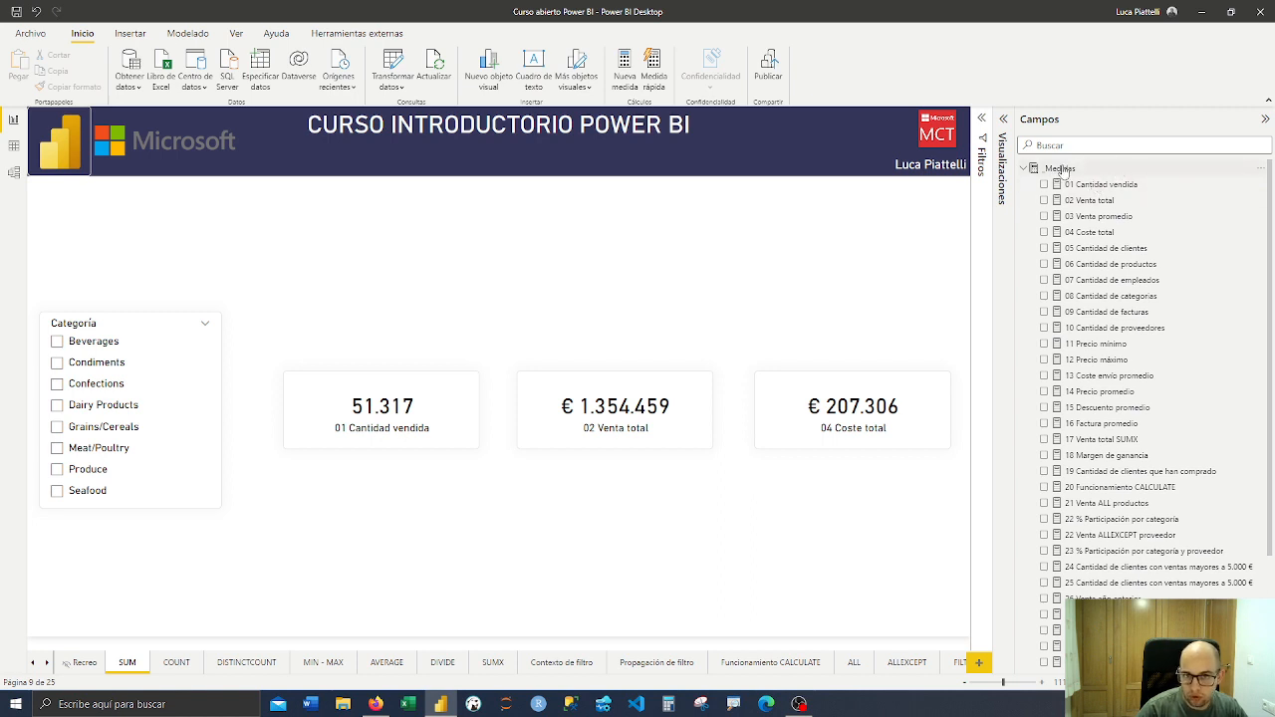
pyautogui.click(1026, 170)
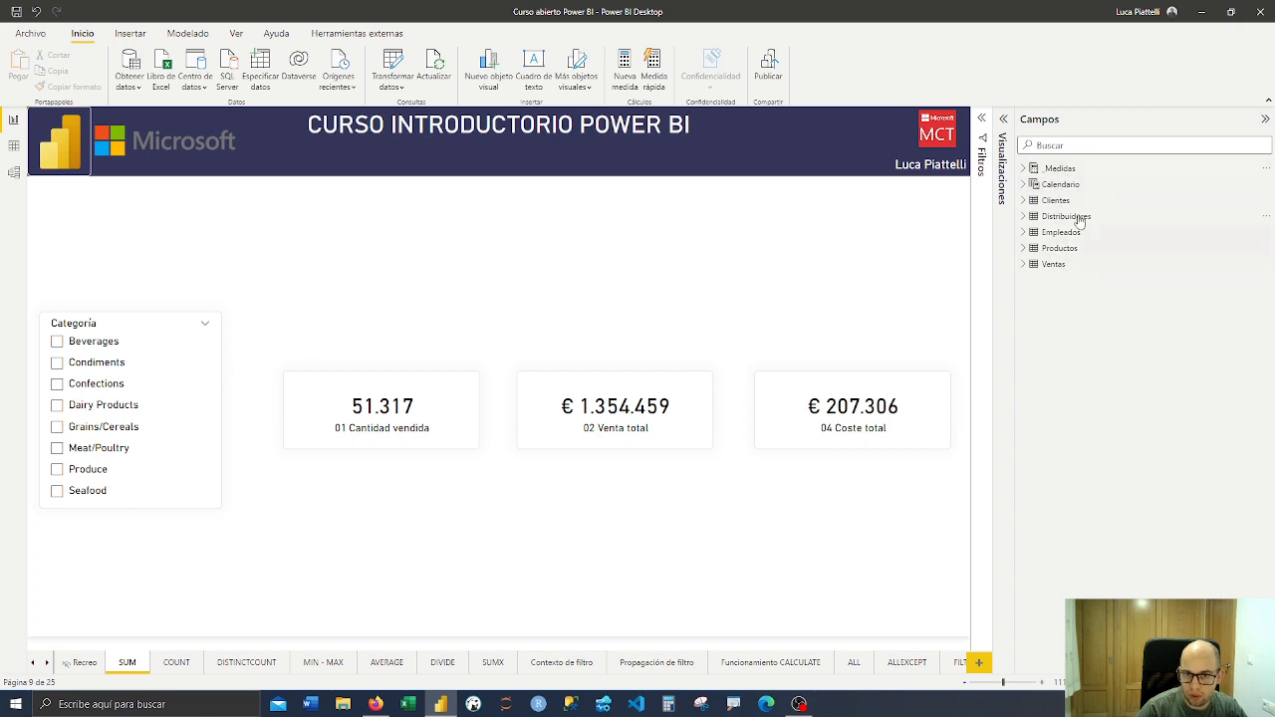
pyautogui.click(1027, 168)
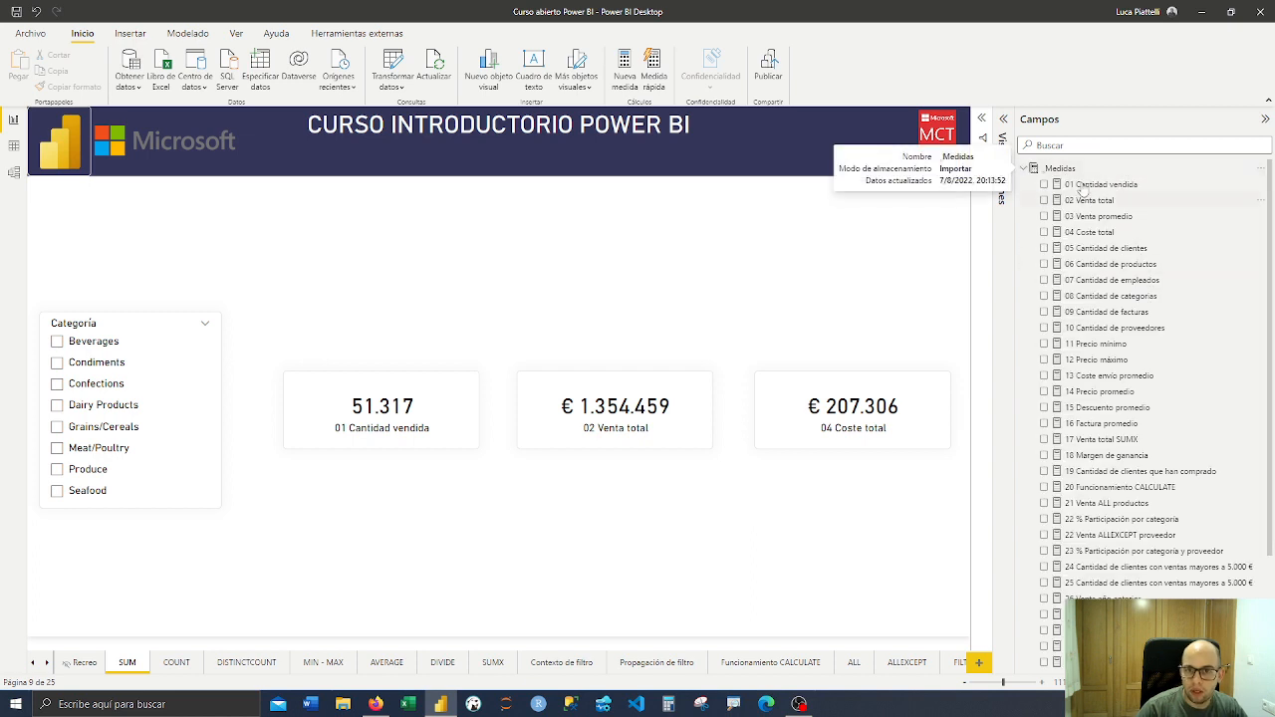
pyautogui.rightClick(1065, 174)
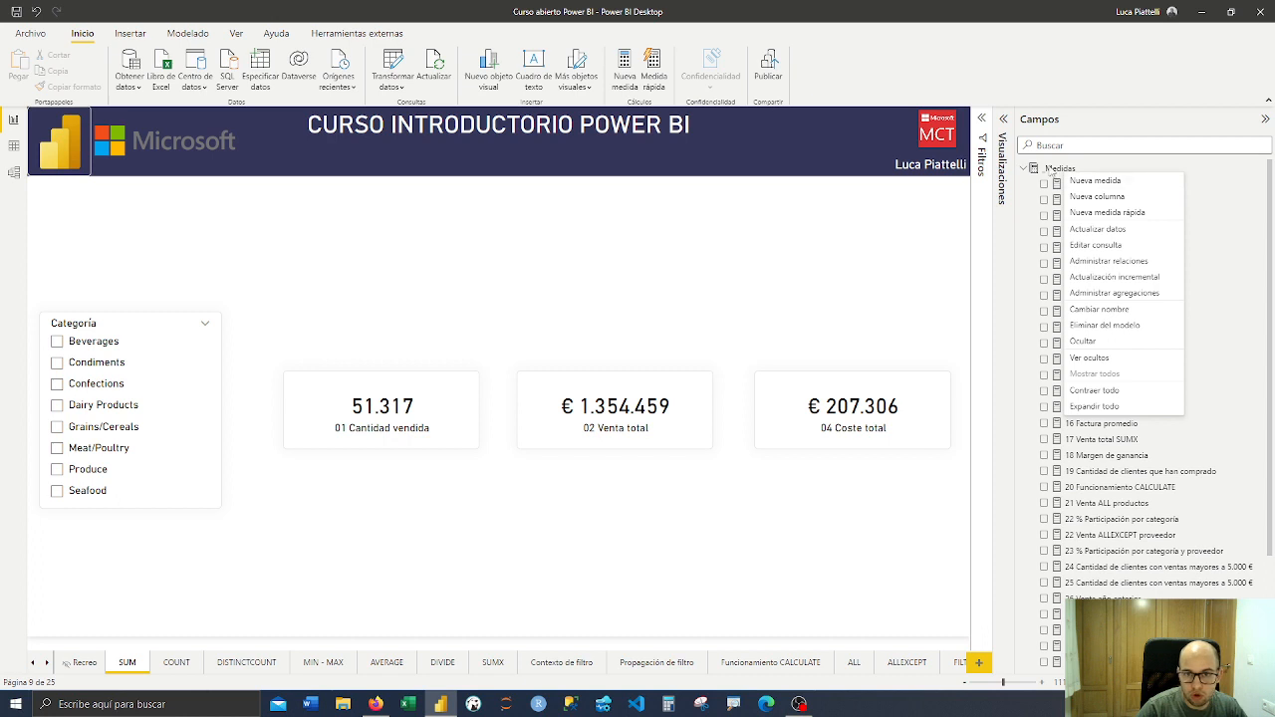
pyautogui.click(950, 78)
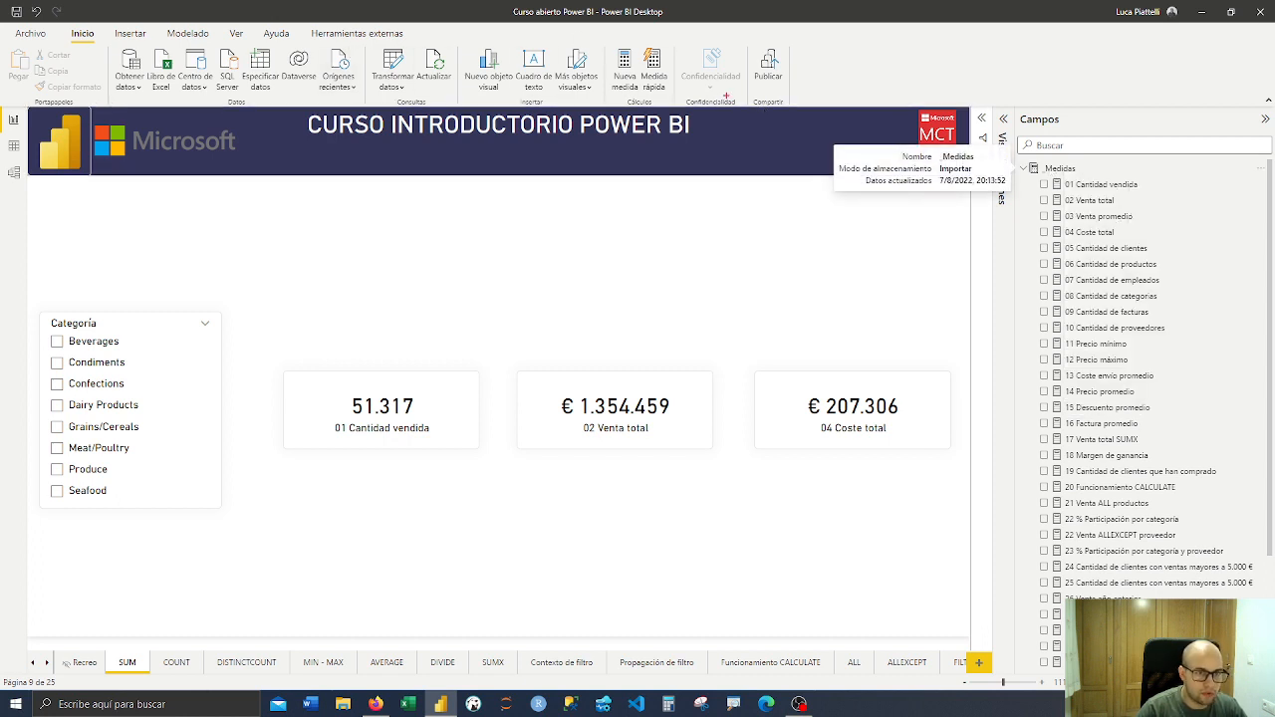
pyautogui.moveTo(595, 32); pyautogui.dragTo(642, 103)
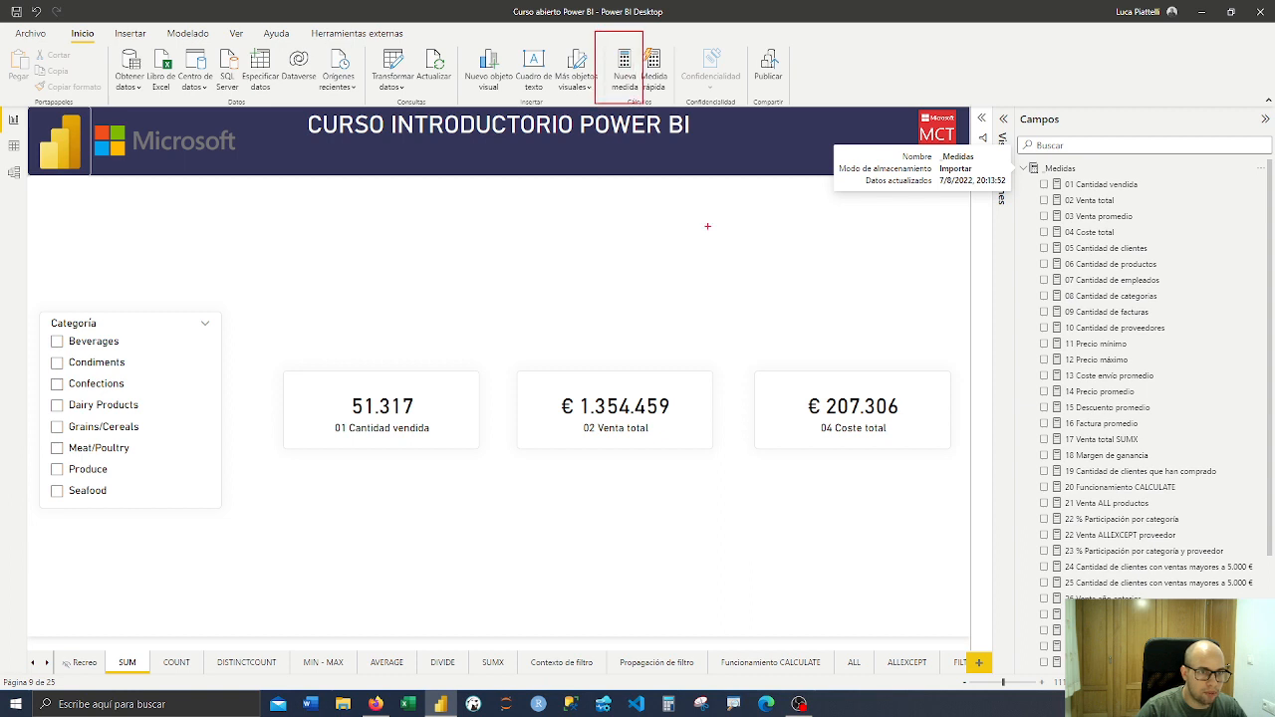
pyautogui.moveTo(61, 26); pyautogui.dragTo(104, 53)
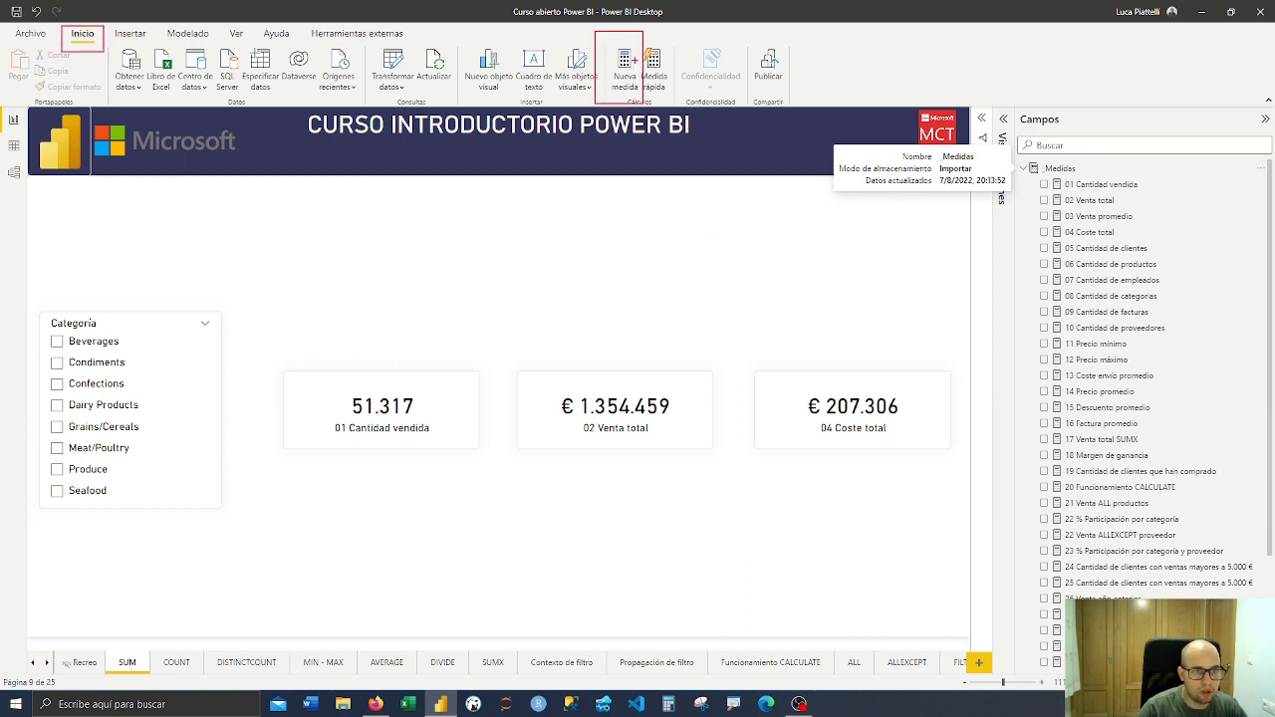
pyautogui.moveTo(641, 33); pyautogui.dragTo(706, 31)
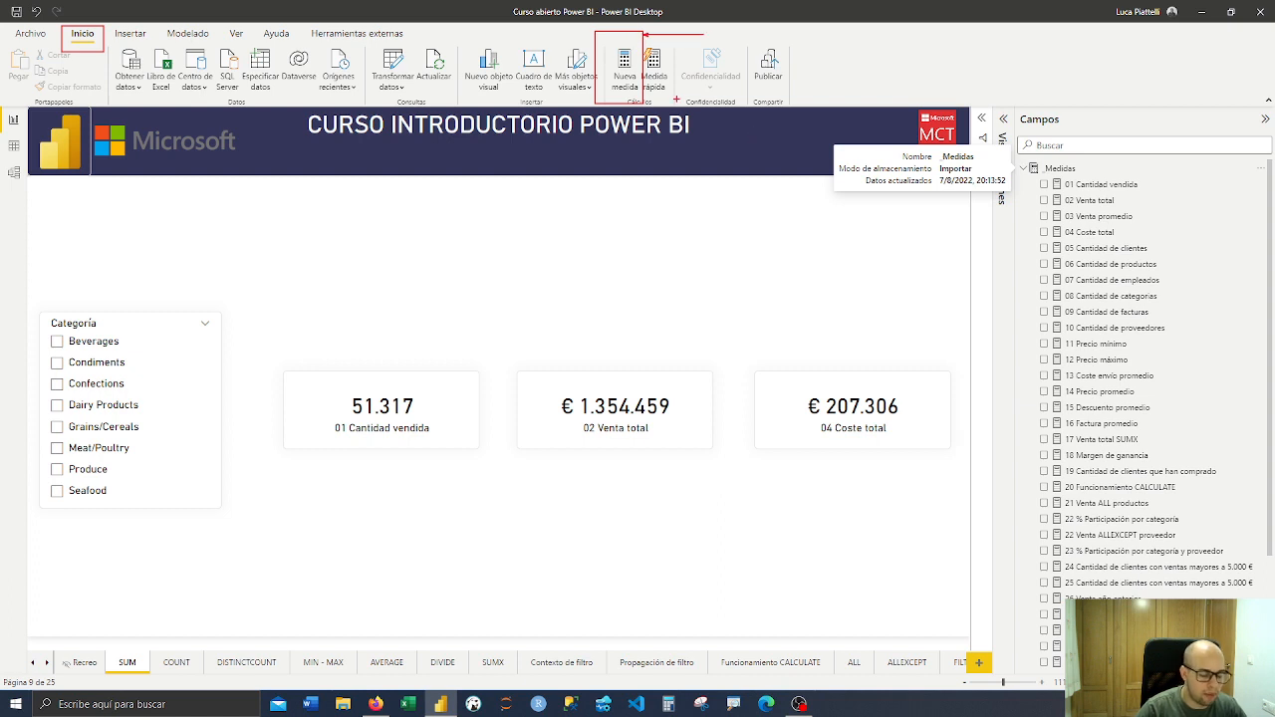
pyautogui.press('Escape')
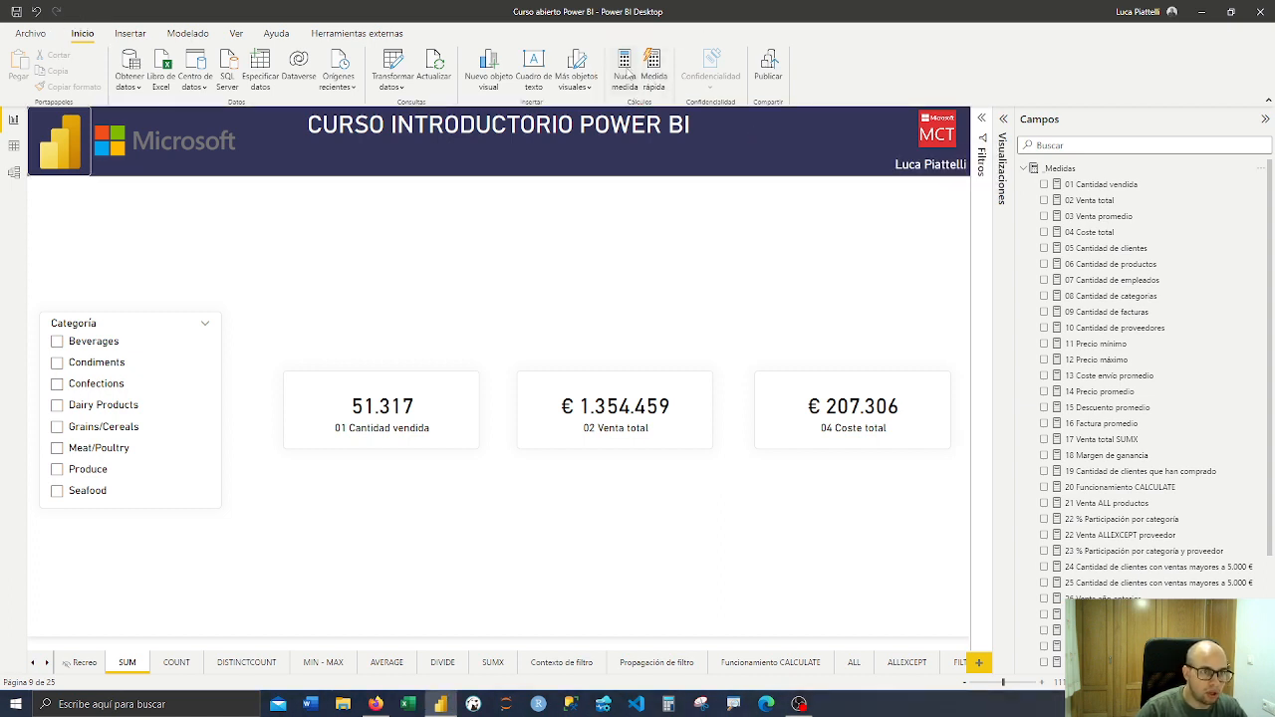
# Try creating a new measure without first selecting a table, and discard it
pyautogui.click(626, 74)
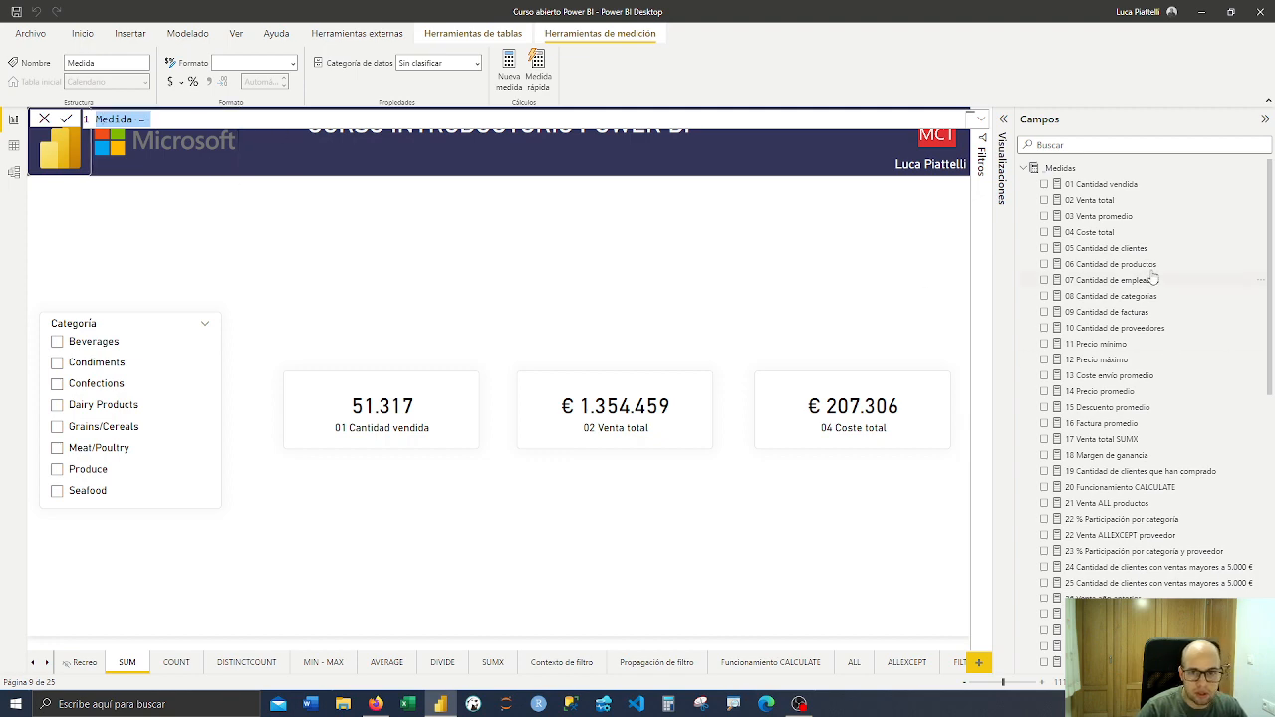
pyautogui.scroll(-5, 1146, 289)
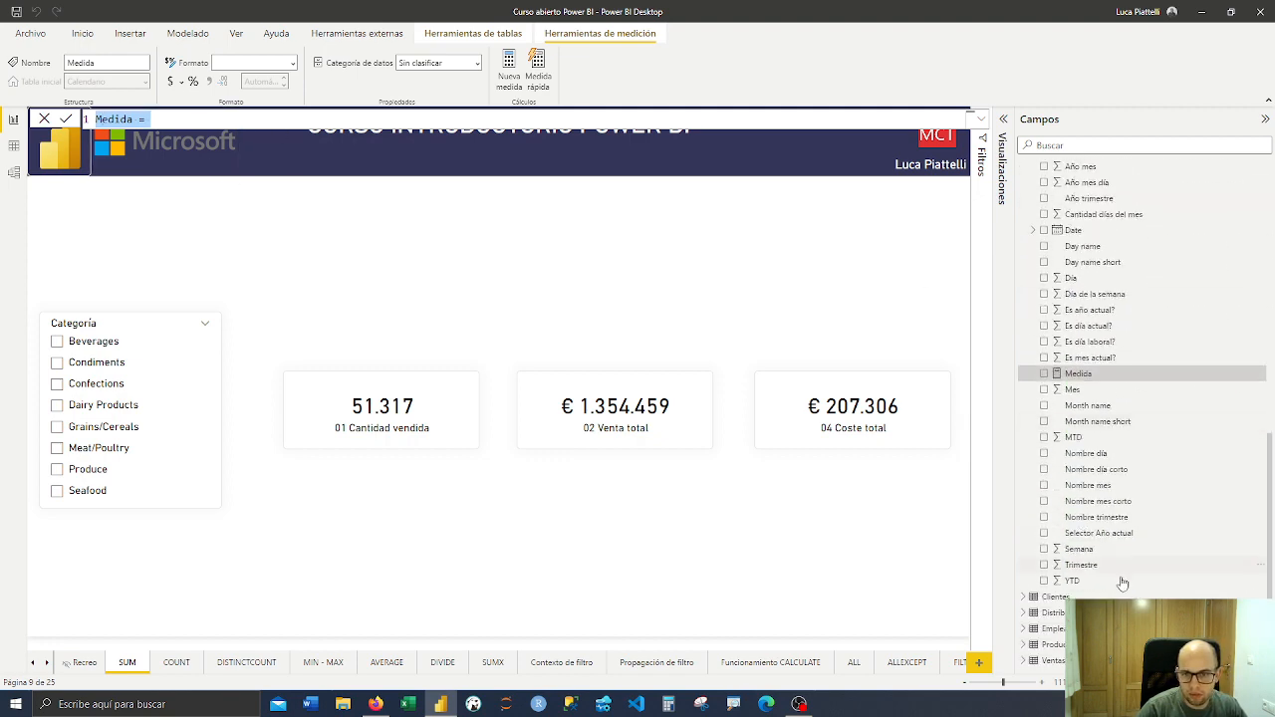
pyautogui.scroll(2, 1077, 353)
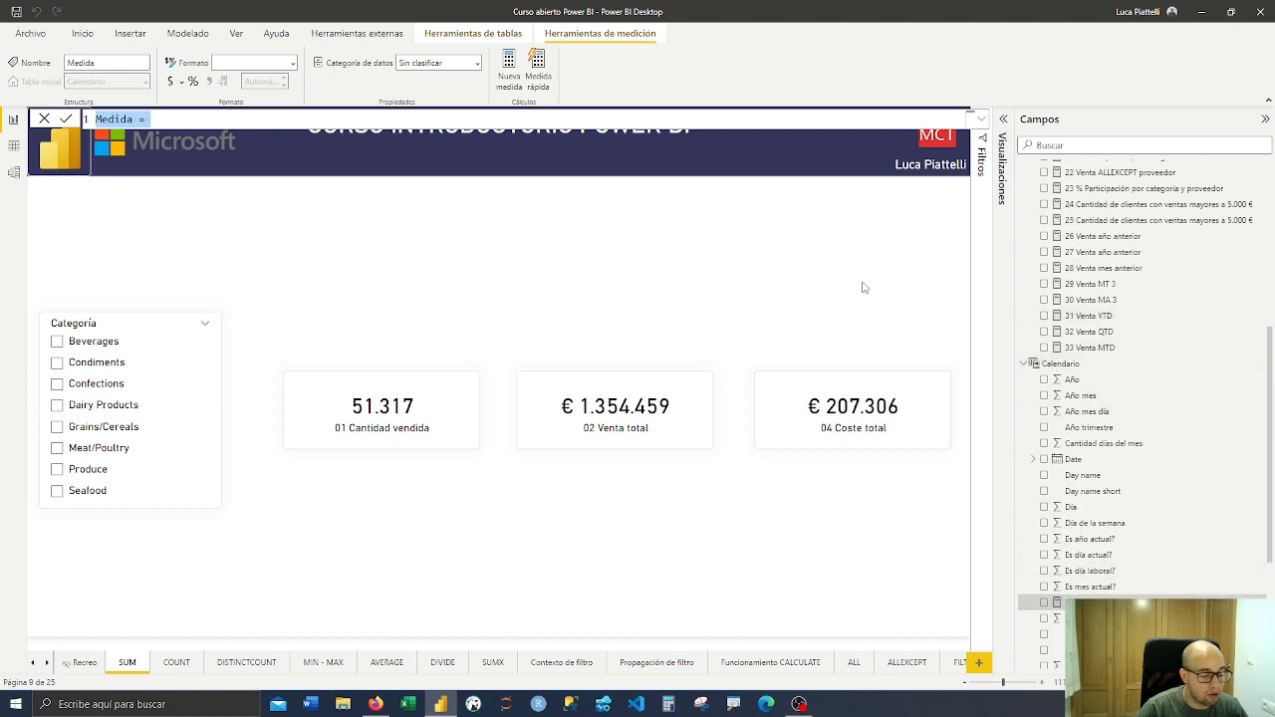
pyautogui.click(44, 118)
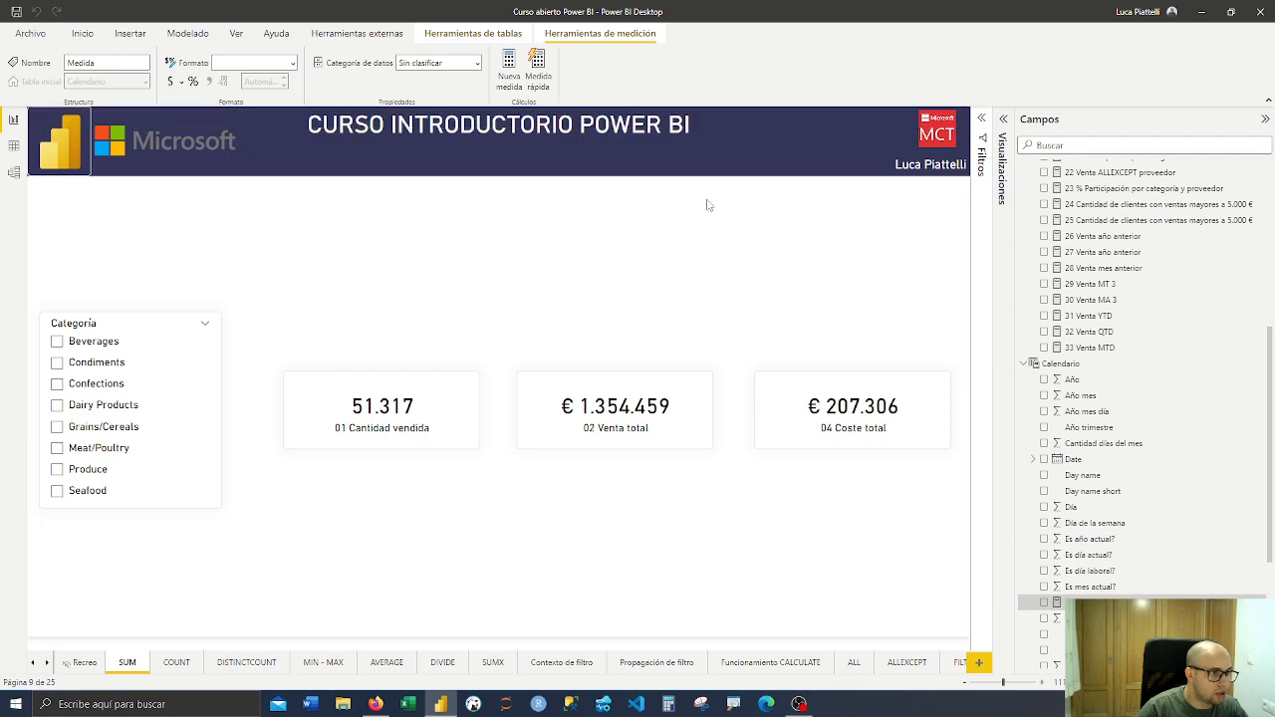
# Collapse the Calendario table, try creating a new measure in the _Medidas table, and discard it
pyautogui.click(1062, 362)
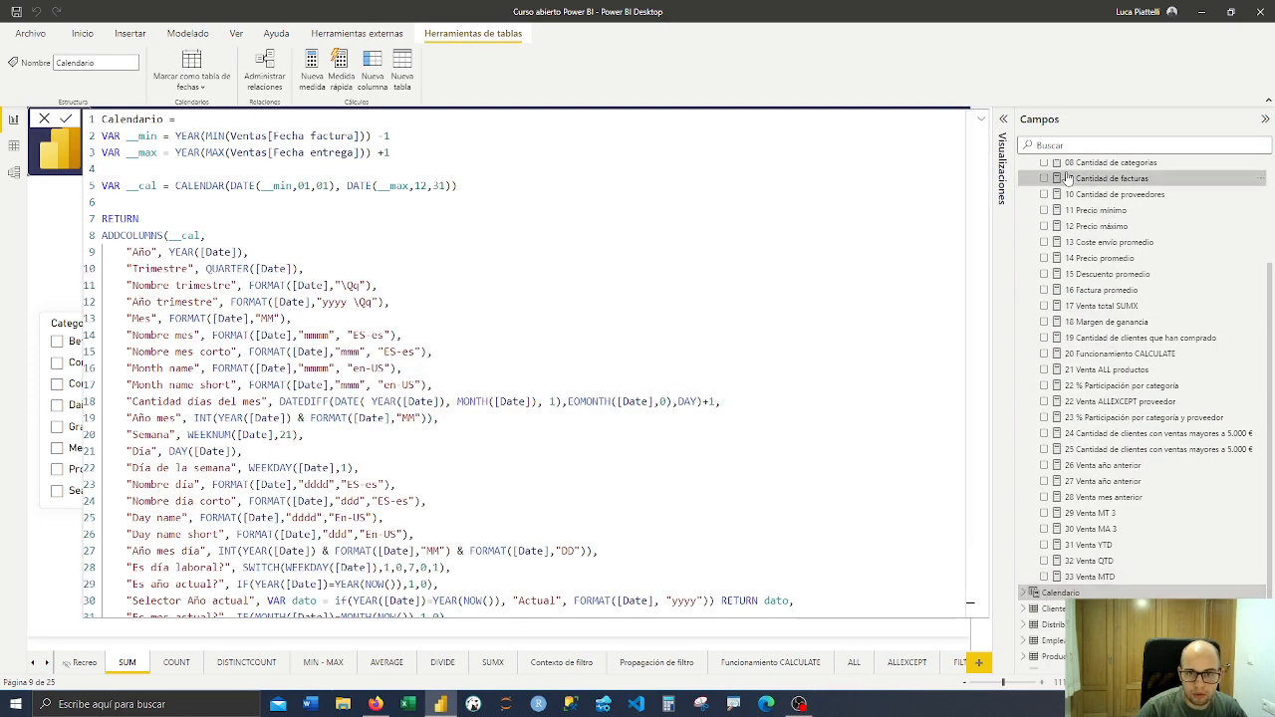
pyautogui.click(1091, 179)
pyautogui.click(1072, 169)
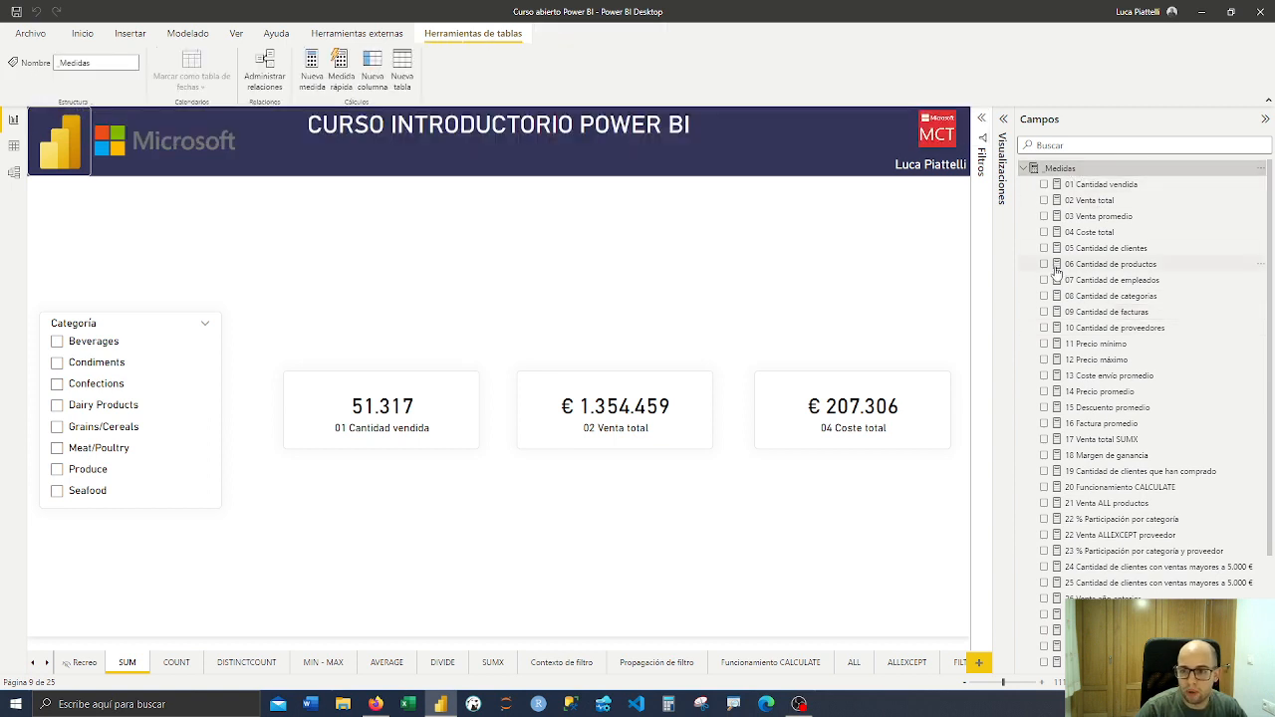
pyautogui.rightClick(1063, 178)
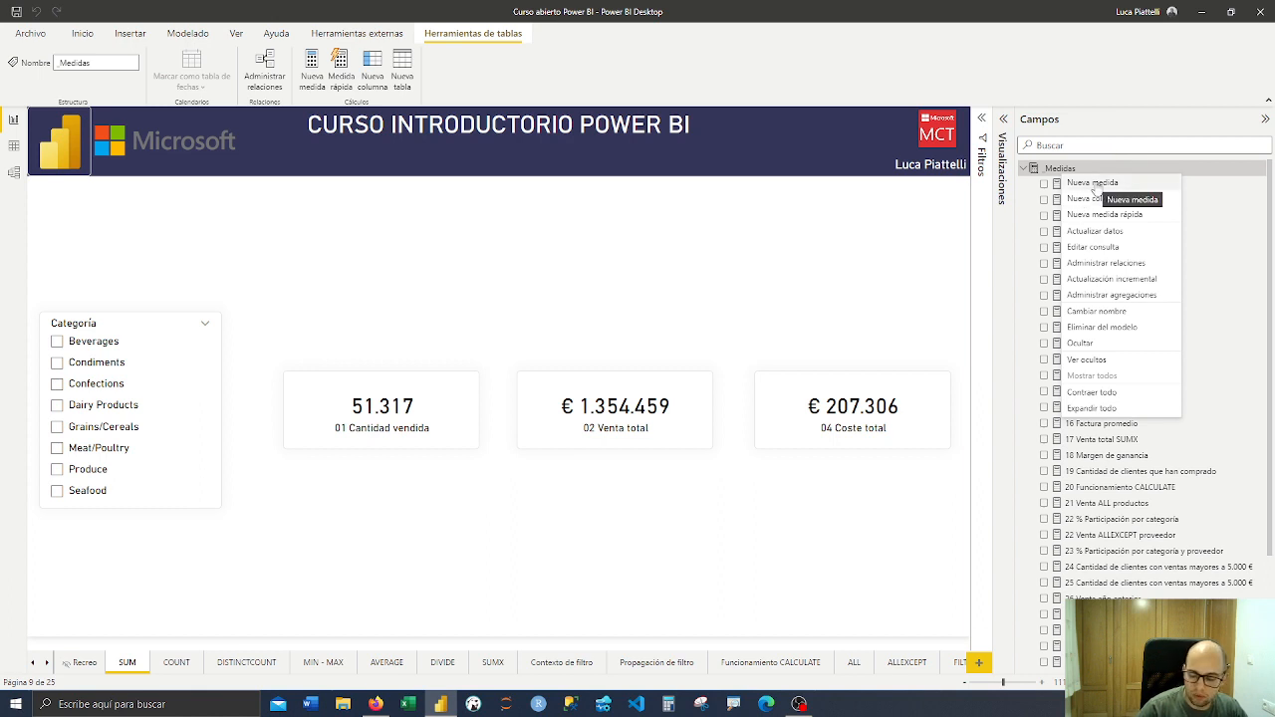
pyautogui.press('Escape')
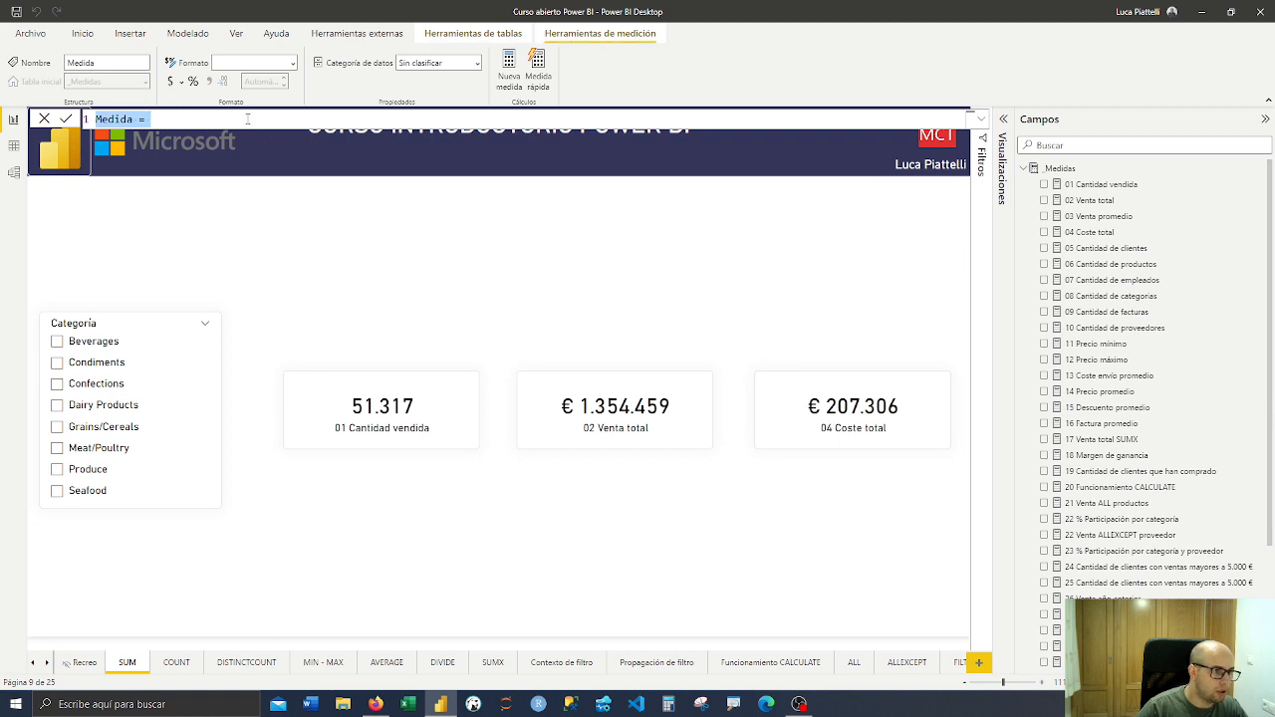
pyautogui.click(247, 119)
pyautogui.keyDown('ctrl'); pyautogui.scroll(3, 239, 119); pyautogui.keyUp('ctrl')
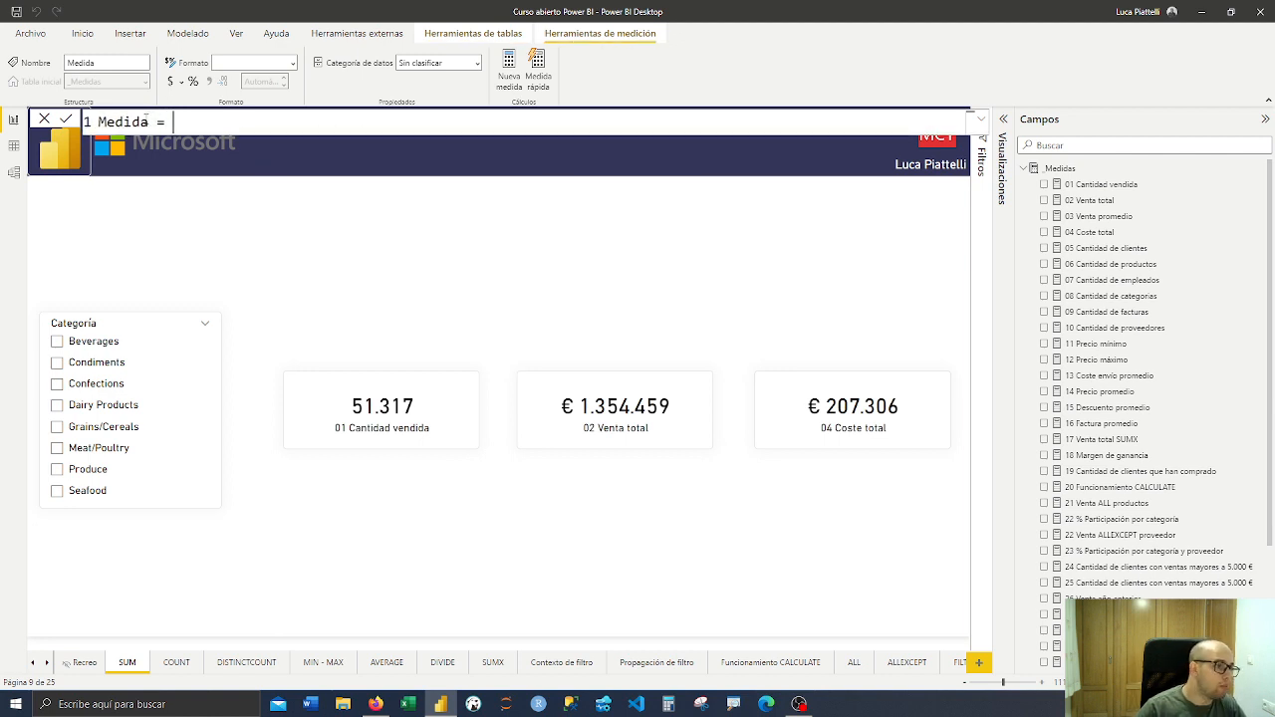
pyautogui.moveTo(175, 122)
pyautogui.mouseDown()
pyautogui.moveTo(141, 122)
pyautogui.moveTo(183, 121)
pyautogui.mouseUp()
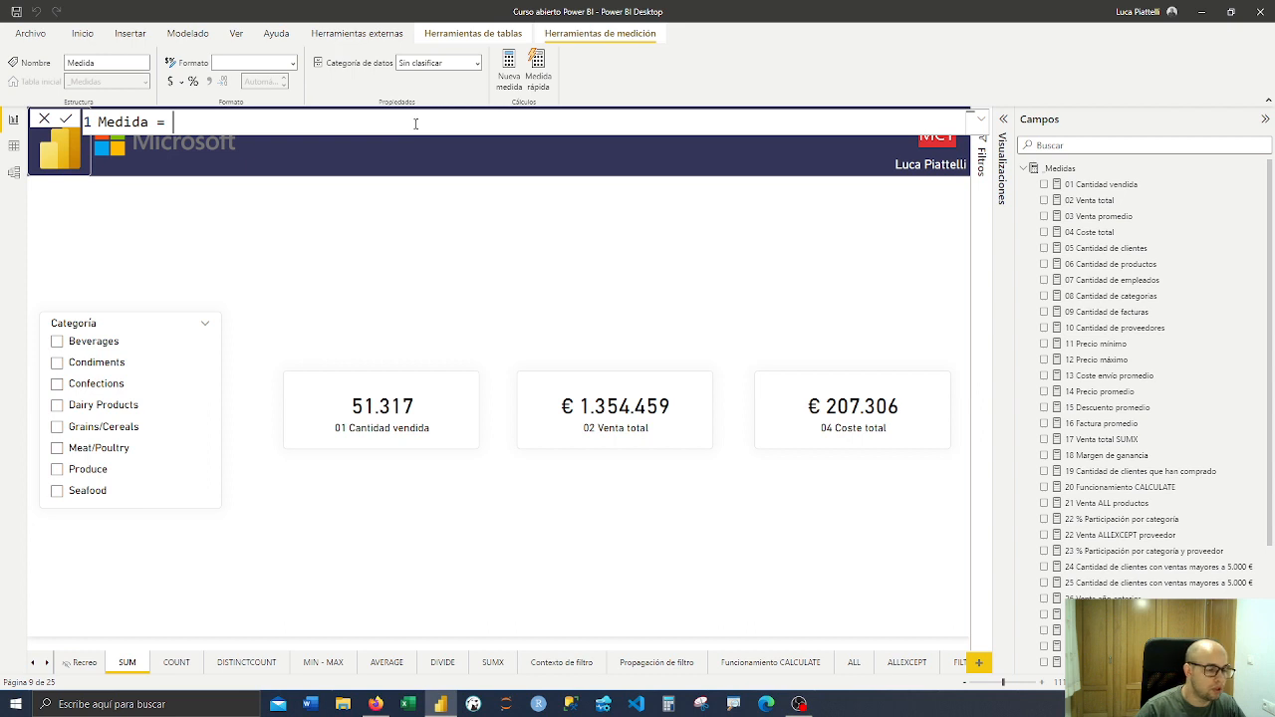
pyautogui.click(306, 175)
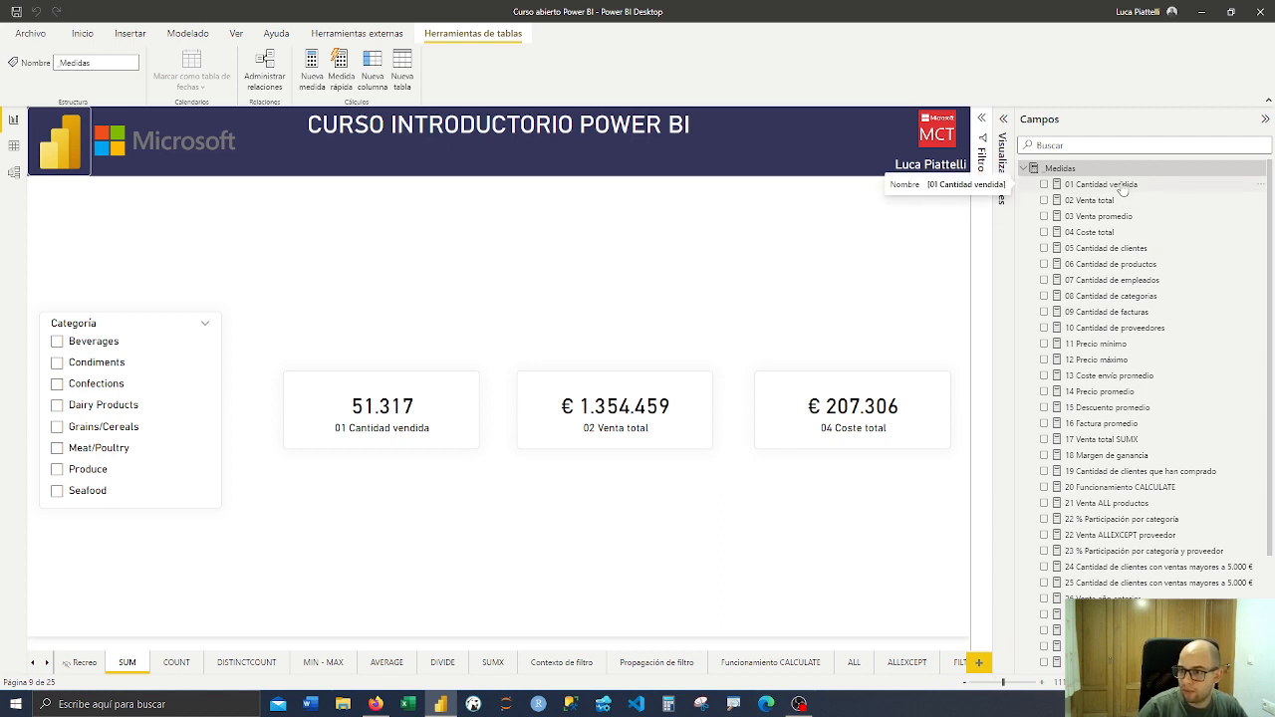
# Show the DAX formula of the 01 Cantidad vendida measure
pyautogui.hotkey('alt', 'Tab')
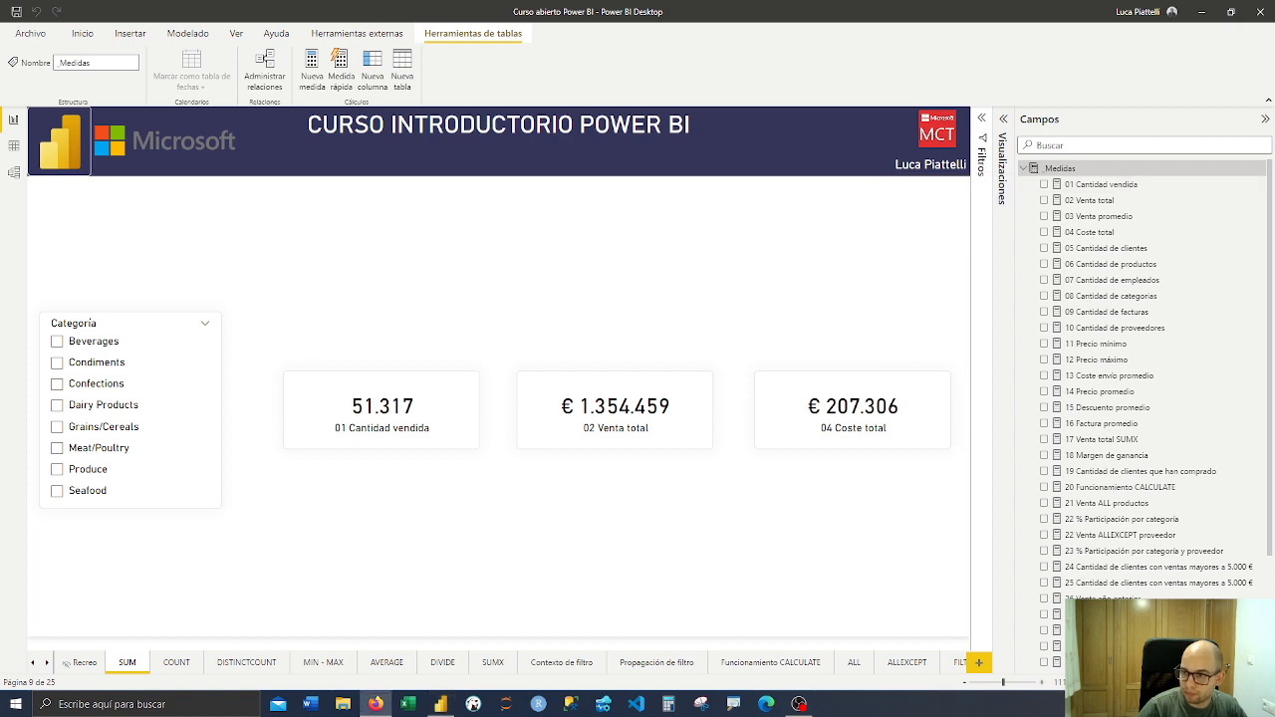
pyautogui.click(1110, 186)
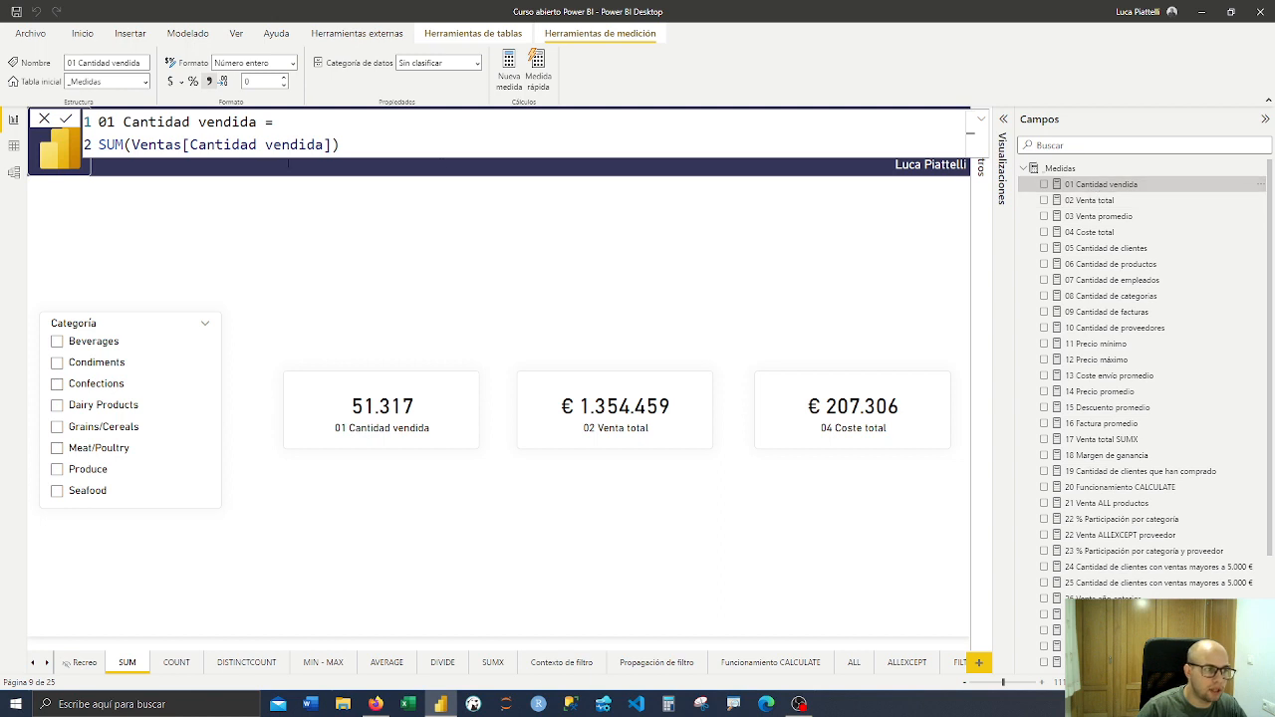
pyautogui.click(377, 142)
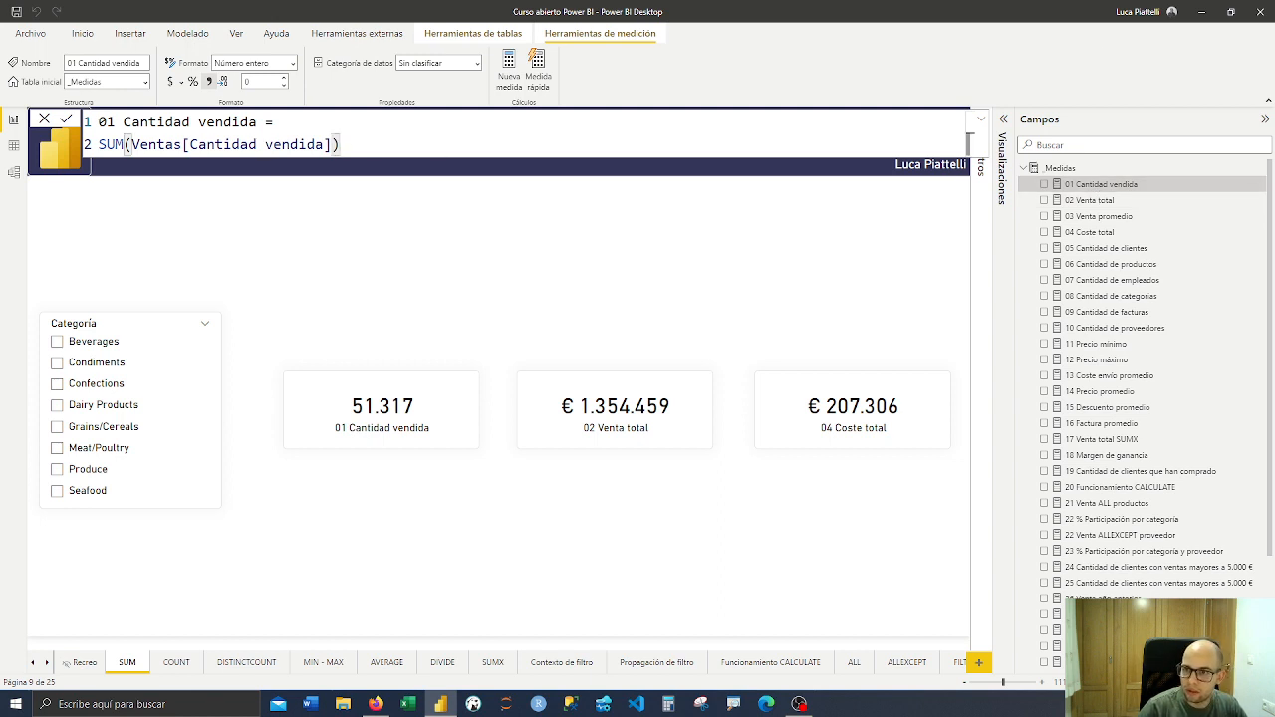
# Switch to the SUM function documentation in Firefox and examine the function's description and syntax
pyautogui.click(375, 704)
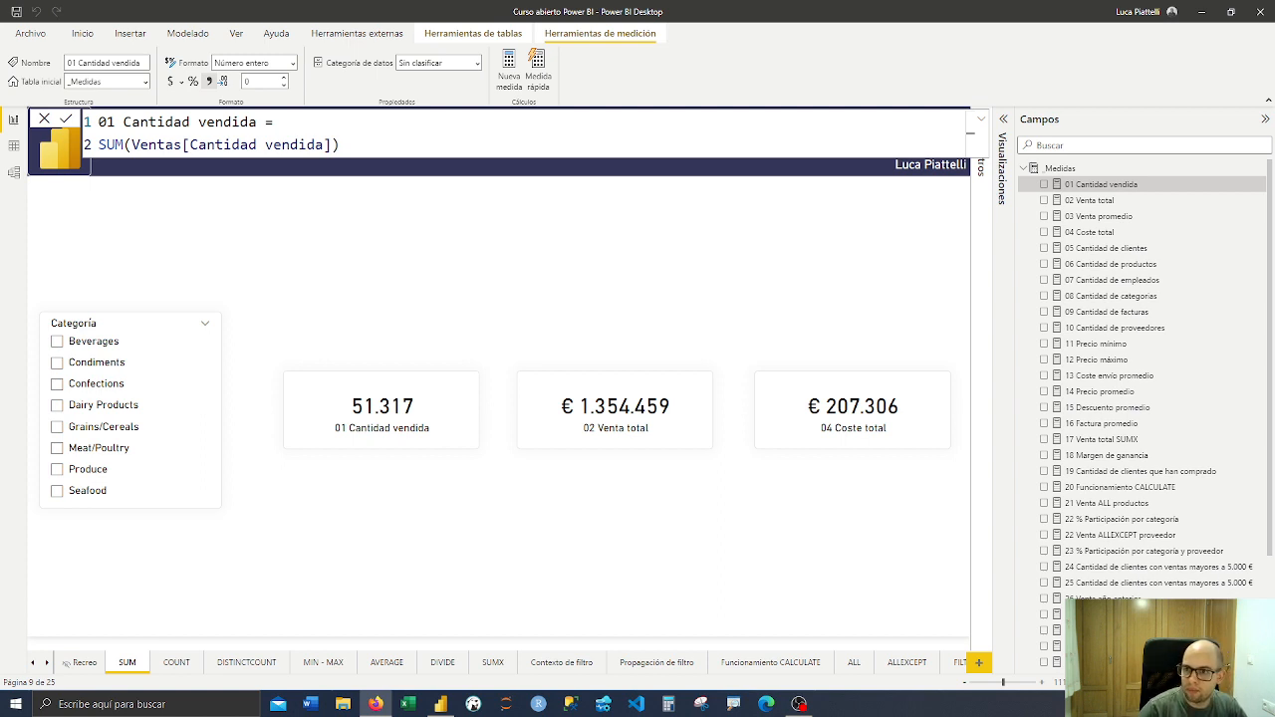
pyautogui.moveTo(1274, 319); pyautogui.dragTo(569, 4)
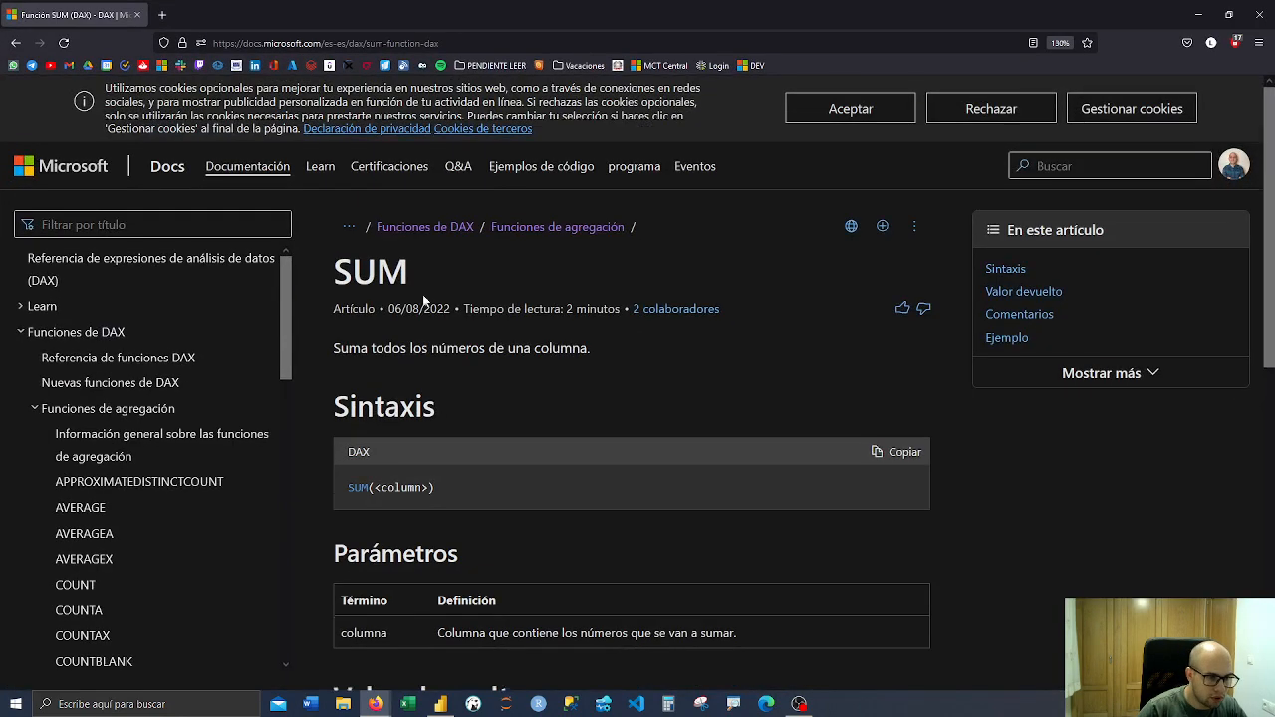
pyautogui.scroll(-2, 422, 294)
pyautogui.scroll(1, 471, 252)
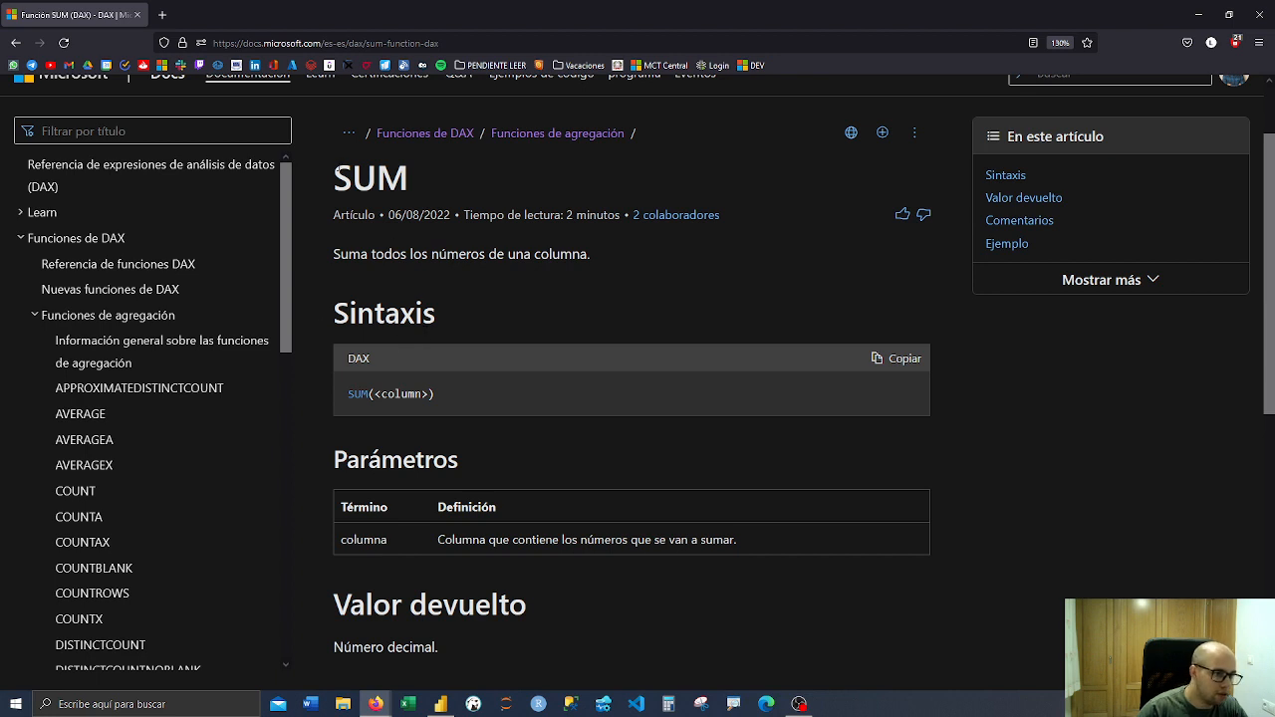
pyautogui.moveTo(334, 180); pyautogui.dragTo(436, 185)
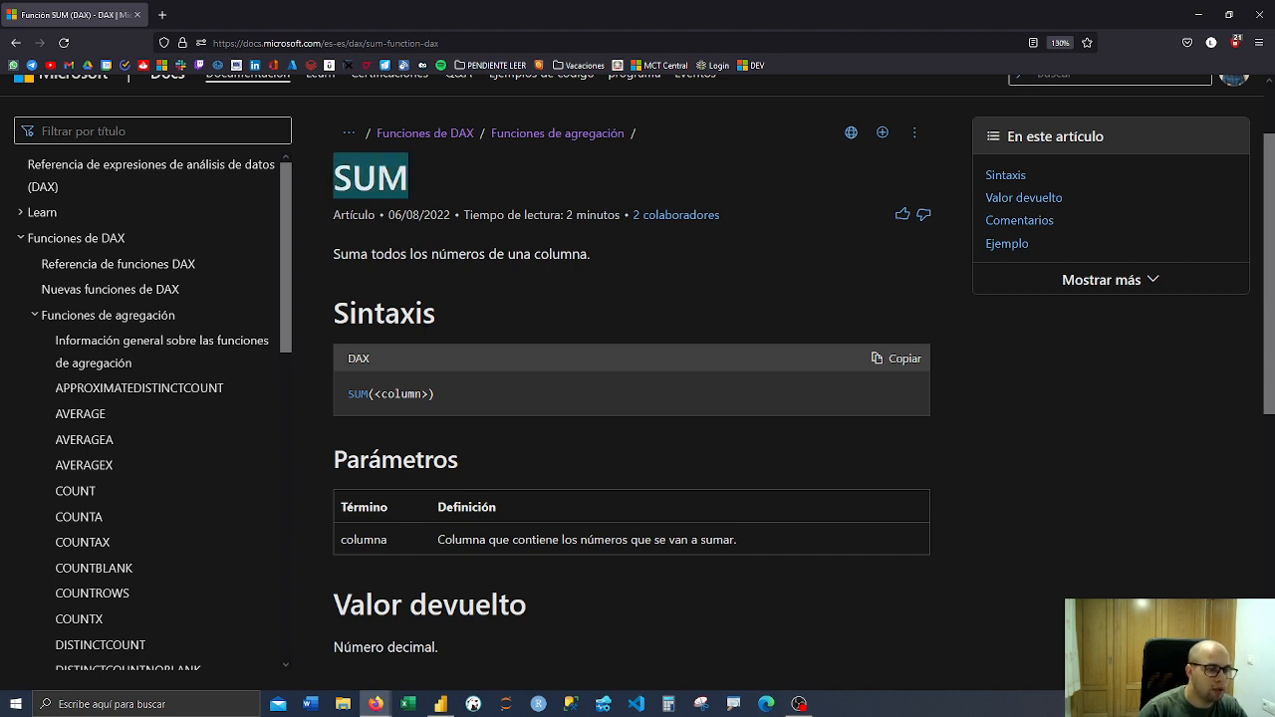
pyautogui.moveTo(333, 254); pyautogui.dragTo(619, 257)
pyautogui.scroll(-2, 459, 342)
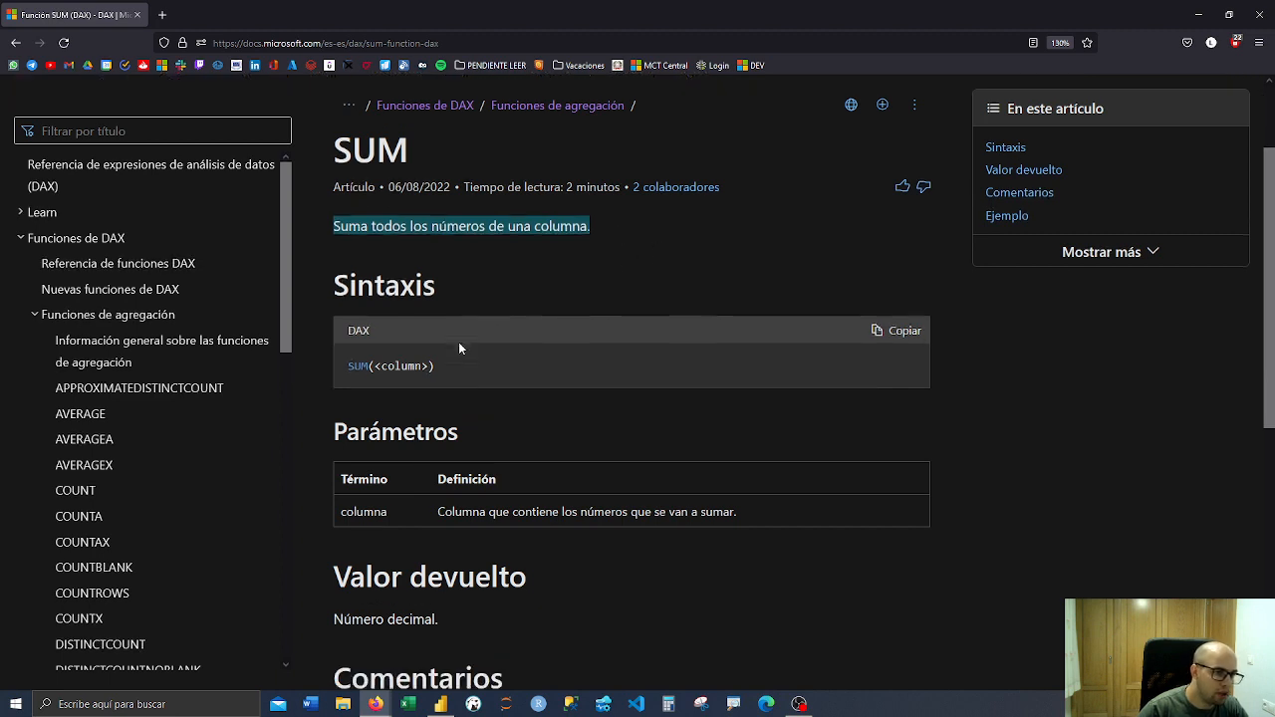
pyautogui.moveTo(332, 219); pyautogui.dragTo(458, 231)
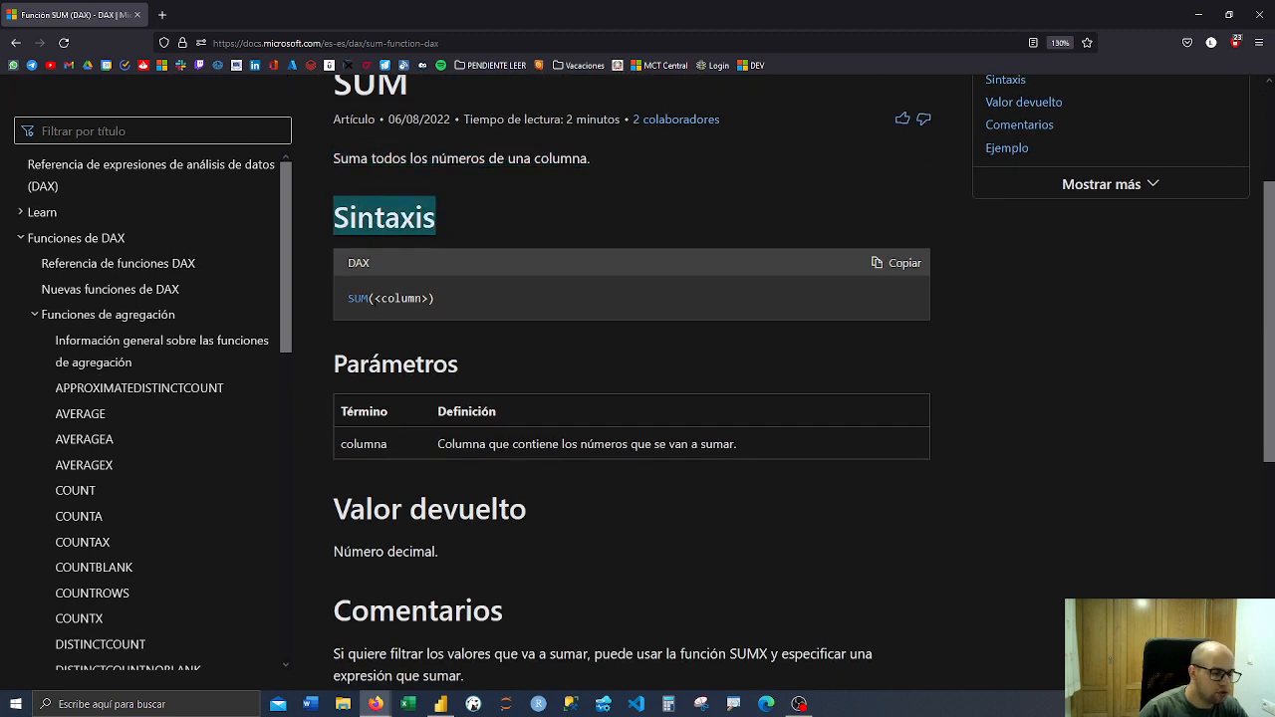
pyautogui.moveTo(345, 302)
pyautogui.mouseDown()
pyautogui.moveTo(379, 299)
pyautogui.moveTo(367, 299)
pyautogui.mouseUp()
pyautogui.click(468, 296)
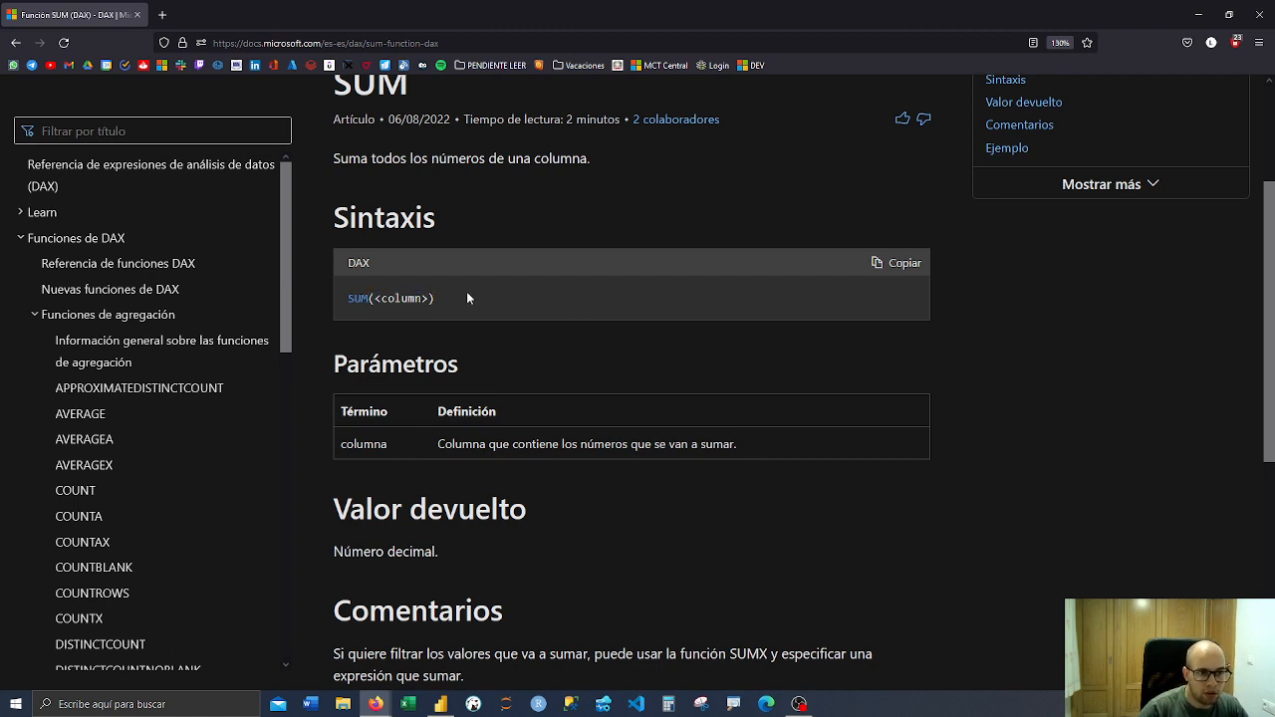
# Examine the return value, comments and example in the SUM function article
pyautogui.moveTo(447, 552); pyautogui.dragTo(310, 561)
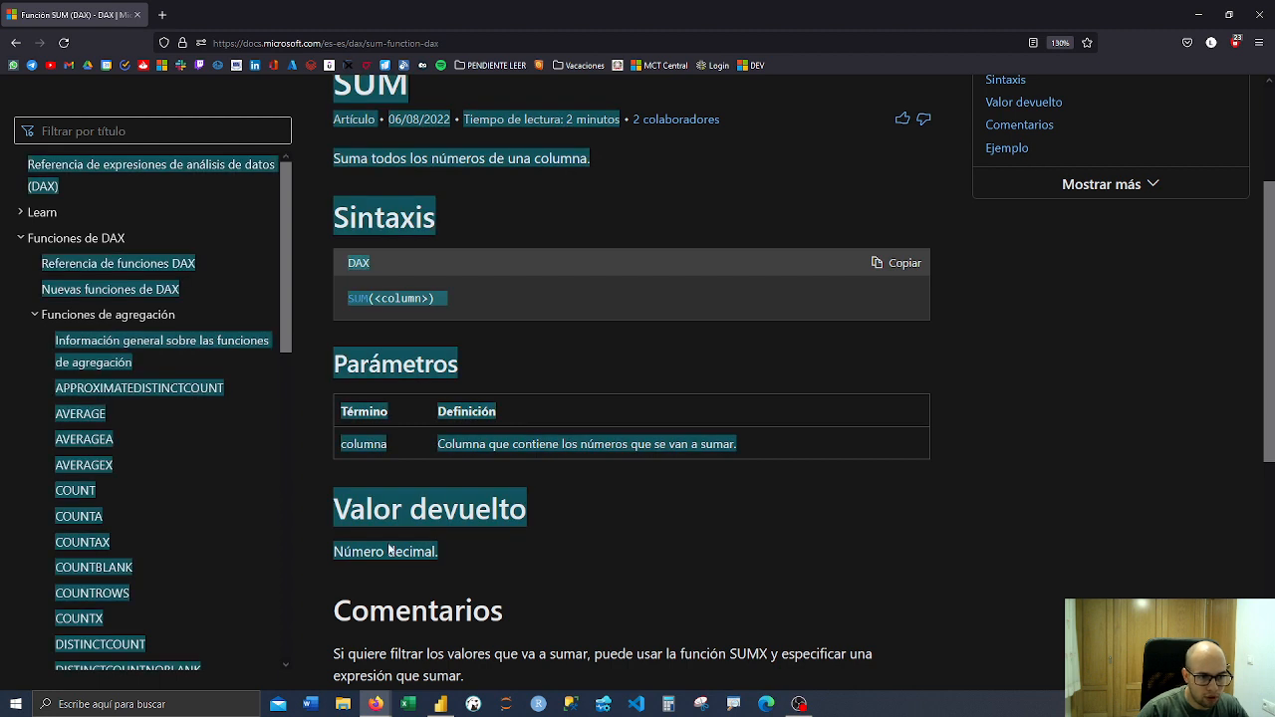
pyautogui.click(441, 555)
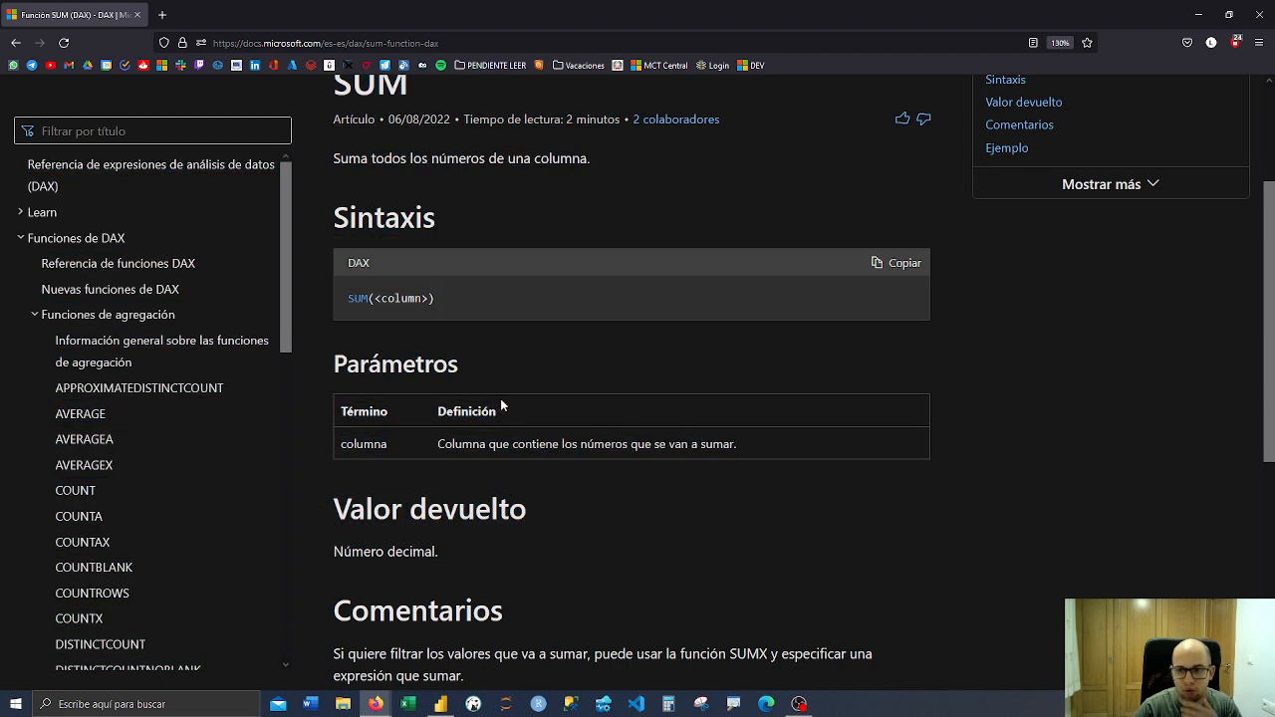
pyautogui.scroll(-4, 500, 397)
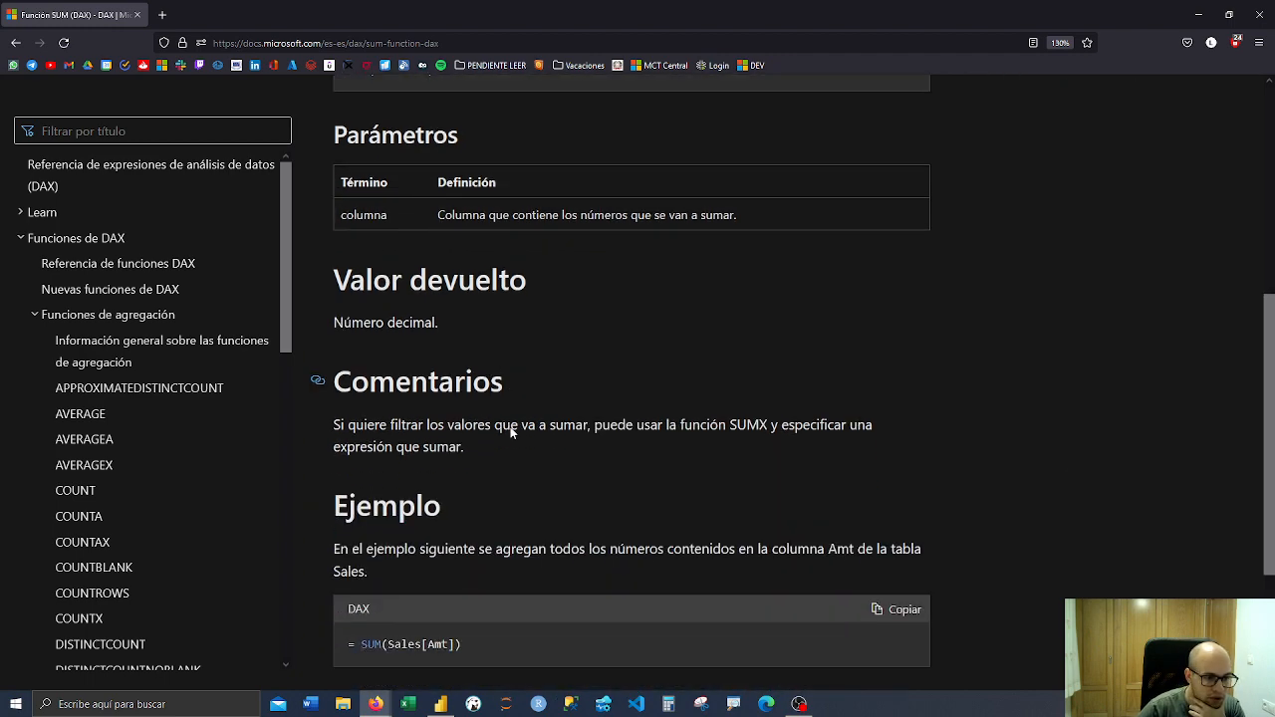
pyautogui.scroll(-1, 510, 432)
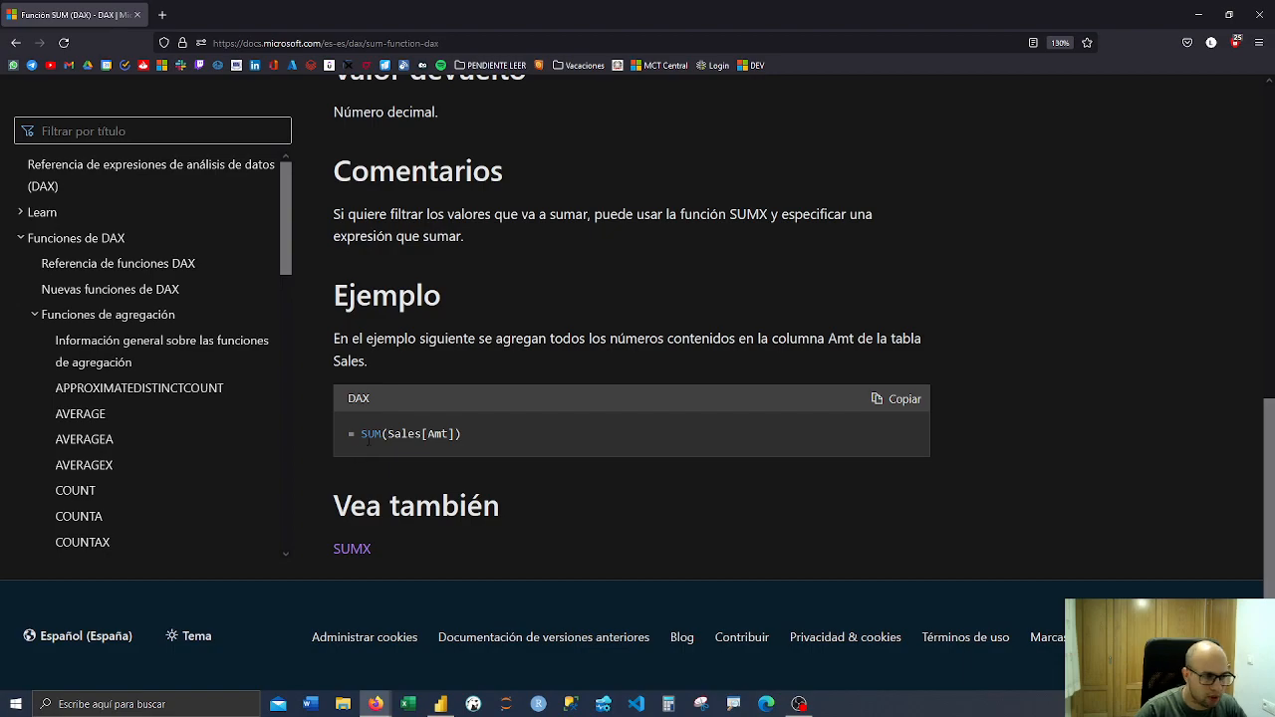
# Open the DAX functions reference from the SUM article, examine its list of function categories, and select the page address
pyautogui.scroll(5, 377, 423)
pyautogui.scroll(2, 377, 429)
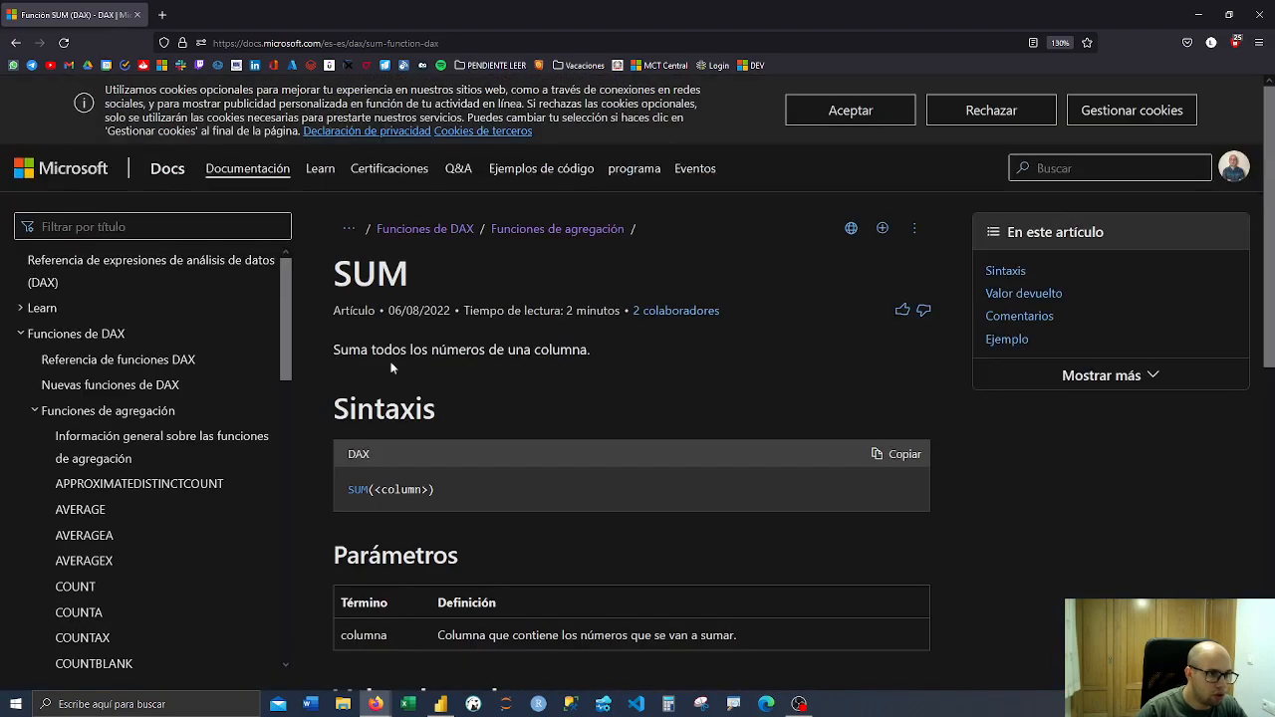
pyautogui.click(421, 233)
pyautogui.scroll(-8, 456, 276)
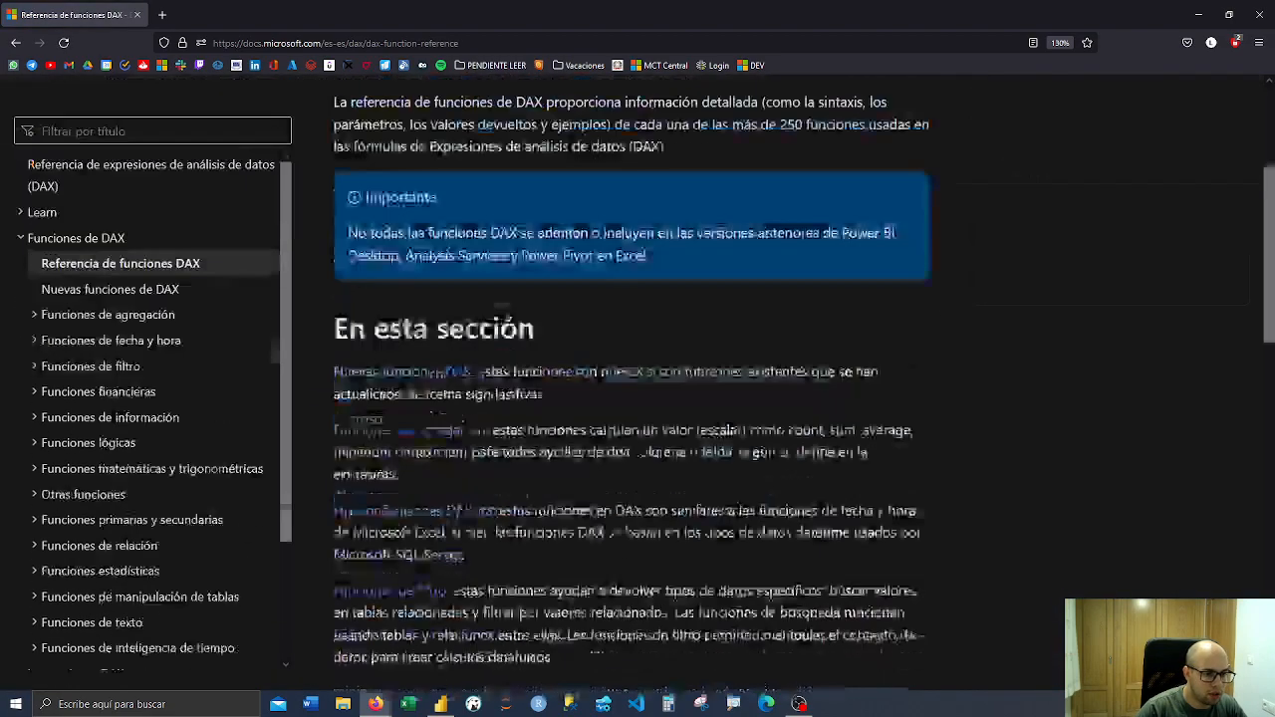
pyautogui.scroll(5, 490, 346)
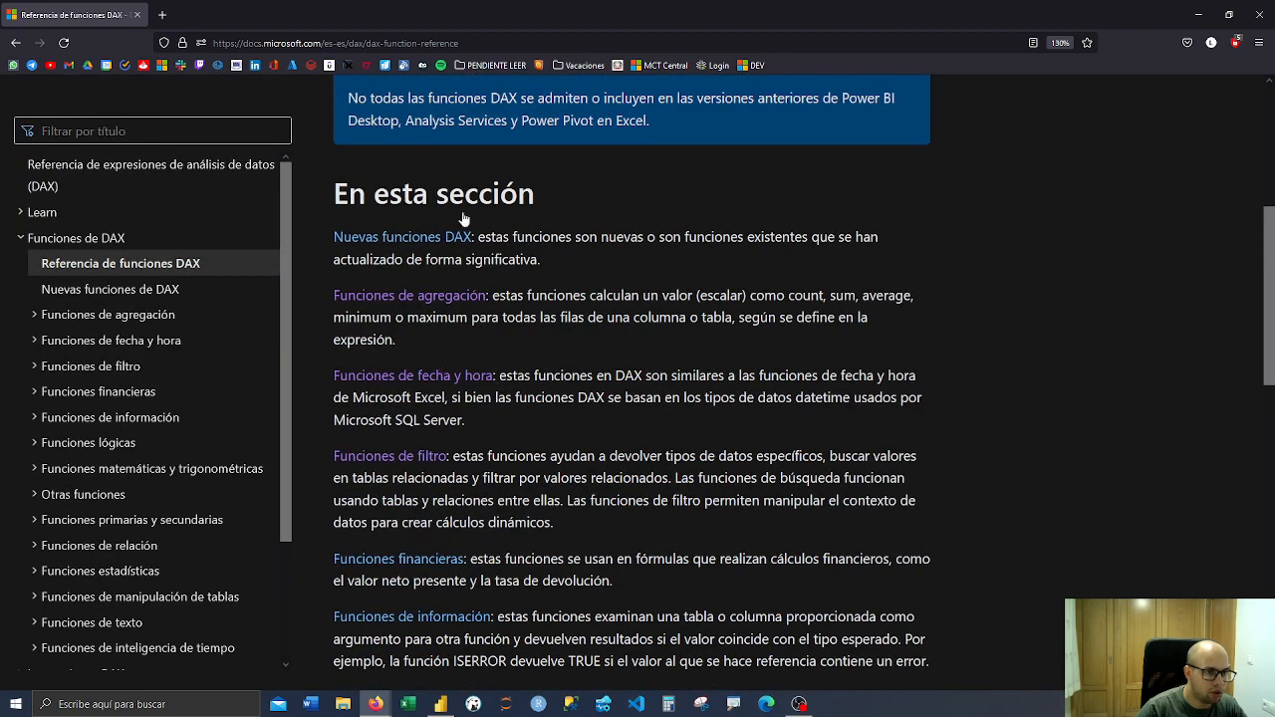
pyautogui.click(388, 43)
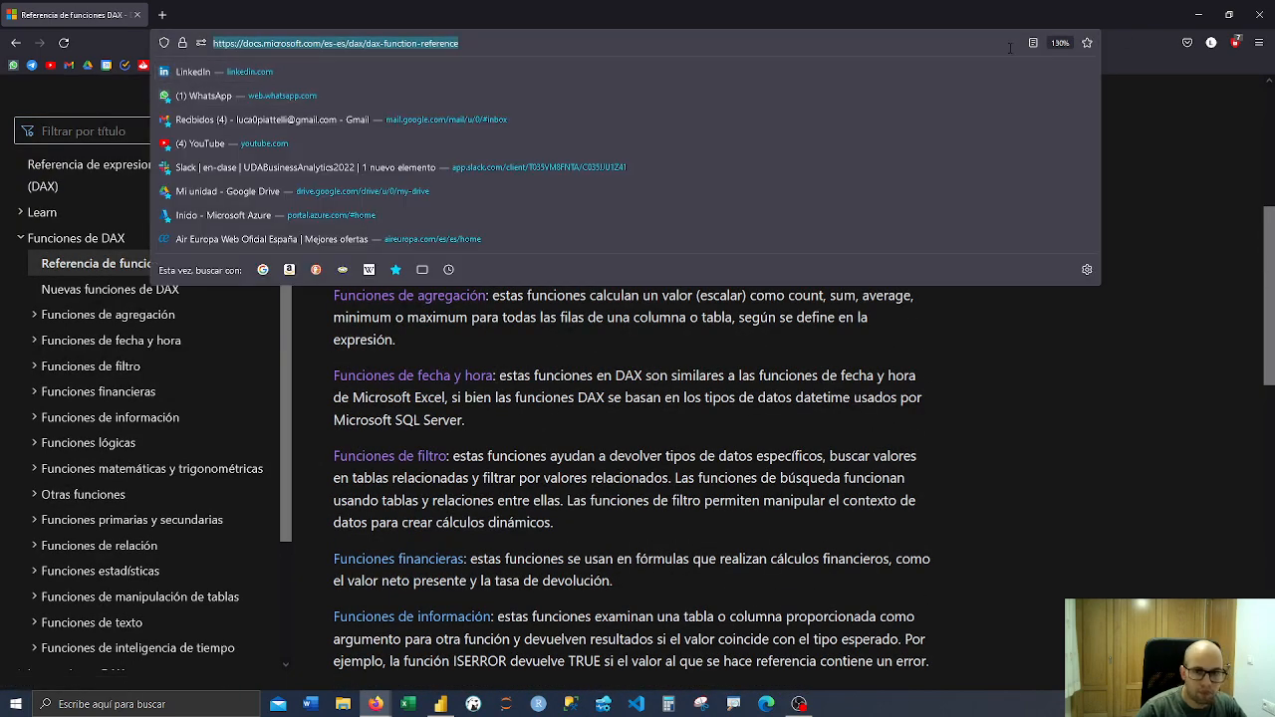
# Switch to Power BI Desktop, add an empty line to the 01 Cantidad vendida formula, and comment out the existing SUM line
pyautogui.hotkey('alt', 'Tab')
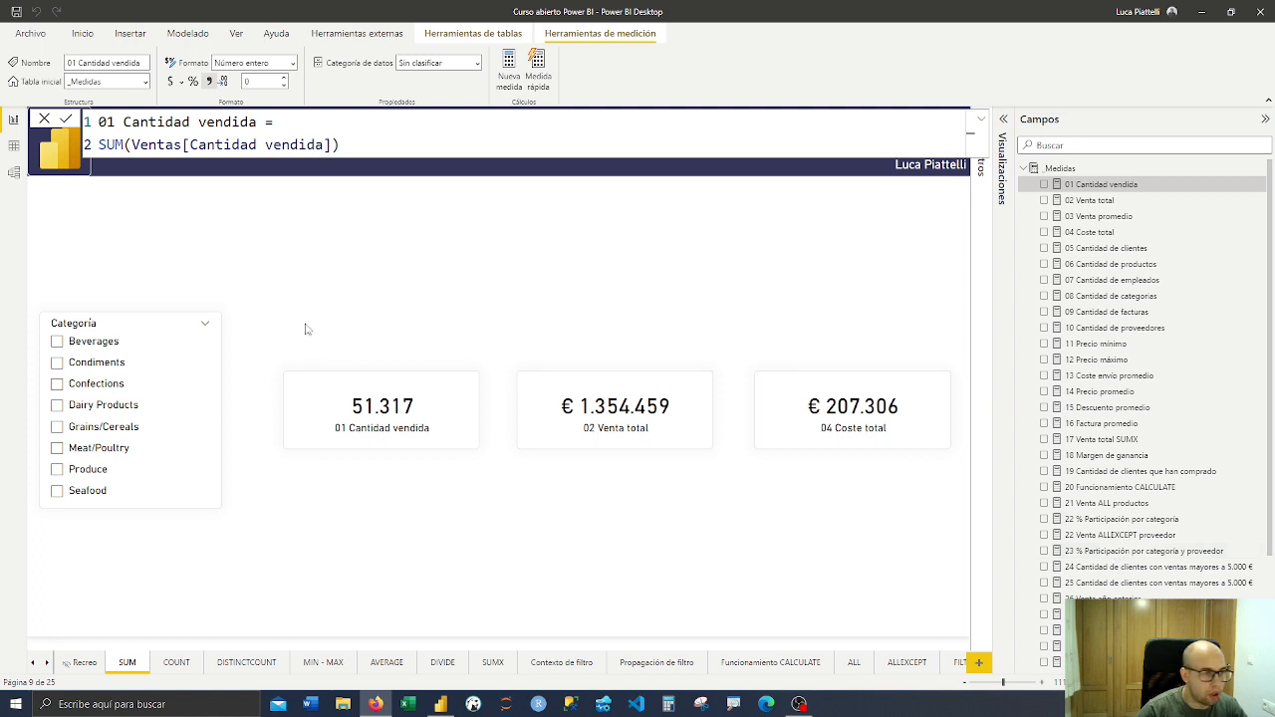
pyautogui.click(298, 121)
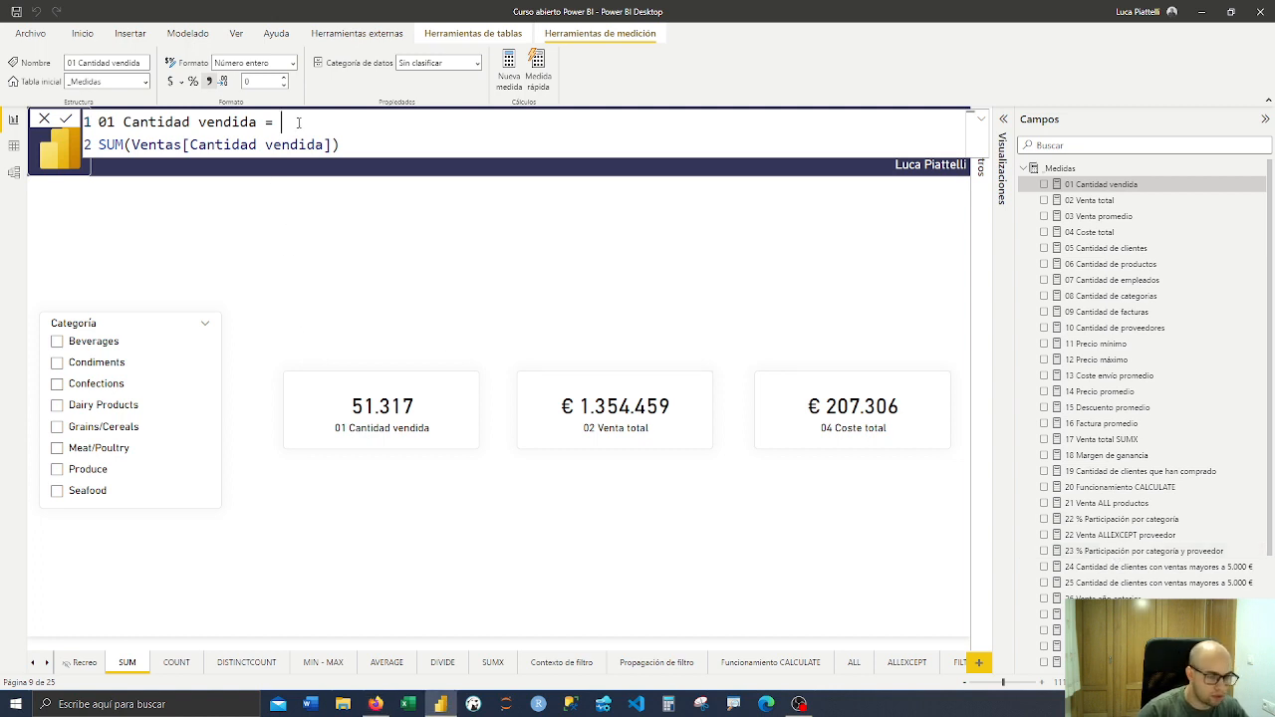
pyautogui.press('Return')
pyautogui.press('Down')
pyautogui.write('//')
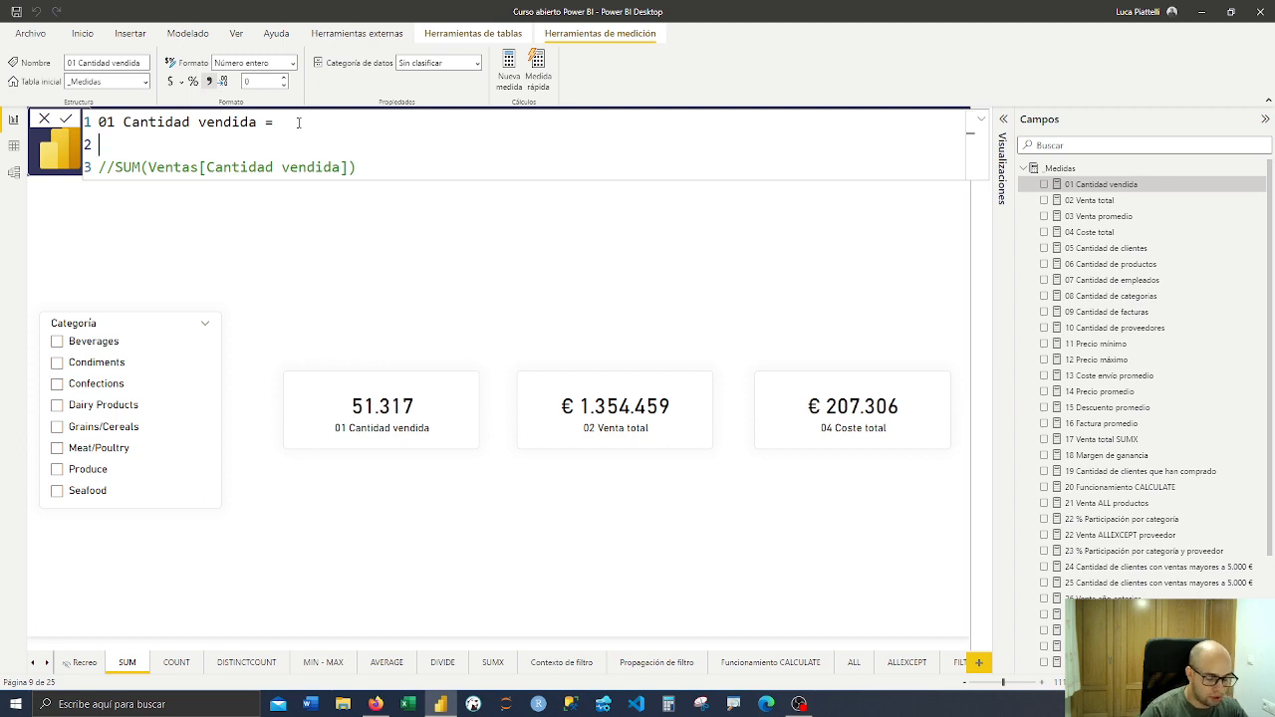
# Begin a SUM expression on the empty formula line, checking the function's suggested description before inserting it
pyautogui.write('sum')
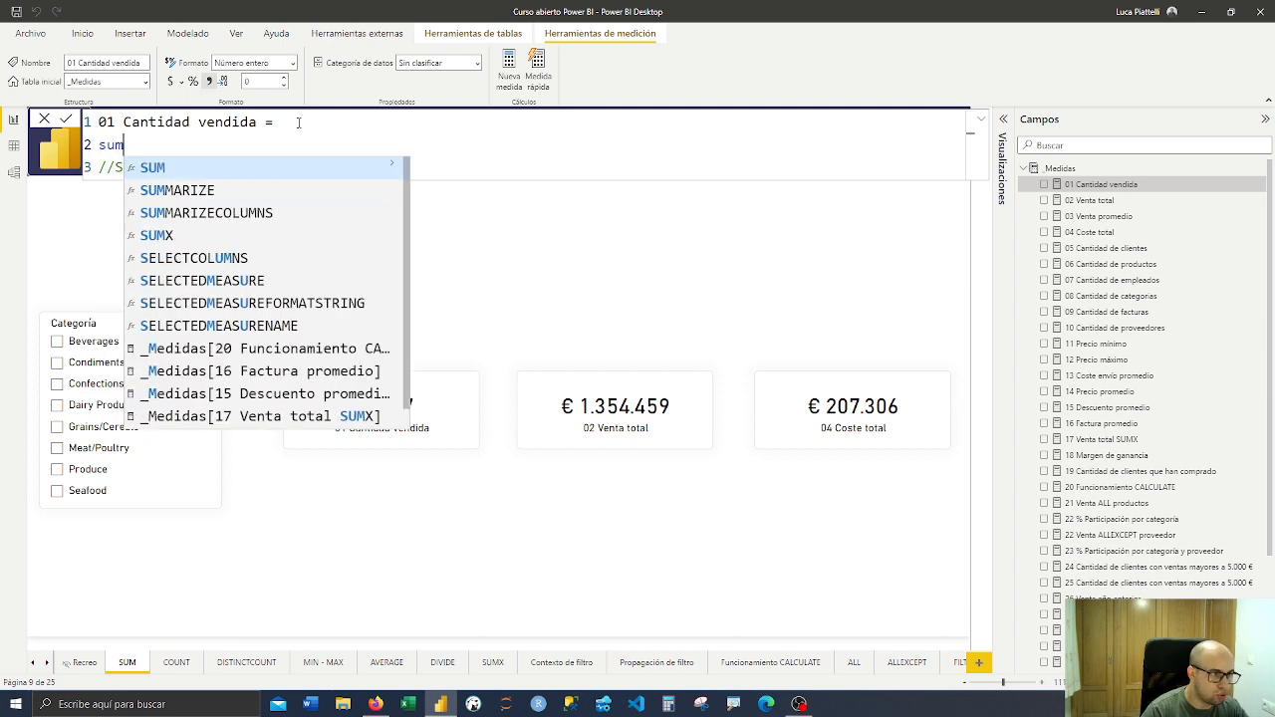
pyautogui.click(395, 165)
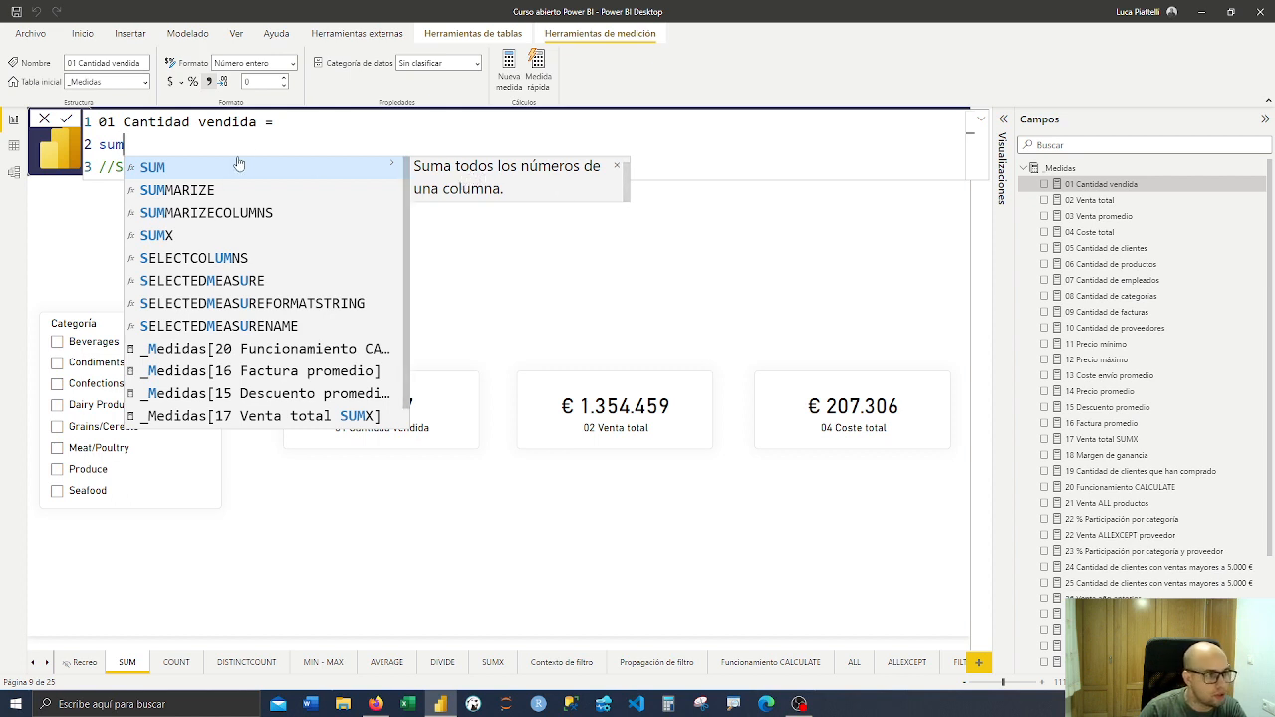
pyautogui.click(164, 174)
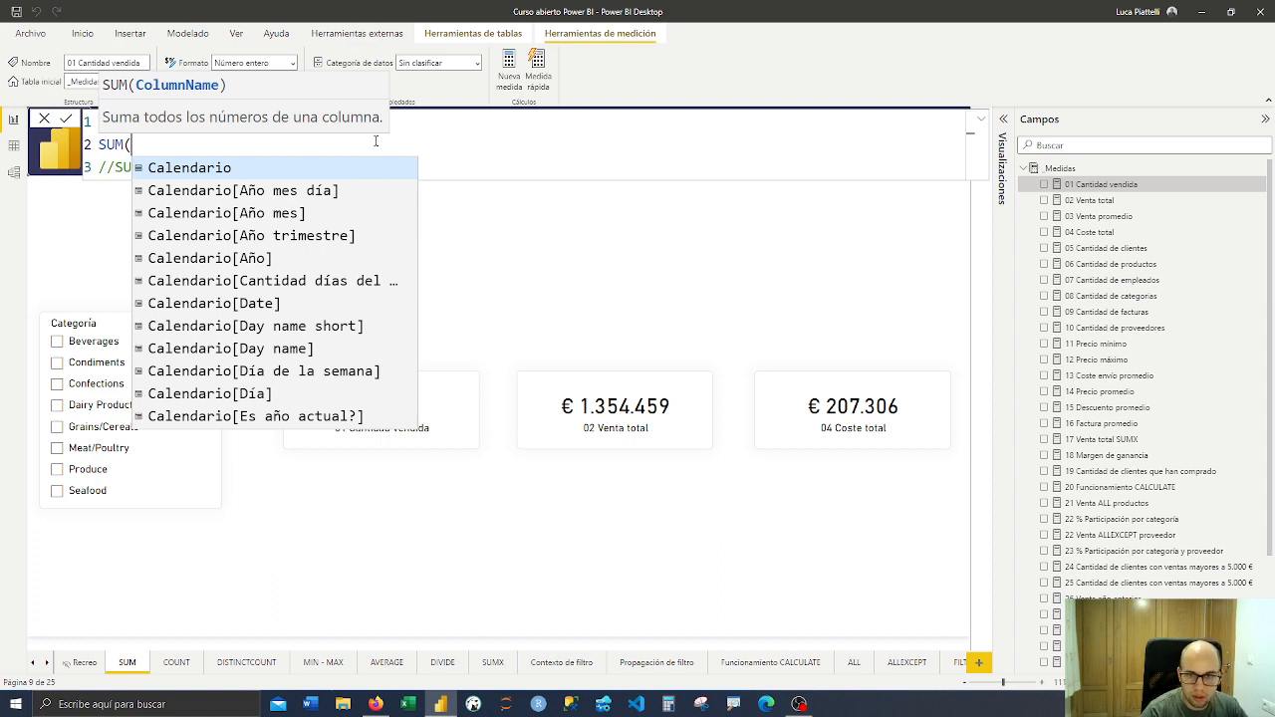
# List the Ventas columns as possible SUM arguments, clear that text, and insert Ventas[Cantidad vendida] by searching for "cantidad"
pyautogui.write('ve')
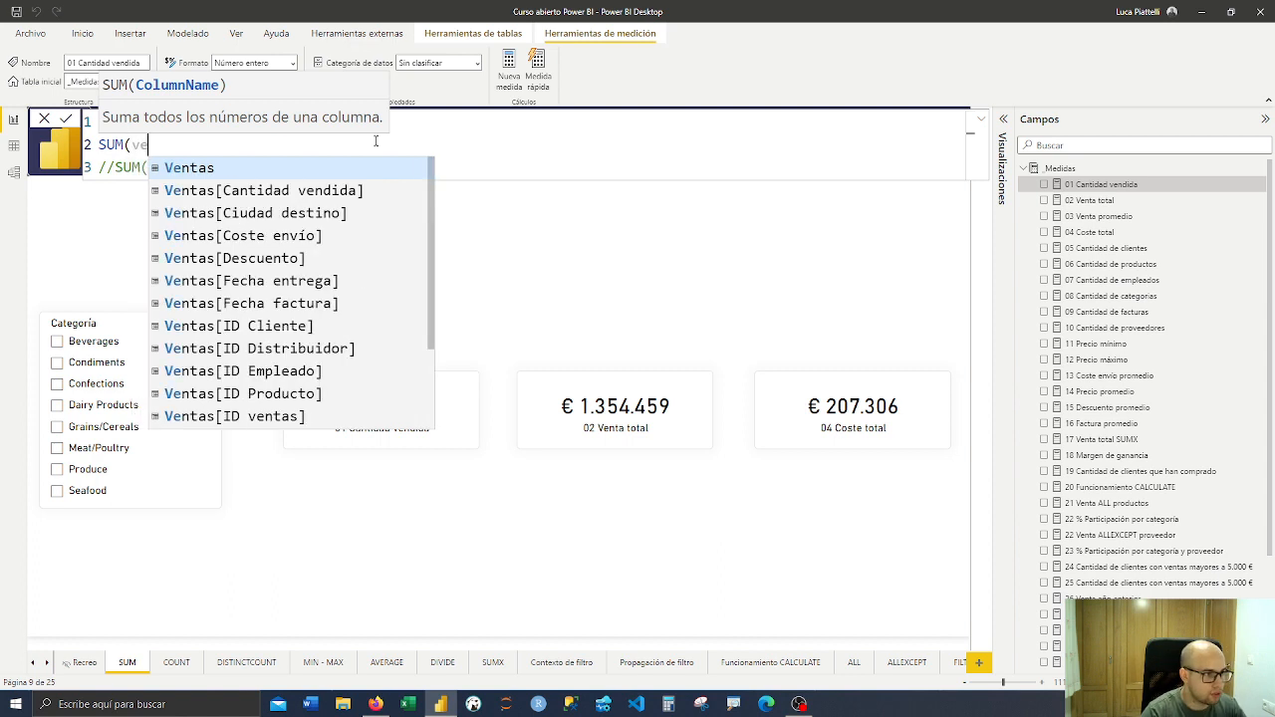
pyautogui.write('ntas')
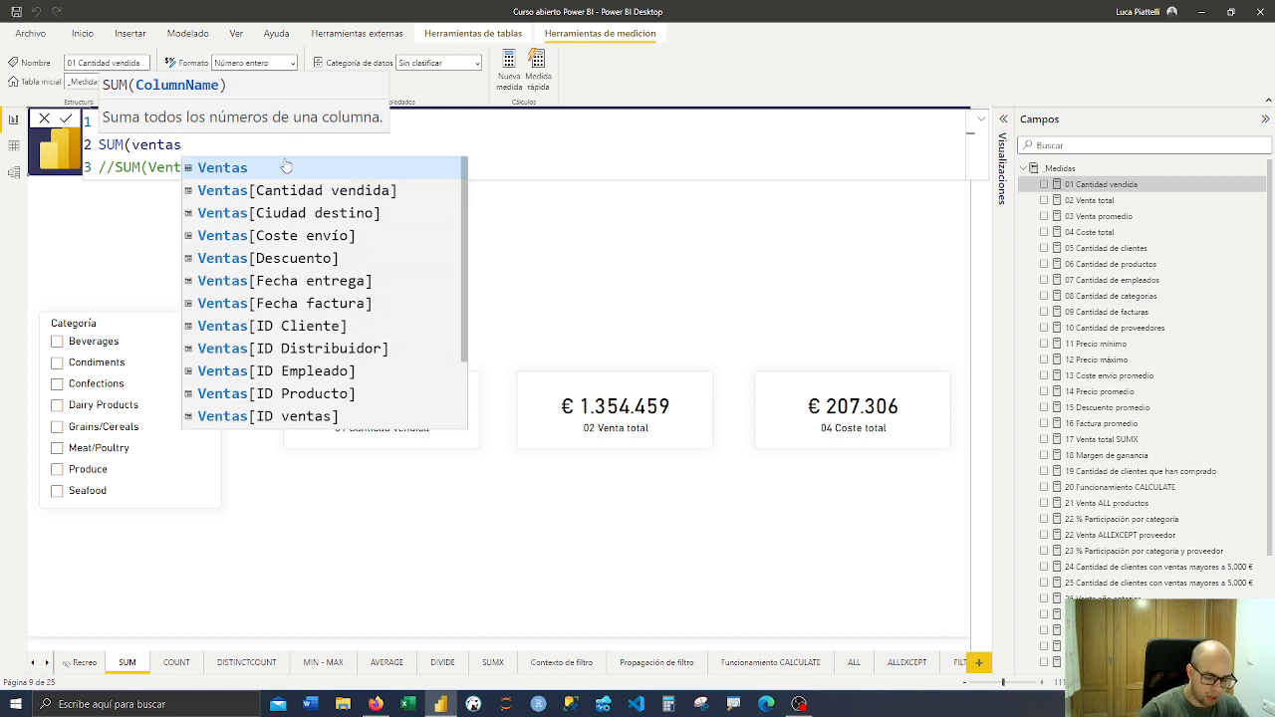
pyautogui.press('BackSpace')
pyautogui.press('BackSpace')
pyautogui.press('BackSpace')
pyautogui.press('BackSpace')
pyautogui.press('BackSpace')
pyautogui.press('BackSpace')
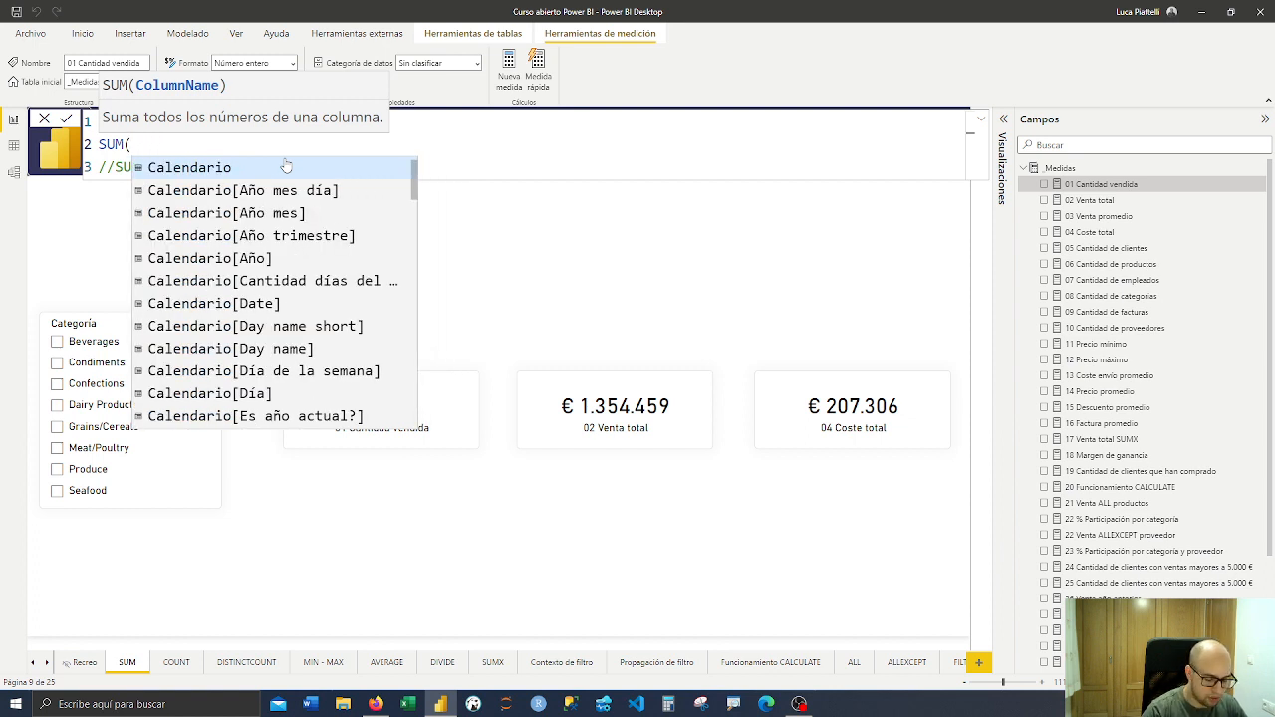
pyautogui.write('cantidad')
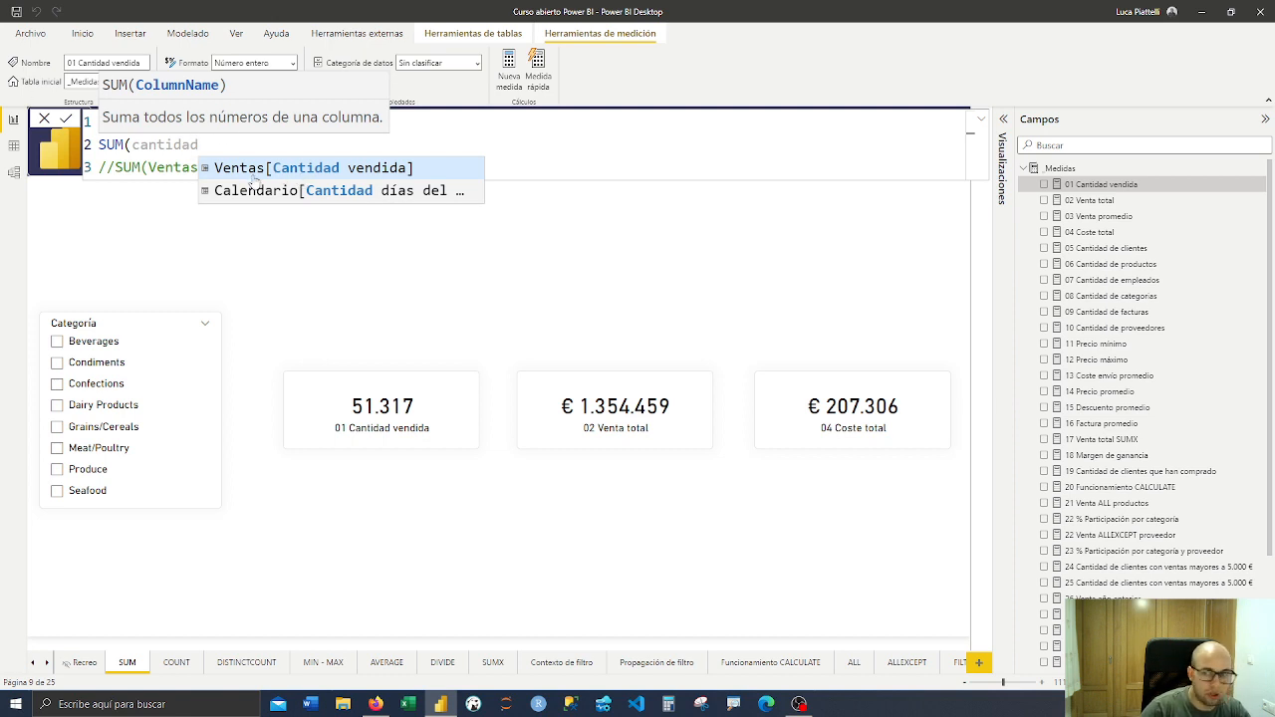
pyautogui.click(319, 170)
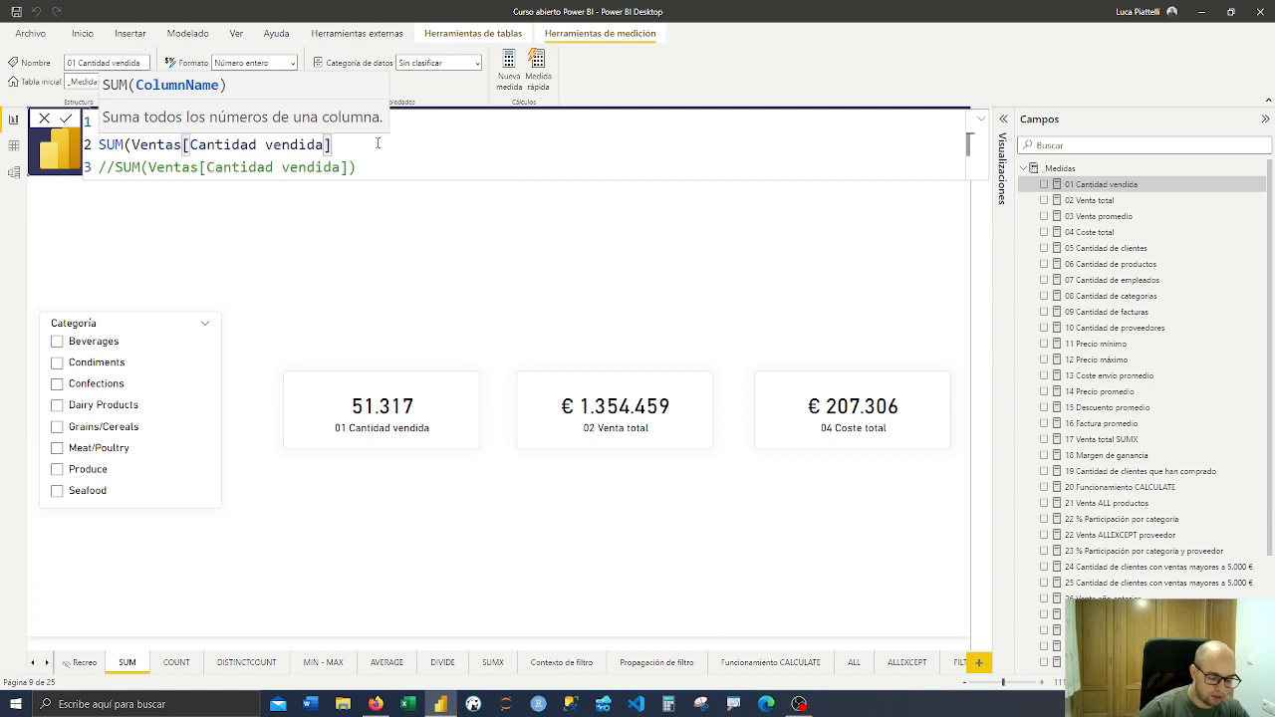
# Delete the rewritten SUM line from 01 Cantidad vendida and uncomment the original formula line
pyautogui.moveTo(378, 144); pyautogui.dragTo(80, 146)
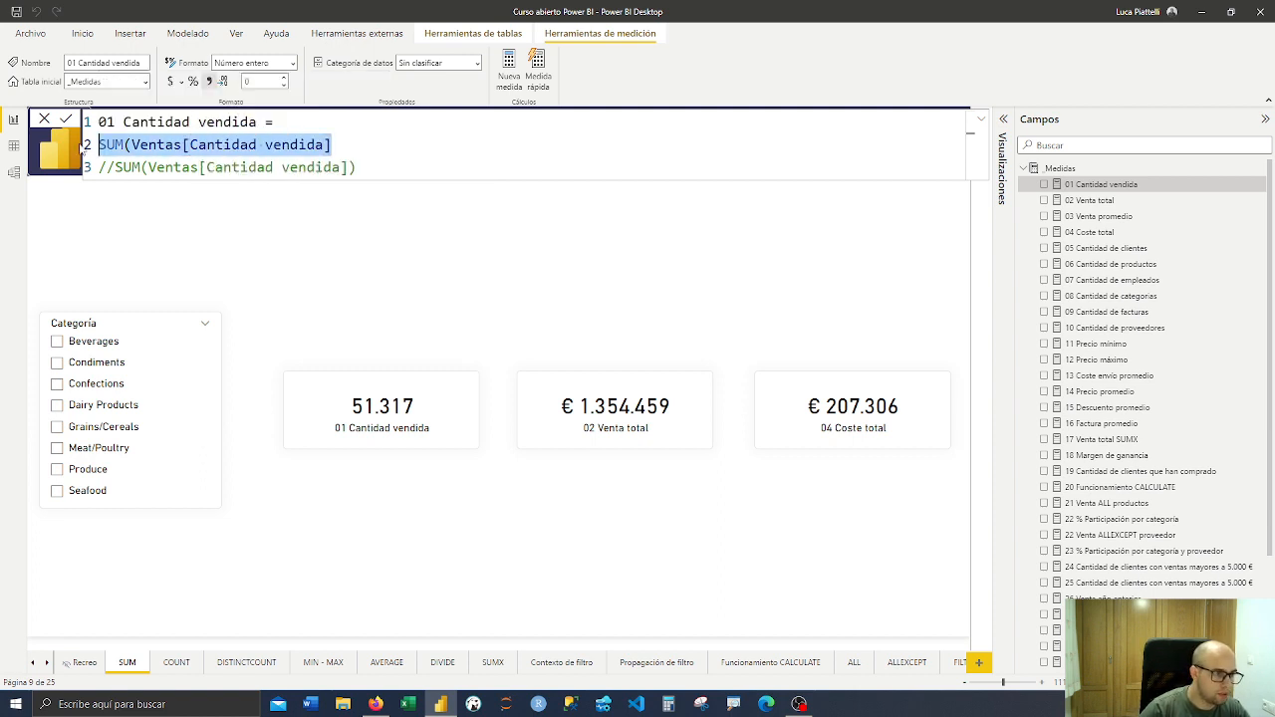
pyautogui.press('BackSpace')
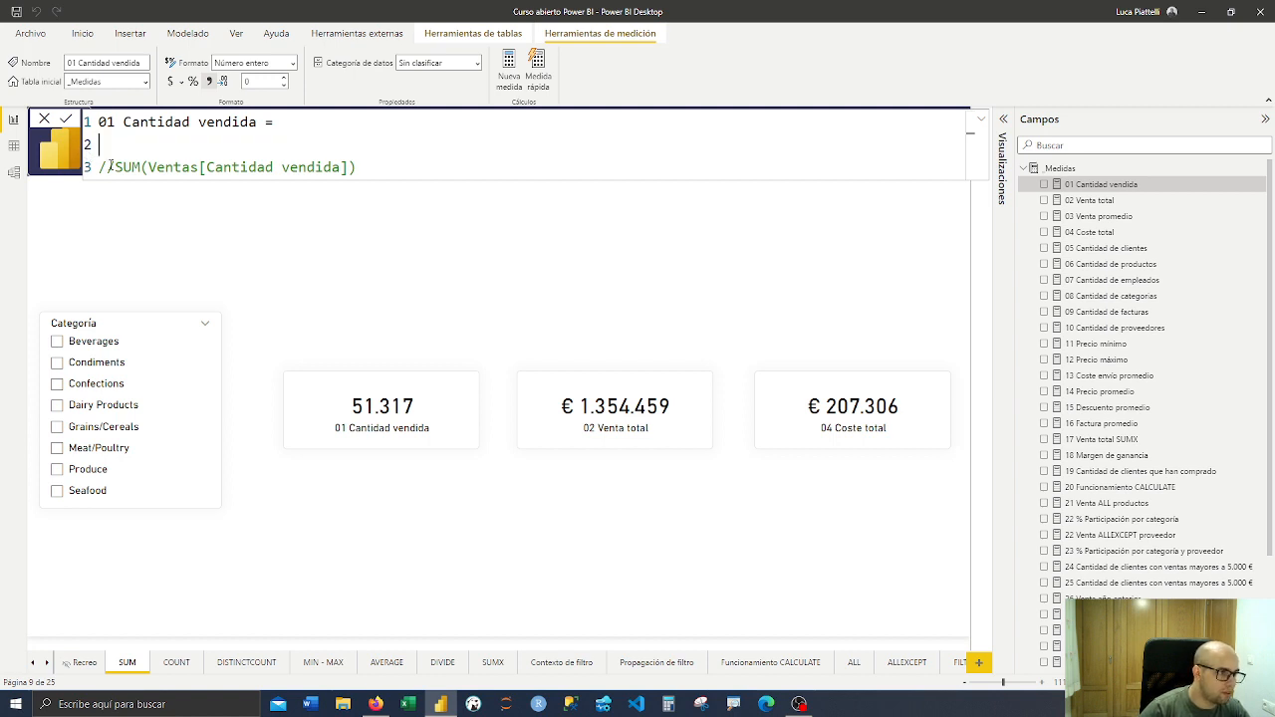
pyautogui.press('BackSpace')
pyautogui.press('BackSpace')
pyautogui.press('BackSpace')
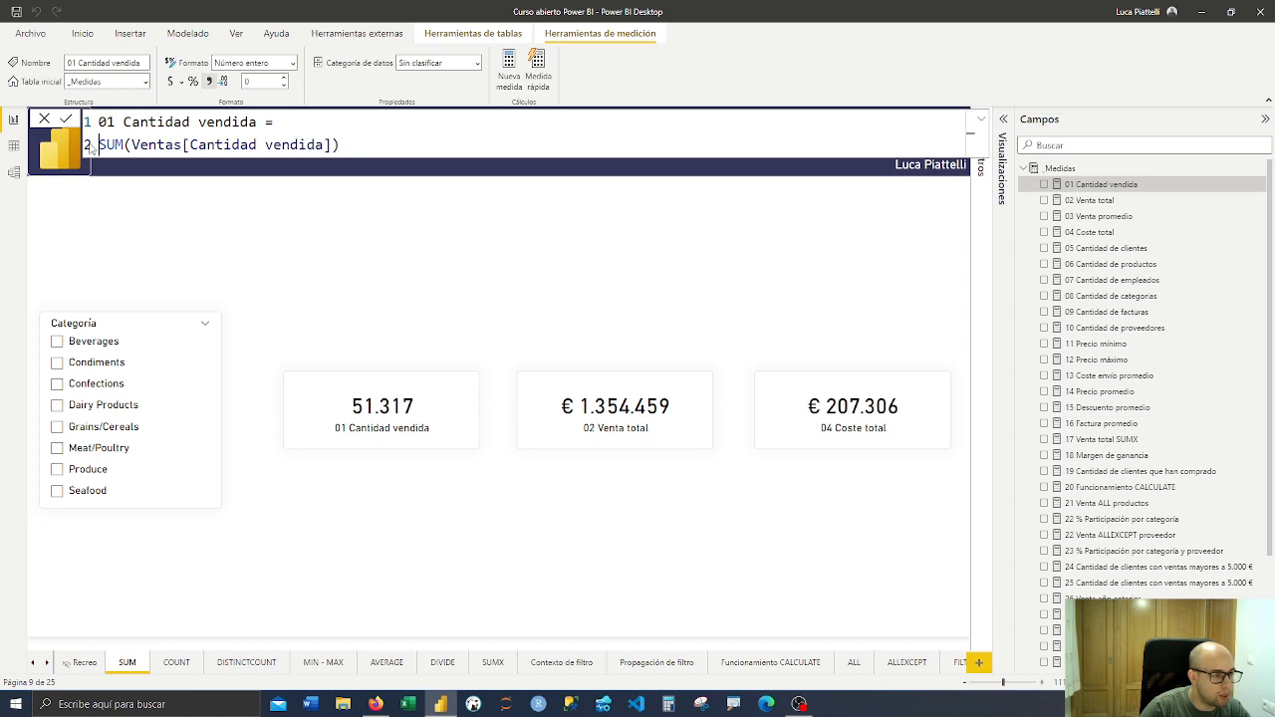
pyautogui.moveTo(97, 147)
pyautogui.mouseDown()
pyautogui.moveTo(137, 146)
pyautogui.moveTo(87, 148)
pyautogui.mouseUp()
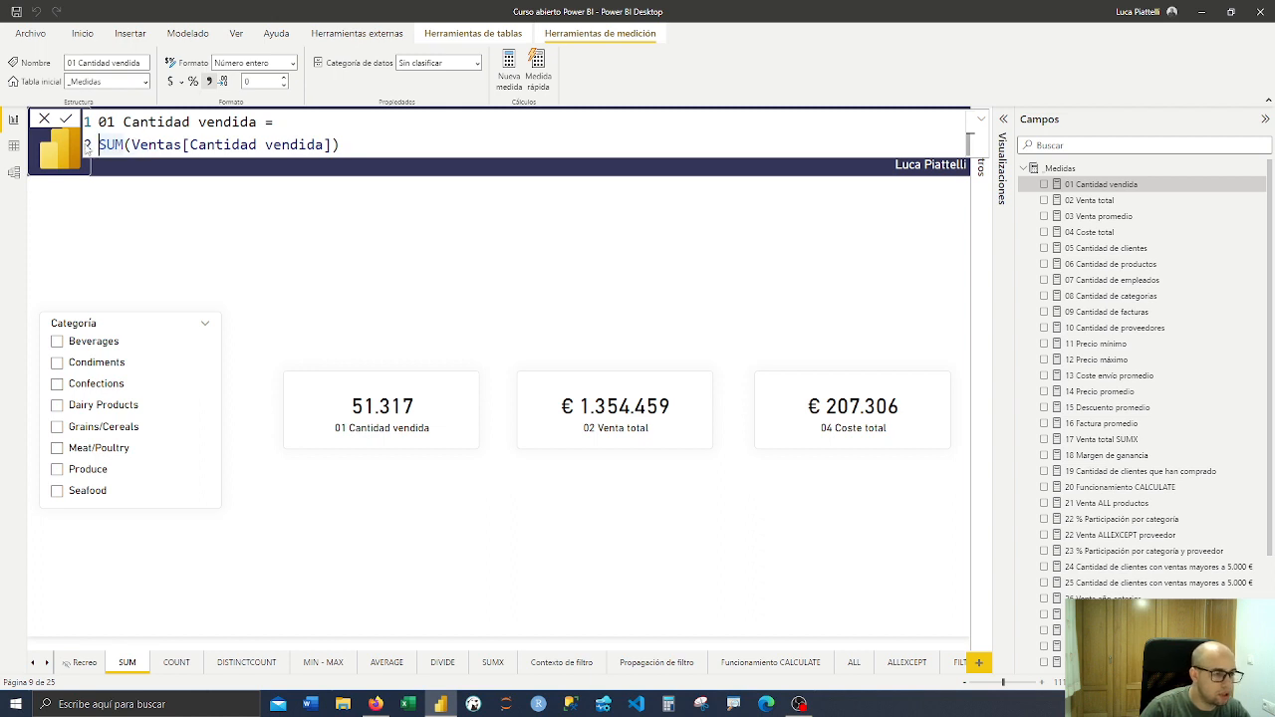
# Highlight the SUM function, the Ventas table and the Cantidad vendida column in the formula, and close the formula editor
pyautogui.click(386, 140)
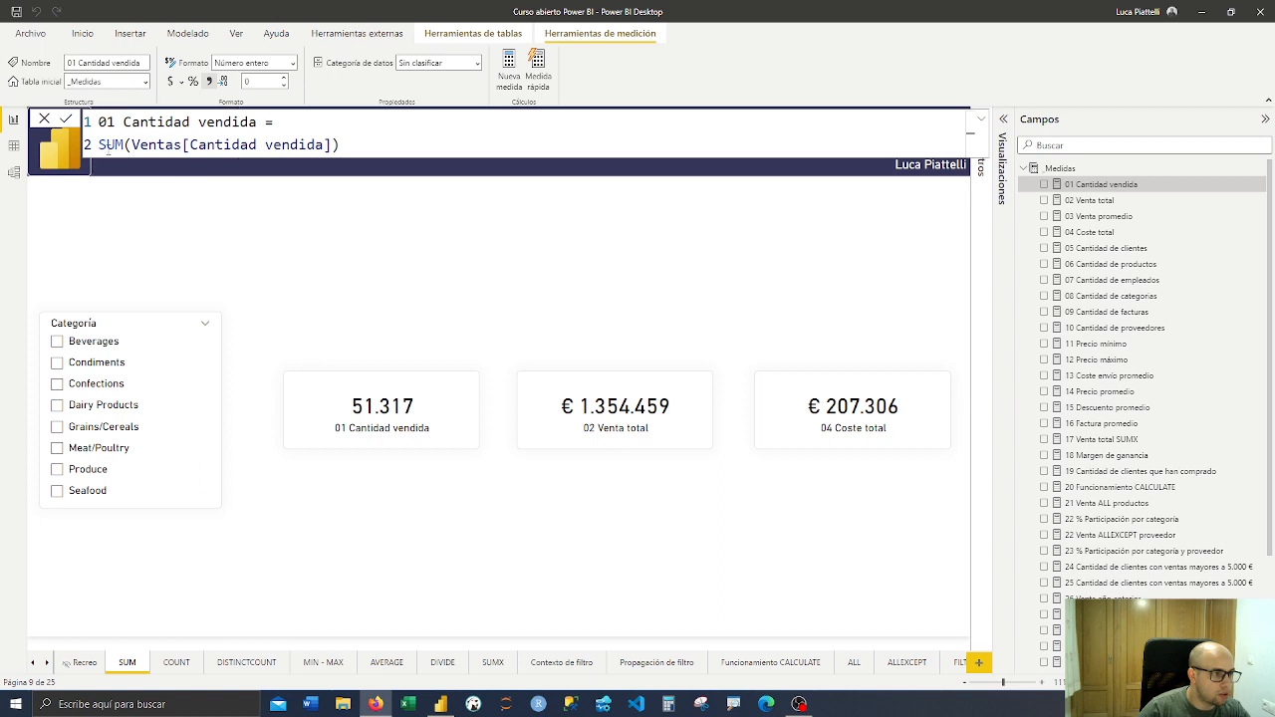
pyautogui.doubleClick(112, 145)
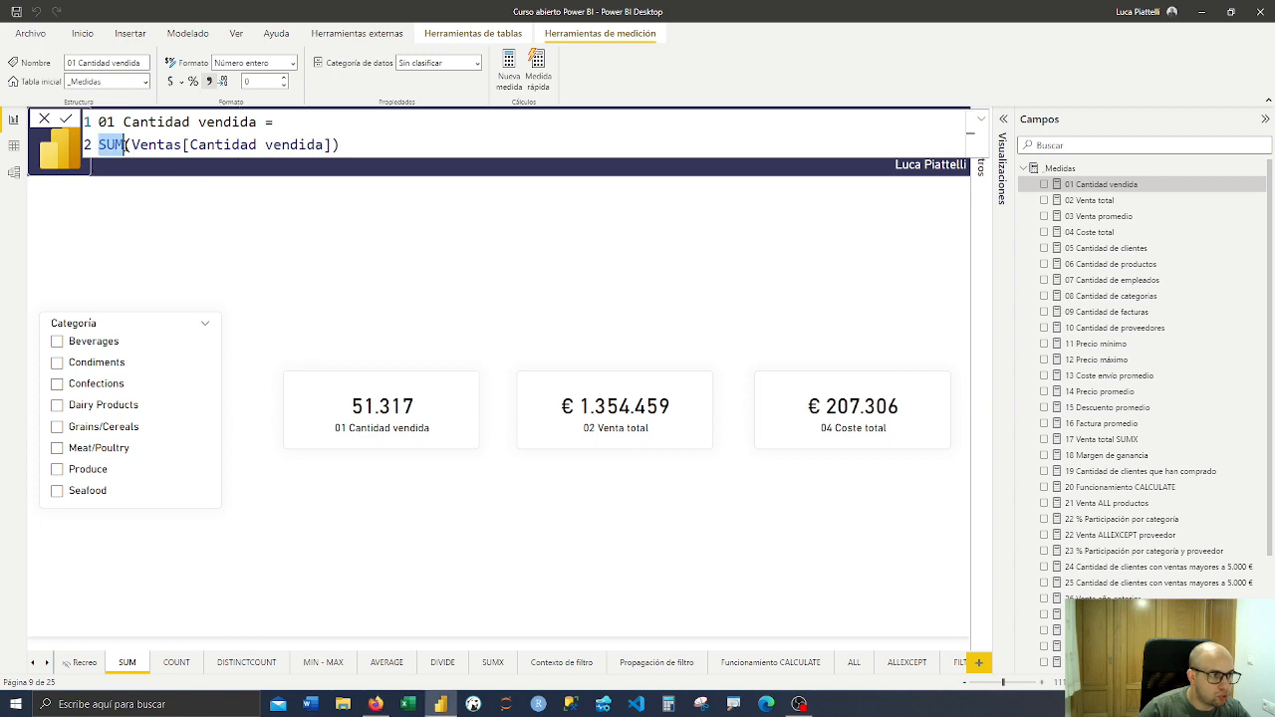
pyautogui.doubleClick(170, 145)
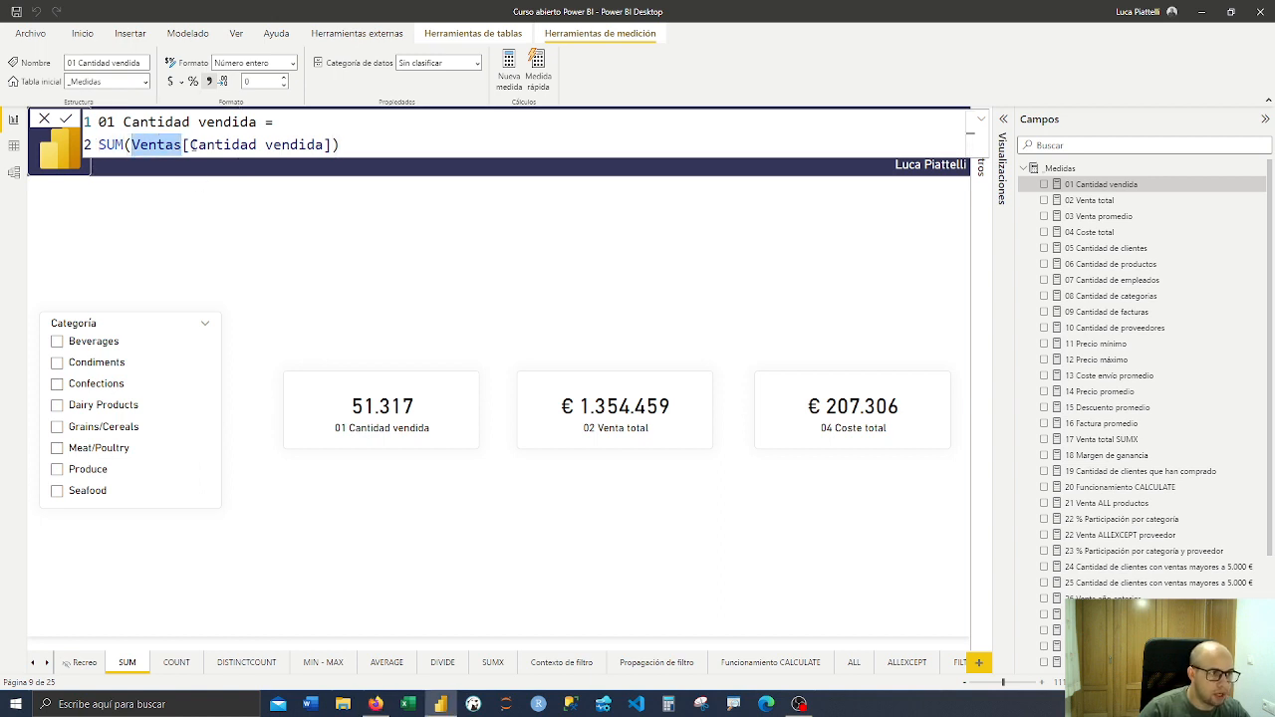
pyautogui.moveTo(189, 145); pyautogui.dragTo(327, 145)
pyautogui.click(370, 142)
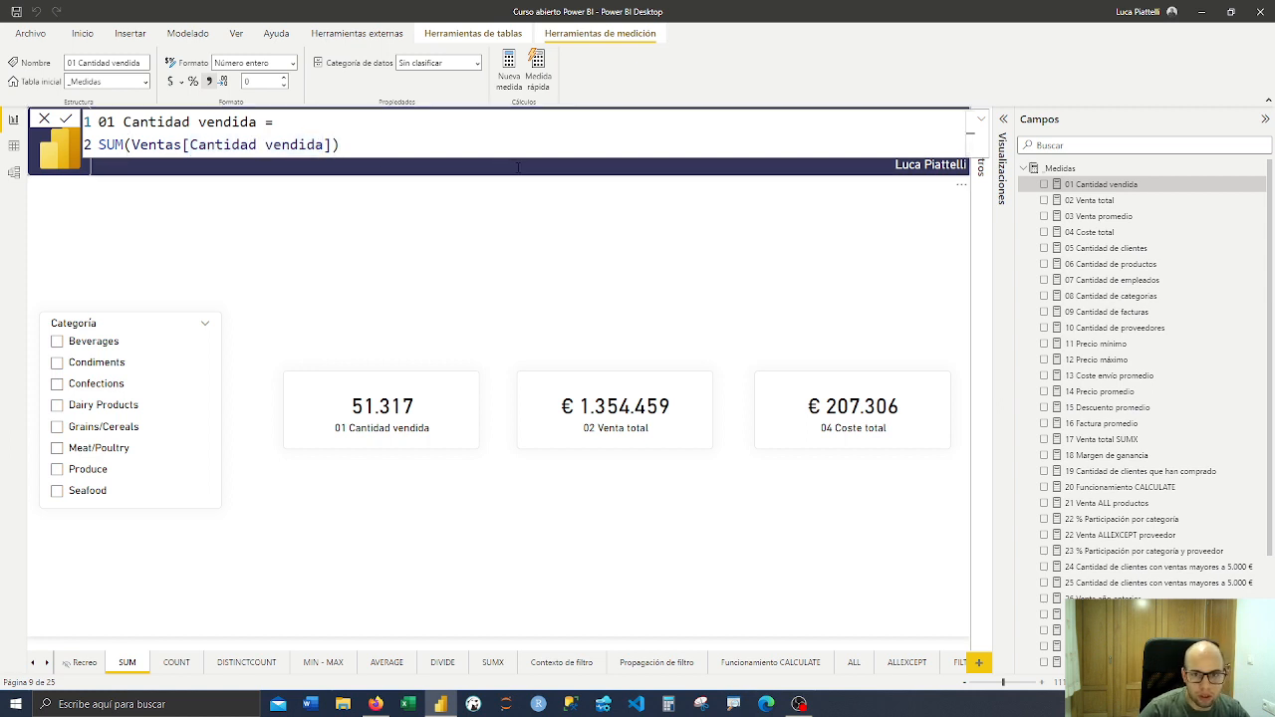
pyautogui.click(508, 210)
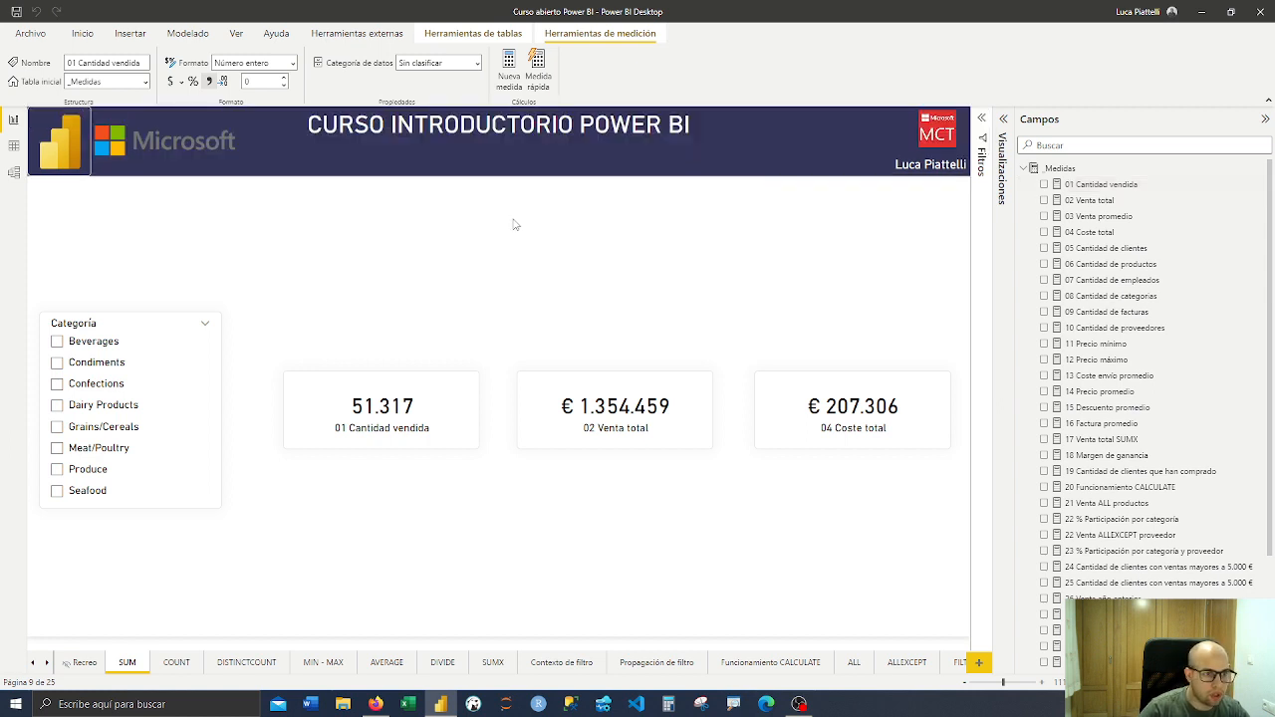
# Examine the data format, currency symbol and thousands separator options of the 01 Cantidad vendida measure
pyautogui.click(1094, 192)
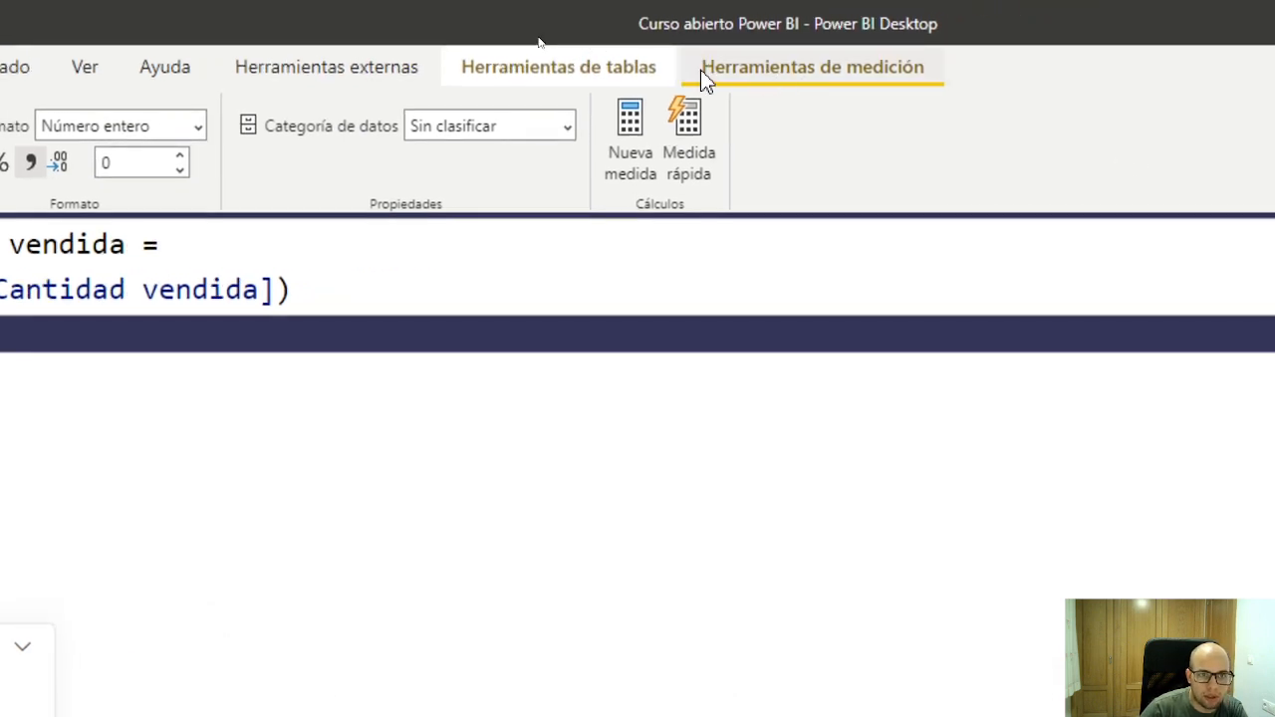
pyautogui.click(200, 133)
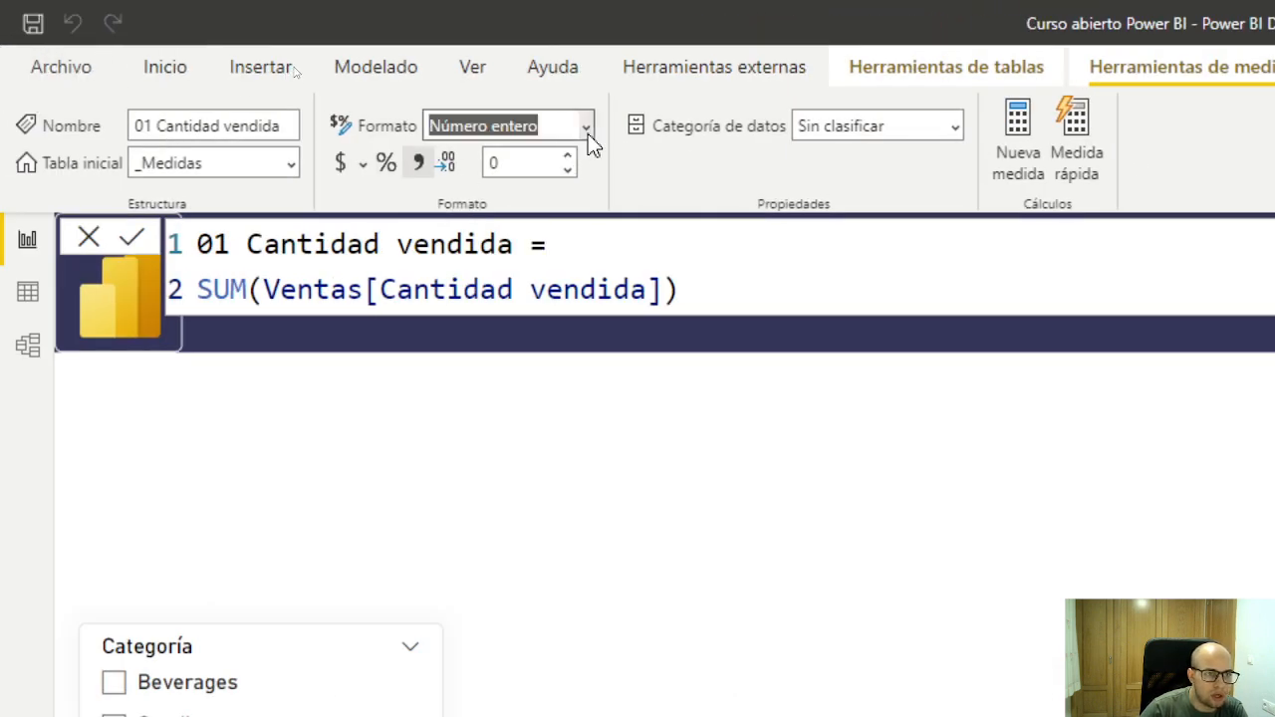
pyautogui.click(588, 133)
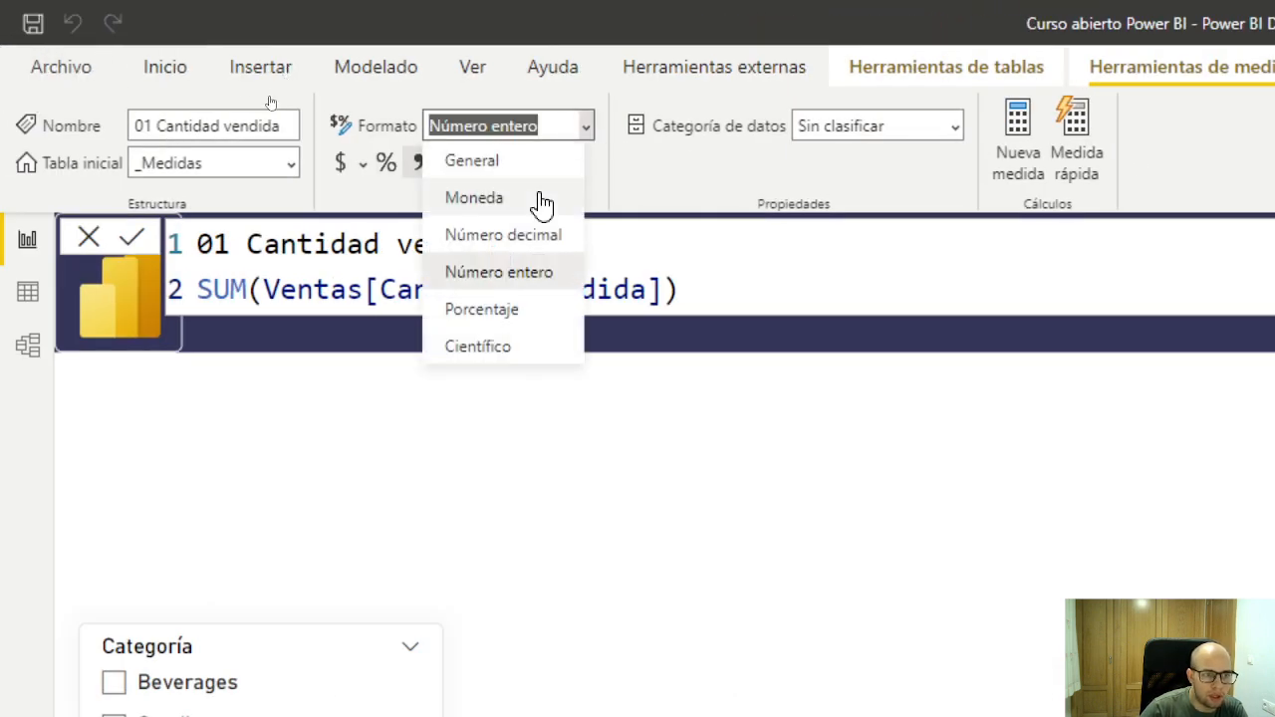
pyautogui.click(584, 125)
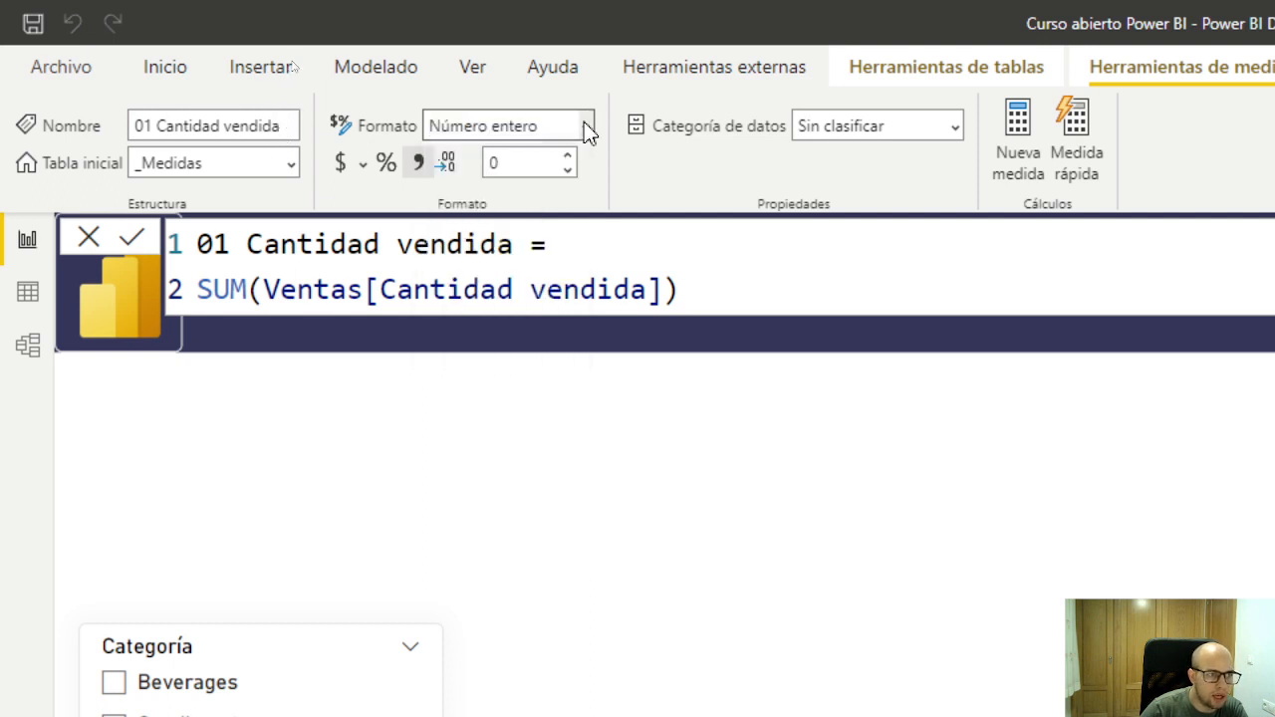
pyautogui.click(363, 163)
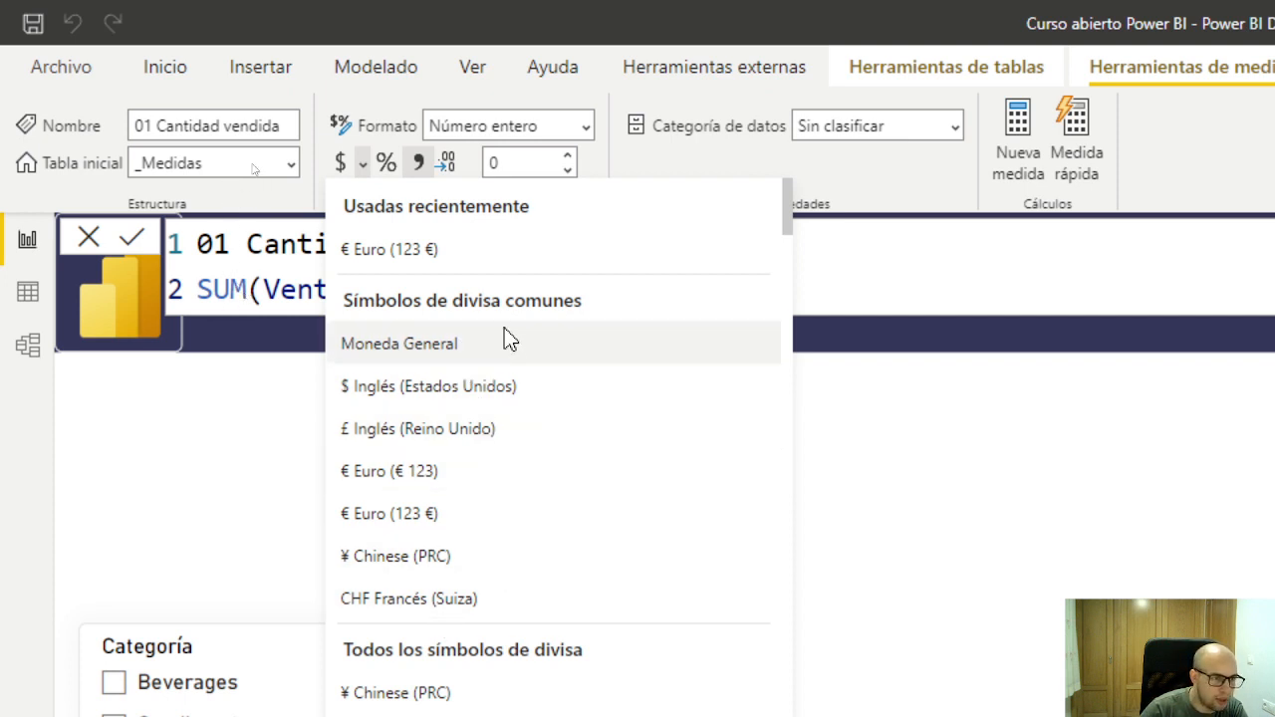
pyautogui.click(458, 165)
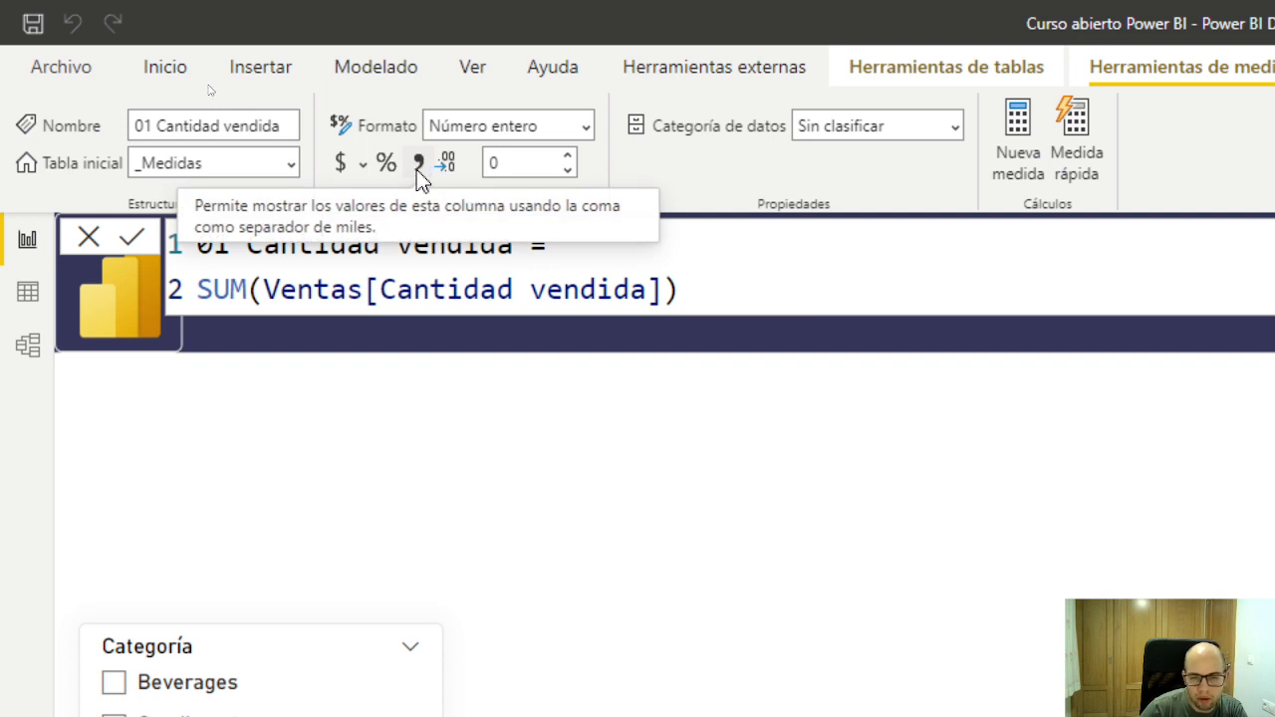
pyautogui.click(422, 165)
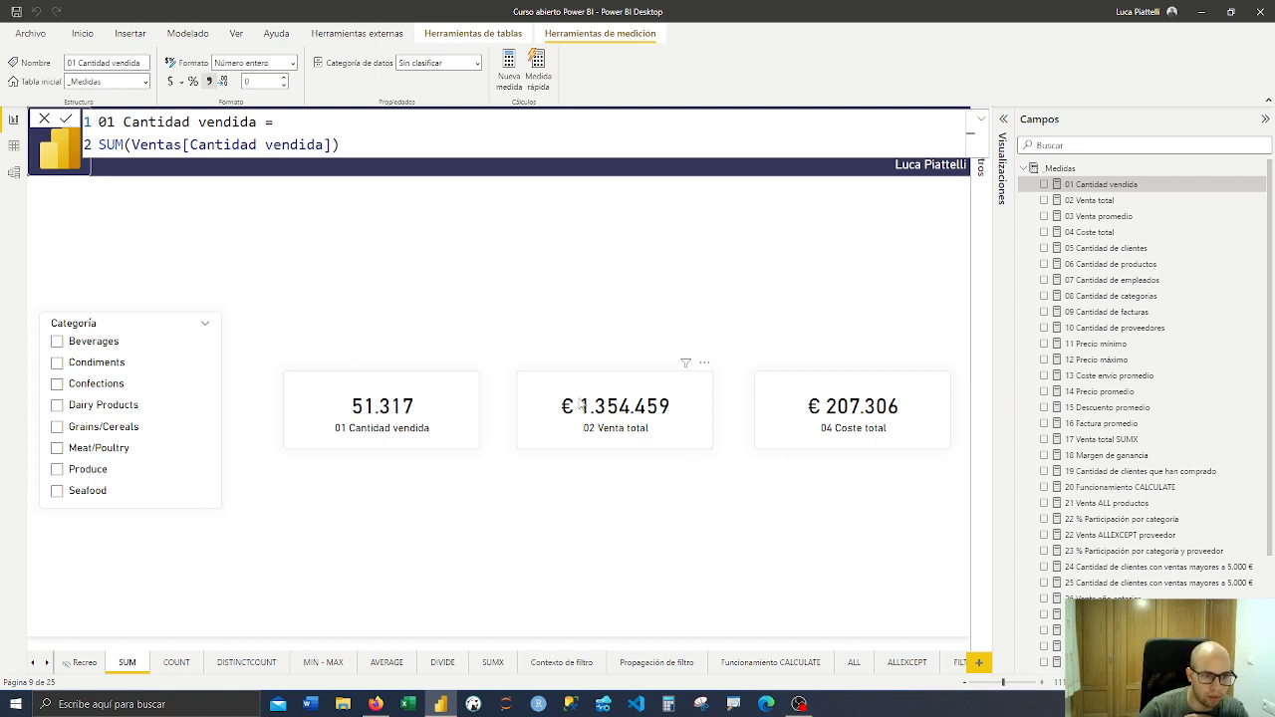
# Show the formula of the 02 Venta total measure and highlight its SUM function and Ventas[Venta] argument
pyautogui.click(646, 405)
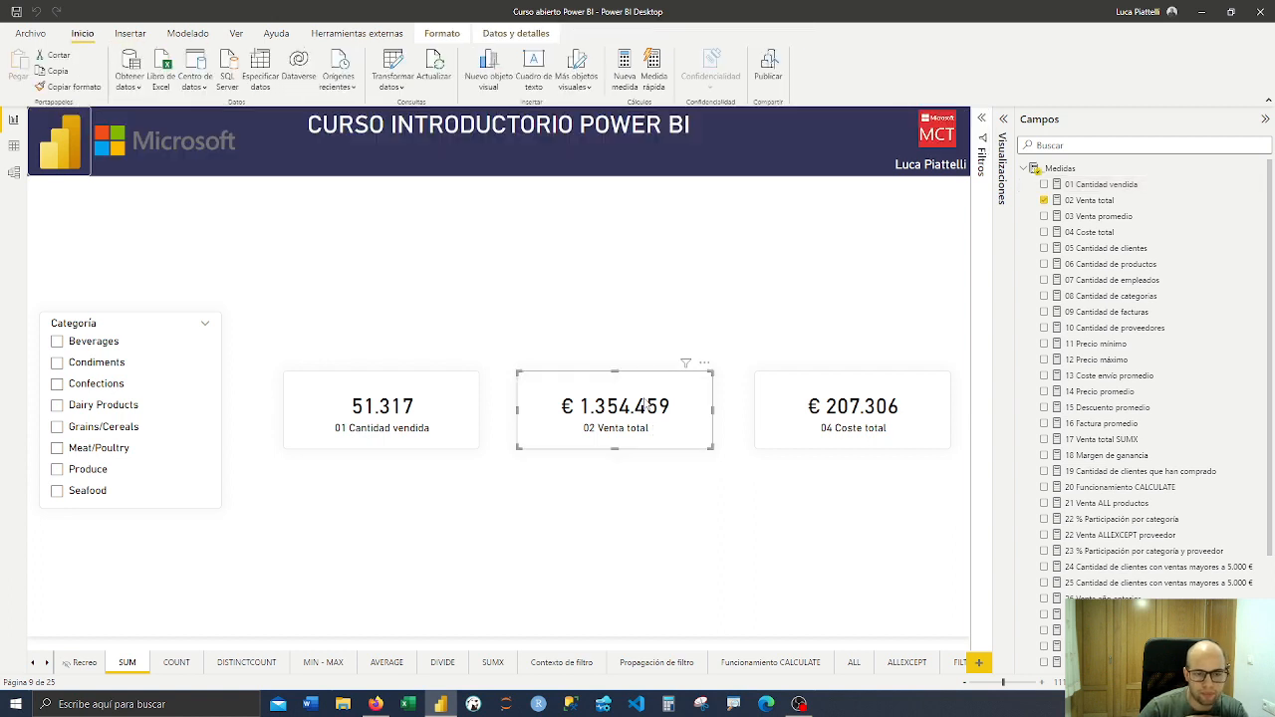
pyautogui.click(1080, 202)
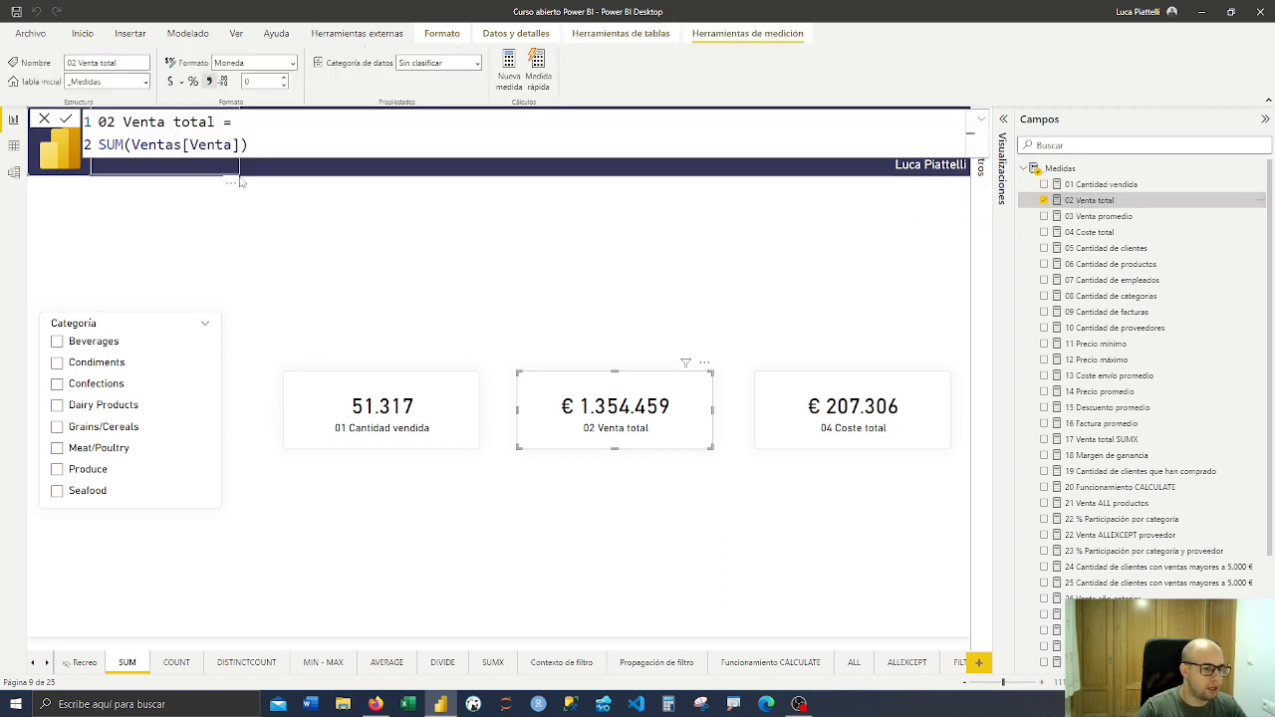
pyautogui.doubleClick(103, 144)
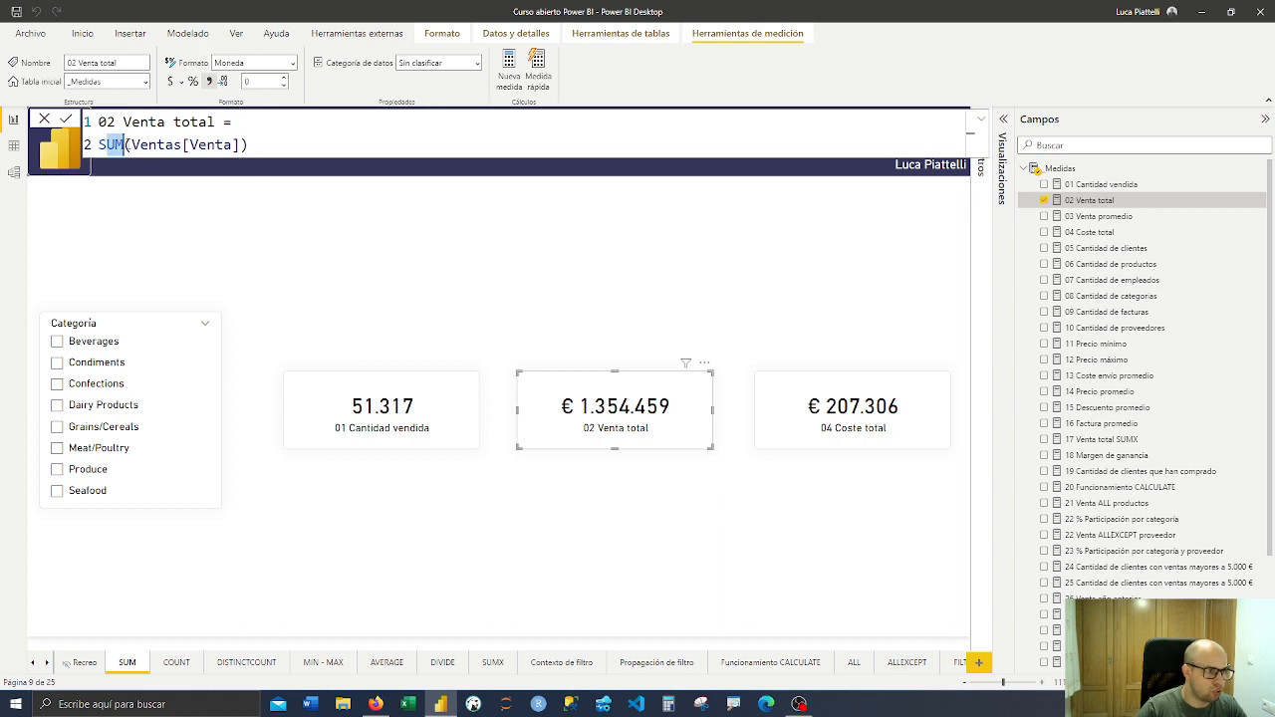
pyautogui.moveTo(134, 144); pyautogui.dragTo(248, 146)
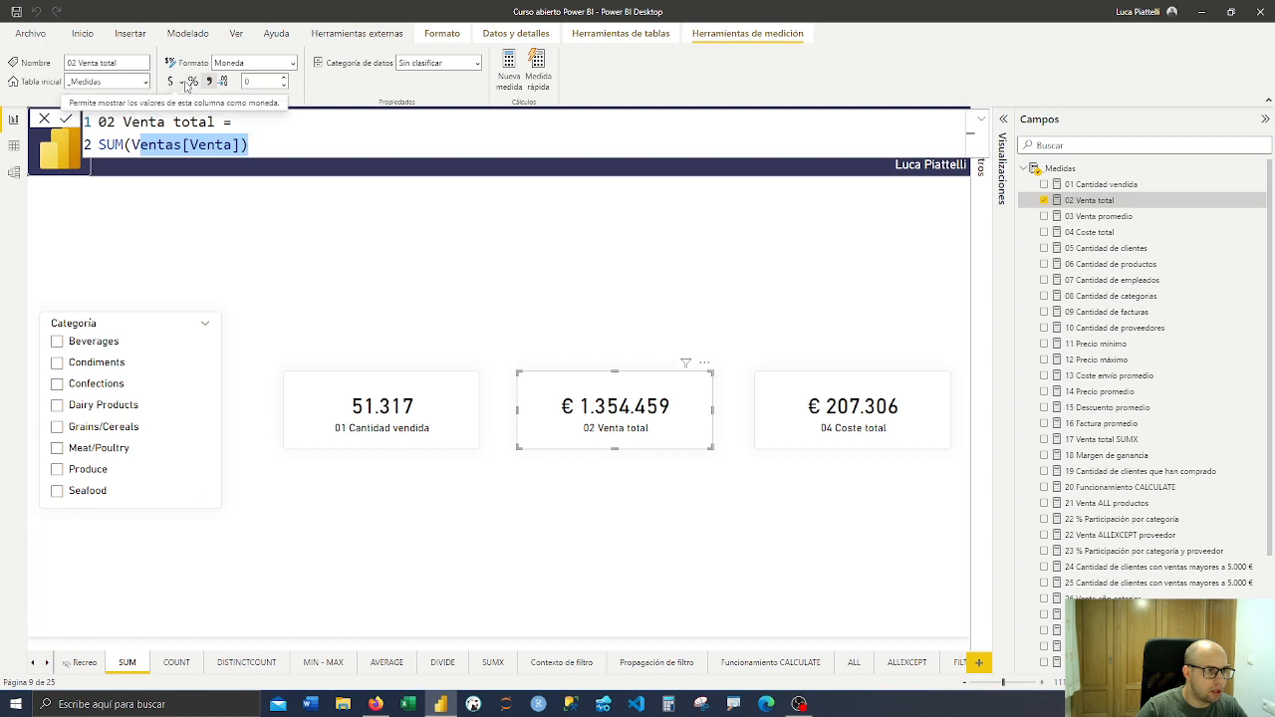
# Set the currency format of the 02 Venta total and 04 Coste total measures to € Euro (123 €)
pyautogui.click(183, 82)
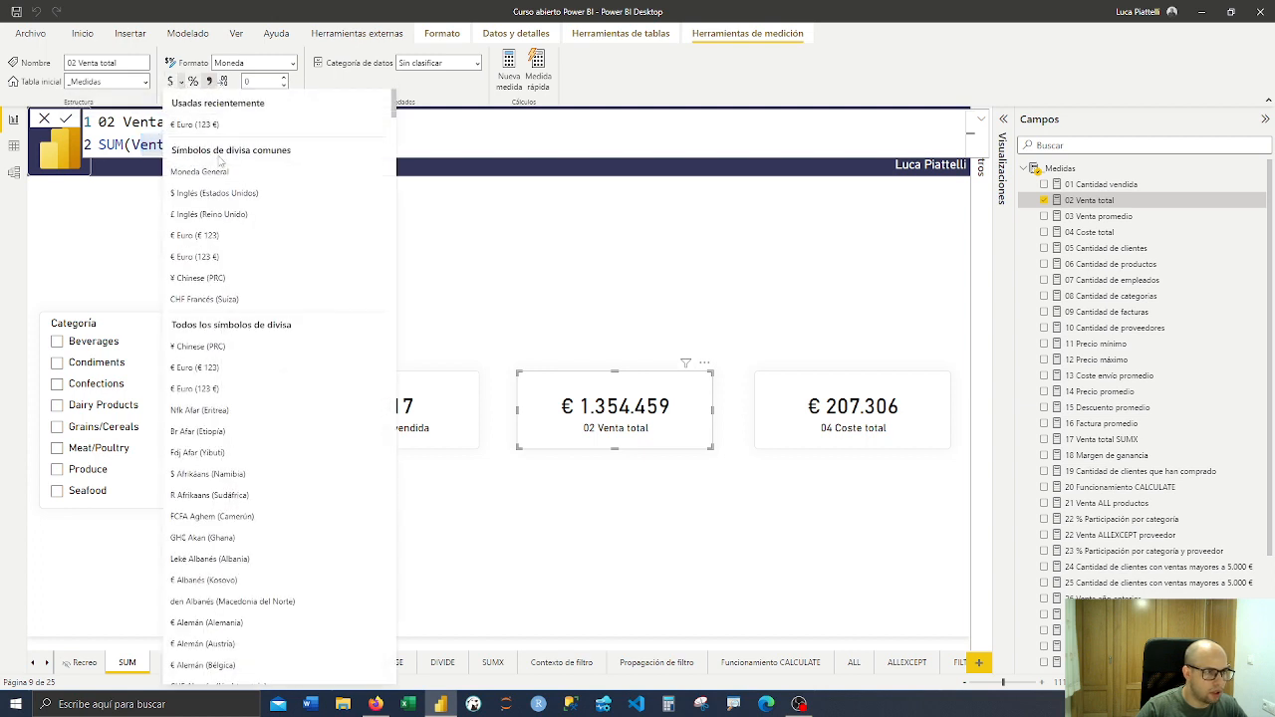
pyautogui.click(246, 257)
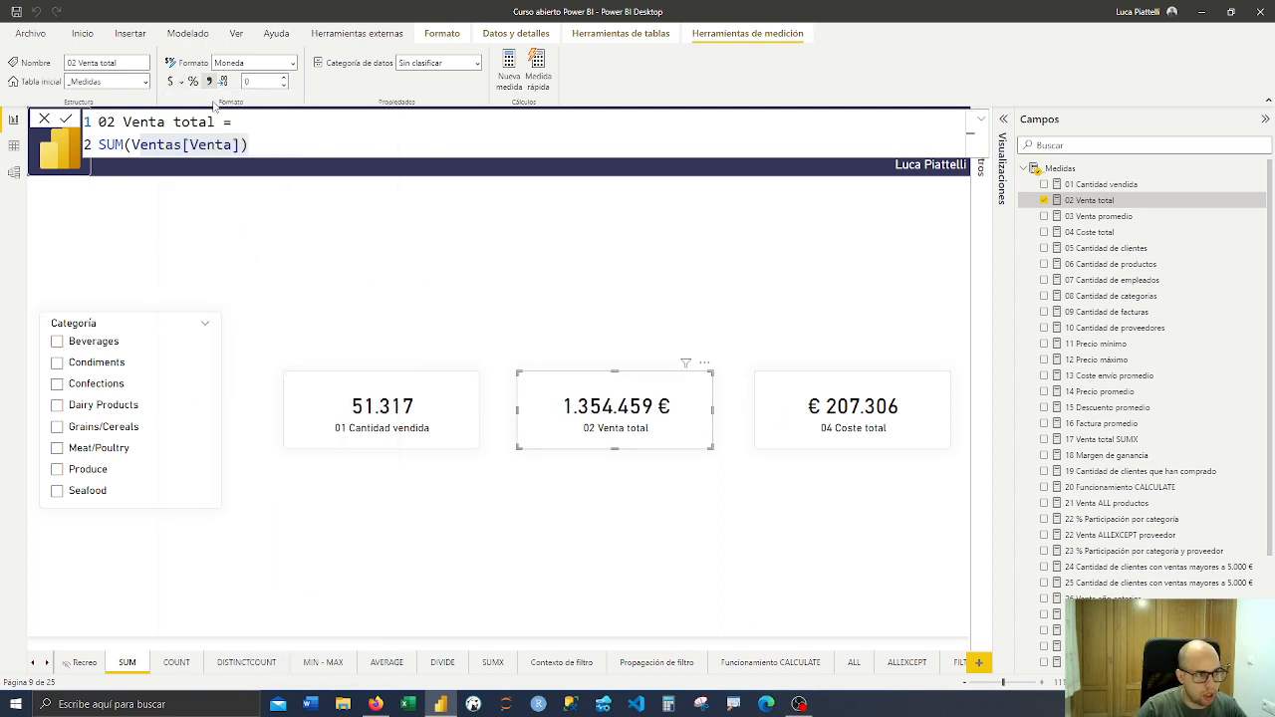
pyautogui.click(894, 422)
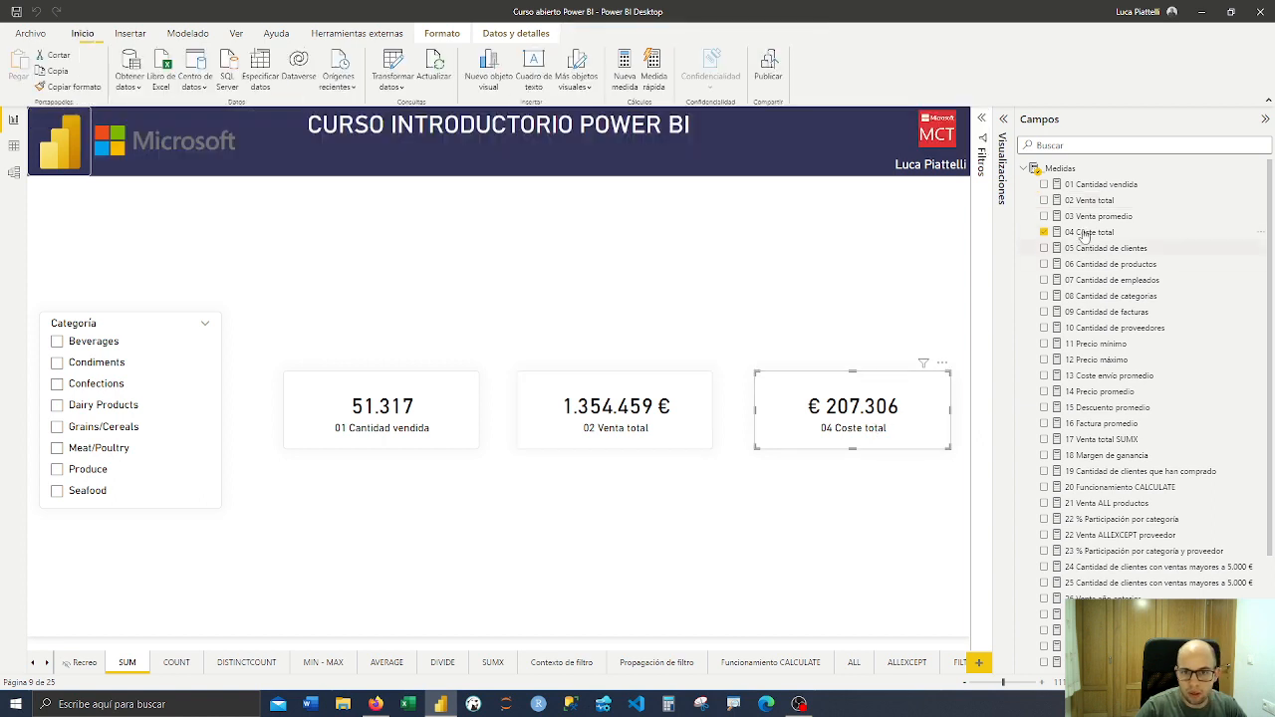
pyautogui.click(1091, 232)
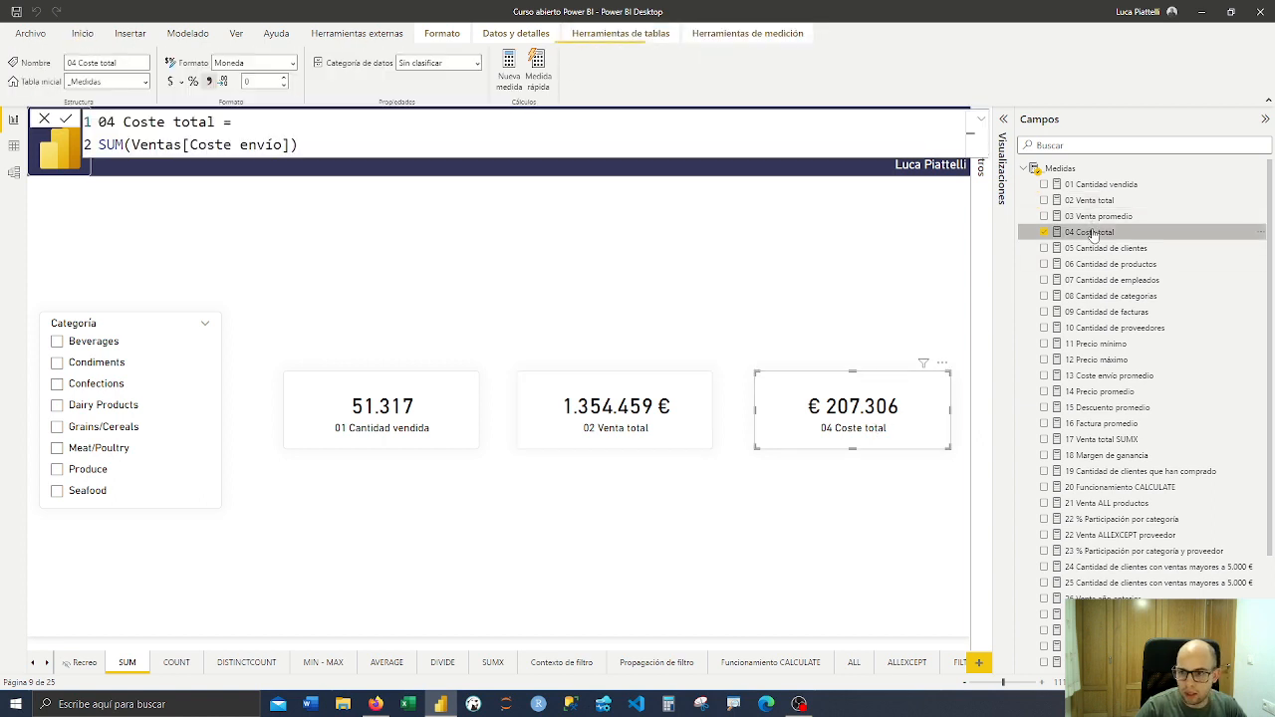
pyautogui.click(180, 82)
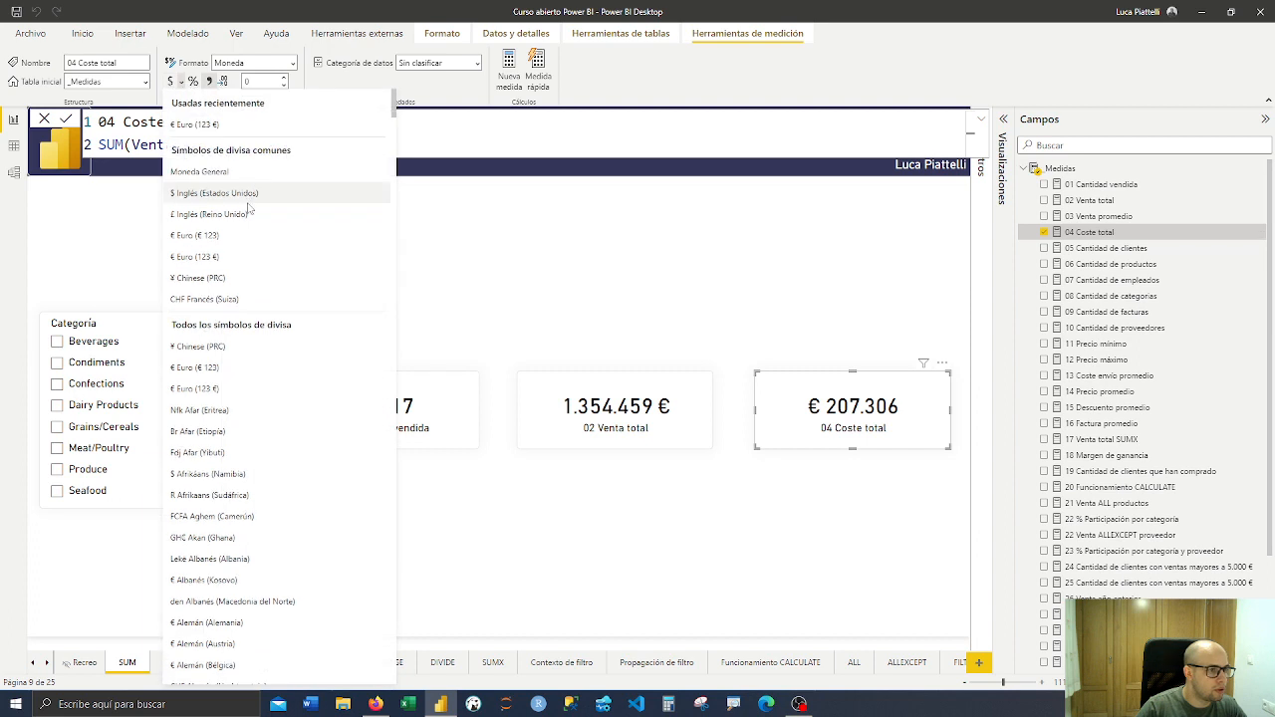
pyautogui.click(248, 260)
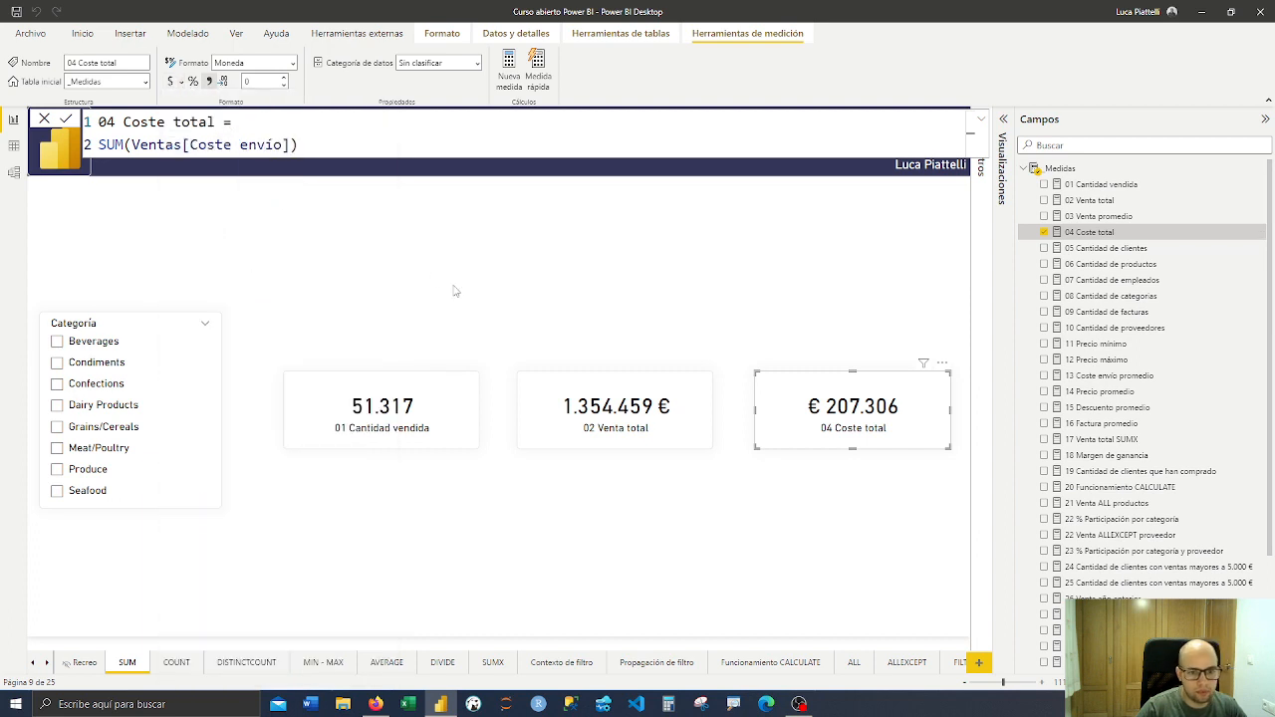
pyautogui.click(473, 349)
# Show the formula of the 01 Cantidad vendida measure and highlight the Cantidad vendida column inside its SUM function
pyautogui.click(471, 419)
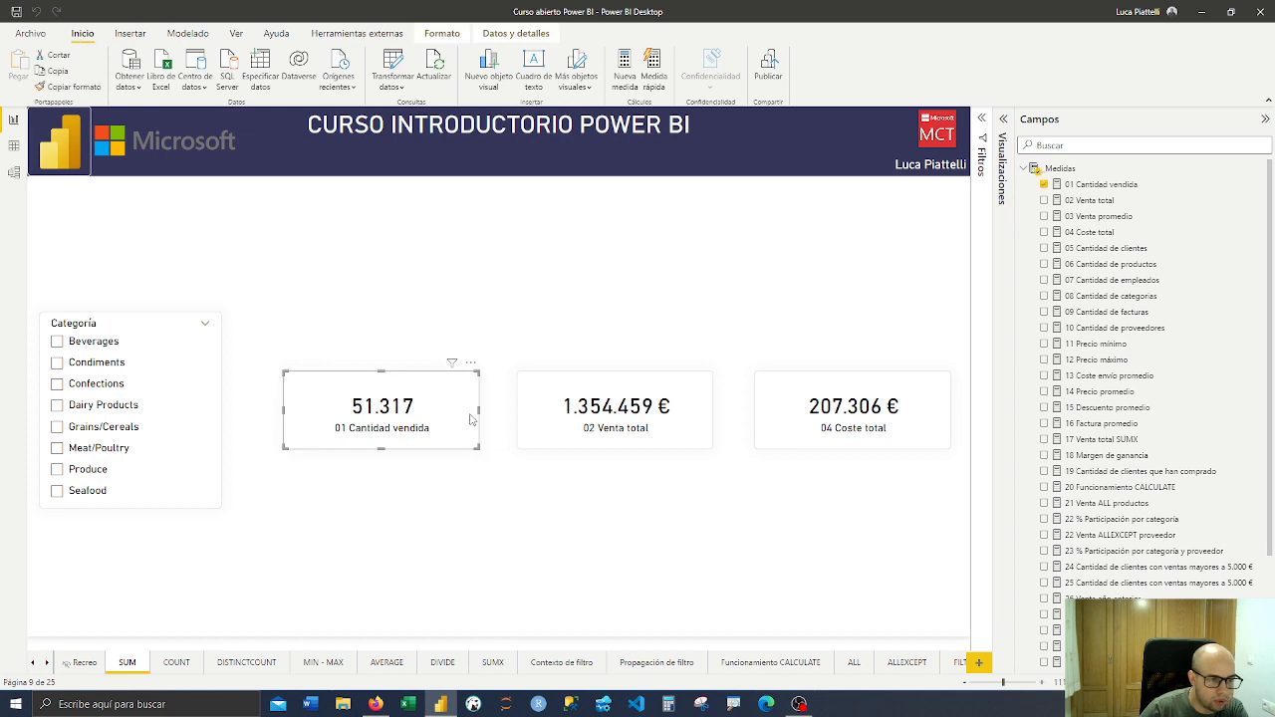
pyautogui.click(1121, 185)
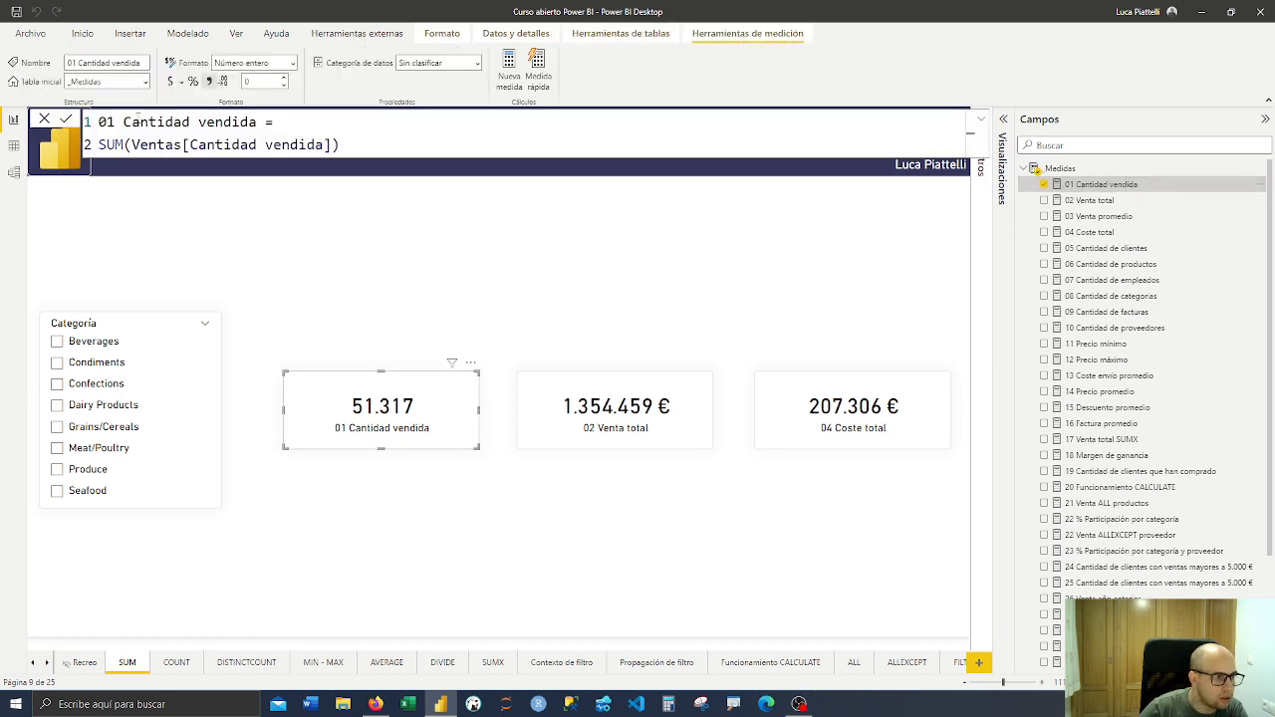
pyautogui.moveTo(98, 146); pyautogui.dragTo(328, 145)
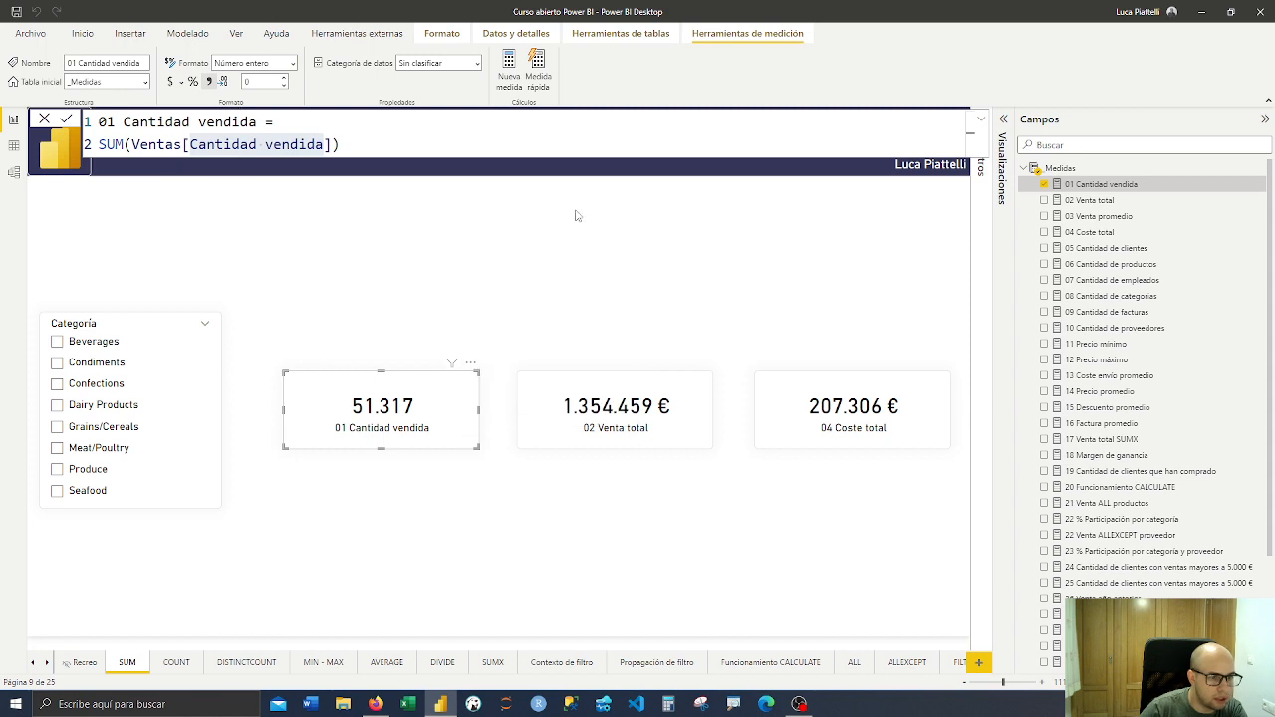
# Show the formula of the 02 Venta total measure again and highlight its Ventas[Venta] argument
pyautogui.click(643, 408)
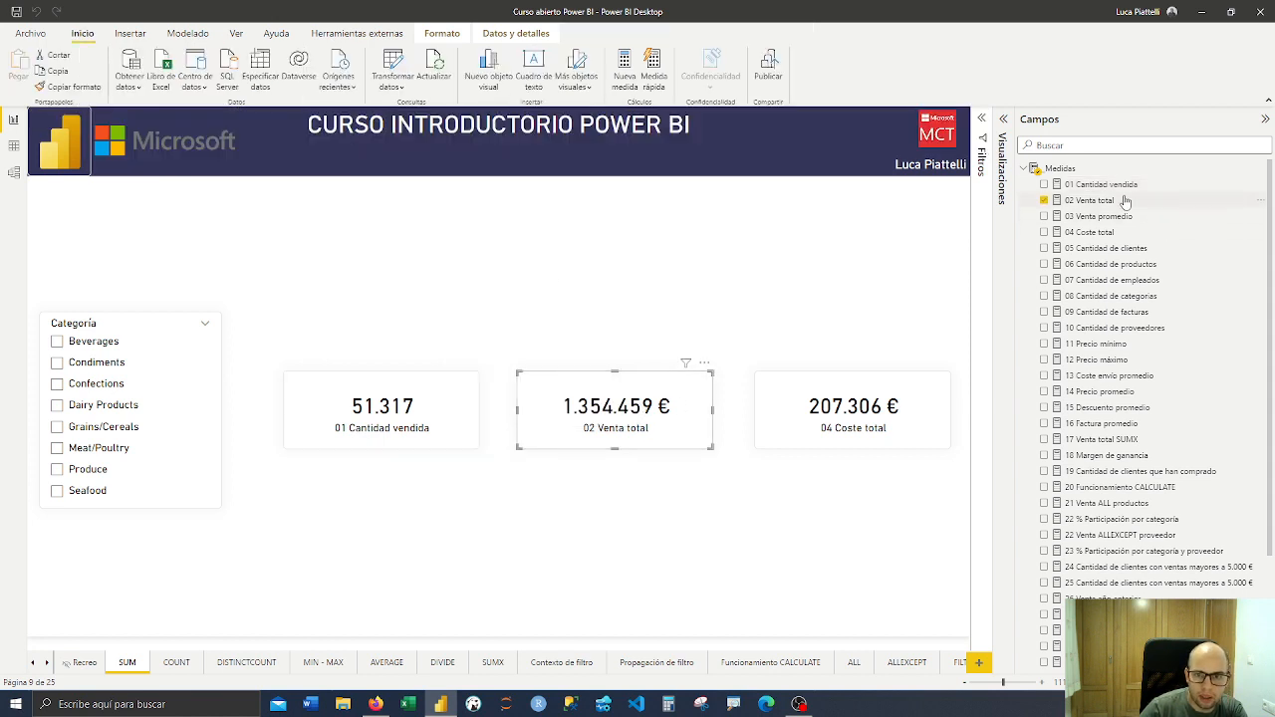
pyautogui.click(1124, 199)
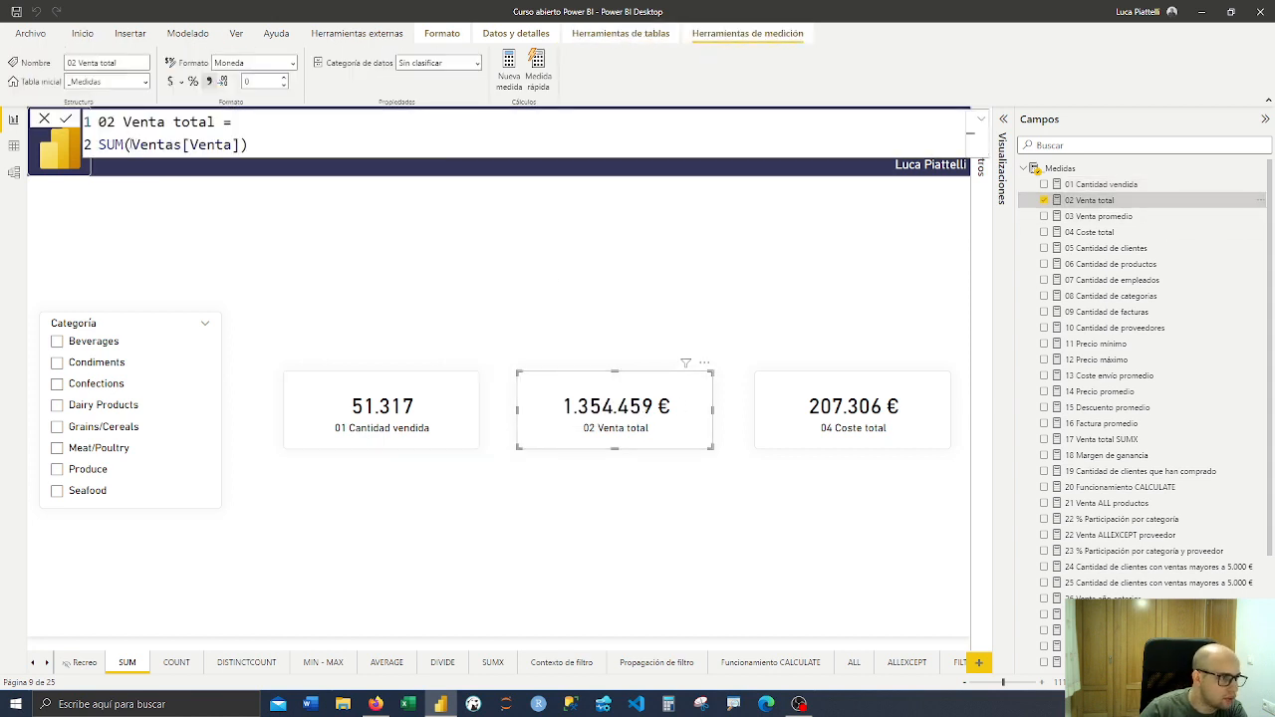
pyautogui.moveTo(132, 145); pyautogui.dragTo(239, 145)
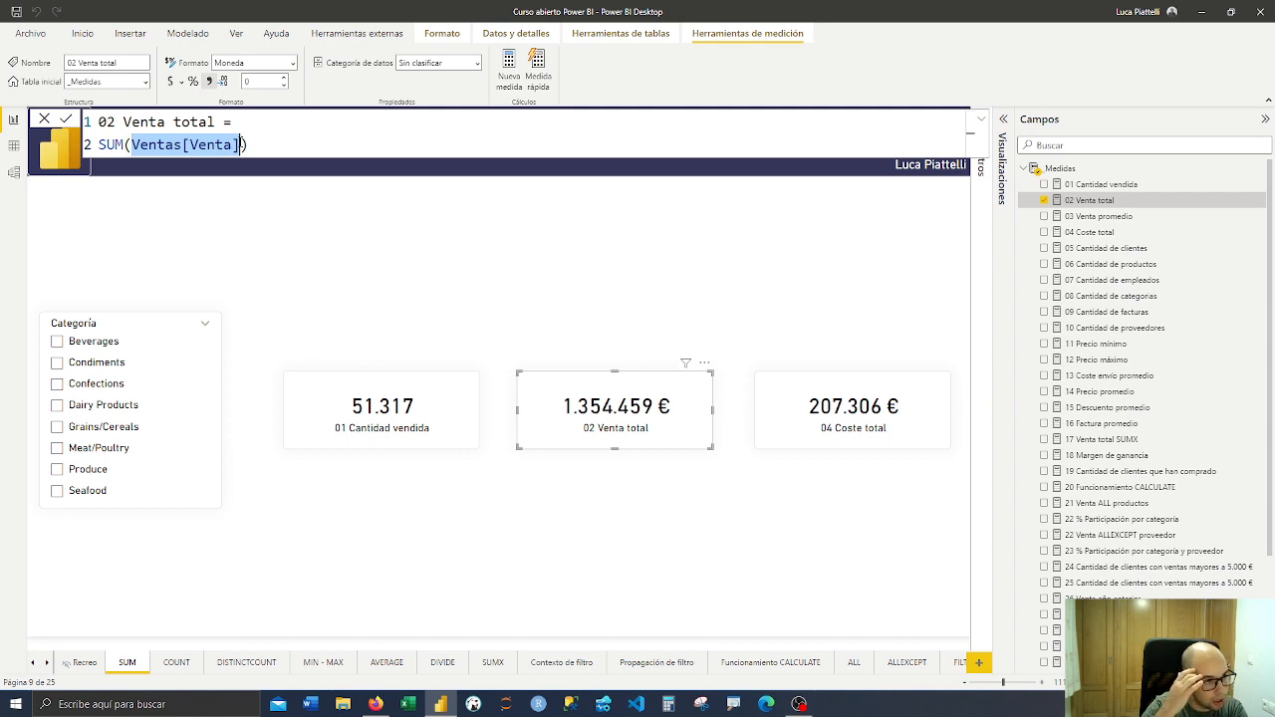
pyautogui.click(241, 145)
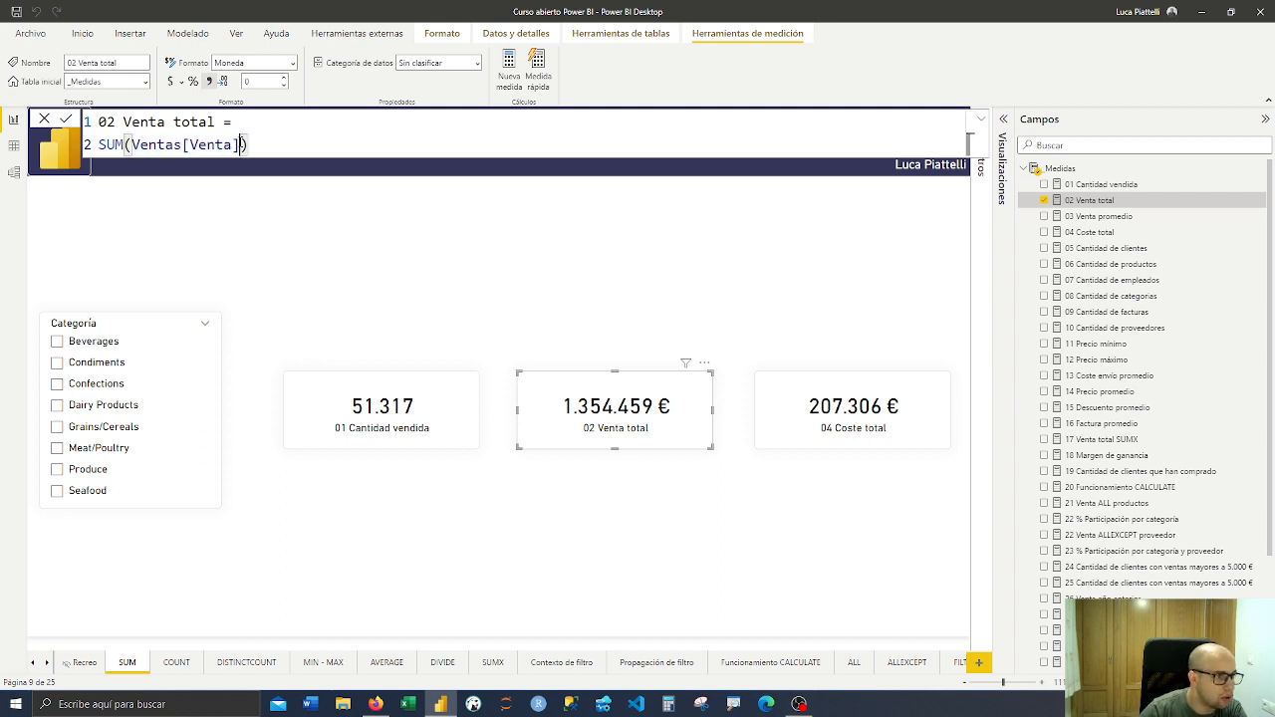
# Show the formula of the 04 Coste total measure, highlight its Coste envío column, and collapse the formula editor
pyautogui.click(877, 409)
pyautogui.click(1089, 232)
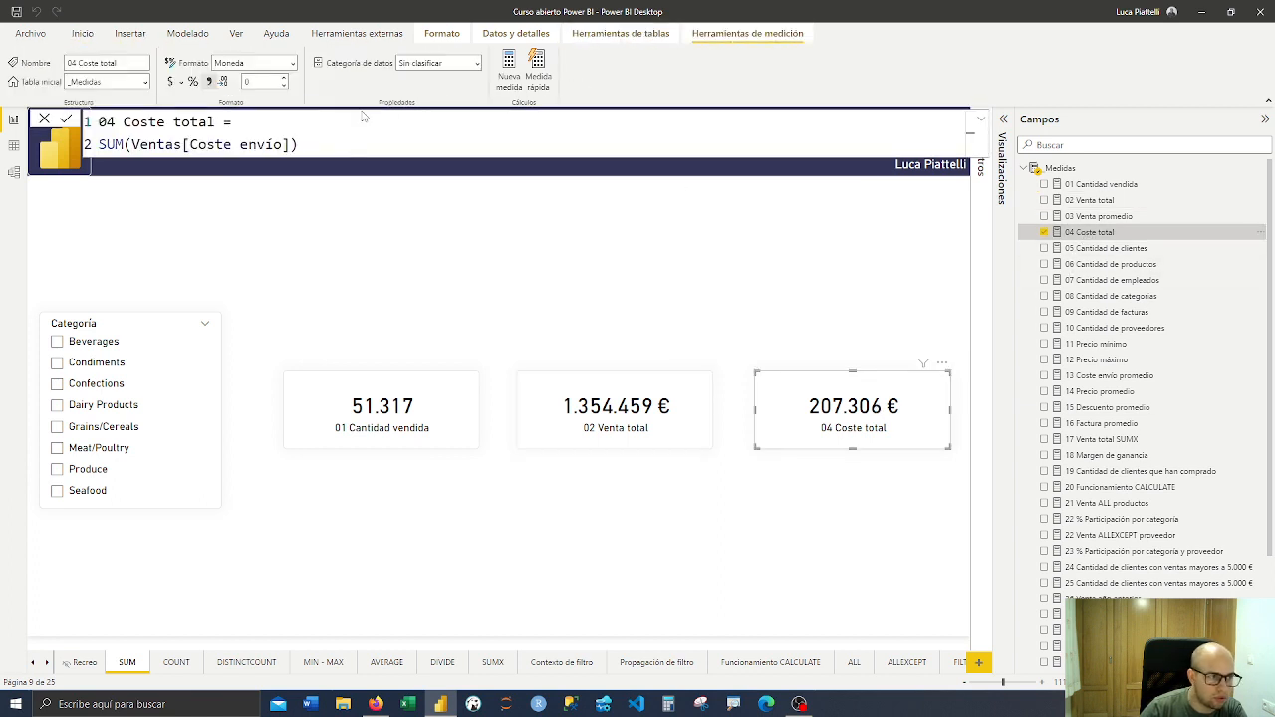
pyautogui.click(136, 144)
pyautogui.moveTo(138, 144); pyautogui.dragTo(287, 145)
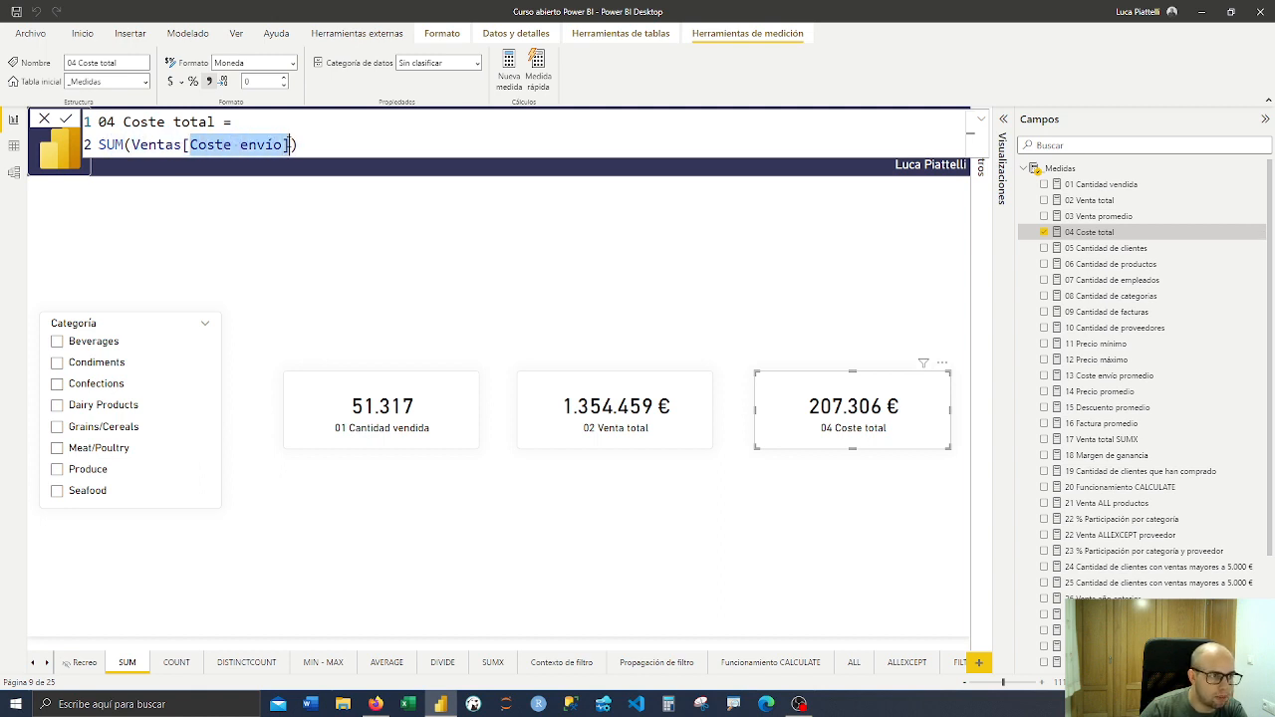
pyautogui.click(388, 149)
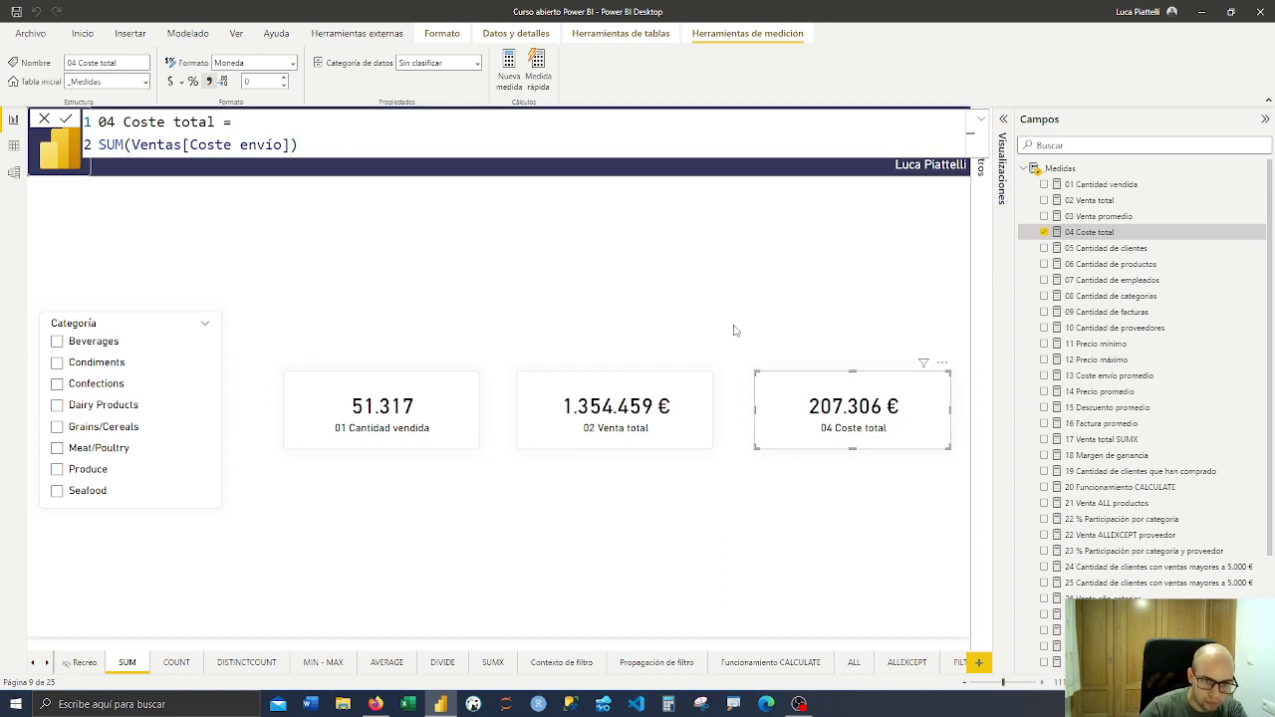
pyautogui.click(982, 121)
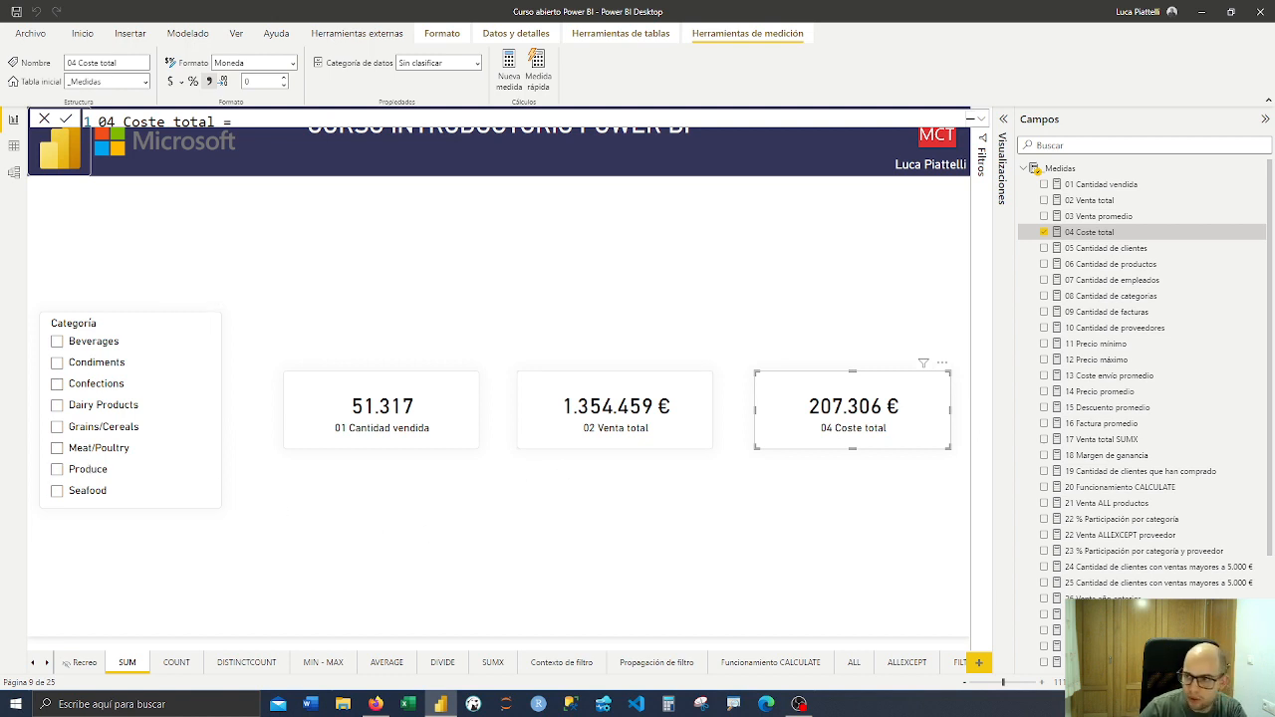
pyautogui.hotkey('alt', 'Tab')
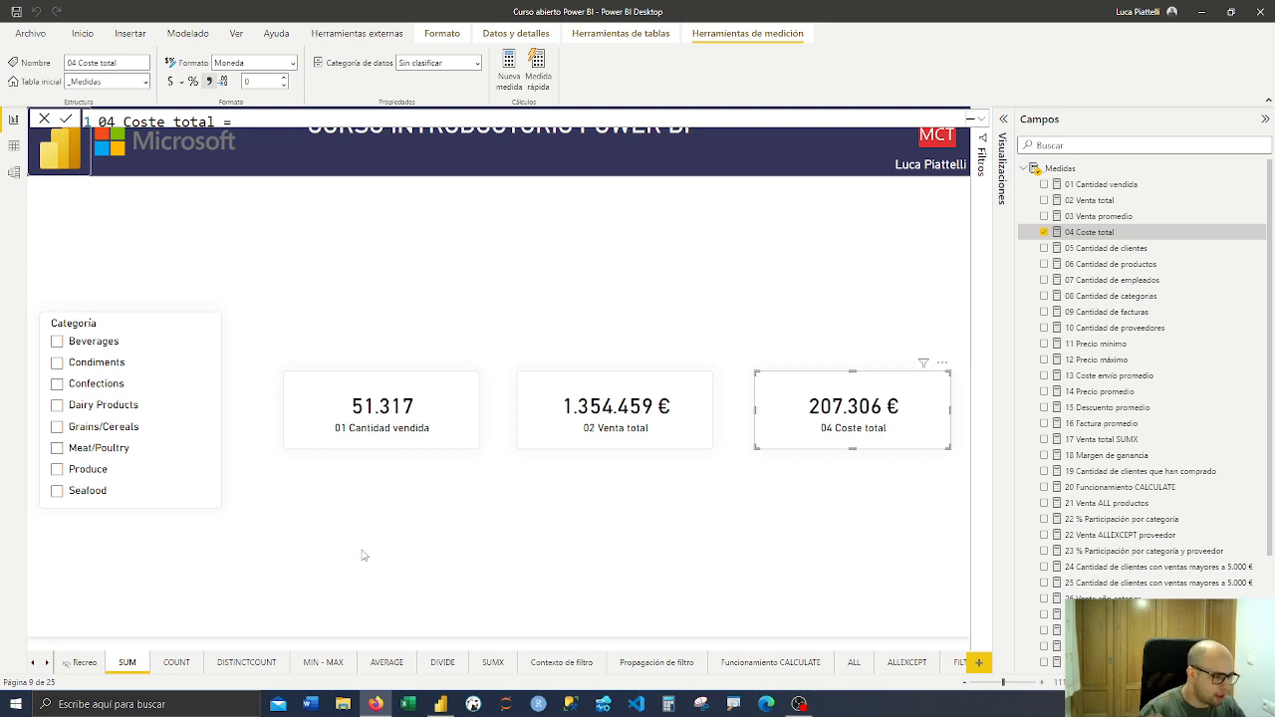
# On the COUNT page, show the 05 Cantidad de clientes formula and highlight its COUNT function, ID Cliente column and Clientes table
pyautogui.click(179, 663)
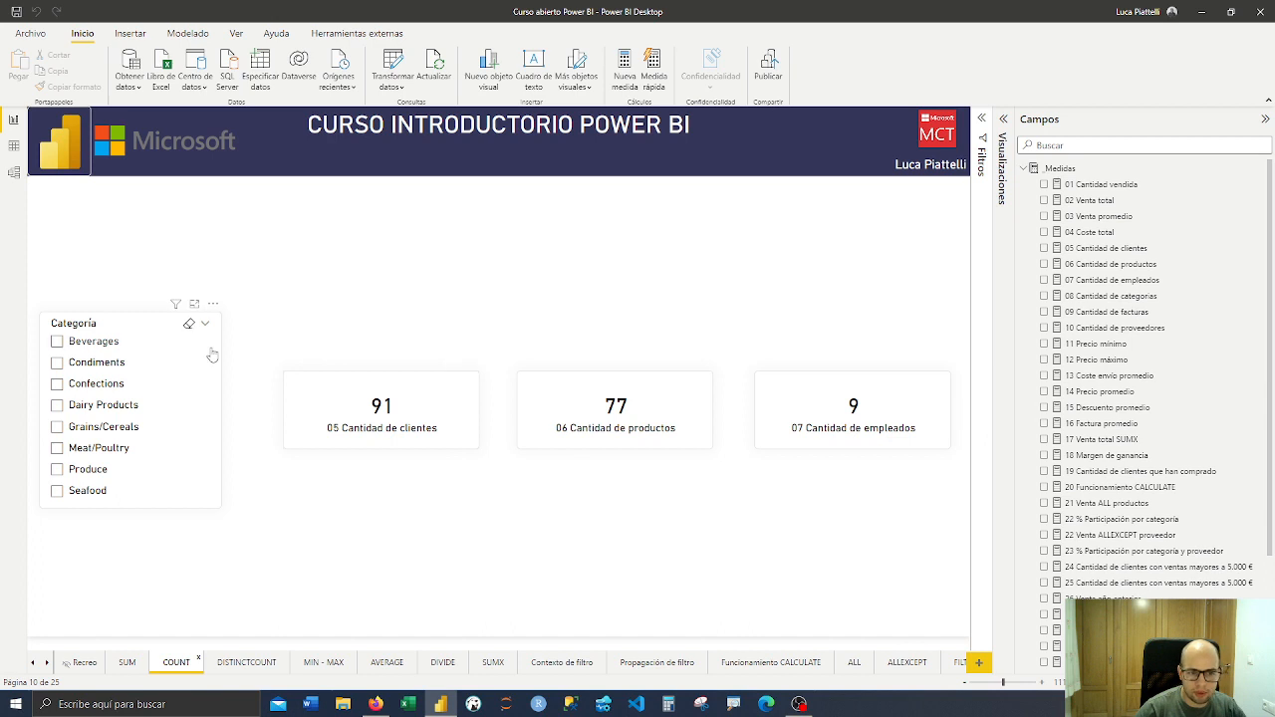
pyautogui.click(419, 414)
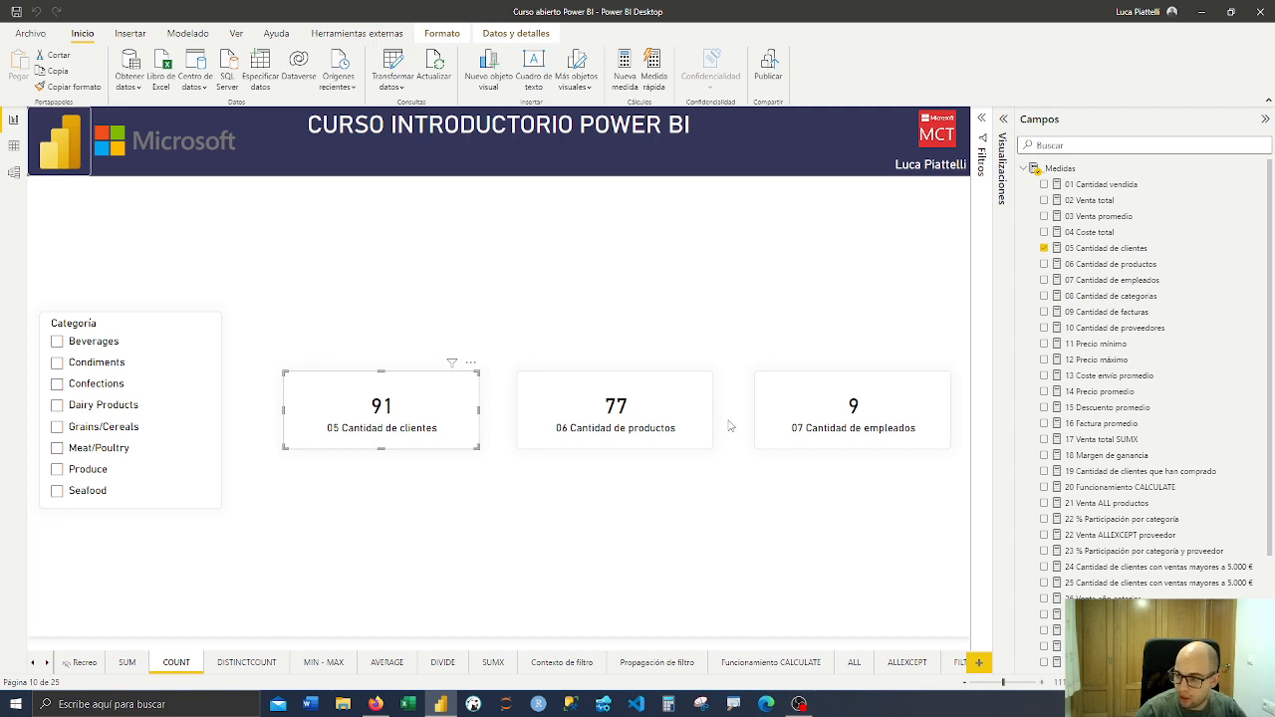
pyautogui.click(1102, 249)
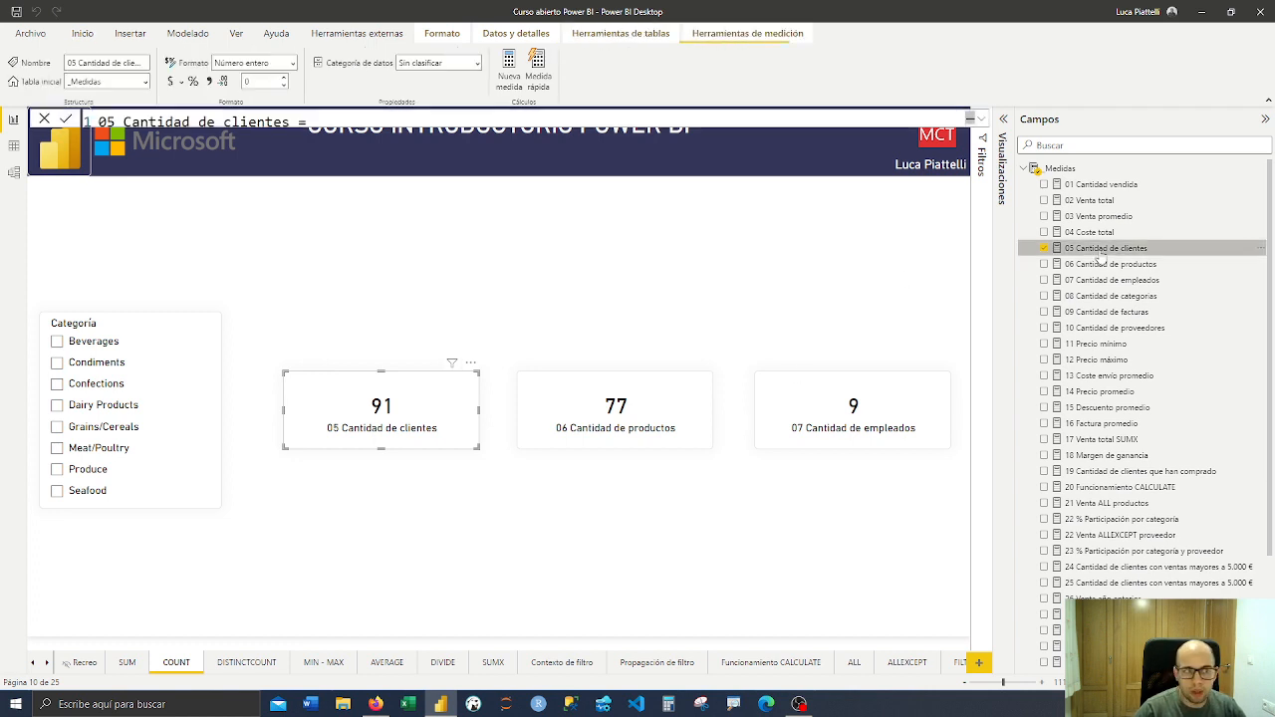
pyautogui.click(982, 121)
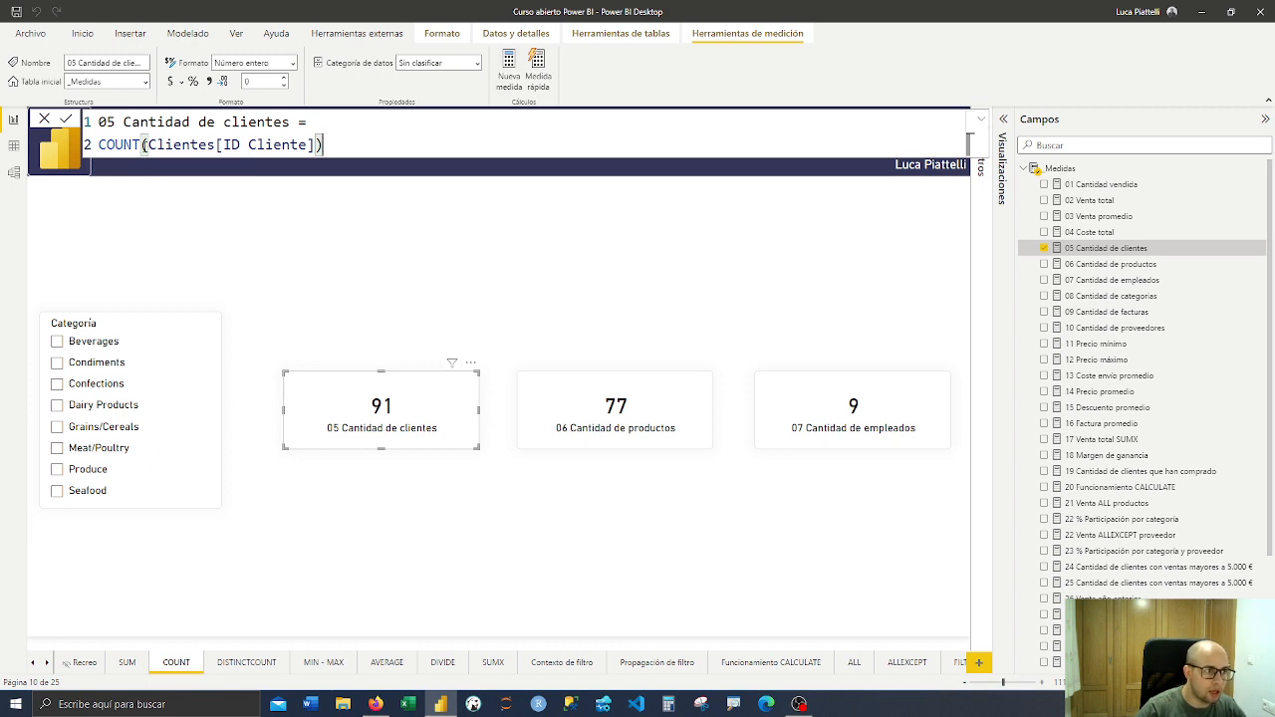
pyautogui.moveTo(141, 144); pyautogui.dragTo(98, 144)
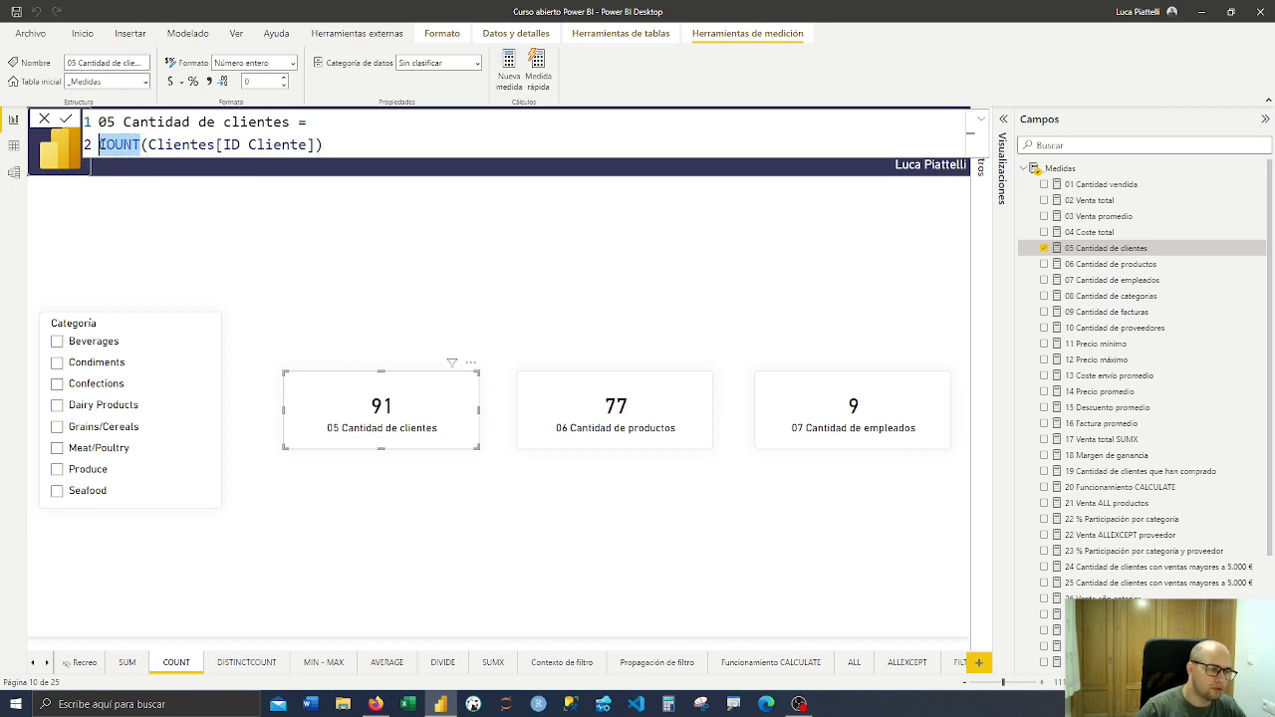
pyautogui.moveTo(224, 144); pyautogui.dragTo(310, 146)
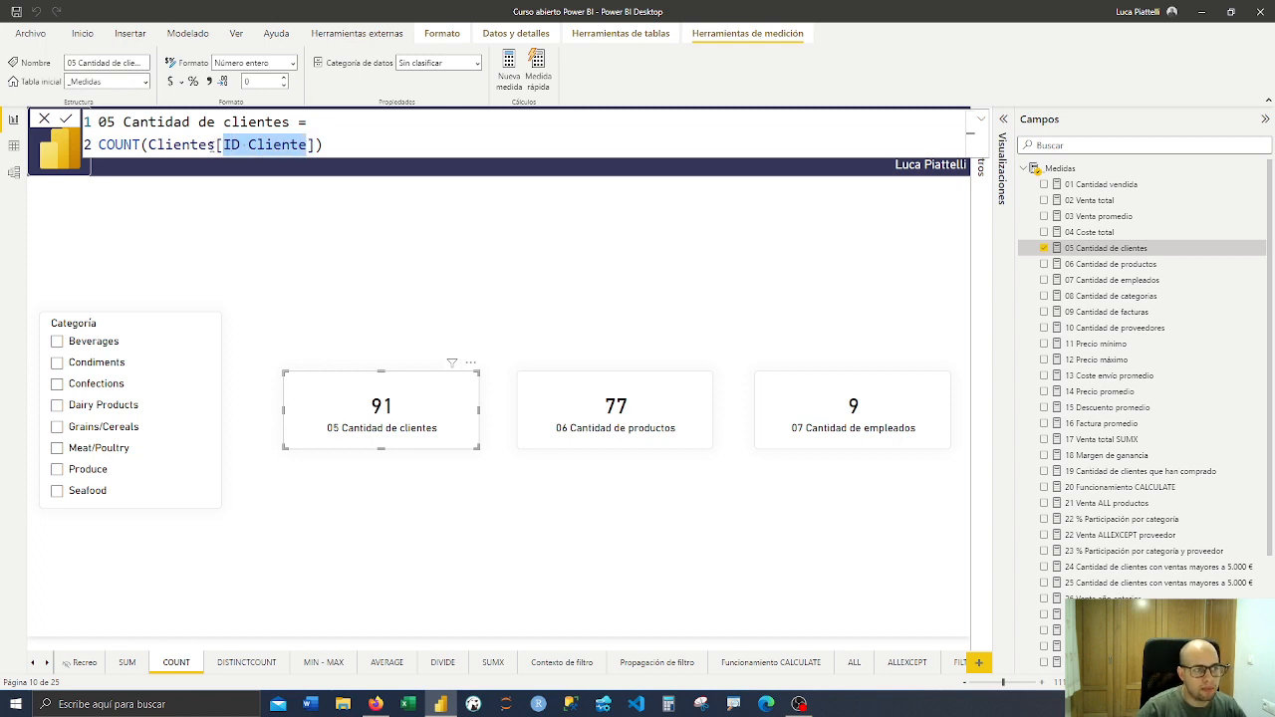
pyautogui.moveTo(213, 145); pyautogui.dragTo(156, 146)
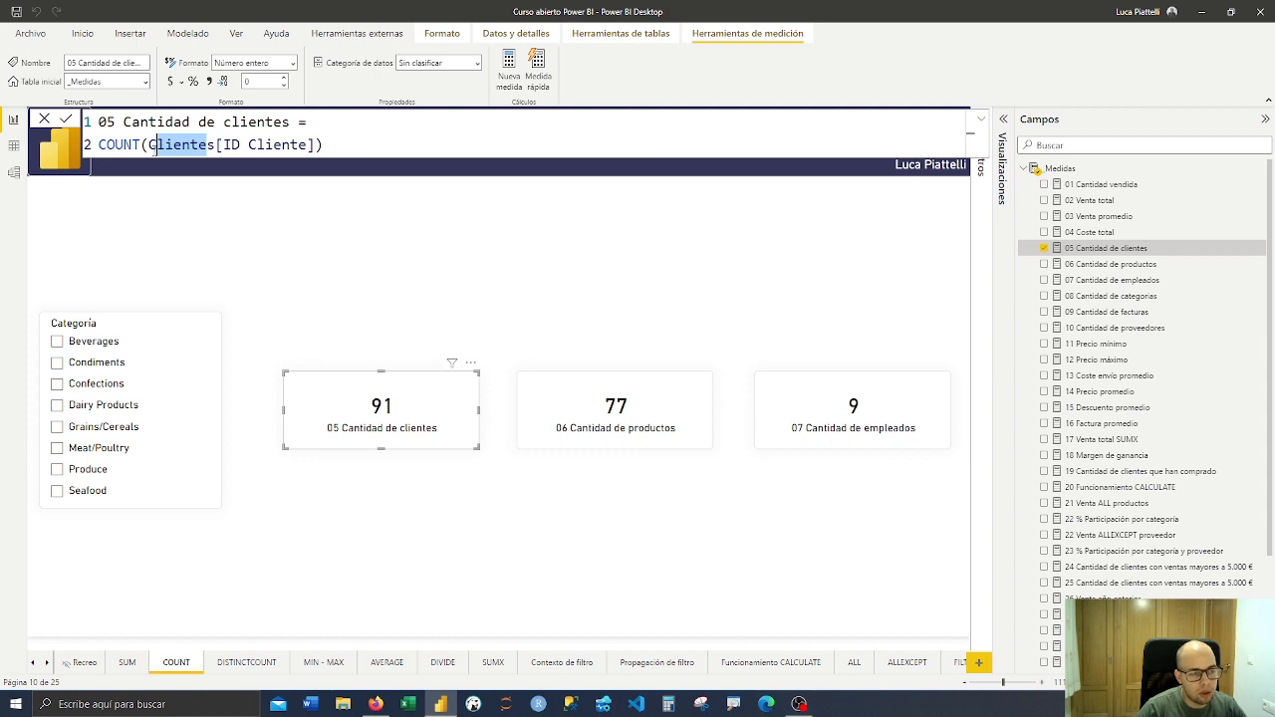
pyautogui.moveTo(216, 145); pyautogui.dragTo(149, 145)
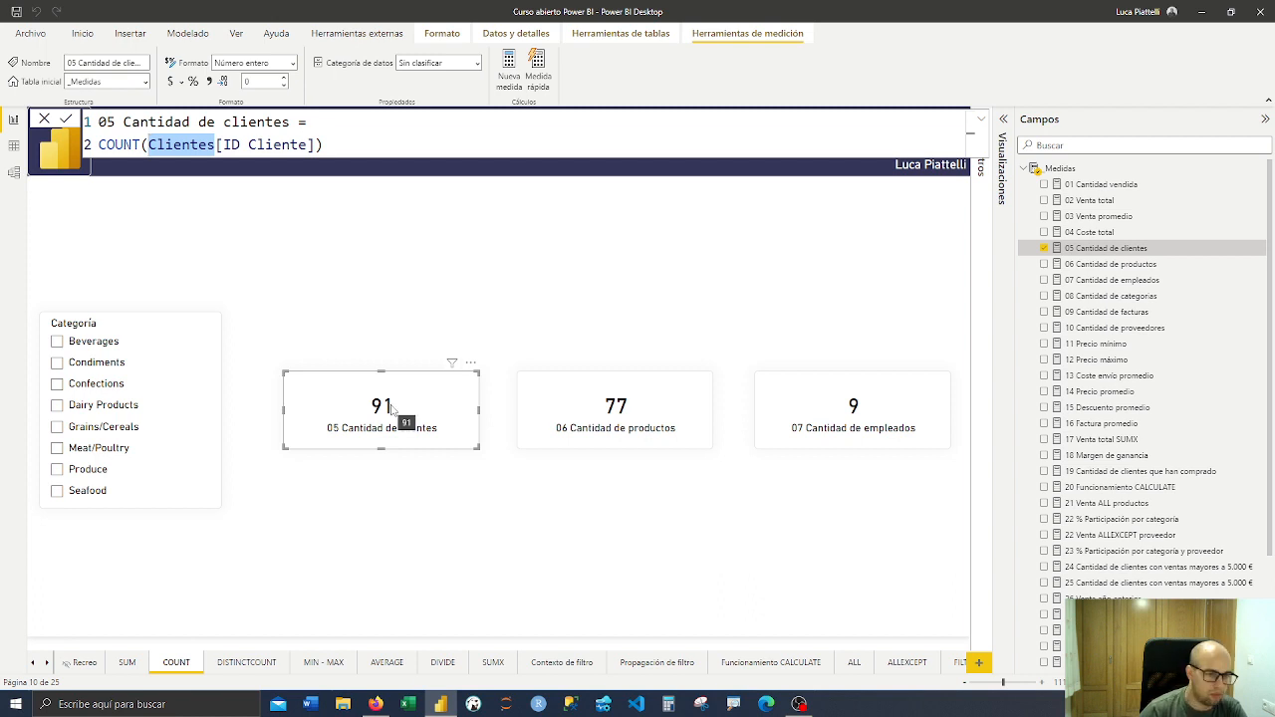
# Show the formula of the 06 Cantidad de productos measure, highlight its Productos table, and close the formula editor
pyautogui.click(592, 420)
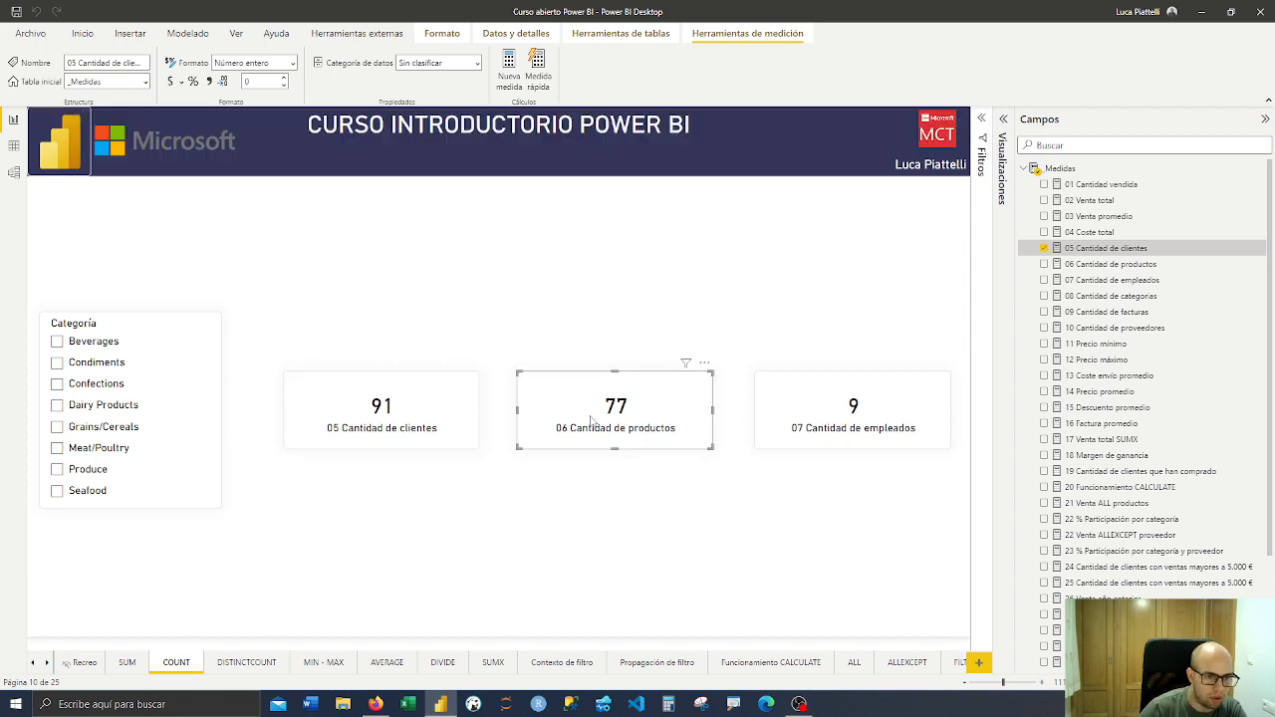
pyautogui.click(1108, 265)
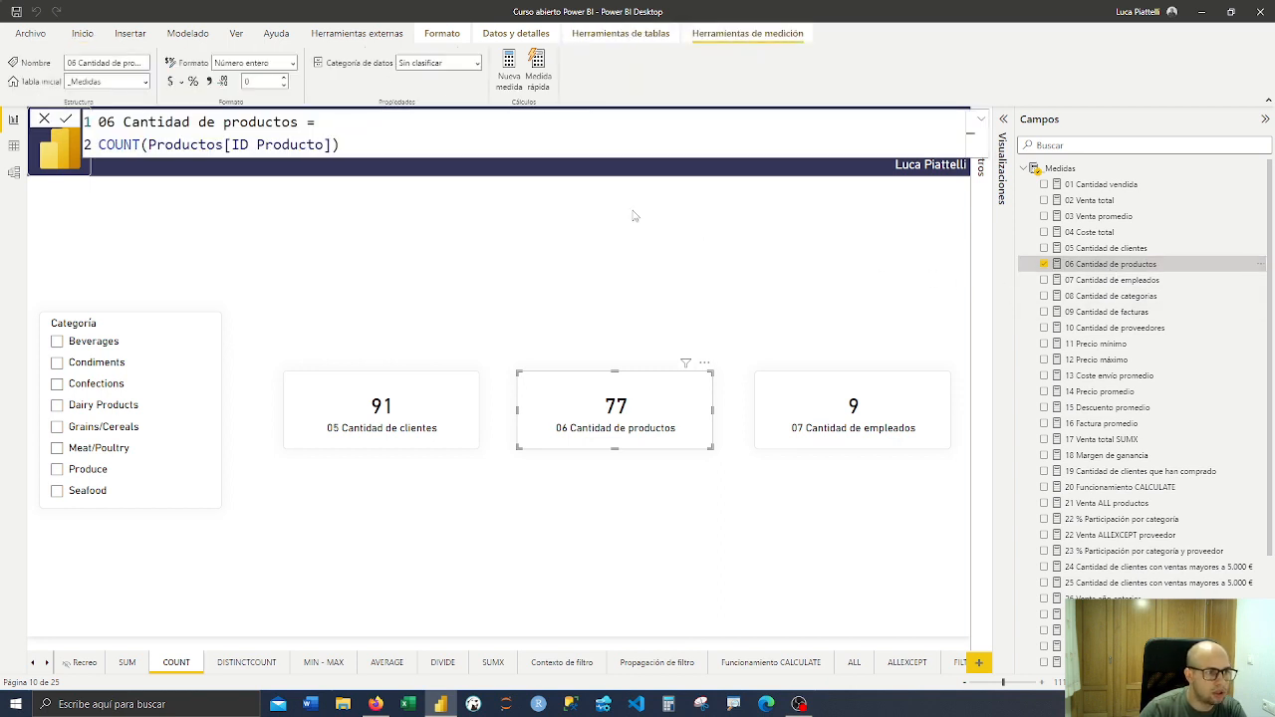
pyautogui.moveTo(99, 144); pyautogui.dragTo(226, 145)
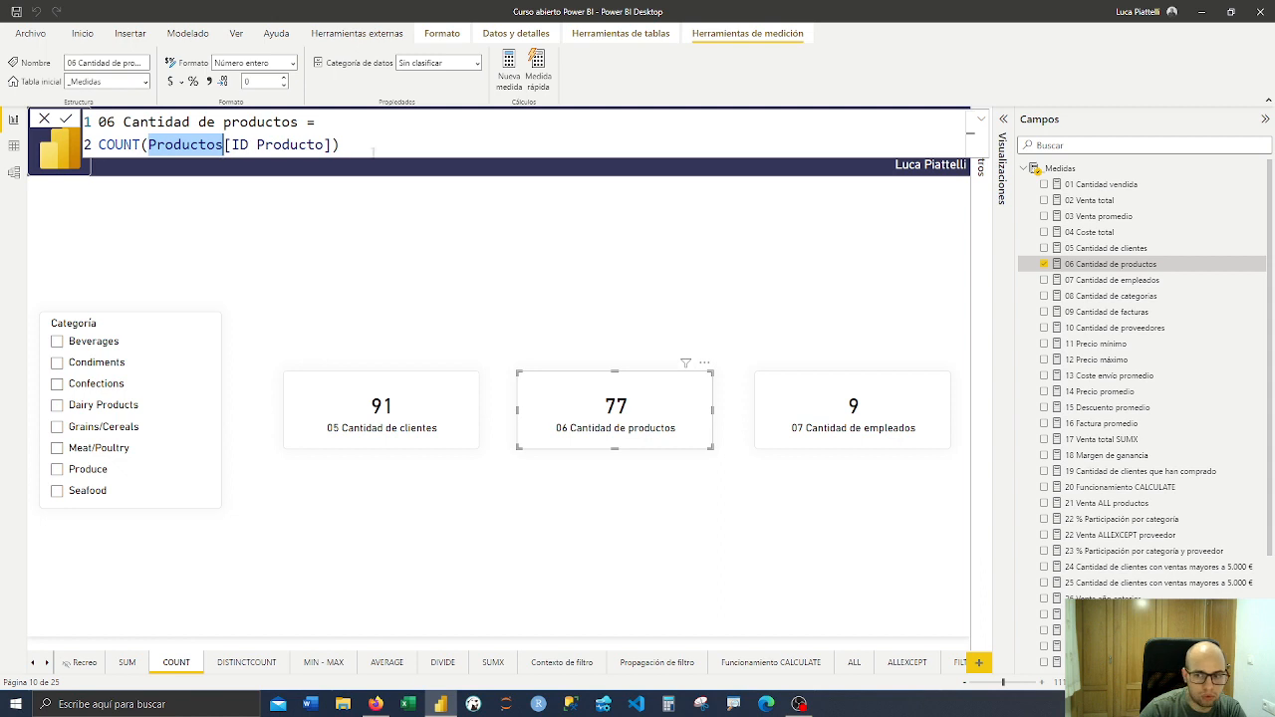
pyautogui.click(610, 339)
pyautogui.click(646, 319)
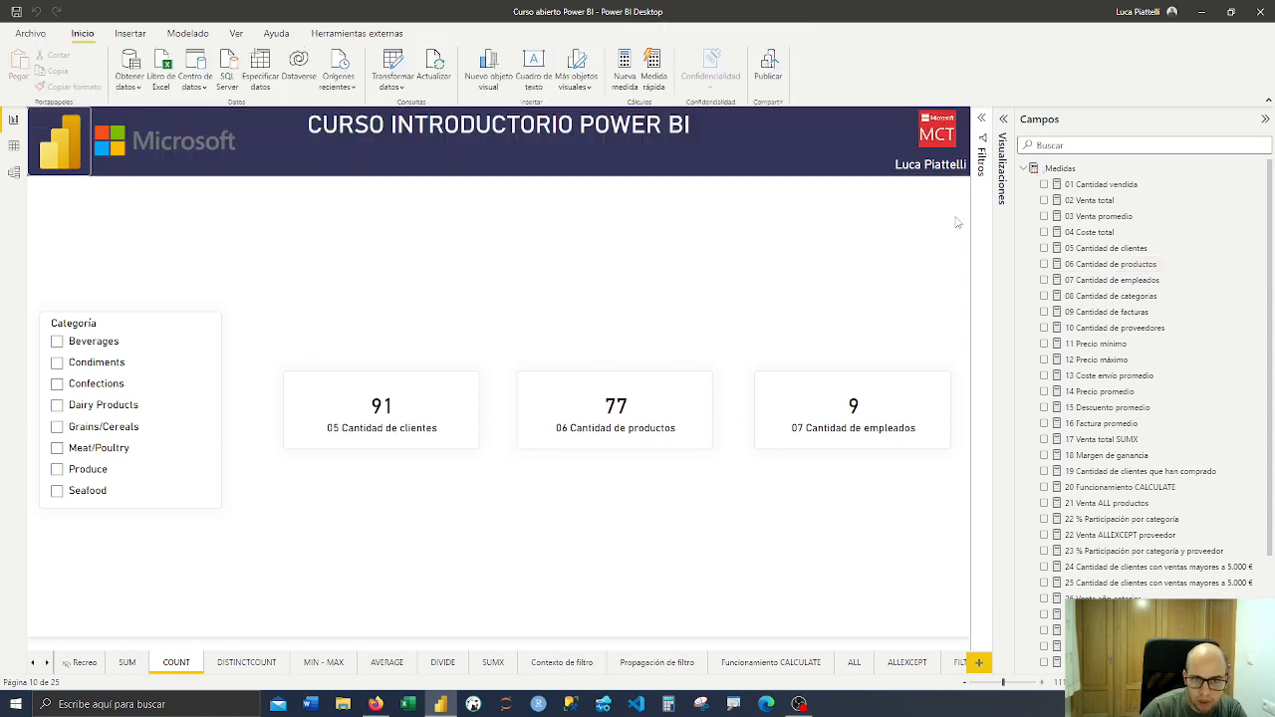
# Add a card for the 01 Cantidad vendida measure above the existing cards on the COUNT page, and delete it
pyautogui.click(1004, 120)
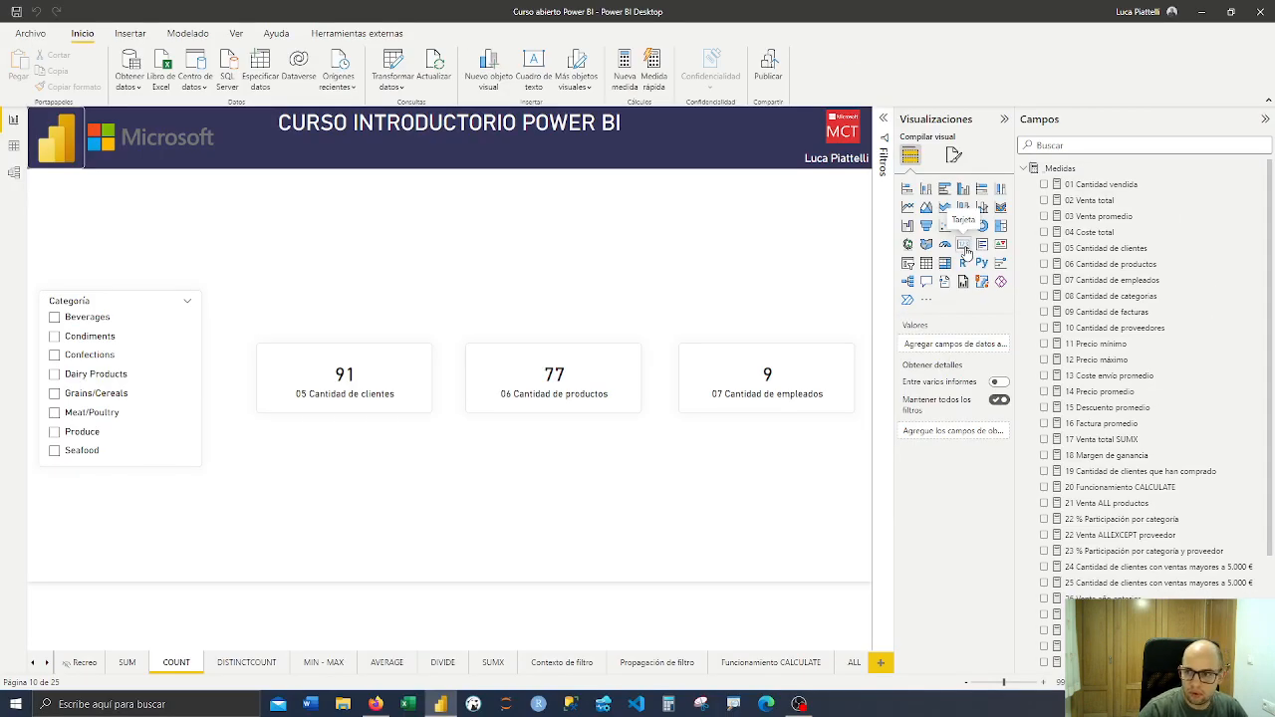
pyautogui.click(965, 248)
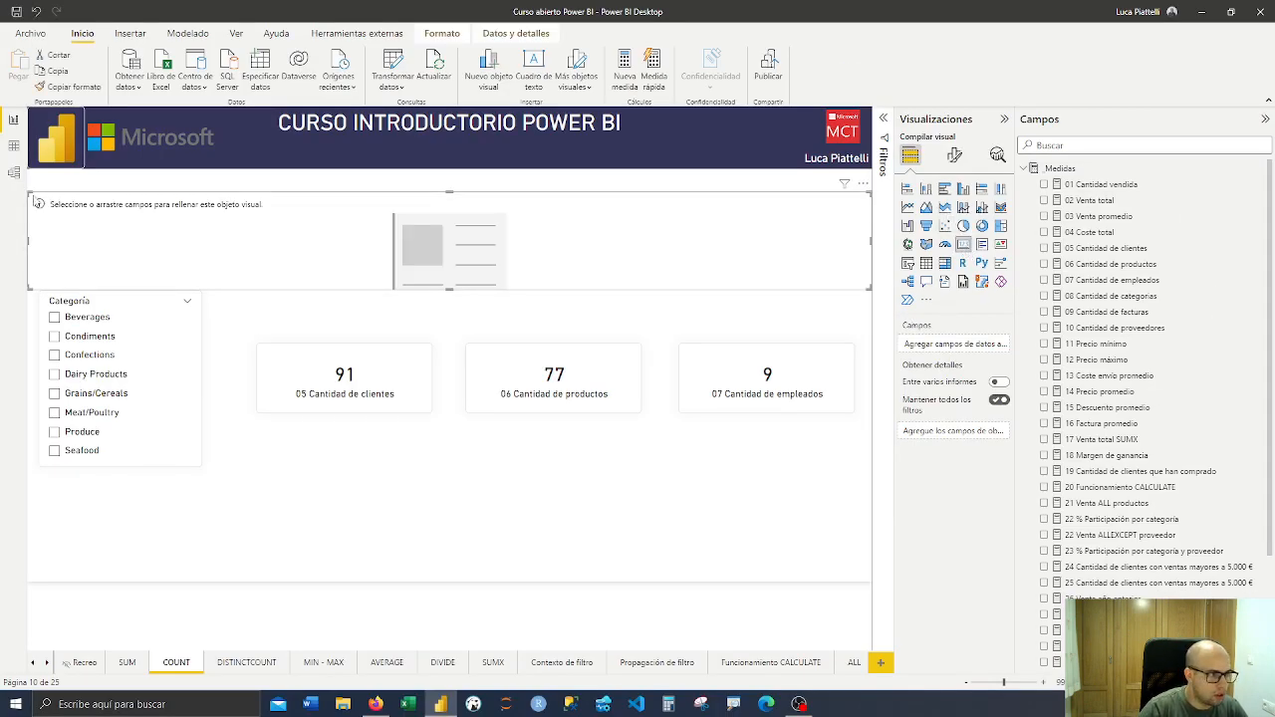
pyautogui.moveTo(35, 202); pyautogui.dragTo(683, 250)
pyautogui.moveTo(767, 277); pyautogui.dragTo(612, 300)
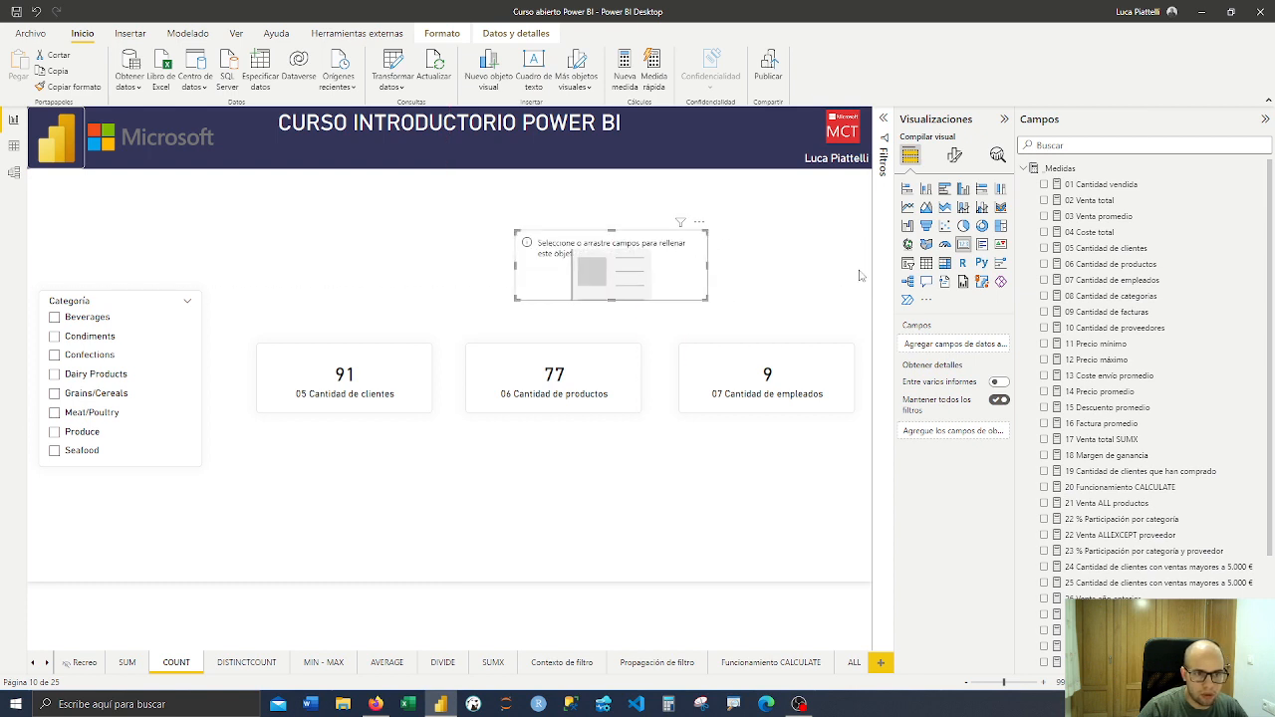
pyautogui.click(1045, 185)
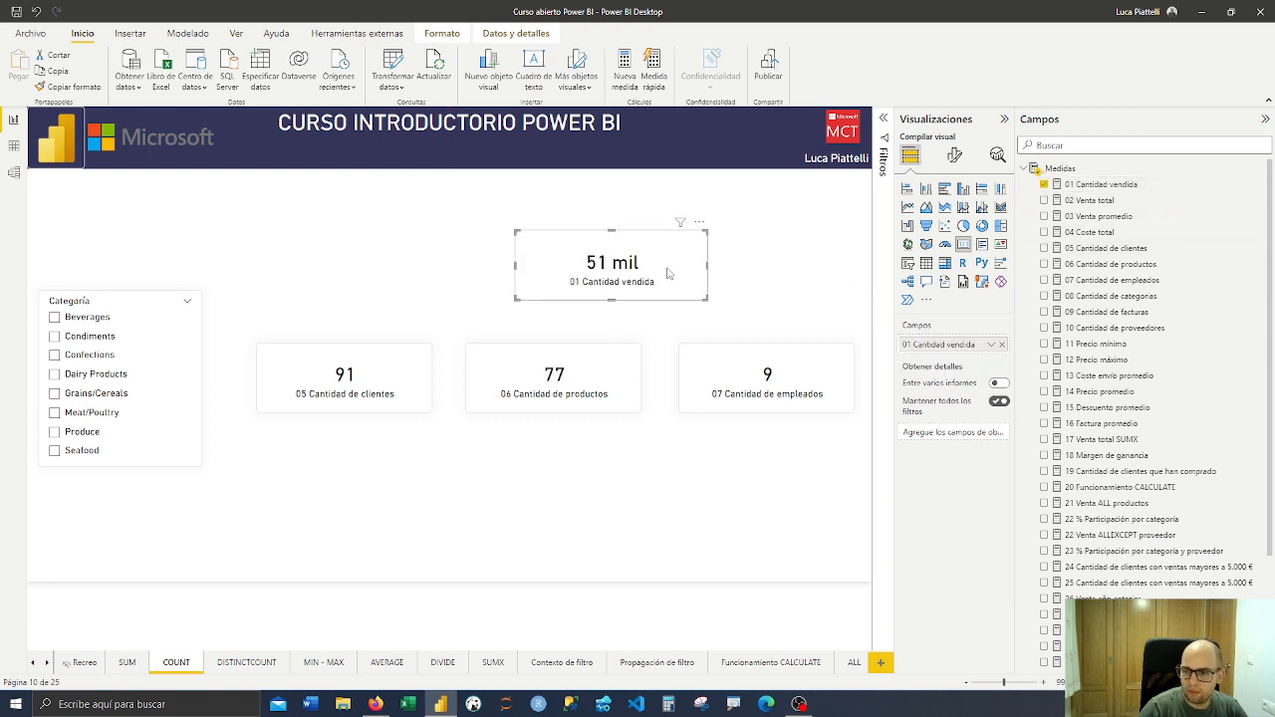
pyautogui.press('Delete')
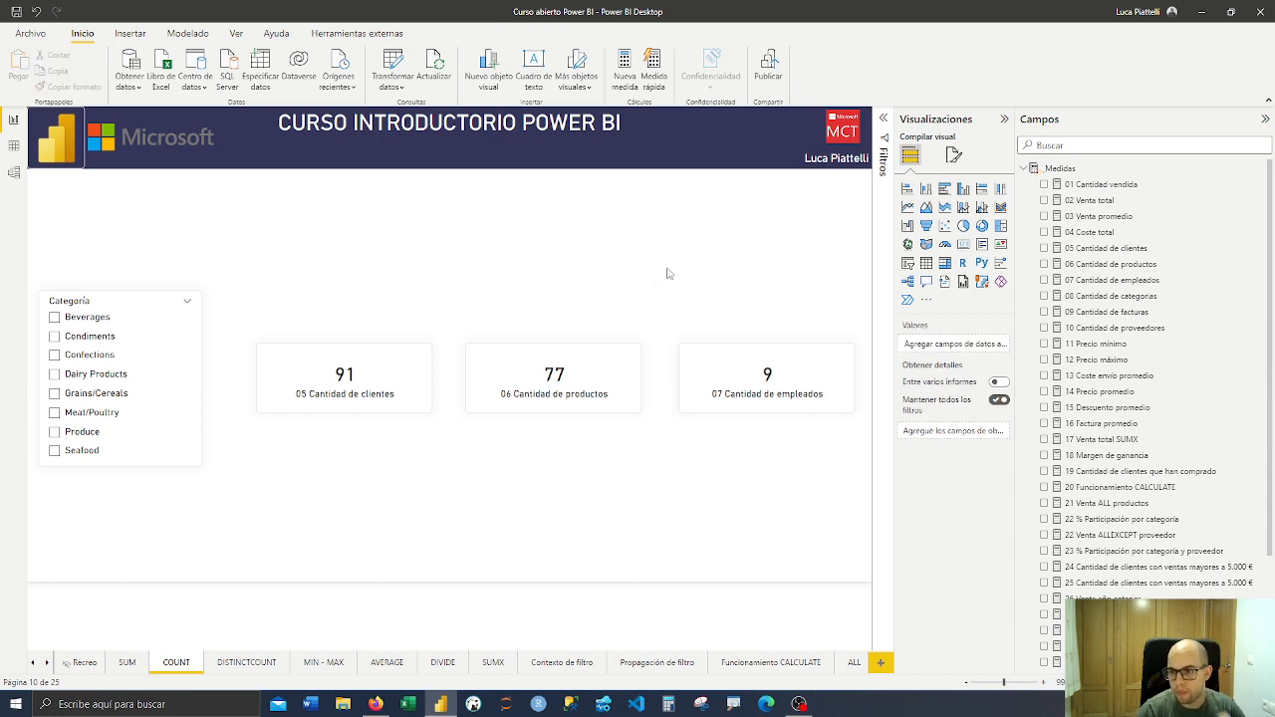
# Show the formula of the 07 Cantidad de empleados measure, highlight its COUNT(Empleados[ID Empleado]) expression, and close the formula editor
pyautogui.click(747, 368)
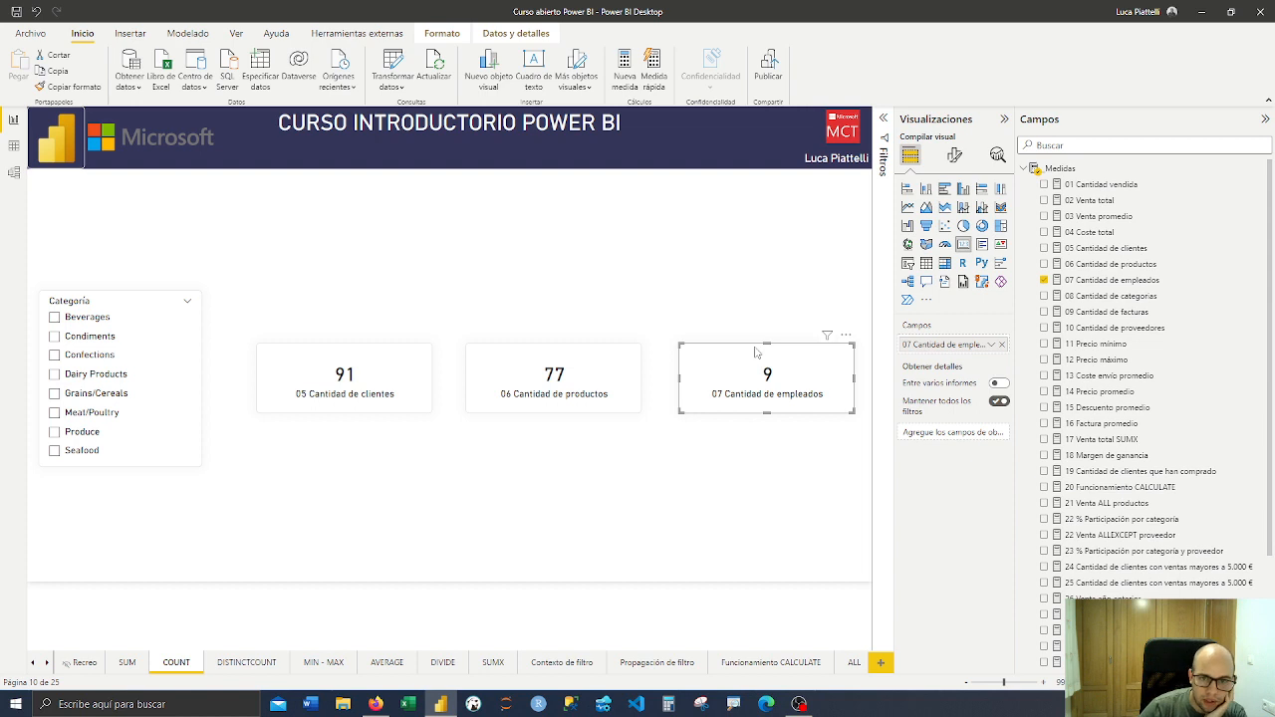
pyautogui.click(1108, 283)
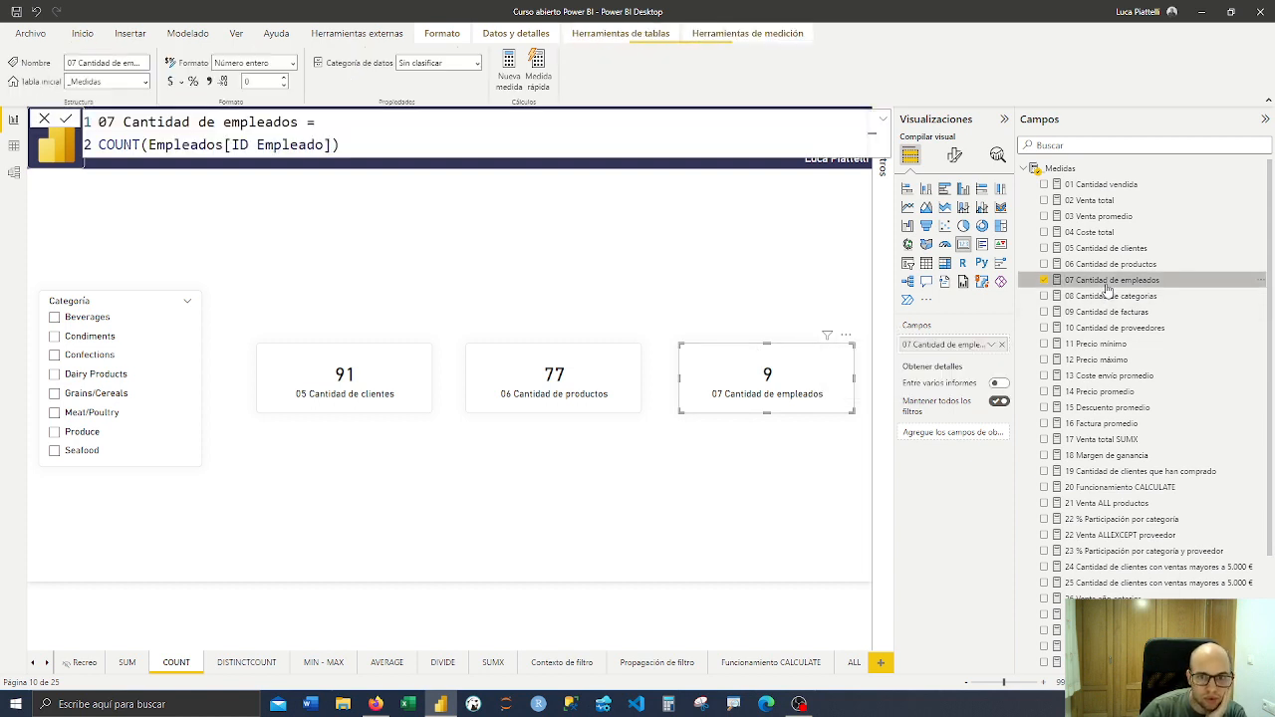
pyautogui.doubleClick(108, 145)
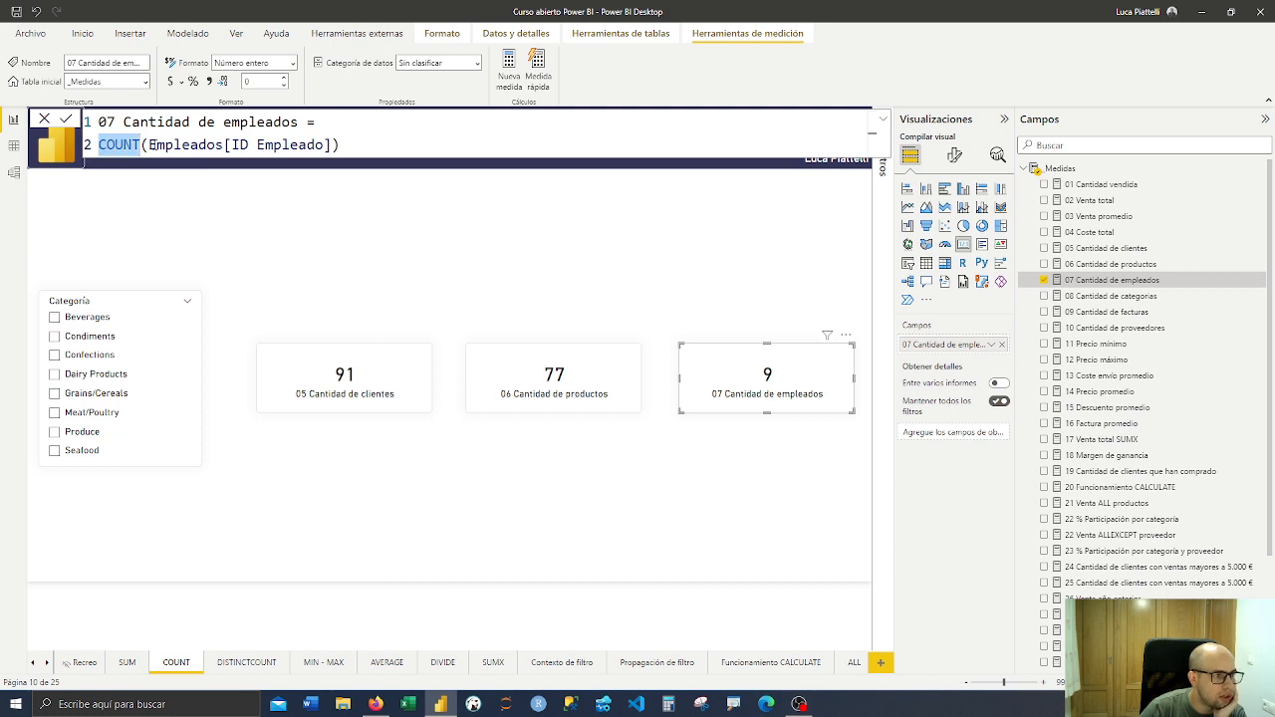
pyautogui.click(144, 145)
pyautogui.moveTo(147, 145); pyautogui.dragTo(96, 146)
pyautogui.click(379, 142)
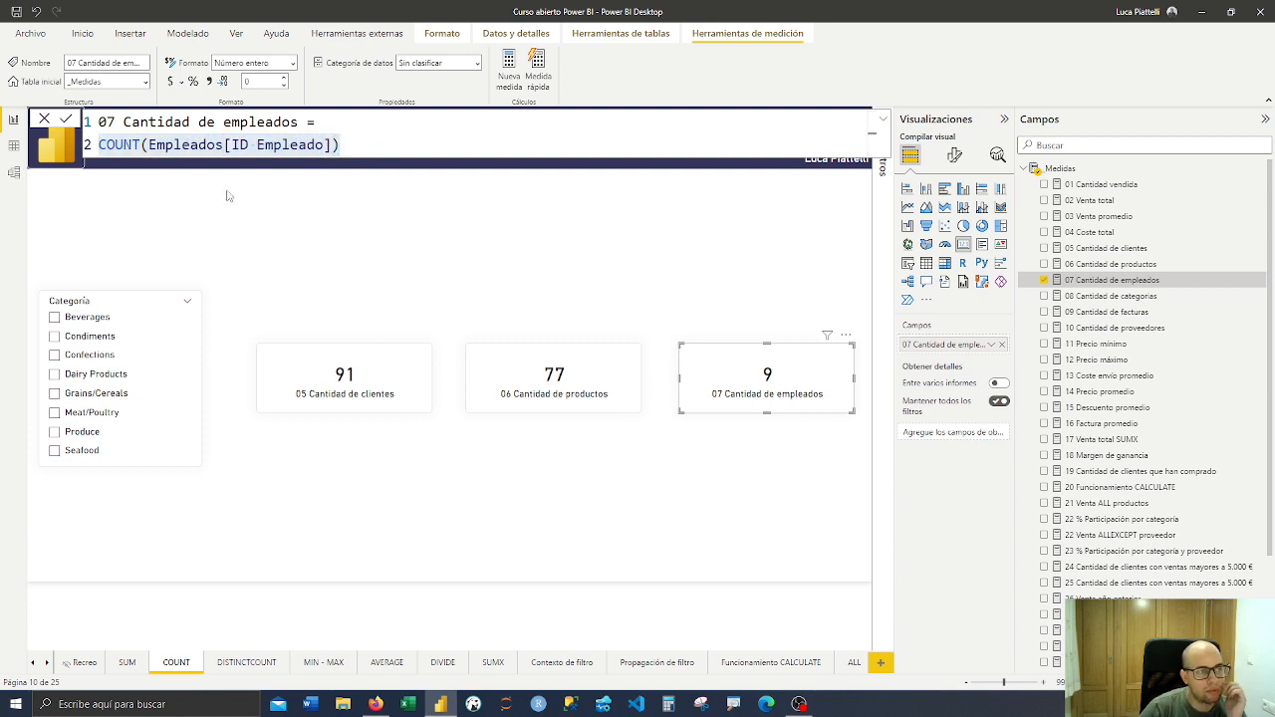
pyautogui.click(44, 120)
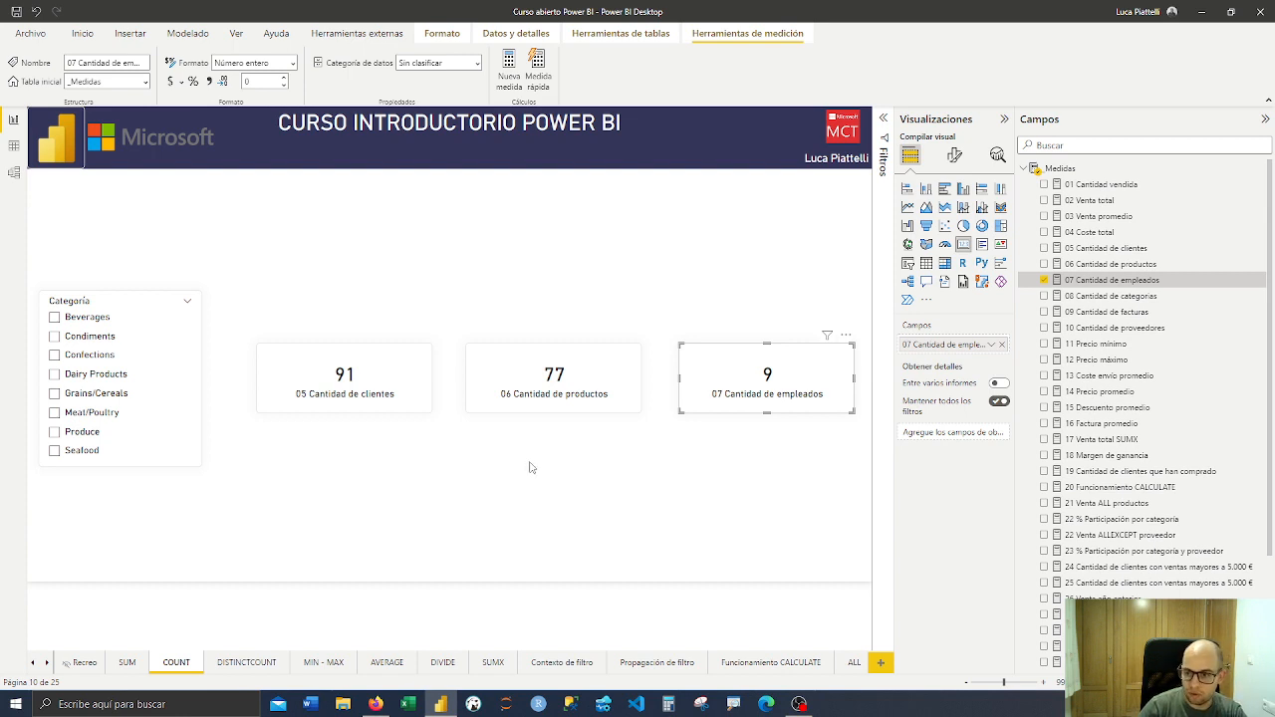
# Open the DISTINCTCOUNT page, show the Productos table in the data view, and select its Categoría column
pyautogui.click(247, 663)
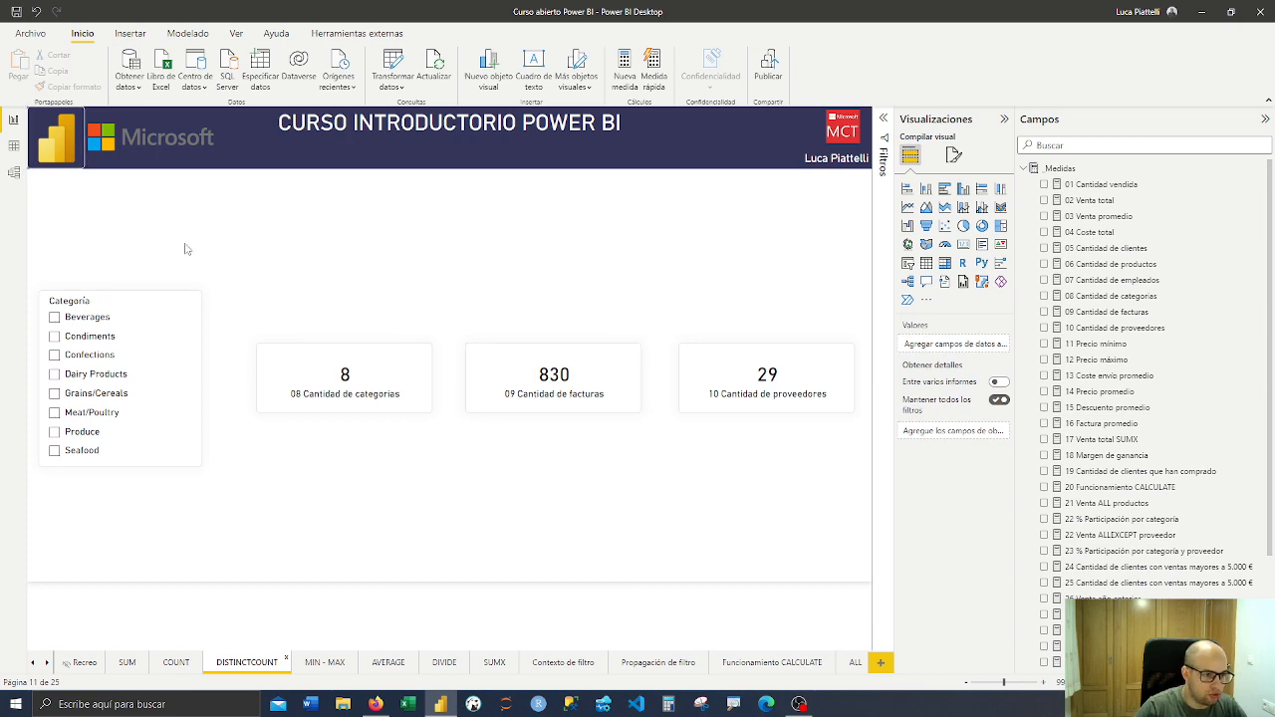
pyautogui.click(14, 146)
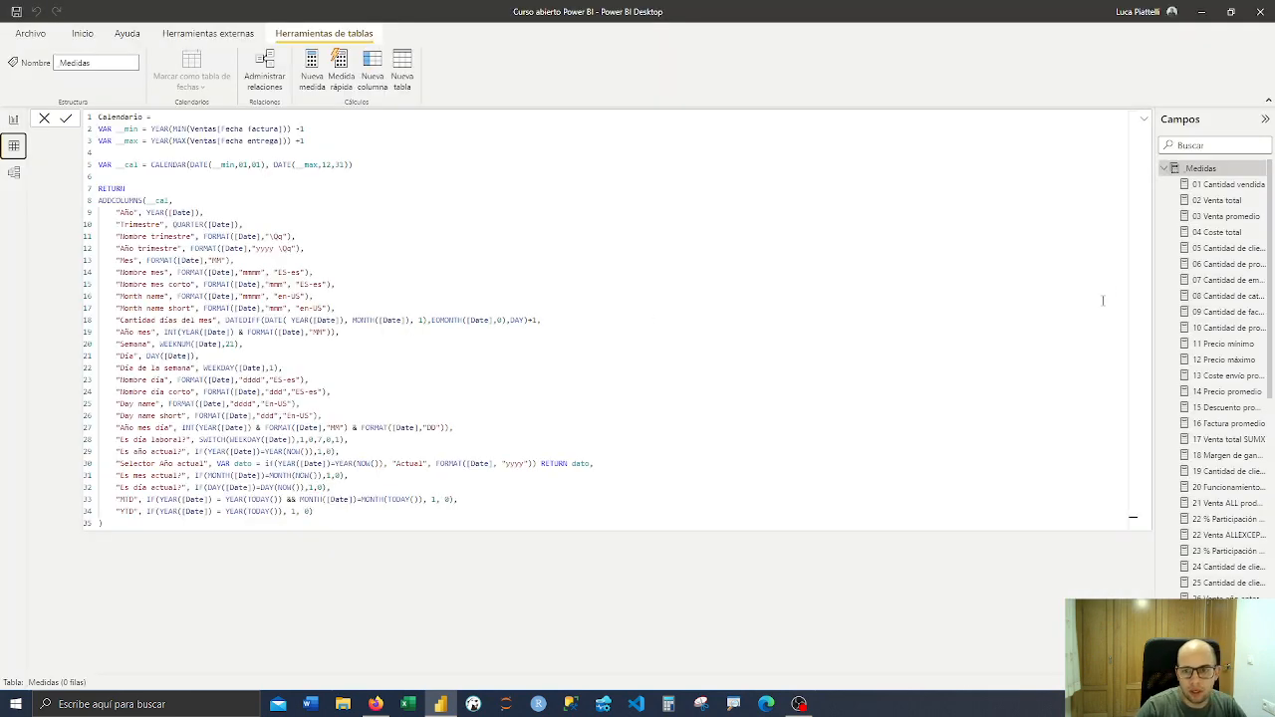
pyautogui.click(1164, 169)
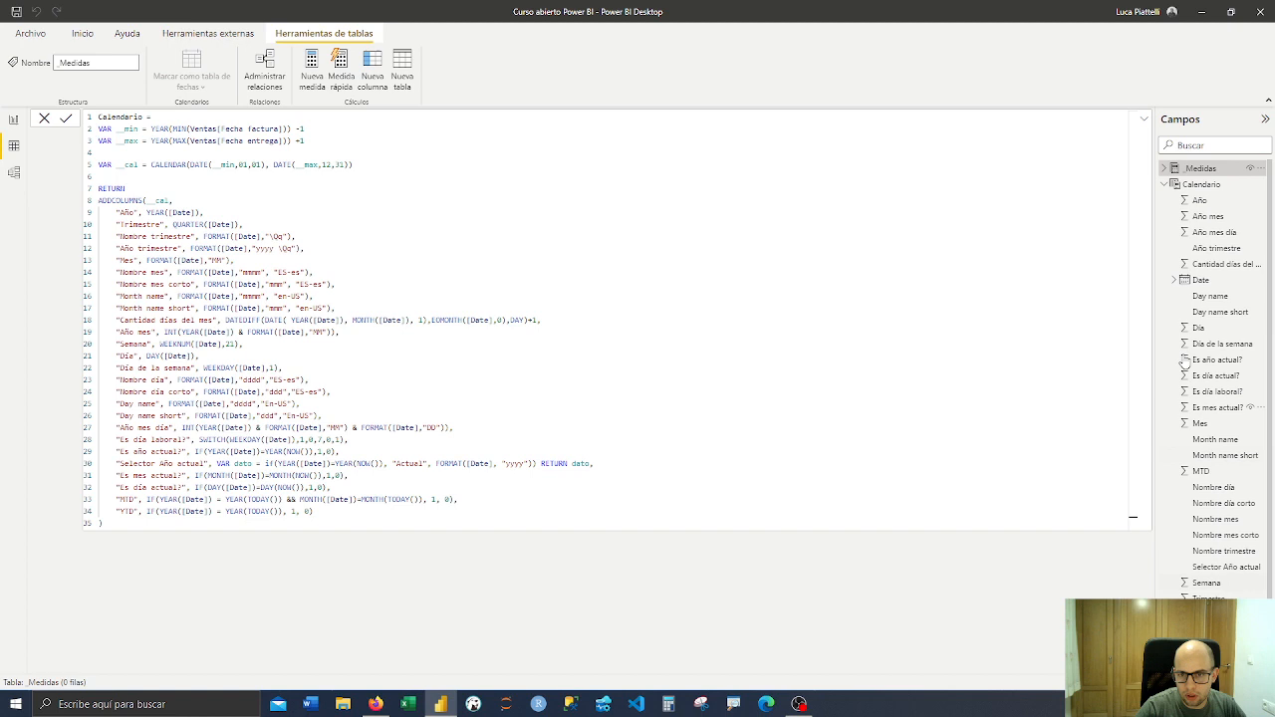
pyautogui.click(1164, 184)
pyautogui.click(1201, 248)
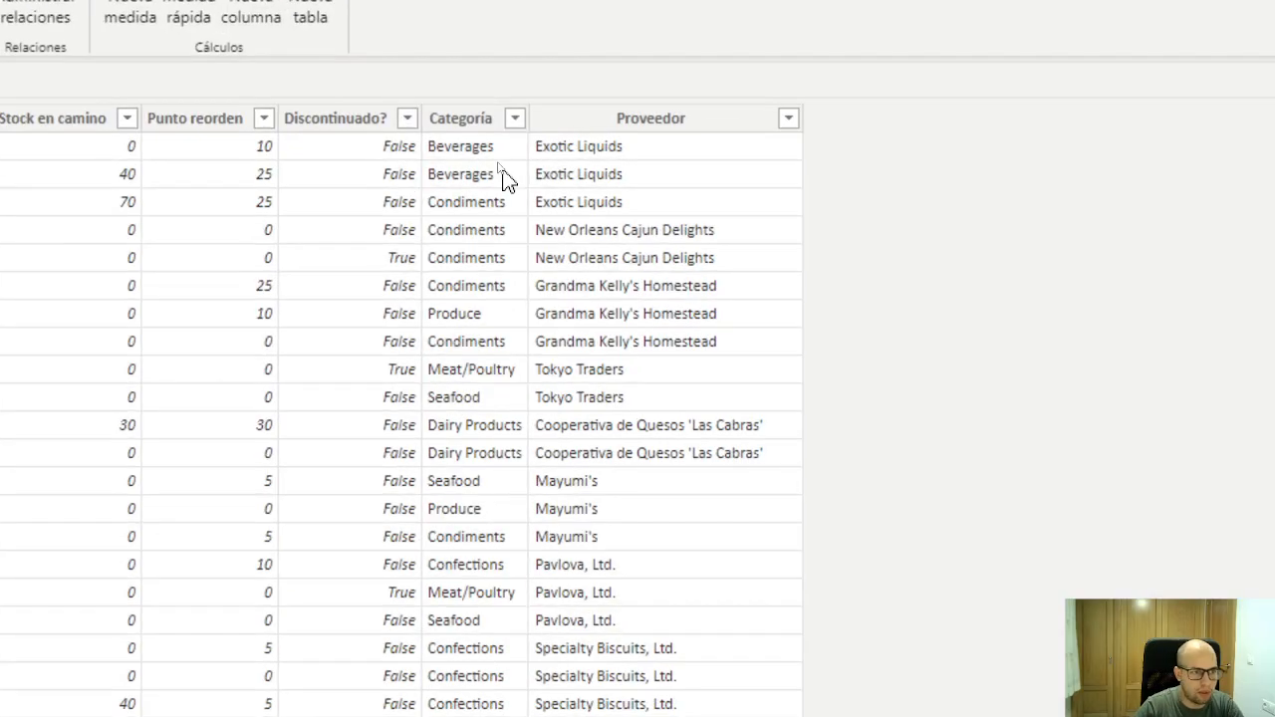
pyautogui.click(483, 211)
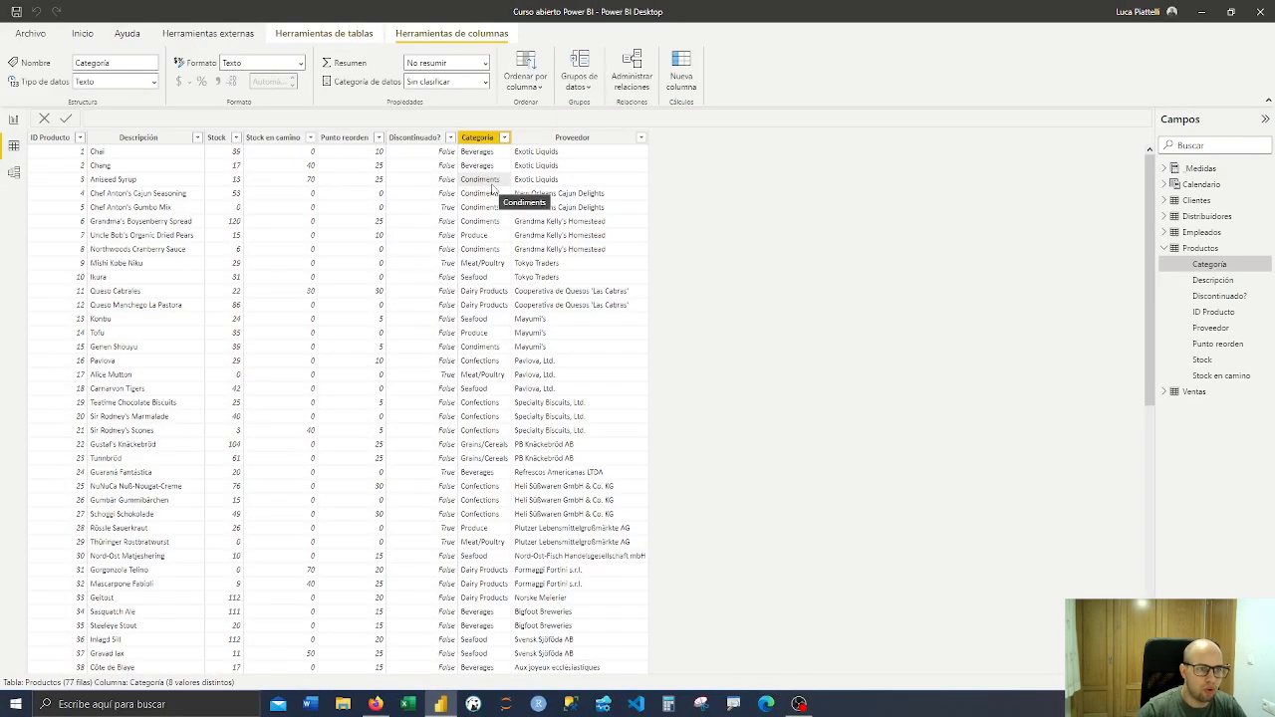
# Change the 08 Cantidad de categorias formula to COUNT(Productos[Categoría]) and compare its card with 06 Cantidad de productos on the COUNT page
pyautogui.click(14, 119)
pyautogui.click(362, 355)
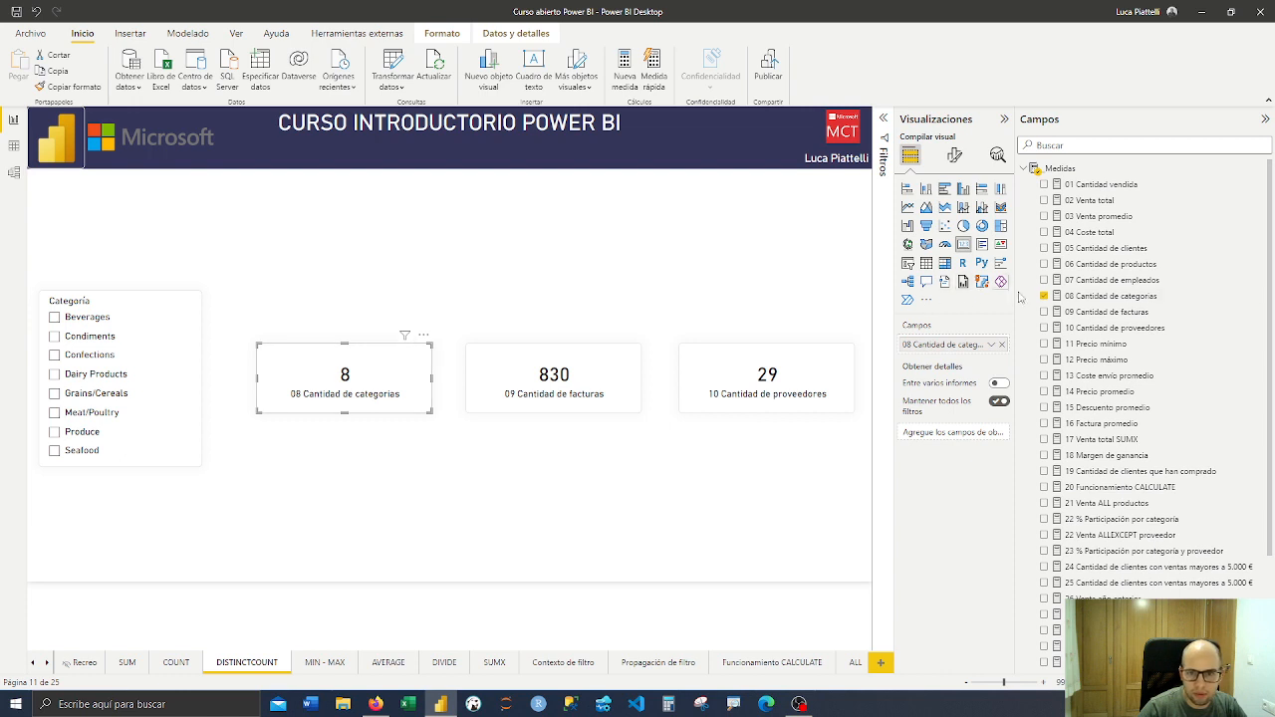
pyautogui.click(1106, 296)
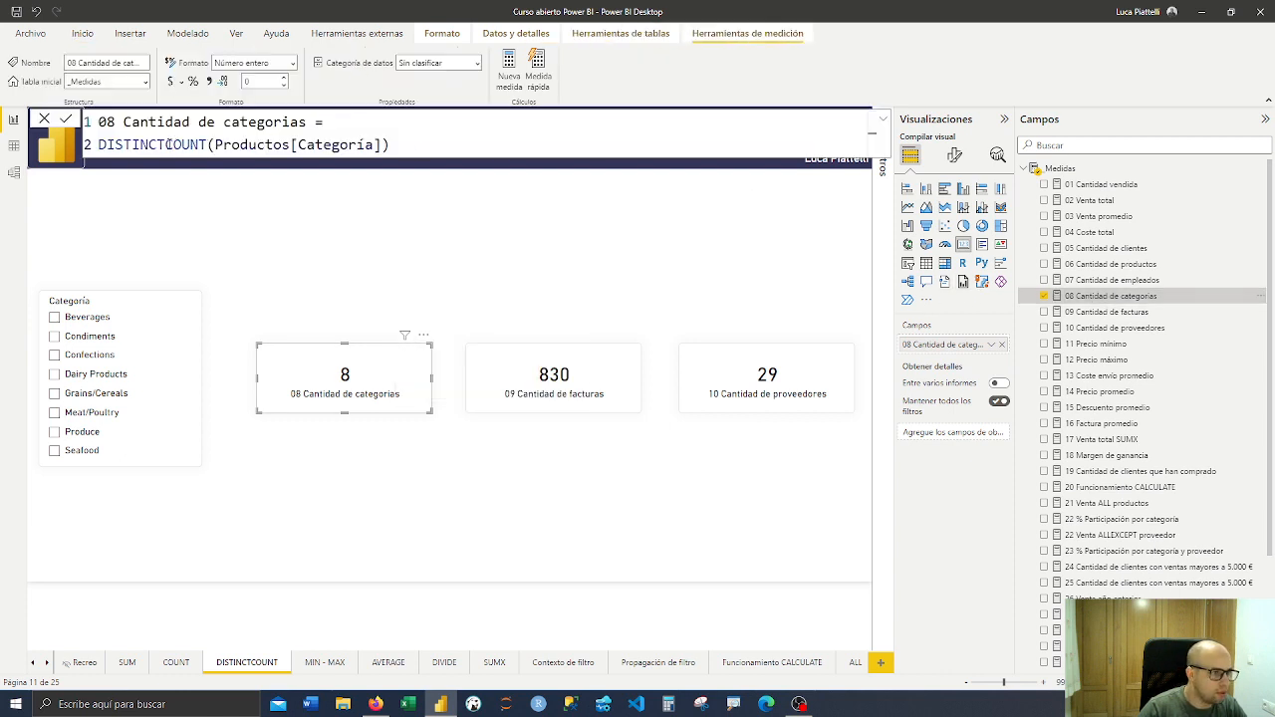
pyautogui.moveTo(165, 145); pyautogui.dragTo(90, 147)
pyautogui.press('BackSpace')
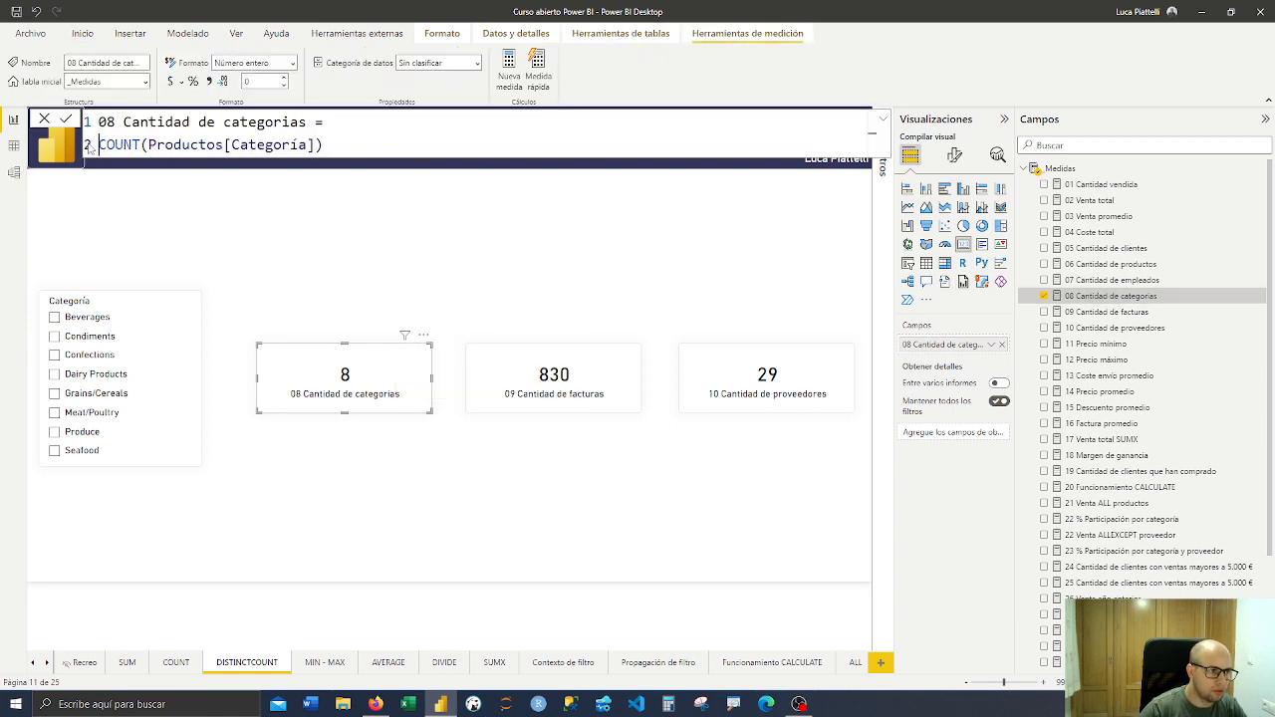
pyautogui.click(327, 145)
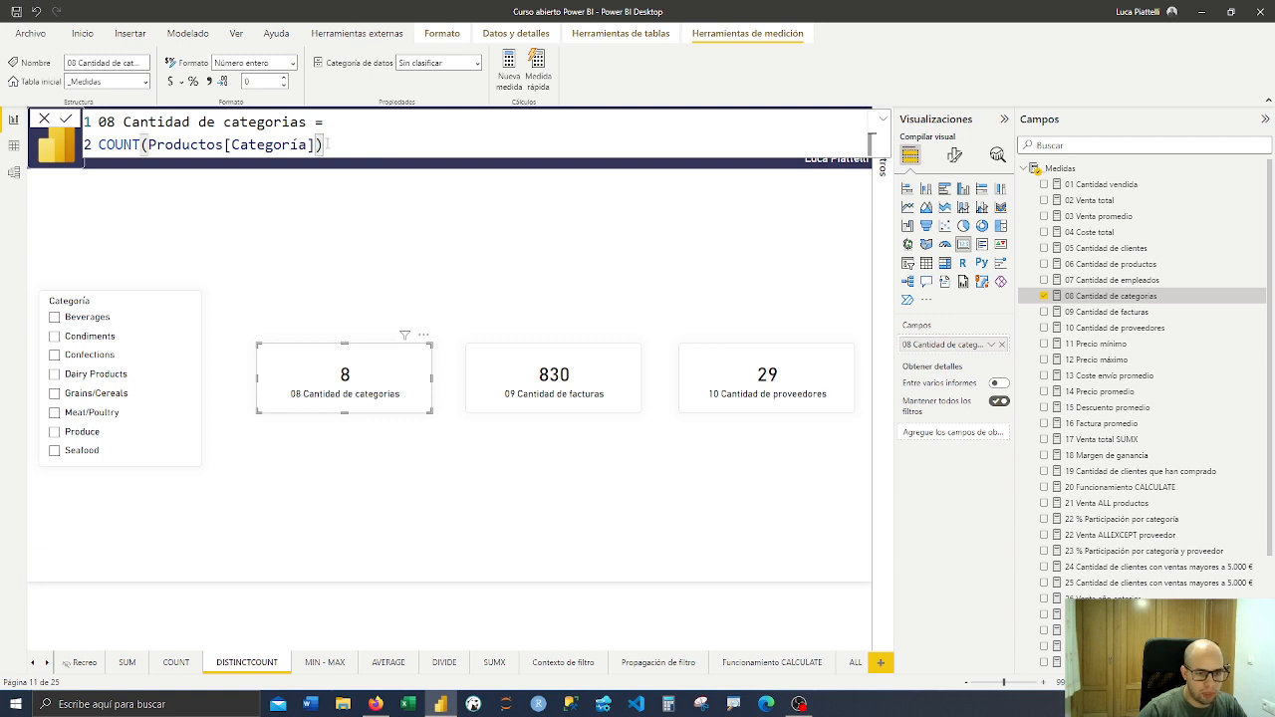
pyautogui.press('Return')
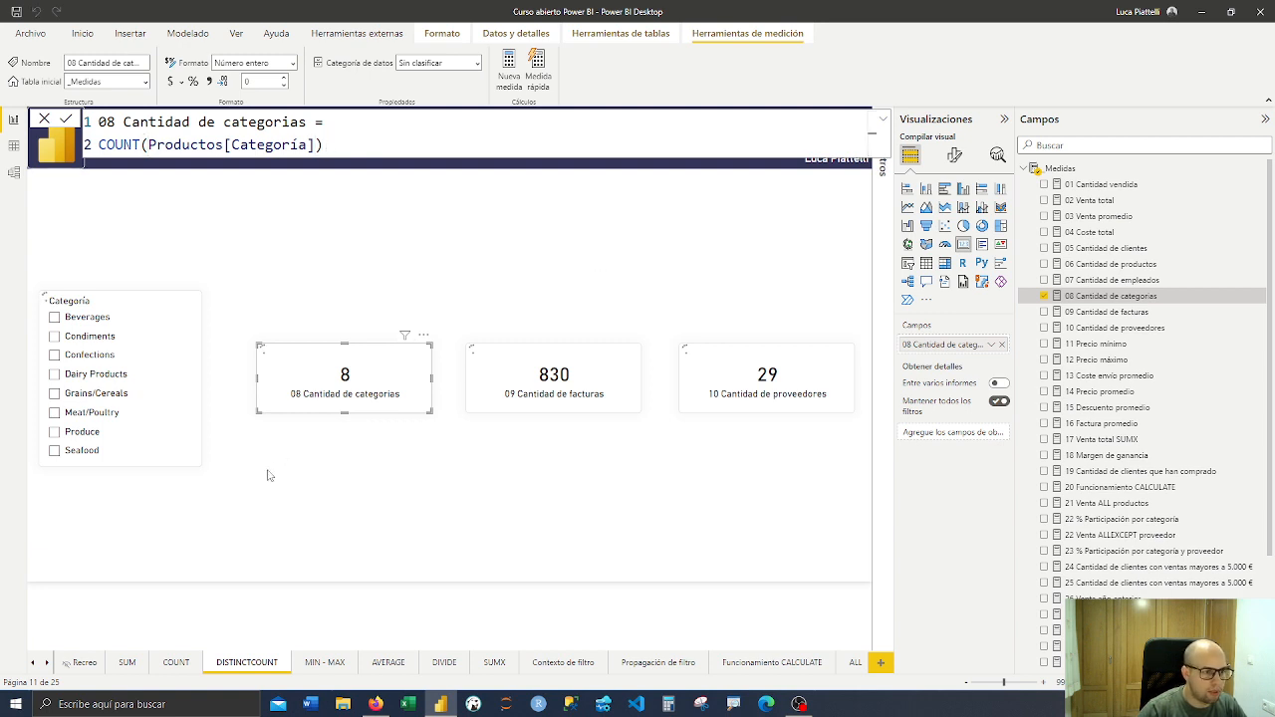
pyautogui.click(175, 663)
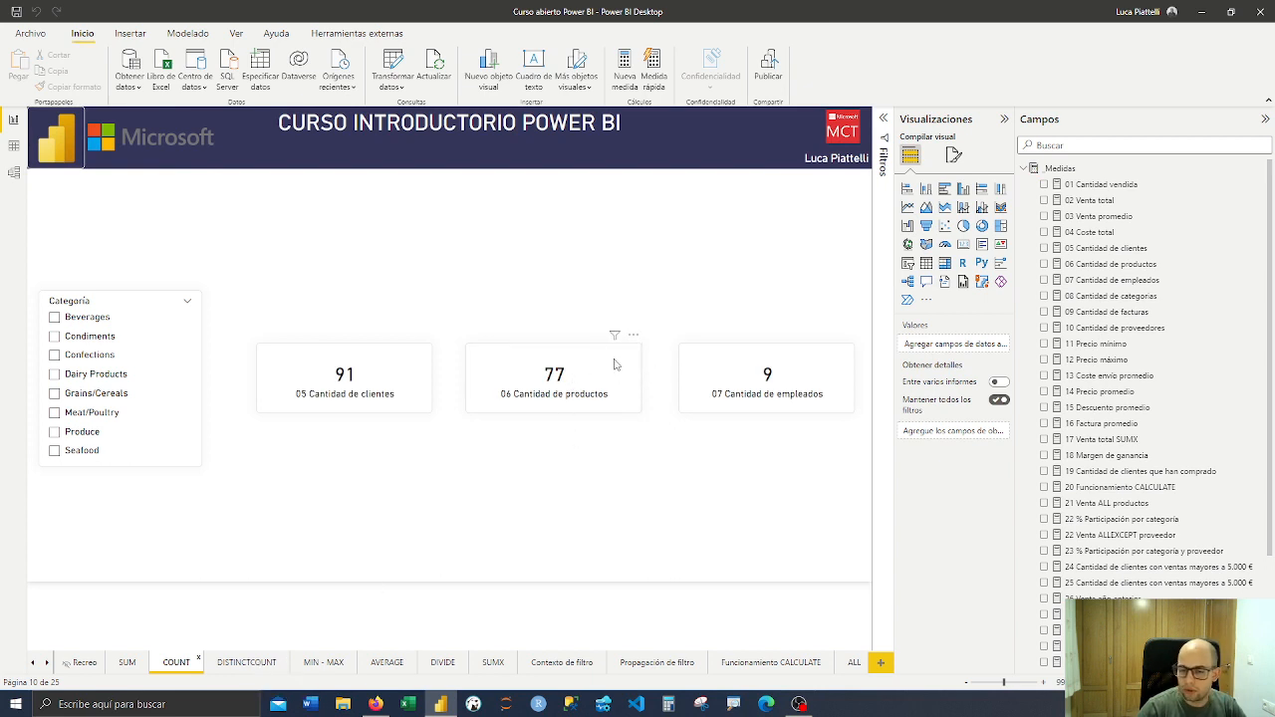
pyautogui.click(247, 663)
# Restore the 08 Cantidad de categorias formula to DISTINCTCOUNT(Productos[Categoría]) and apply it
pyautogui.click(411, 379)
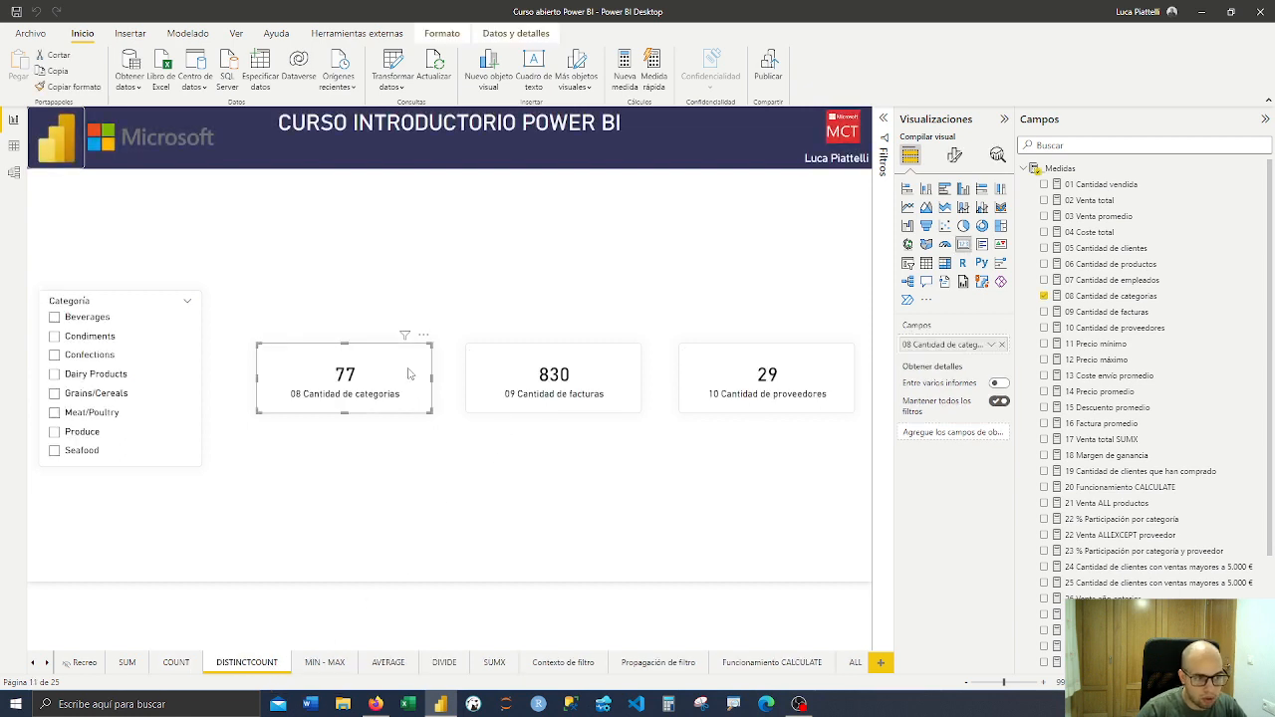
pyautogui.click(1096, 298)
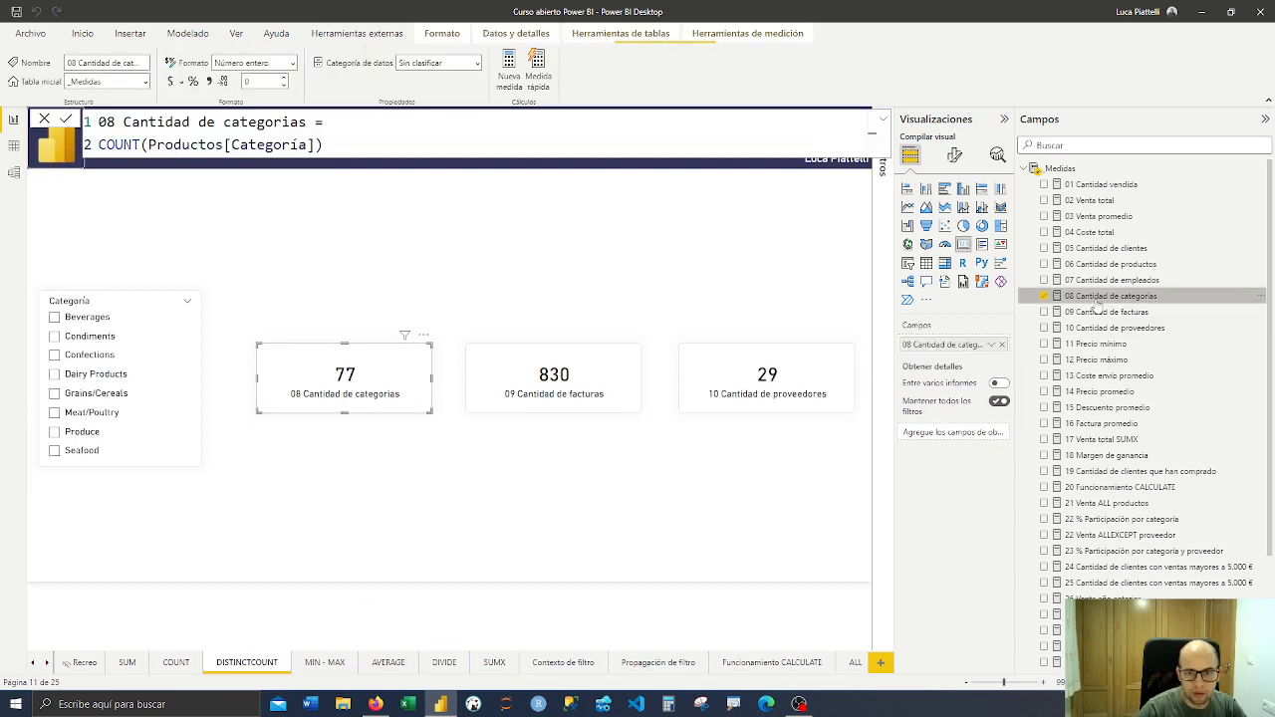
pyautogui.click(97, 145)
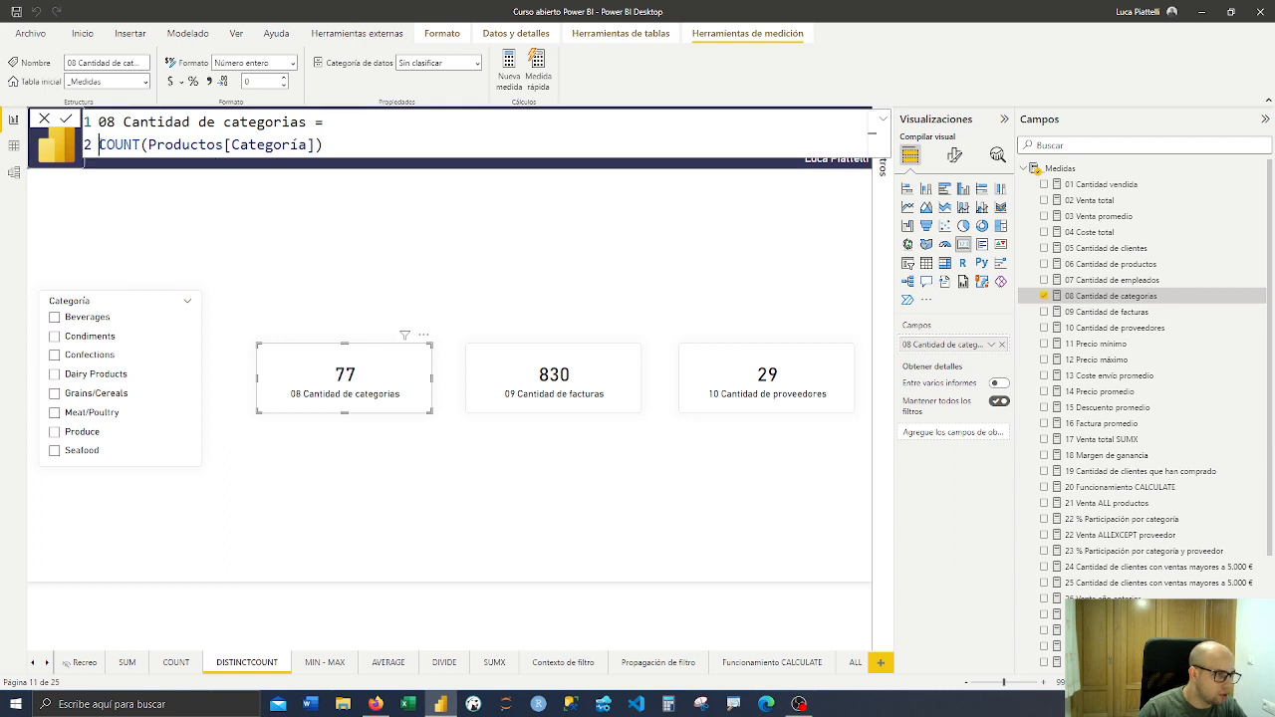
pyautogui.write('DIS')
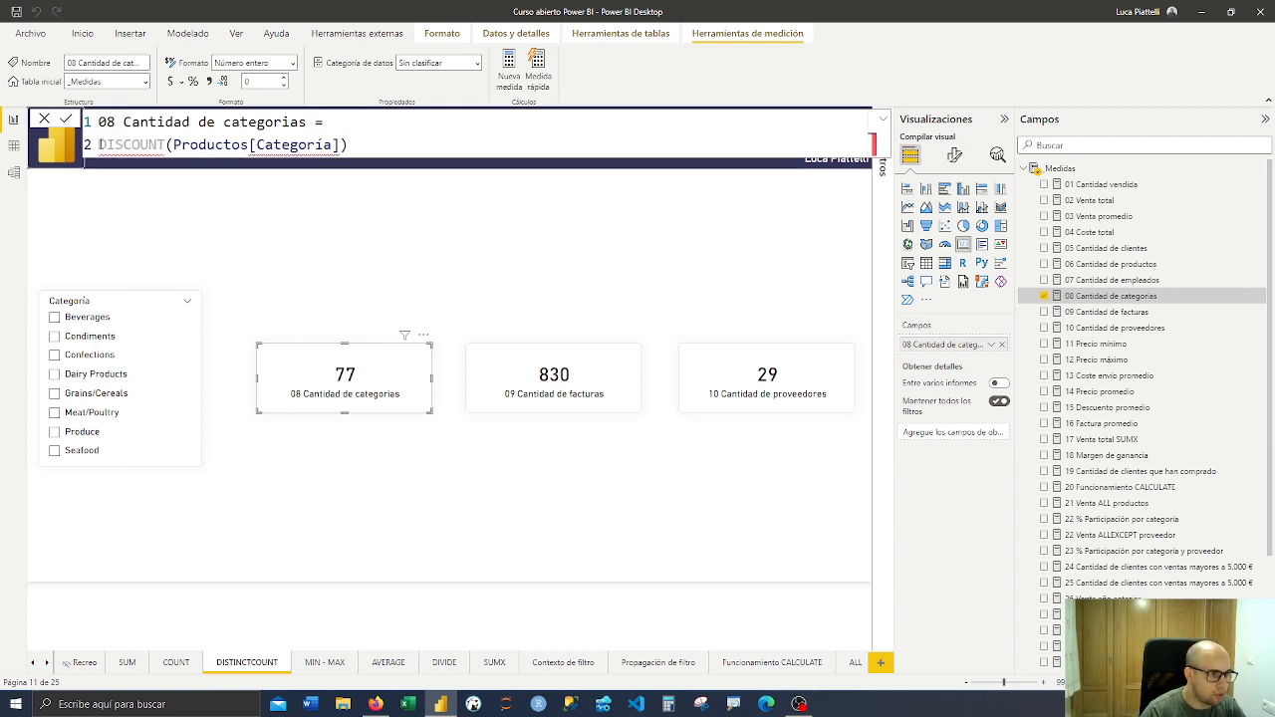
pyautogui.write('TINCT')
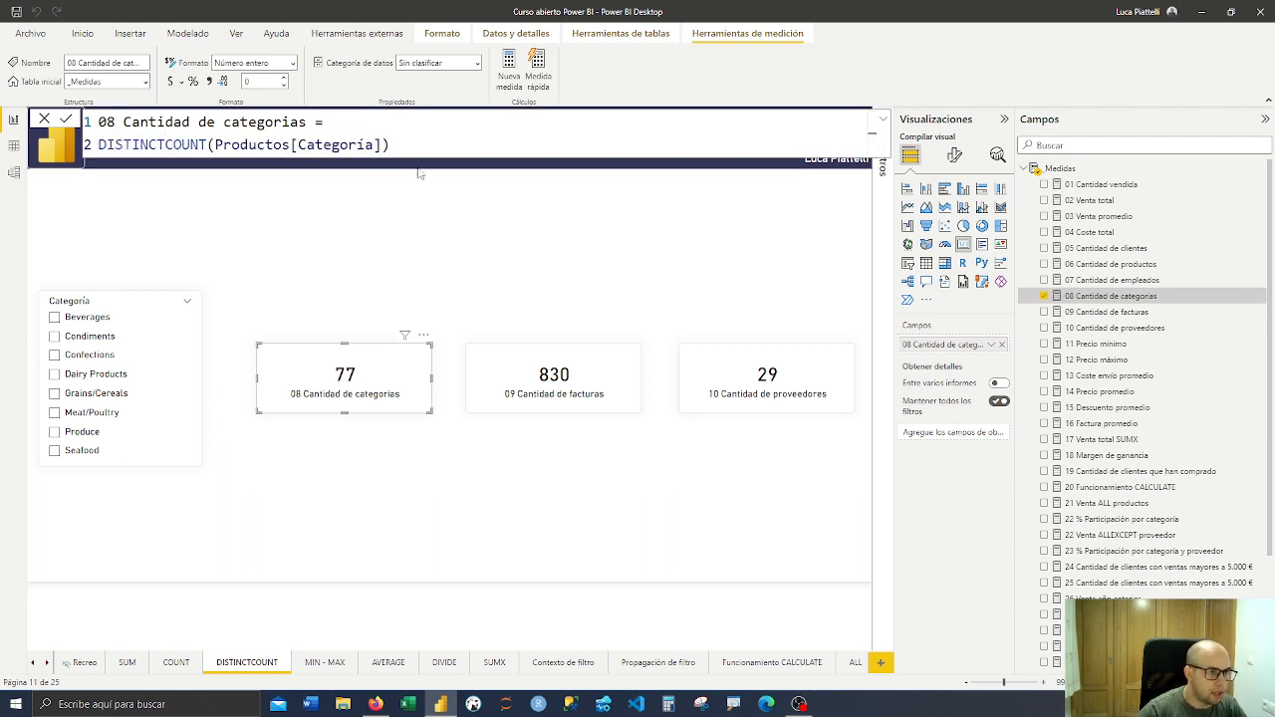
pyautogui.click(444, 150)
pyautogui.press('Return')
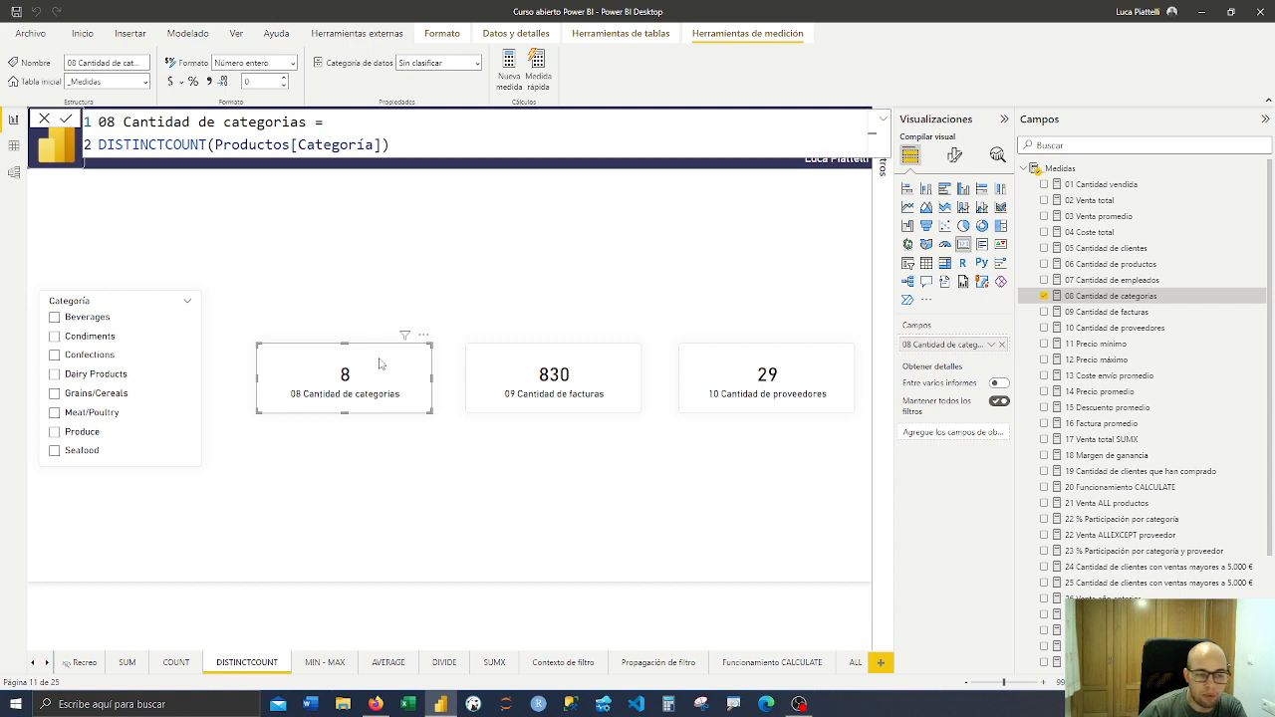
# Highlight the argument of the 08 Cantidad de categorias formula, delete it, and re-enter Productos[Categoría] inside DISTINCTCOUNT from the column suggestions
pyautogui.moveTo(216, 145); pyautogui.dragTo(378, 145)
pyautogui.click(262, 145)
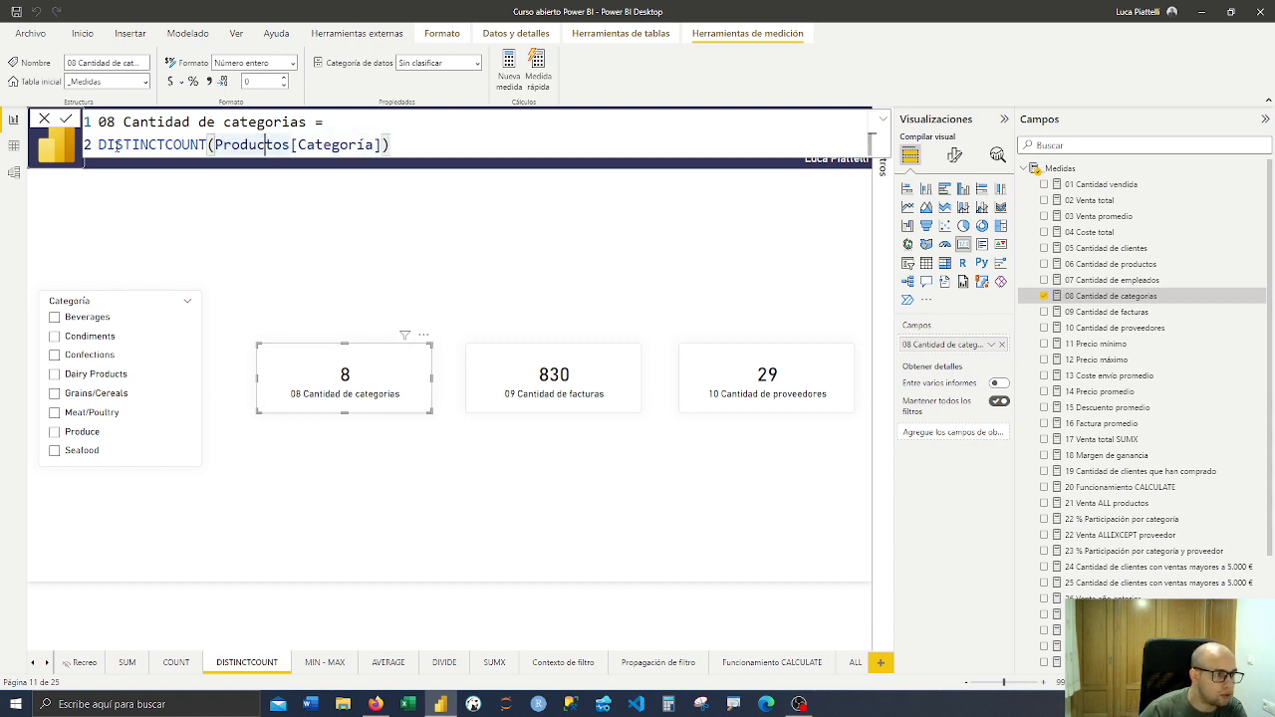
pyautogui.moveTo(106, 144); pyautogui.dragTo(208, 145)
pyautogui.press('BackSpace')
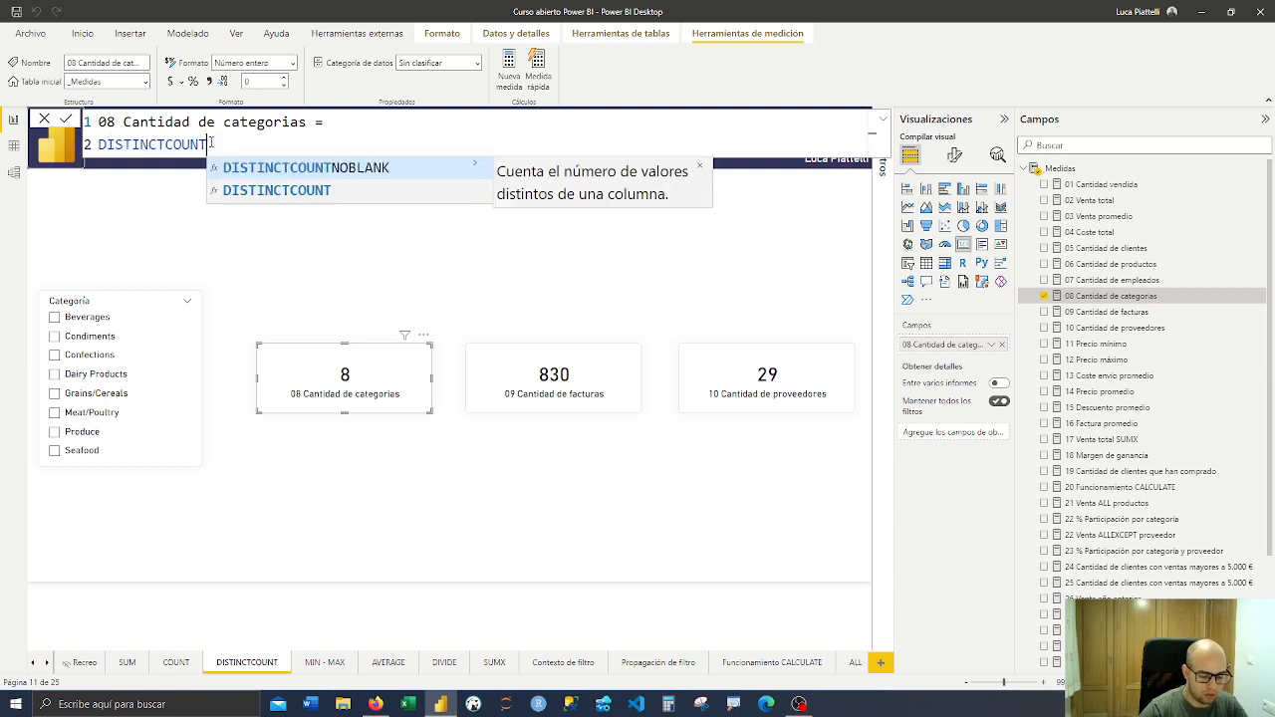
pyautogui.write('(')
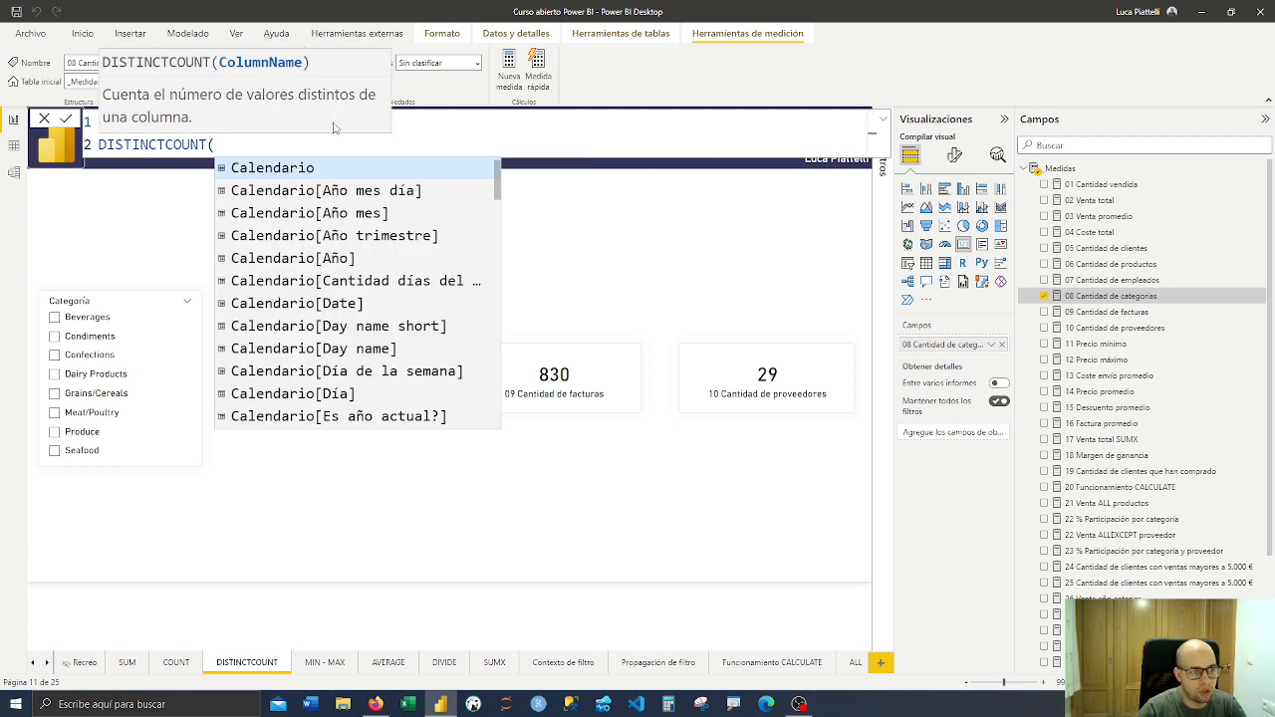
pyautogui.write('categ')
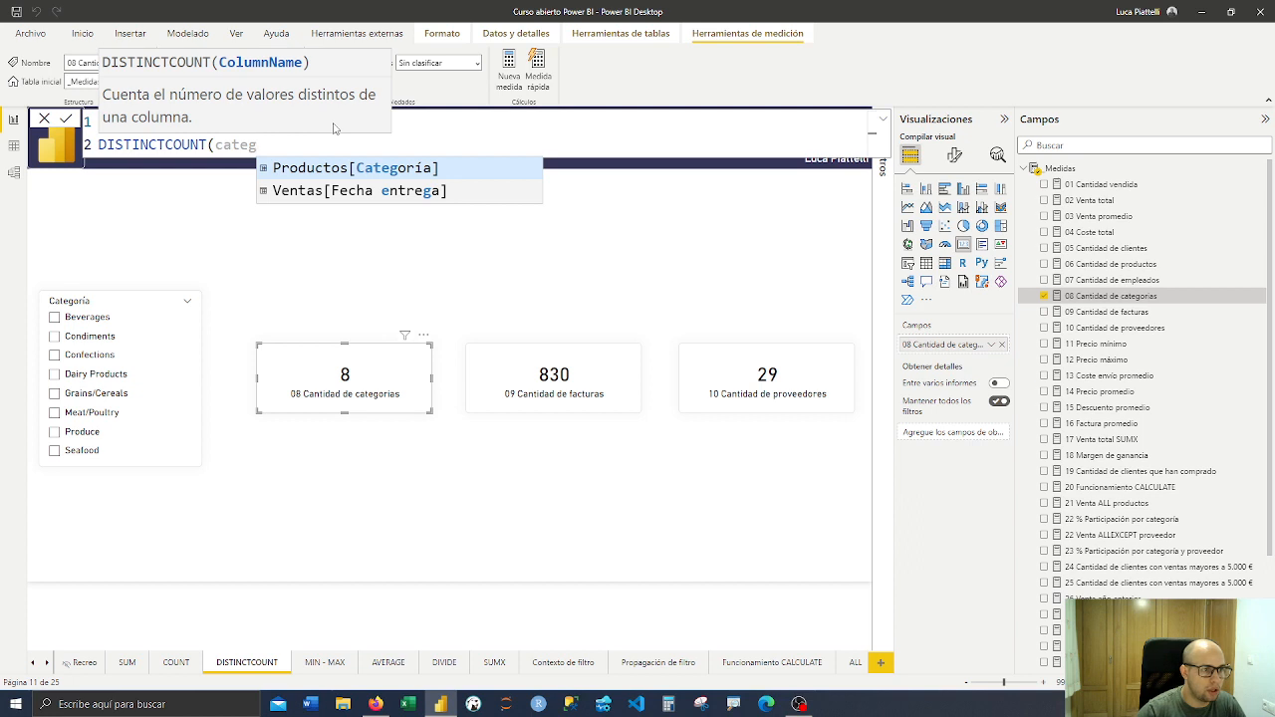
pyautogui.press('Tab')
pyautogui.write(')')
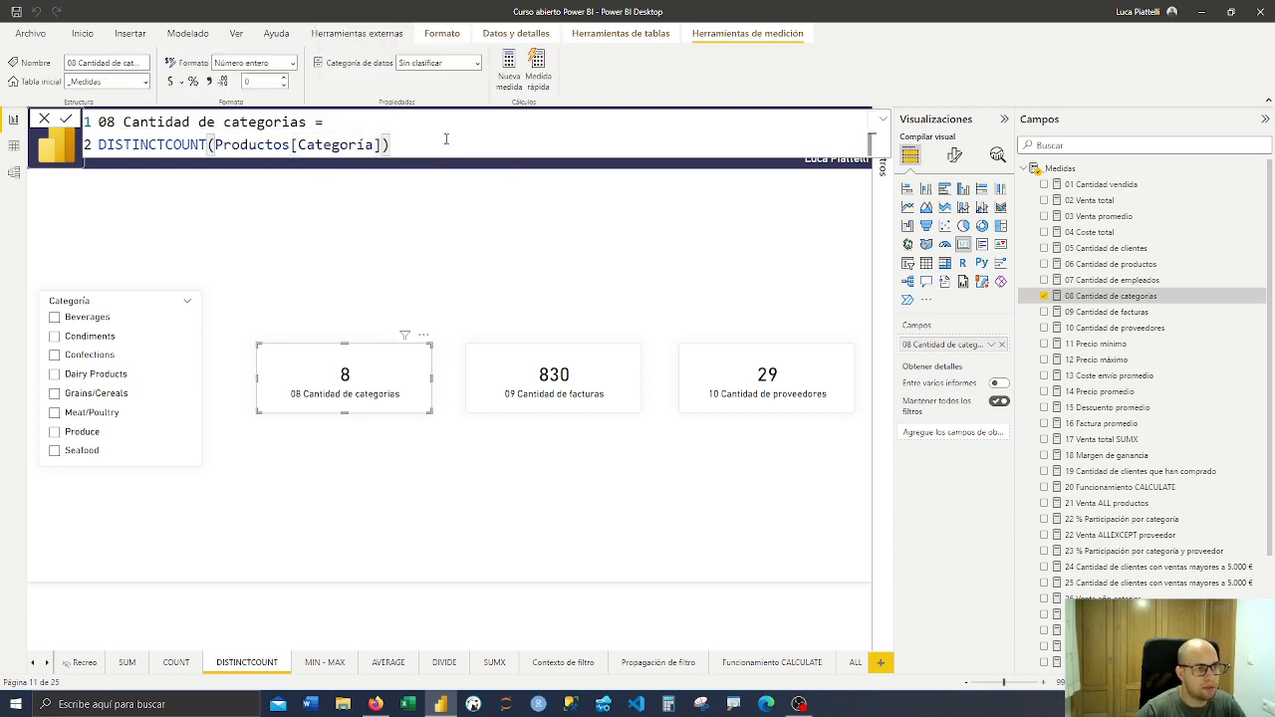
pyautogui.click(455, 125)
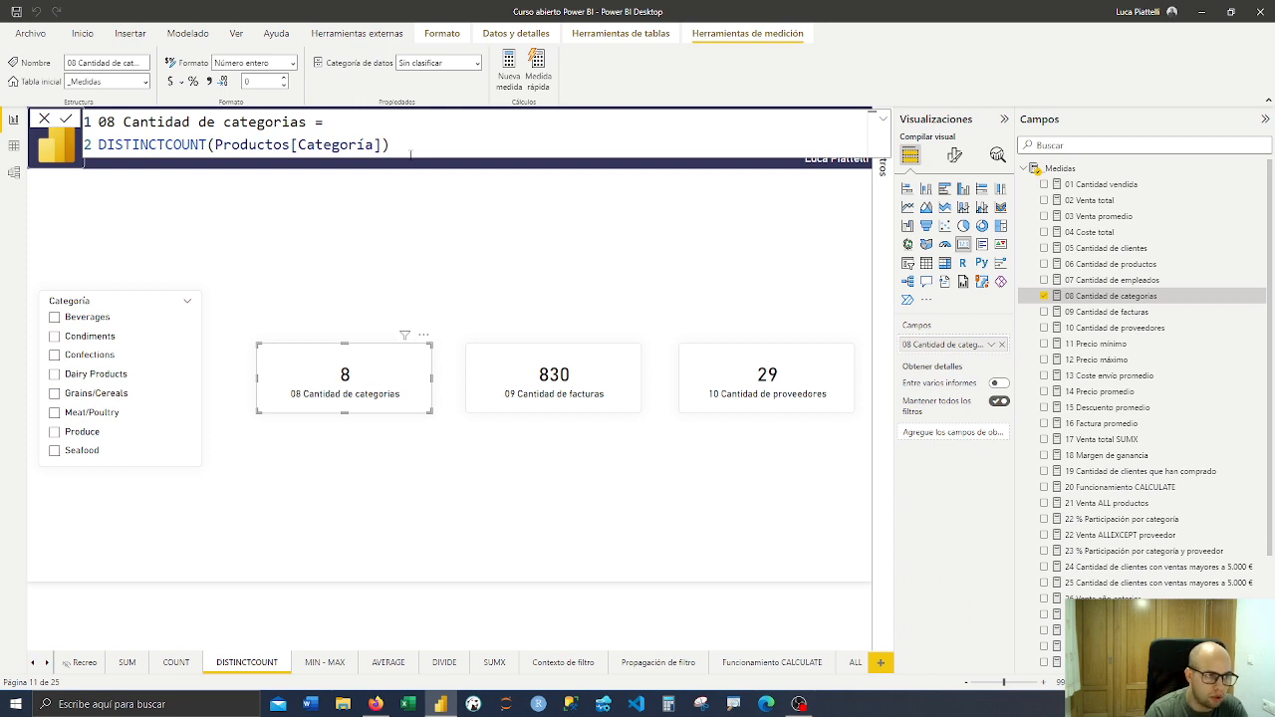
# Show the formula of the 09 Cantidad de facturas measure and highlight its DISTINCTCOUNT(Ventas[ID ventas]) expression
pyautogui.click(376, 704)
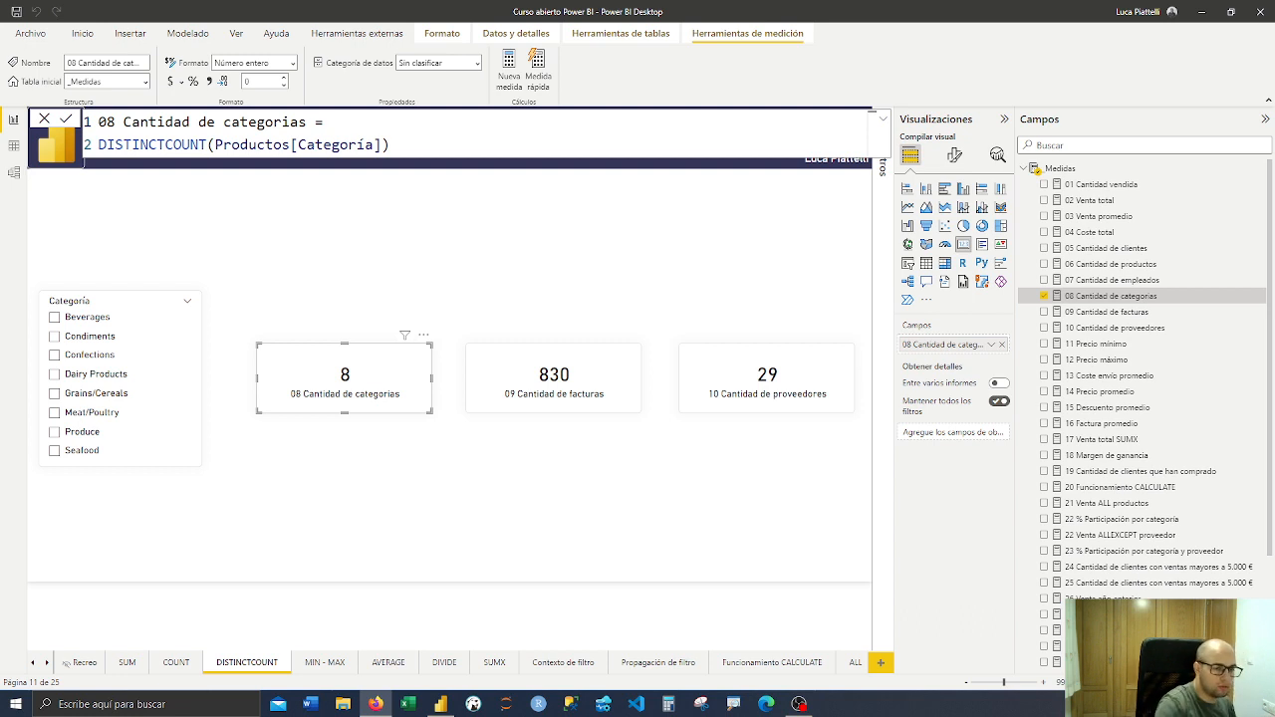
pyautogui.click(492, 368)
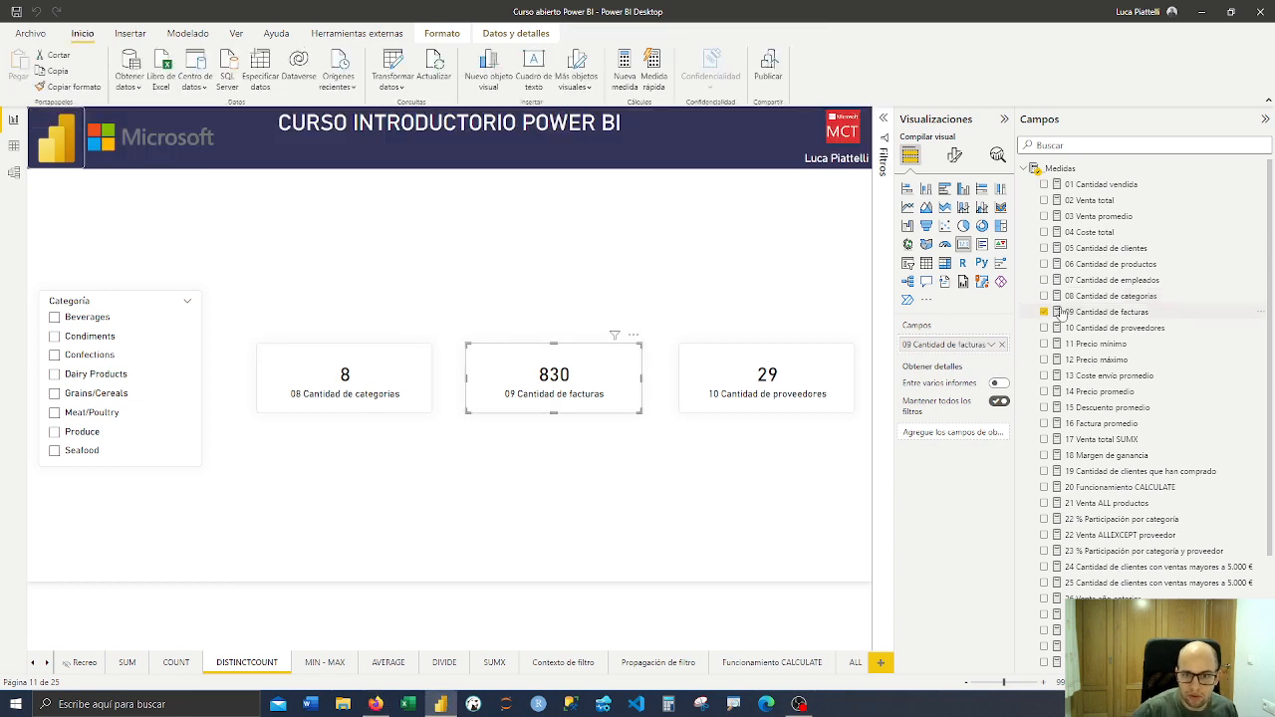
pyautogui.click(1029, 312)
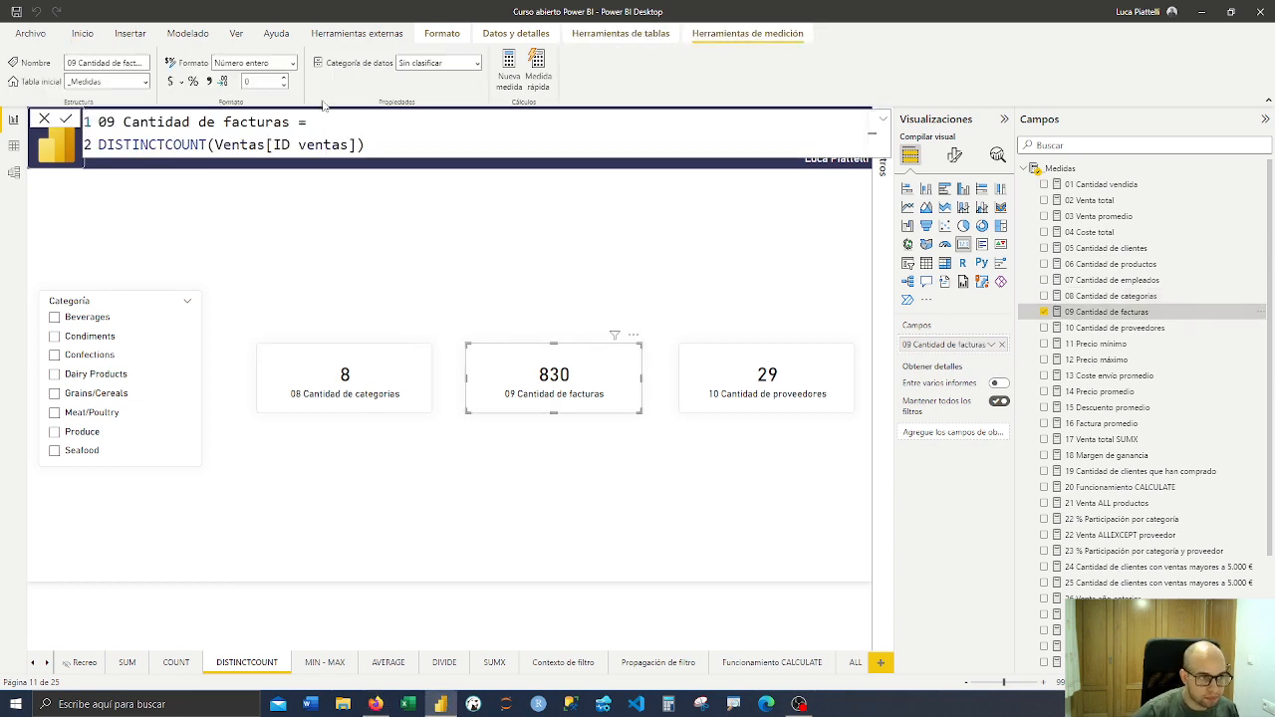
pyautogui.moveTo(97, 144); pyautogui.dragTo(352, 145)
pyautogui.click(398, 145)
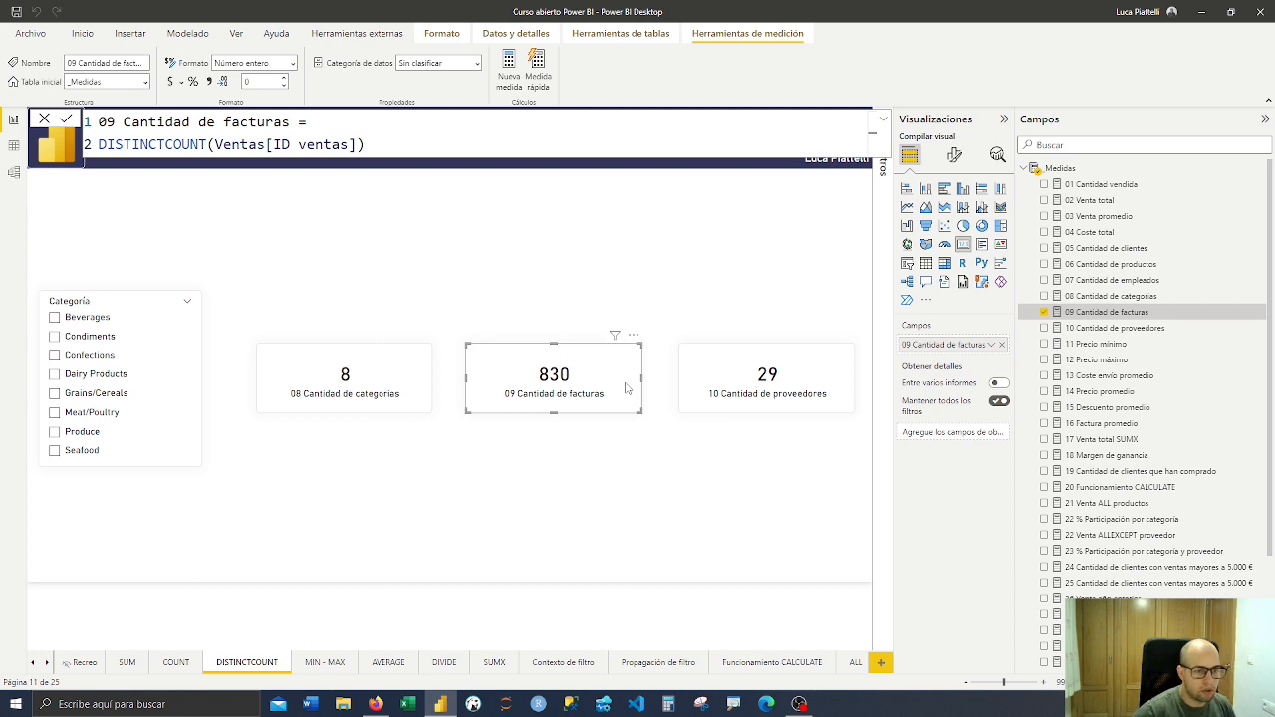
# Show the formula of the 10 Cantidad de proveedores measure and highlight its Productos[Proveedor] argument and the Proveedor column
pyautogui.click(762, 375)
pyautogui.click(1115, 327)
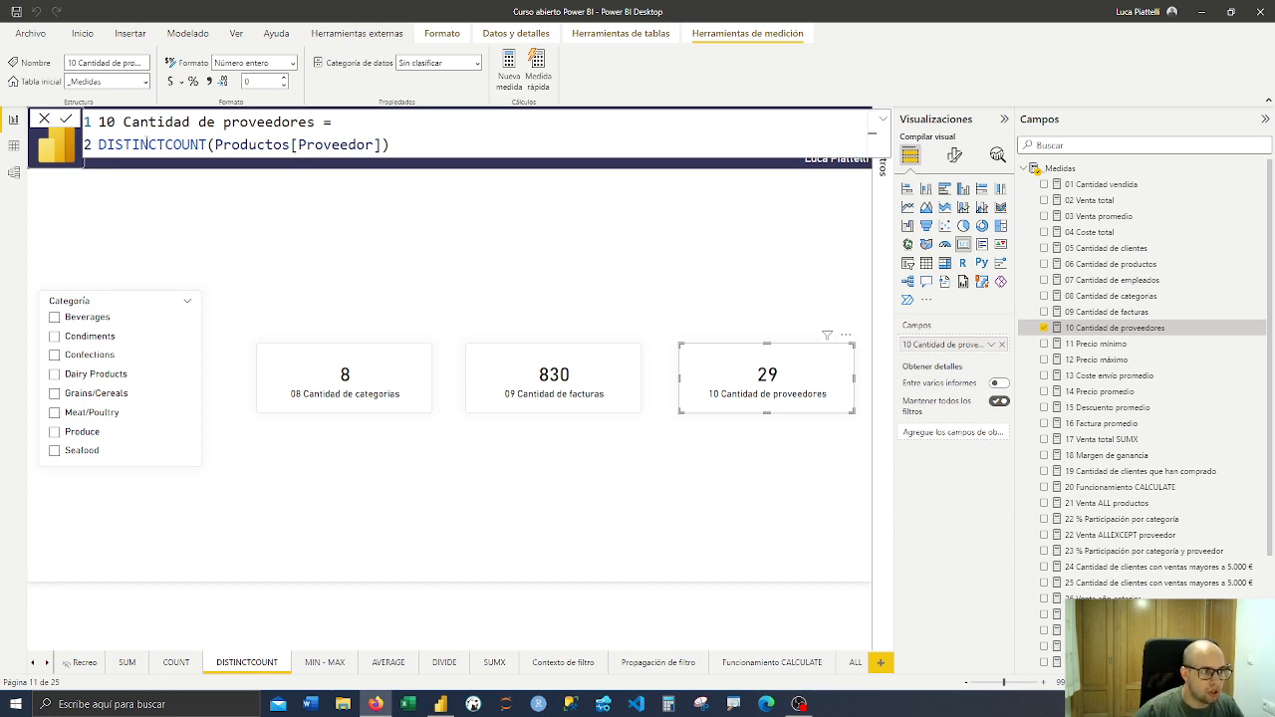
pyautogui.moveTo(216, 145); pyautogui.dragTo(382, 145)
pyautogui.click(455, 140)
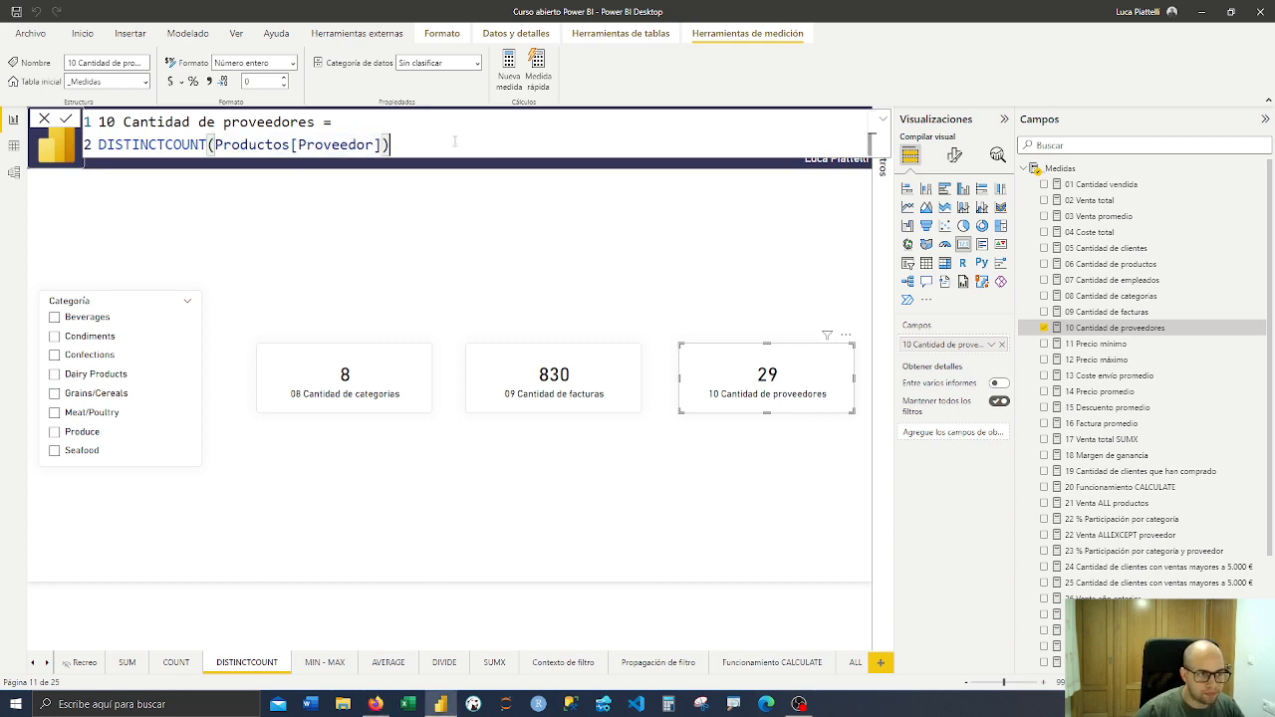
pyautogui.doubleClick(299, 144)
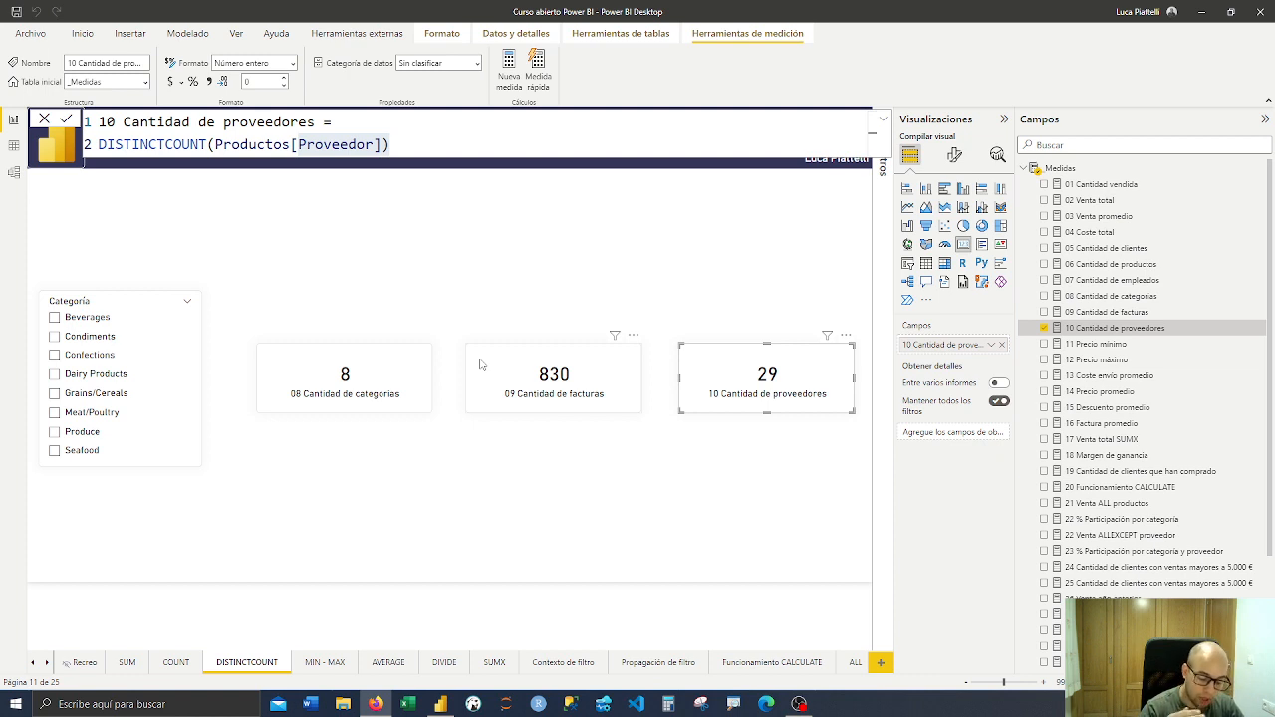
# Open the MIN - MAX page, show the formula of the 11 Precio mínimo measure and highlight its MIN(Ventas[Precio unitario]) expression and argument
pyautogui.click(322, 666)
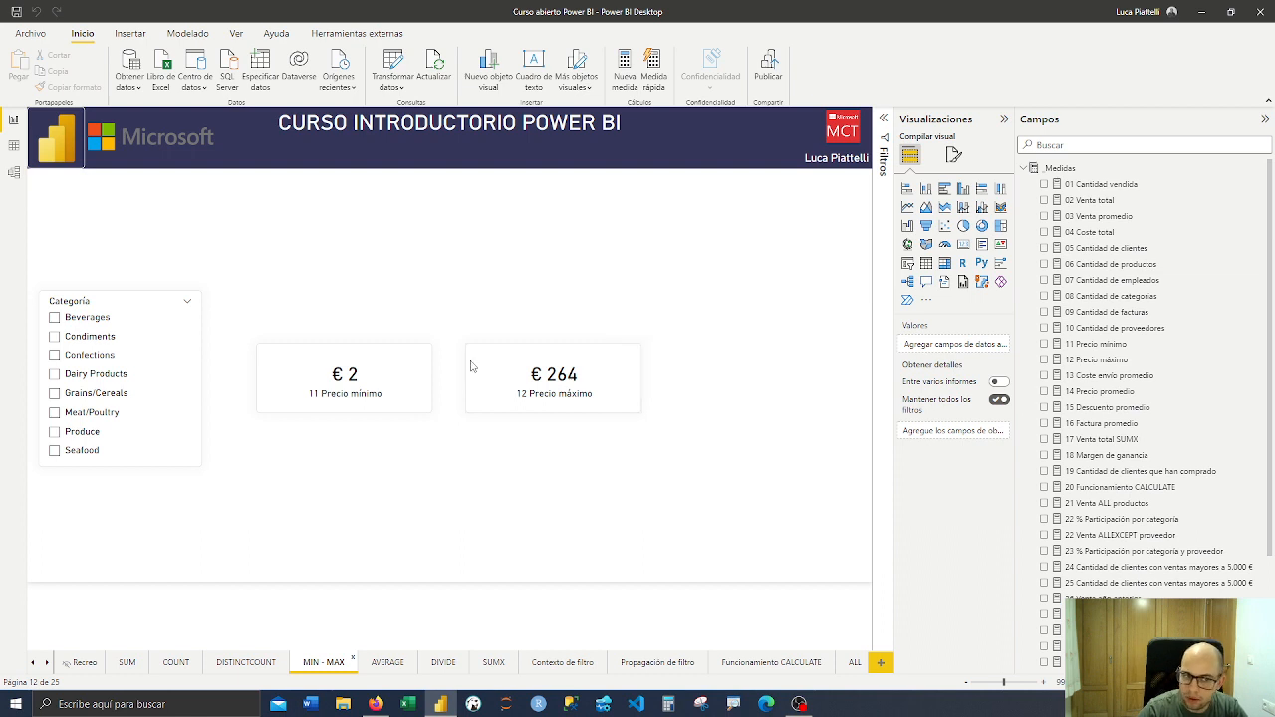
pyautogui.click(367, 394)
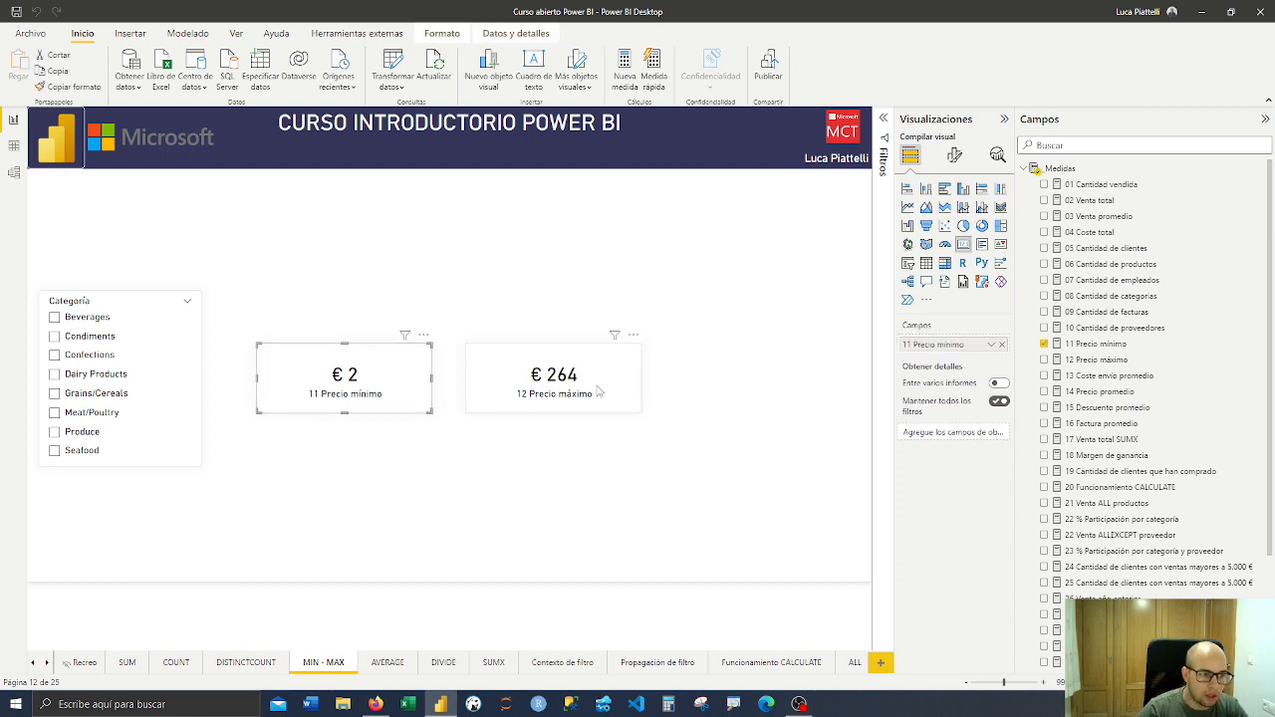
pyautogui.click(1109, 345)
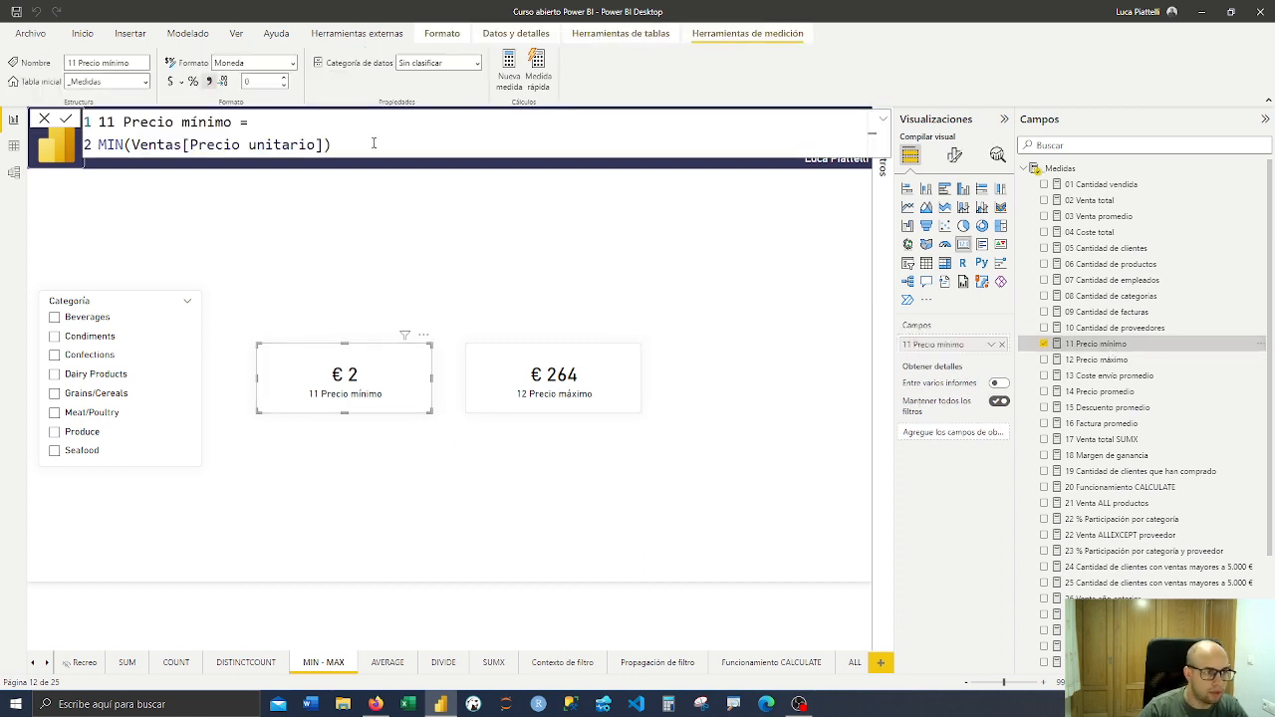
pyautogui.moveTo(387, 147); pyautogui.dragTo(68, 141)
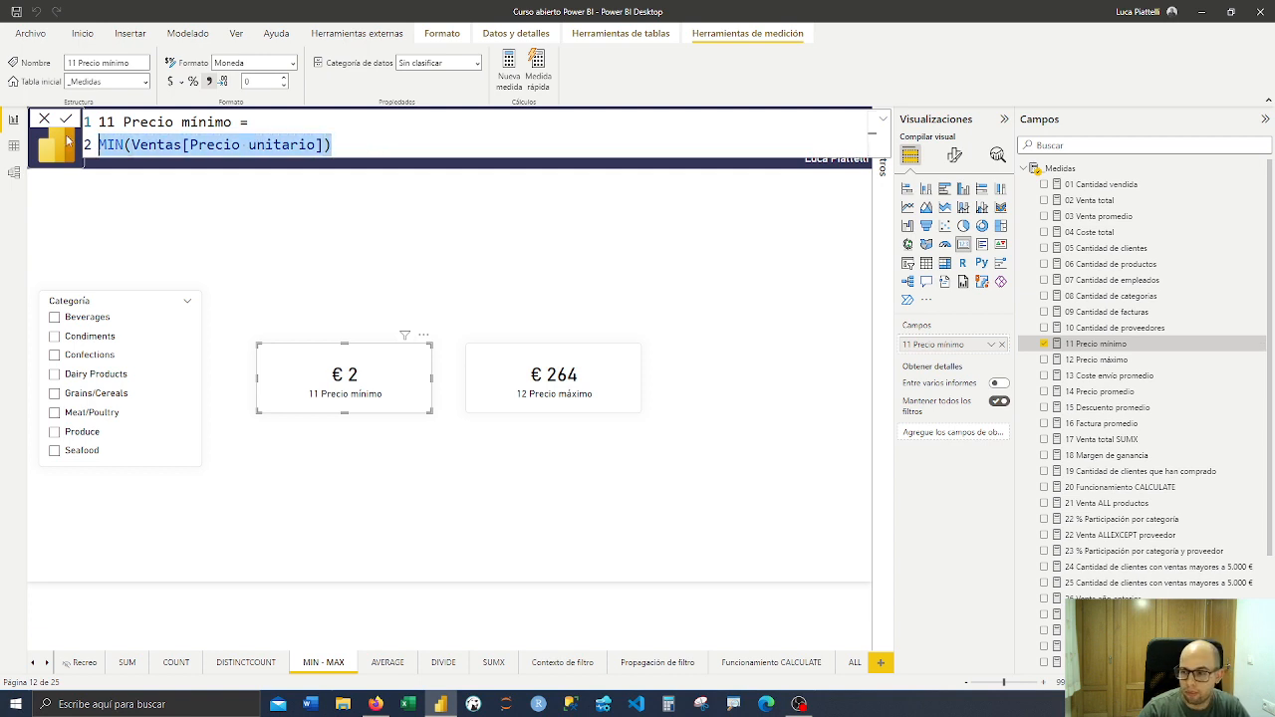
pyautogui.click(463, 132)
pyautogui.moveTo(342, 144); pyautogui.dragTo(140, 146)
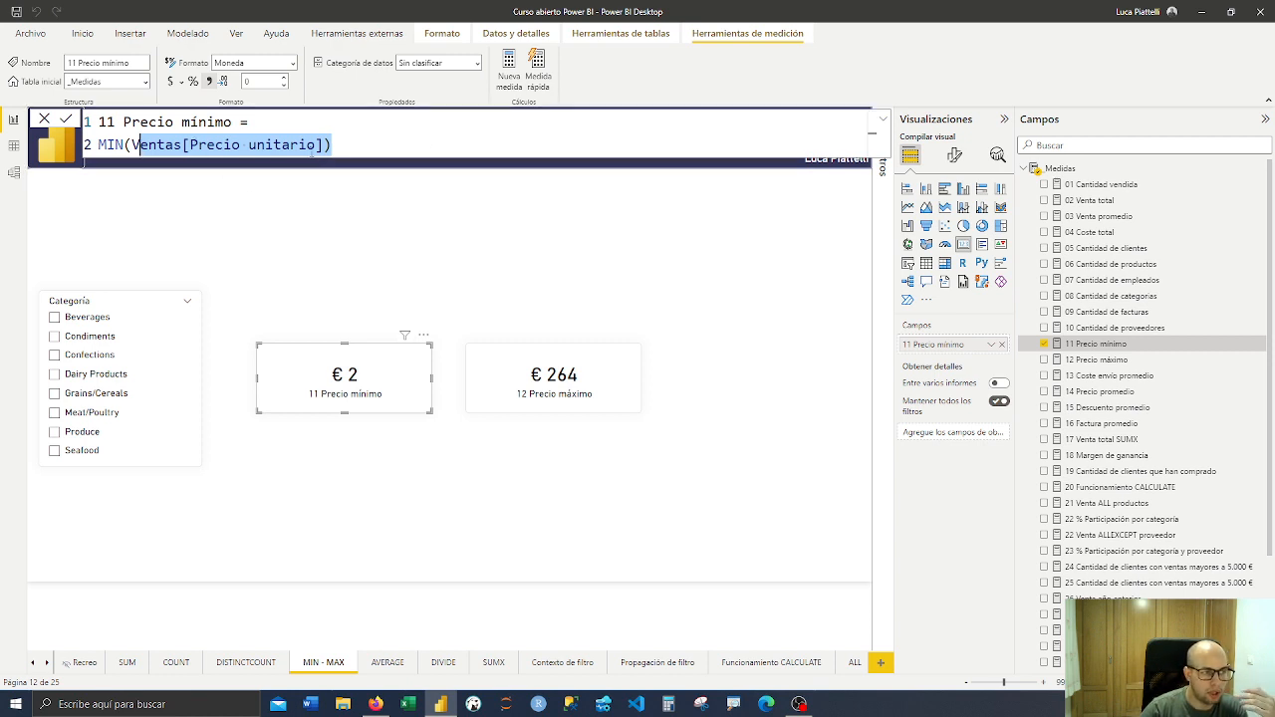
pyautogui.click(343, 147)
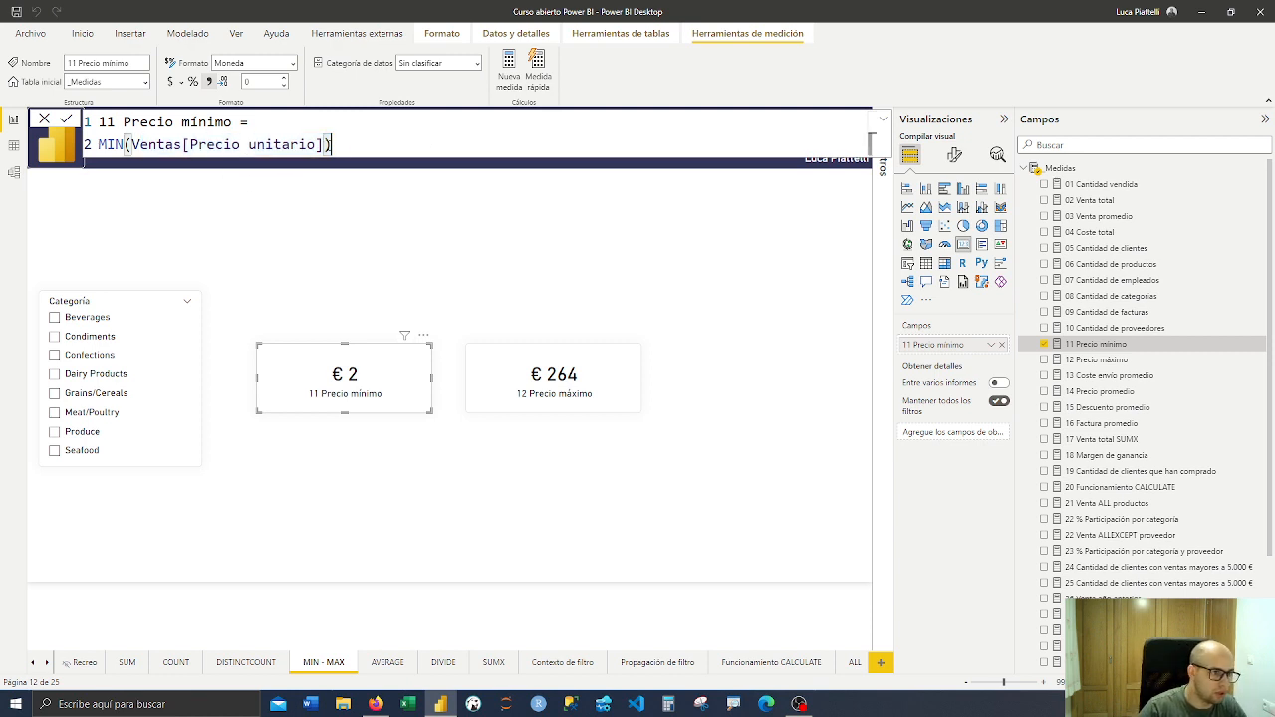
# Delete the argument of the 11 Precio mínimo formula and re-enter Ventas[Precio unitario] inside MIN from the column suggestions
pyautogui.moveTo(332, 146); pyautogui.dragTo(131, 146)
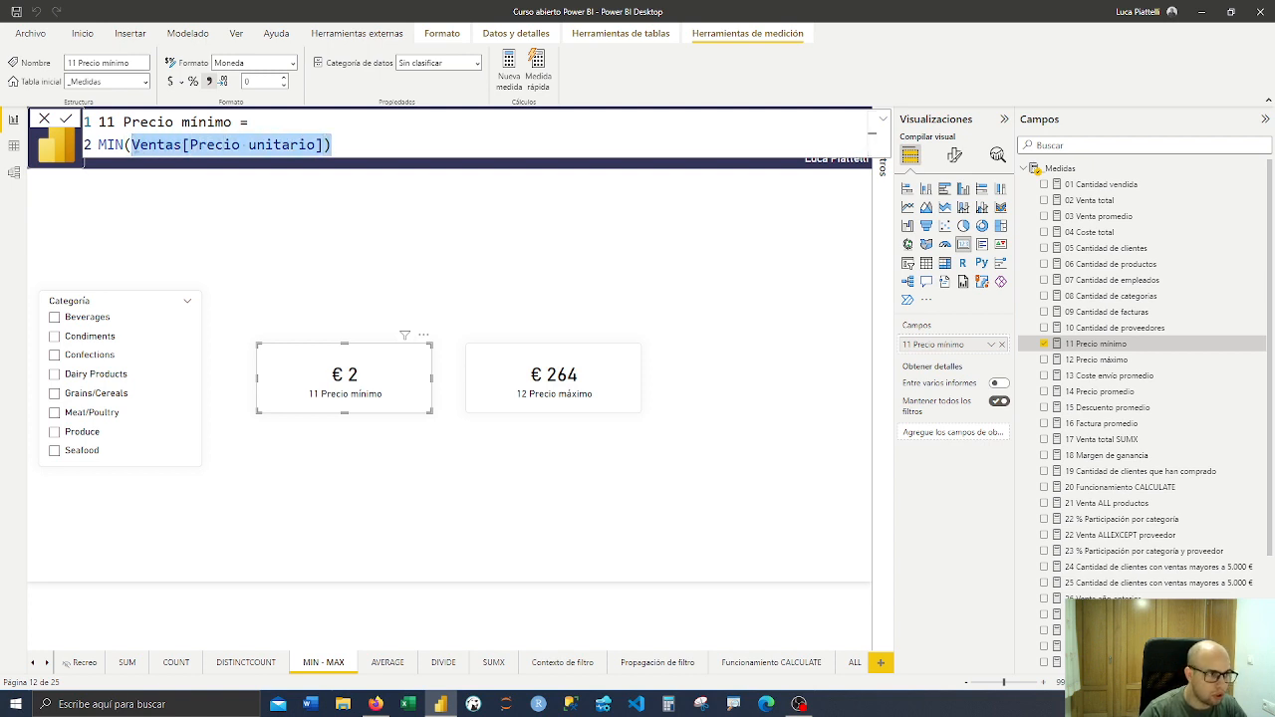
pyautogui.press('Delete')
pyautogui.write('(')
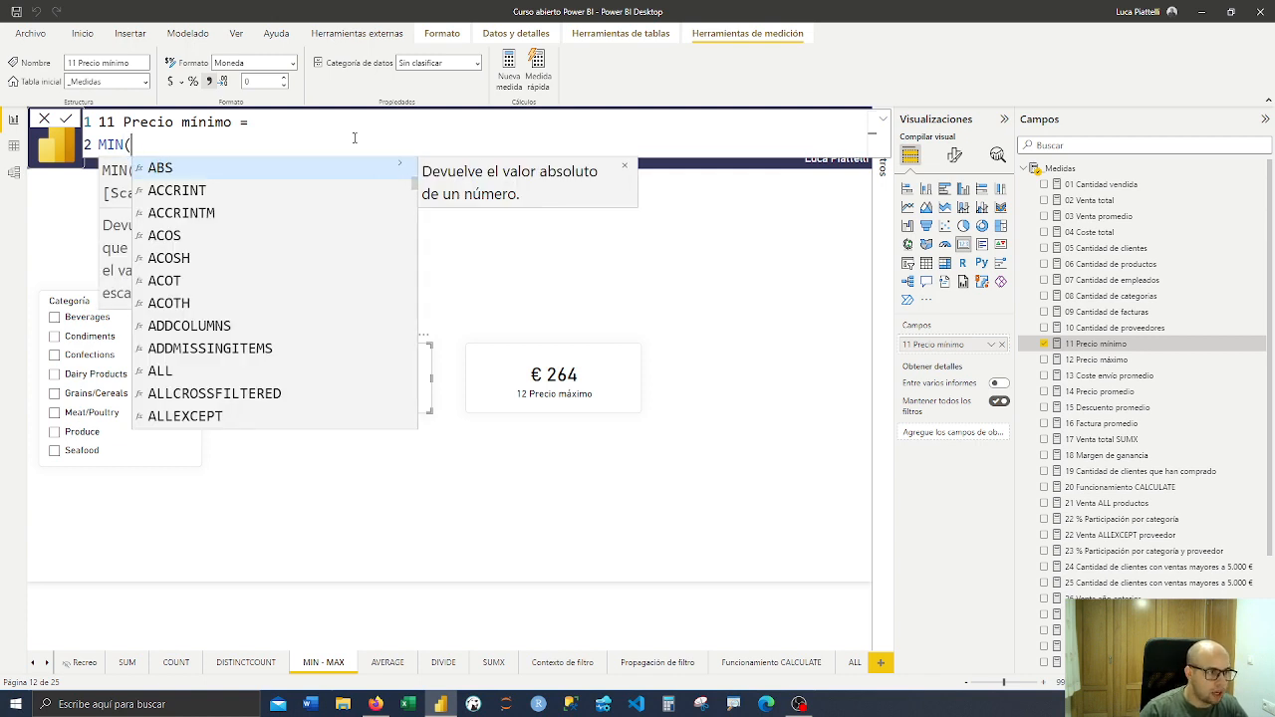
pyautogui.write('a')
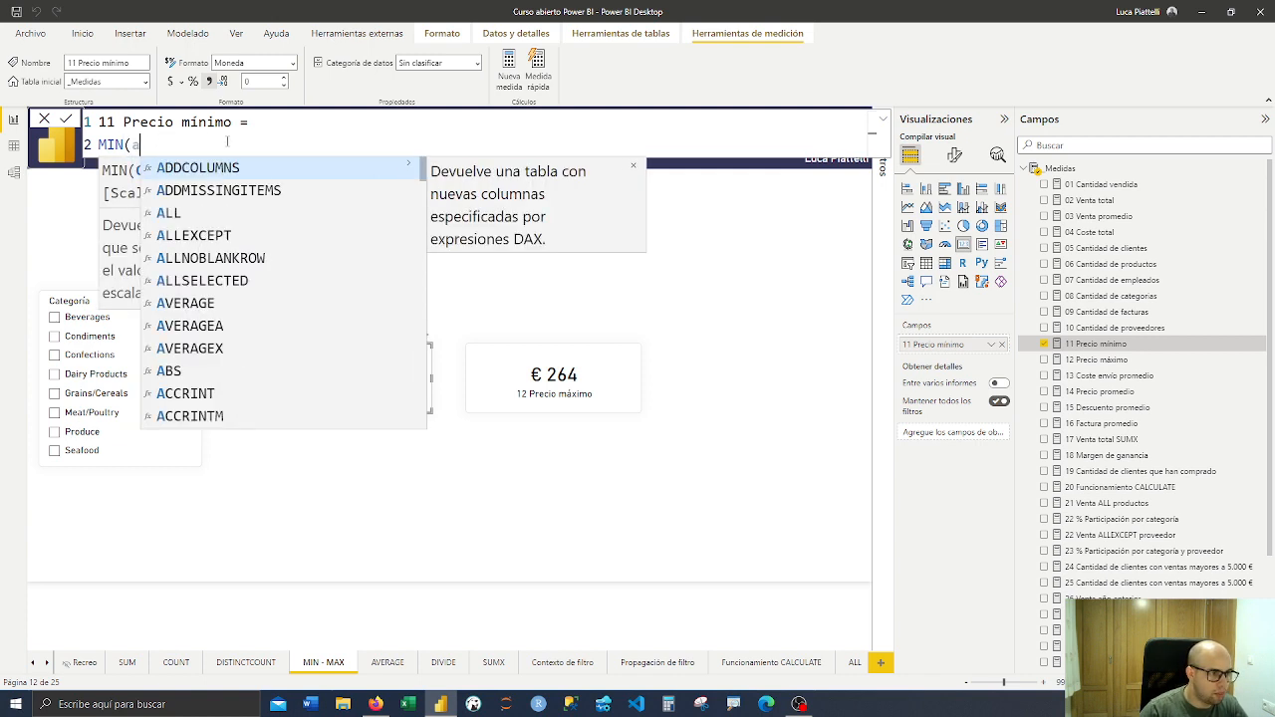
pyautogui.click(632, 165)
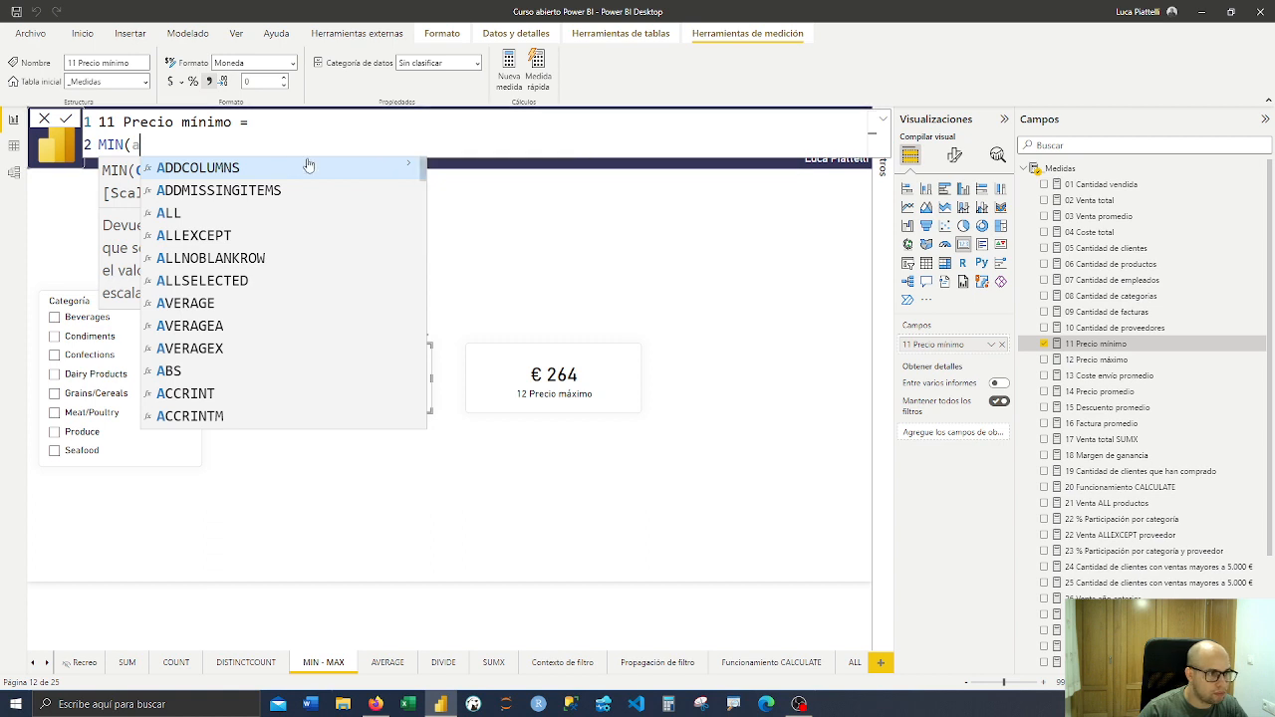
pyautogui.press('BackSpace')
pyautogui.press('BackSpace')
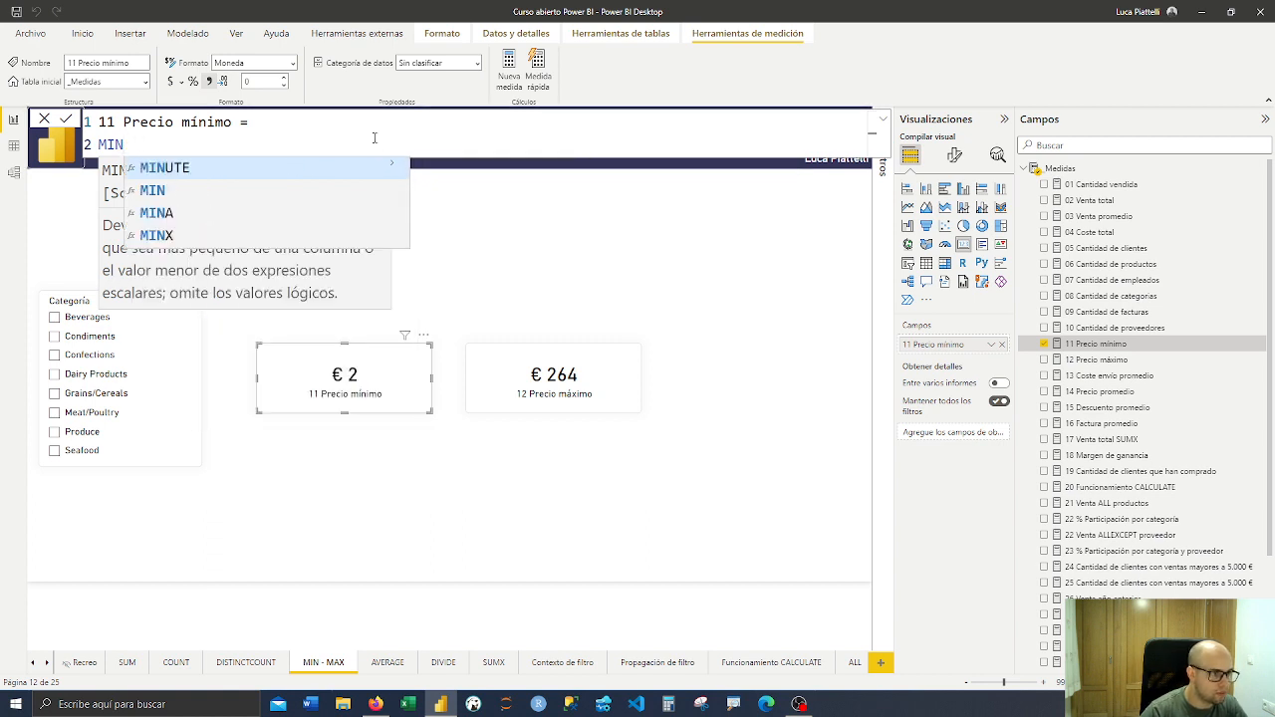
pyautogui.write('(')
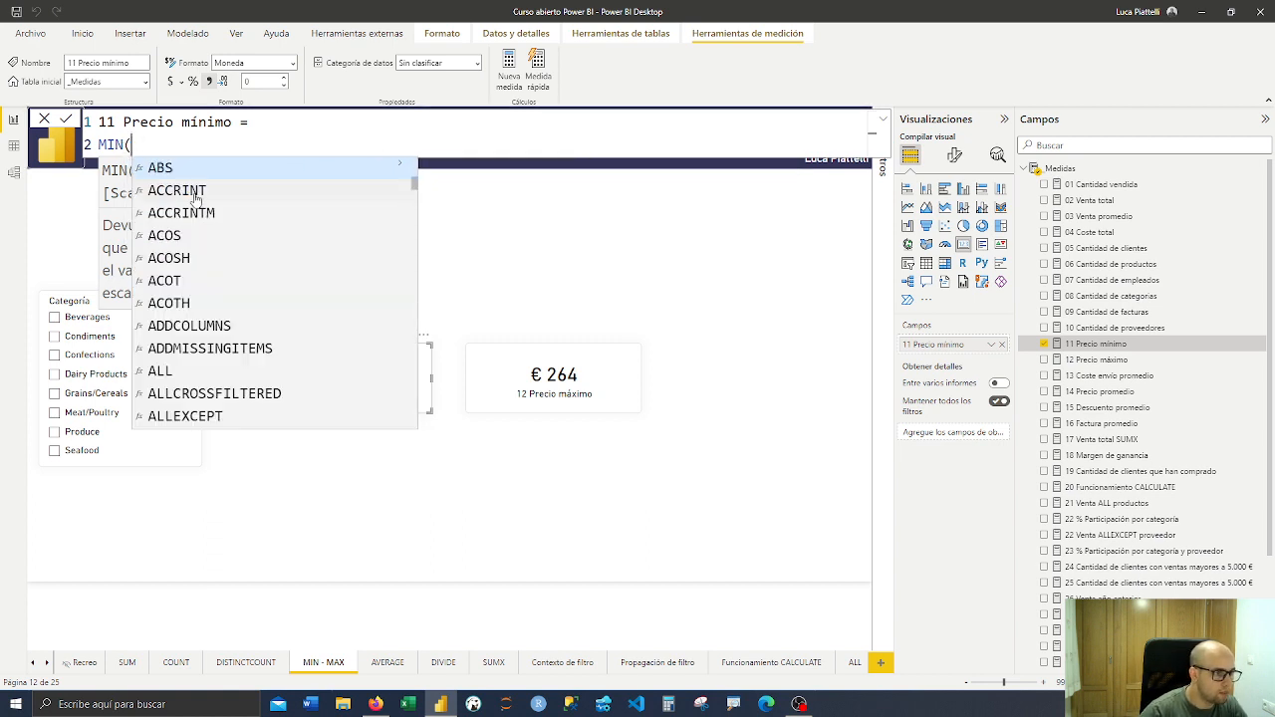
pyautogui.click(399, 166)
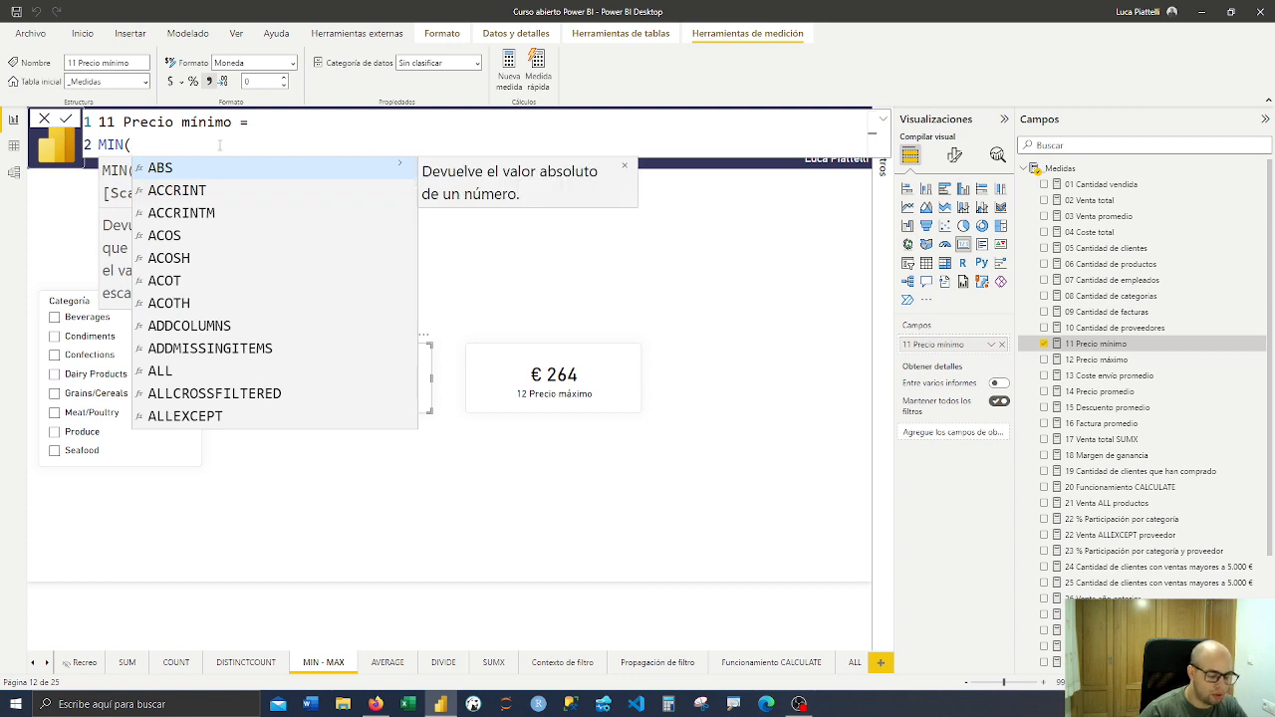
pyautogui.write('precio')
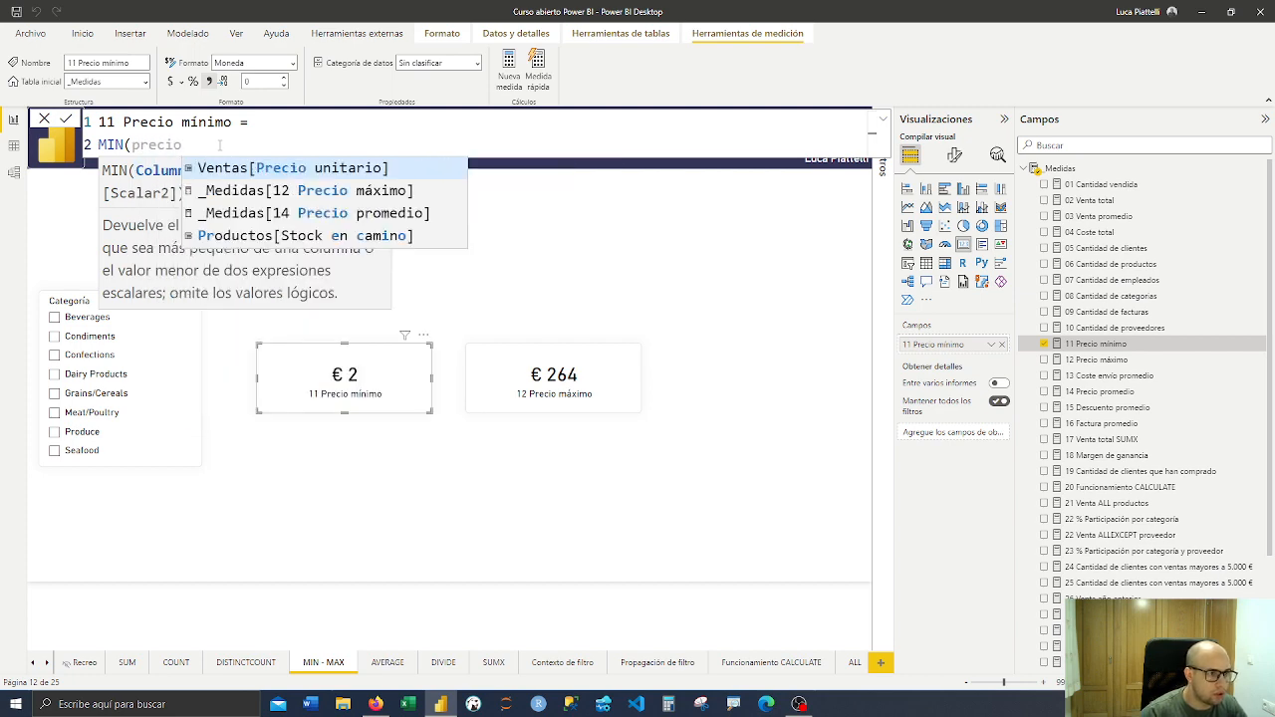
pyautogui.press('Tab')
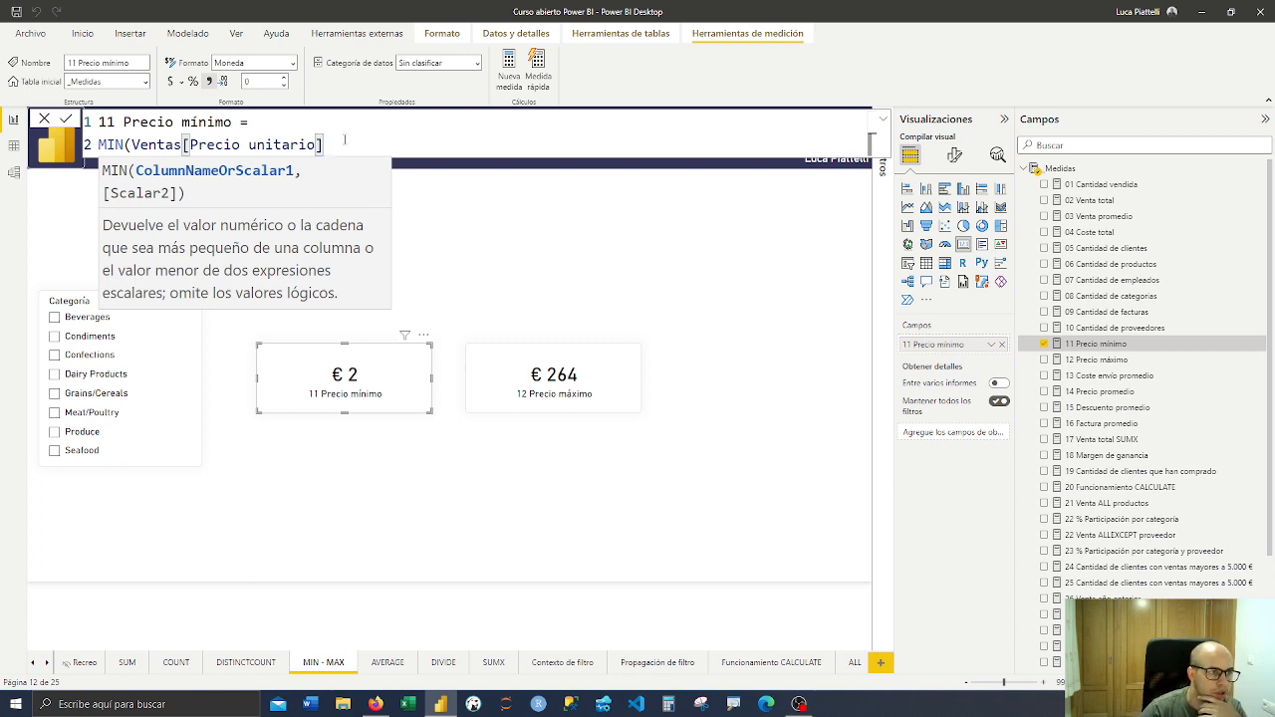
pyautogui.click(376, 147)
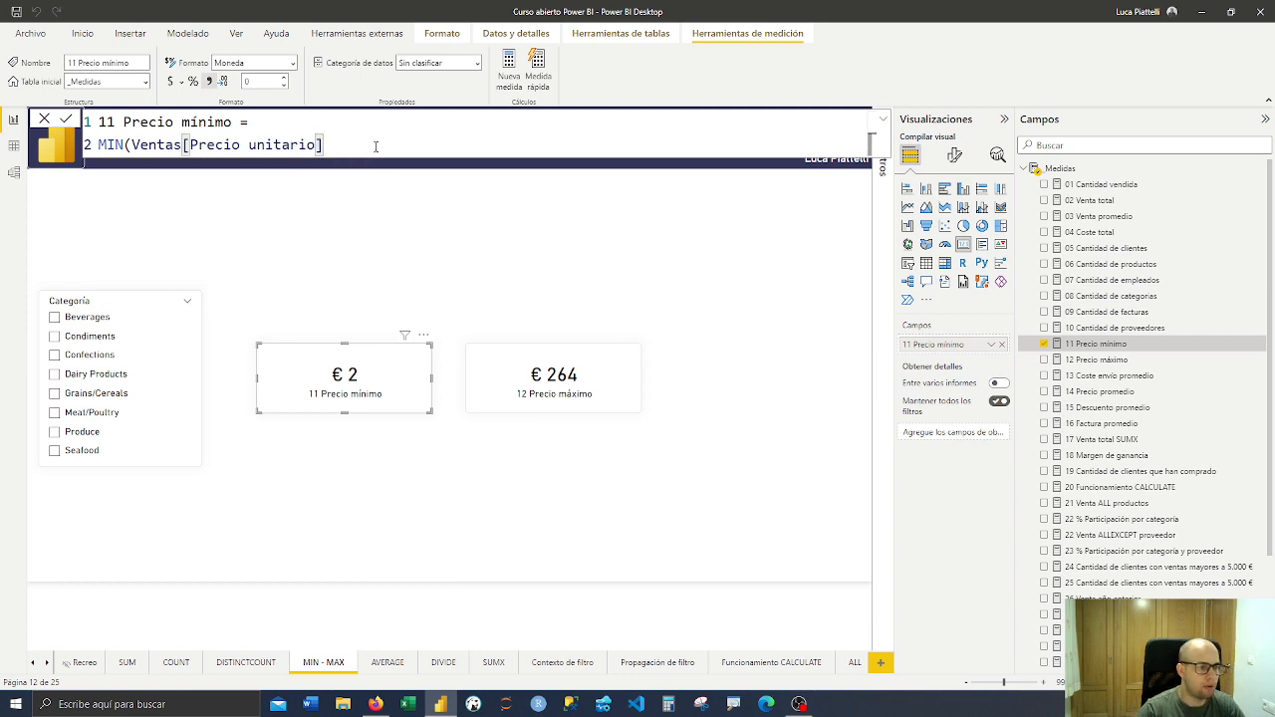
pyautogui.write(')')
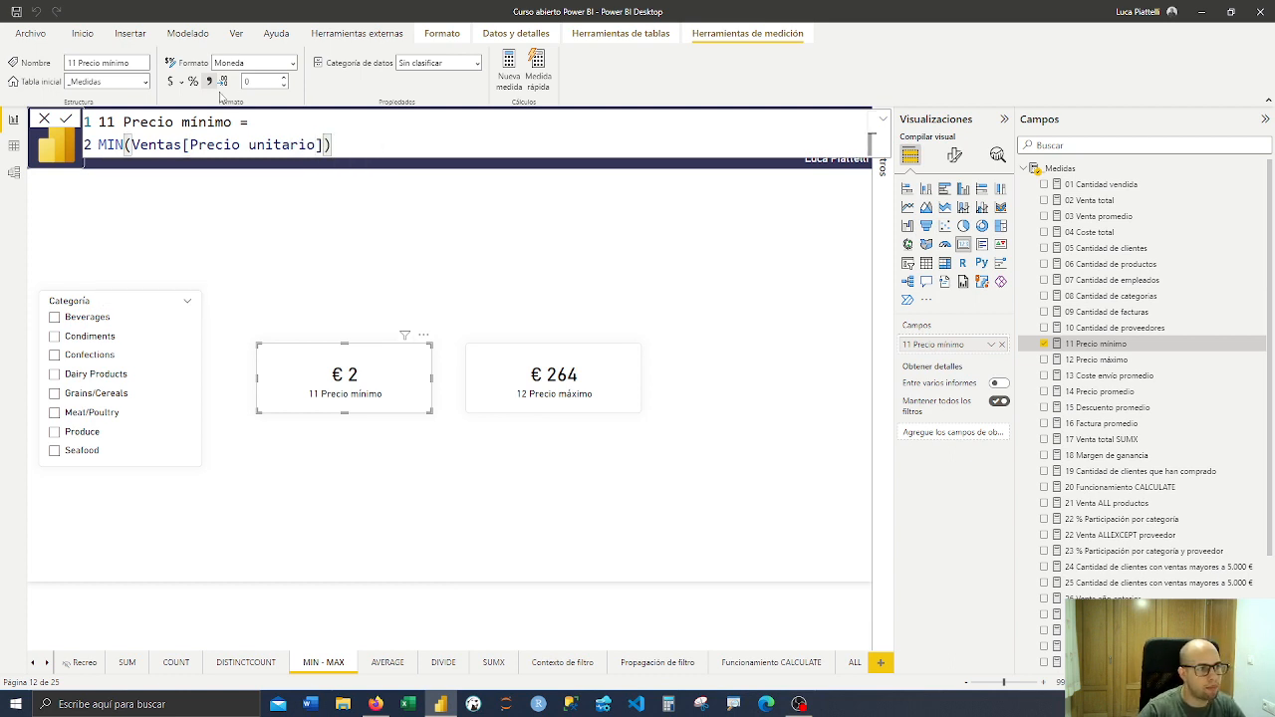
# Highlight the Precio unitario column in the MIN formula and select the 11 Precio mínimo card to examine its result
pyautogui.moveTo(191, 146); pyautogui.dragTo(384, 142)
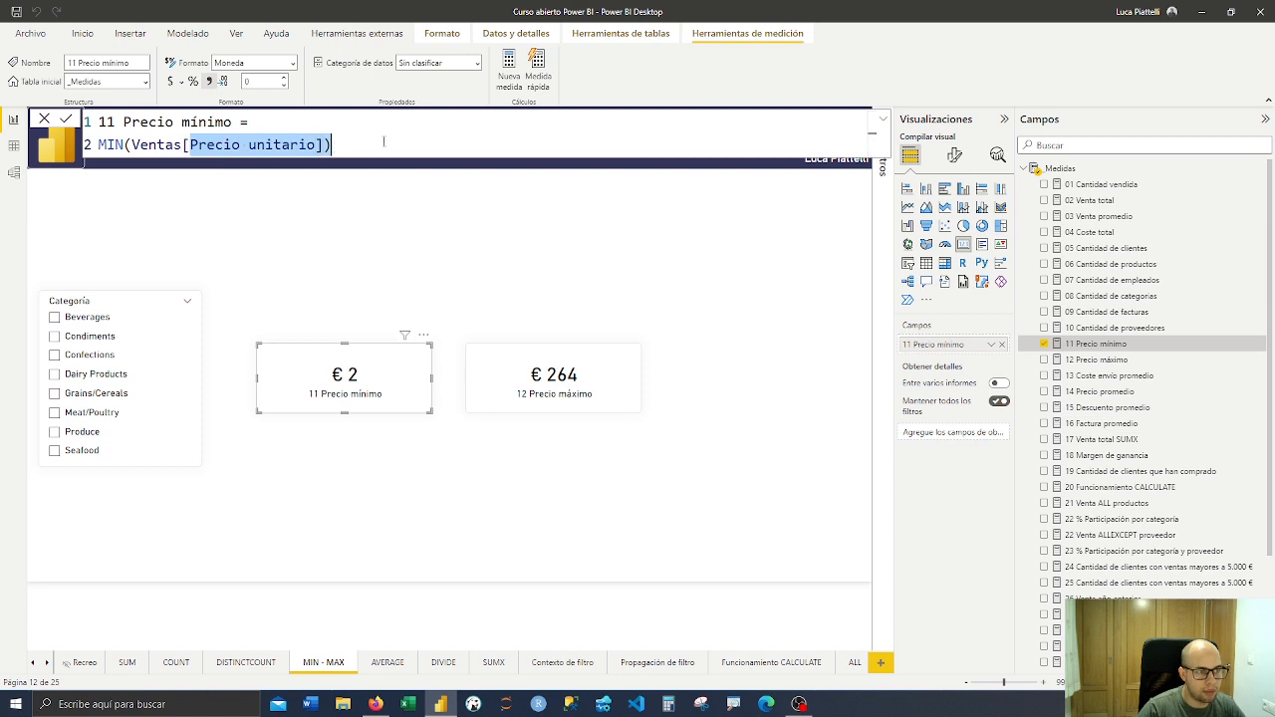
pyautogui.click(384, 142)
pyautogui.click(365, 239)
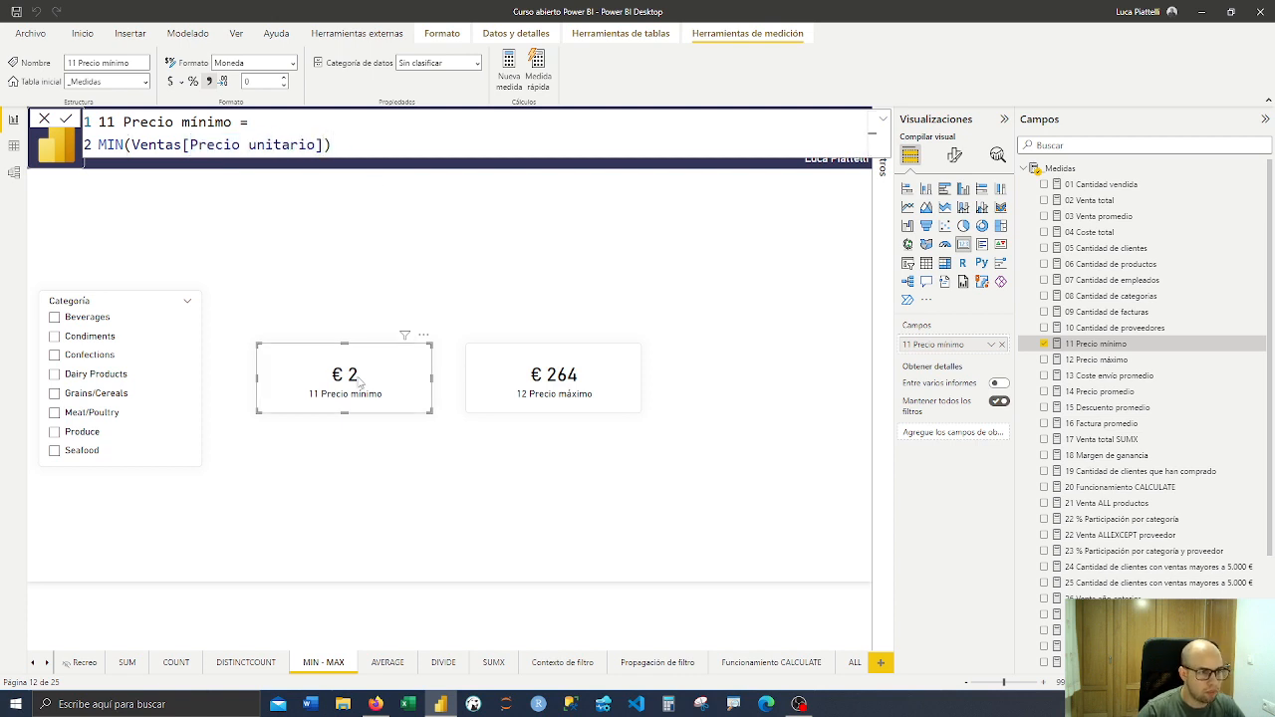
pyautogui.click(394, 390)
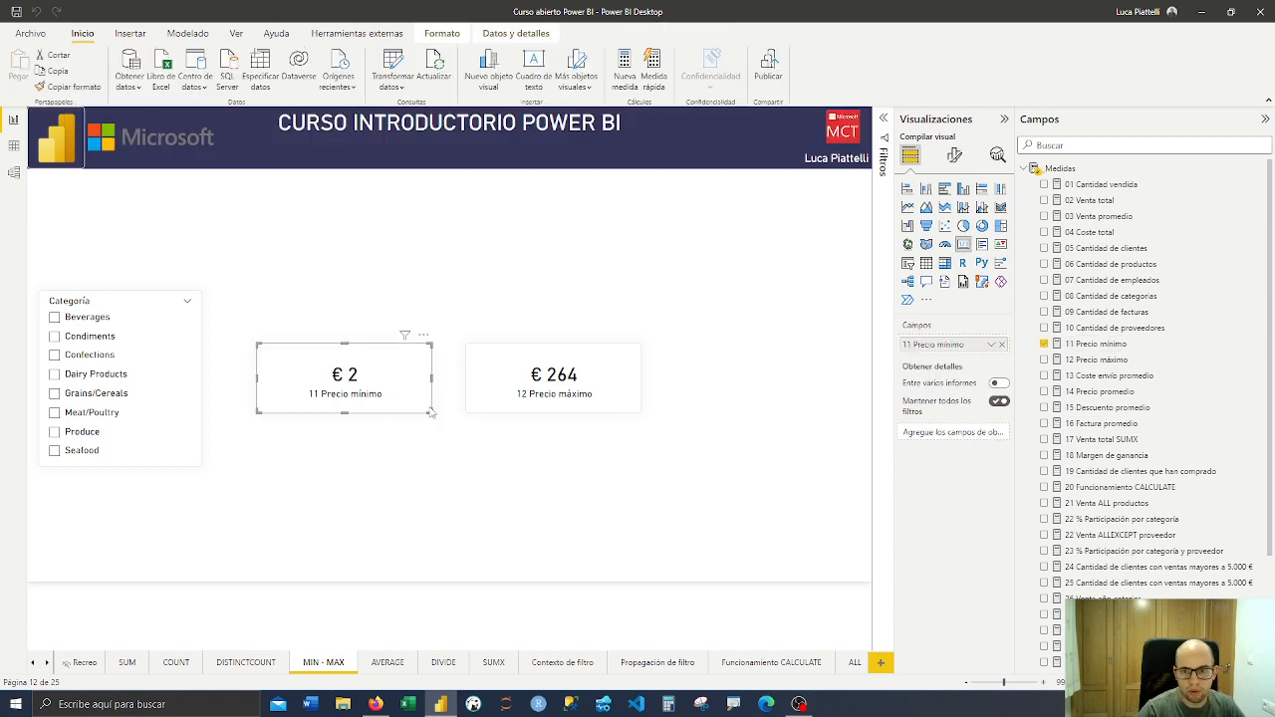
# Change the 11 Precio mínimo formula to MIN([02 Venta total],[04 Coste total]) and apply it
pyautogui.click(1108, 344)
pyautogui.moveTo(332, 145); pyautogui.dragTo(133, 146)
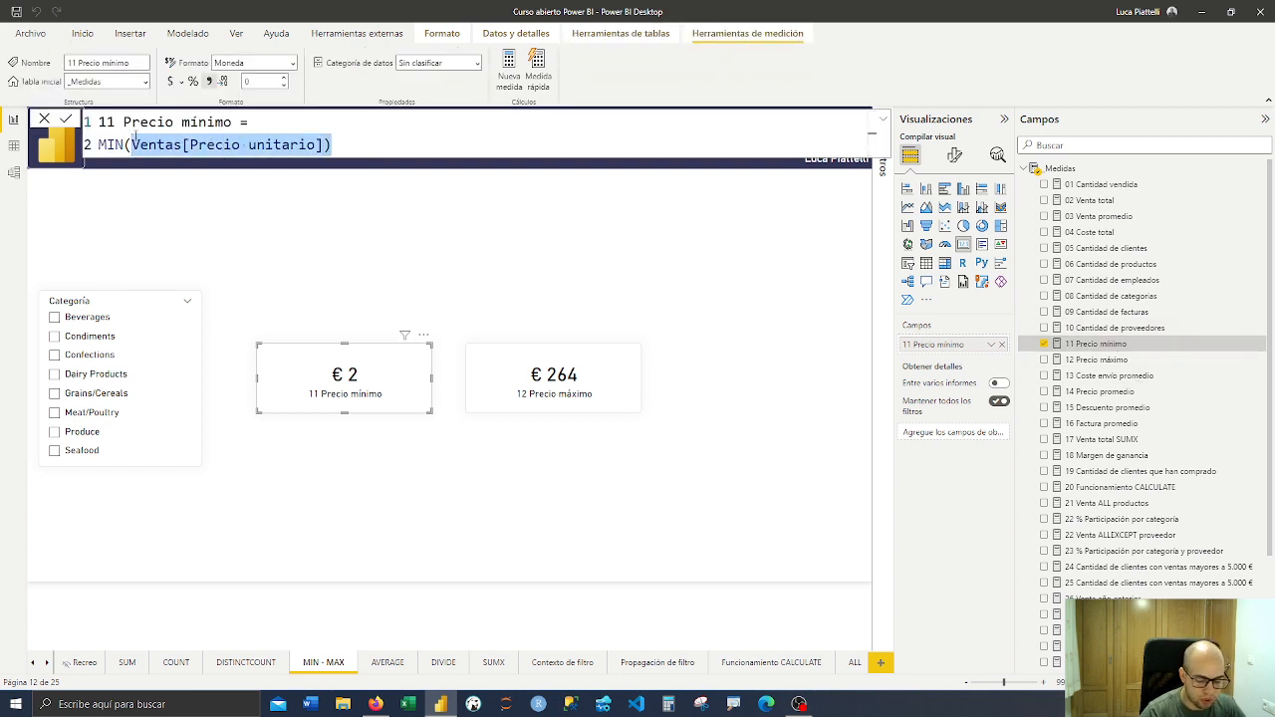
pyautogui.write('v')
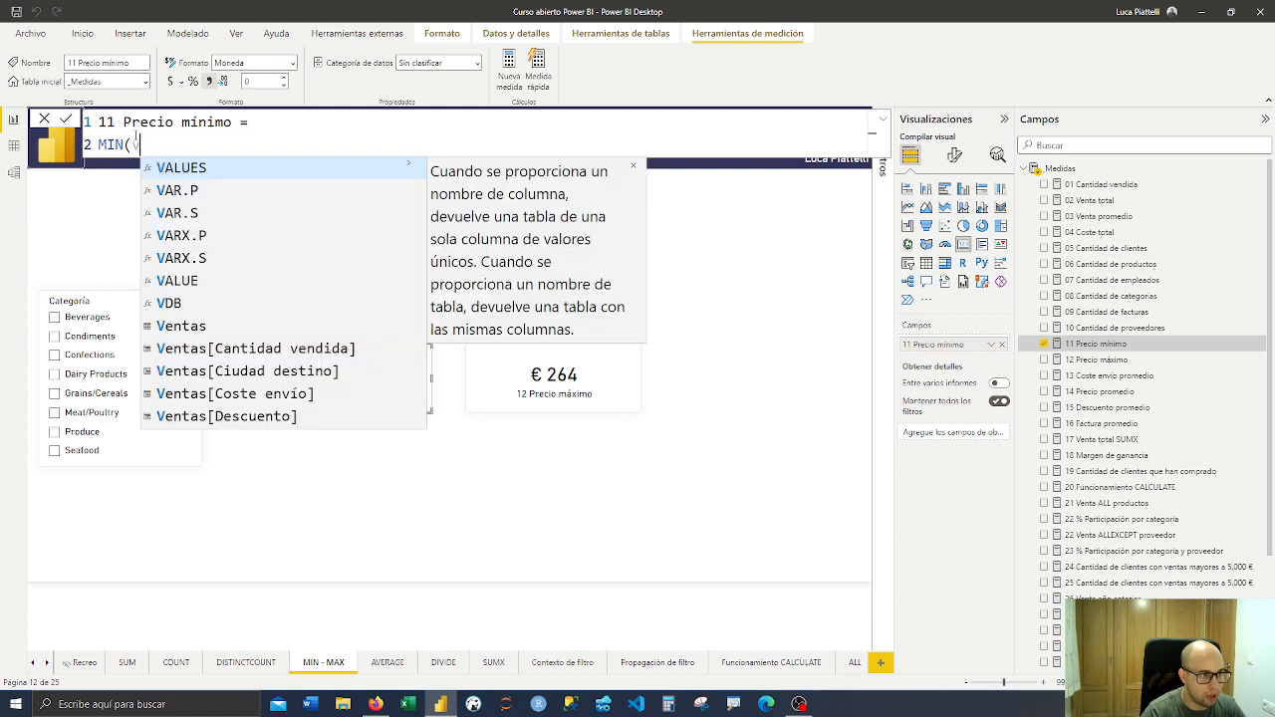
pyautogui.write('entaa')
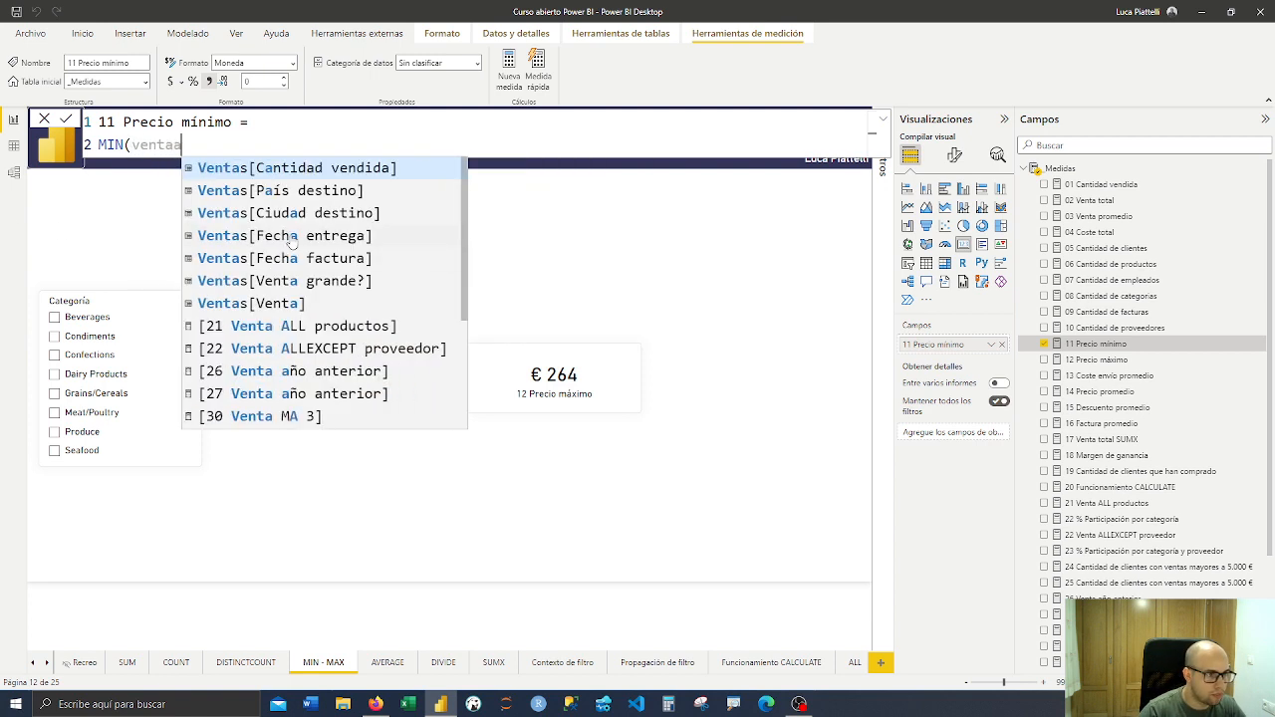
pyautogui.scroll(-1, 283, 260)
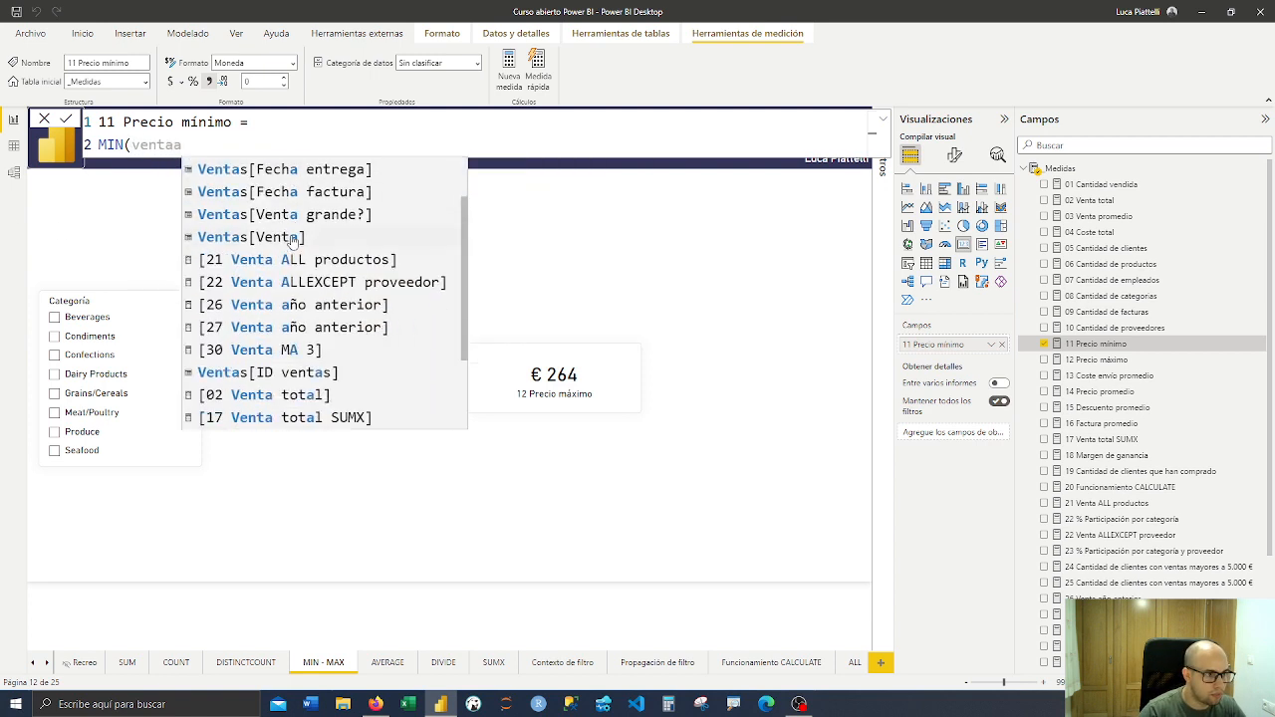
pyautogui.scroll(-1, 304, 327)
pyautogui.click(304, 328)
pyautogui.write(',coste')
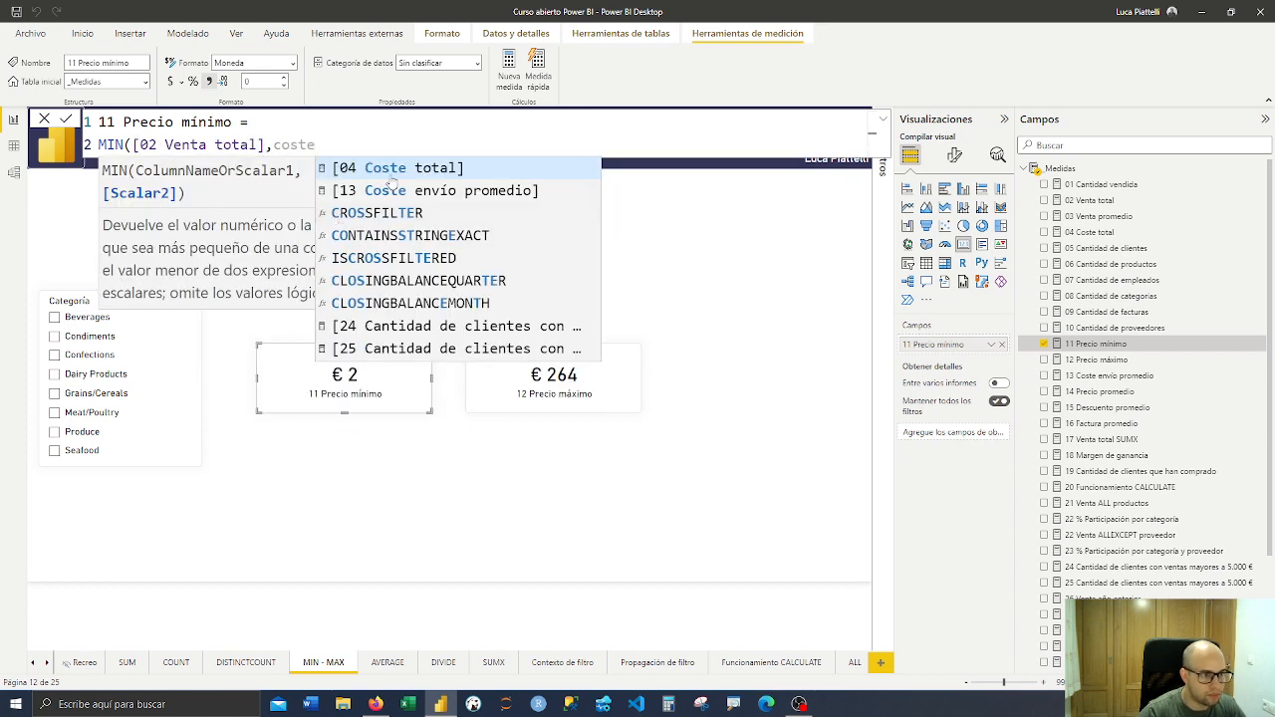
pyautogui.click(394, 179)
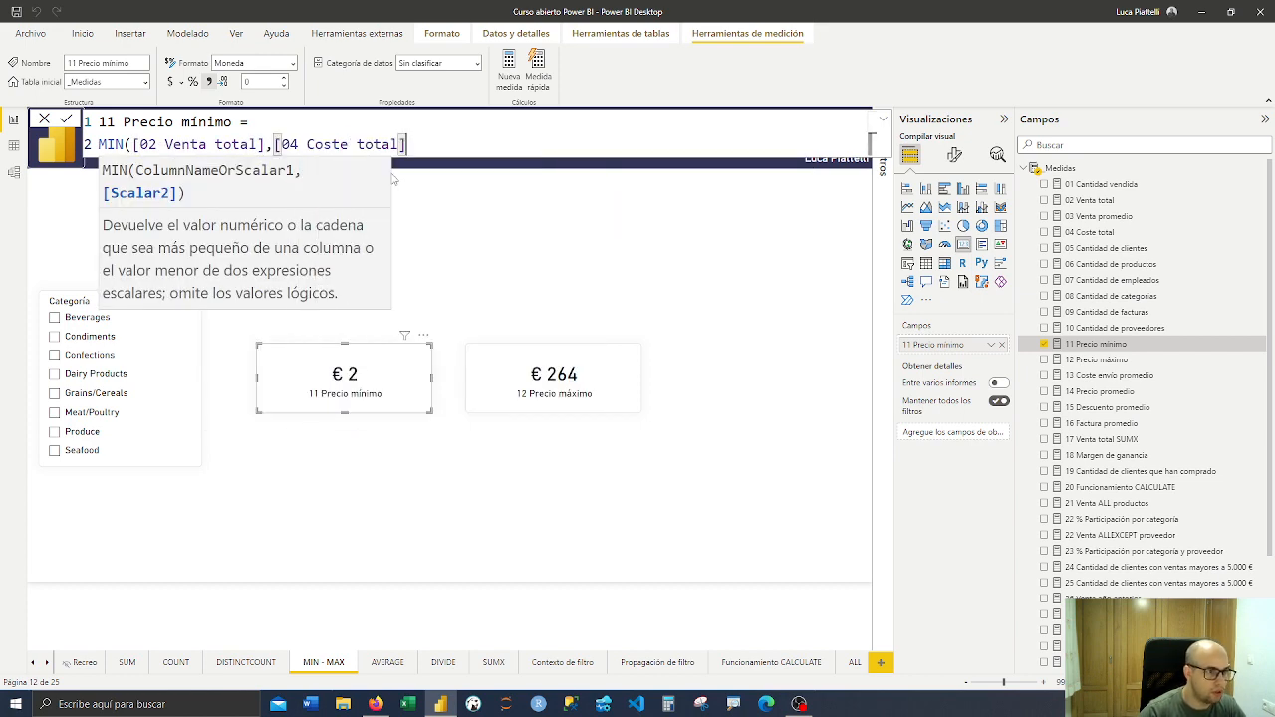
pyautogui.write(')')
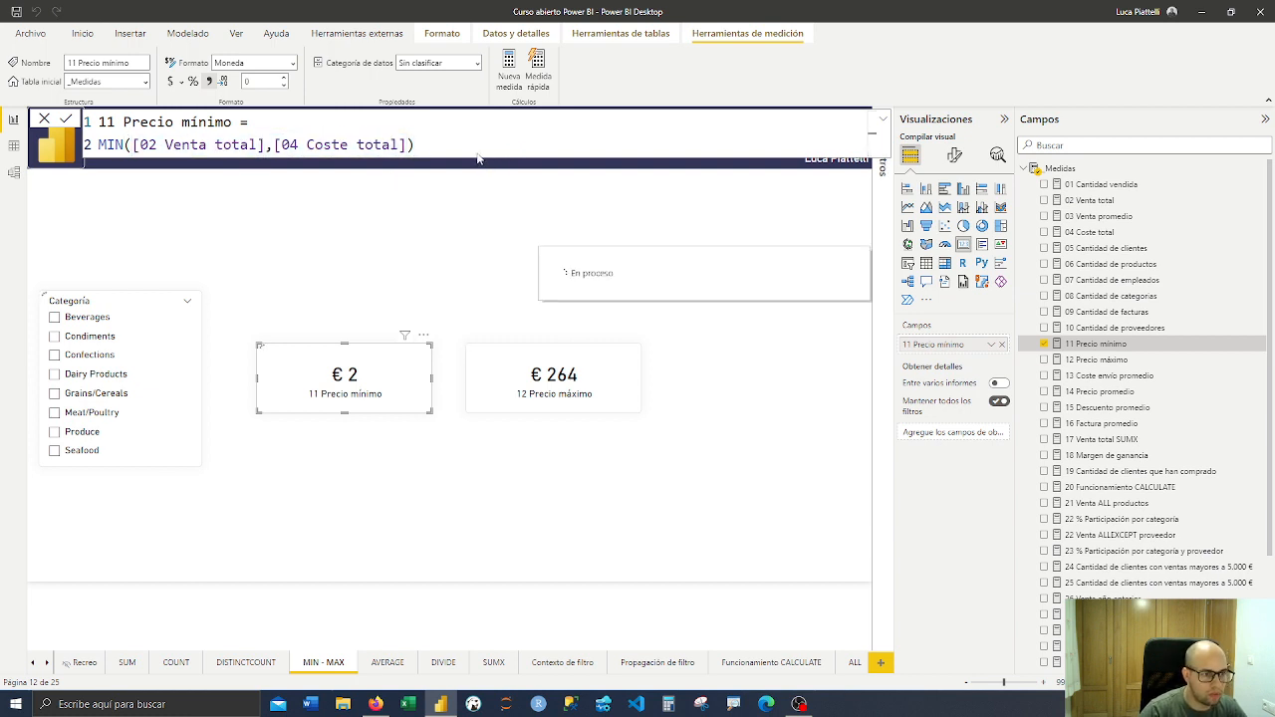
pyautogui.press('Return')
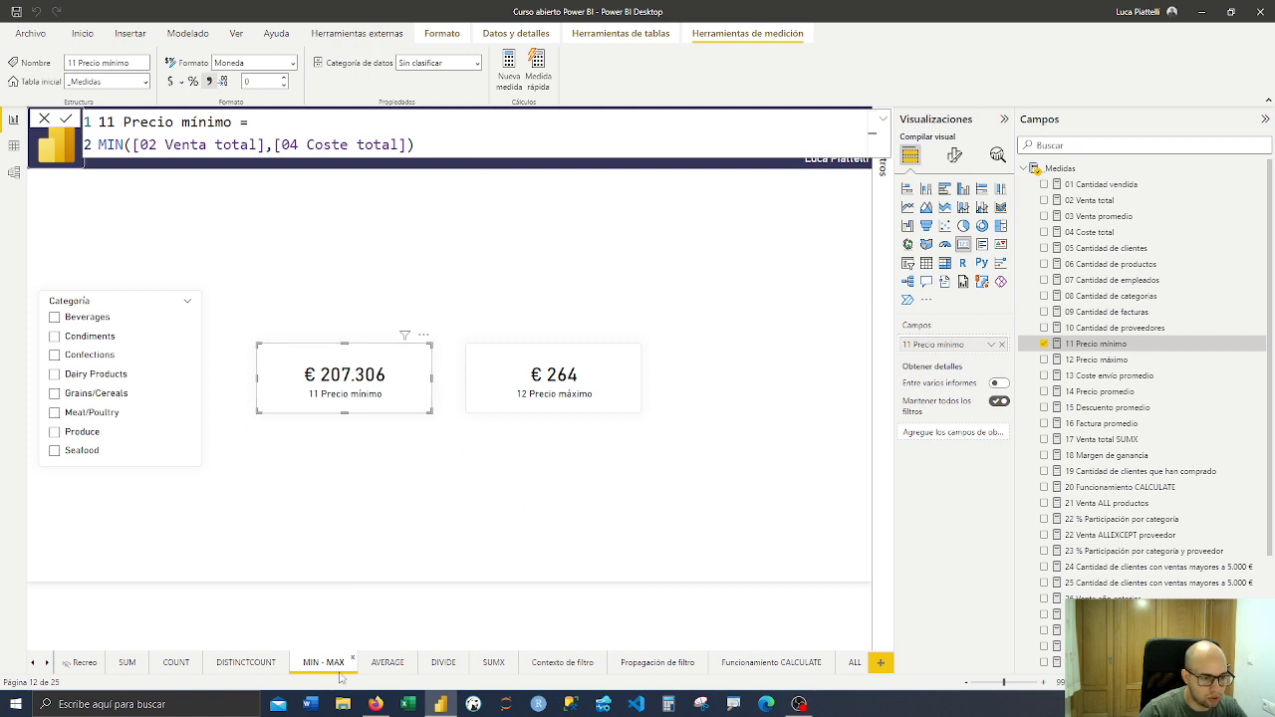
# Compare the 11 Precio mínimo card with the 02 Venta total and 04 Coste total cards on the SUM page
pyautogui.click(128, 665)
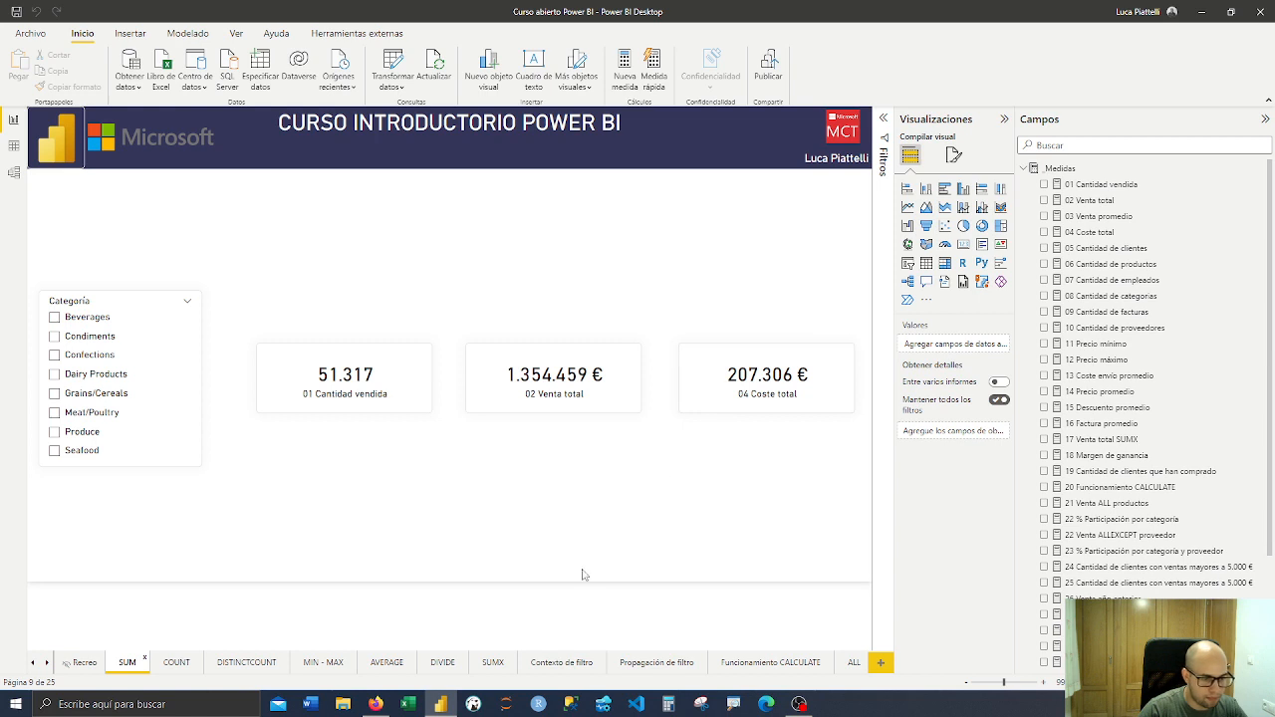
pyautogui.click(325, 663)
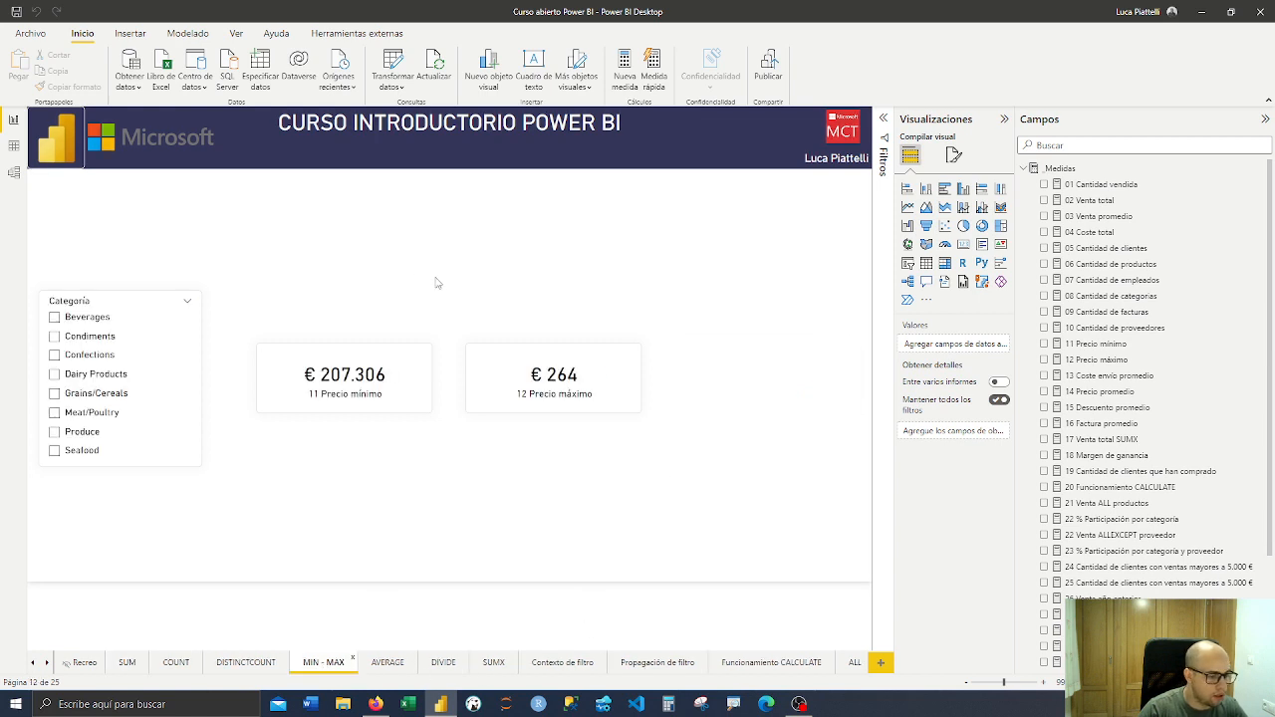
pyautogui.click(426, 375)
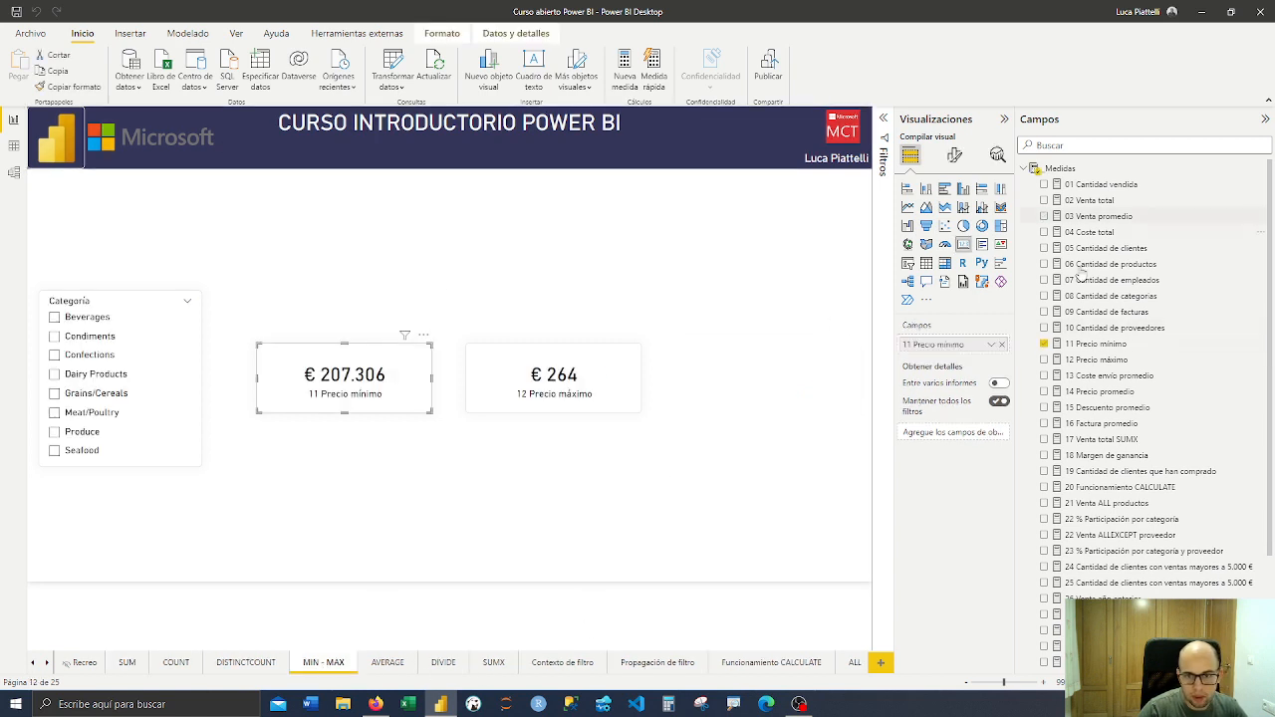
# Change the 11 Precio mínimo formula back to MIN(Ventas[Precio unitario]) and apply it
pyautogui.click(1096, 344)
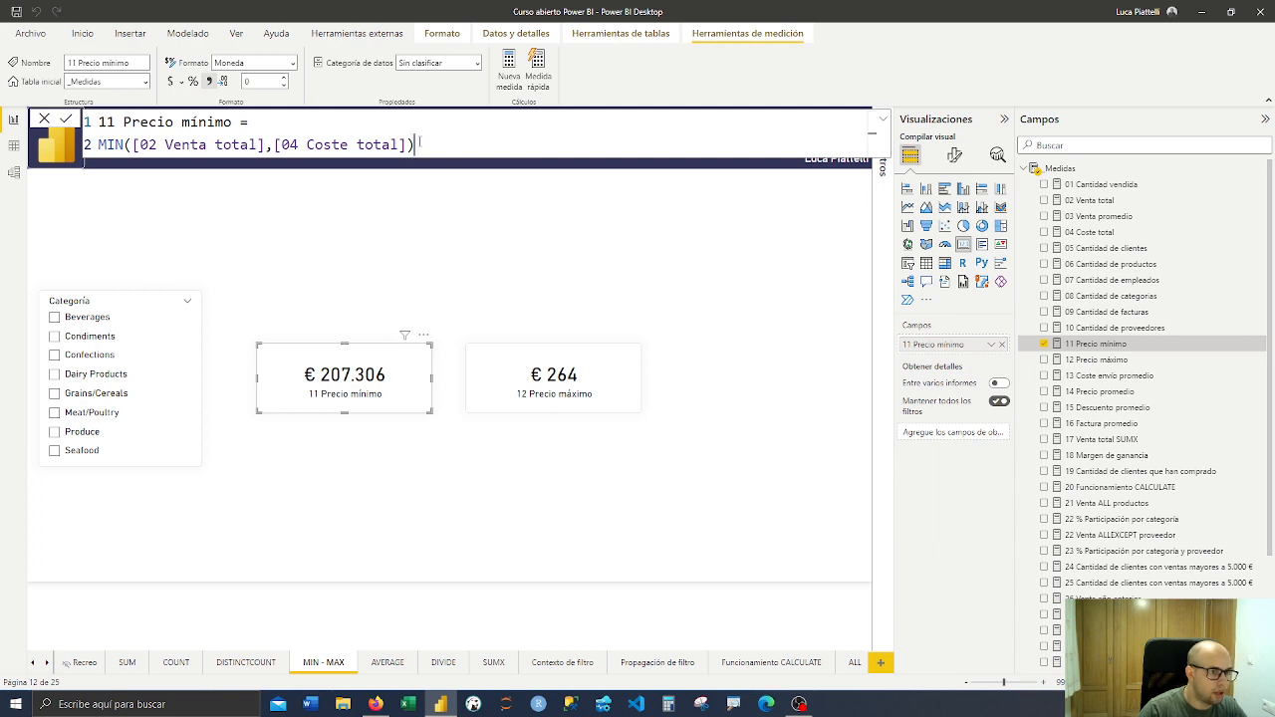
pyautogui.moveTo(419, 144); pyautogui.dragTo(134, 144)
pyautogui.write('precio')
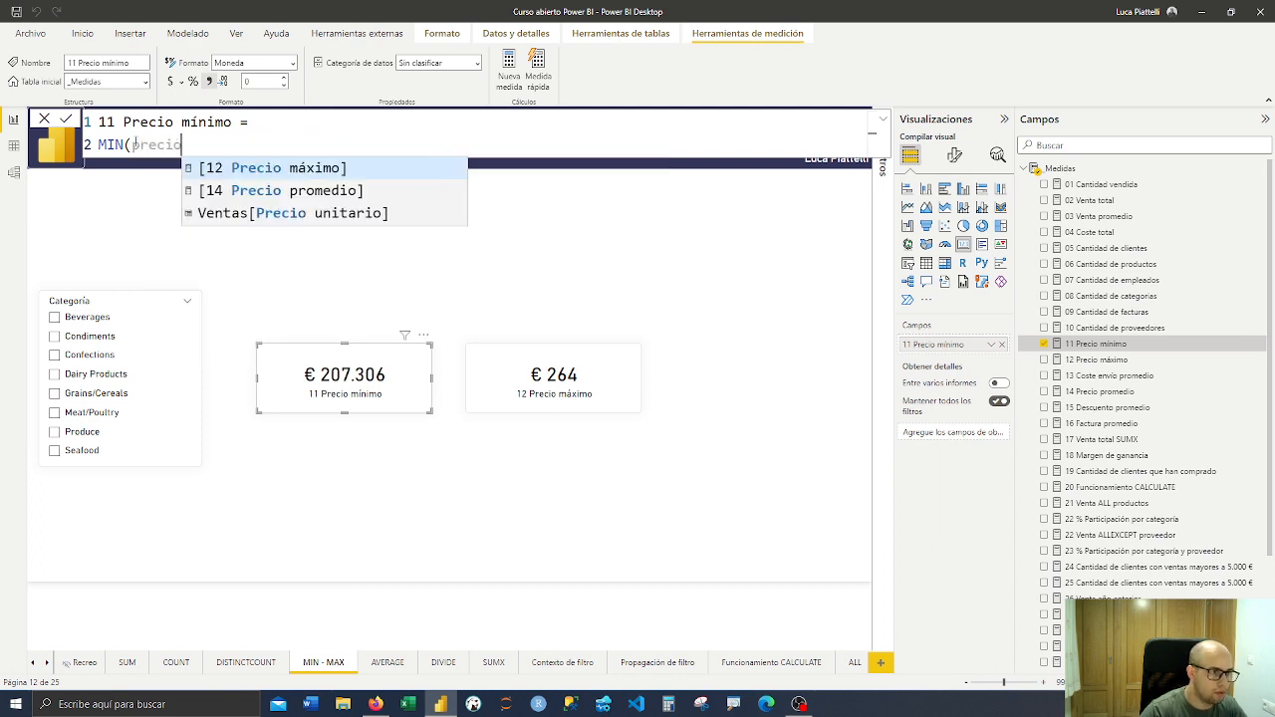
pyautogui.press('Down')
pyautogui.press('Down')
pyautogui.press('Tab')
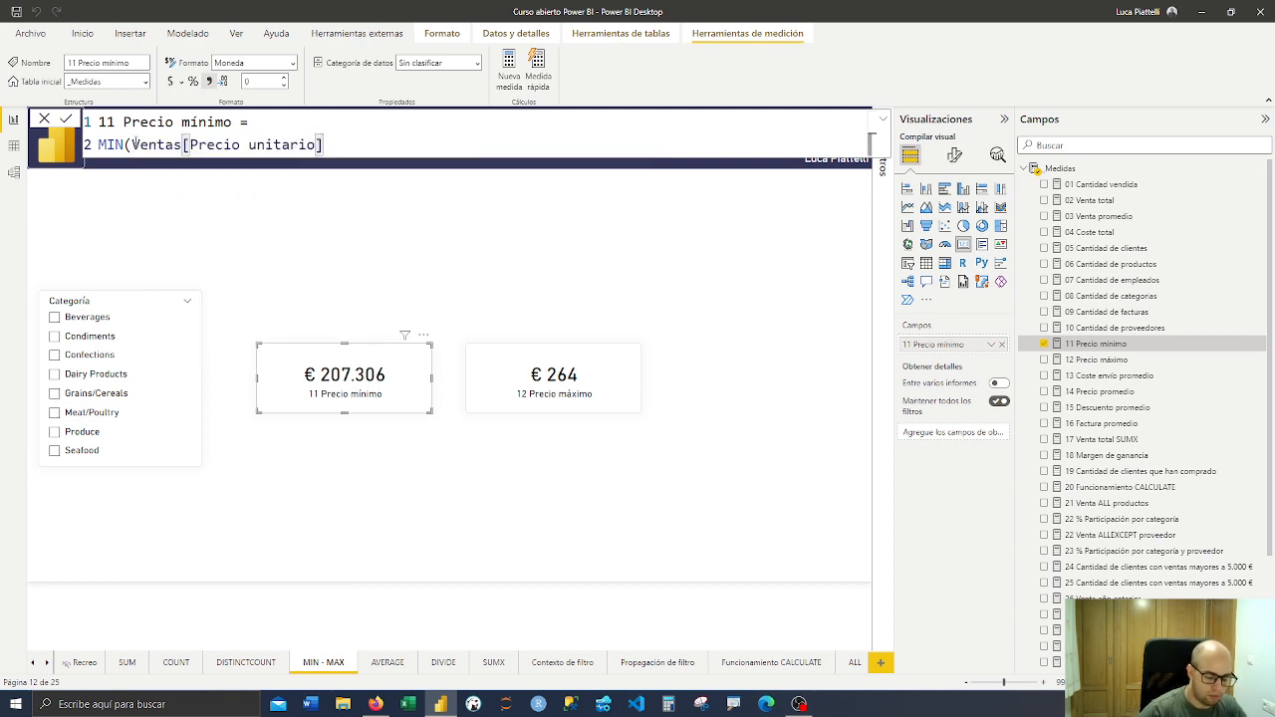
pyautogui.write(')')
pyautogui.doubleClick(140, 145)
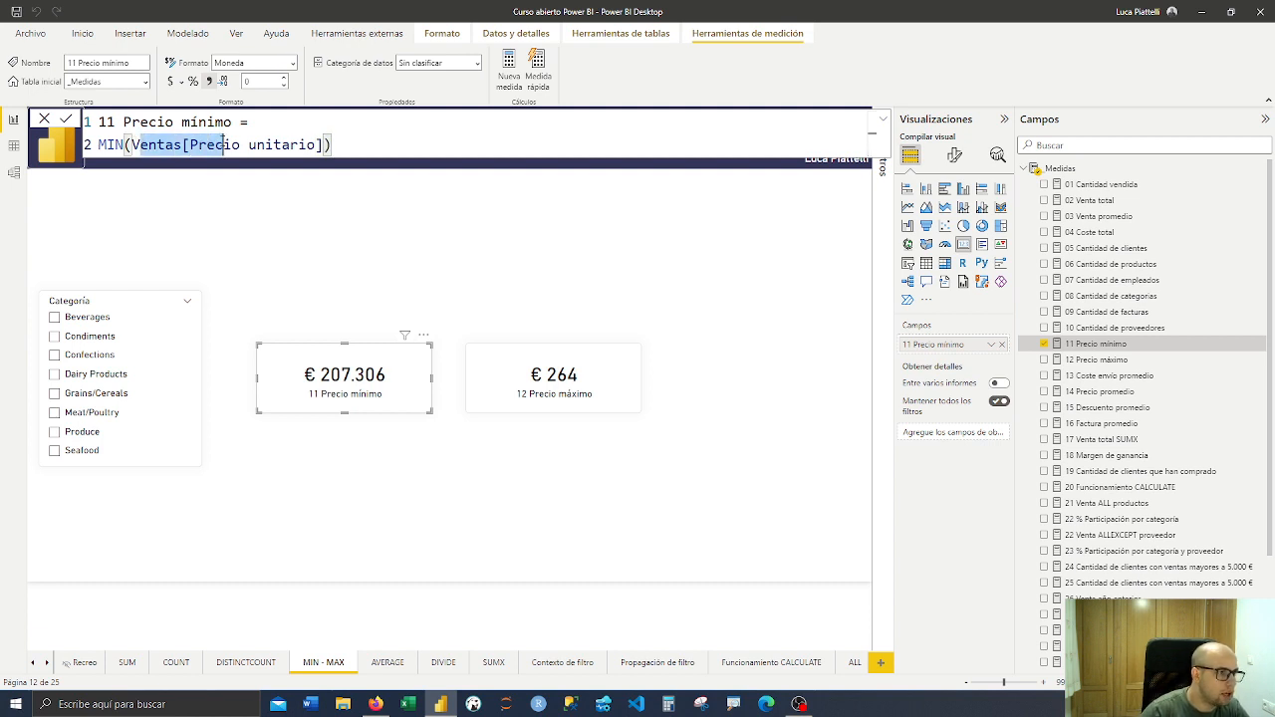
pyautogui.click(452, 140)
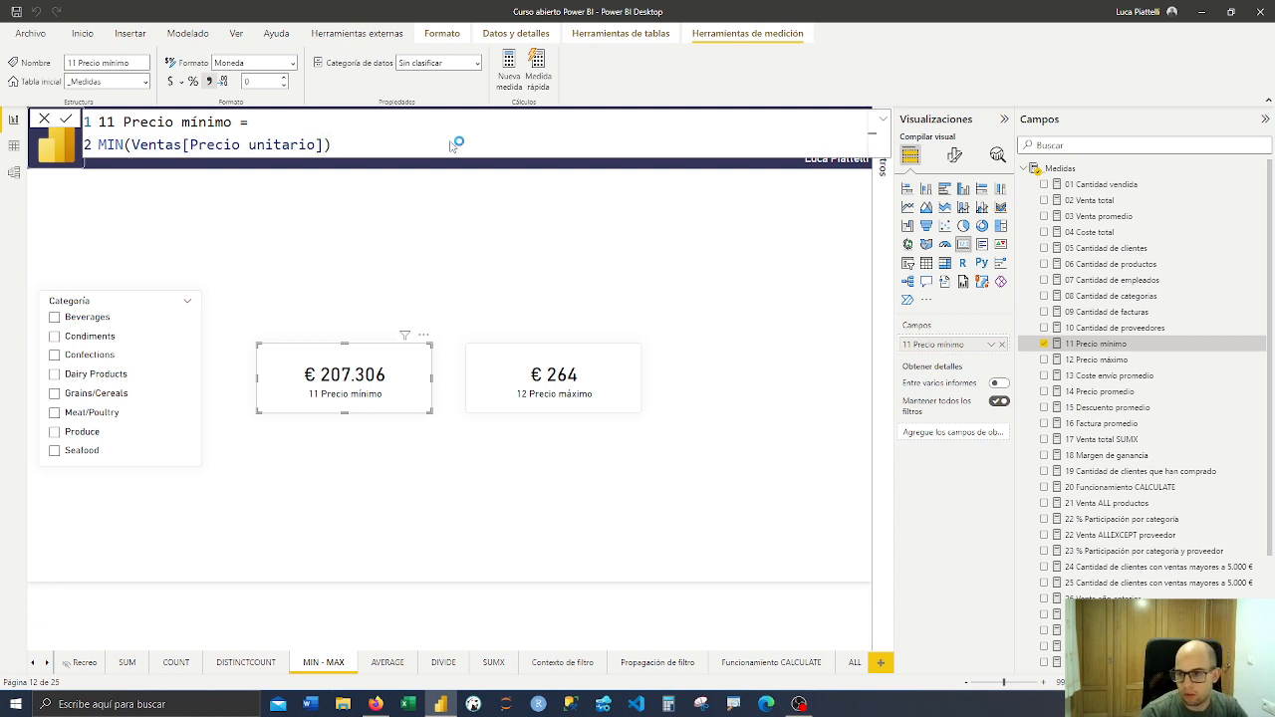
pyautogui.press('Return')
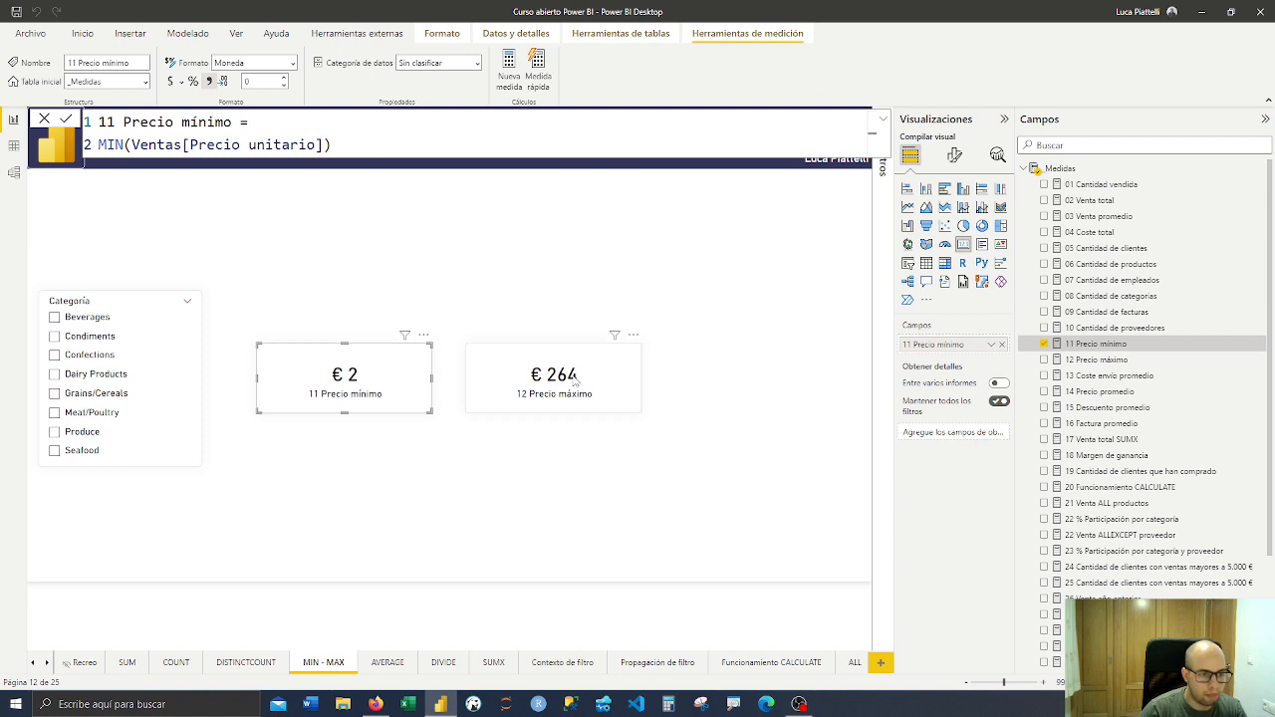
# Apply the € Euro (123 €) currency format to the 11 Precio mínimo and 12 Precio máximo measures, then close the formula editor
pyautogui.click(567, 364)
pyautogui.click(1097, 345)
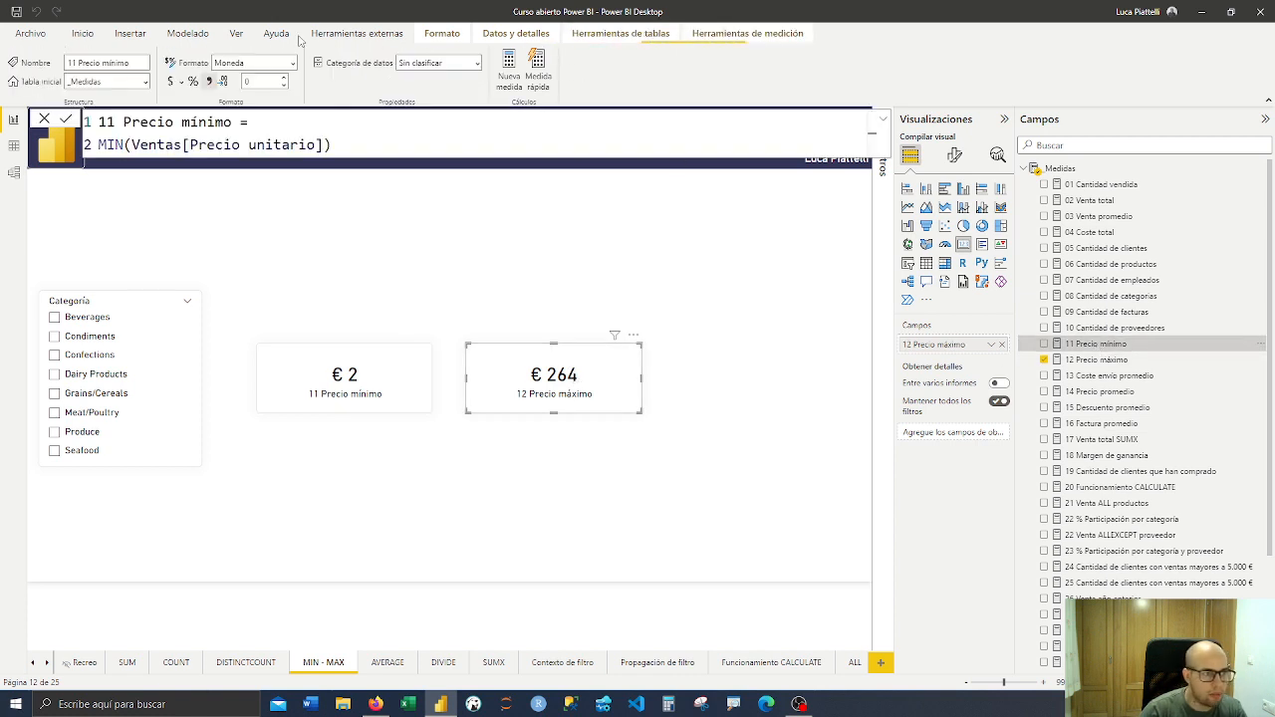
pyautogui.click(185, 82)
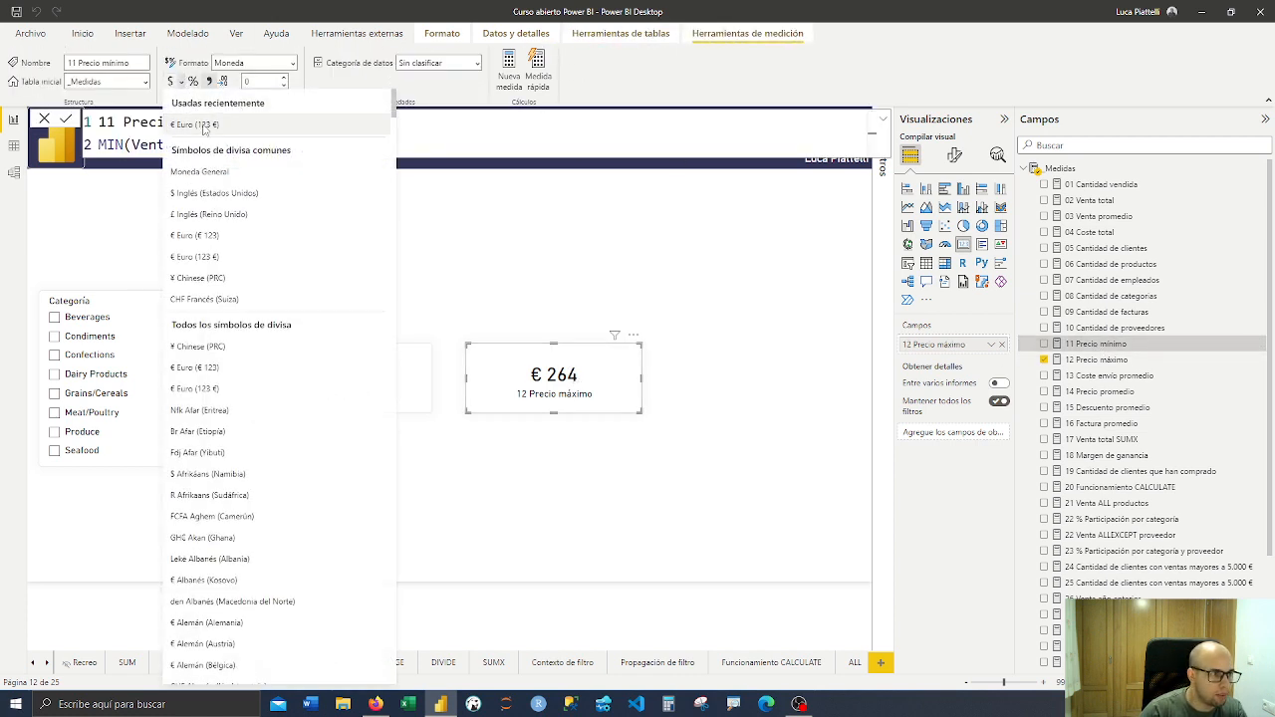
pyautogui.click(204, 121)
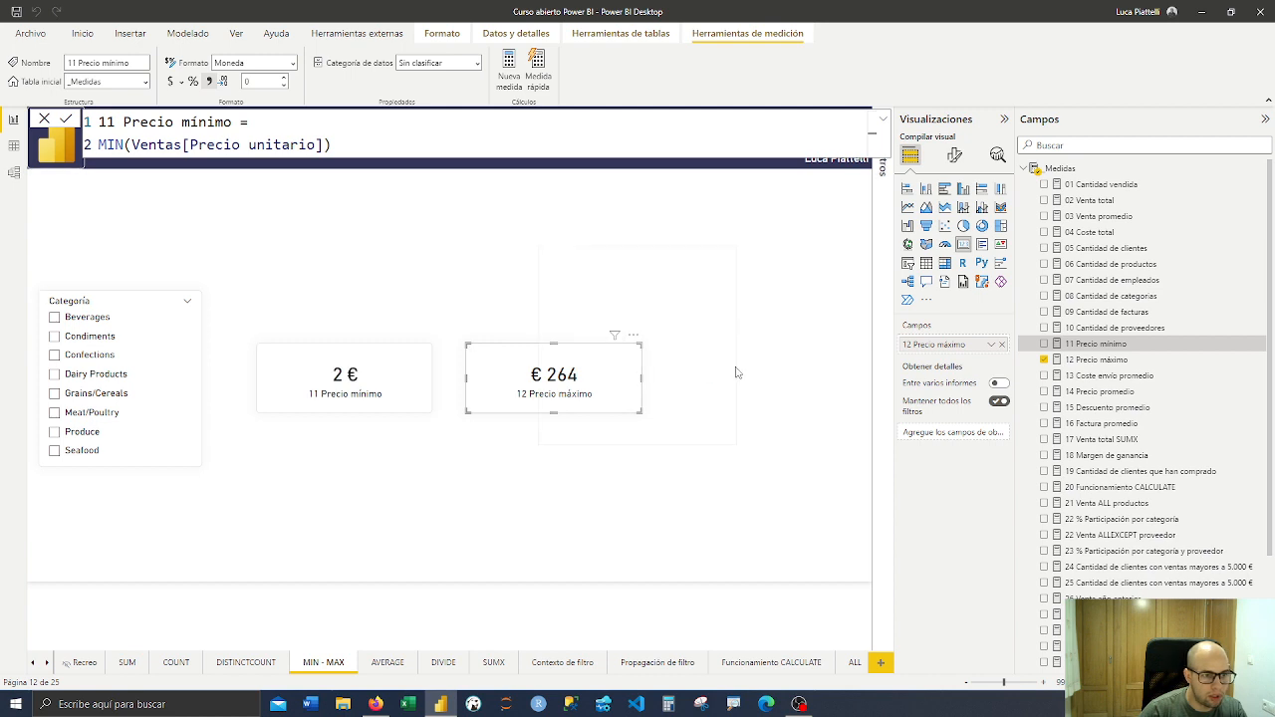
pyautogui.click(1104, 359)
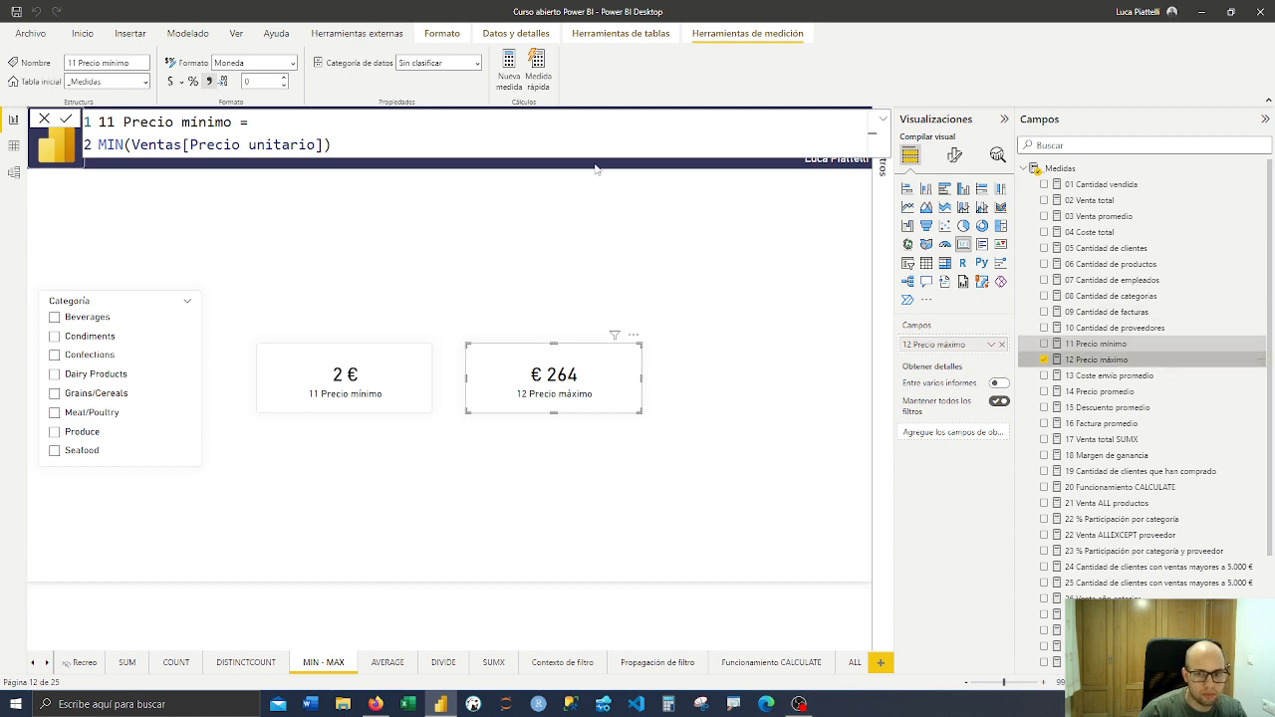
pyautogui.click(181, 82)
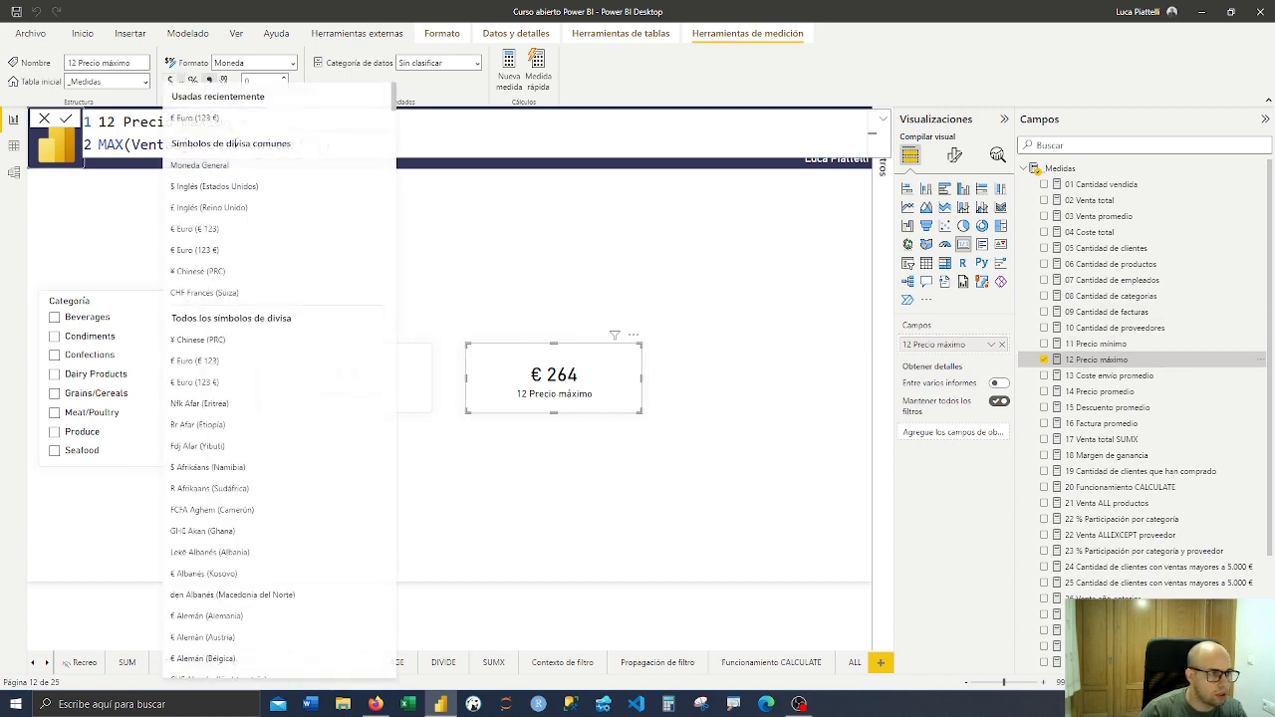
pyautogui.click(212, 128)
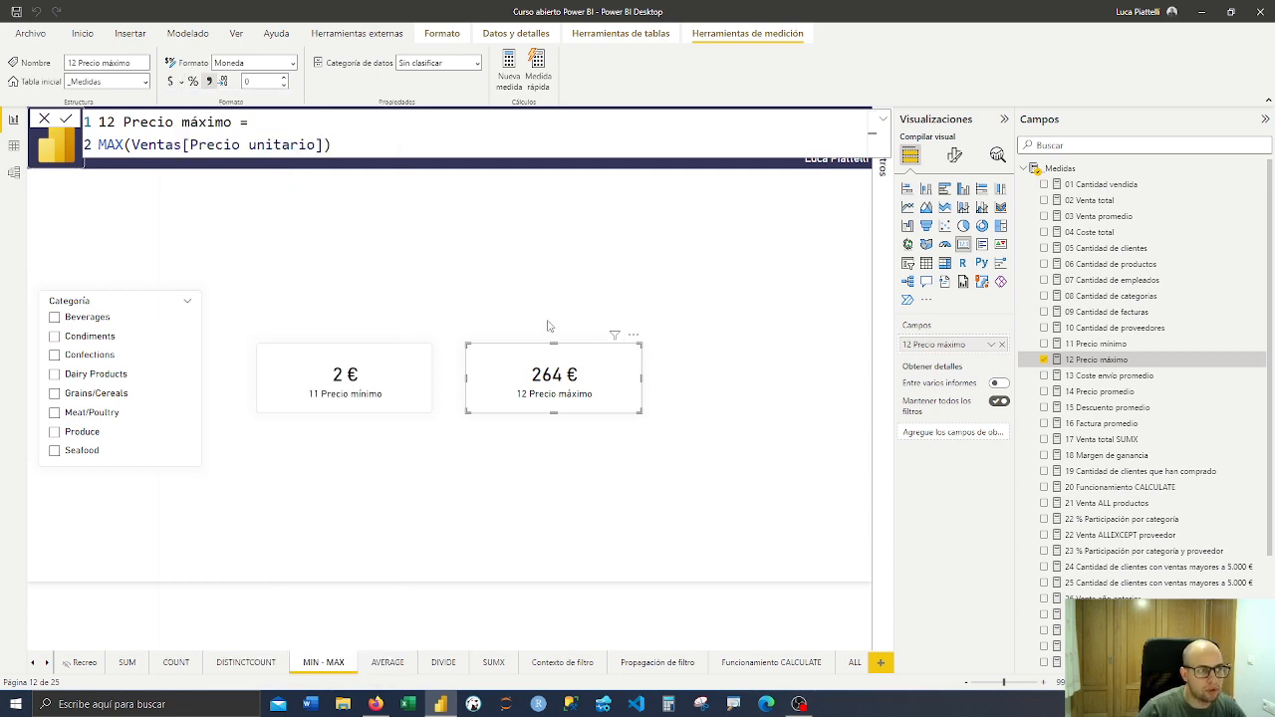
pyautogui.moveTo(352, 151); pyautogui.dragTo(419, 172)
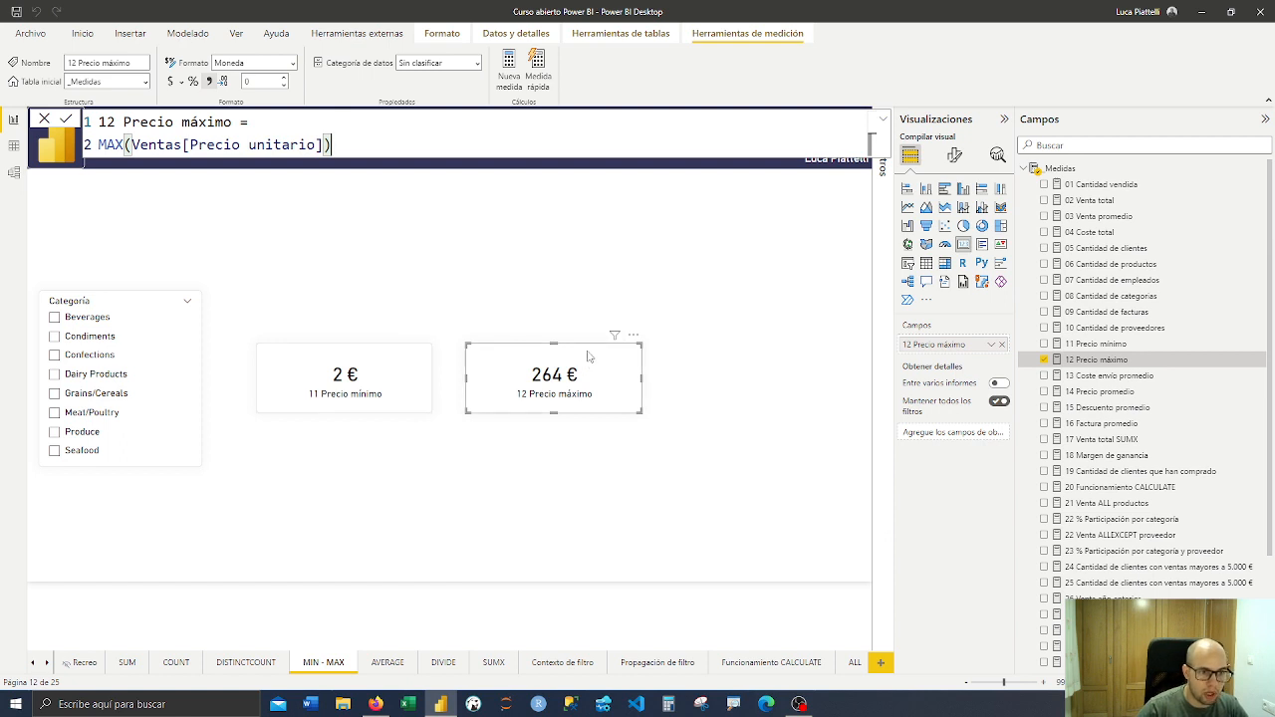
pyautogui.click(45, 119)
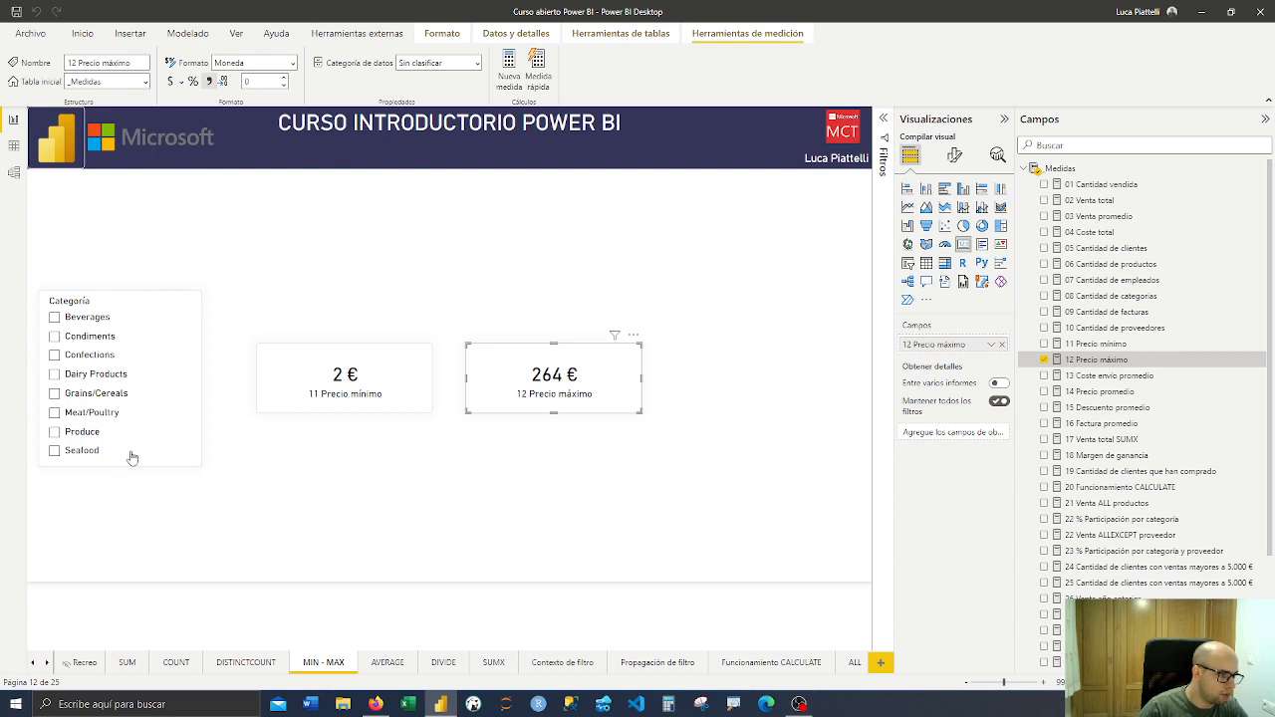
# Filter the minimum and maximum price cards by Seafood, Dairy Products, Confections and Beverages in turn, then clear the category filter
pyautogui.click(84, 458)
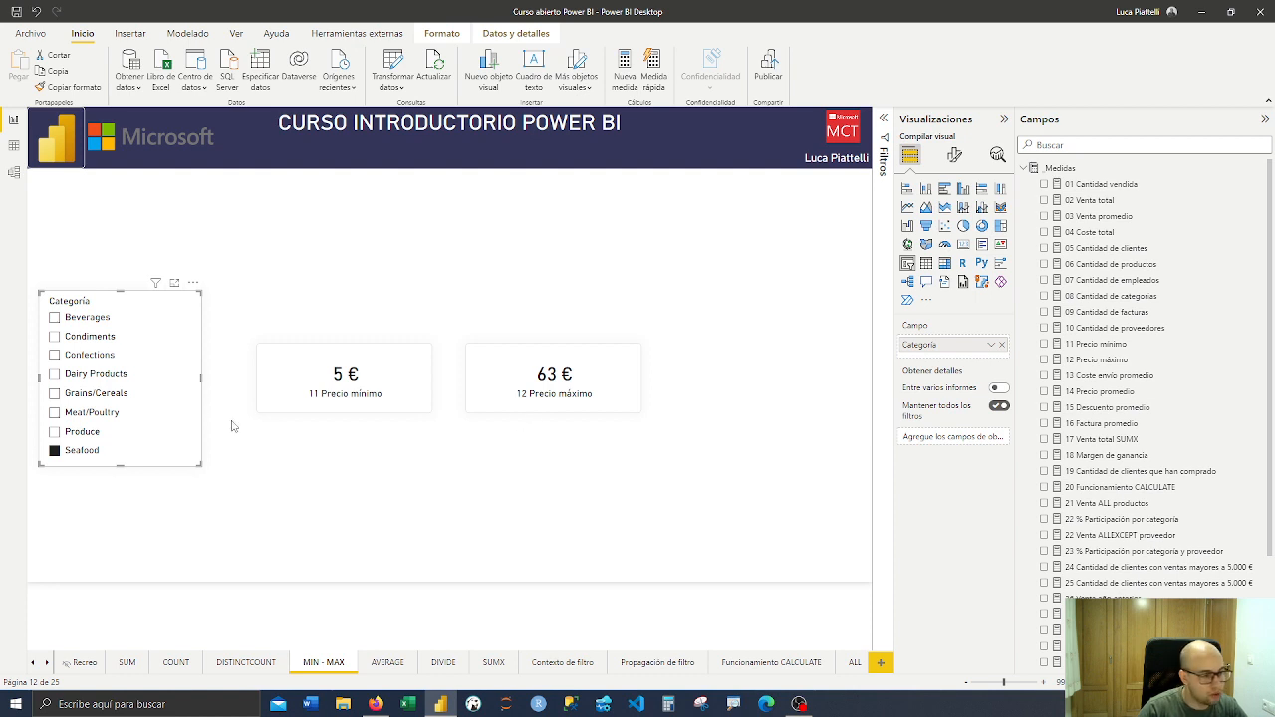
pyautogui.click(103, 376)
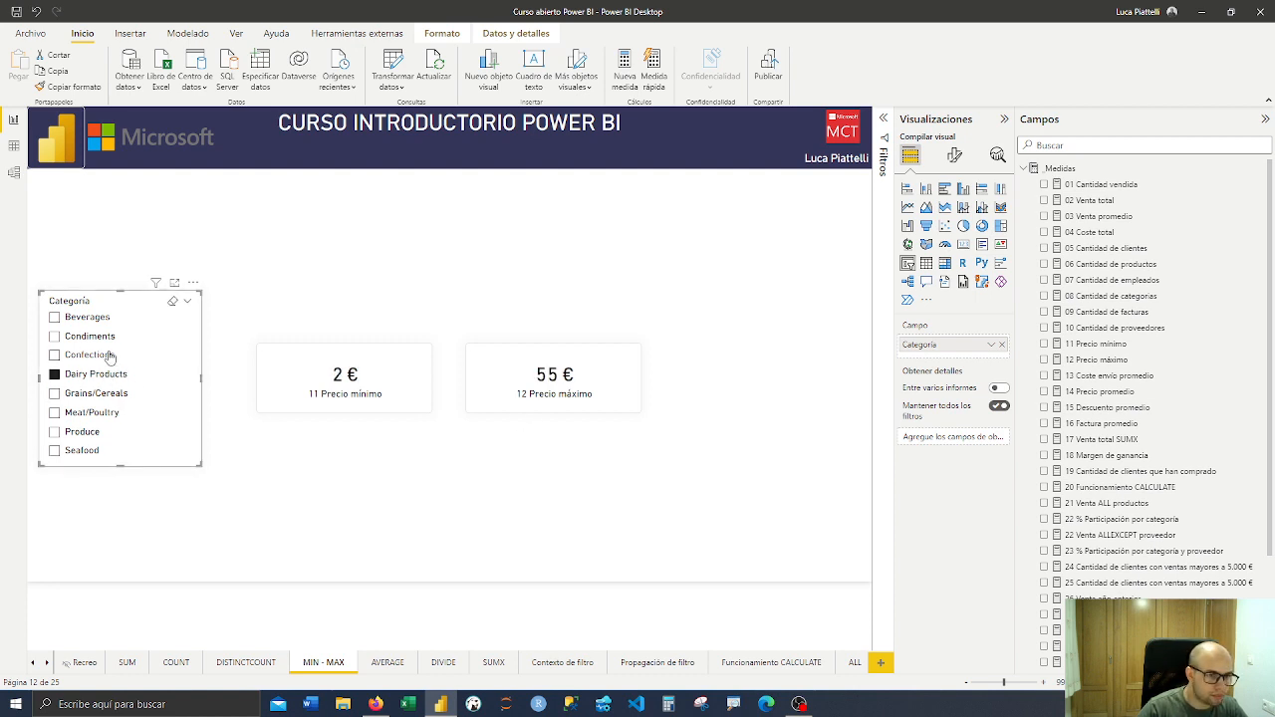
pyautogui.click(105, 355)
pyautogui.click(101, 324)
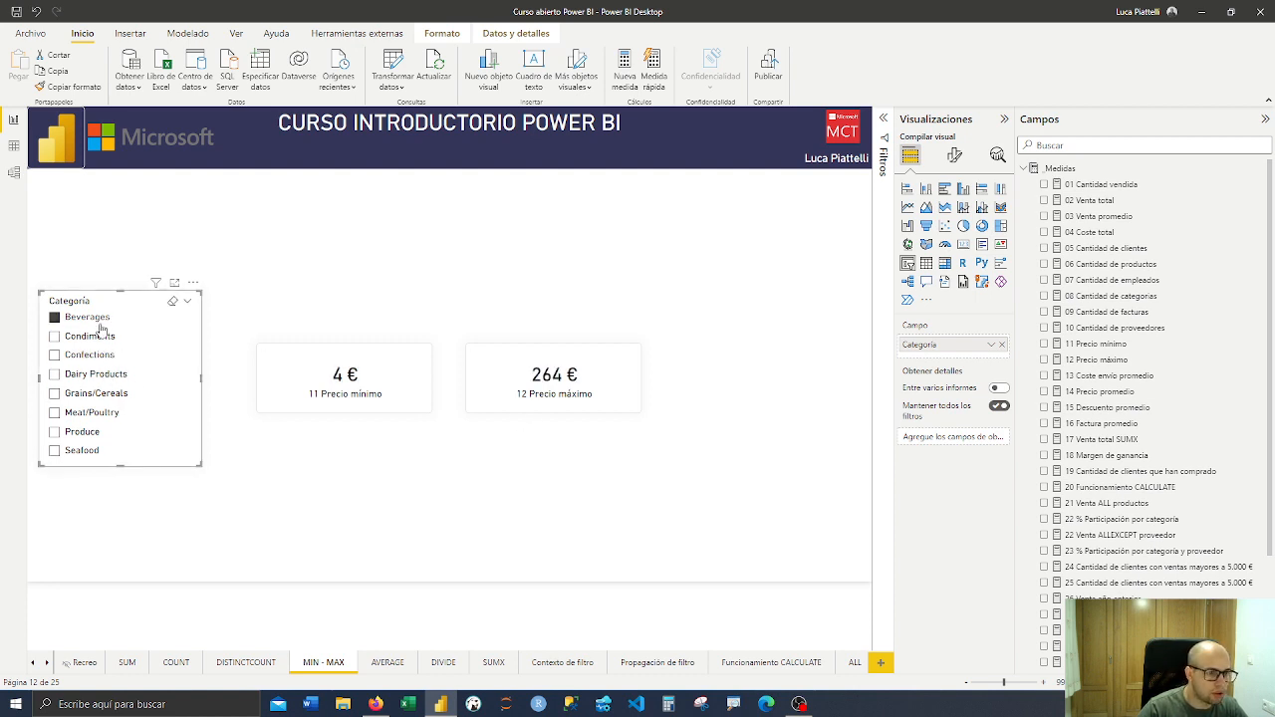
pyautogui.click(101, 324)
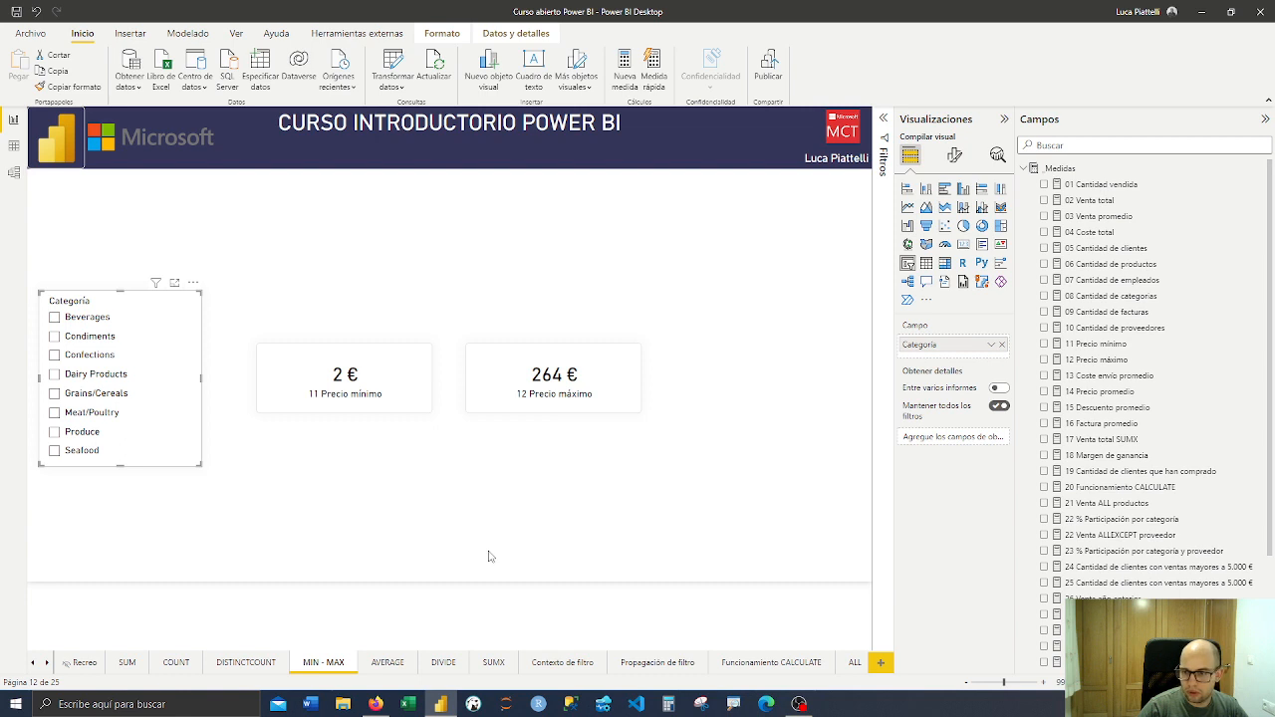
# Open the AVERAGE page and examine the AVERAGE function and Ventas[Coste envío] argument in the 13 Coste envío promedio formula
pyautogui.click(390, 662)
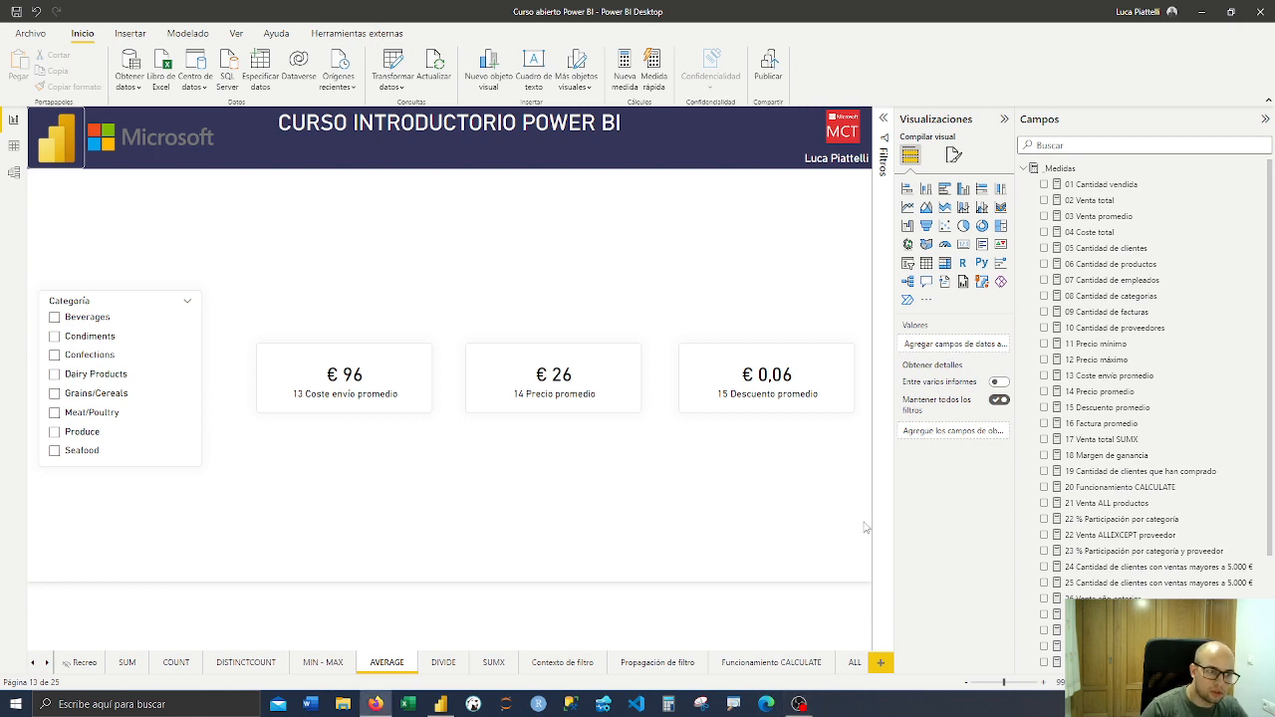
pyautogui.click(397, 384)
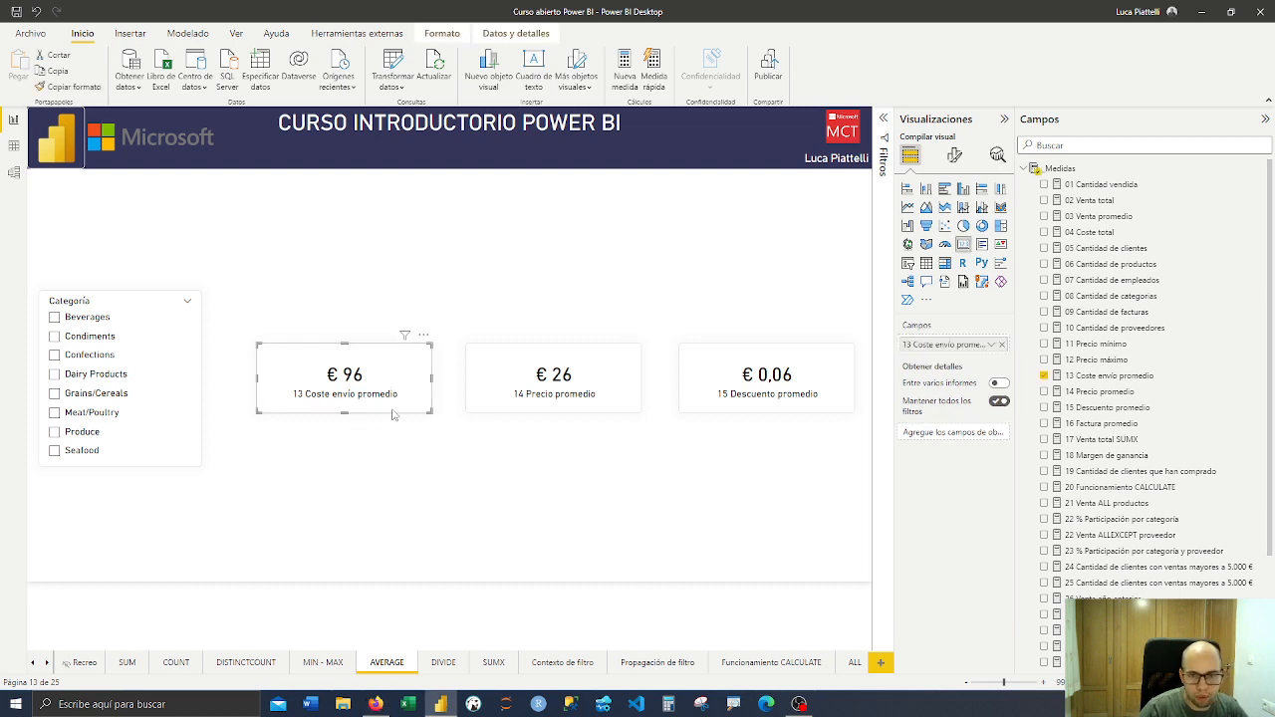
pyautogui.click(1109, 377)
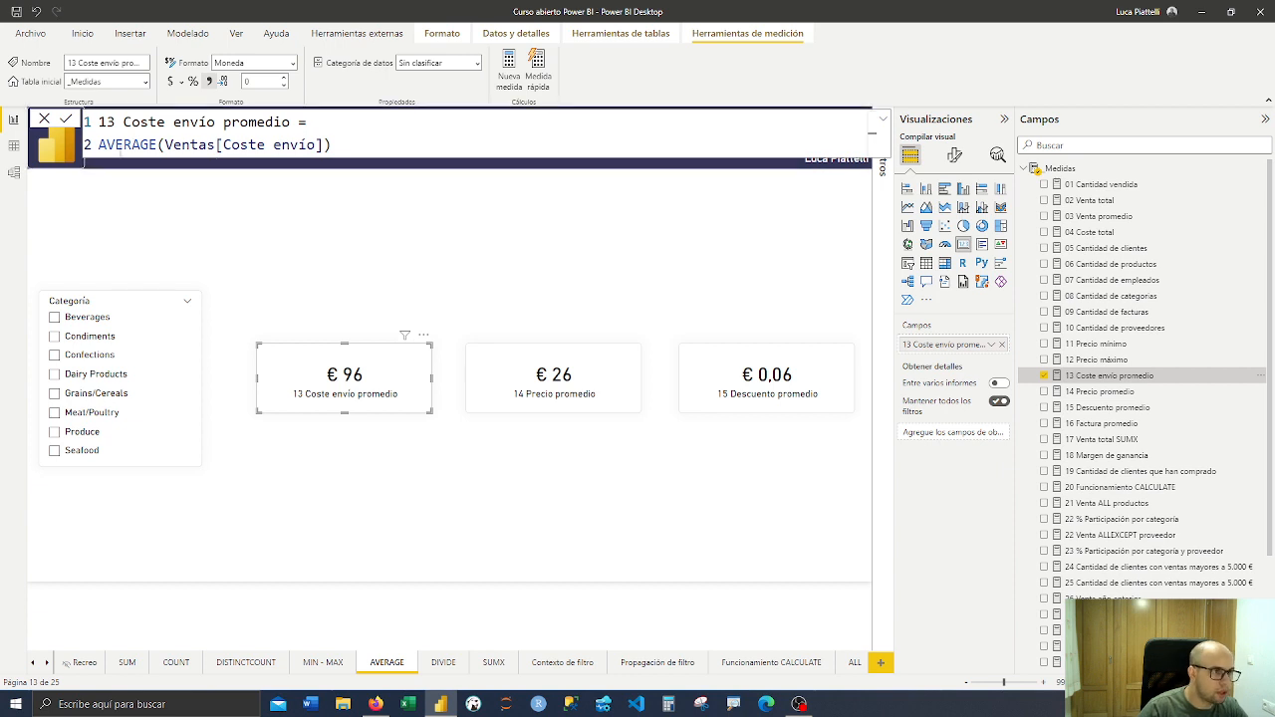
pyautogui.moveTo(98, 145); pyautogui.dragTo(158, 144)
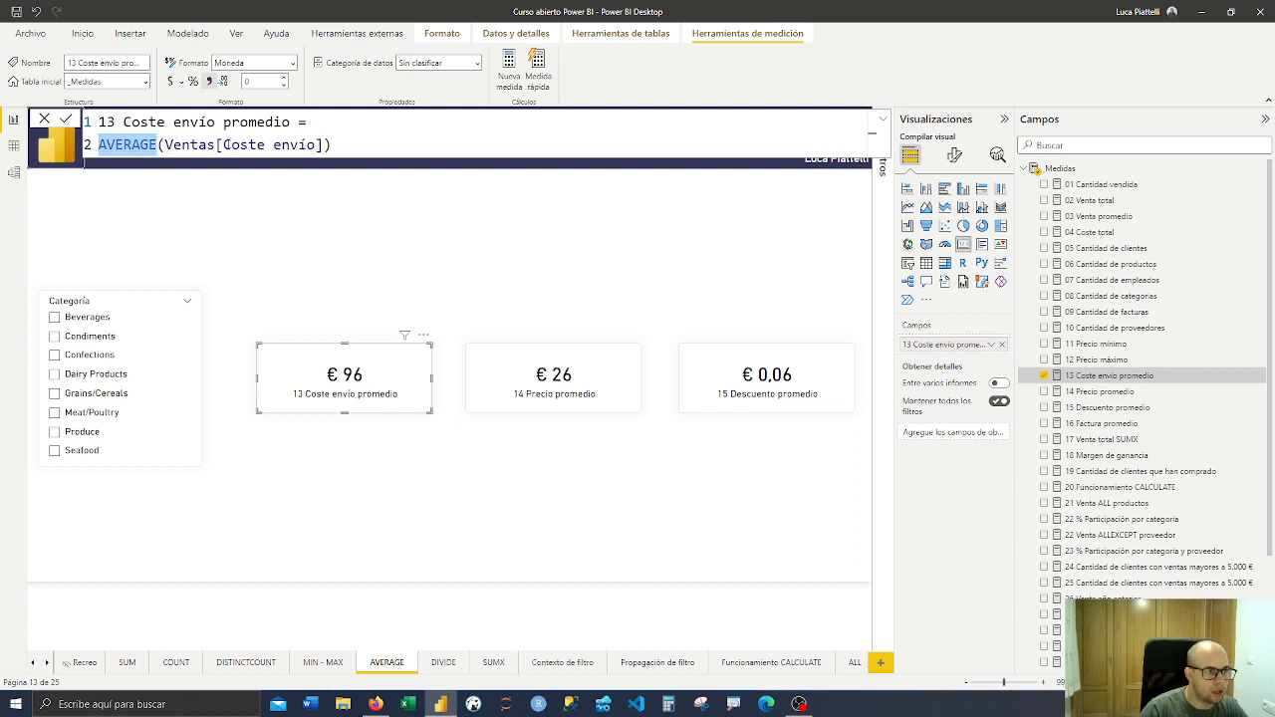
pyautogui.moveTo(223, 144); pyautogui.dragTo(317, 144)
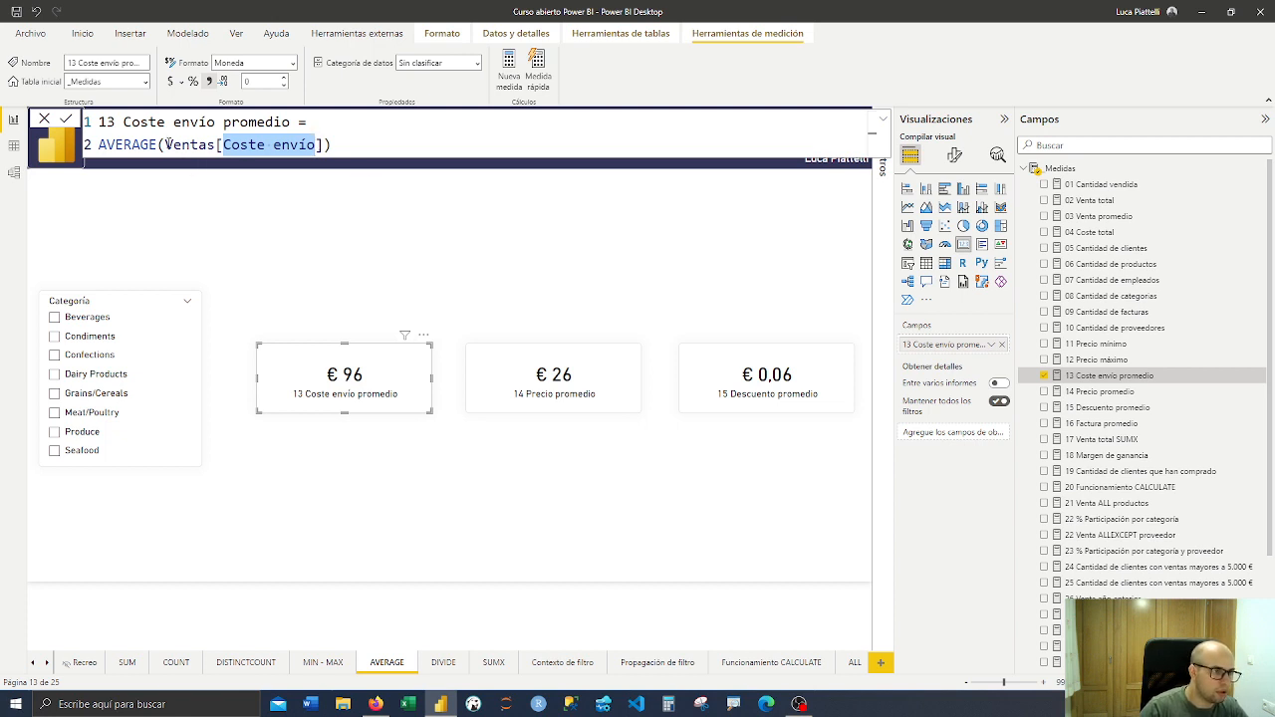
pyautogui.moveTo(165, 145); pyautogui.dragTo(325, 145)
pyautogui.click(435, 146)
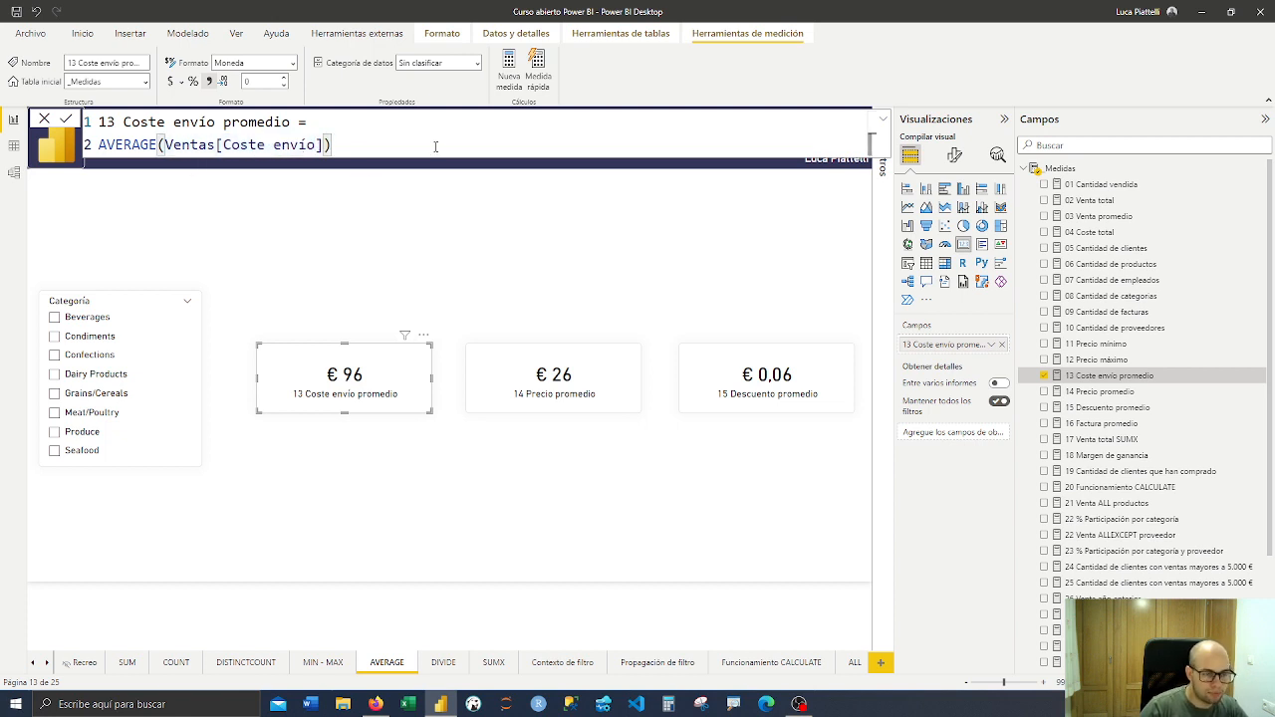
pyautogui.moveTo(331, 145); pyautogui.dragTo(157, 145)
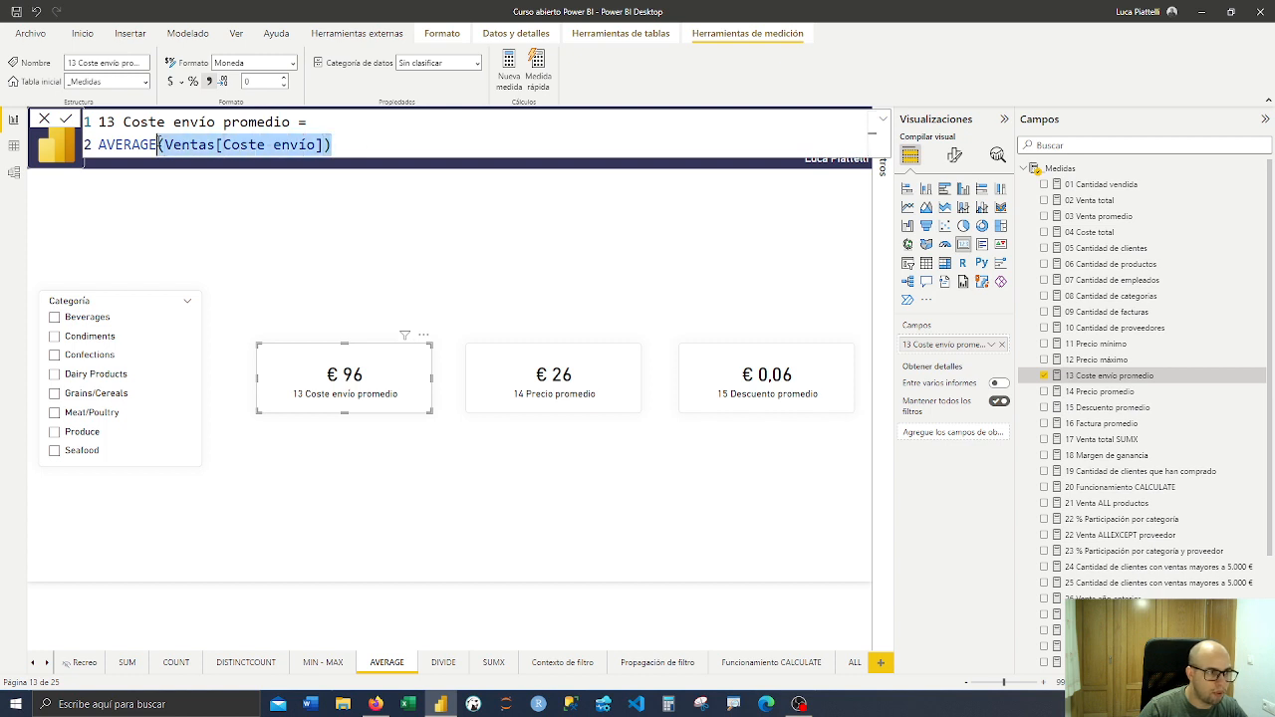
# Examine the 14 Precio promedio measure's formula, highlighting its Precio unitario column
pyautogui.click(568, 375)
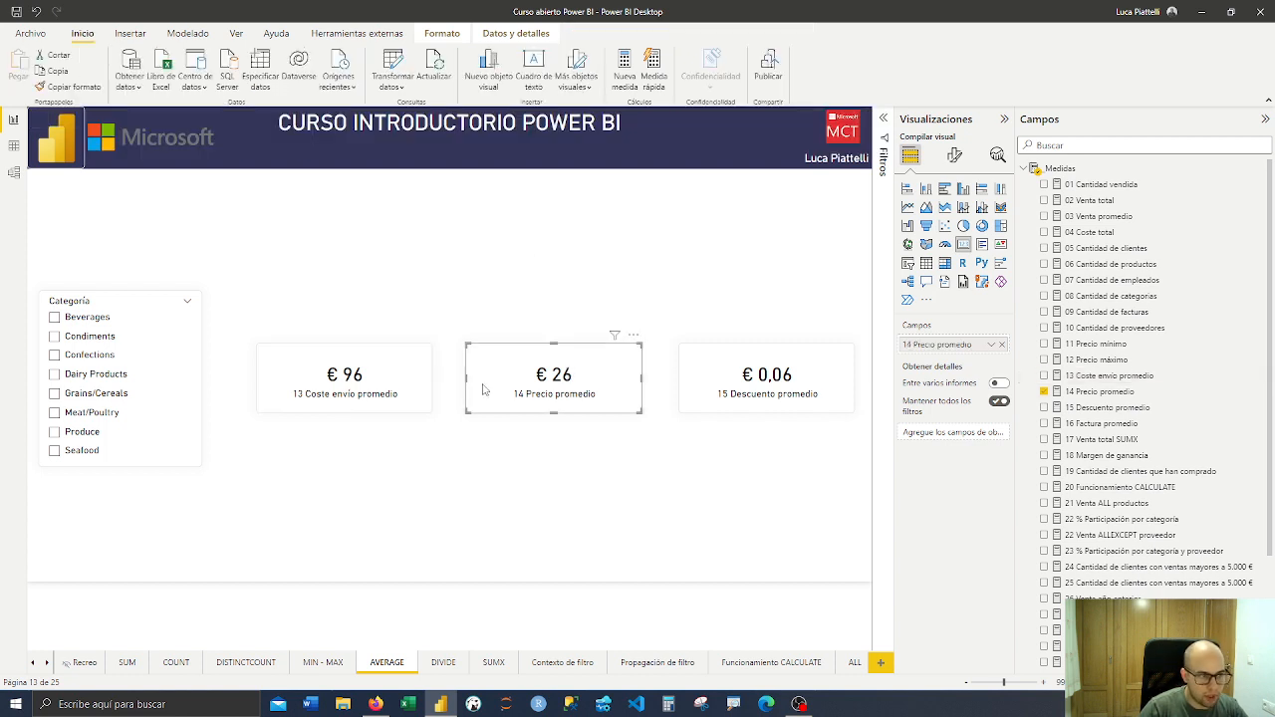
pyautogui.click(1091, 393)
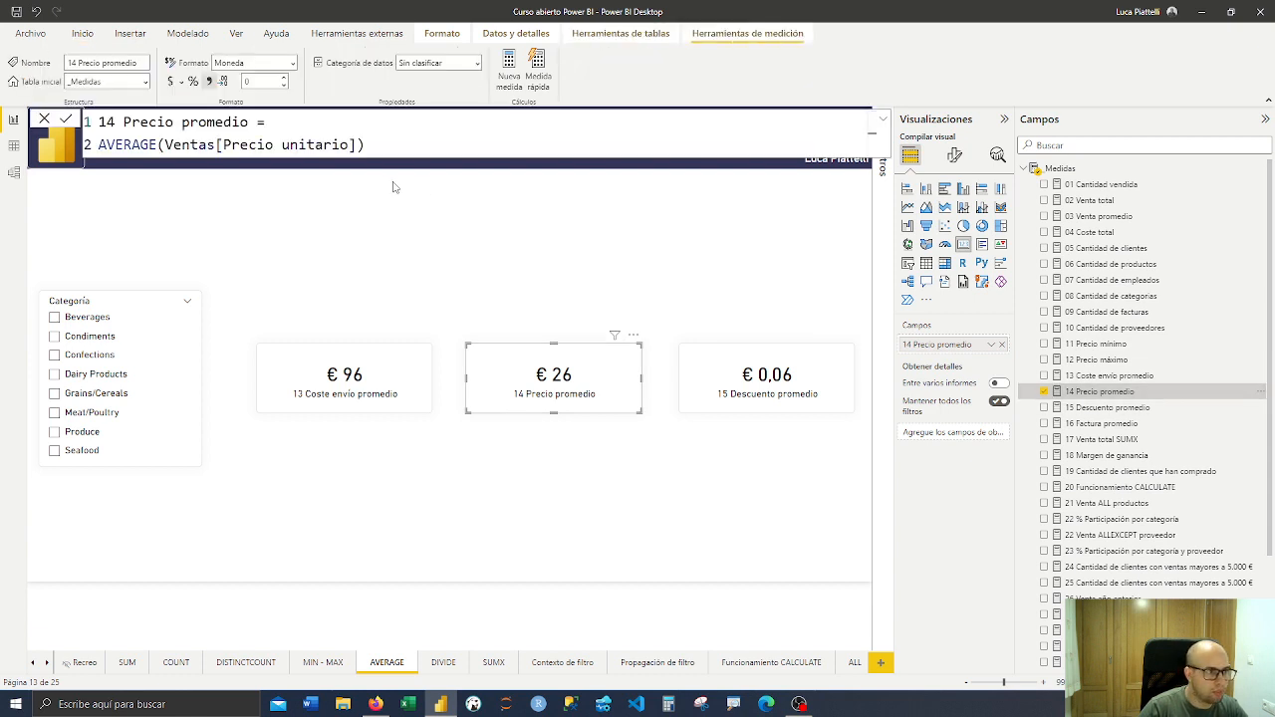
pyautogui.moveTo(97, 145); pyautogui.dragTo(351, 144)
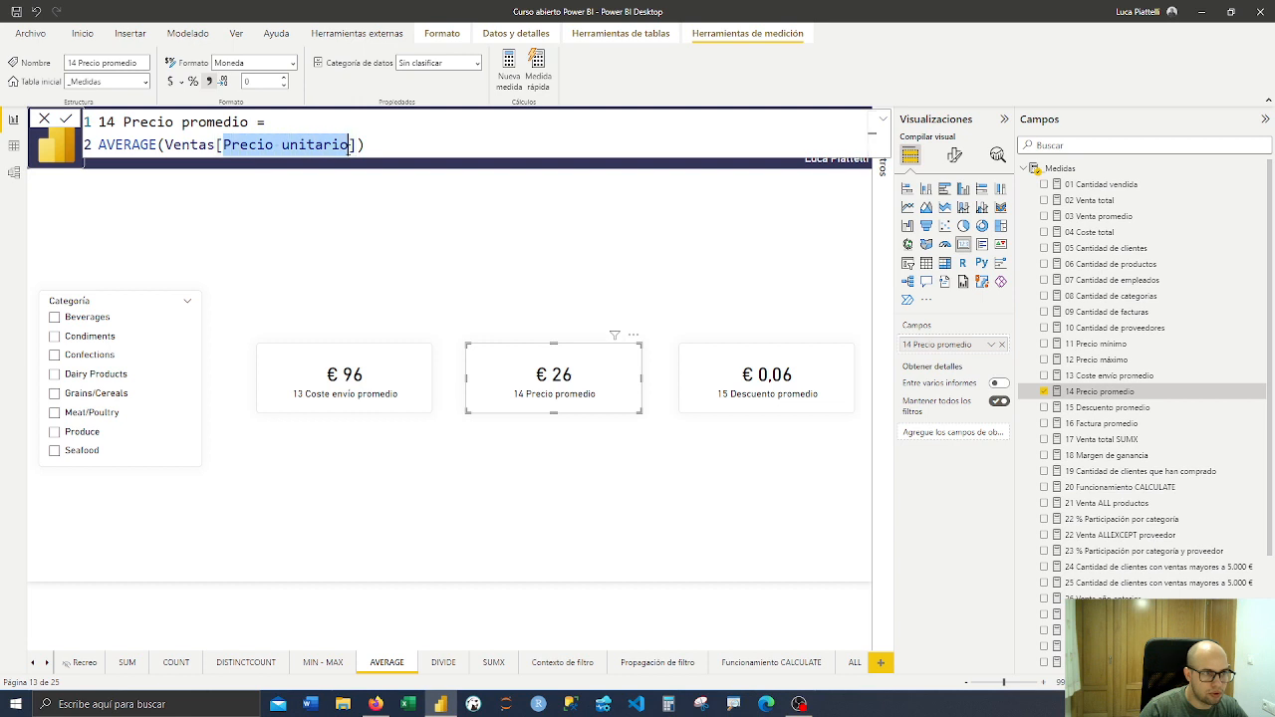
pyautogui.click(411, 148)
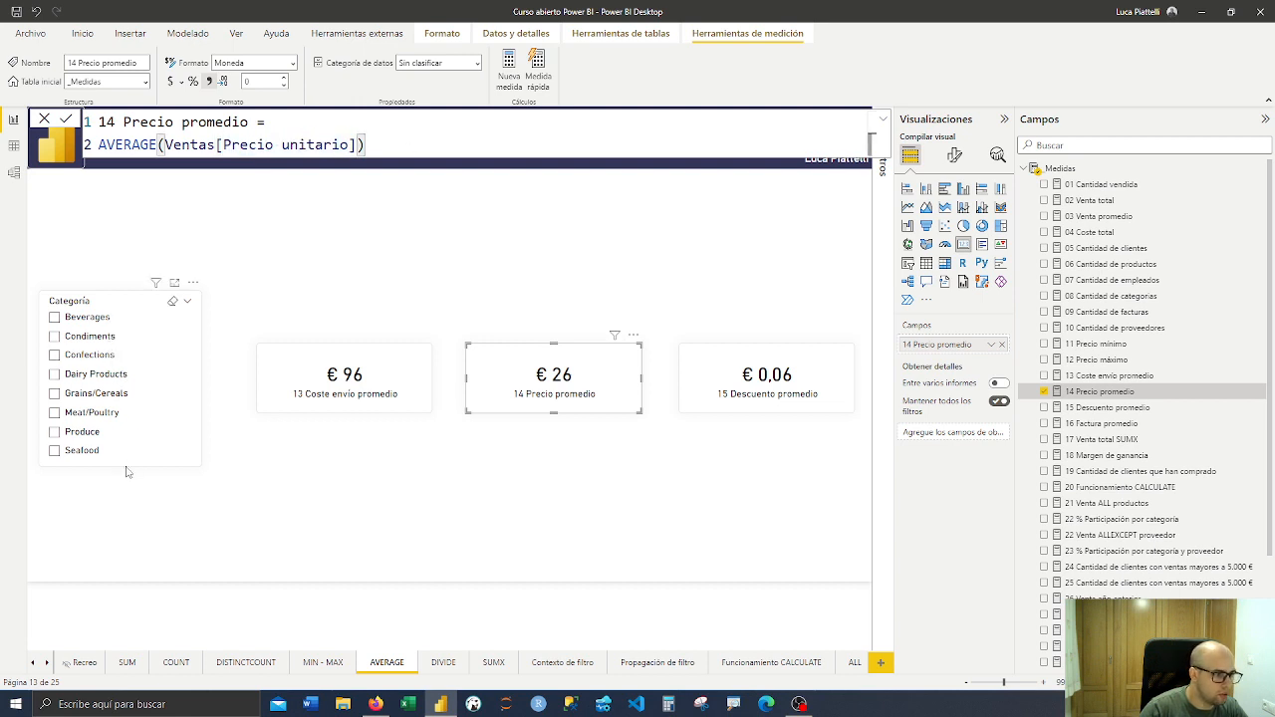
# Filter the average cards by Seafood, Condiments and Beverages in turn, then clear the category filter
pyautogui.click(92, 453)
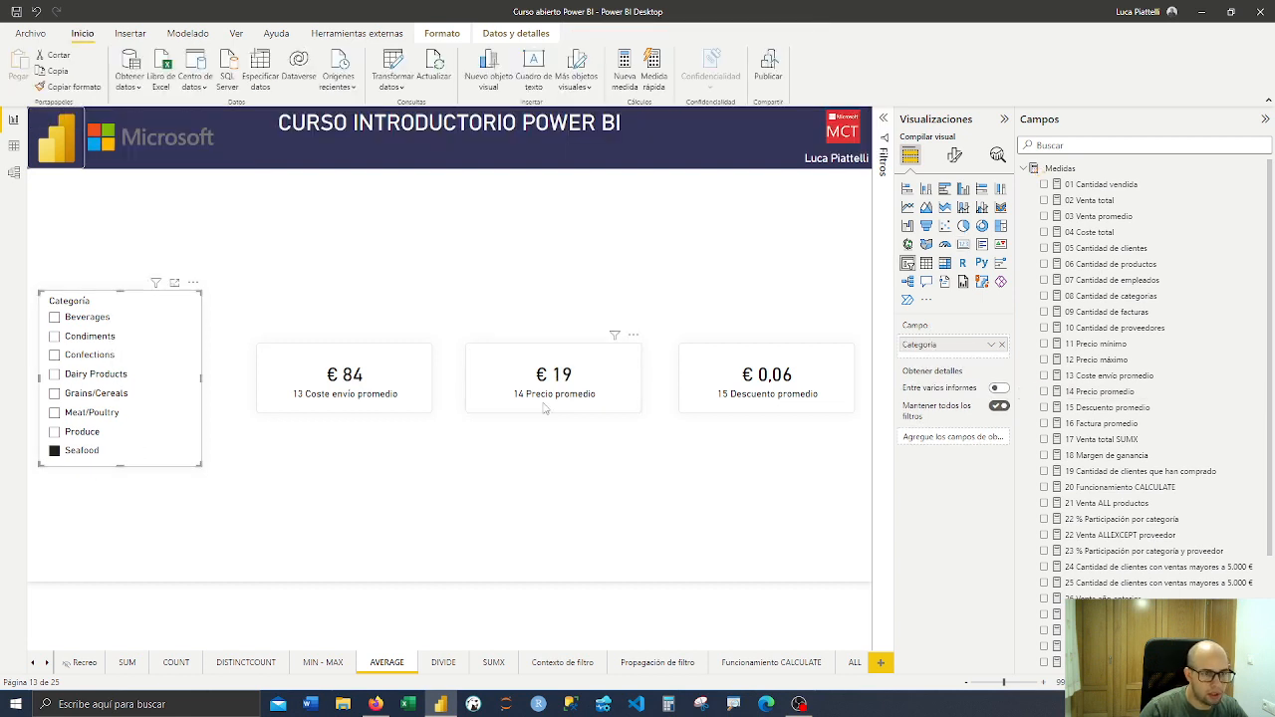
pyautogui.click(82, 451)
pyautogui.click(80, 337)
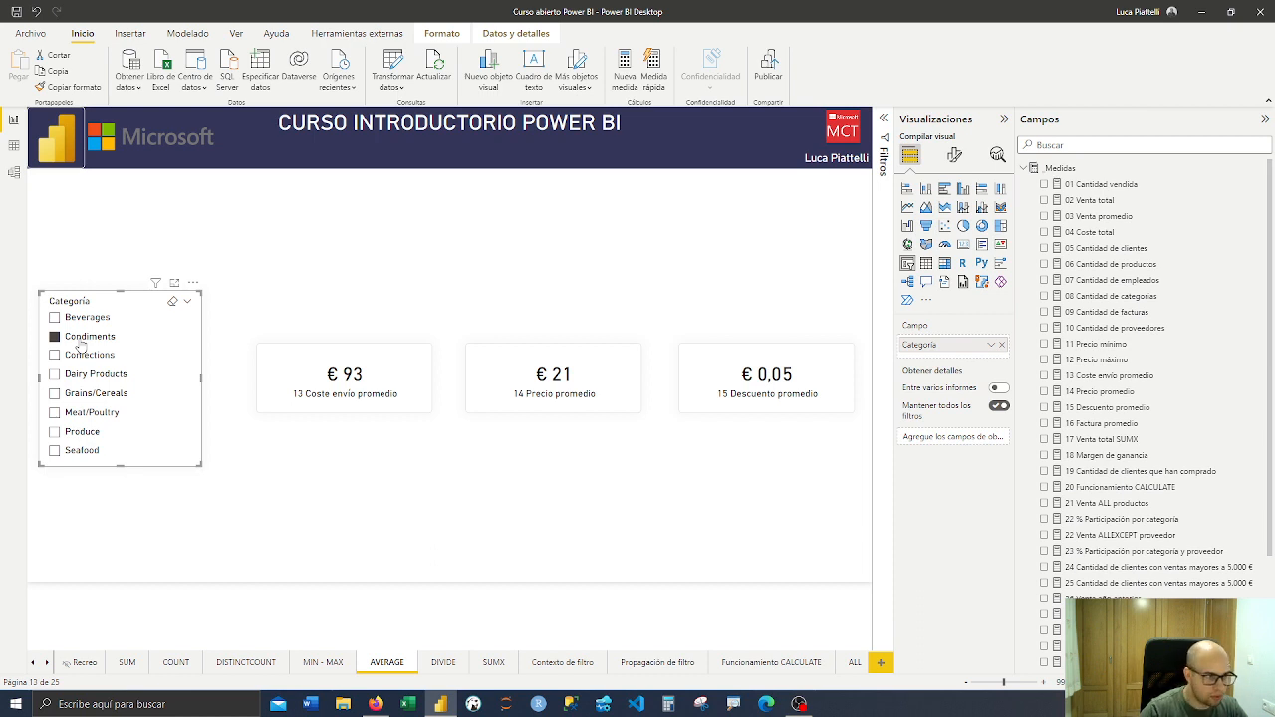
pyautogui.click(80, 338)
pyautogui.click(80, 319)
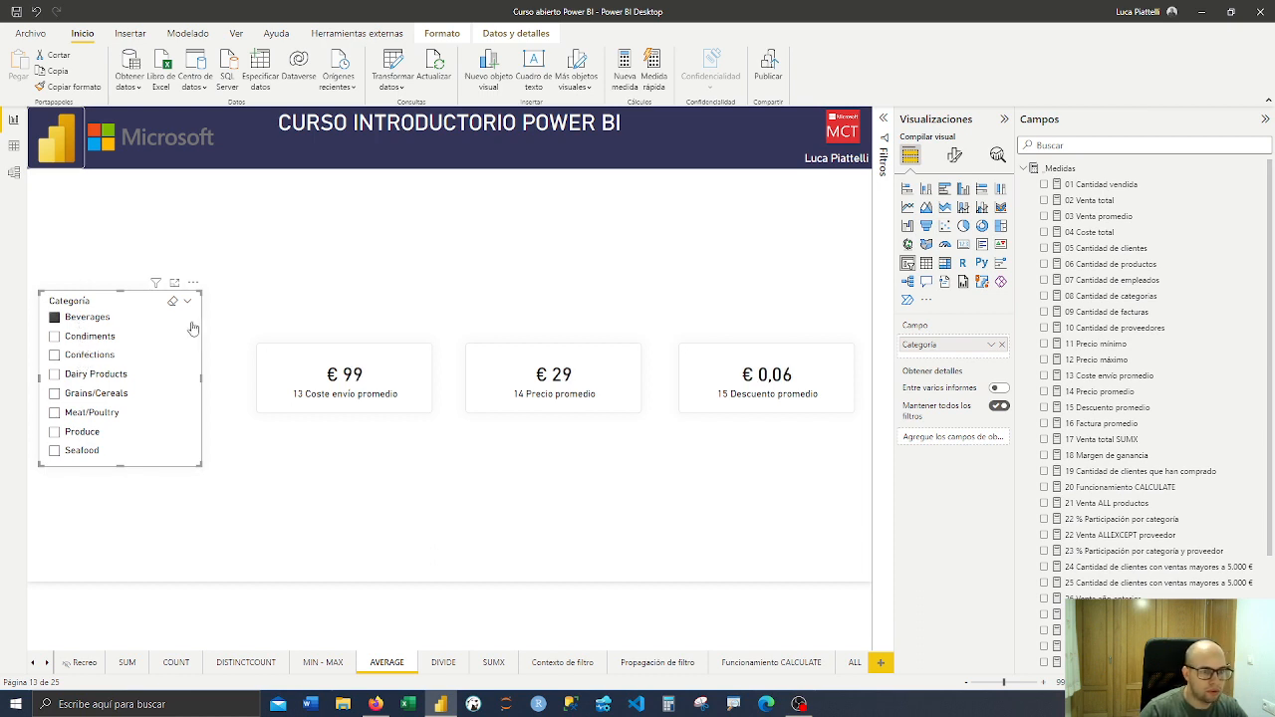
pyautogui.click(96, 321)
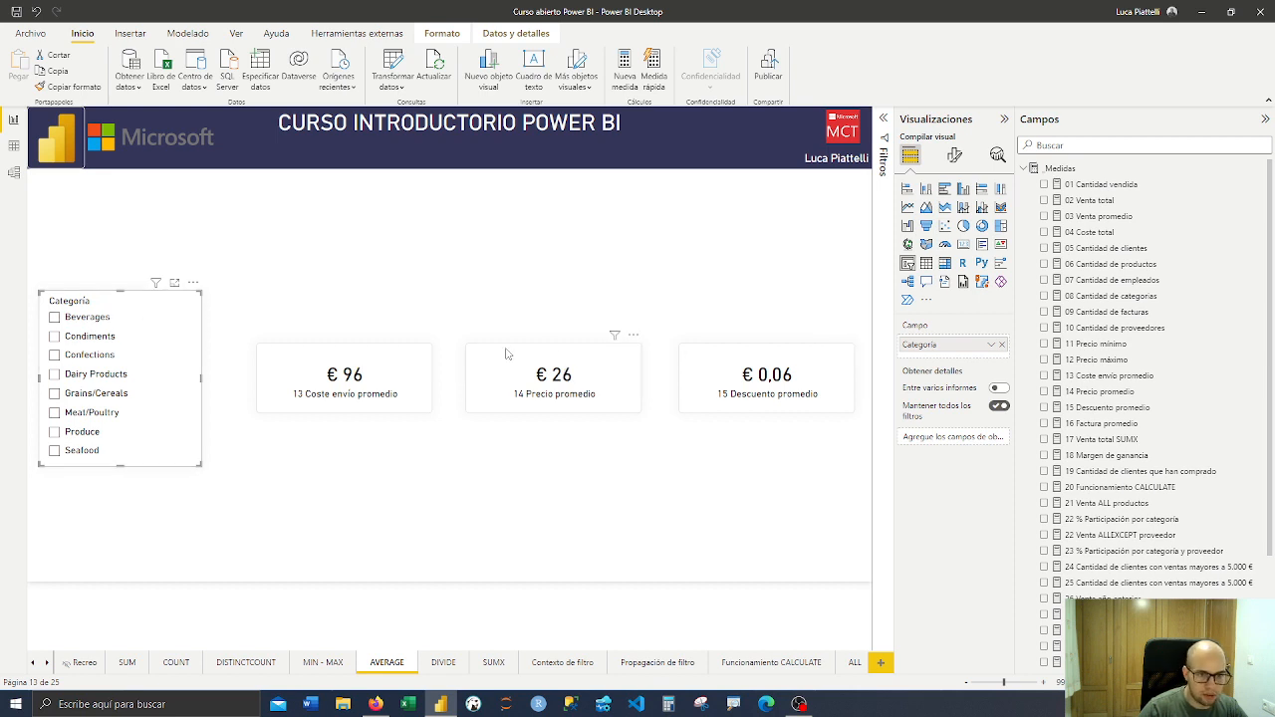
# Examine the 15 Descuento promedio measure's formula, highlighting its AVERAGE function and Ventas[Descuento] argument
pyautogui.click(750, 390)
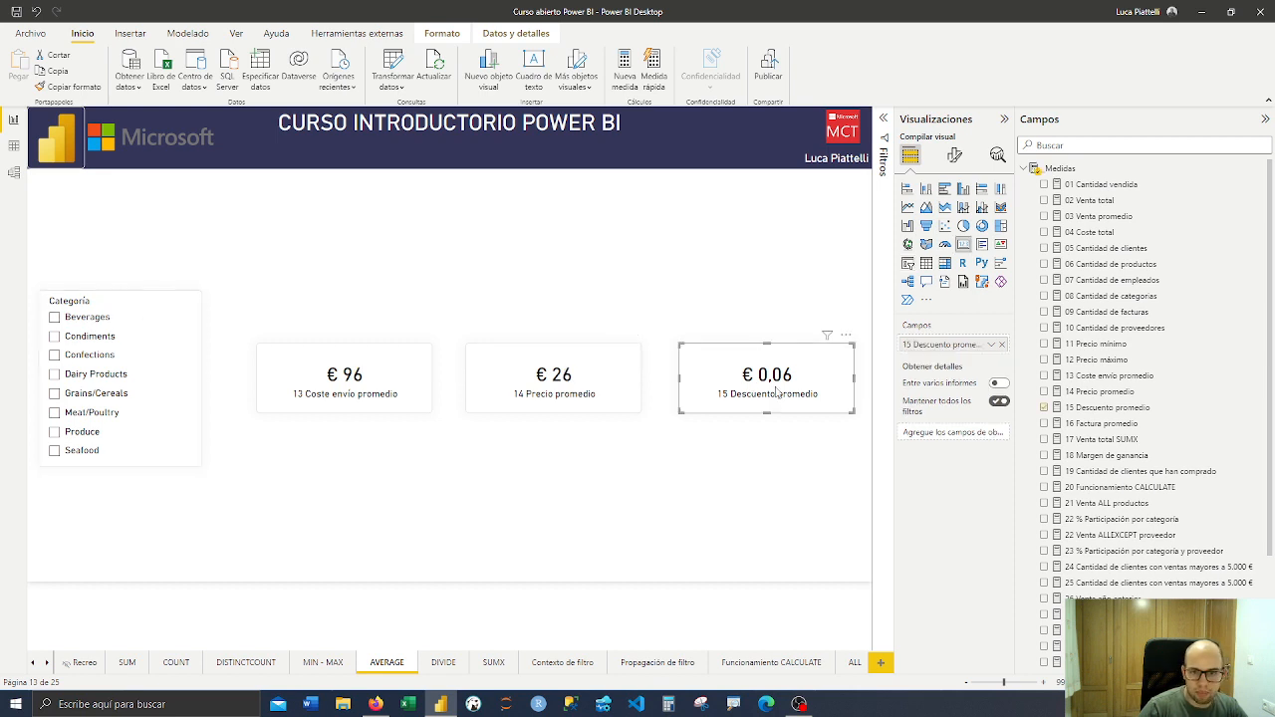
pyautogui.click(1108, 408)
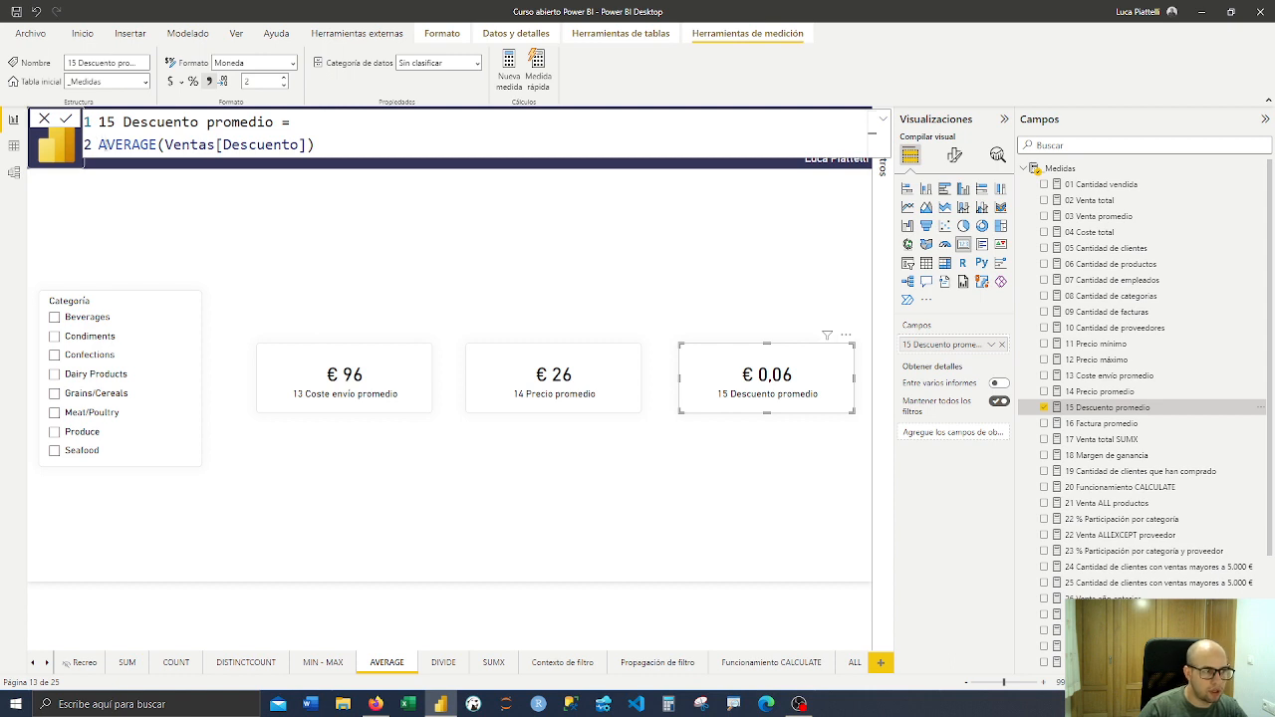
pyautogui.moveTo(99, 144); pyautogui.dragTo(415, 143)
pyautogui.click(221, 144)
pyautogui.click(418, 145)
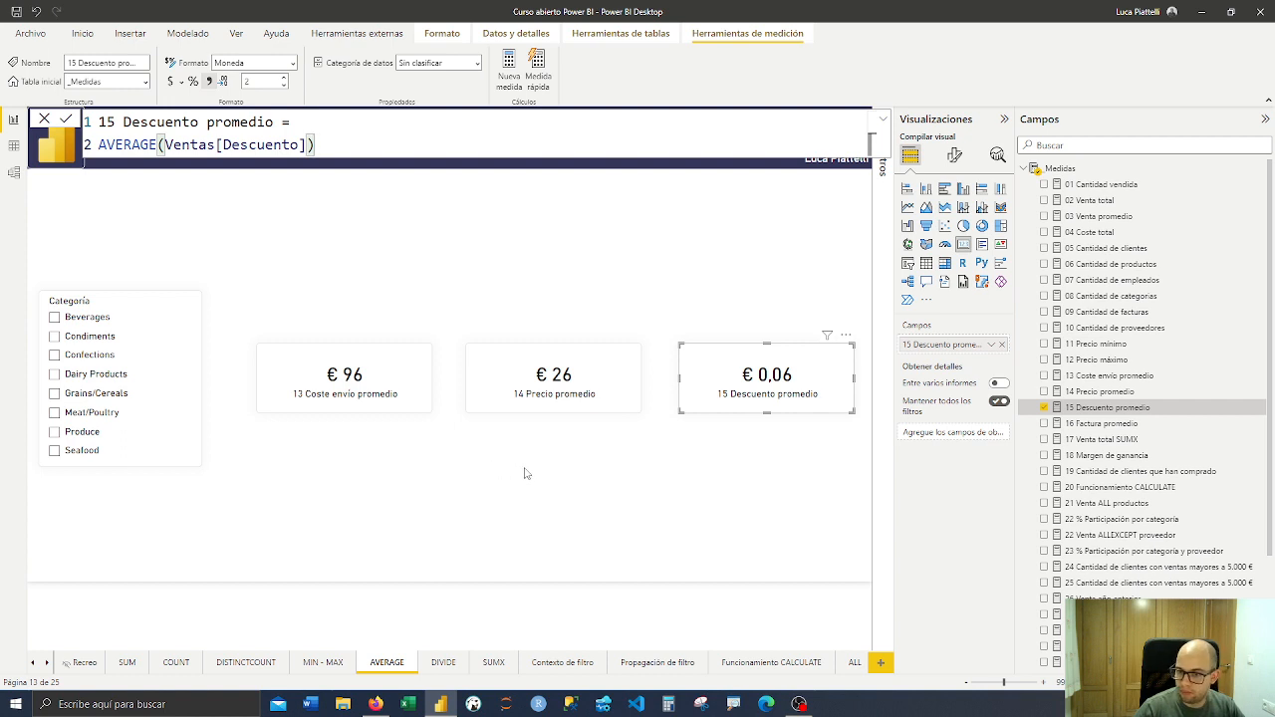
pyautogui.moveTo(99, 146); pyautogui.dragTo(157, 146)
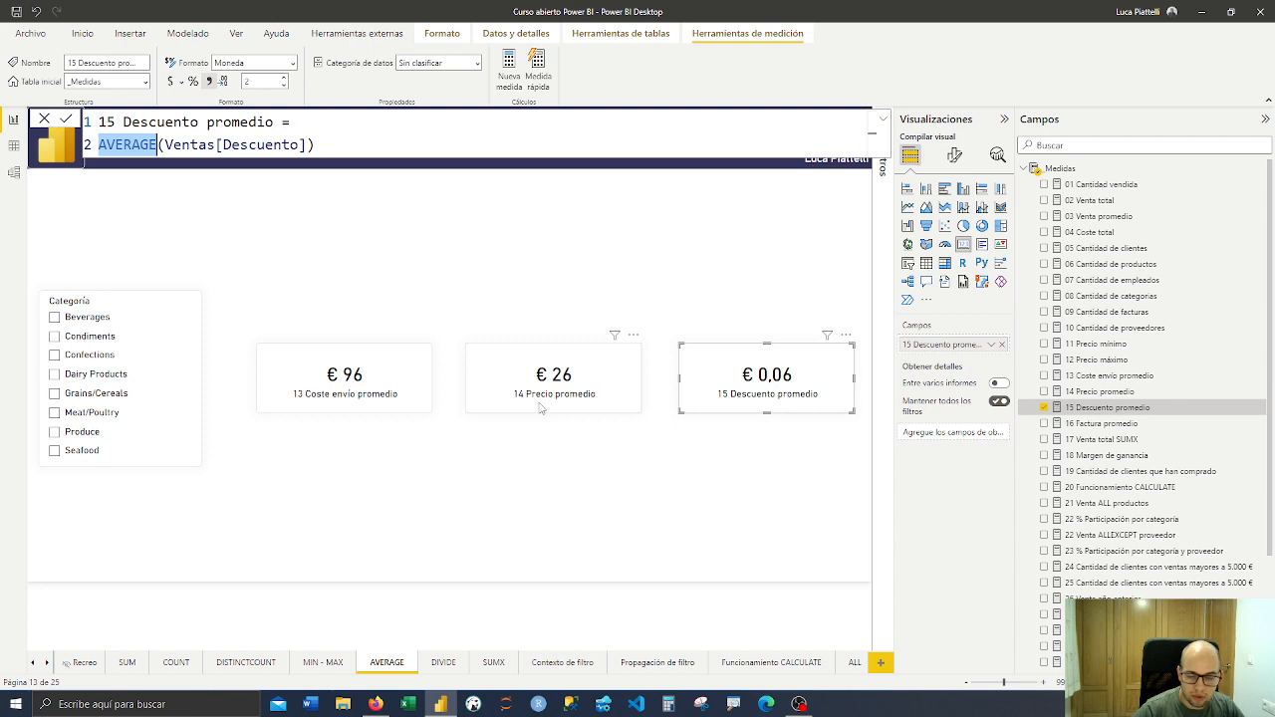
# Open the DIVIDE page and clear everything after the function name DIVIDE in the 16 Factura promedio formula
pyautogui.click(446, 663)
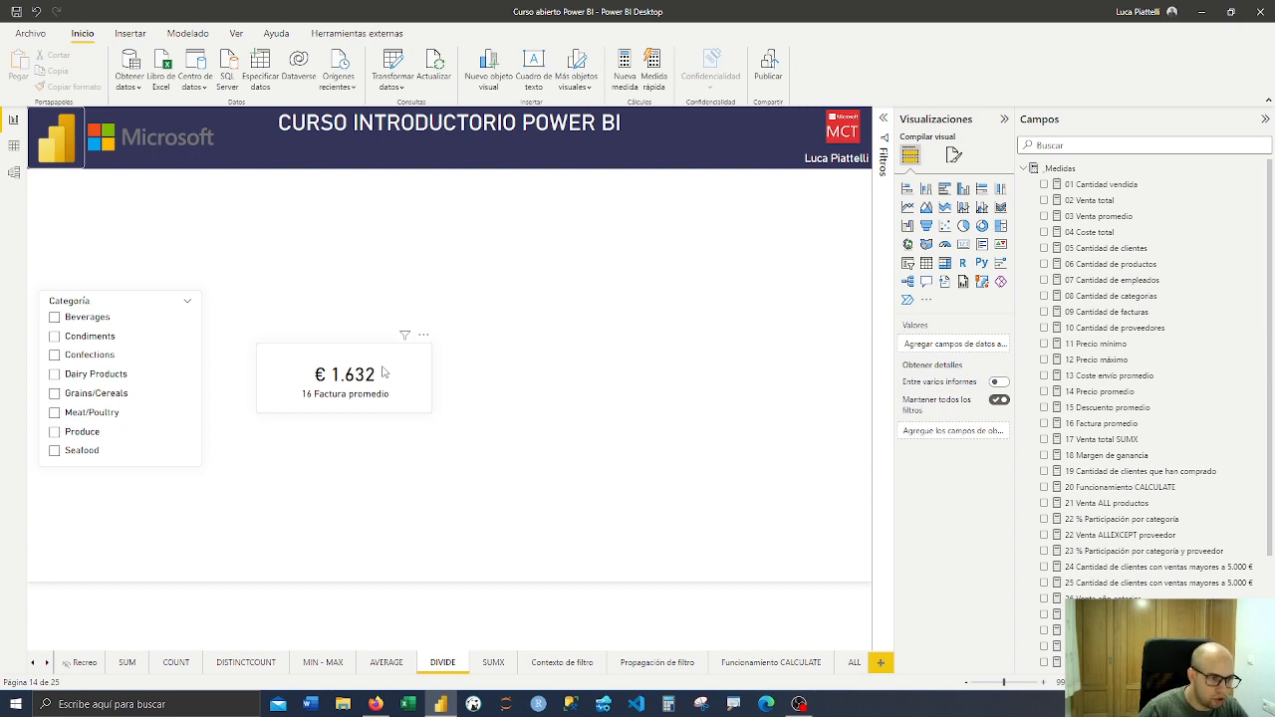
pyautogui.click(384, 373)
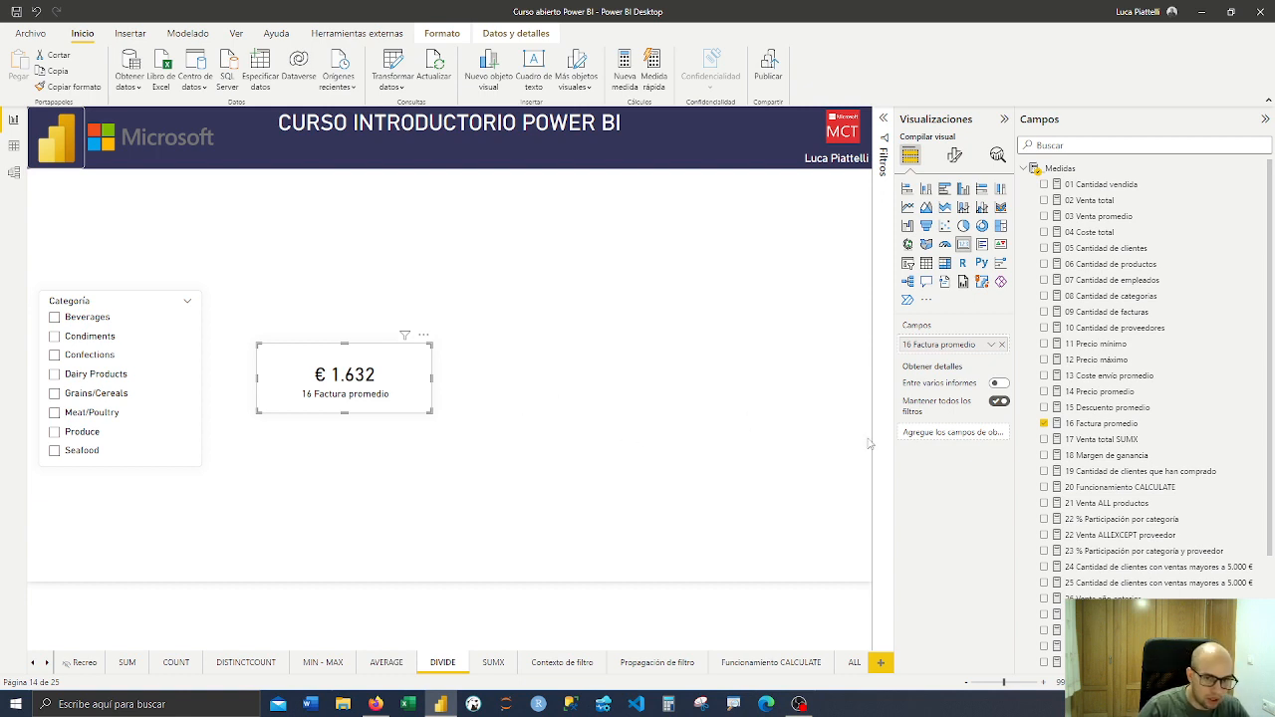
pyautogui.click(1088, 425)
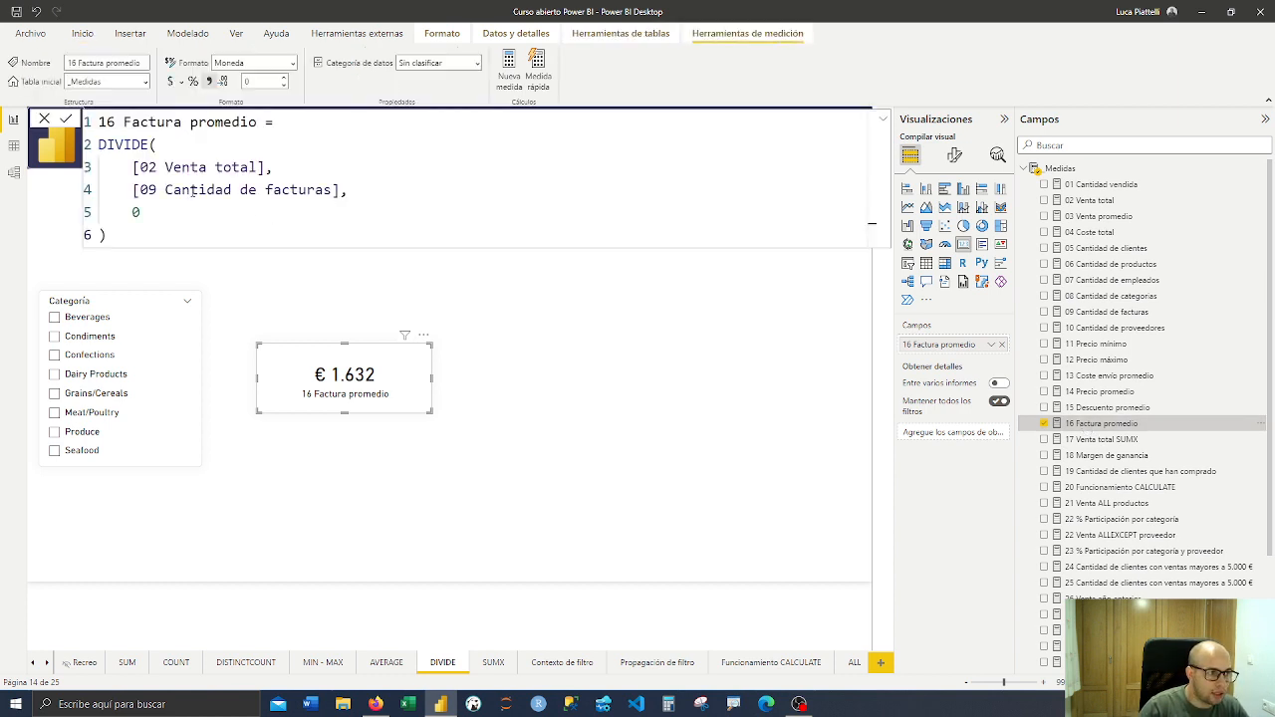
pyautogui.moveTo(176, 228); pyautogui.dragTo(100, 165)
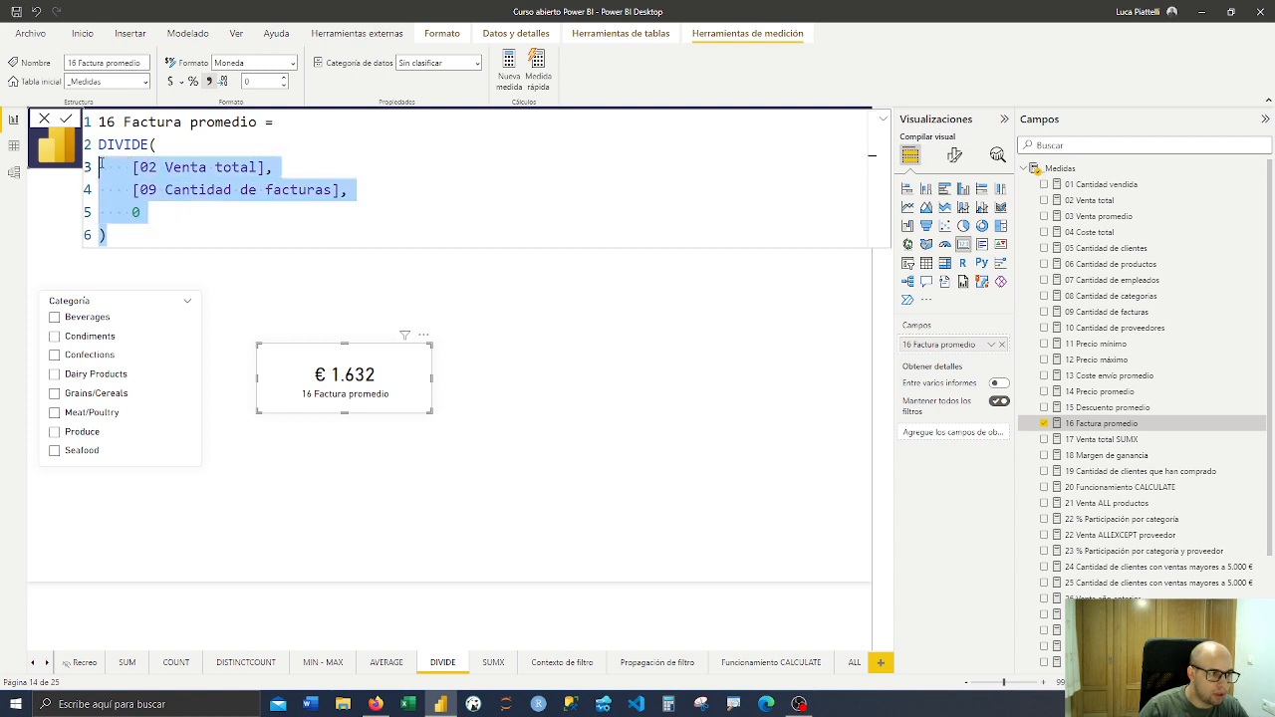
pyautogui.press('BackSpace')
pyautogui.press('BackSpace')
pyautogui.press('BackSpace')
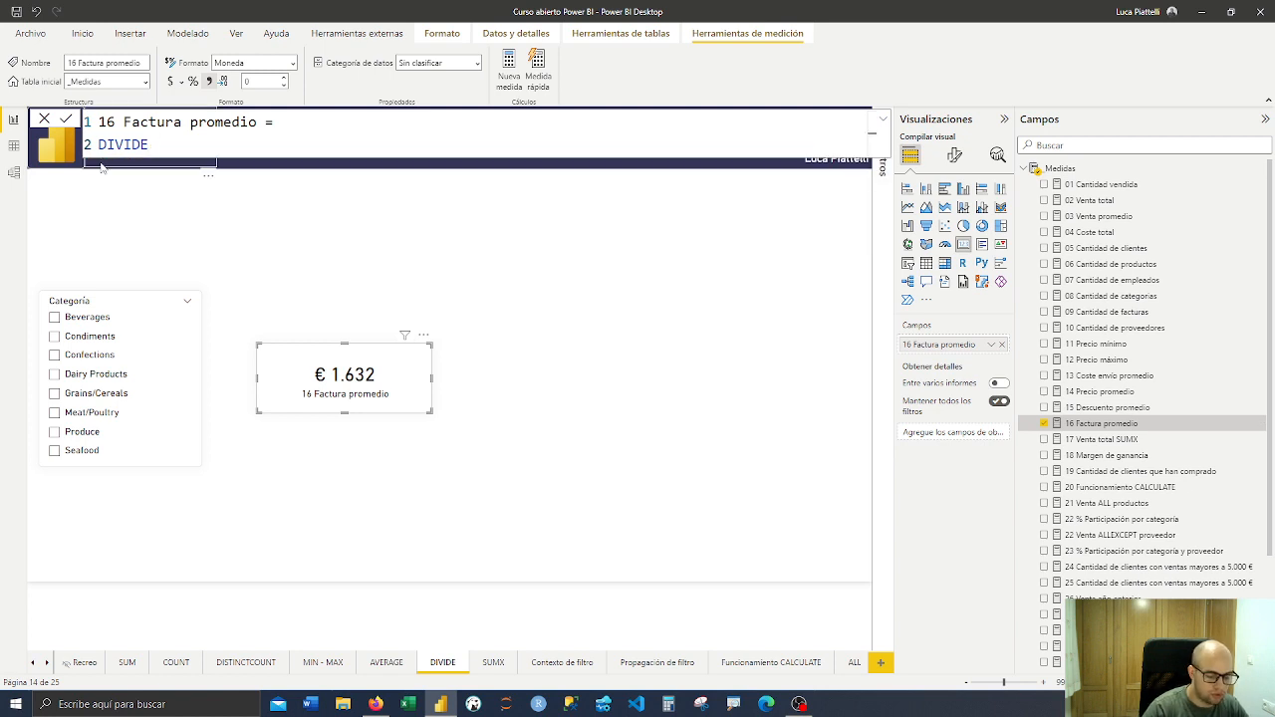
# Reopen the DIVIDE function's argument list and enter [02 Venta total] on a new indented line as the numerator
pyautogui.write('(')
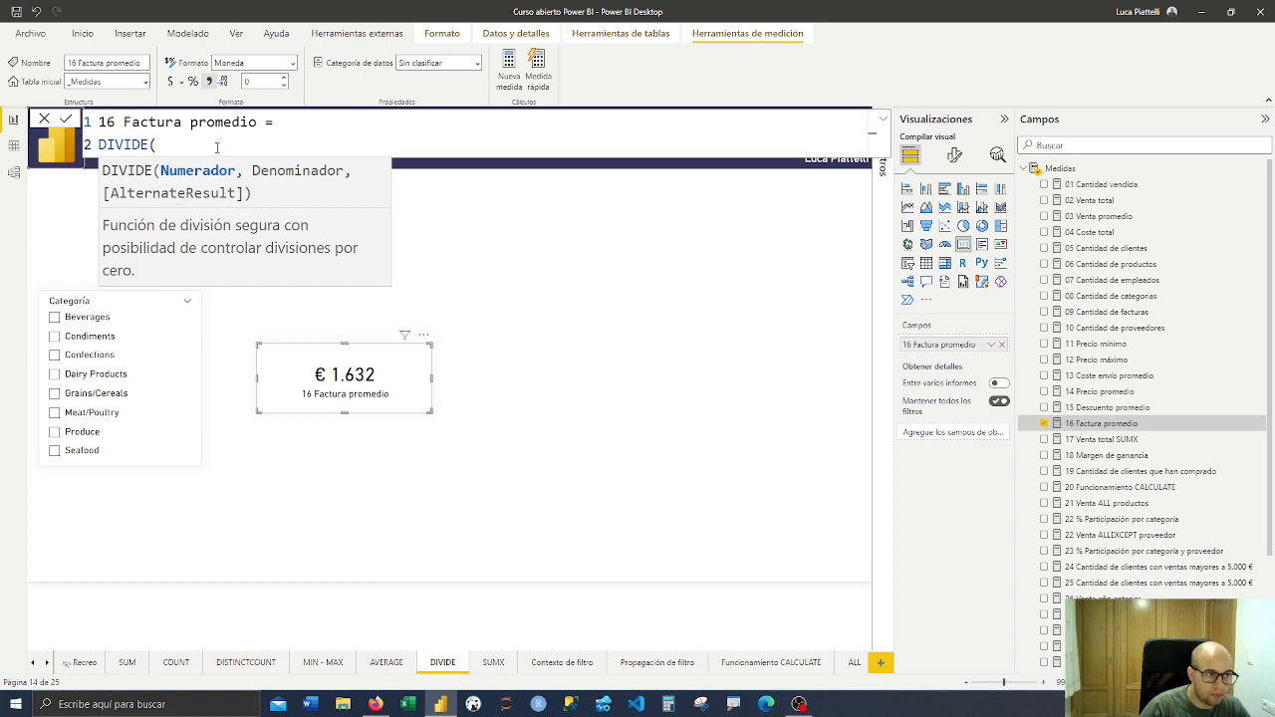
pyautogui.hotkey('shift', 'Return')
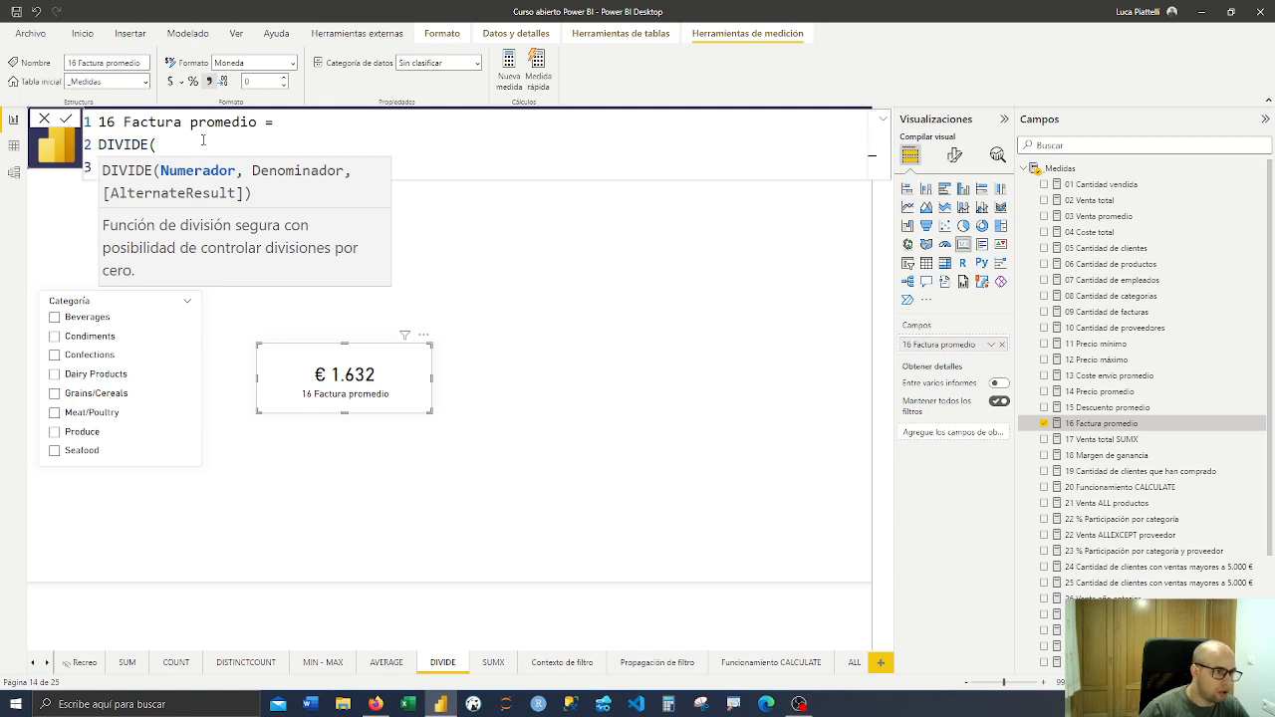
pyautogui.press('Tab')
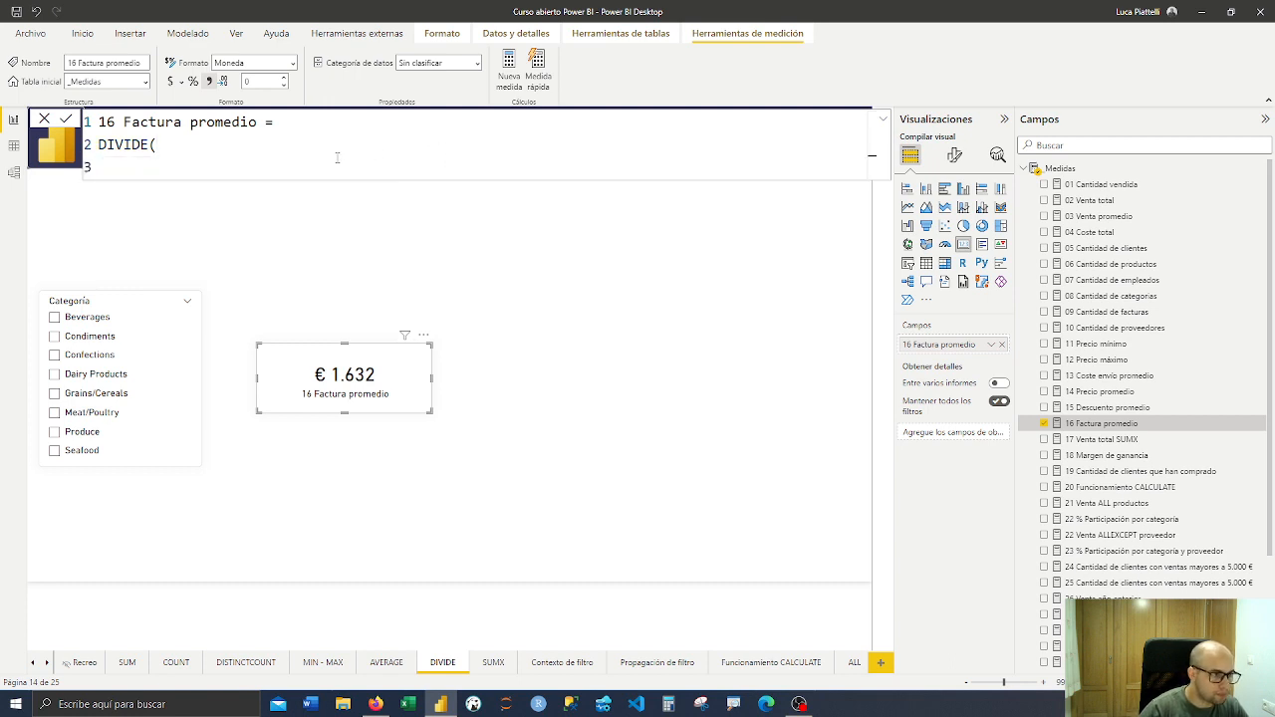
pyautogui.write('venta')
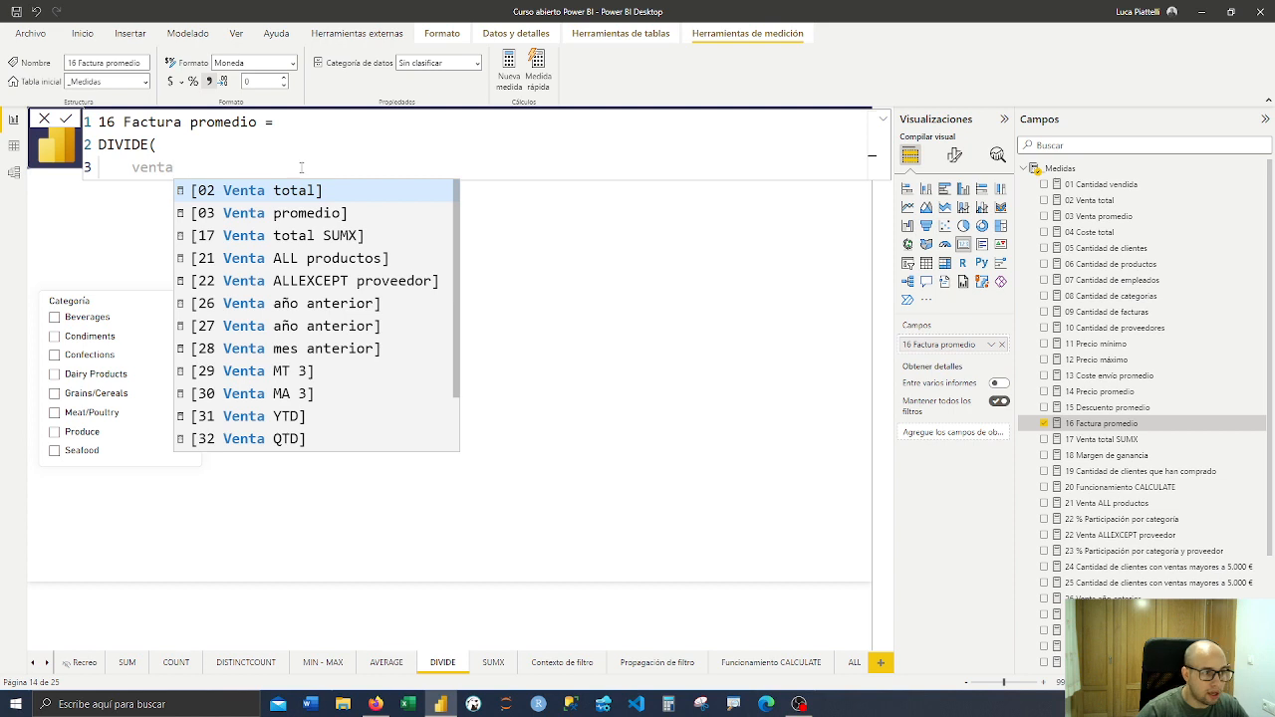
pyautogui.click(289, 197)
pyautogui.moveTo(132, 168); pyautogui.dragTo(265, 167)
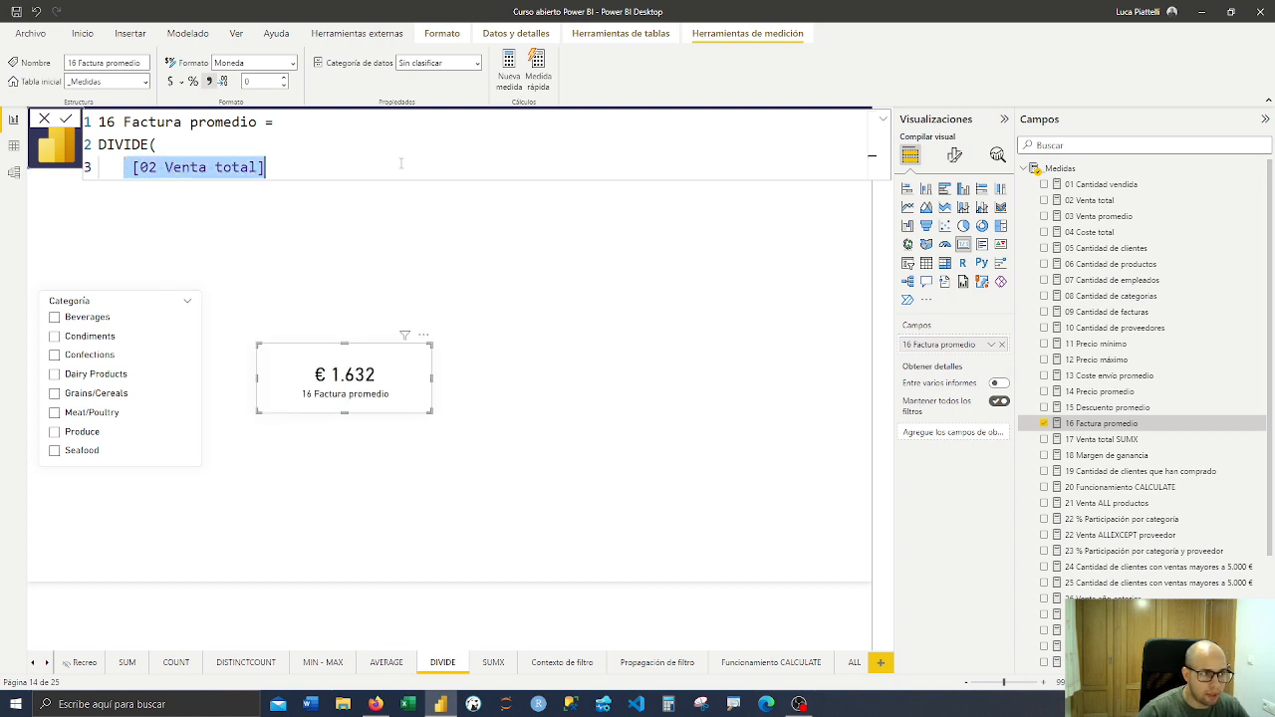
pyautogui.click(386, 174)
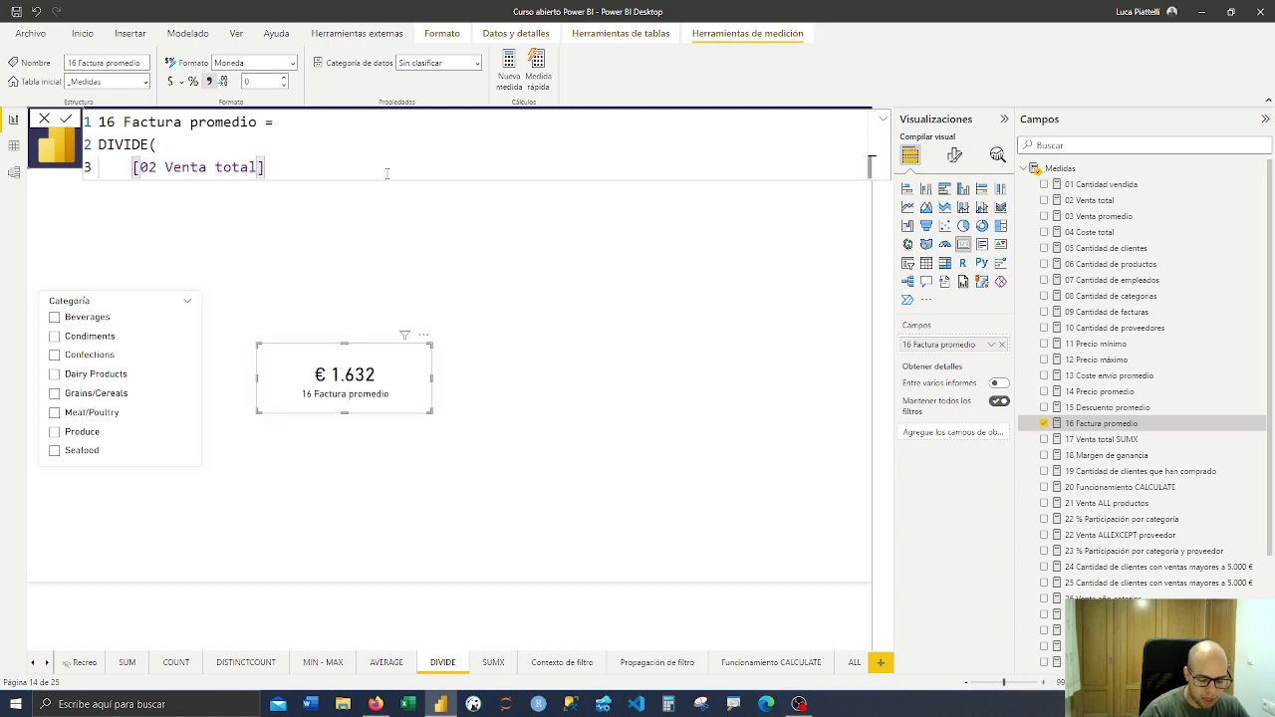
# Add [09 Cantidad de facturas] on its own line as the denominator of the DIVIDE formula
pyautogui.write(',')
pyautogui.hotkey('shift', 'Return')
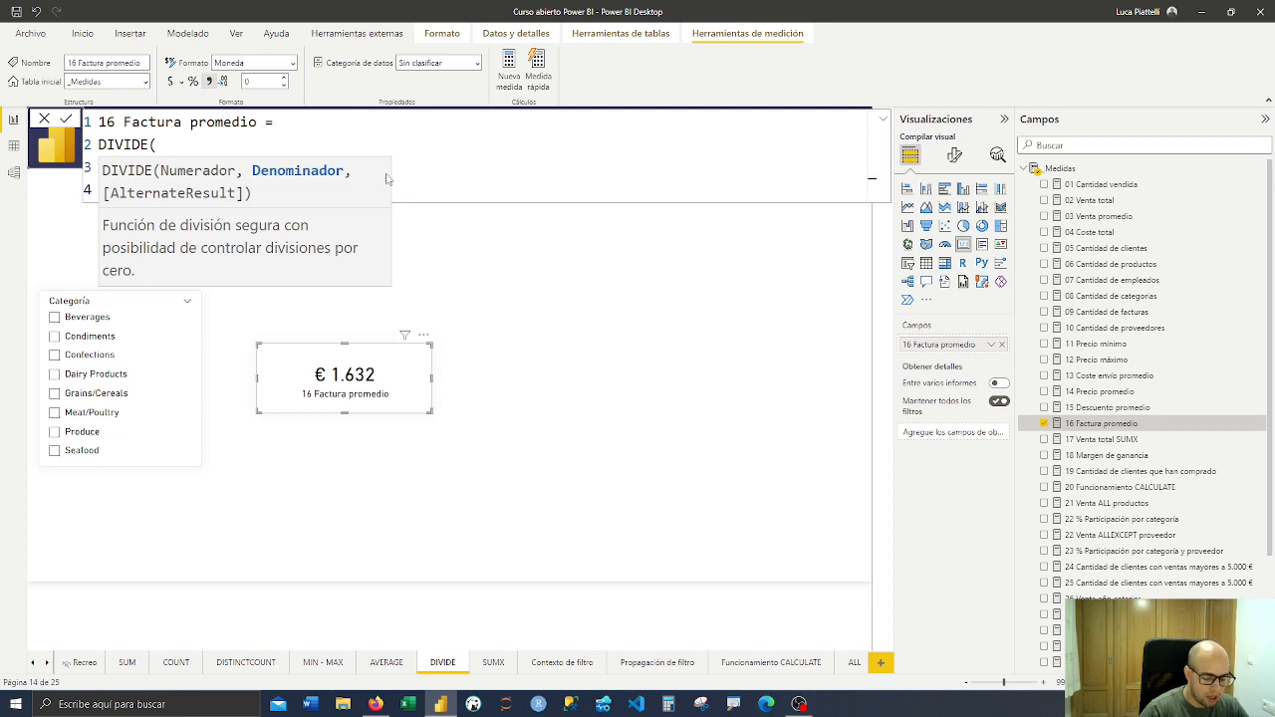
pyautogui.write('cantidad')
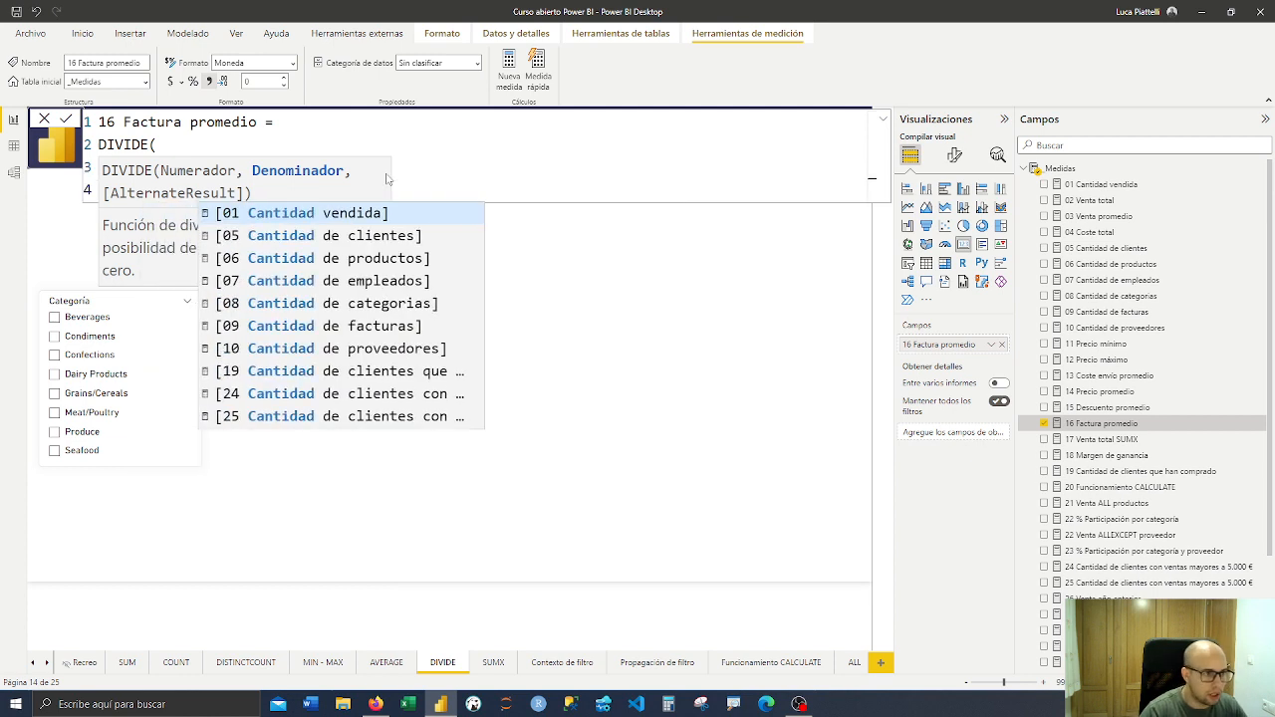
pyautogui.press('Down')
pyautogui.press('Down')
pyautogui.press('Down')
pyautogui.press('Down')
pyautogui.press('Down')
pyautogui.press('Tab')
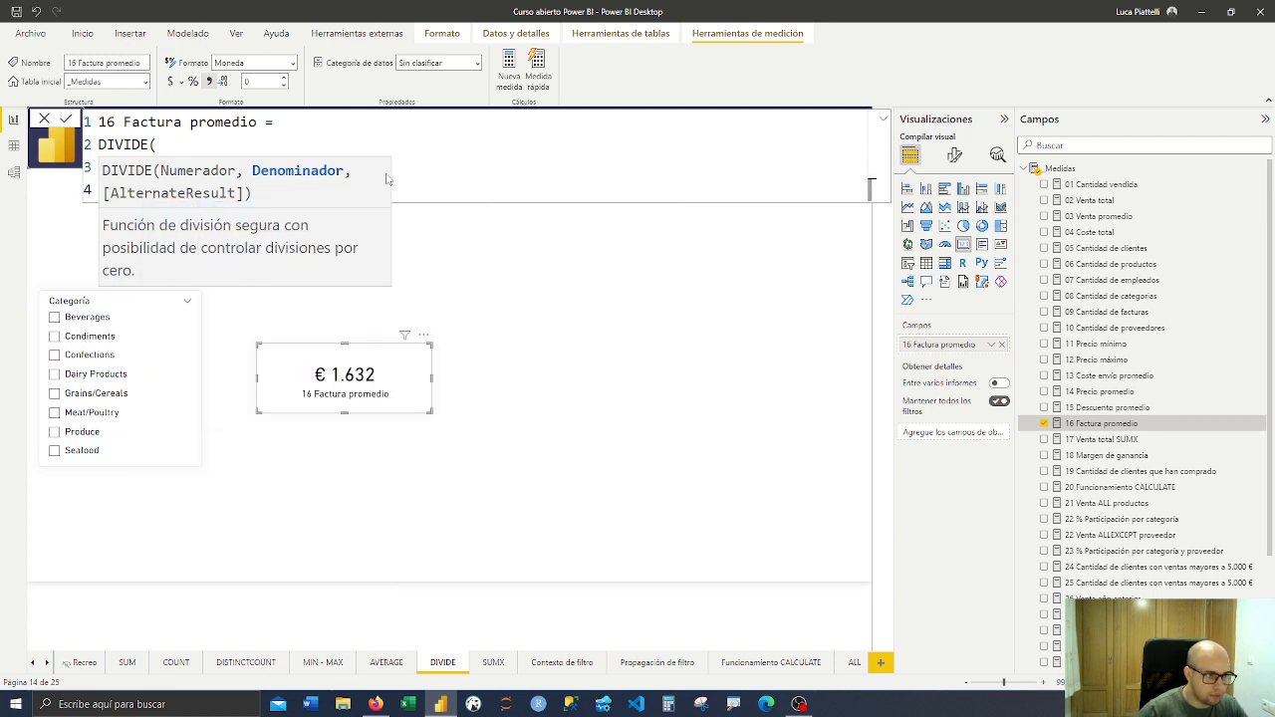
# Add 0 as the alternate result and close the DIVIDE function's parenthesis on a new line
pyautogui.write(',')
pyautogui.hotkey('shift', 'Return')
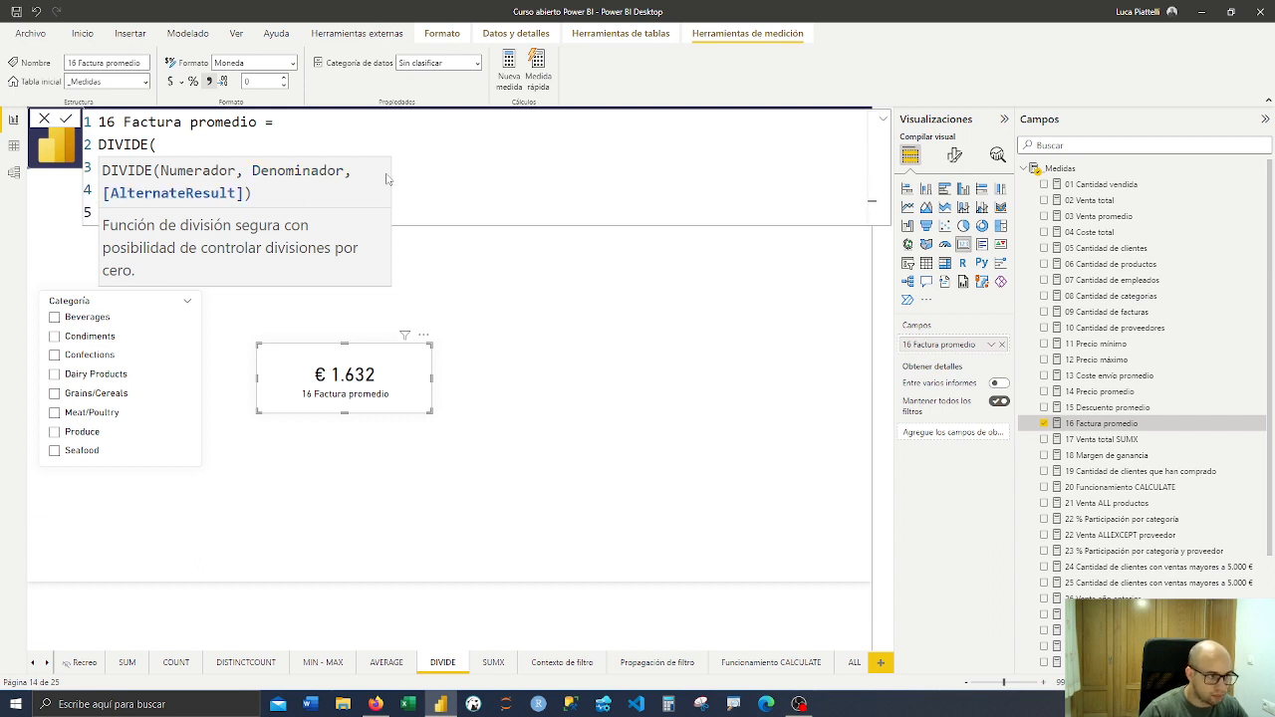
pyautogui.write('0')
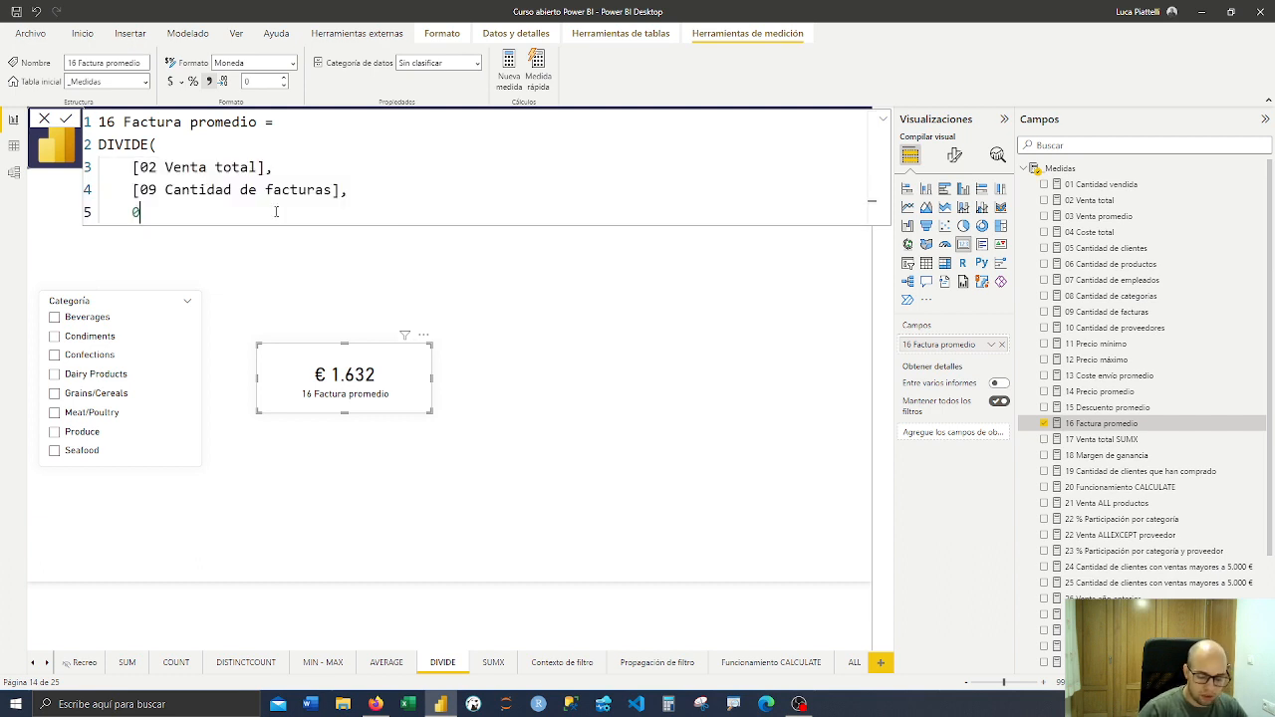
pyautogui.hotkey('shift', 'Return')
pyautogui.write(')')
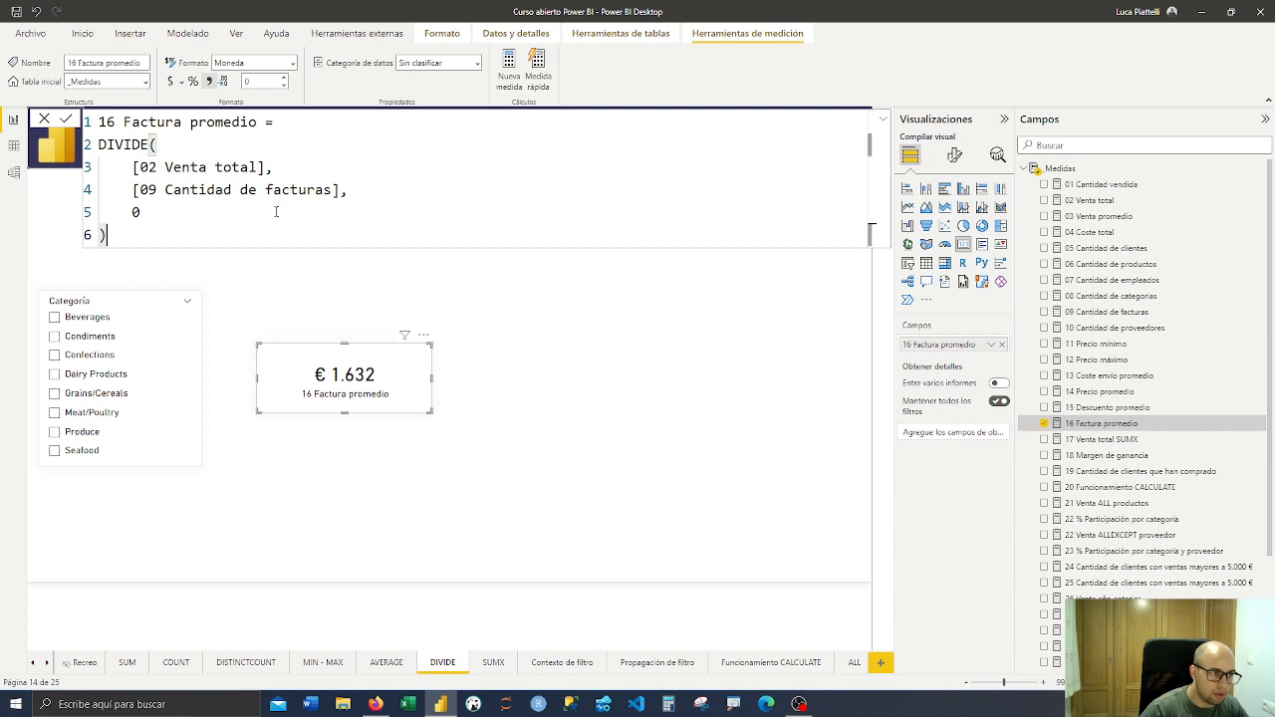
# Examine the DIVIDE formula's numerator, denominator and alternate result by highlighting each argument in turn
pyautogui.click(233, 206)
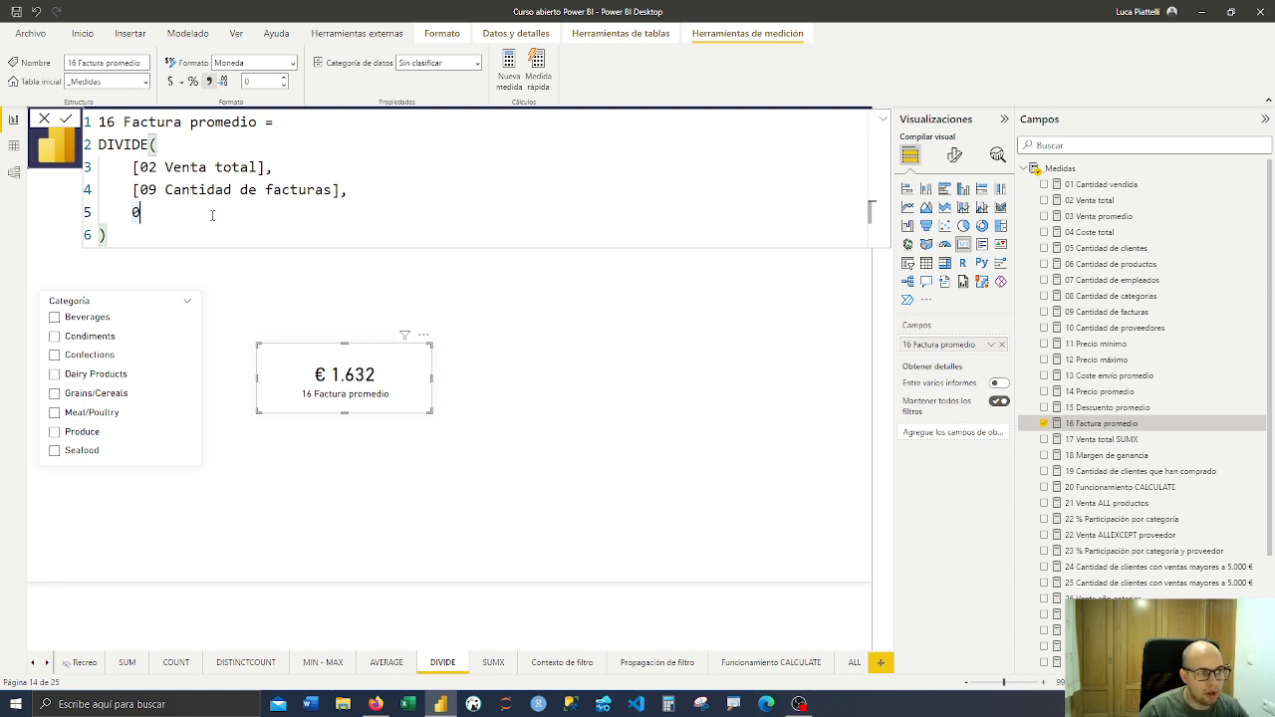
pyautogui.doubleClick(140, 212)
pyautogui.click(144, 213)
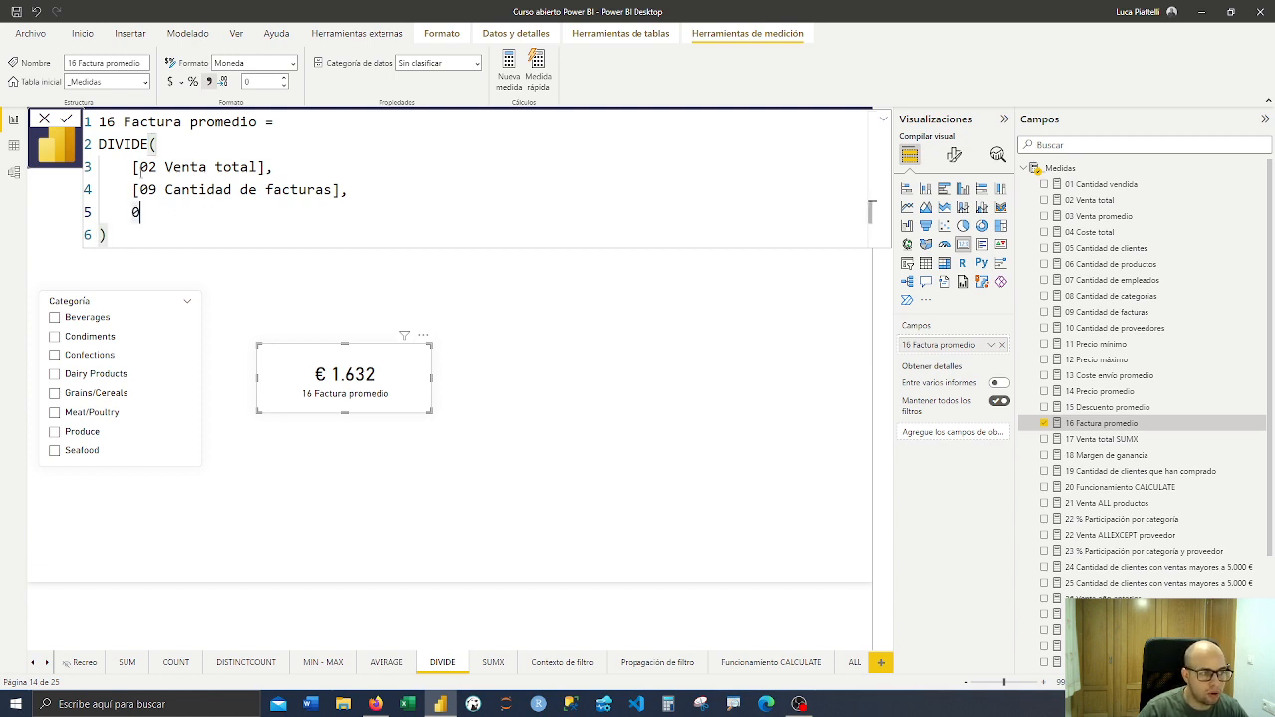
pyautogui.moveTo(133, 167); pyautogui.dragTo(273, 168)
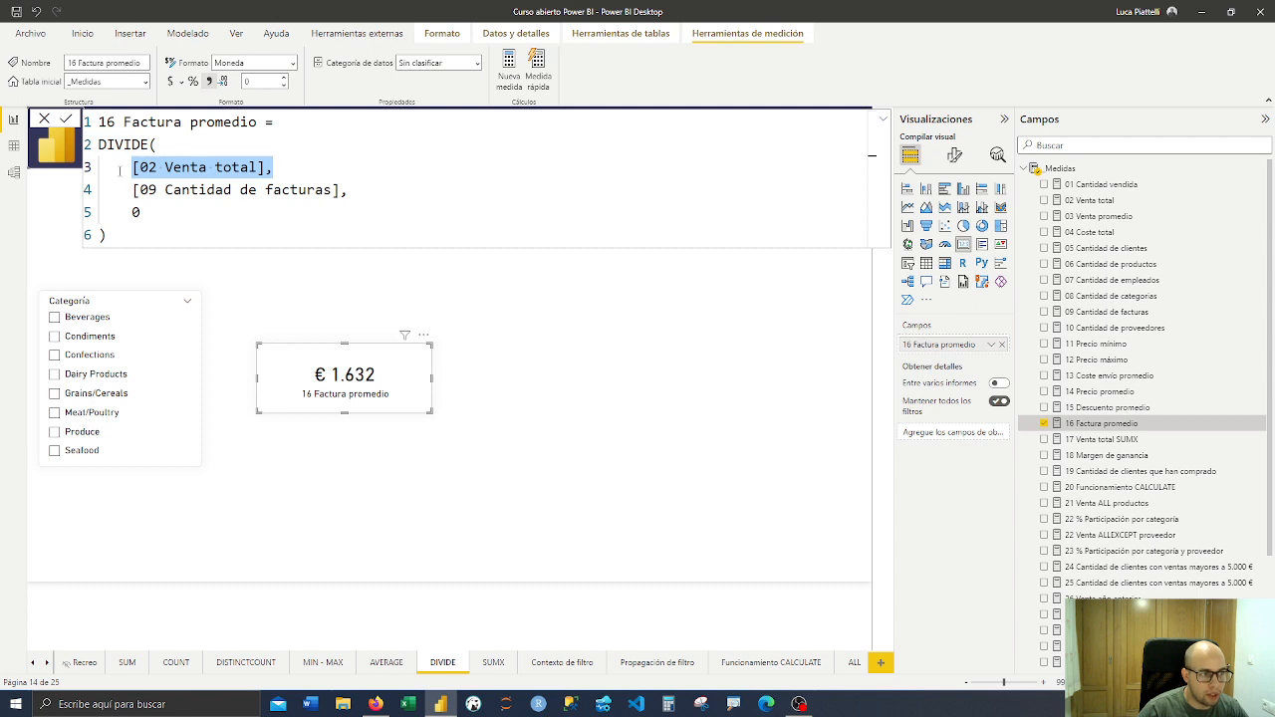
pyautogui.moveTo(133, 190); pyautogui.dragTo(351, 189)
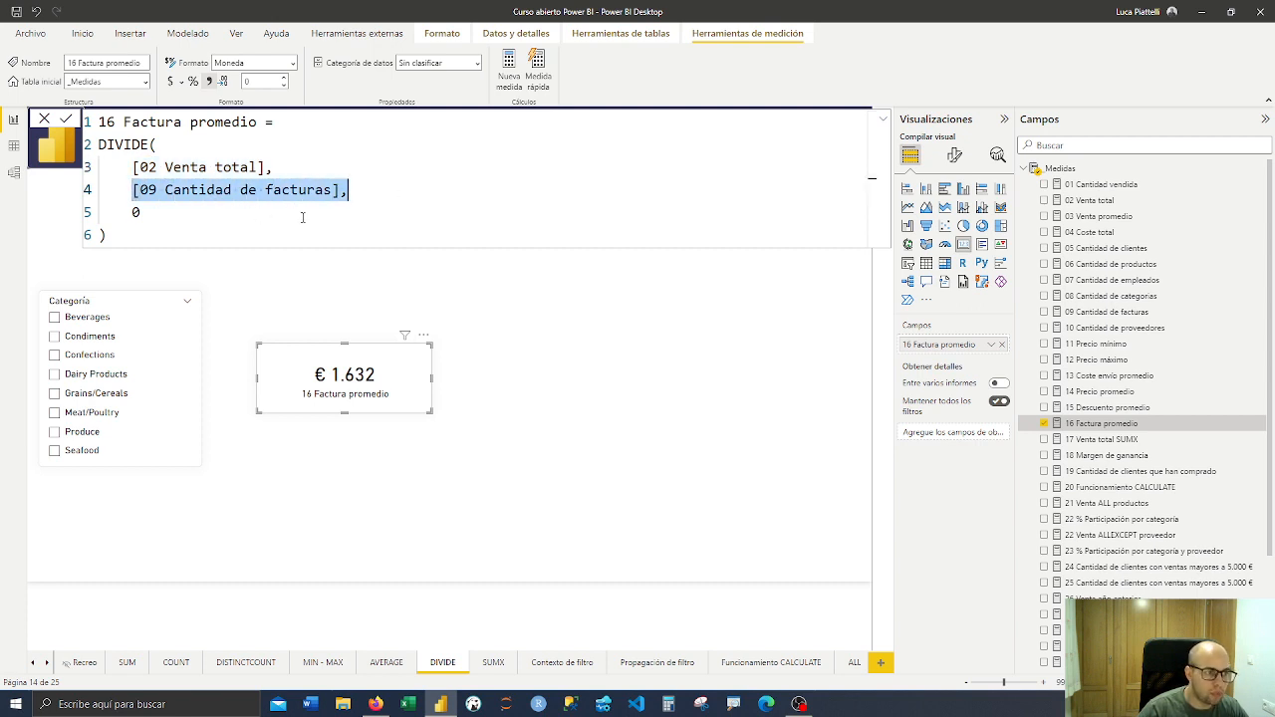
pyautogui.moveTo(362, 189); pyautogui.dragTo(99, 189)
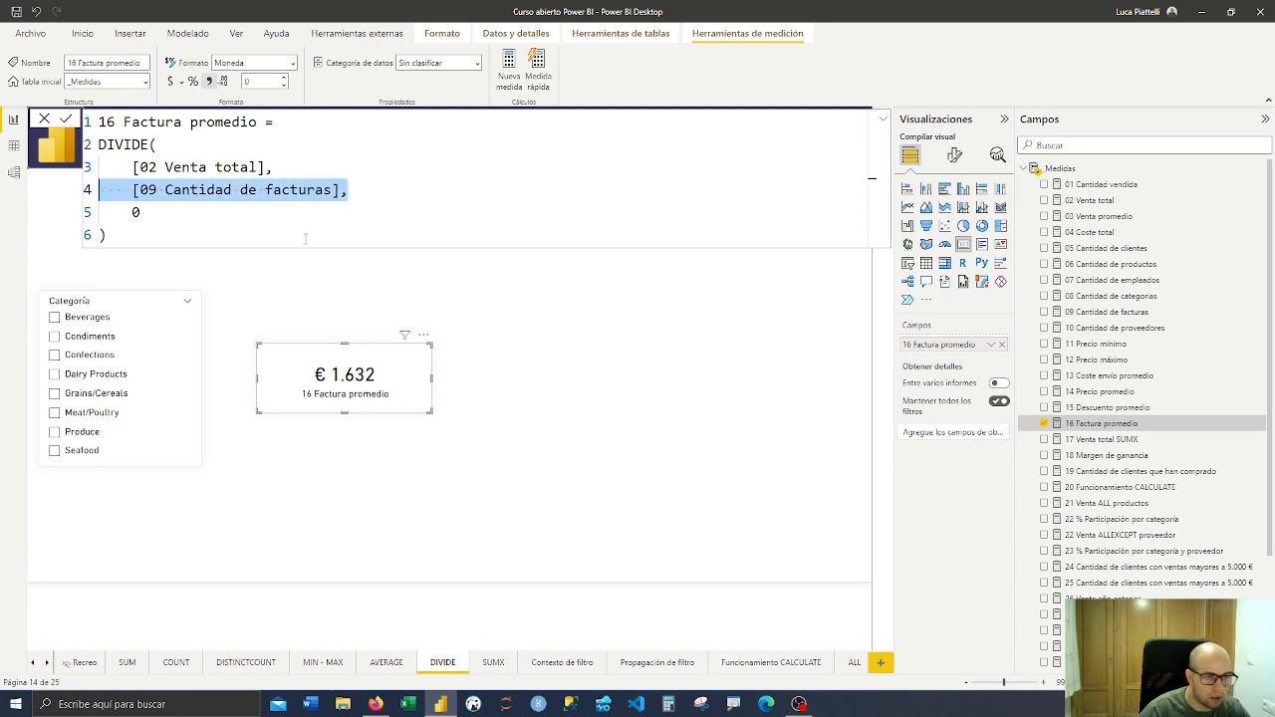
pyautogui.moveTo(142, 213); pyautogui.dragTo(84, 212)
pyautogui.click(236, 235)
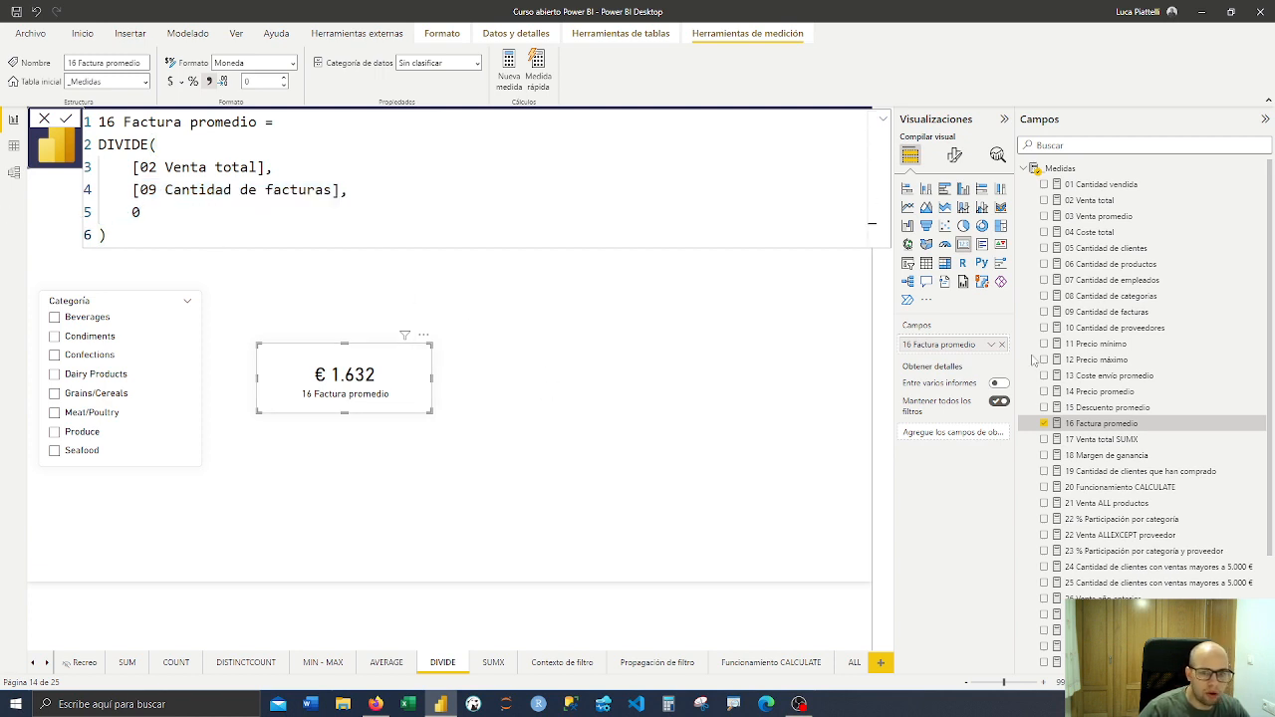
# Apply the rewritten 16 Factura promedio formula and close the formula editor
pyautogui.click(180, 82)
pyautogui.click(541, 333)
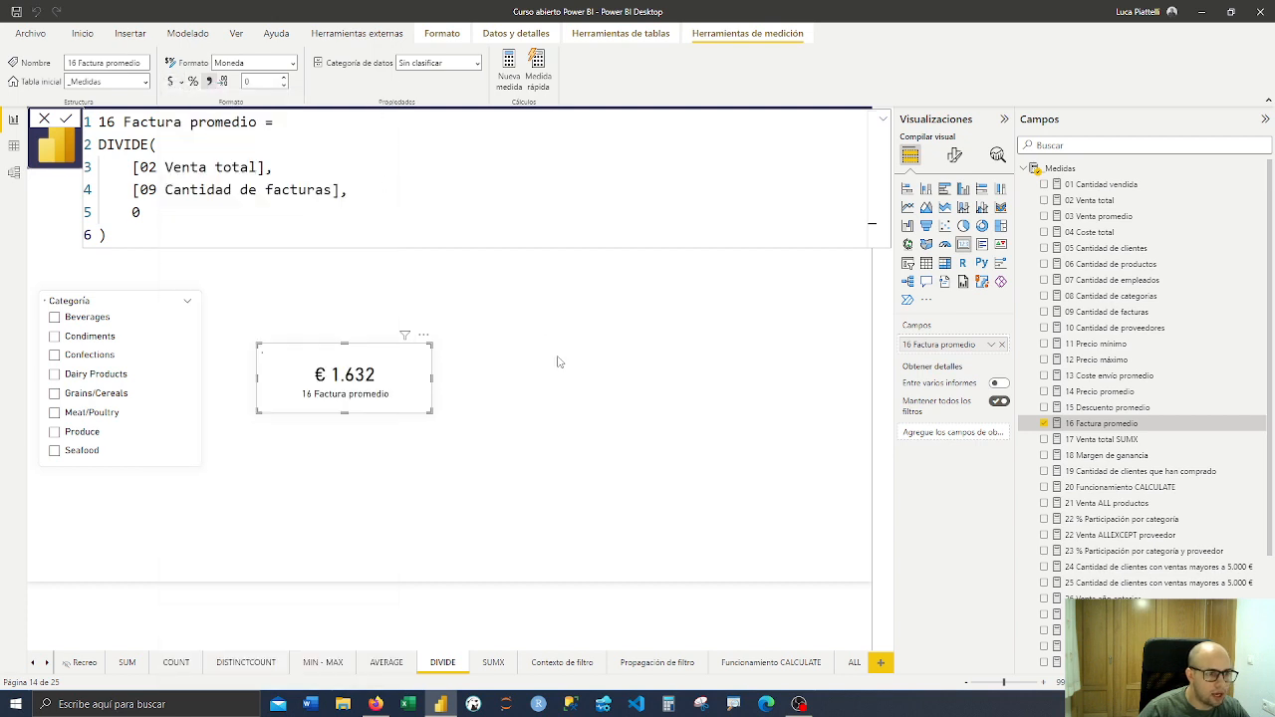
pyautogui.click(45, 119)
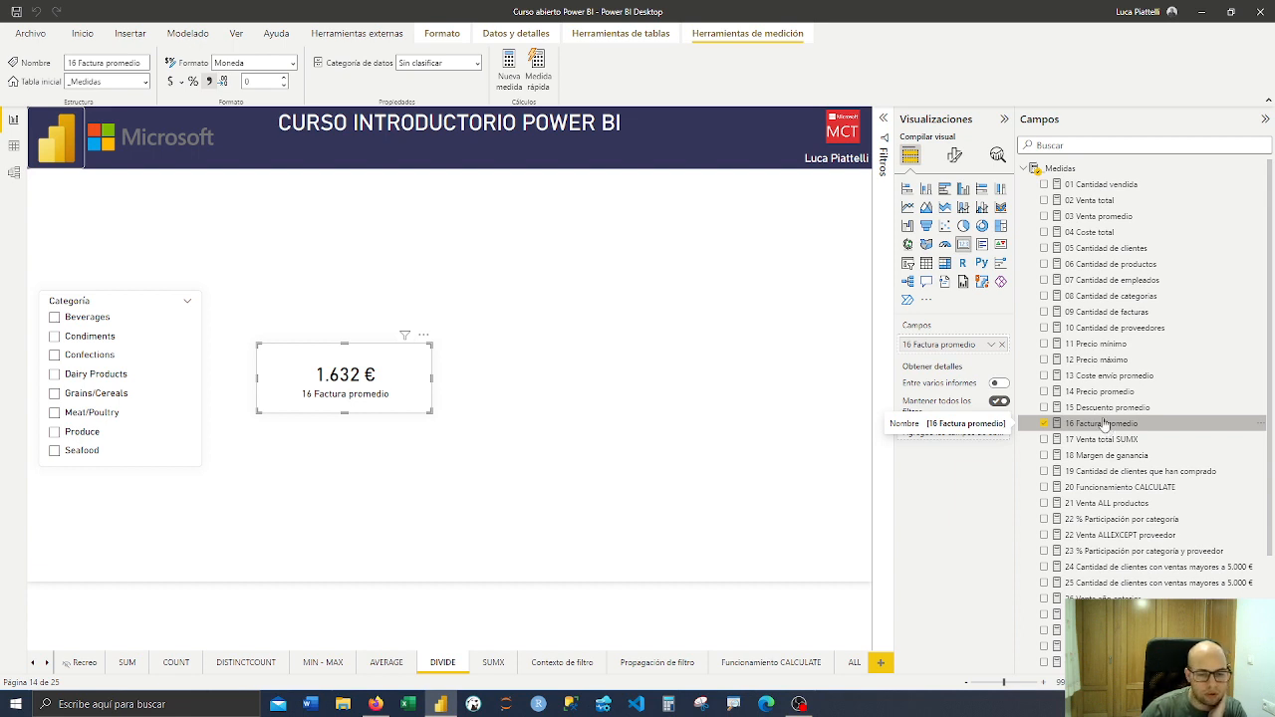
# Deselect the 16 Factura promedio card and collapse the Visualizaciones pane to enlarge the report canvas
pyautogui.hotkey('alt', 'Tab')
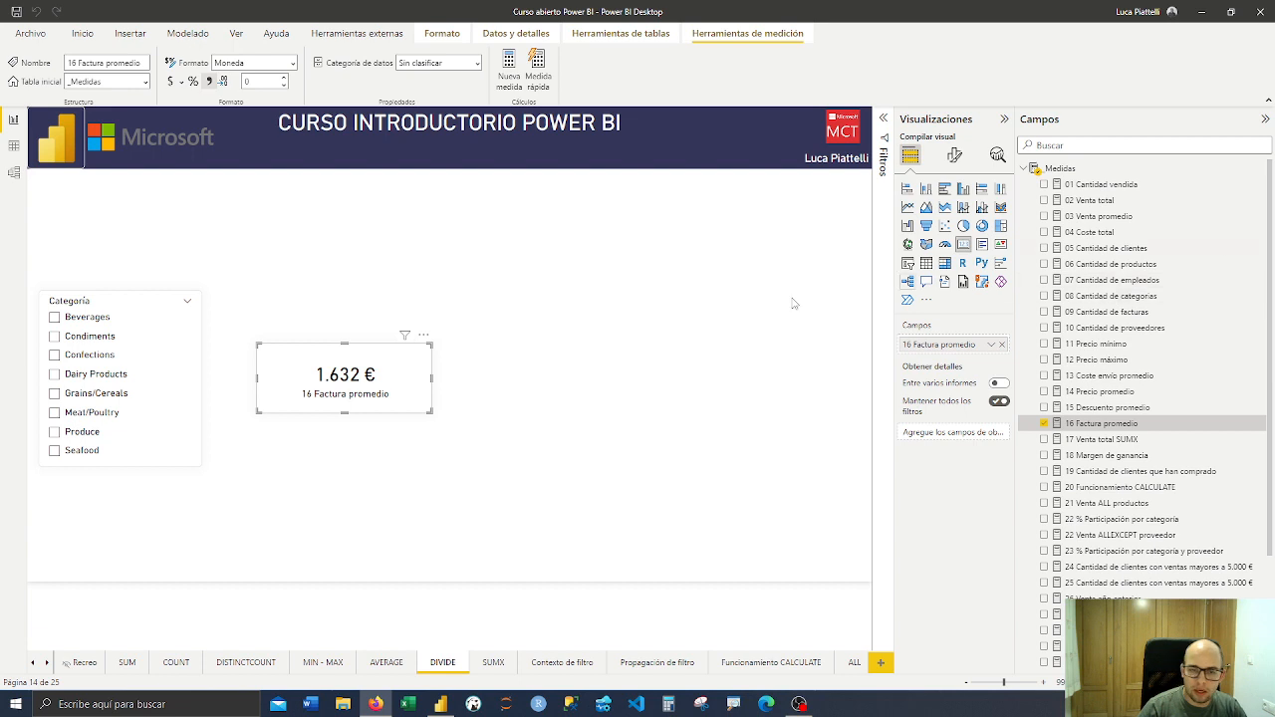
pyautogui.click(684, 331)
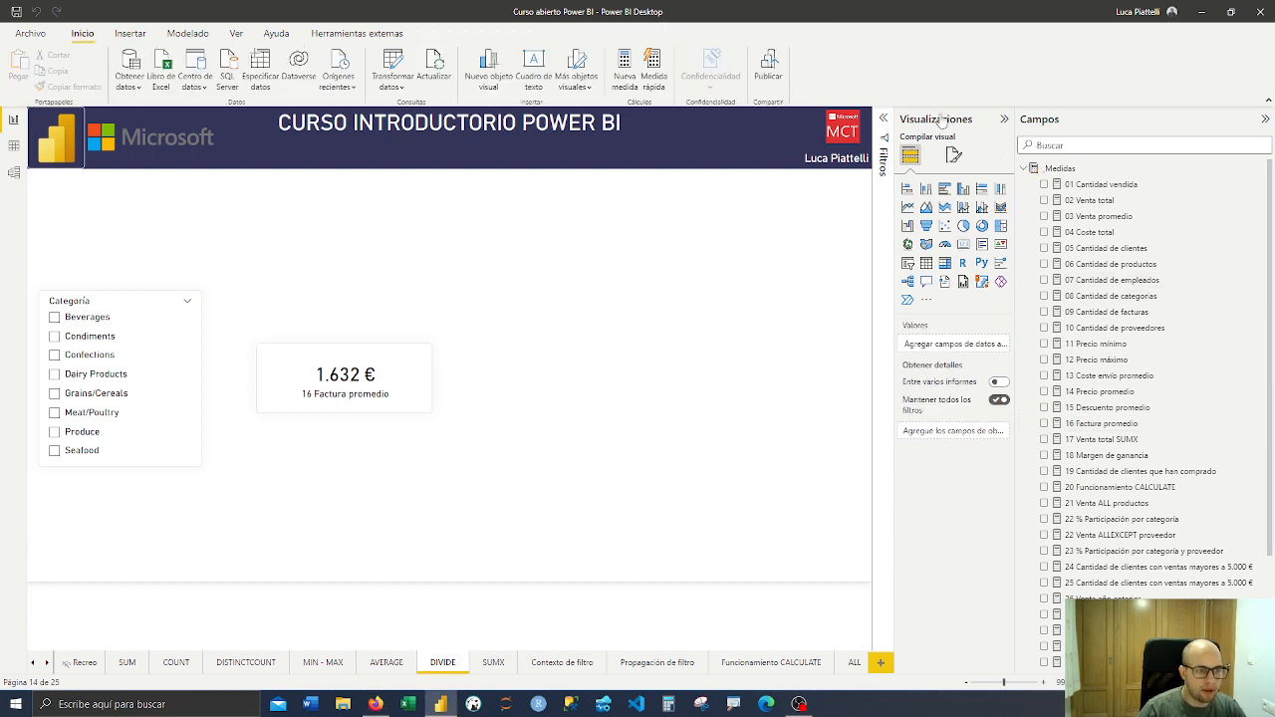
pyautogui.click(1005, 120)
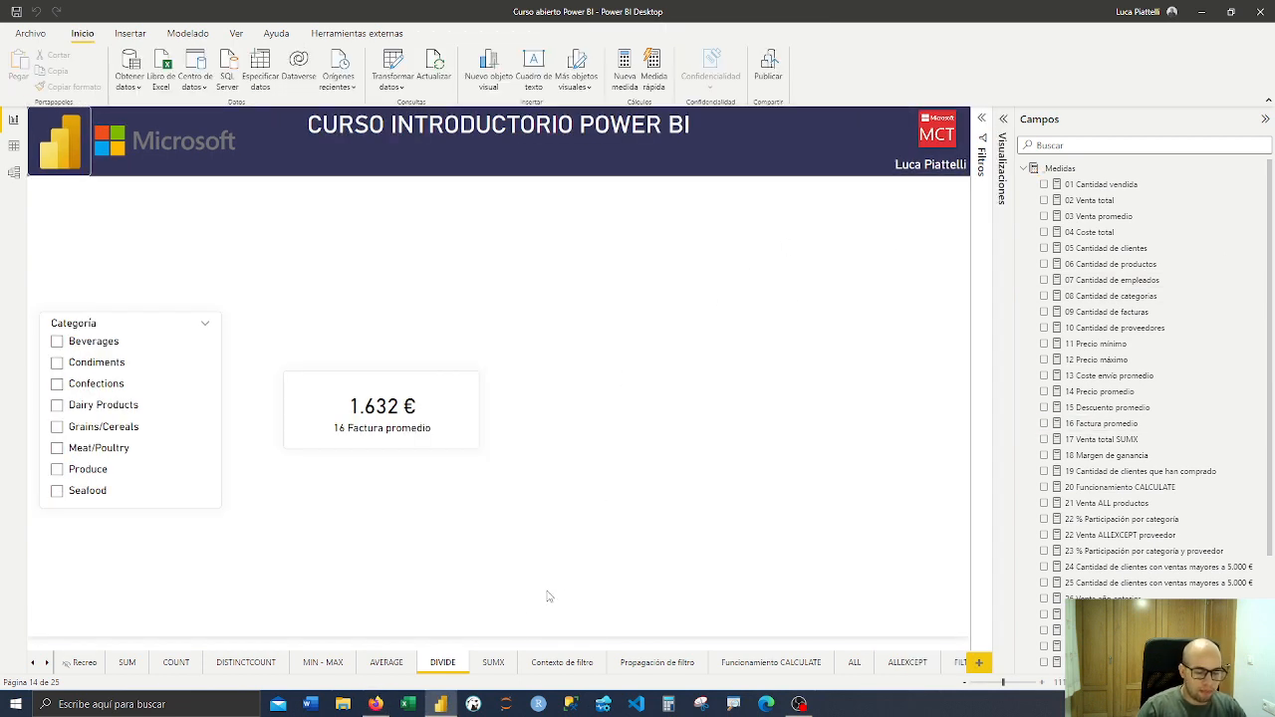
# Open the SUMX page and examine the 17 Venta total SUMX measure's formula
pyautogui.click(503, 662)
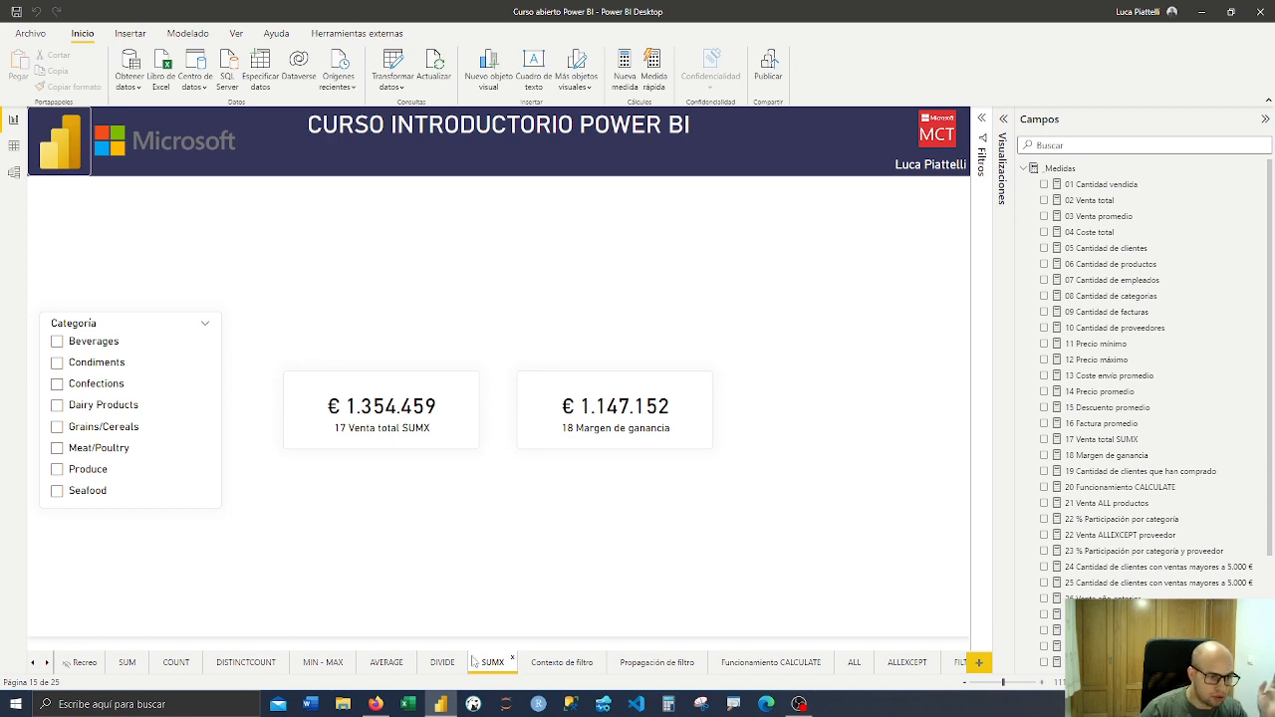
pyautogui.click(446, 429)
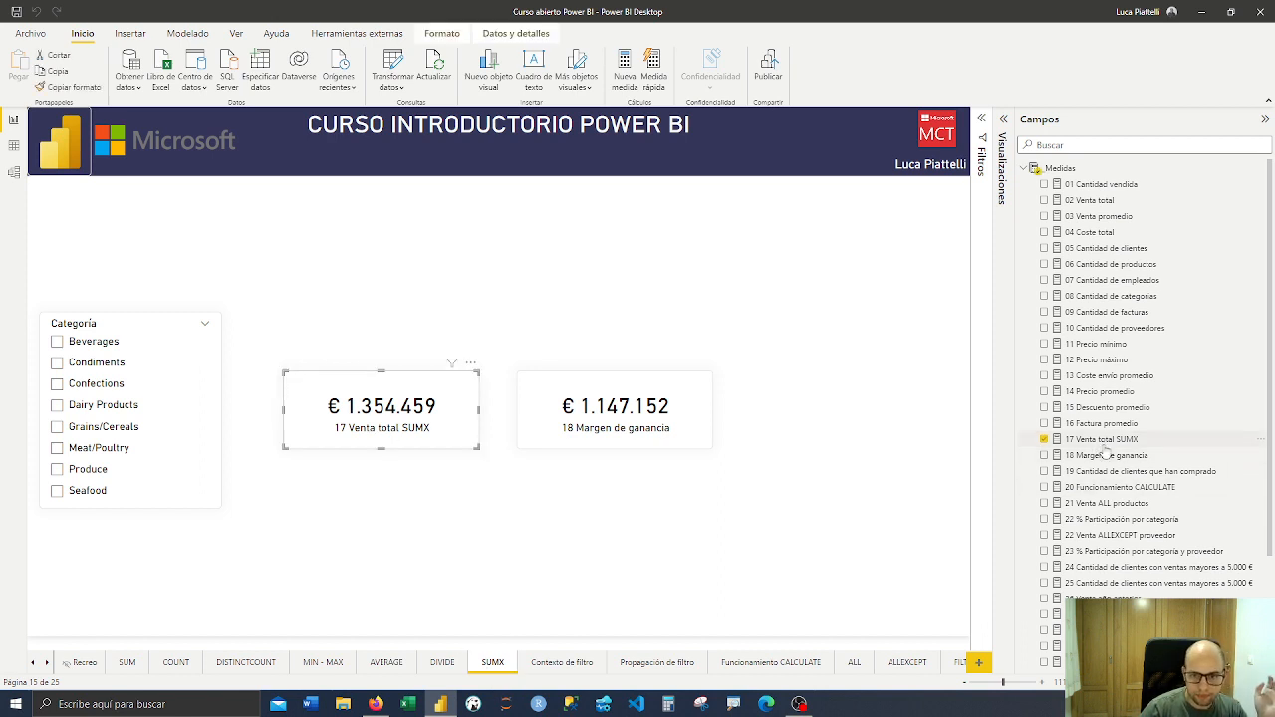
pyautogui.click(1101, 440)
pyautogui.moveTo(136, 142); pyautogui.dragTo(125, 144)
pyautogui.click(270, 146)
pyautogui.click(310, 216)
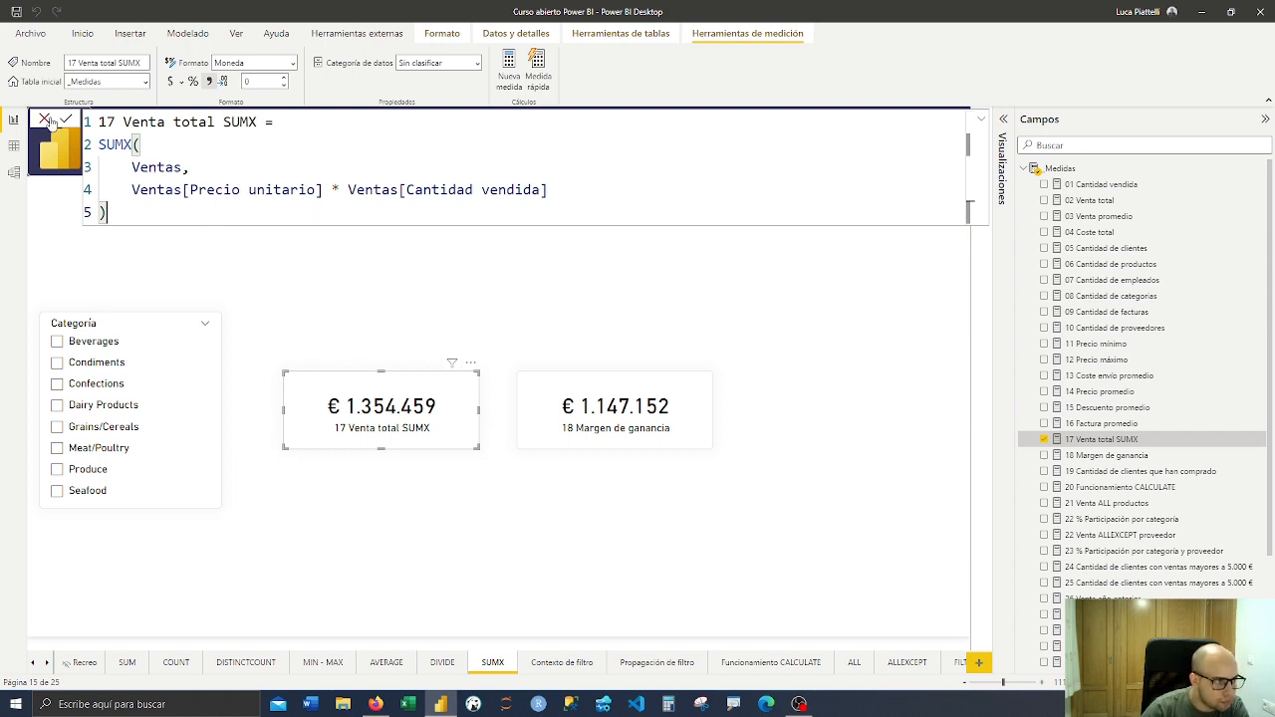
# Examine the SUMX function, its Ventas table argument and its Precio unitario times Cantidad vendida expression by highlighting each part of the formula
pyautogui.moveTo(98, 145); pyautogui.dragTo(136, 145)
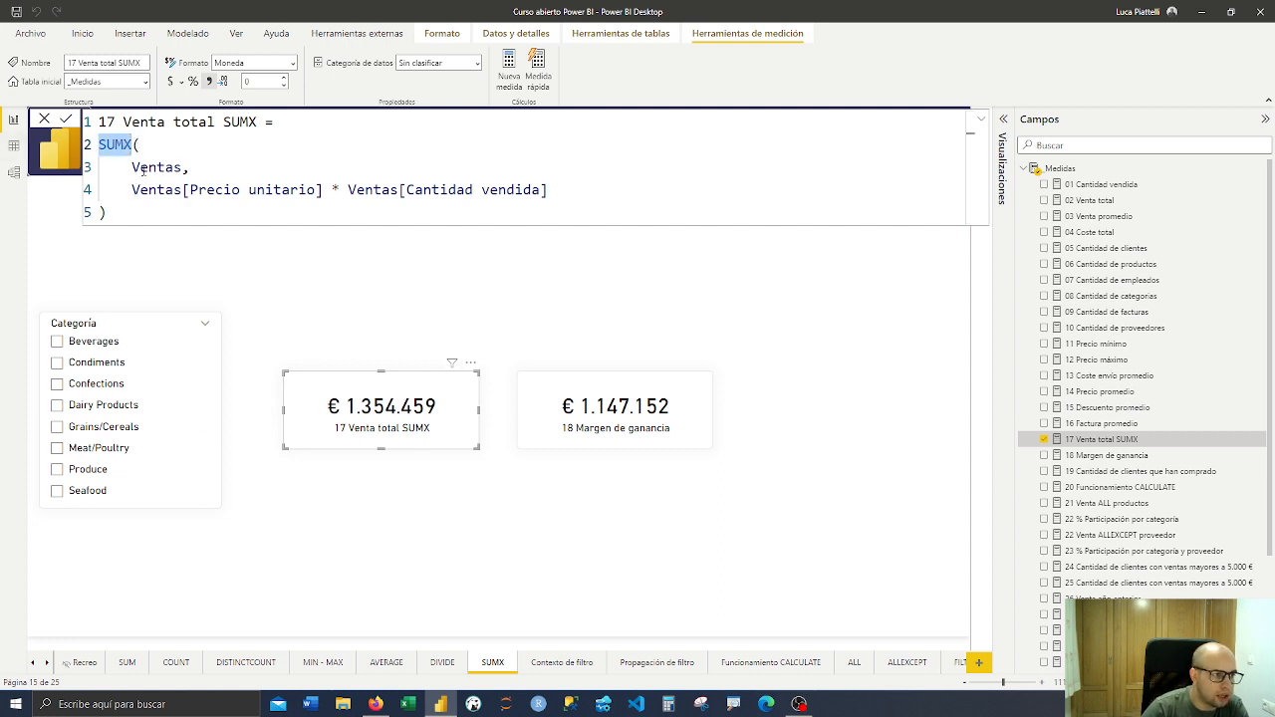
pyautogui.moveTo(131, 167); pyautogui.dragTo(576, 194)
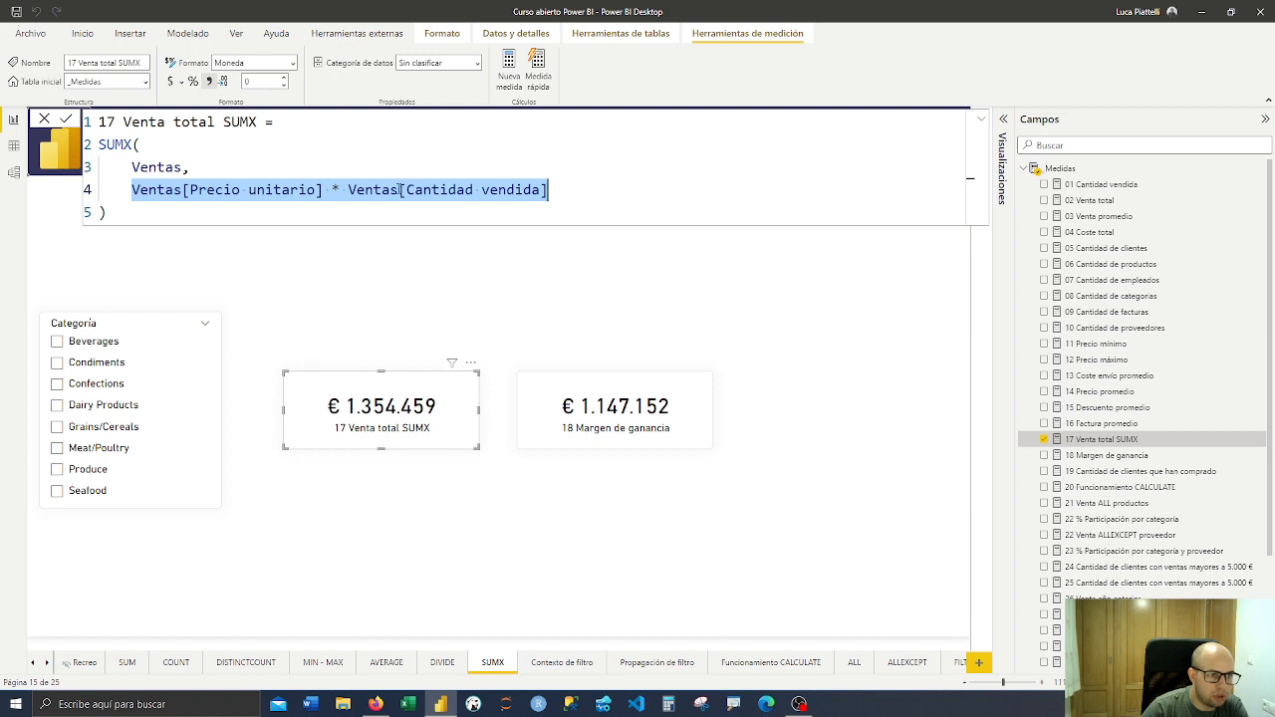
pyautogui.click(554, 191)
pyautogui.moveTo(554, 190); pyautogui.dragTo(131, 189)
pyautogui.click(184, 211)
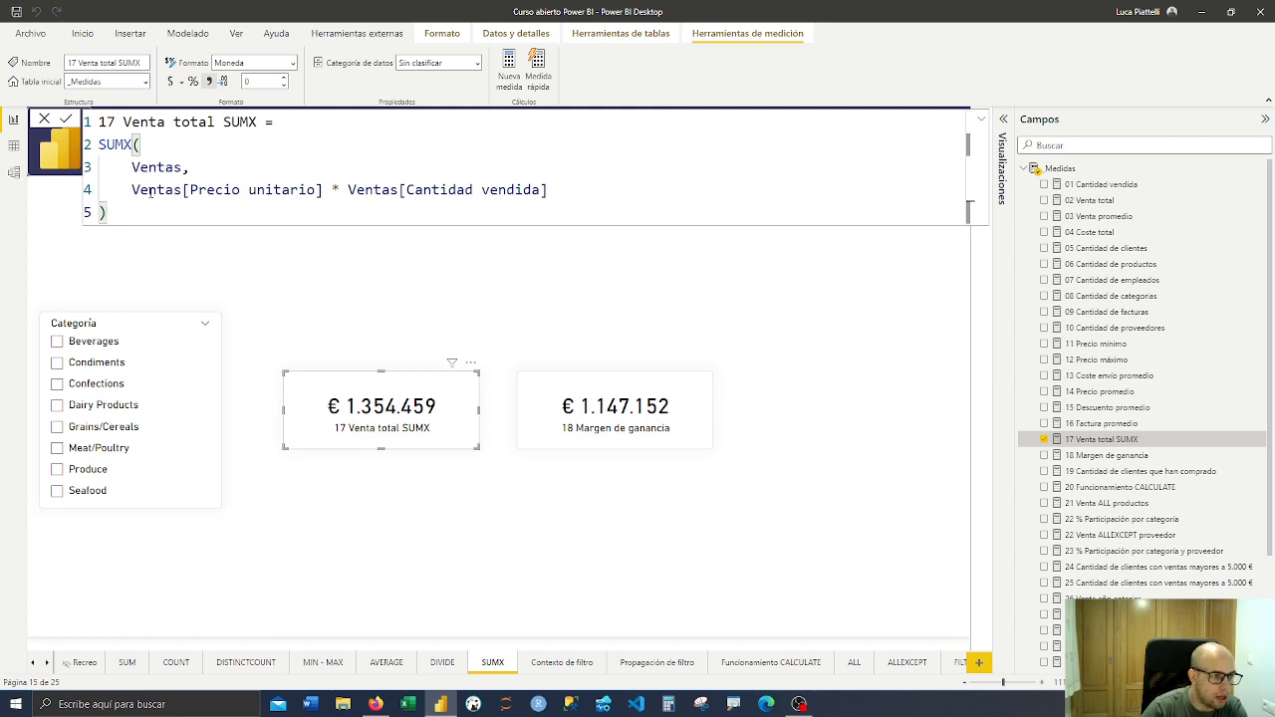
pyautogui.moveTo(180, 189); pyautogui.dragTo(550, 191)
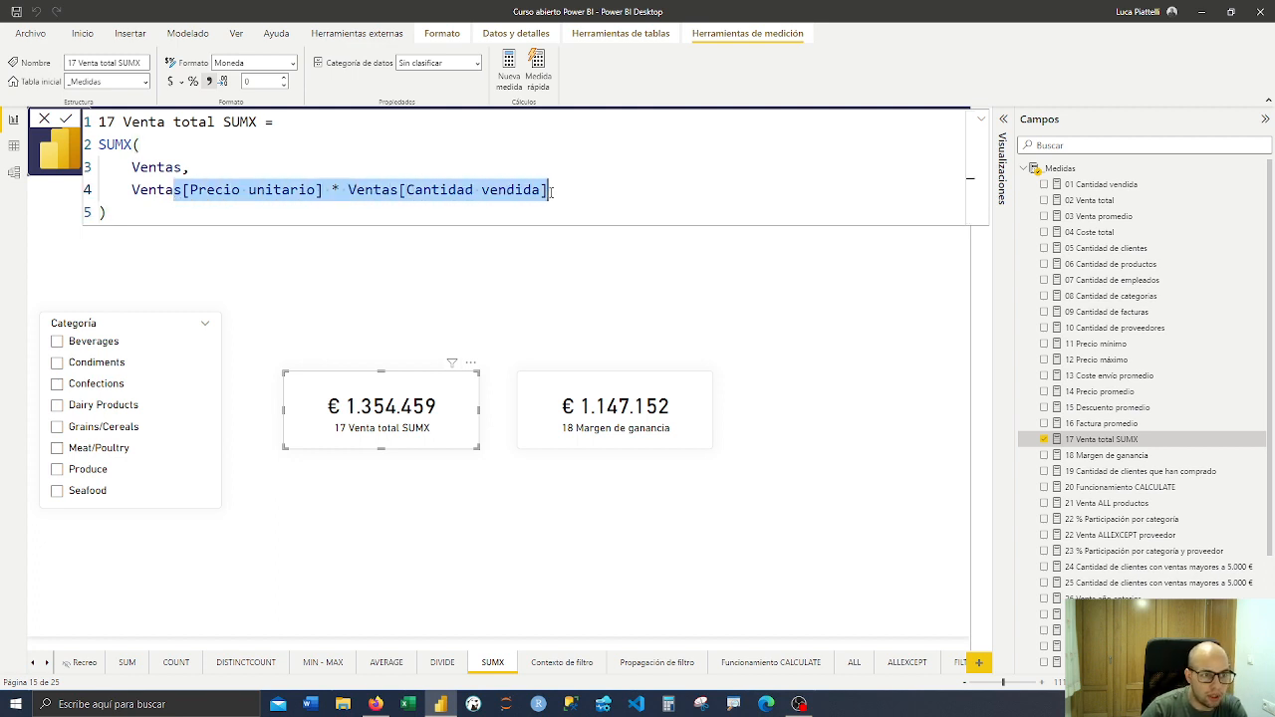
pyautogui.click(578, 192)
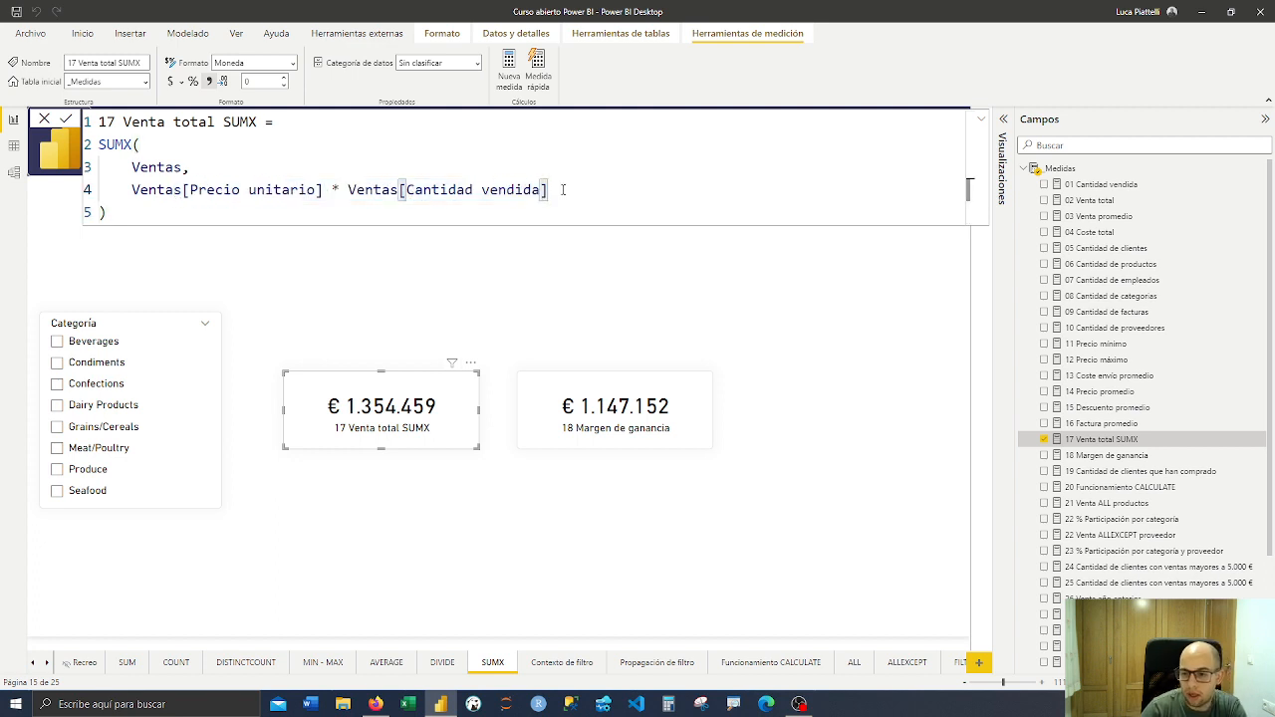
pyautogui.click(483, 213)
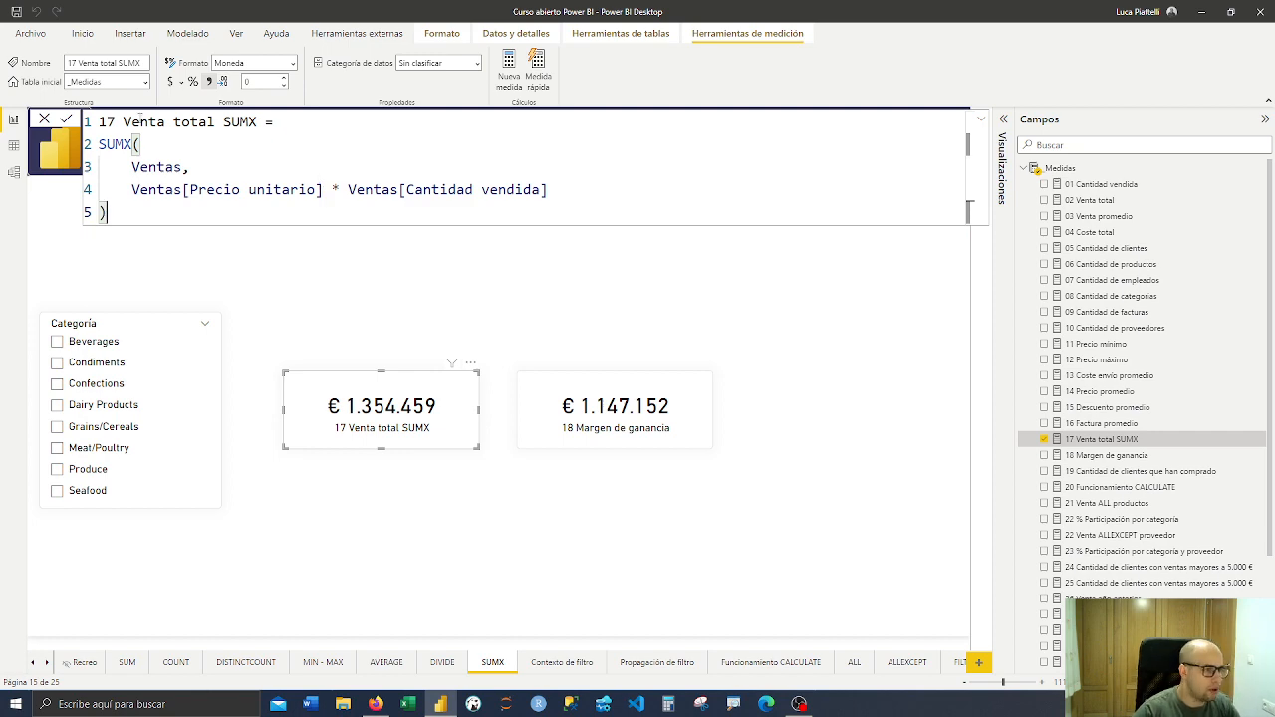
# View the Ventas table's rows in the data view and collapse the Productos table's field list
pyautogui.click(14, 146)
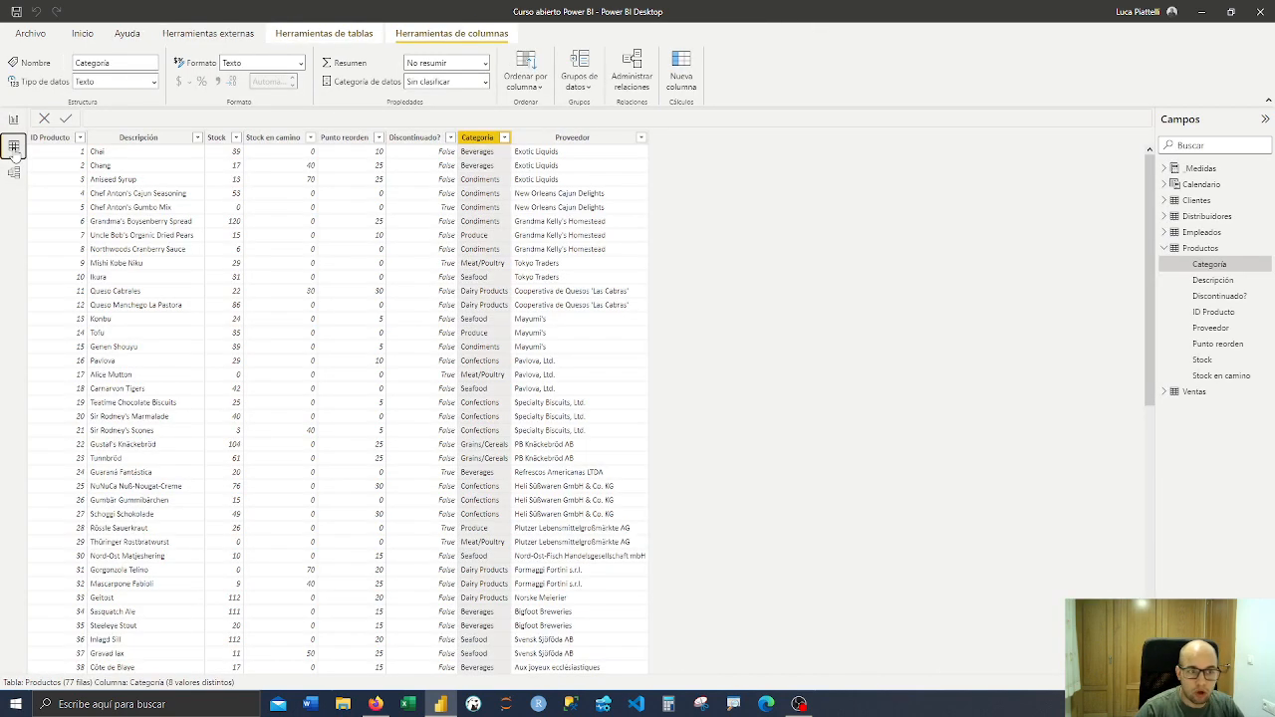
pyautogui.click(1194, 392)
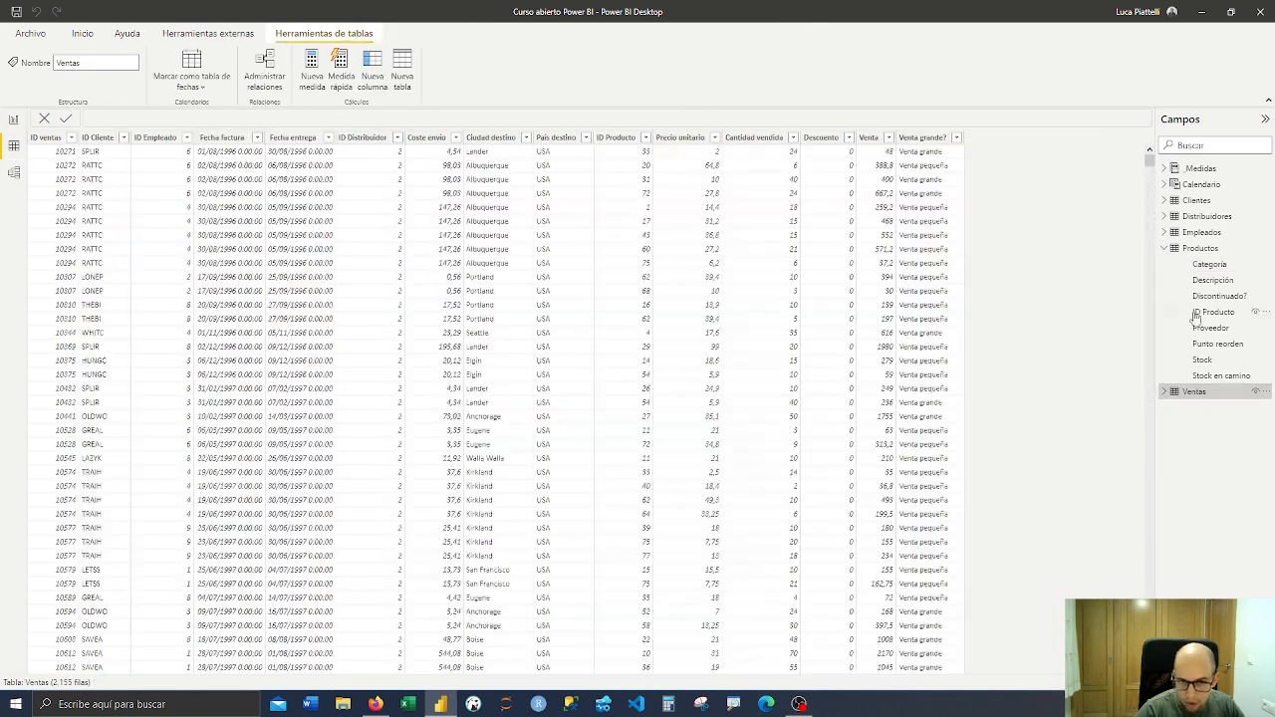
pyautogui.click(1164, 248)
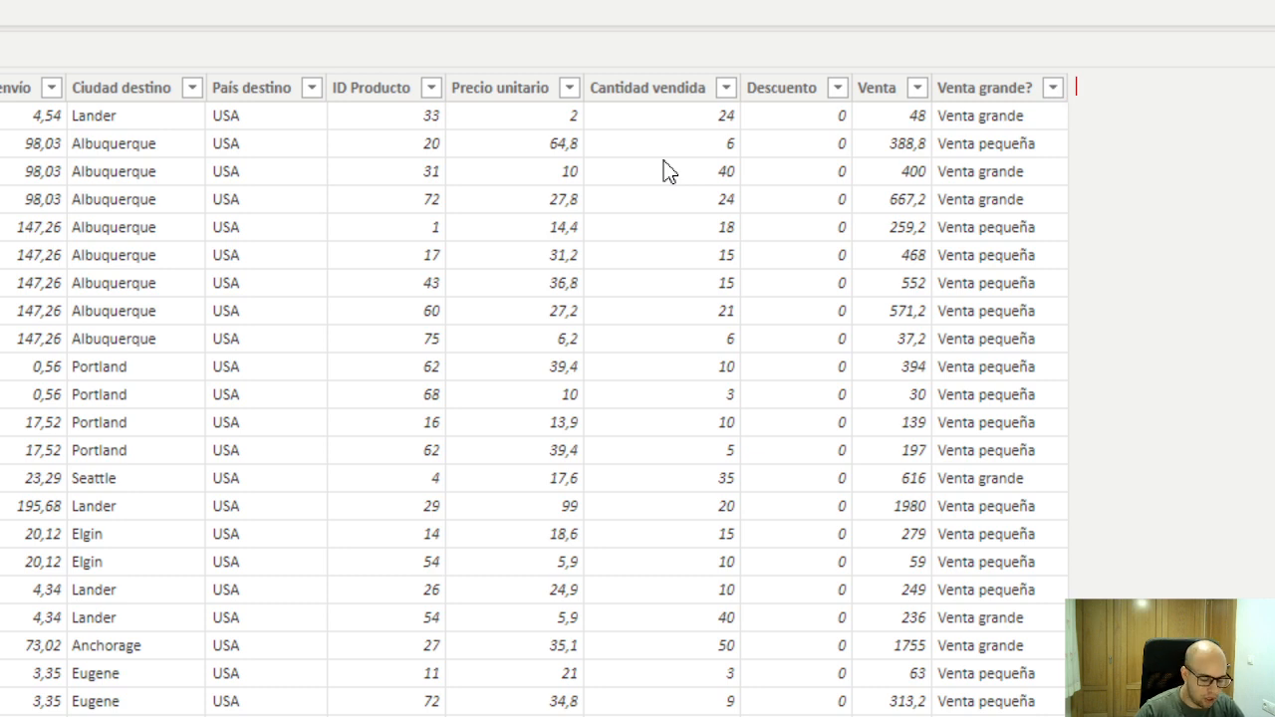
# Annotate the magnified Ventas table with a SUMX heading and the results 48 and 388,8 beside the first two rows
pyautogui.write('SUMS')
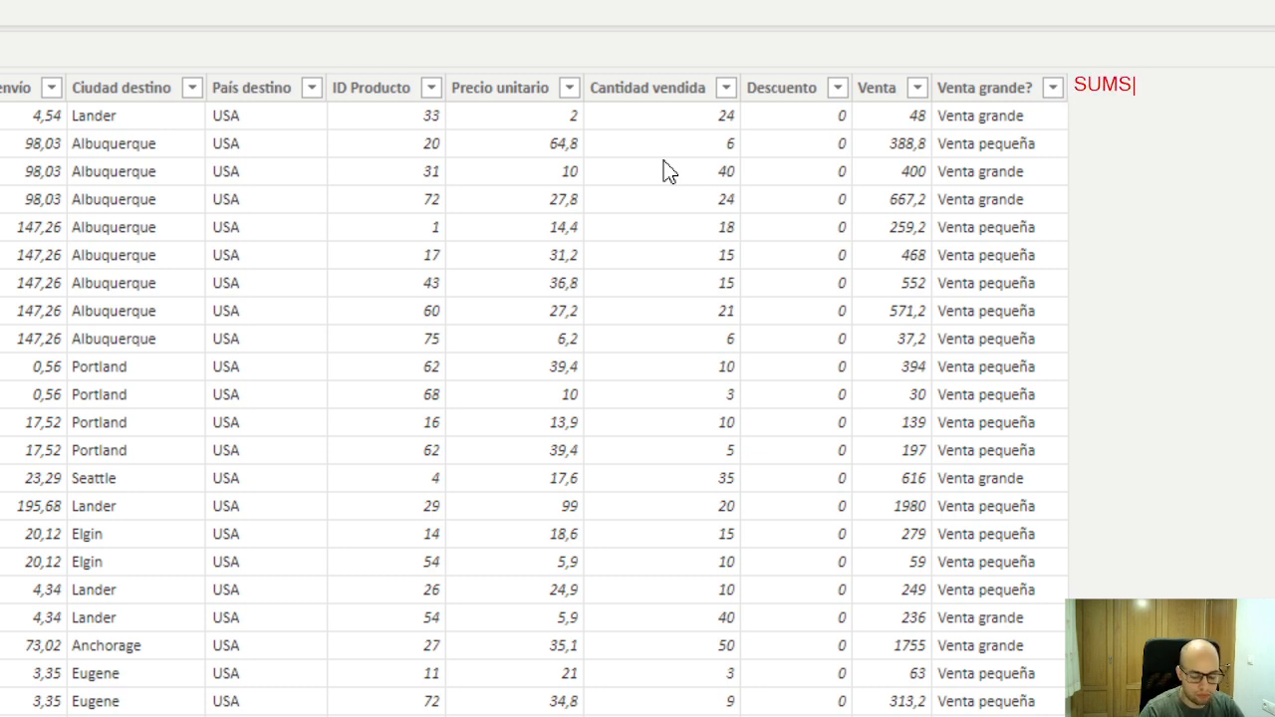
pyautogui.press('BackSpace')
pyautogui.write('X')
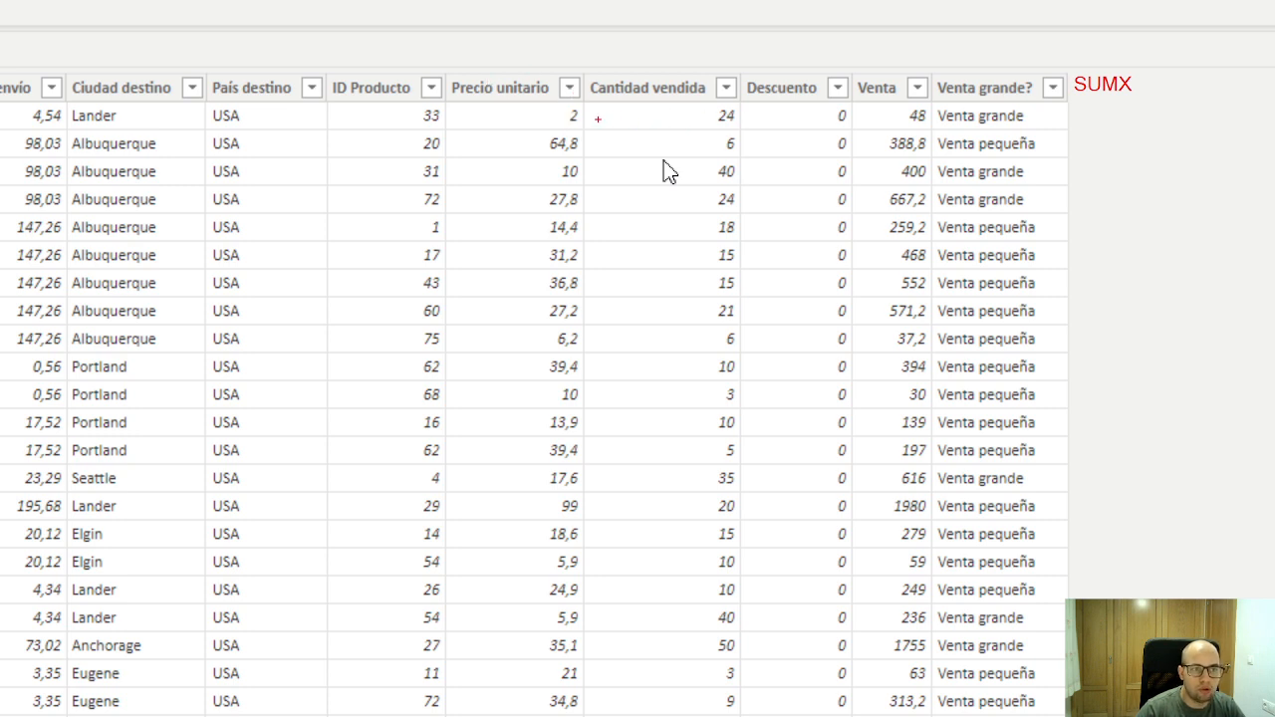
pyautogui.write('t')
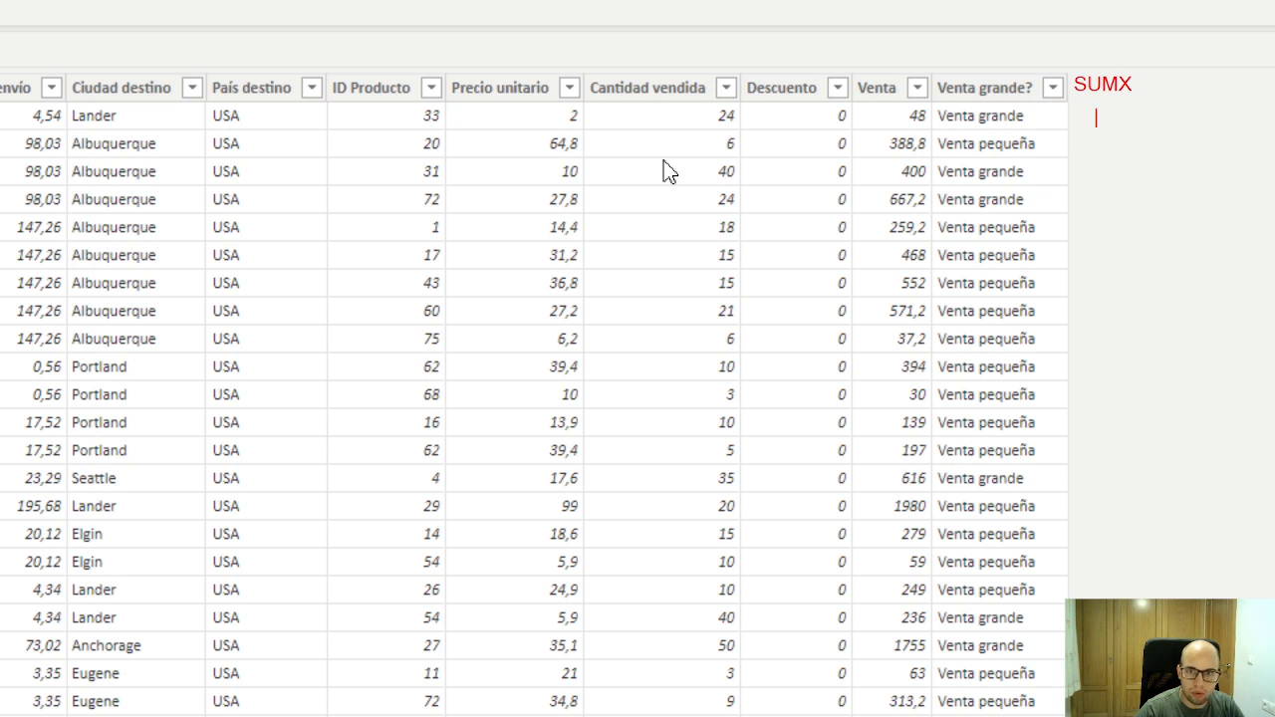
pyautogui.write('48')
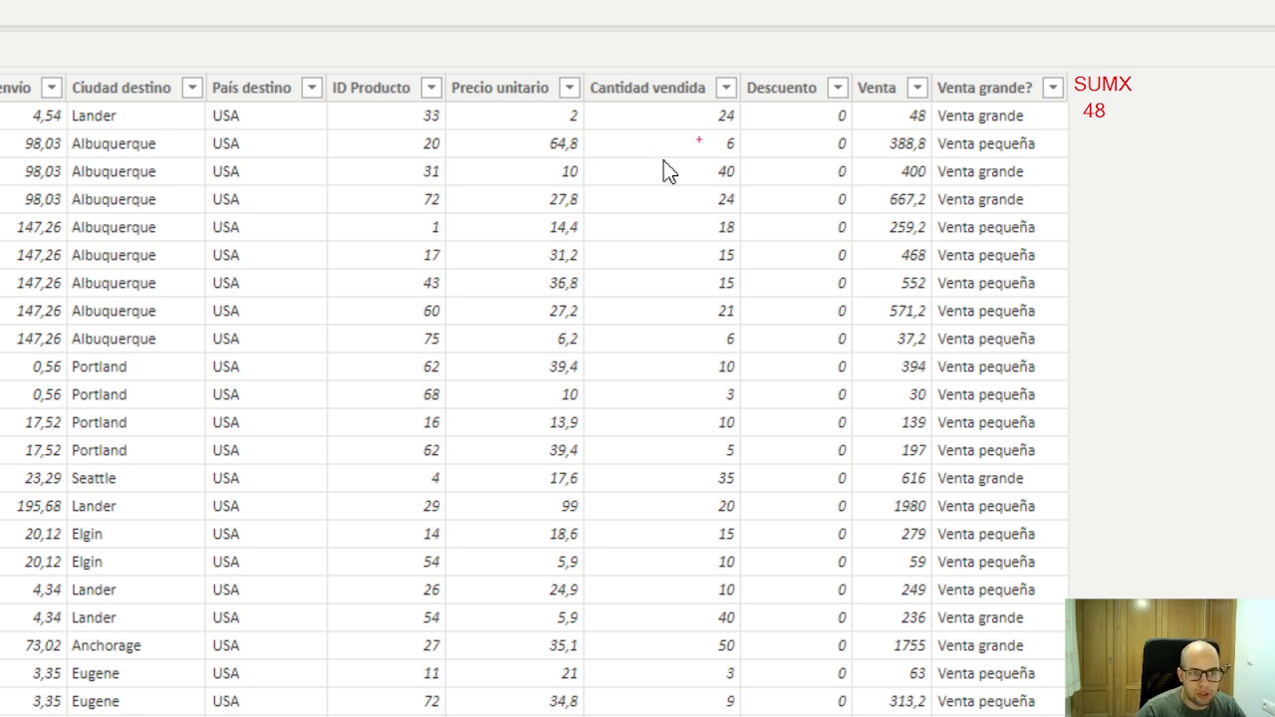
pyautogui.write('t')
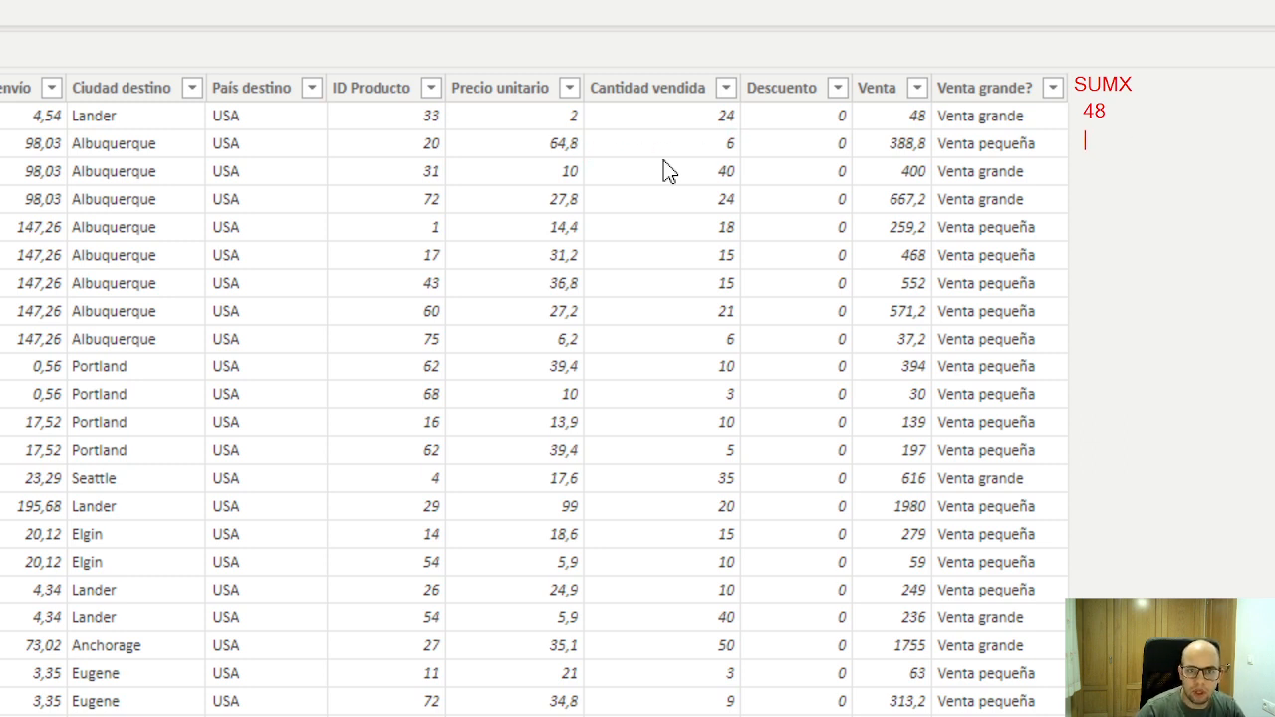
pyautogui.write('388')
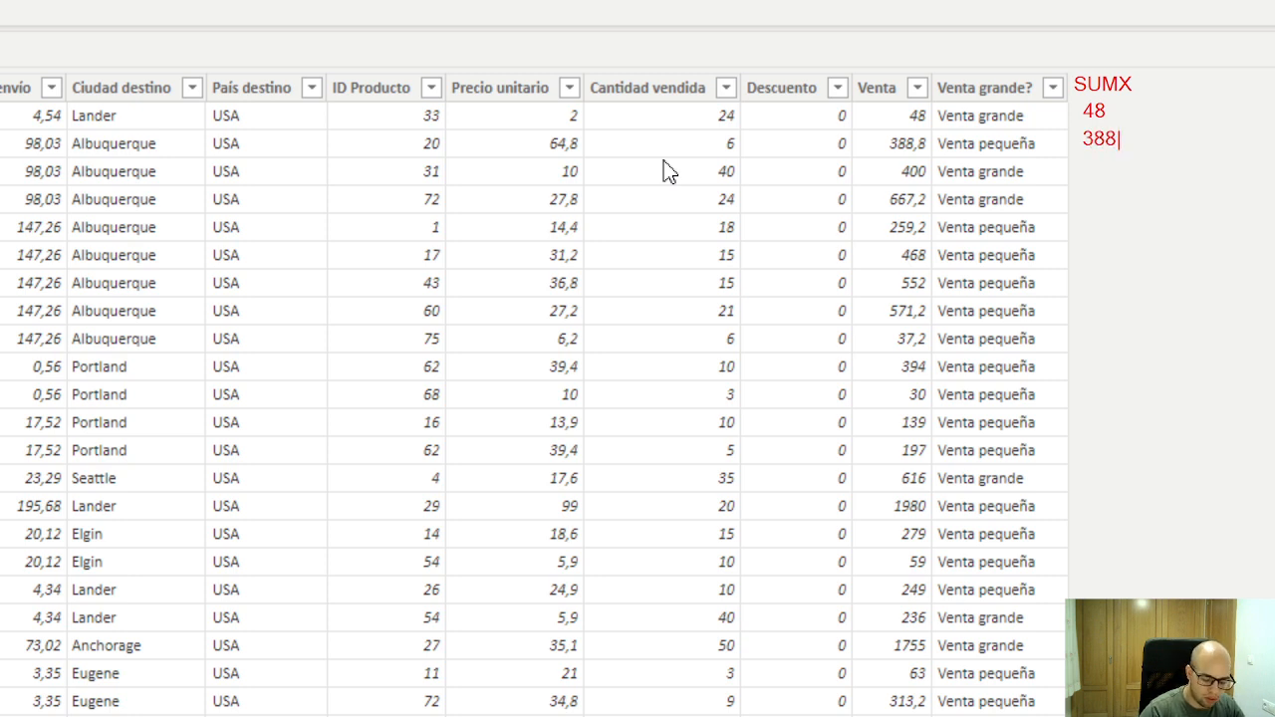
pyautogui.write(',8')
pyautogui.press('Escape')
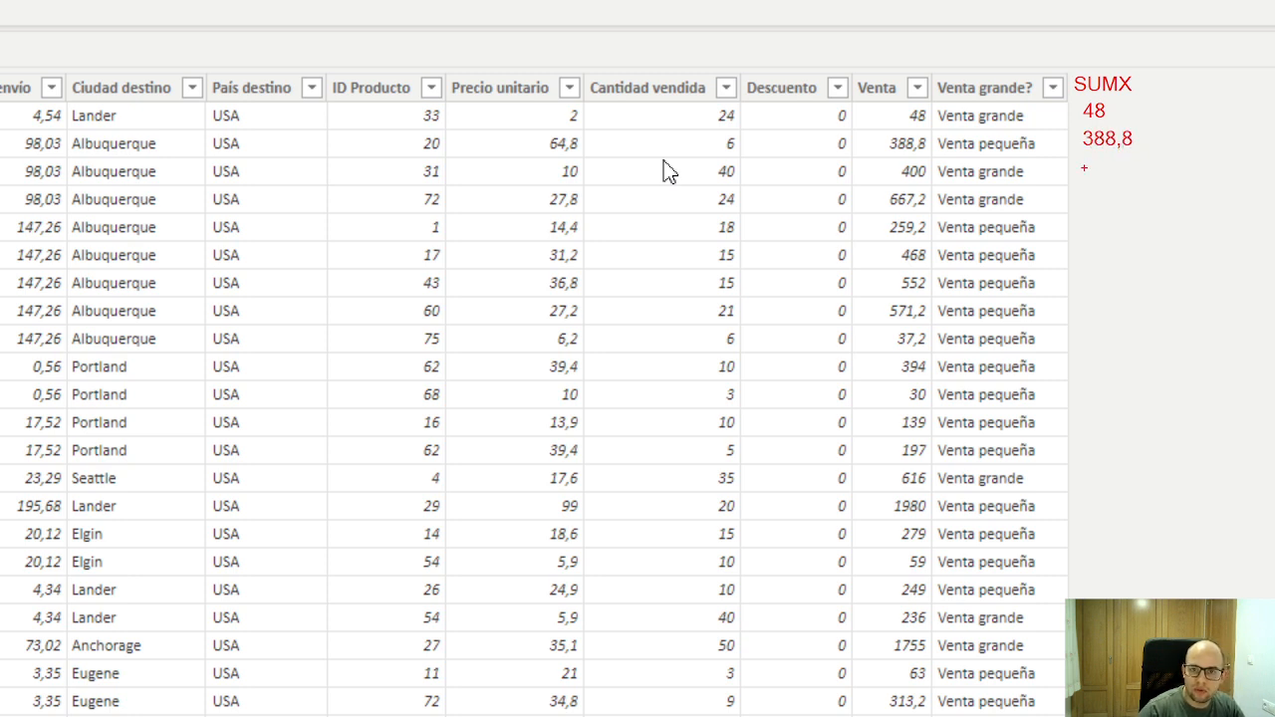
# Draw red dashes for the next six row results, underline SUMX and frame the results in blue, ending with the annotation mode closed
pyautogui.moveTo(1084, 168)
pyautogui.mouseDown()
pyautogui.moveTo(1104, 166)
pyautogui.moveTo(1100, 200)
pyautogui.moveTo(1125, 254)
pyautogui.moveTo(1106, 313)
pyautogui.mouseUp()
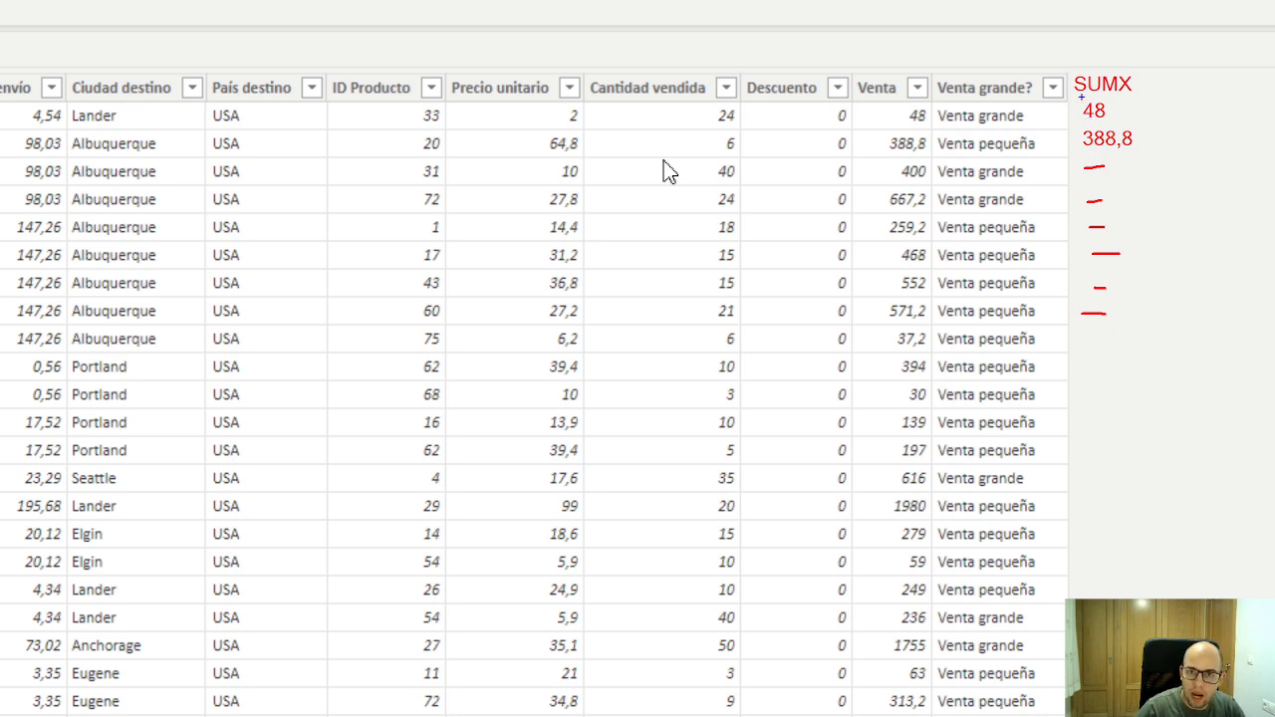
pyautogui.moveTo(1076, 97); pyautogui.dragTo(1114, 96)
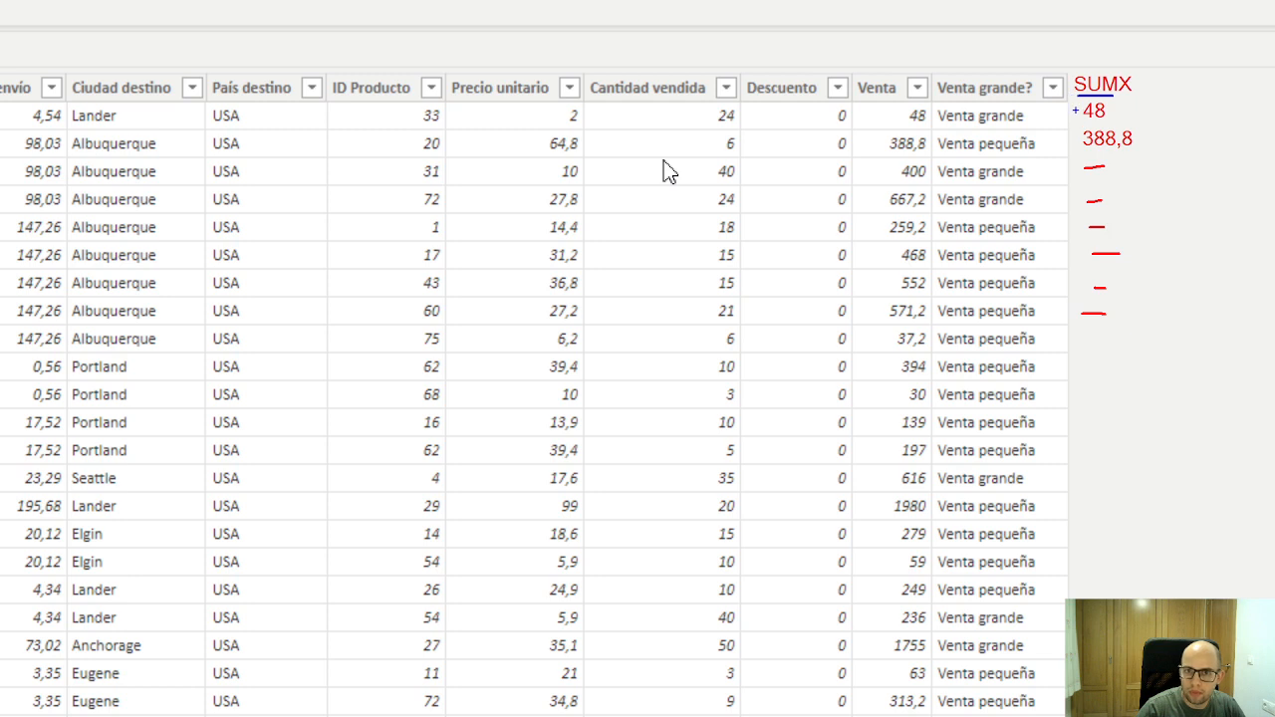
pyautogui.moveTo(1076, 103)
pyautogui.mouseDown()
pyautogui.moveTo(1133, 213)
pyautogui.moveTo(1139, 334)
pyautogui.mouseUp()
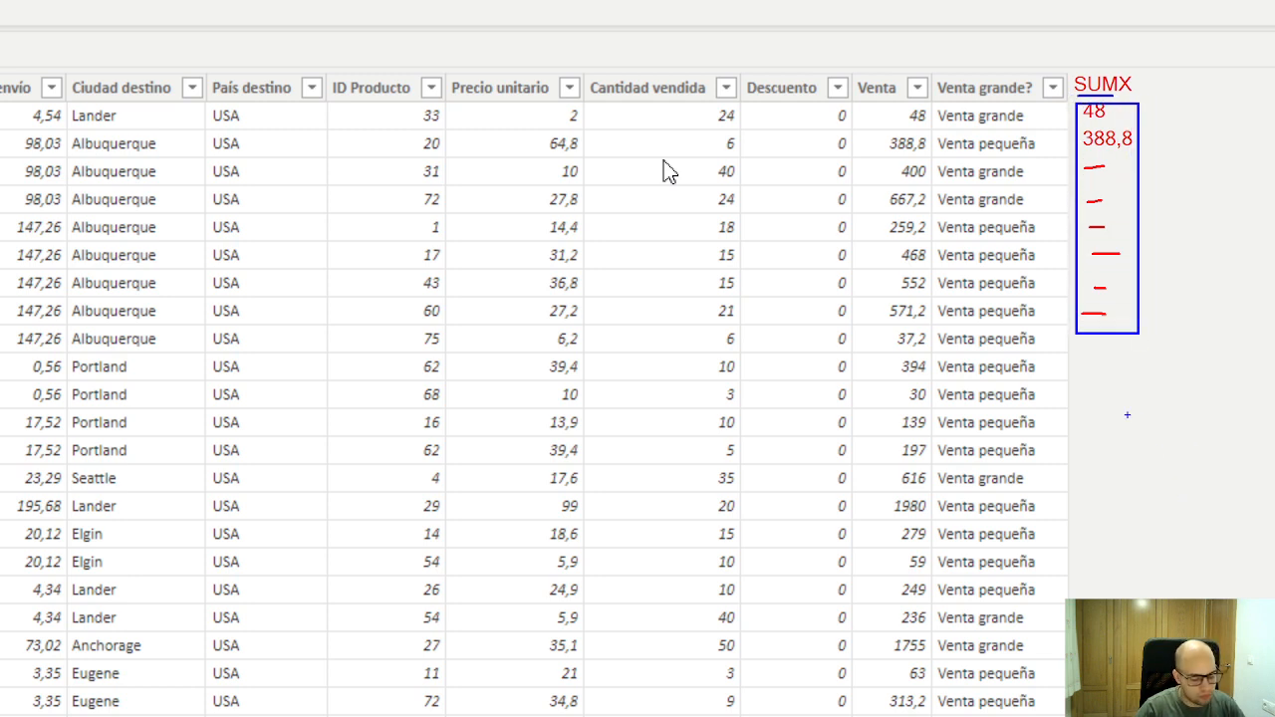
pyautogui.press('Escape')
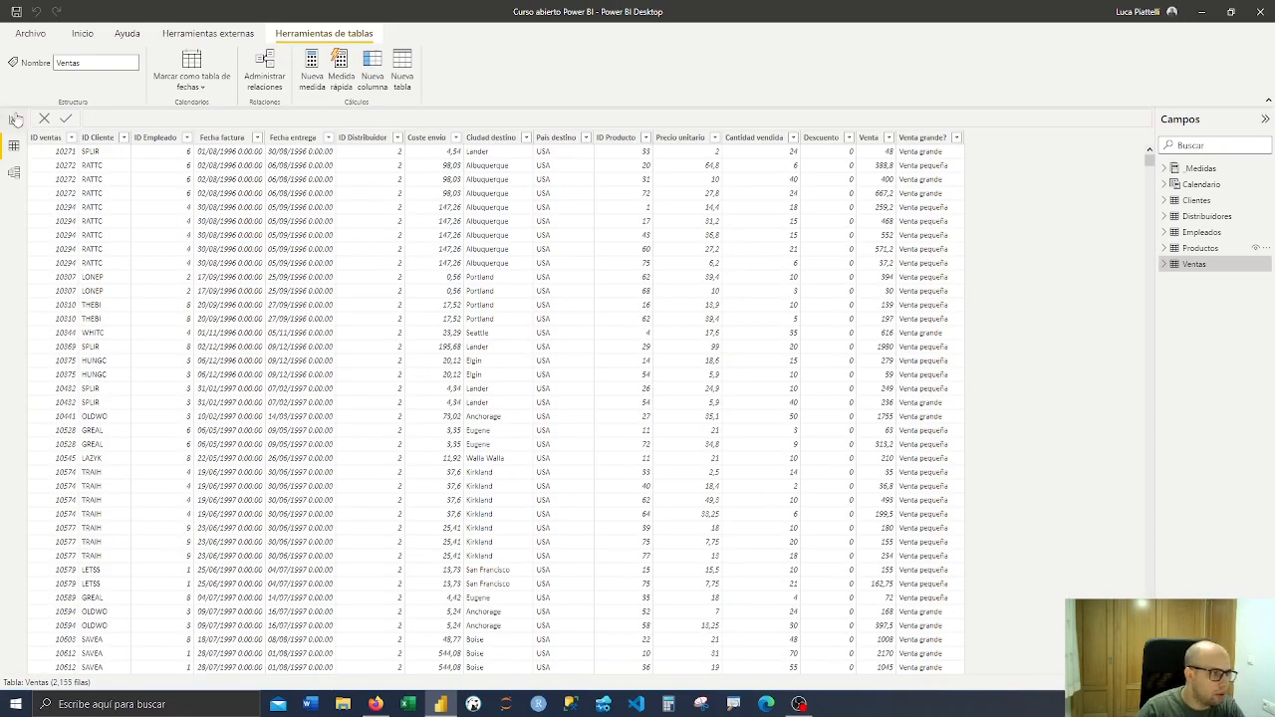
# Return to the report's SUM page and examine the 02 Venta total measure's formula for comparison with SUMX
pyautogui.click(14, 119)
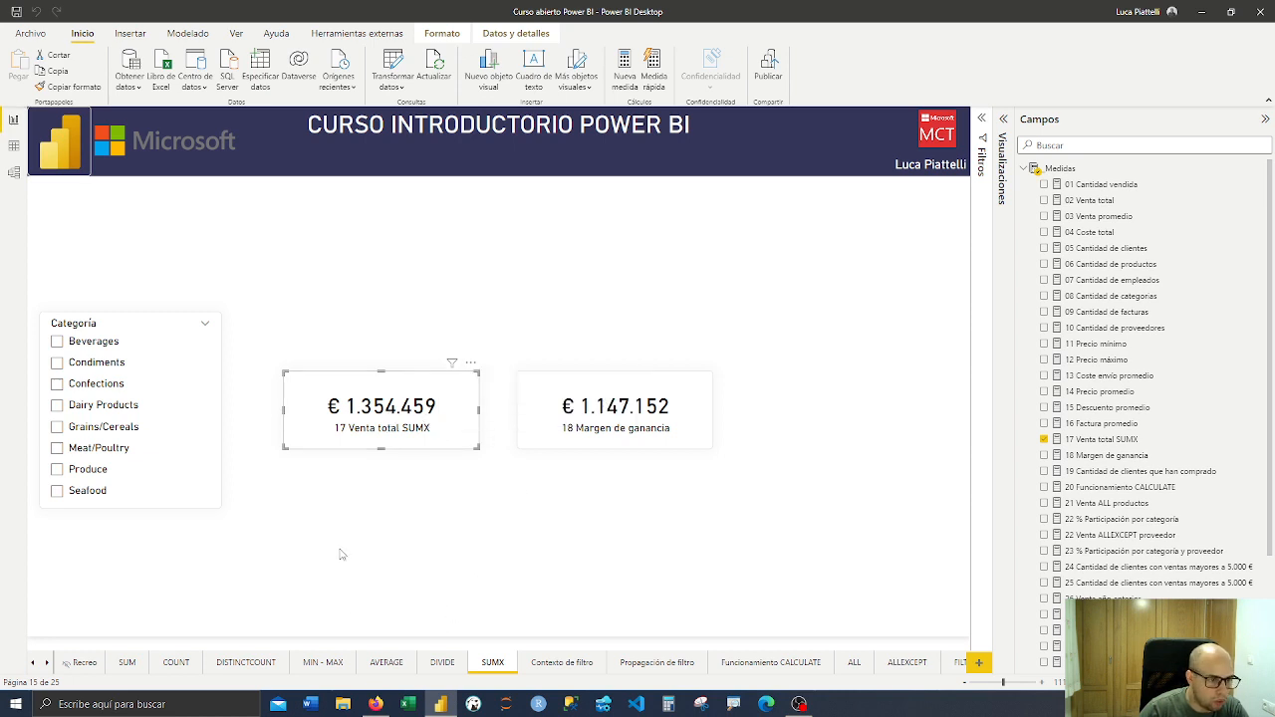
pyautogui.click(135, 664)
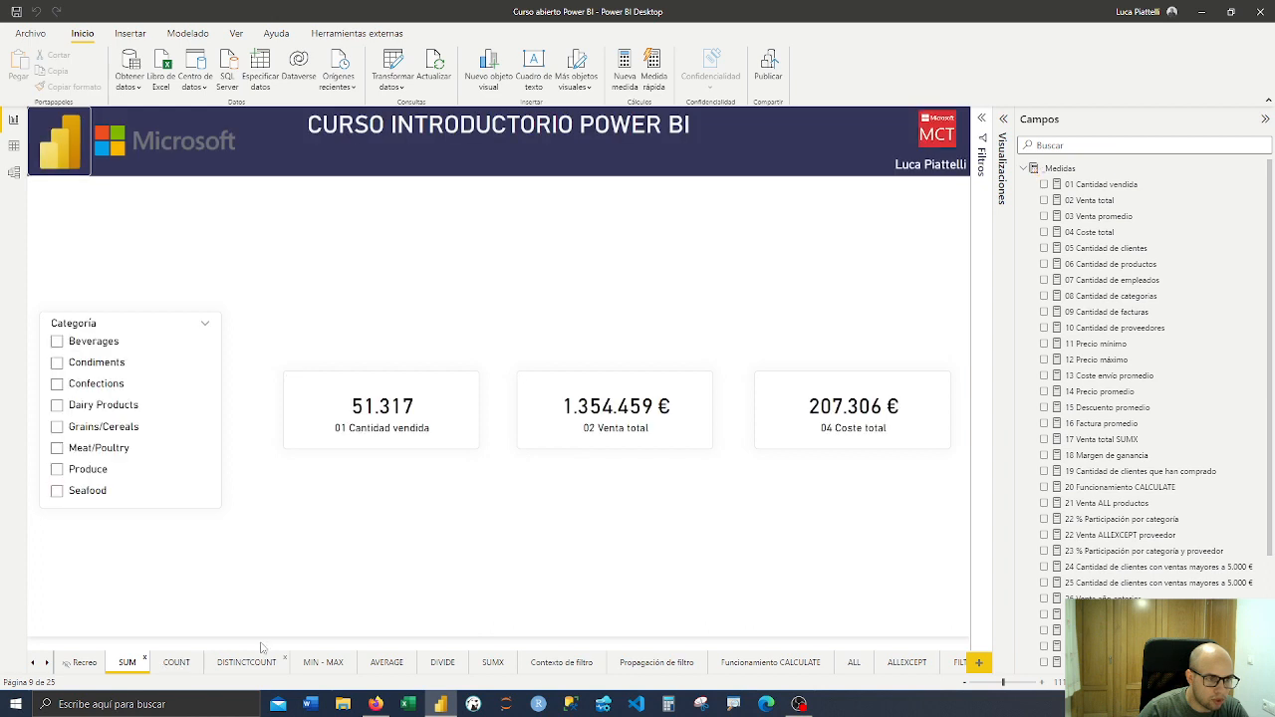
pyautogui.click(622, 390)
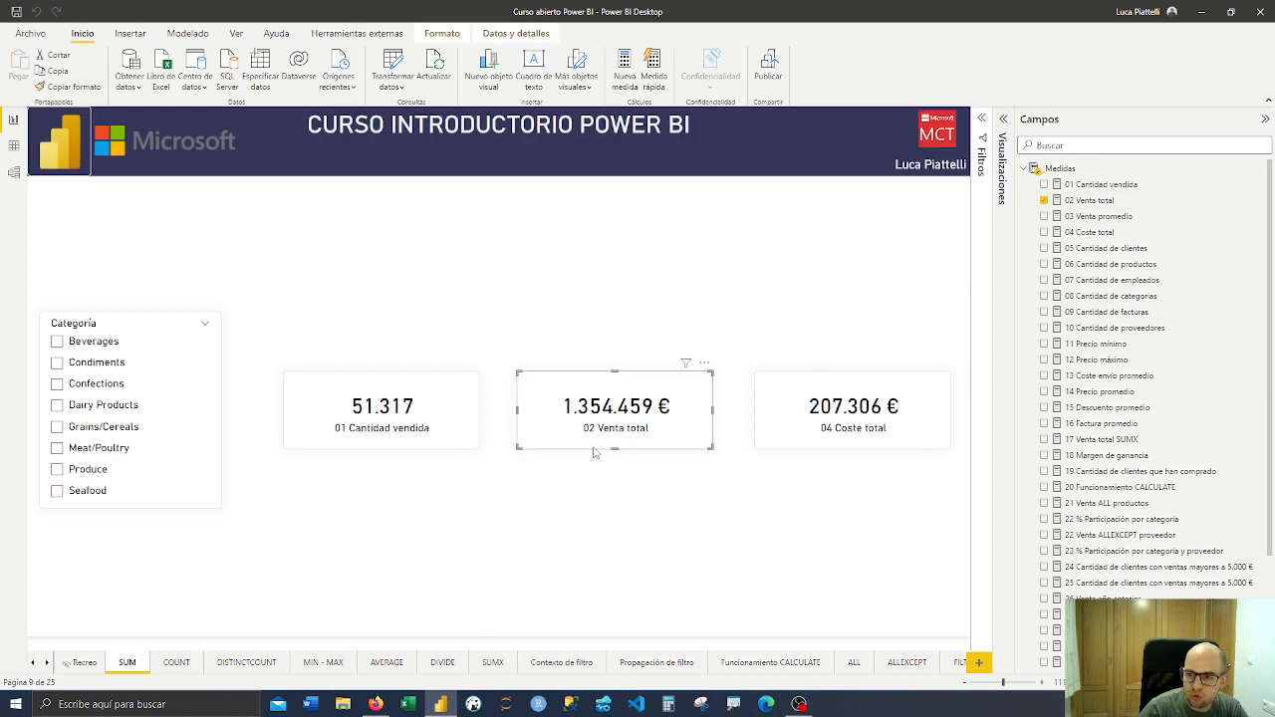
pyautogui.click(1076, 201)
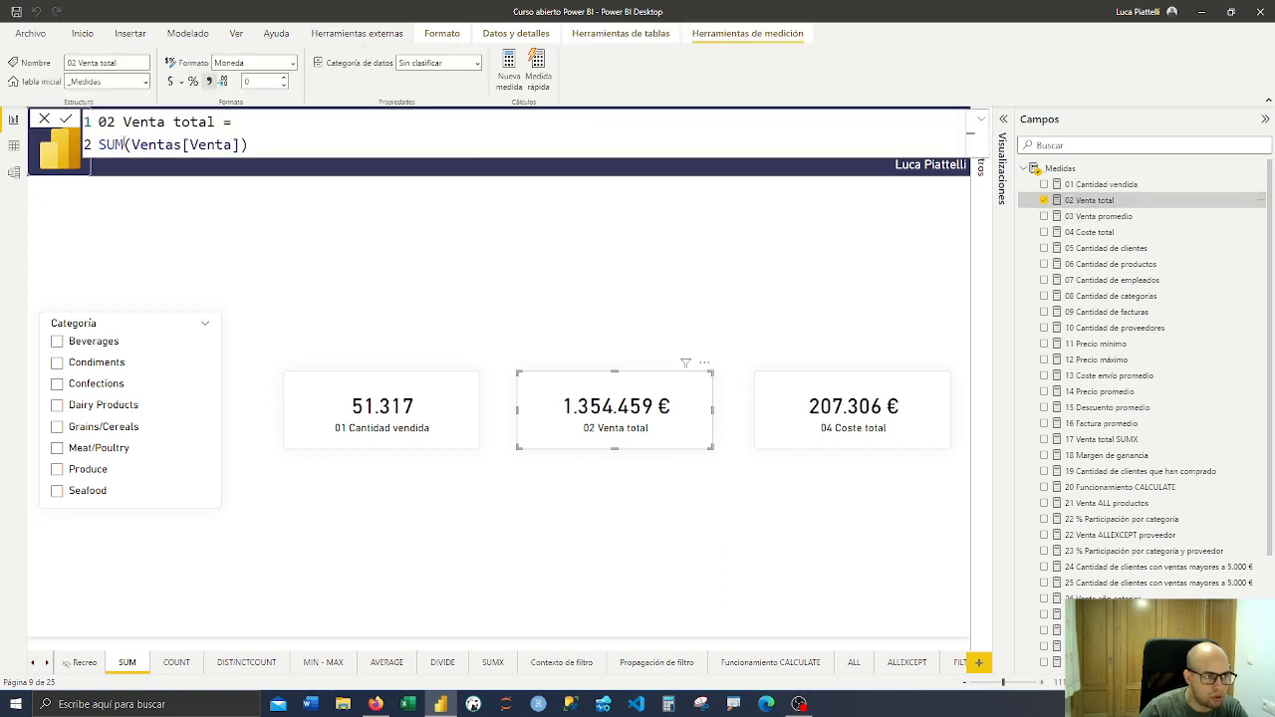
pyautogui.moveTo(126, 144); pyautogui.dragTo(266, 149)
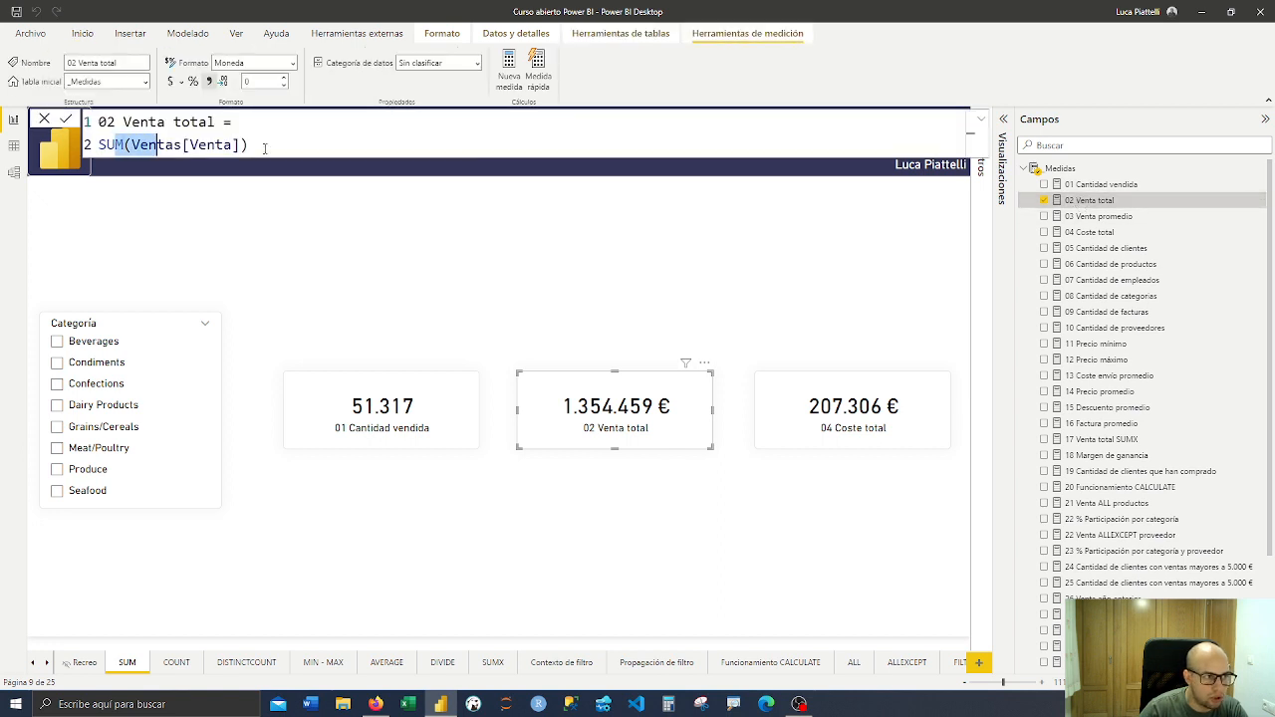
# Return to the SUMX page and examine the 17 Venta total SUMX formula, highlighting its arguments and the row-by-row multiplication
pyautogui.click(493, 663)
pyautogui.click(447, 402)
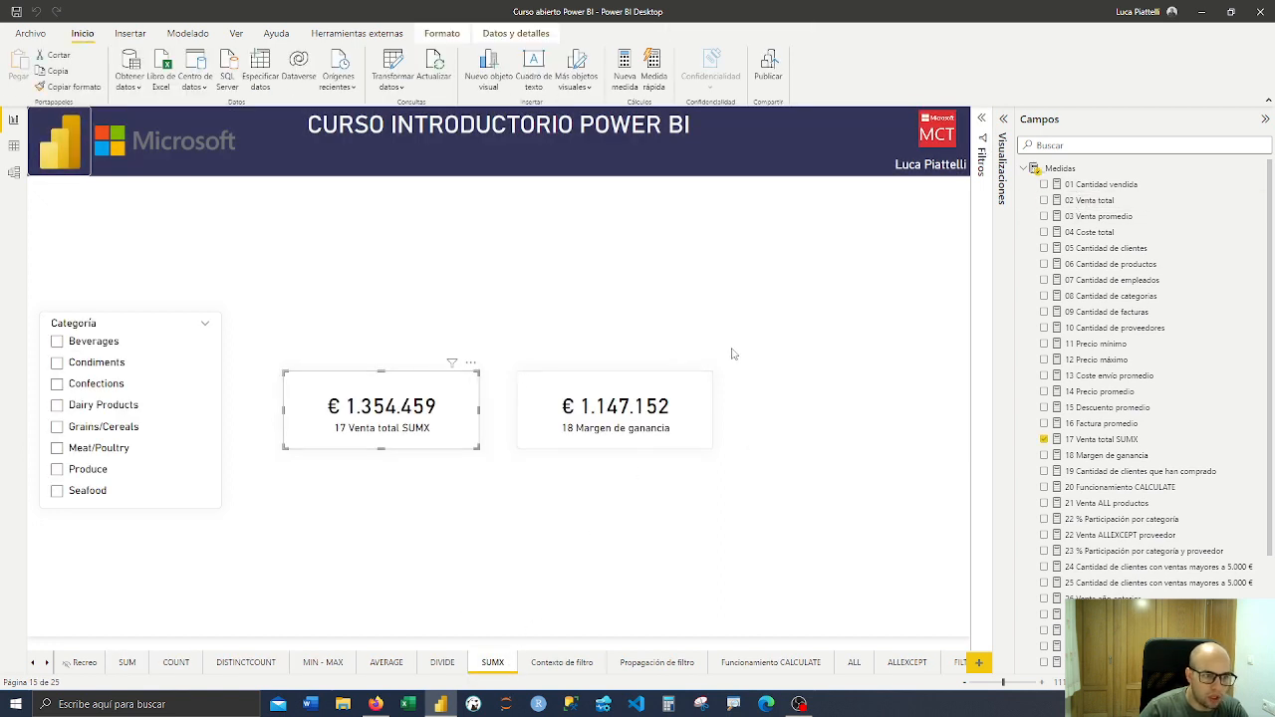
pyautogui.click(1096, 440)
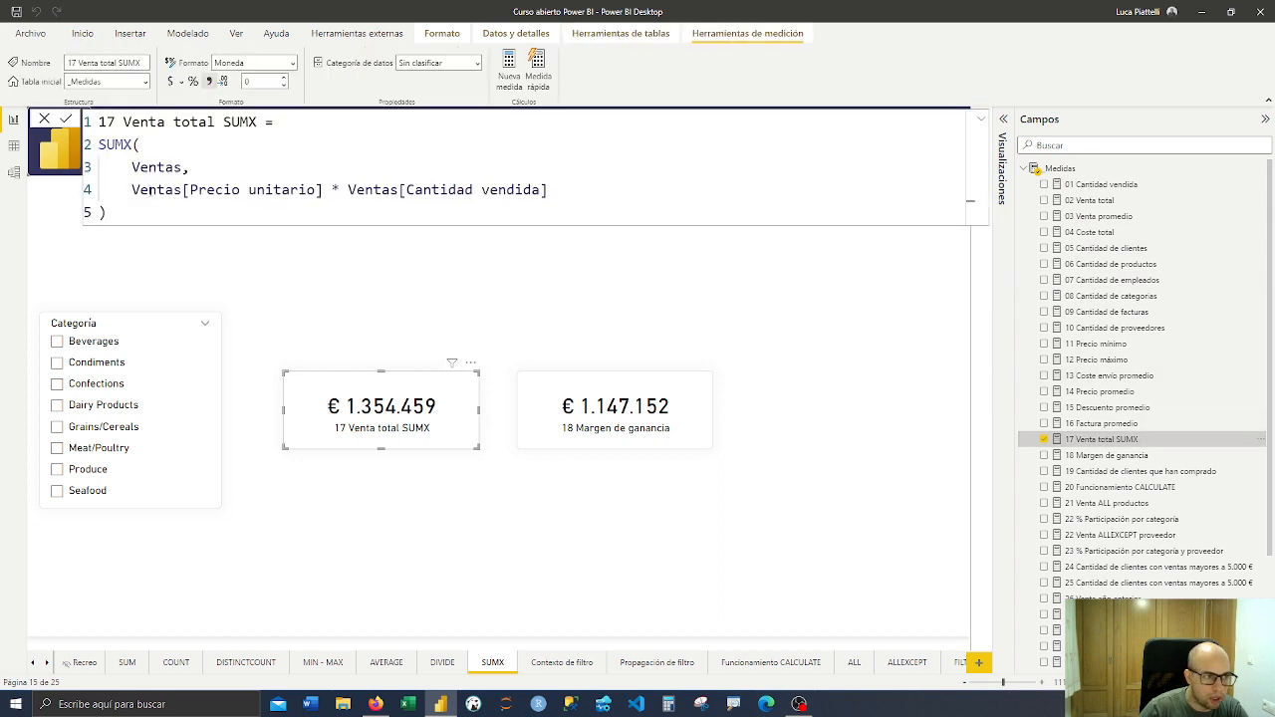
pyautogui.moveTo(131, 189); pyautogui.dragTo(596, 189)
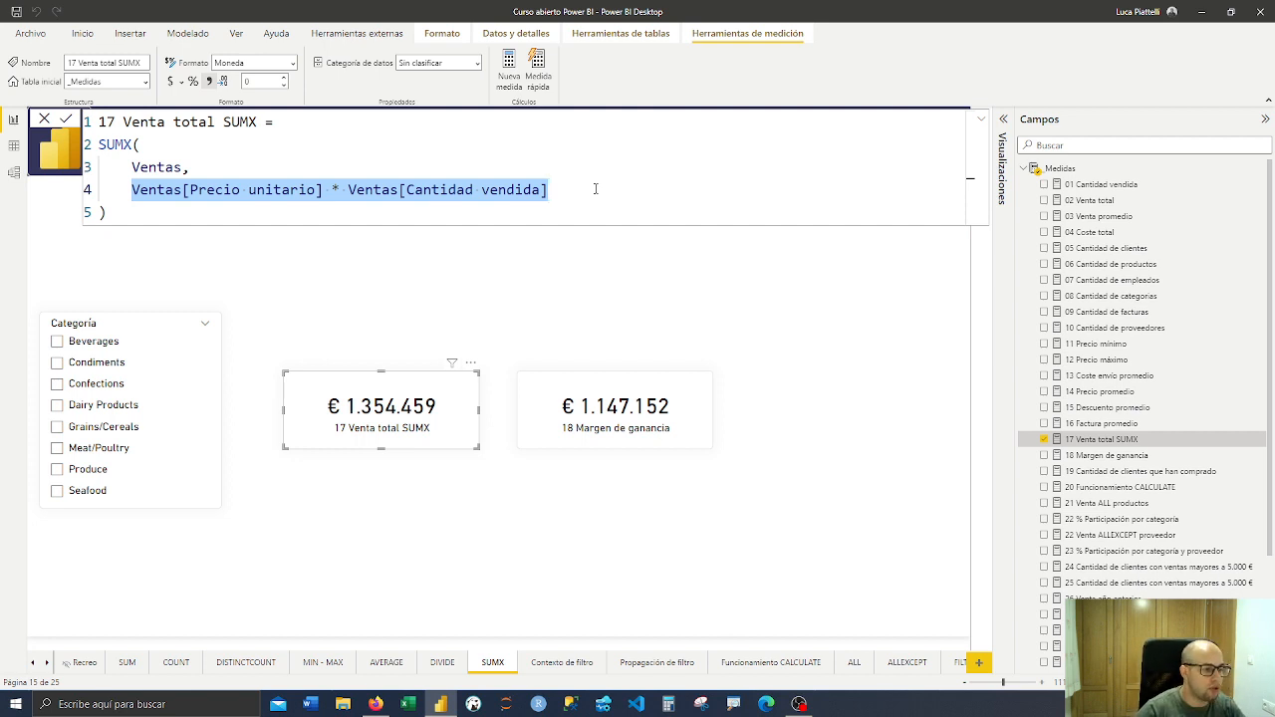
pyautogui.click(594, 185)
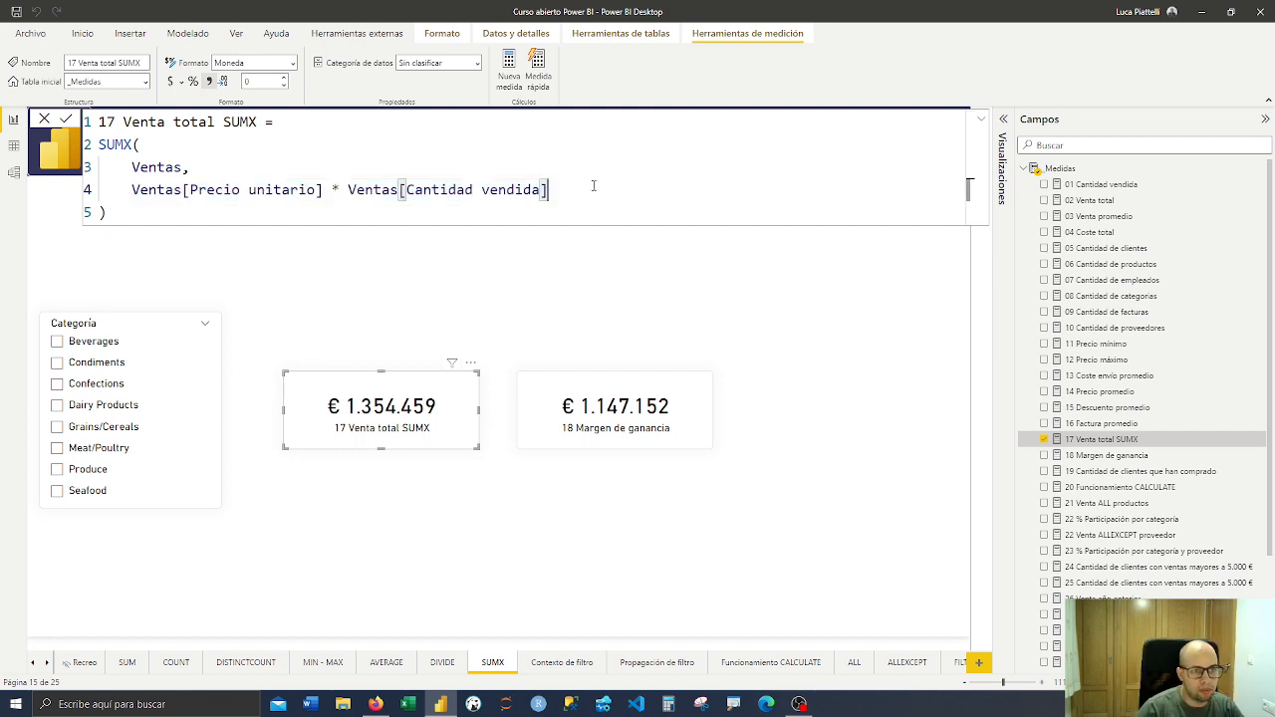
pyautogui.moveTo(438, 213); pyautogui.dragTo(98, 167)
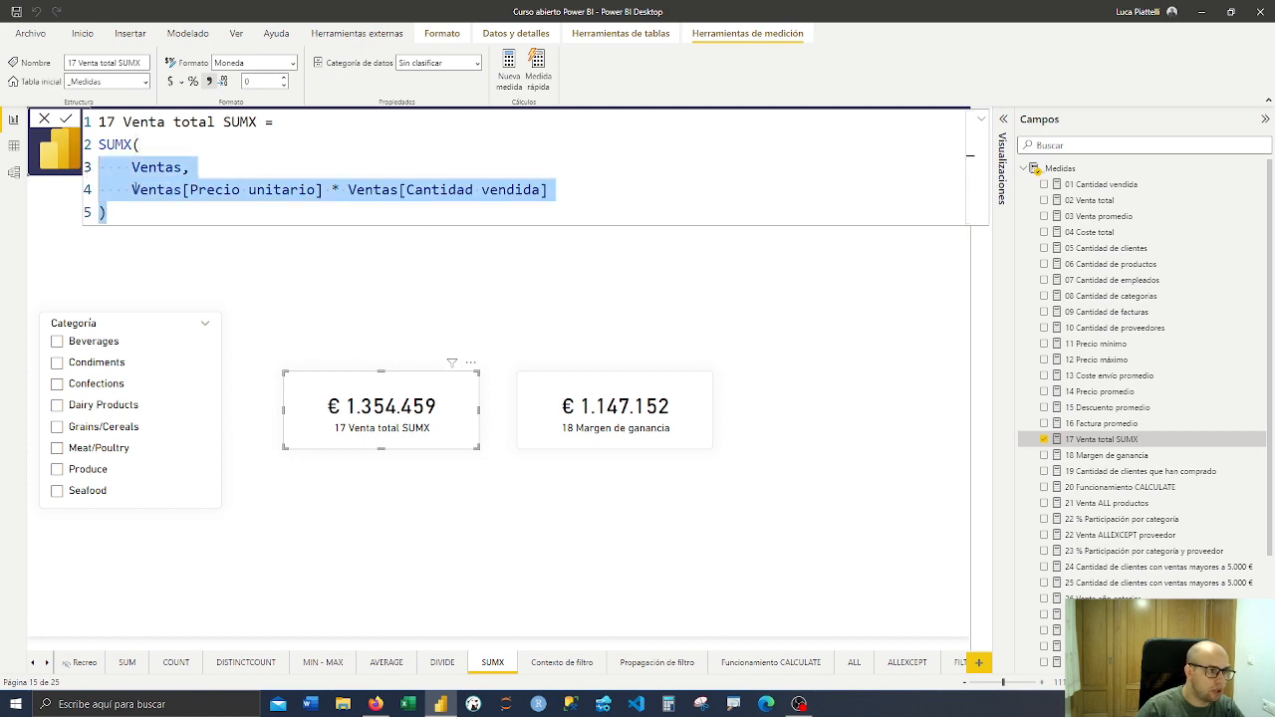
pyautogui.click(145, 211)
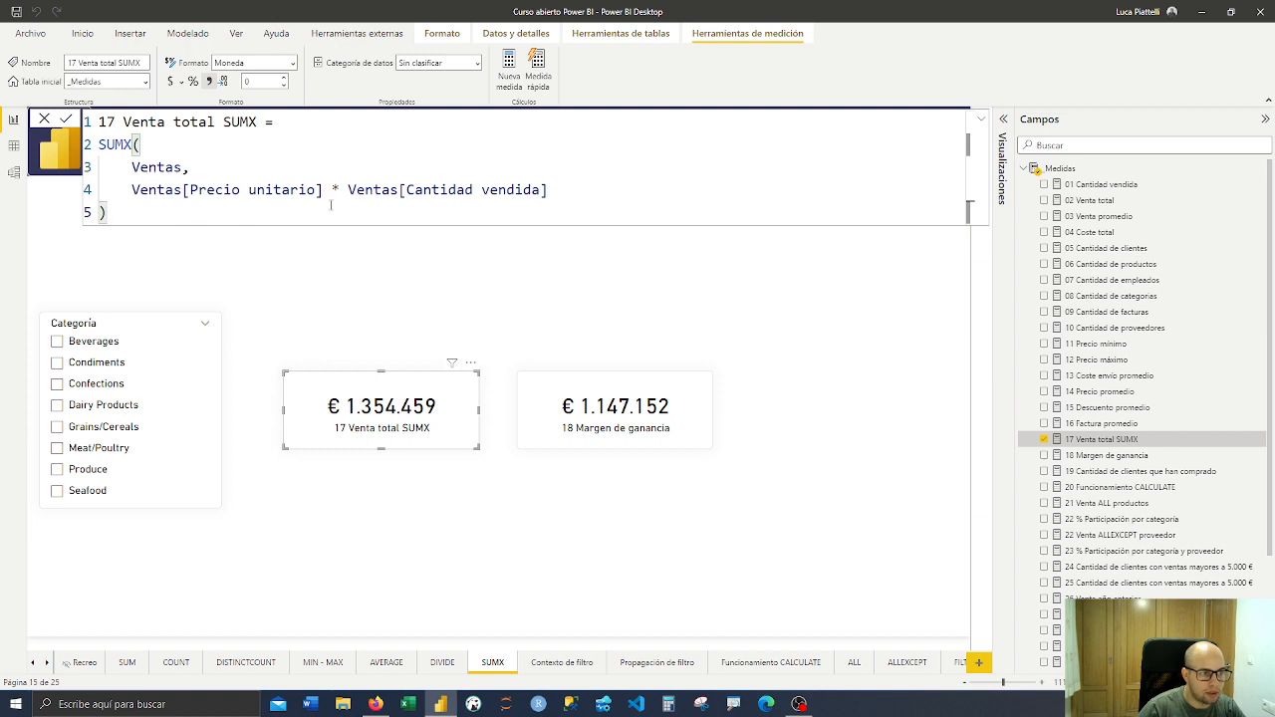
pyautogui.moveTo(132, 188); pyautogui.dragTo(549, 190)
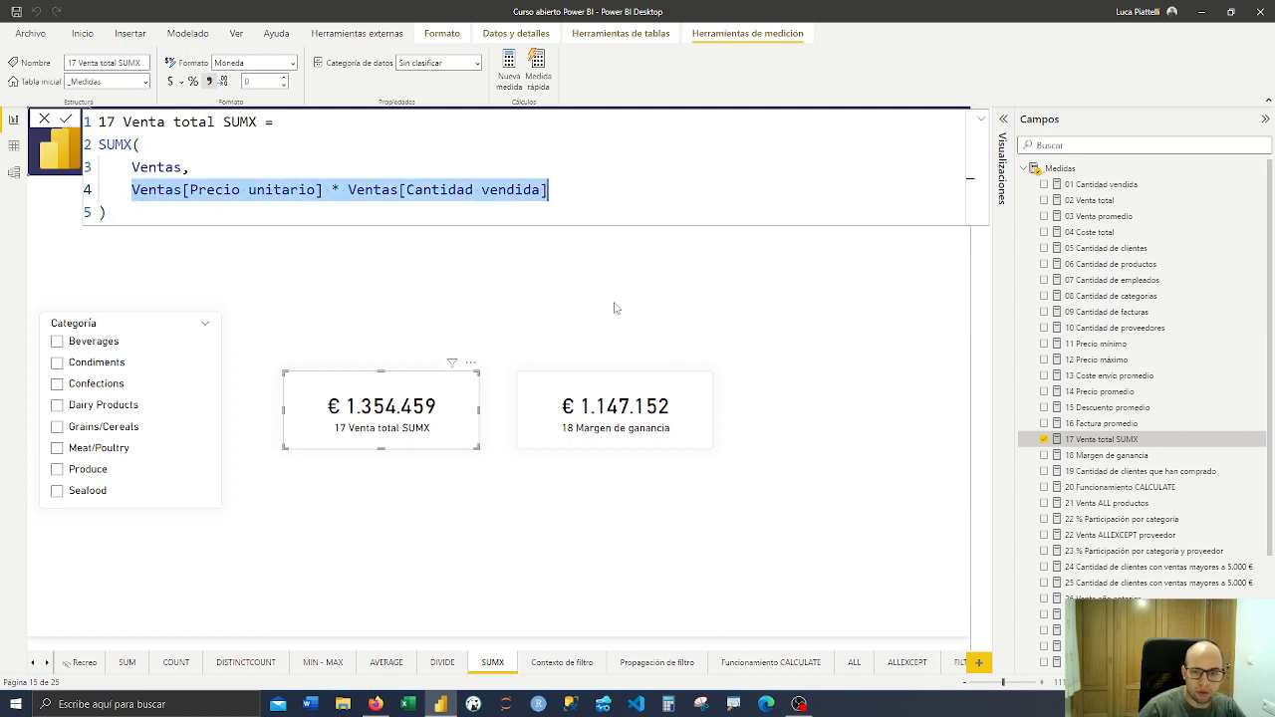
# Open the formula of the 18 Margen de ganancia measure and examine its name and SUMX structure
pyautogui.click(681, 411)
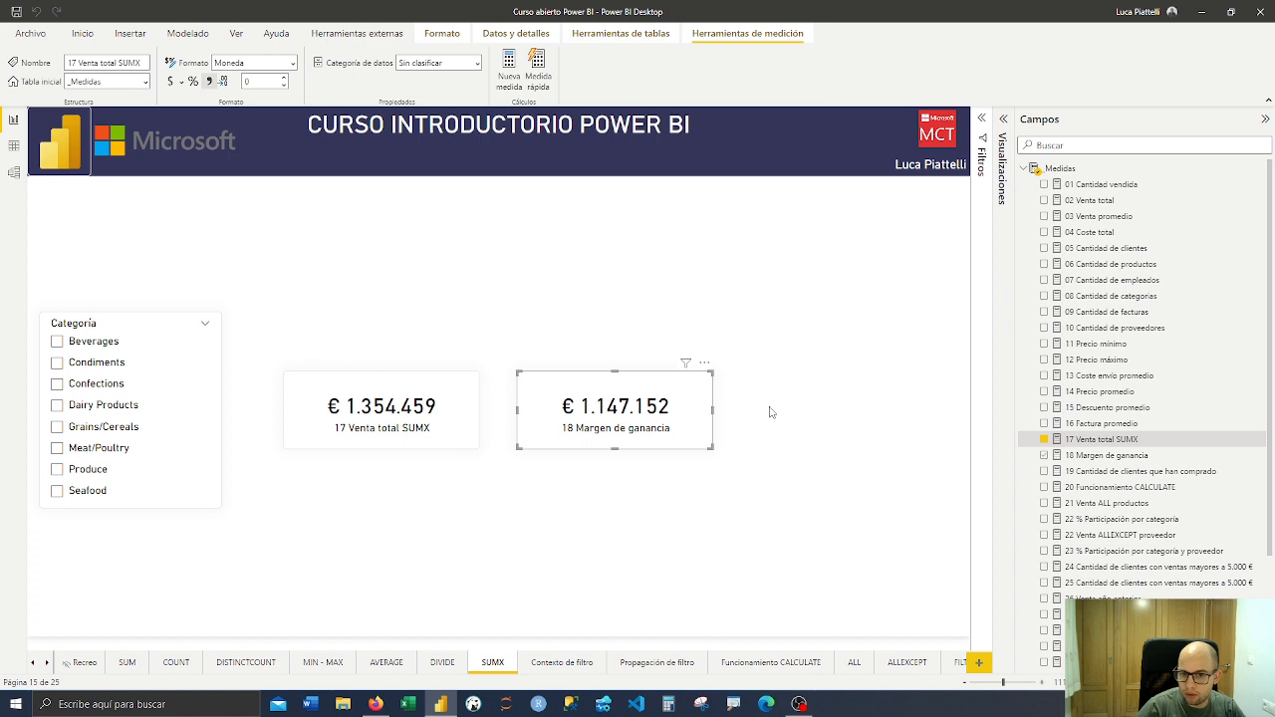
pyautogui.click(1108, 455)
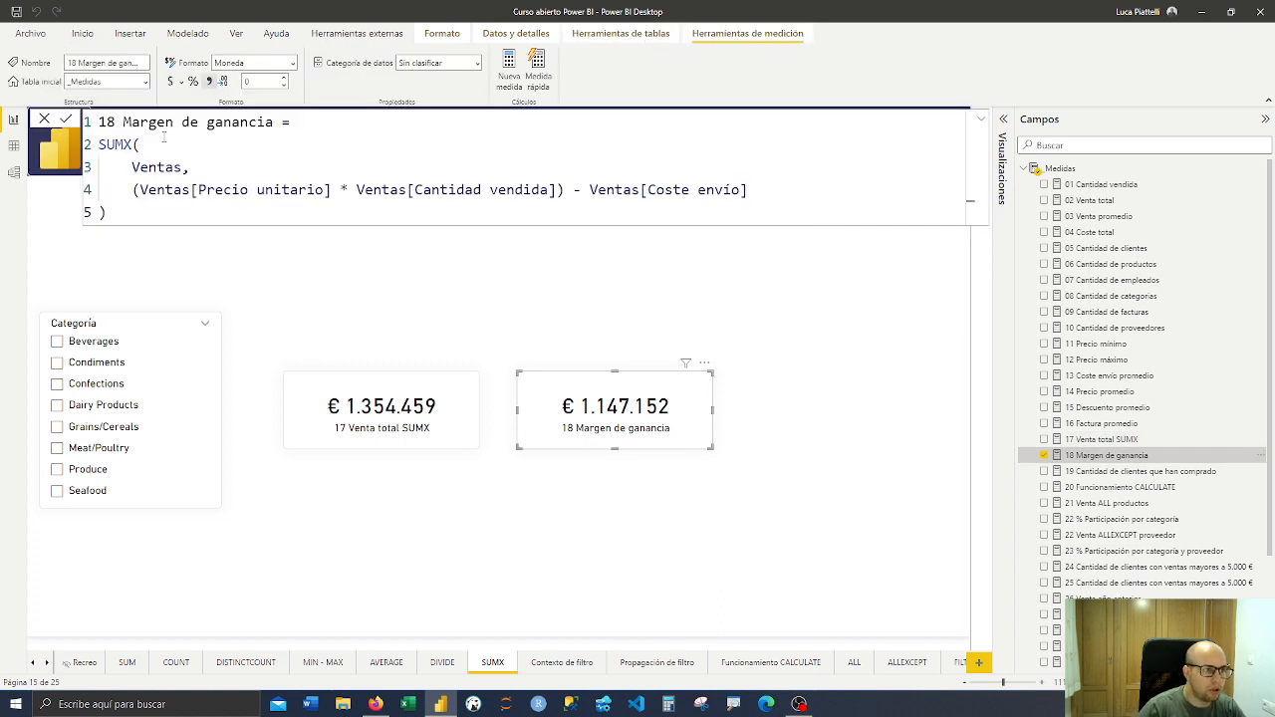
pyautogui.moveTo(130, 122); pyautogui.dragTo(273, 121)
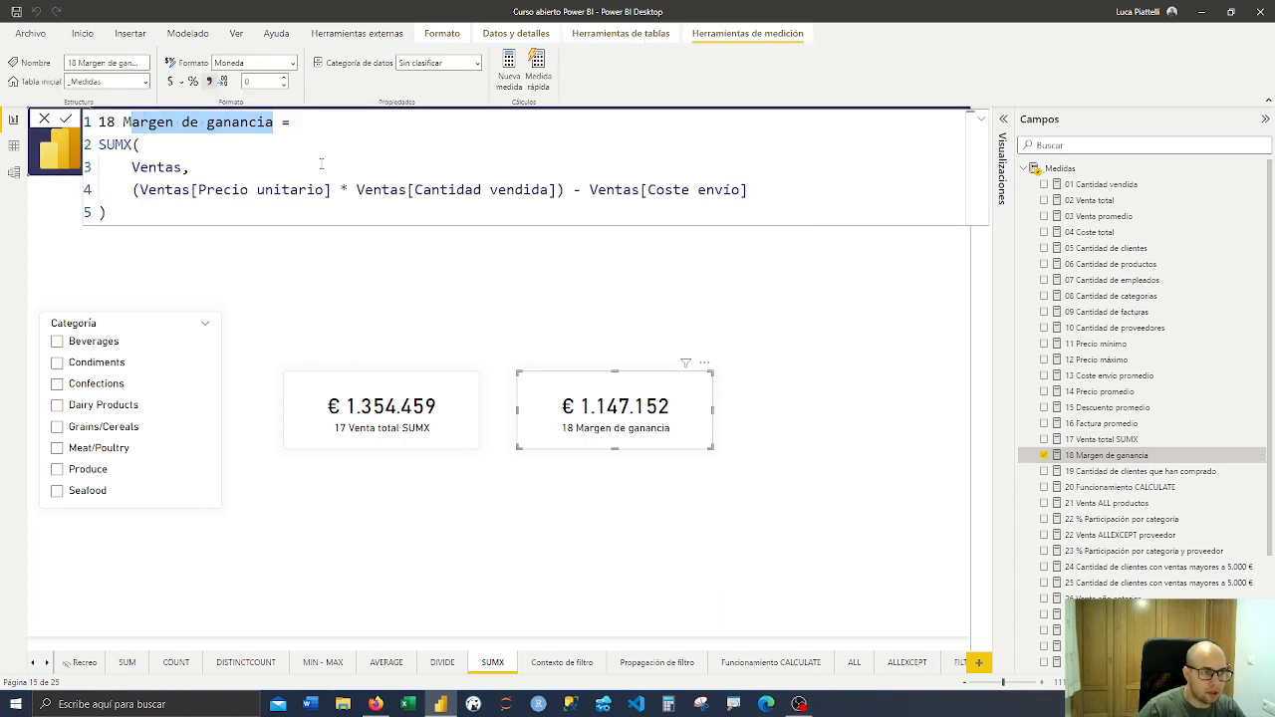
pyautogui.click(239, 167)
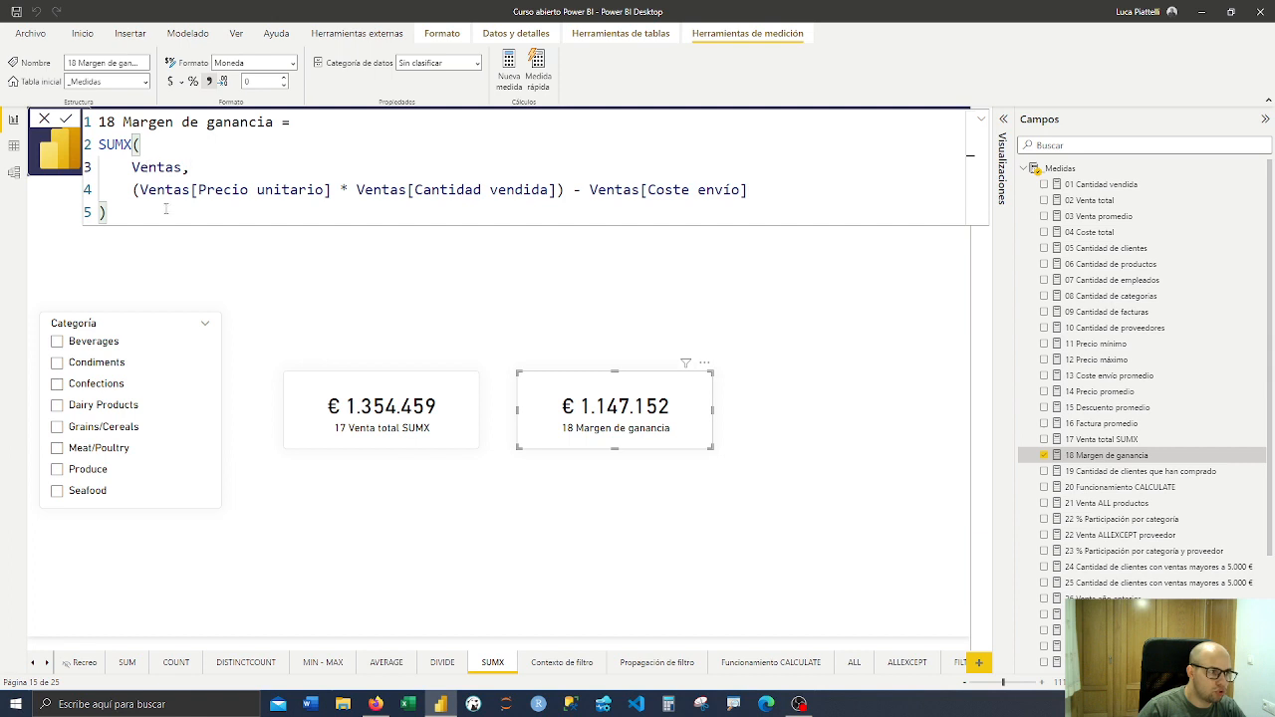
# Comment out the 18 Margen de ganancia formula and start a trial SUMX call above it to display the function's syntax
pyautogui.moveTo(88, 190); pyautogui.dragTo(79, 169)
pyautogui.click(100, 145)
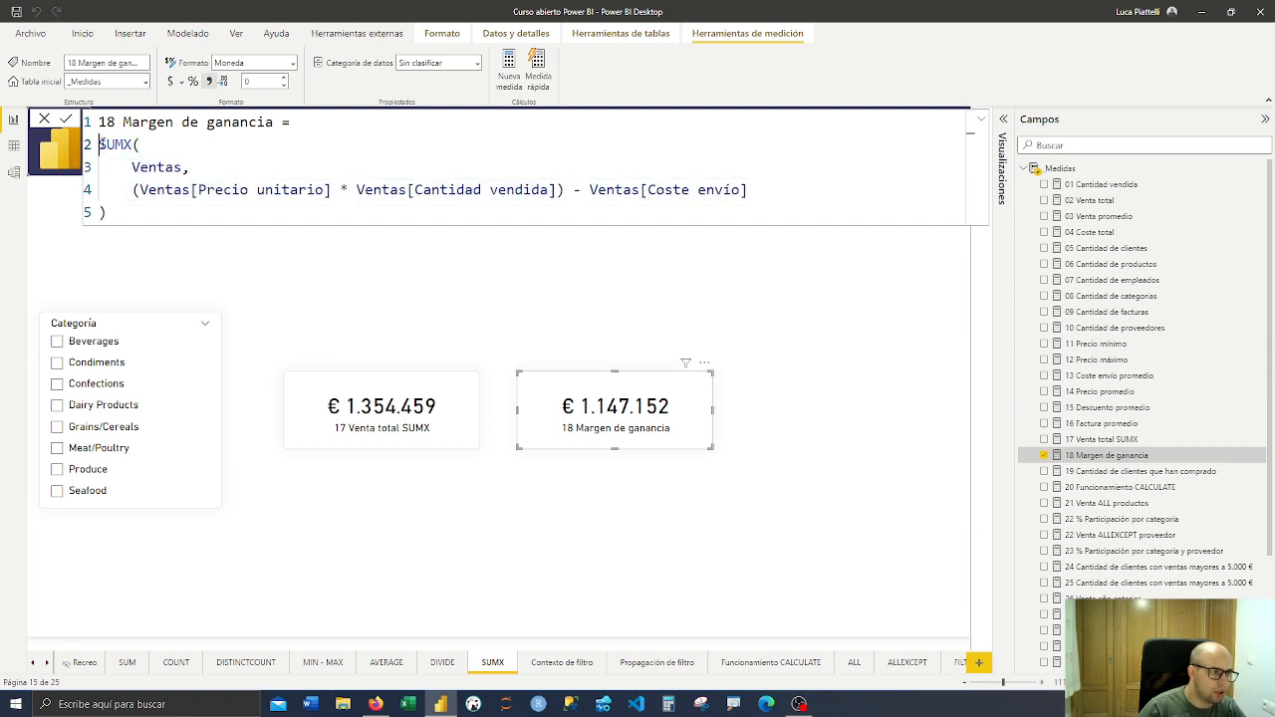
pyautogui.write('/*')
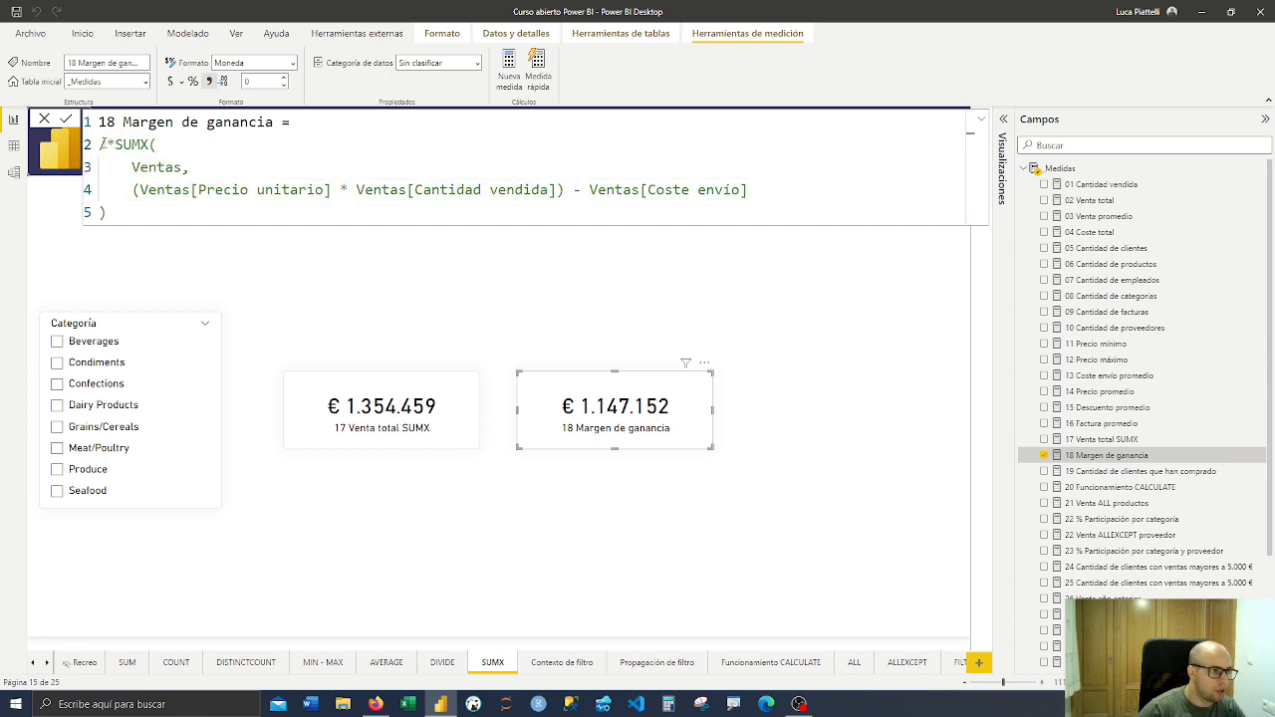
pyautogui.click(101, 145)
pyautogui.press('Return')
pyautogui.press('Return')
pyautogui.click(101, 145)
pyautogui.write('s')
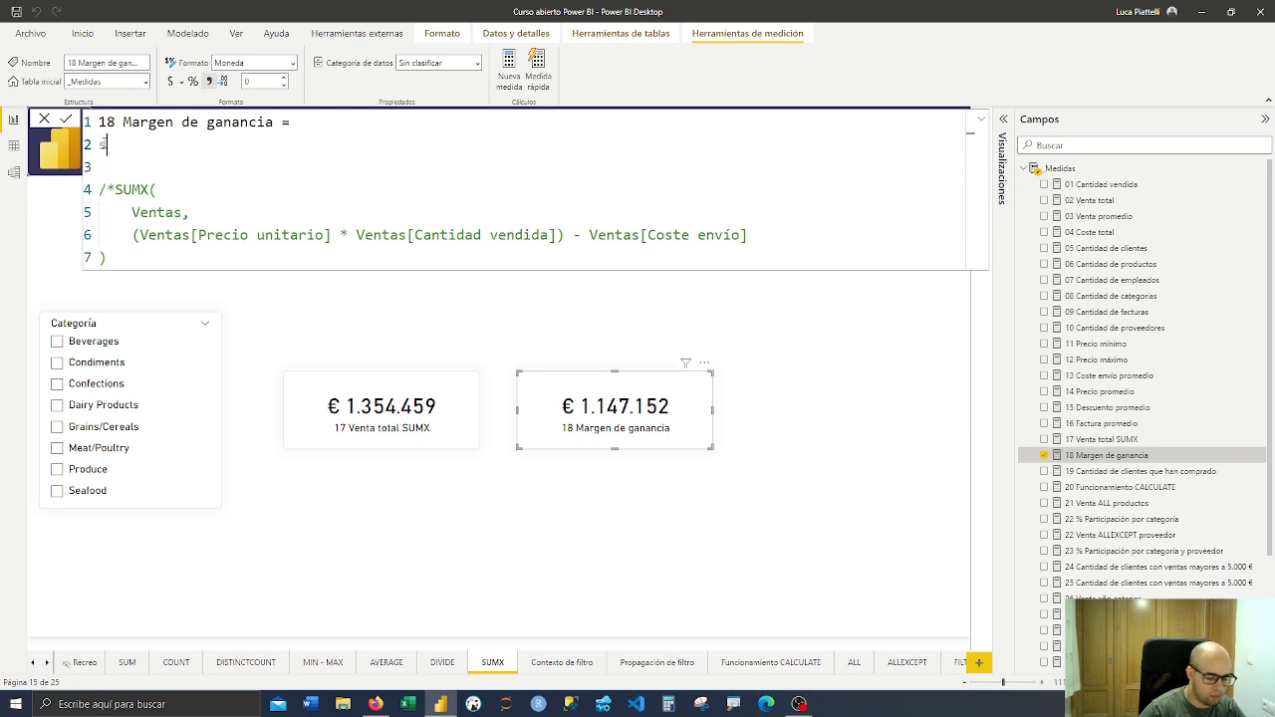
pyautogui.write('umx')
pyautogui.press('Tab')
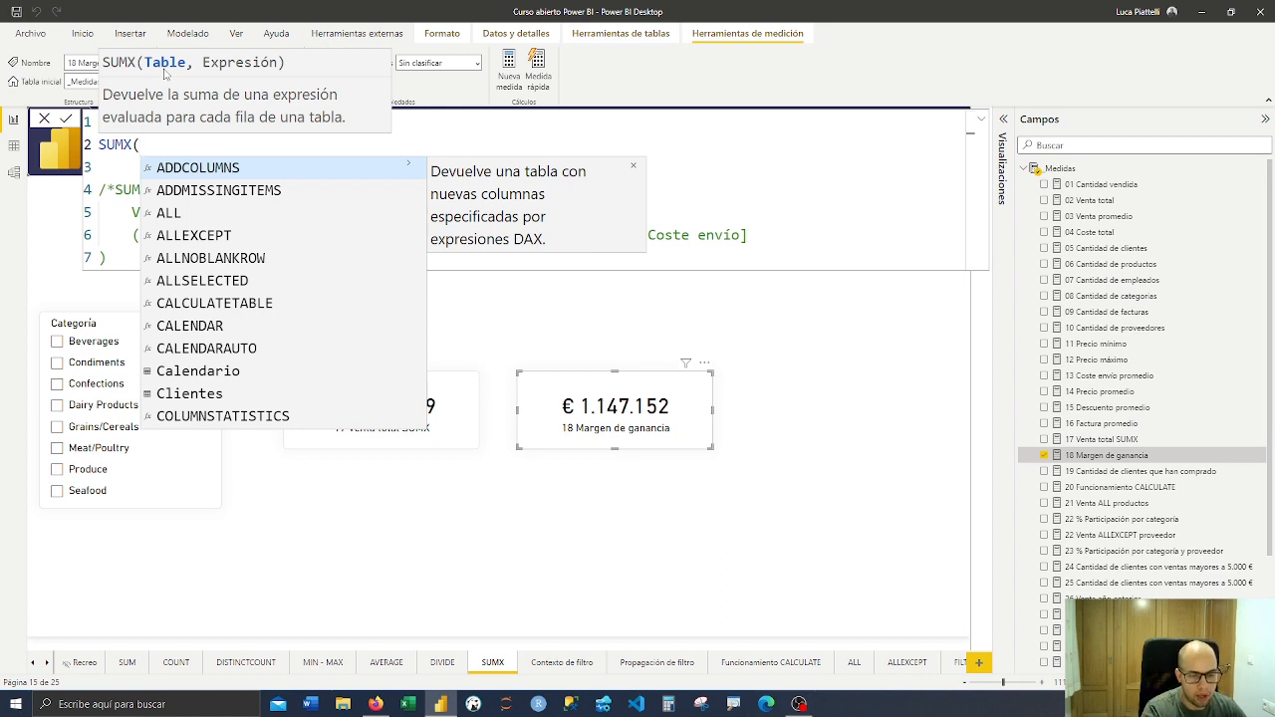
# Remove the trial SUMX call and the comment marker from the 18 Margen de ganancia formula
pyautogui.press('BackSpace')
pyautogui.press('BackSpace')
pyautogui.press('BackSpace')
pyautogui.press('BackSpace')
pyautogui.press('BackSpace')
pyautogui.press('BackSpace')
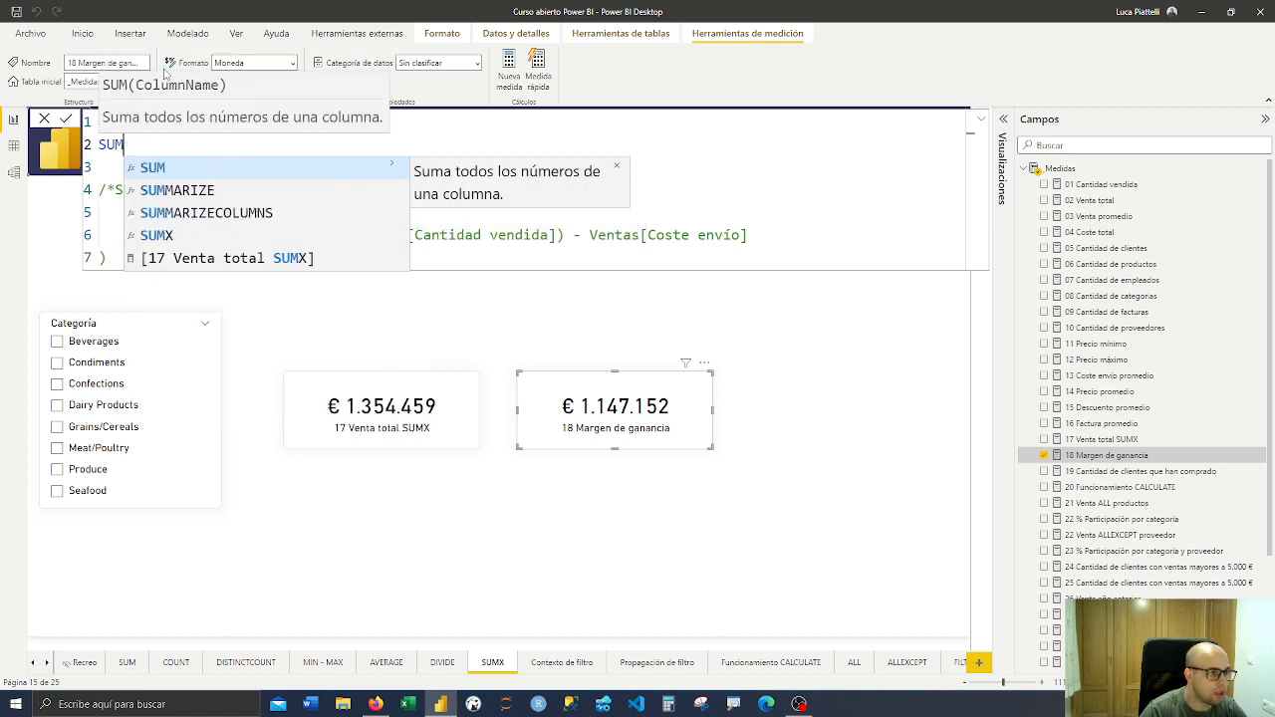
pyautogui.press('BackSpace')
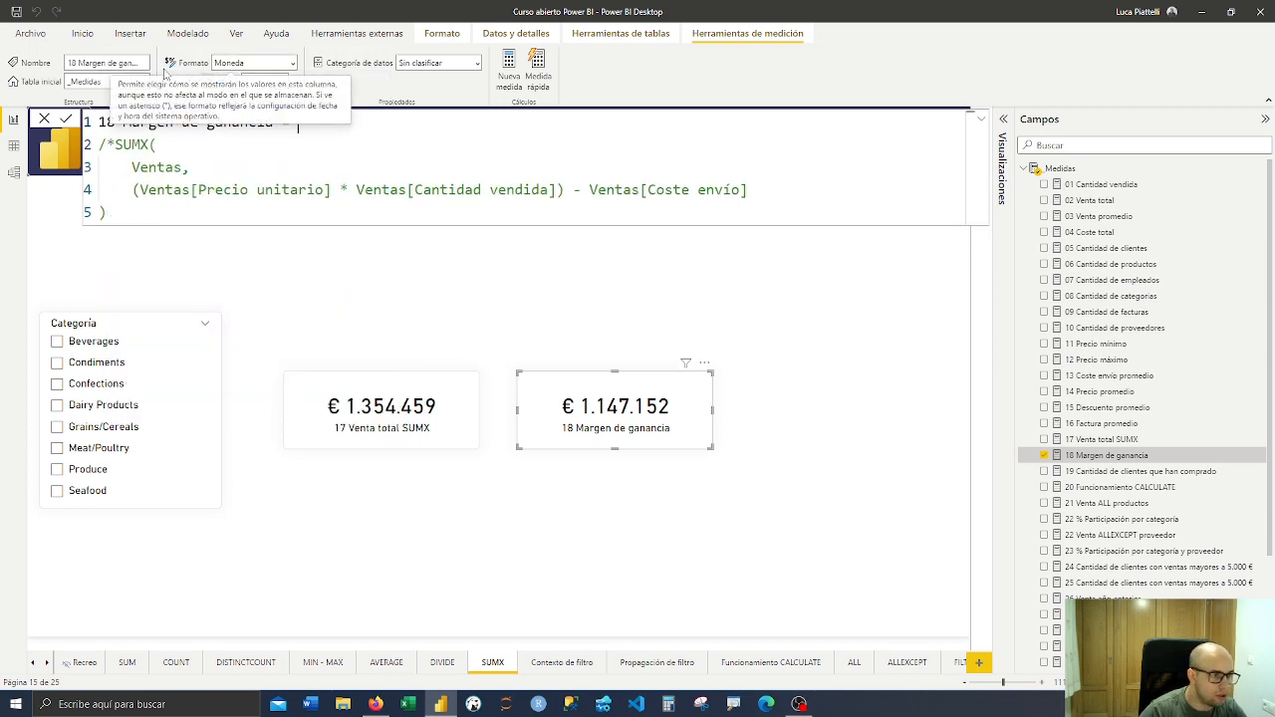
pyautogui.press('BackSpace')
pyautogui.press('BackSpace')
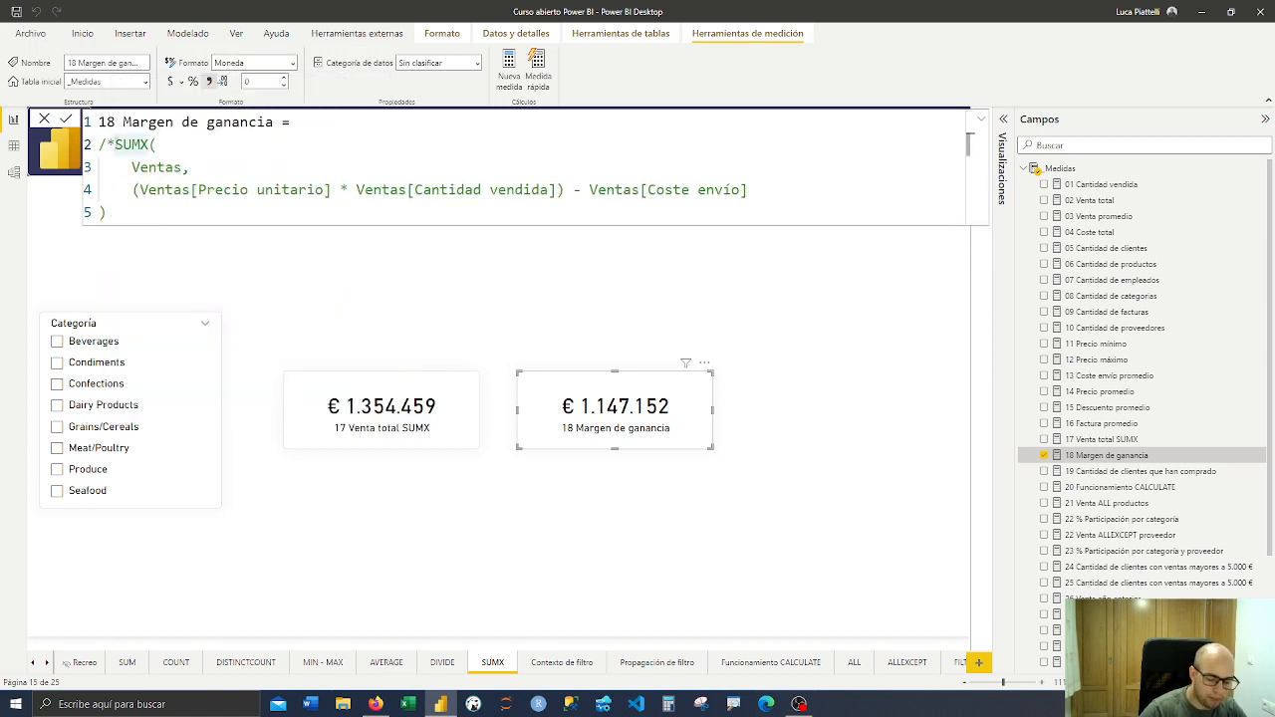
# Highlight the unit price times quantity product and the Coste envío term in the margin formula, leaving the formula without changes
pyautogui.moveTo(130, 167); pyautogui.dragTo(490, 202)
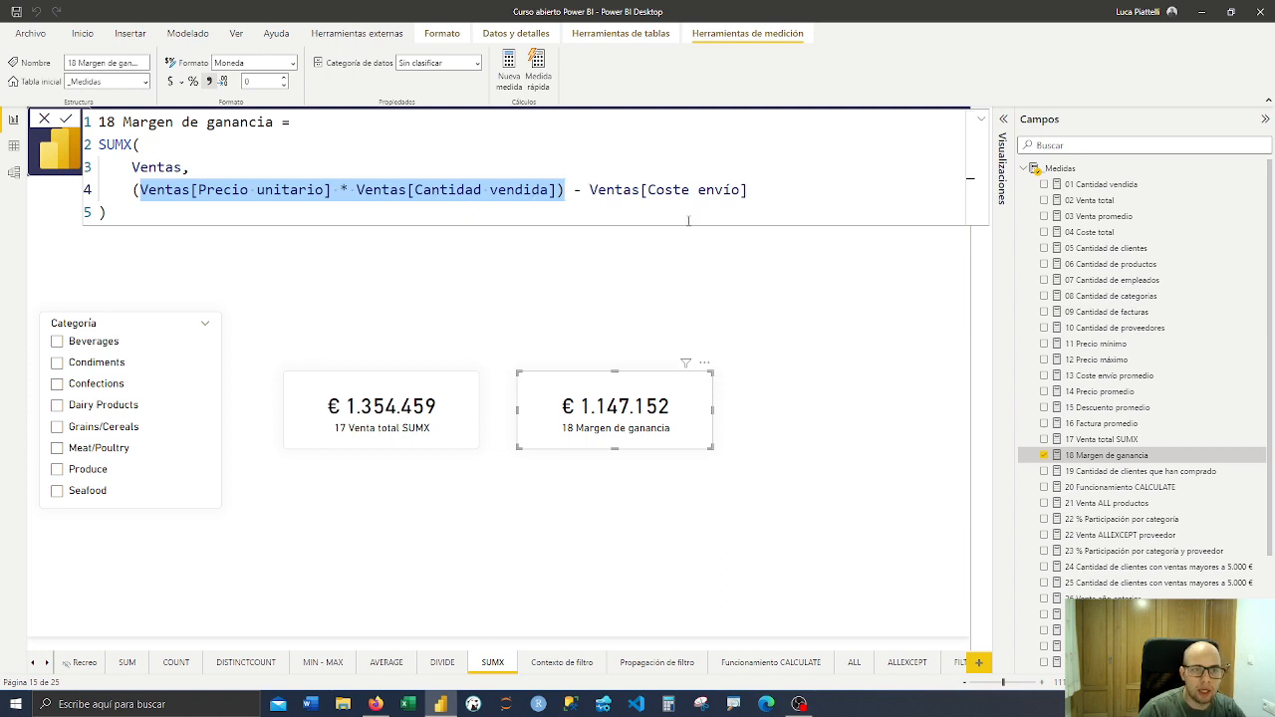
pyautogui.moveTo(590, 190); pyautogui.dragTo(748, 190)
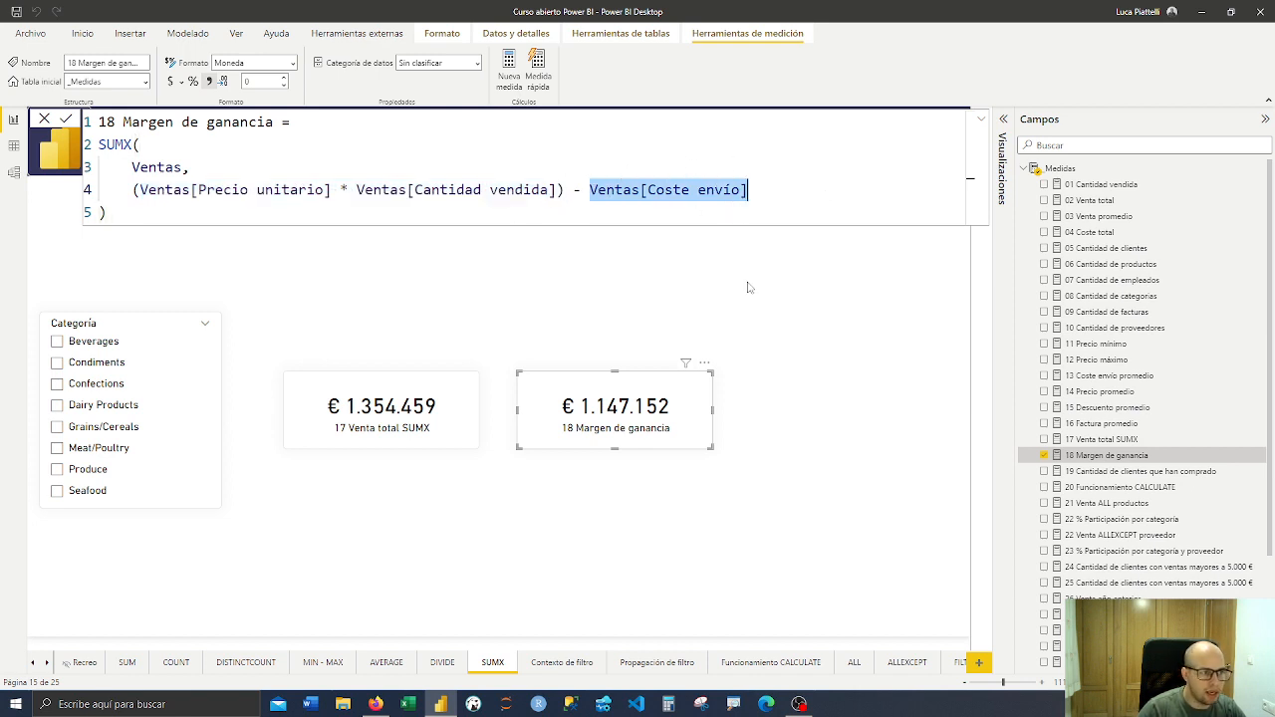
pyautogui.click(700, 256)
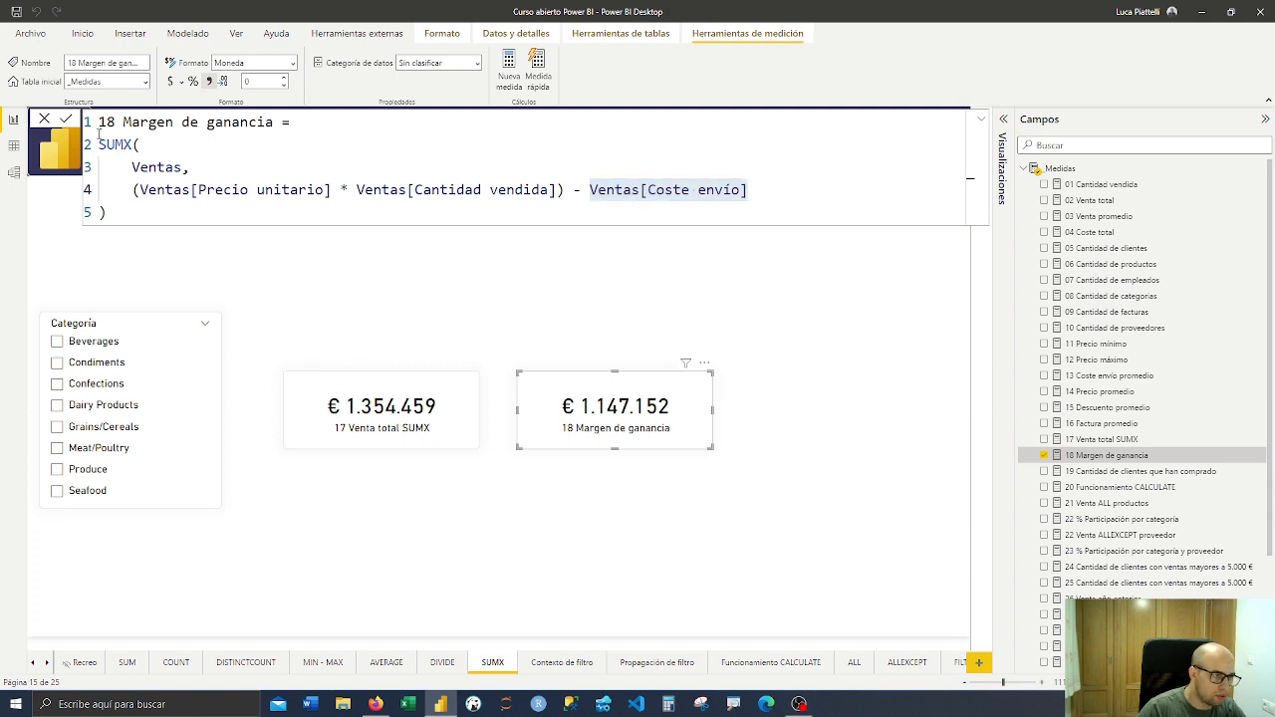
pyautogui.click(44, 119)
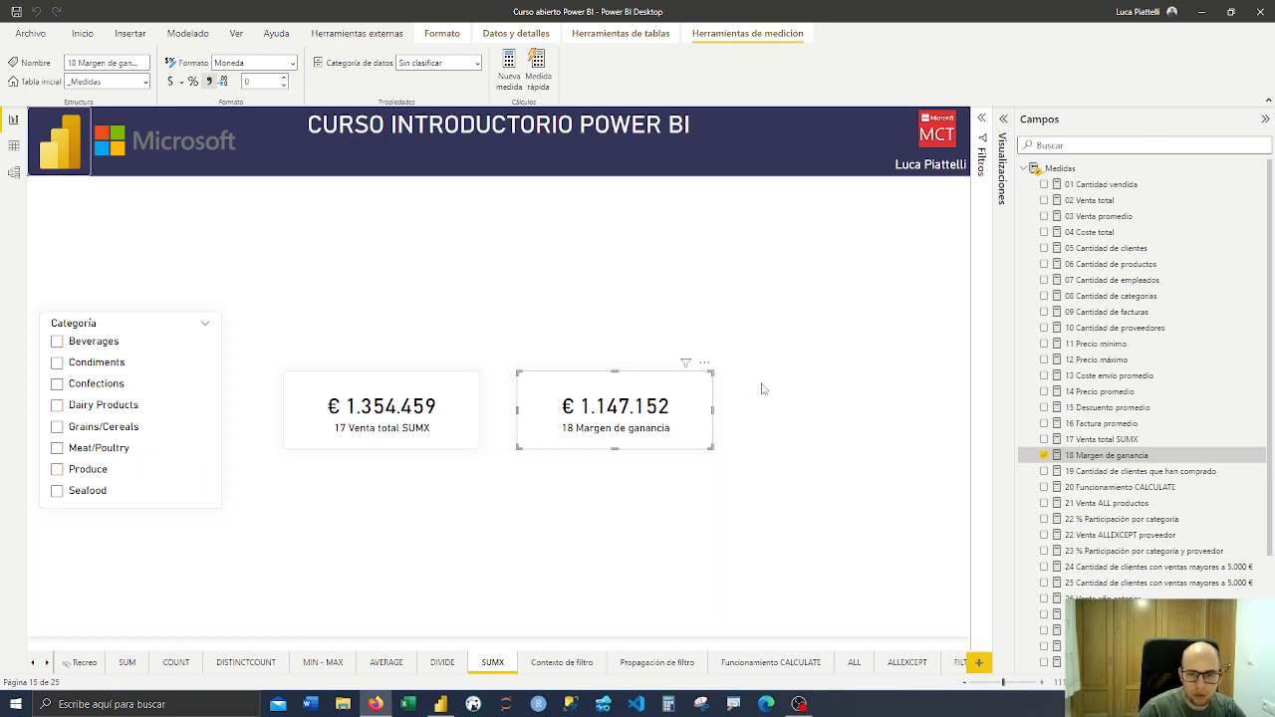
# Reopen the 18 Margen de ganancia formula, highlight the whole row expression inside SUMX, and close the formula without editing it
pyautogui.click(1133, 459)
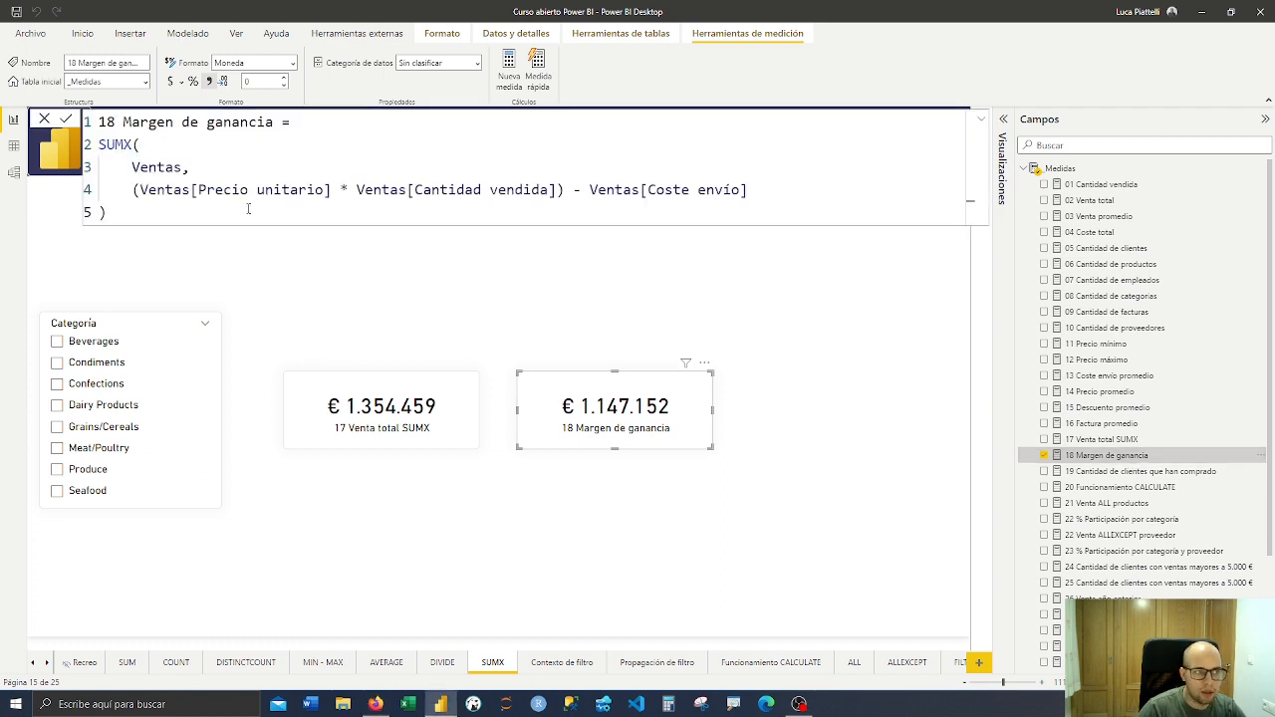
pyautogui.moveTo(133, 189); pyautogui.dragTo(825, 189)
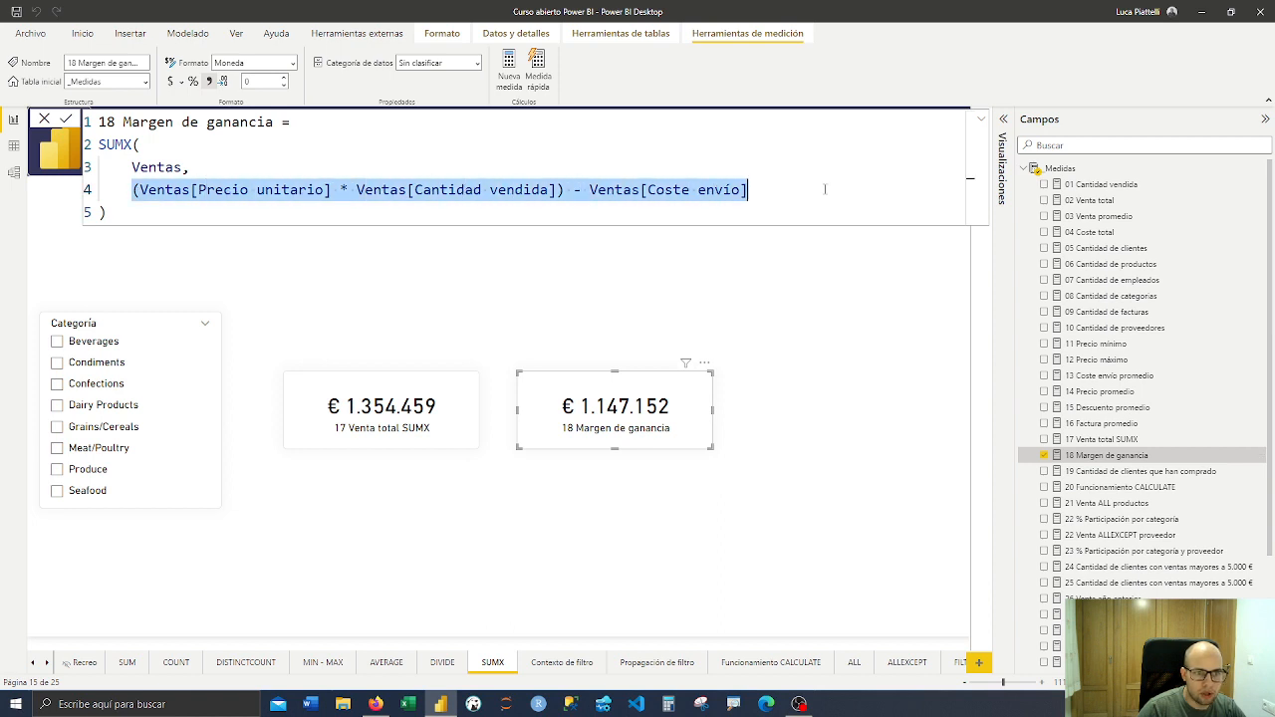
pyautogui.click(554, 214)
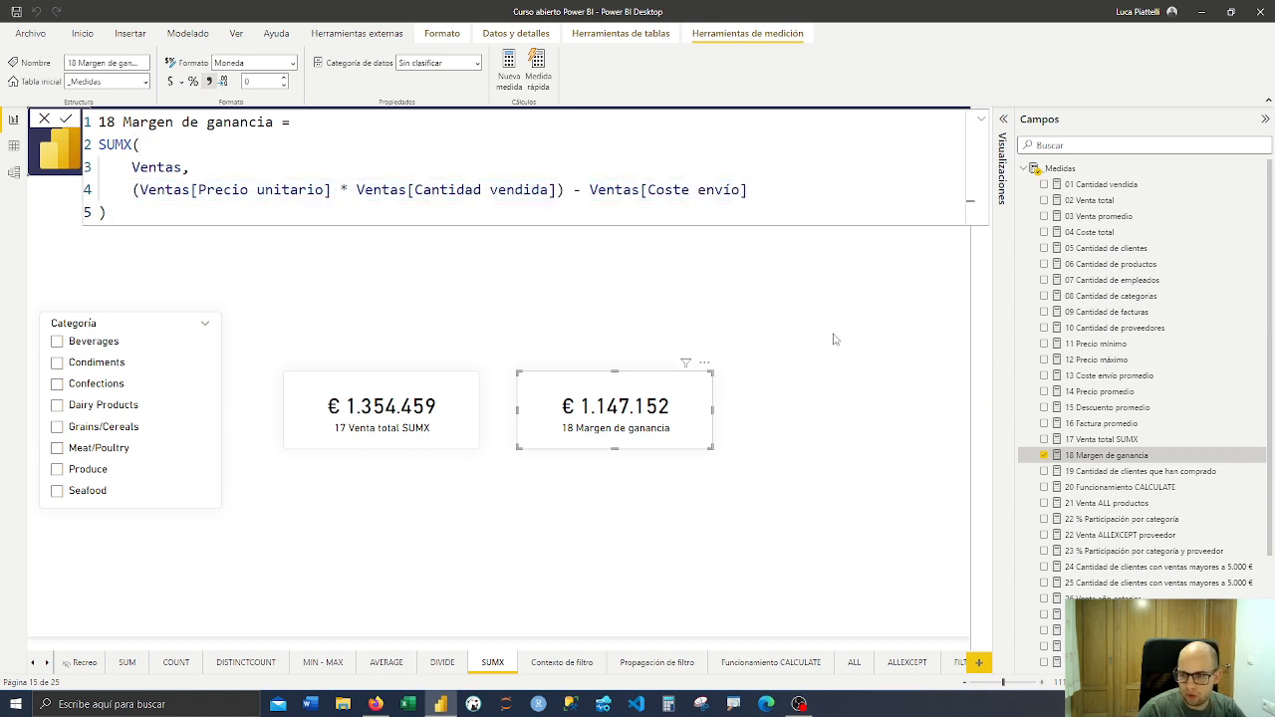
pyautogui.click(50, 121)
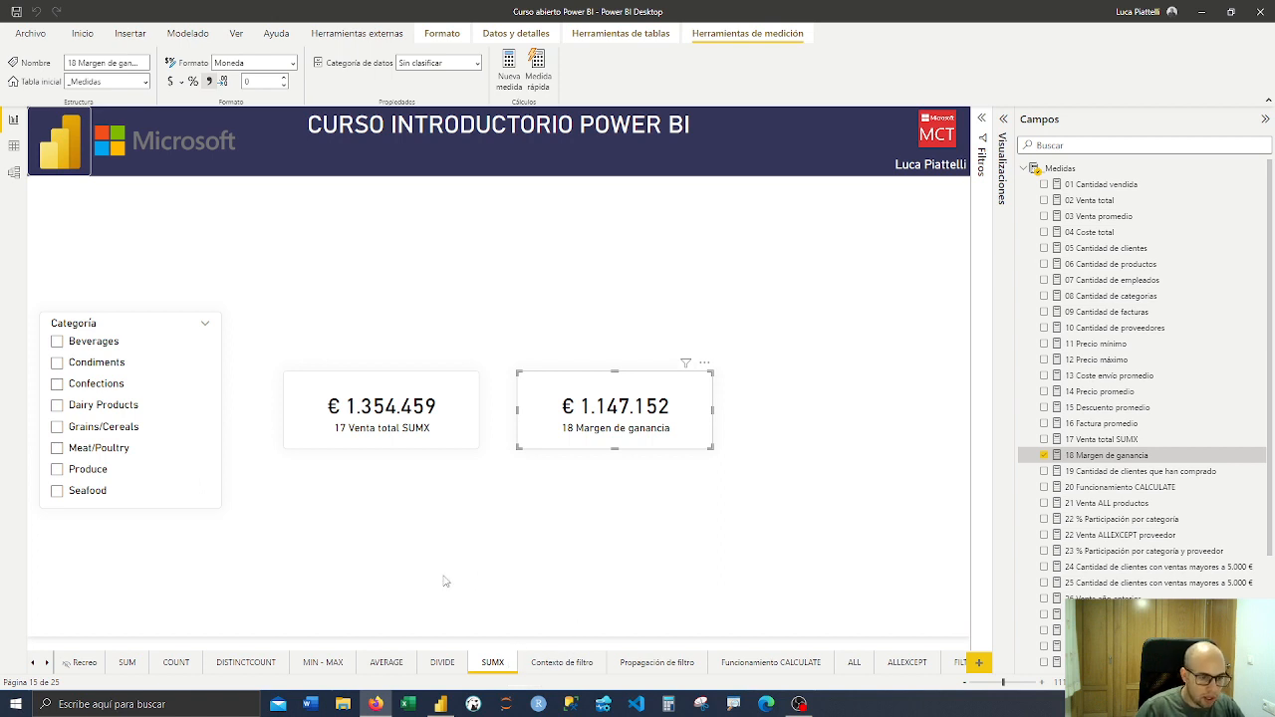
pyautogui.click(527, 571)
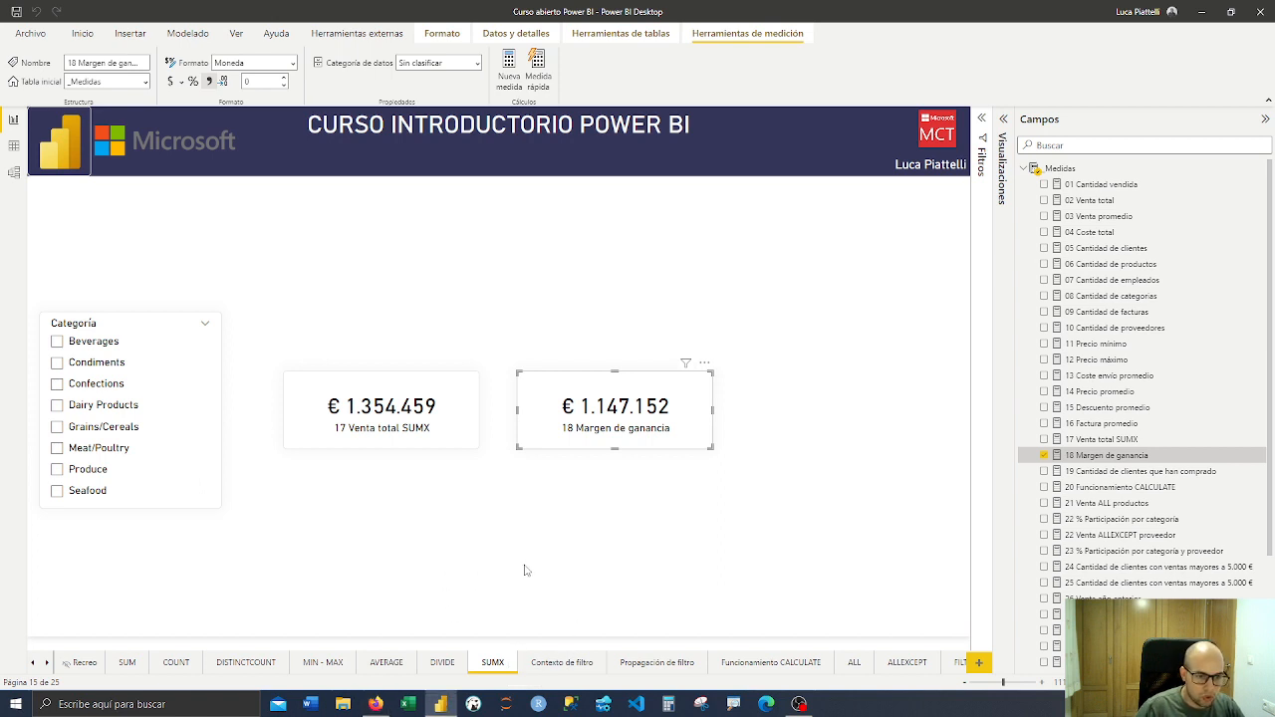
# Go to the Contexto de filtro report page and collapse the Campos pane to enlarge the canvas
pyautogui.click(558, 665)
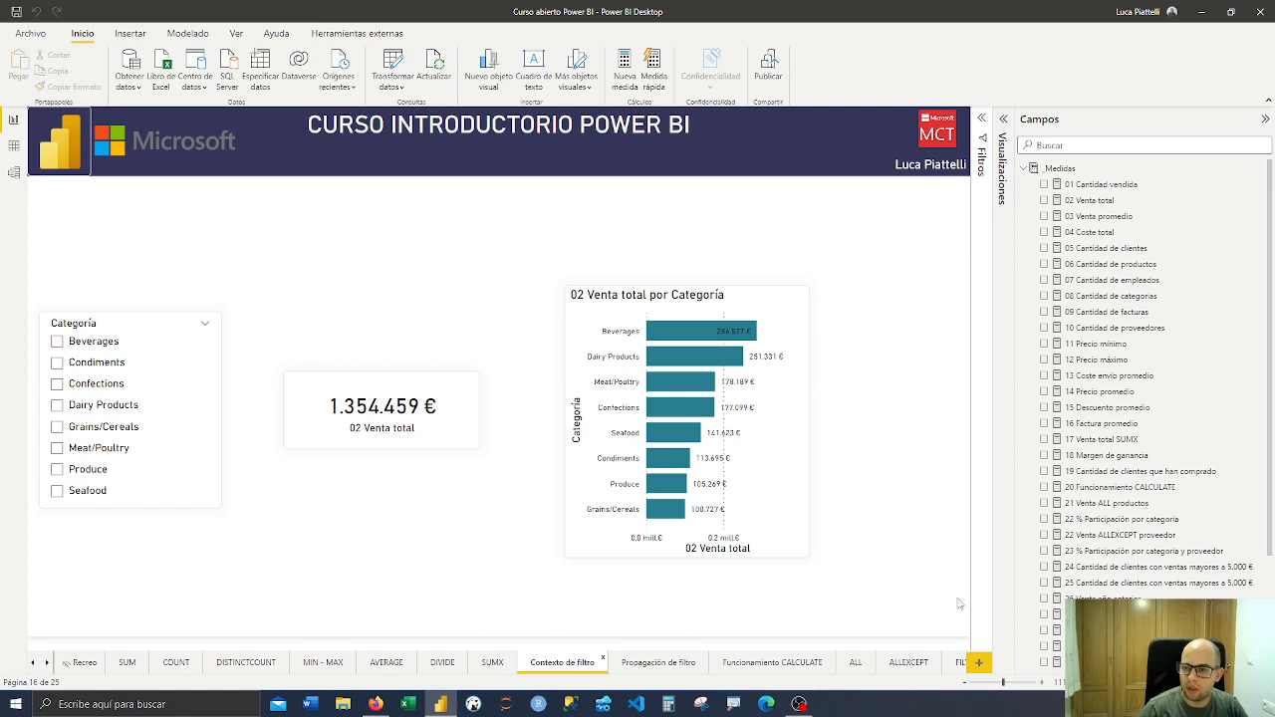
pyautogui.click(1045, 128)
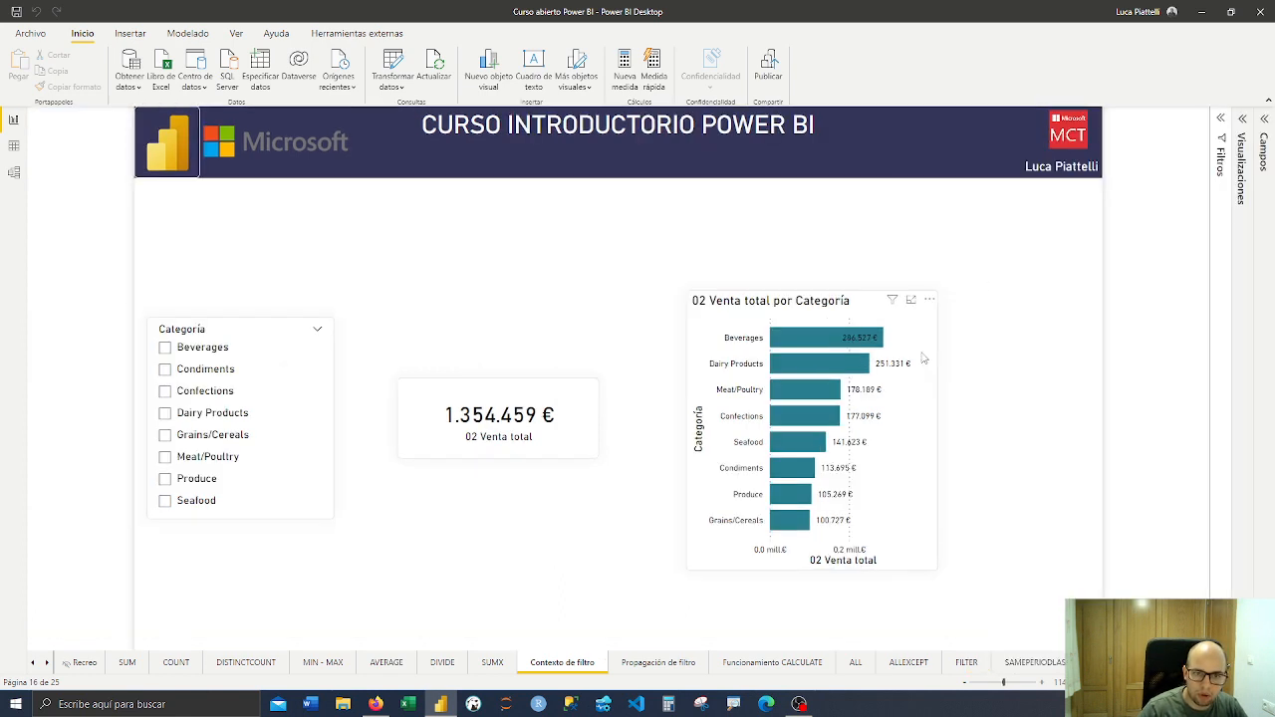
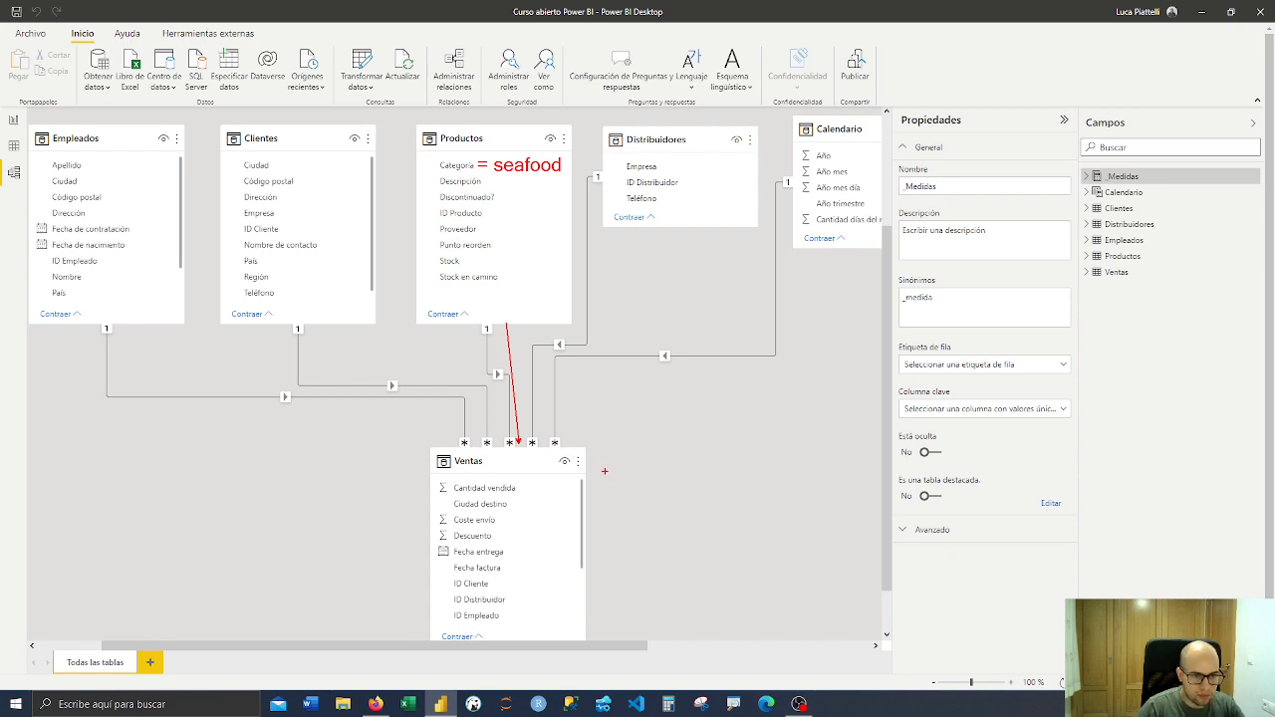
# Annotate the model diagram beside the Ventas table with "se filtran todos los productos de seafood" and "realiza la ejecucion de la metrica"
pyautogui.write('se filtr')
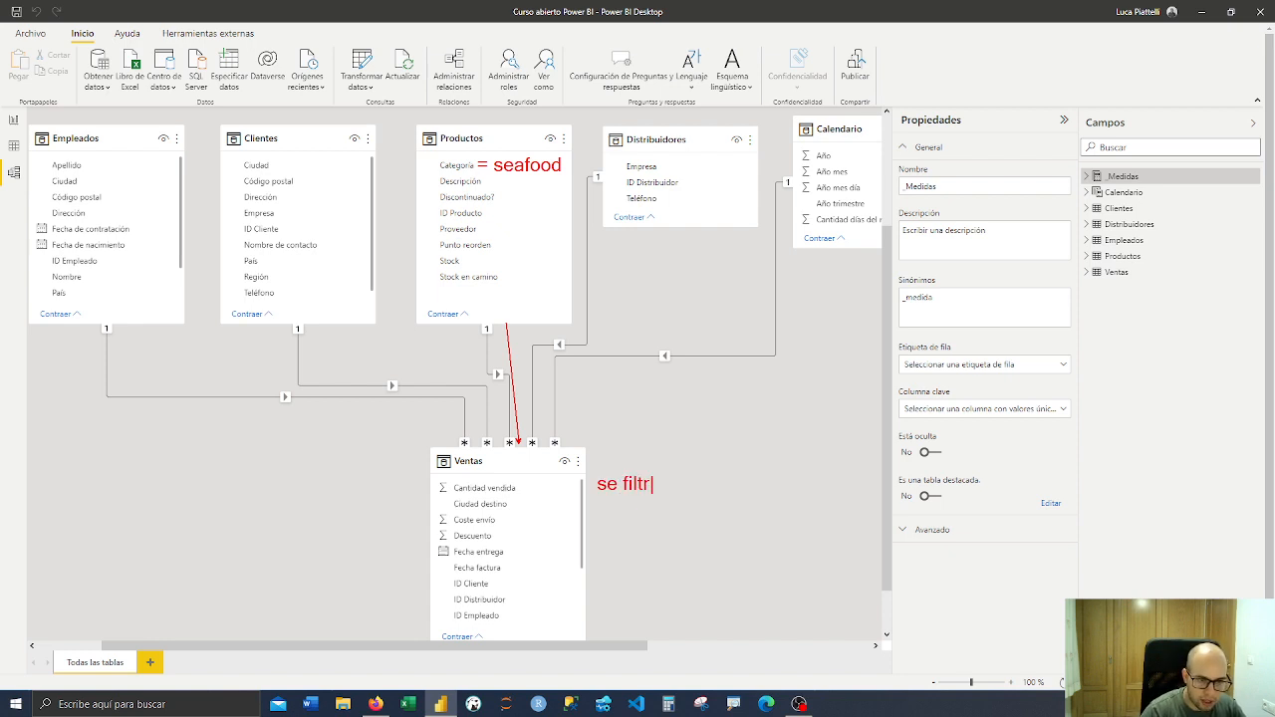
pyautogui.write('an todos los pr')
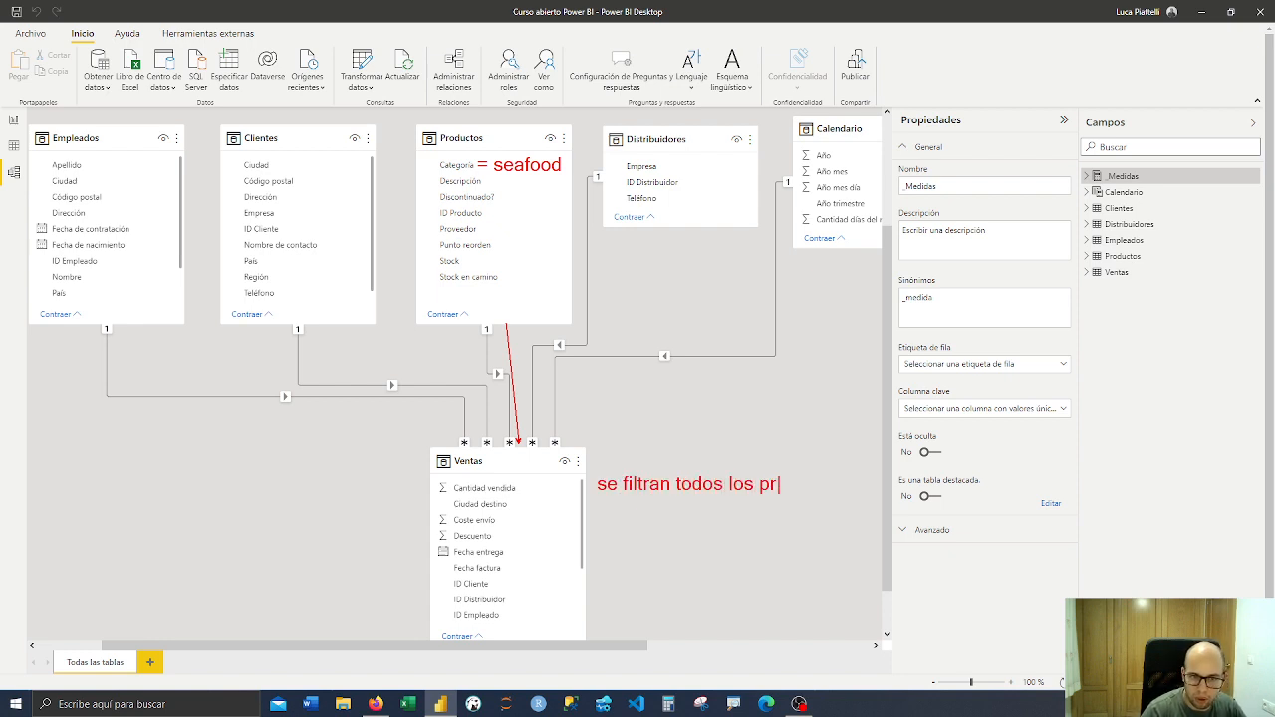
pyautogui.write('oductos')
pyautogui.press('Return')
pyautogui.write('de se')
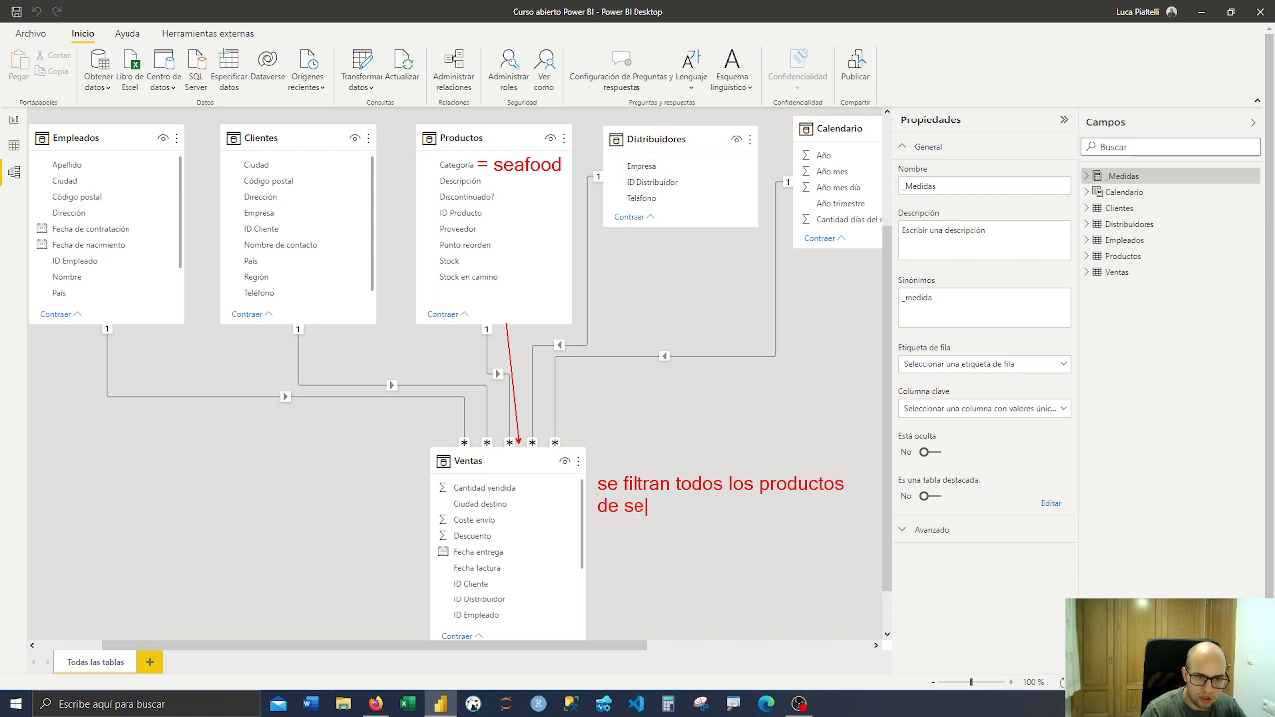
pyautogui.write('afood')
pyautogui.press('Return')
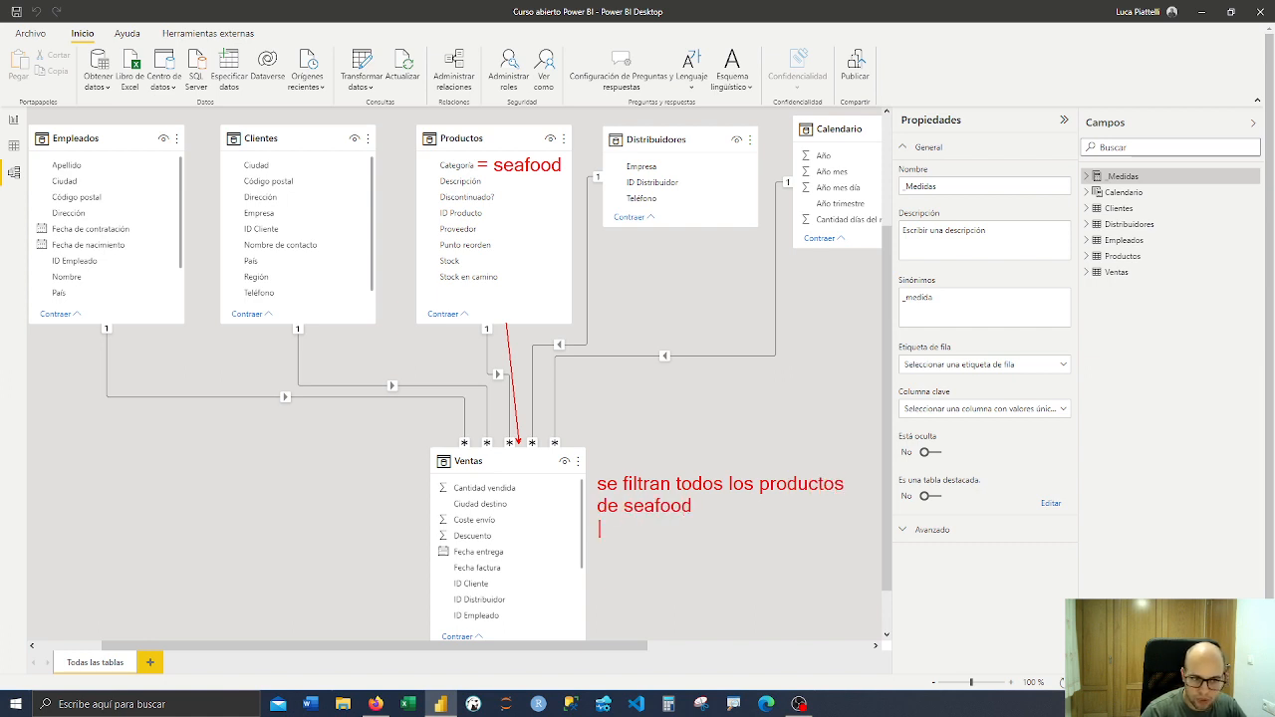
pyautogui.press('Return')
pyautogui.write('re')
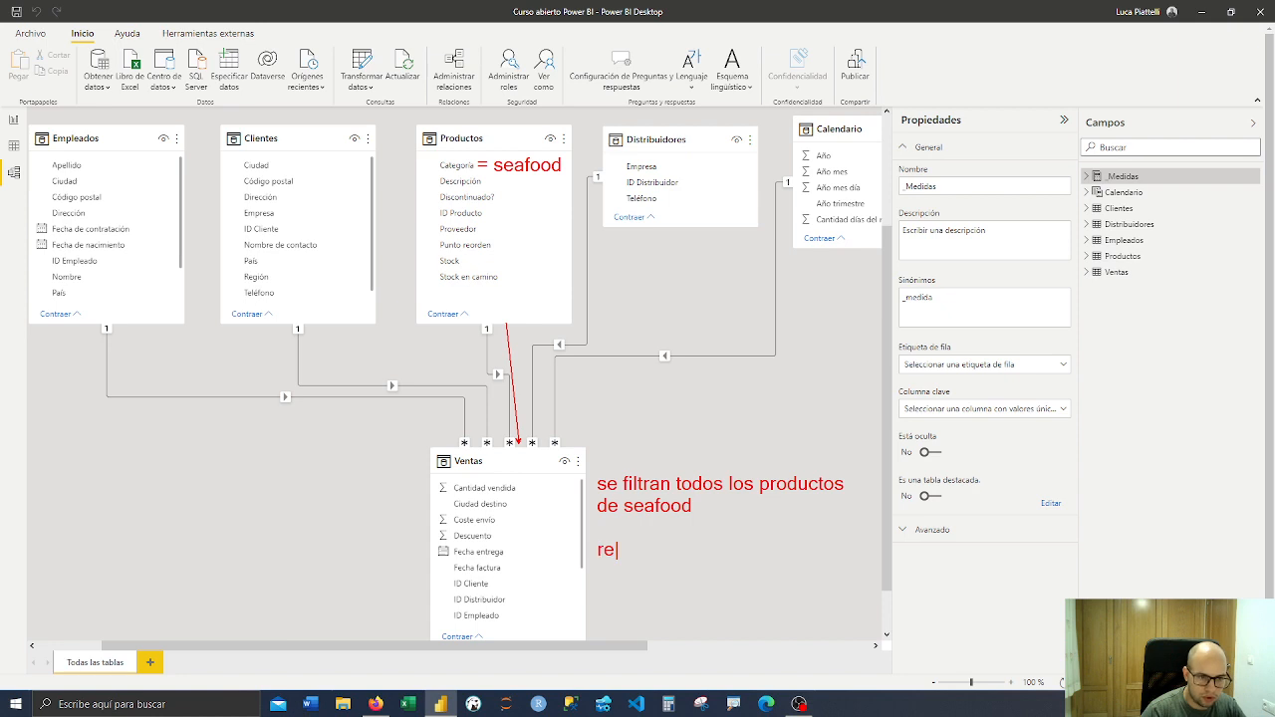
pyautogui.write('aliza la ejecu')
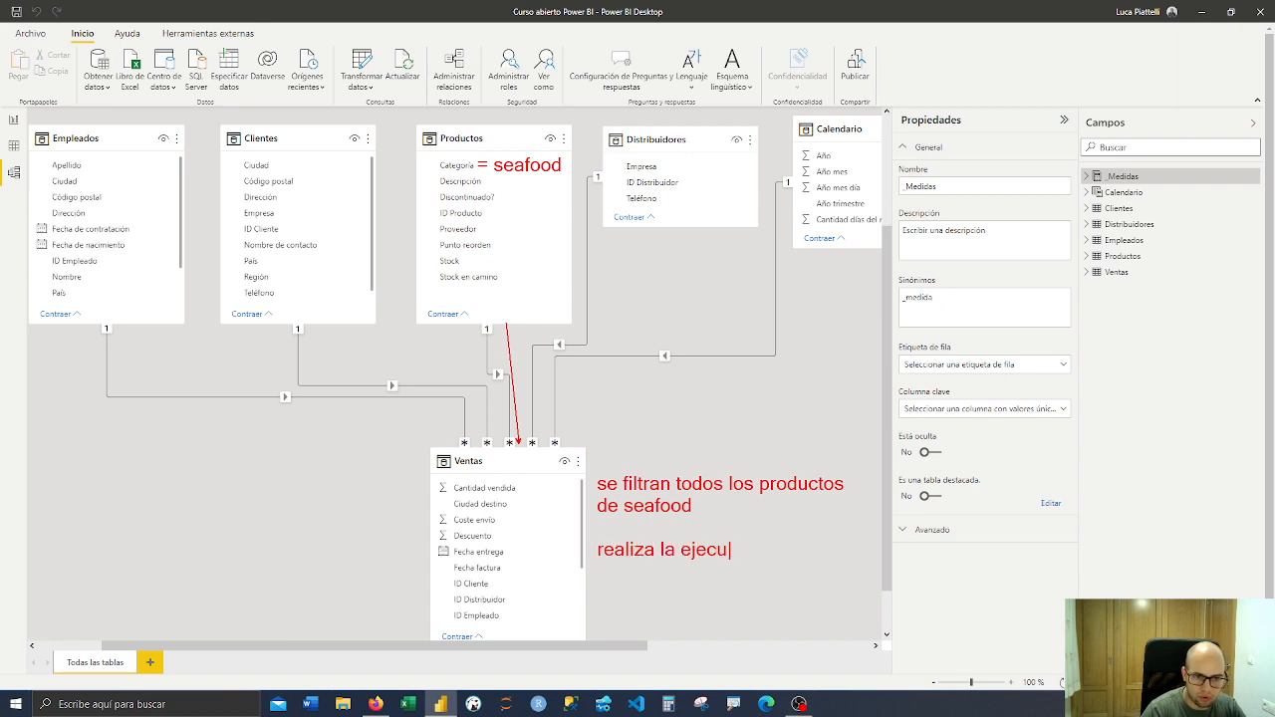
pyautogui.write('cin de la metrica')
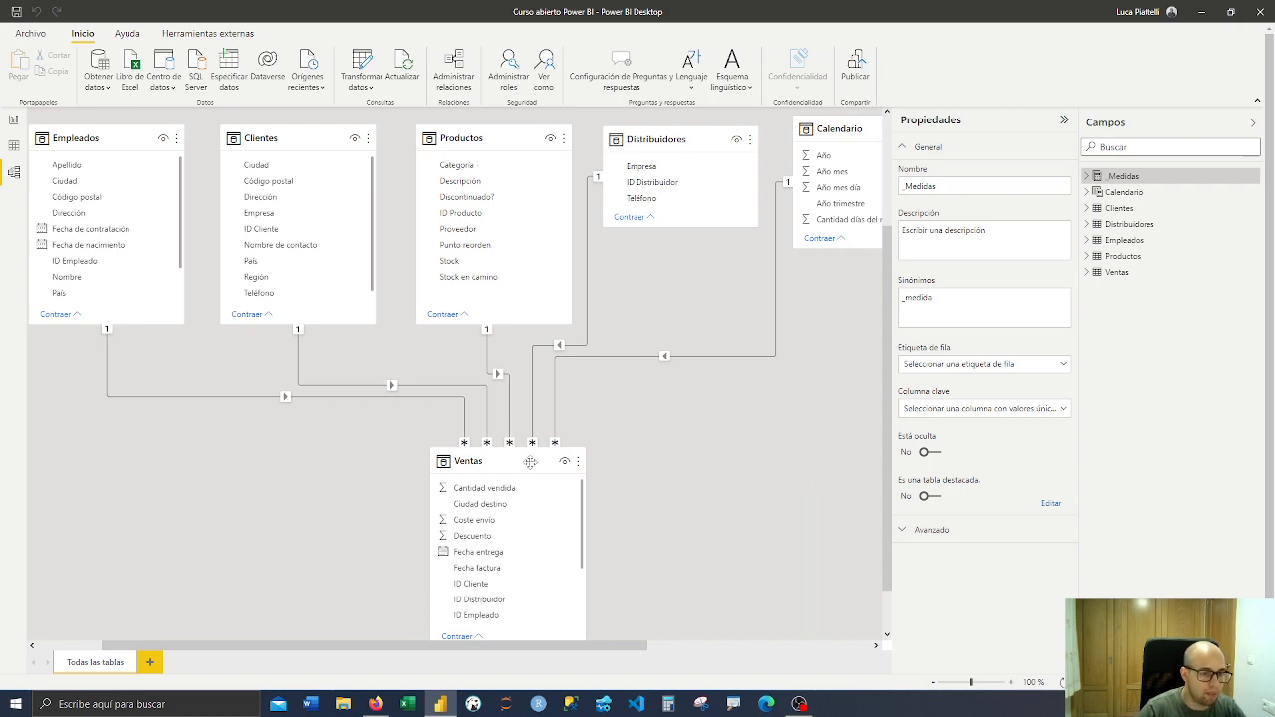
# Return to the report and compare filtering by Seafood through the Categoría slicer and the bar chart, clearing each filter
pyautogui.click(13, 120)
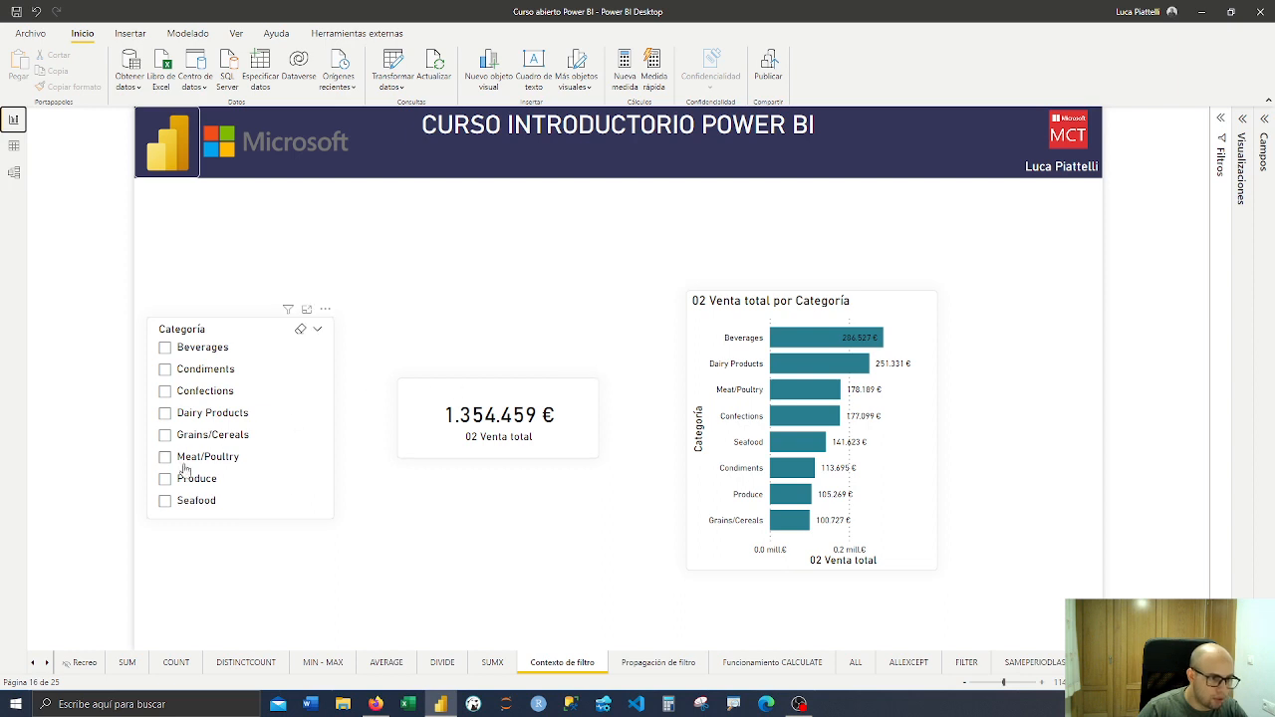
pyautogui.click(212, 502)
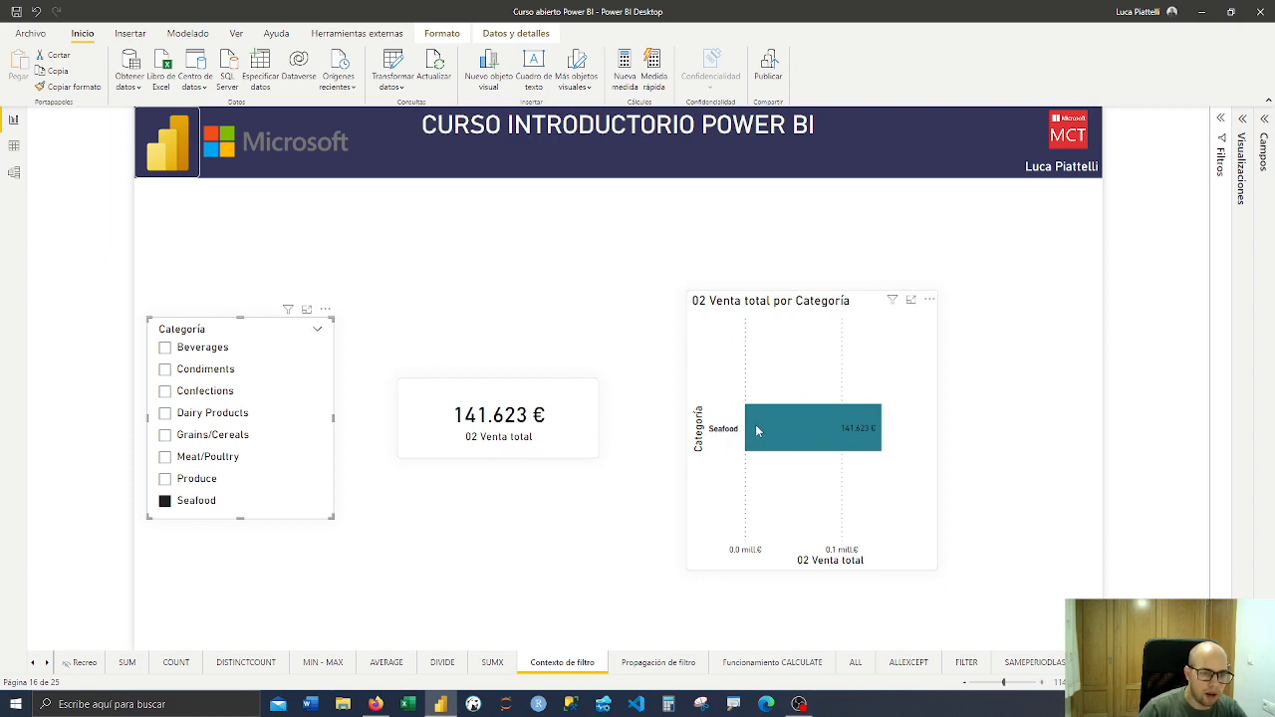
pyautogui.click(600, 510)
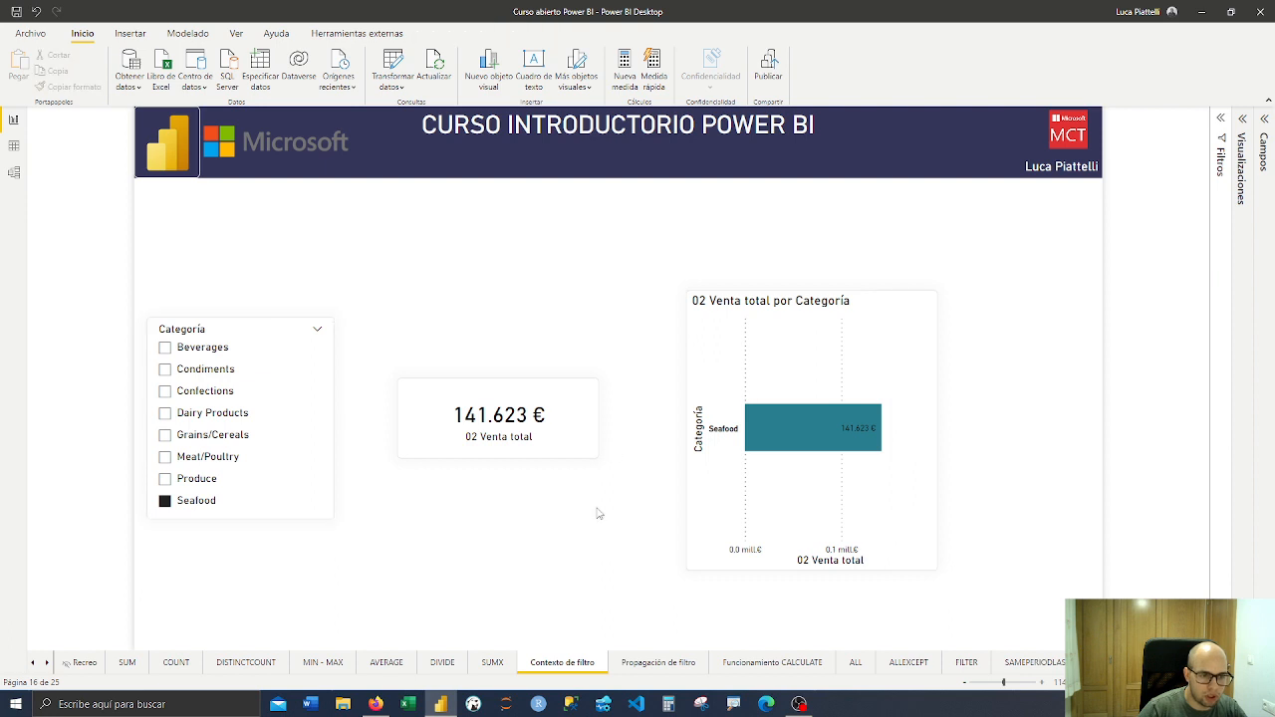
pyautogui.click(205, 508)
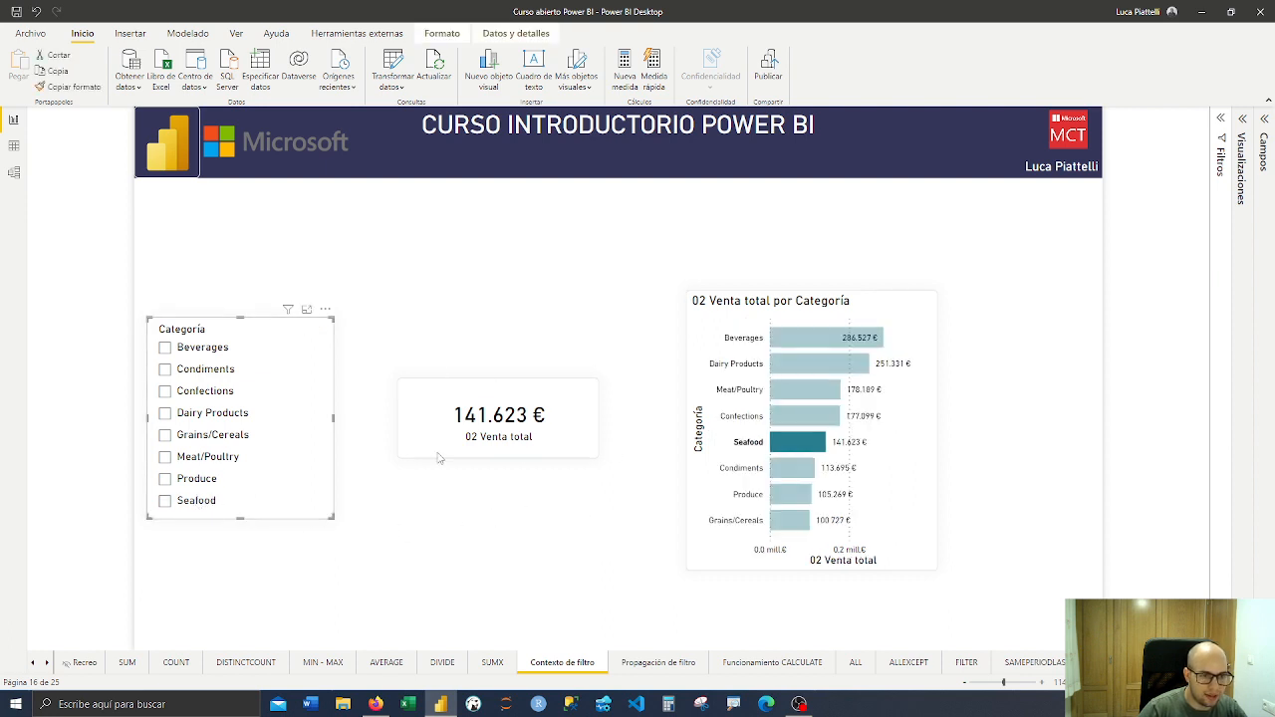
pyautogui.click(797, 444)
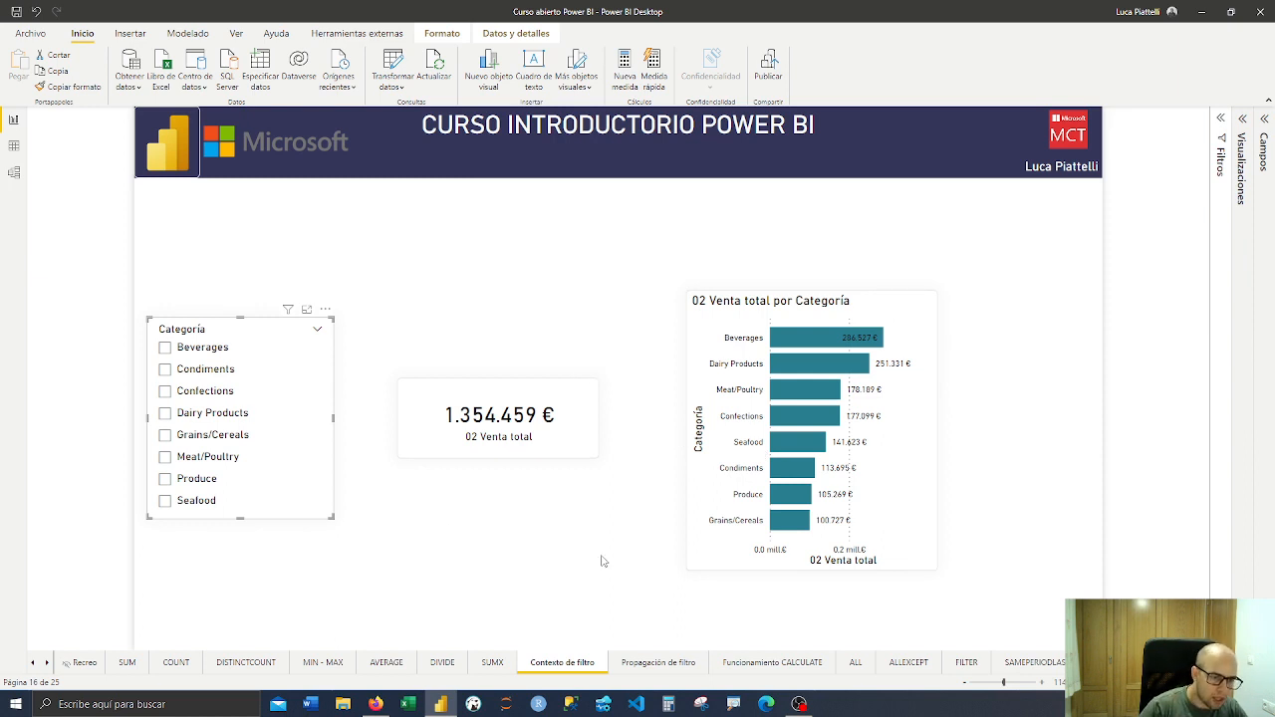
# Go to the Propagación de filtro report page, select the category table and expand the Campos pane
pyautogui.click(648, 664)
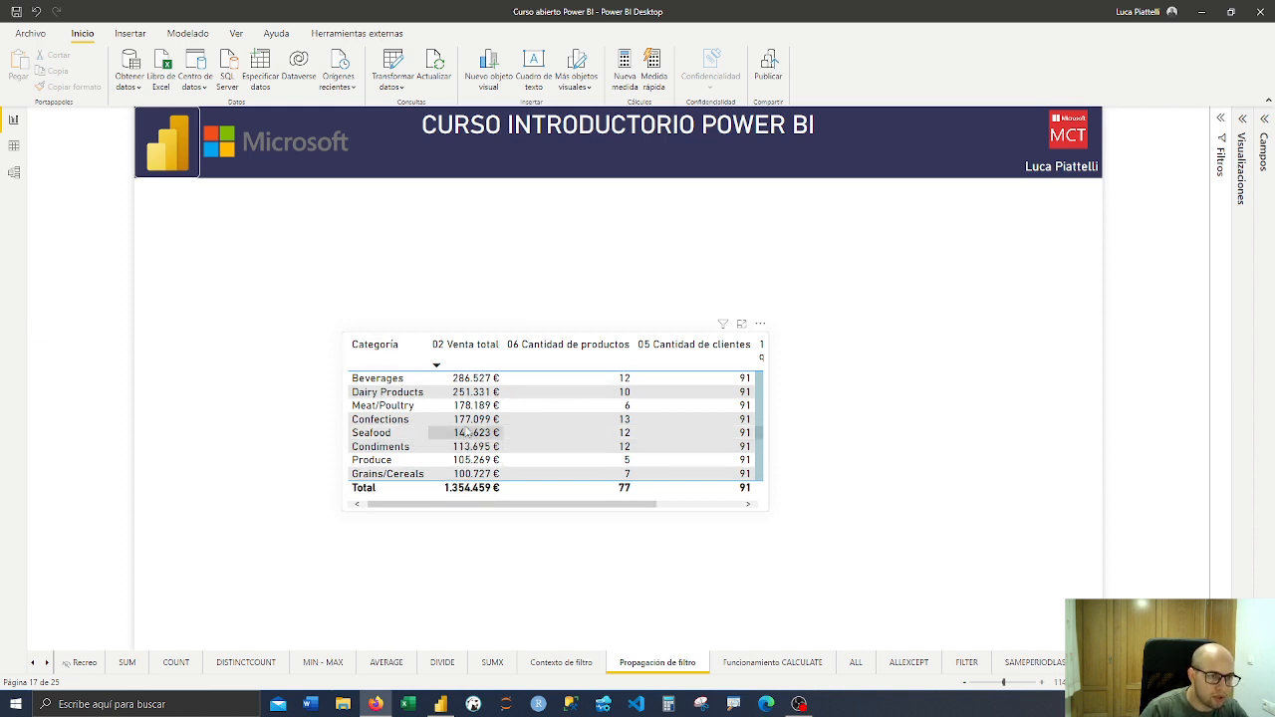
pyautogui.click(476, 513)
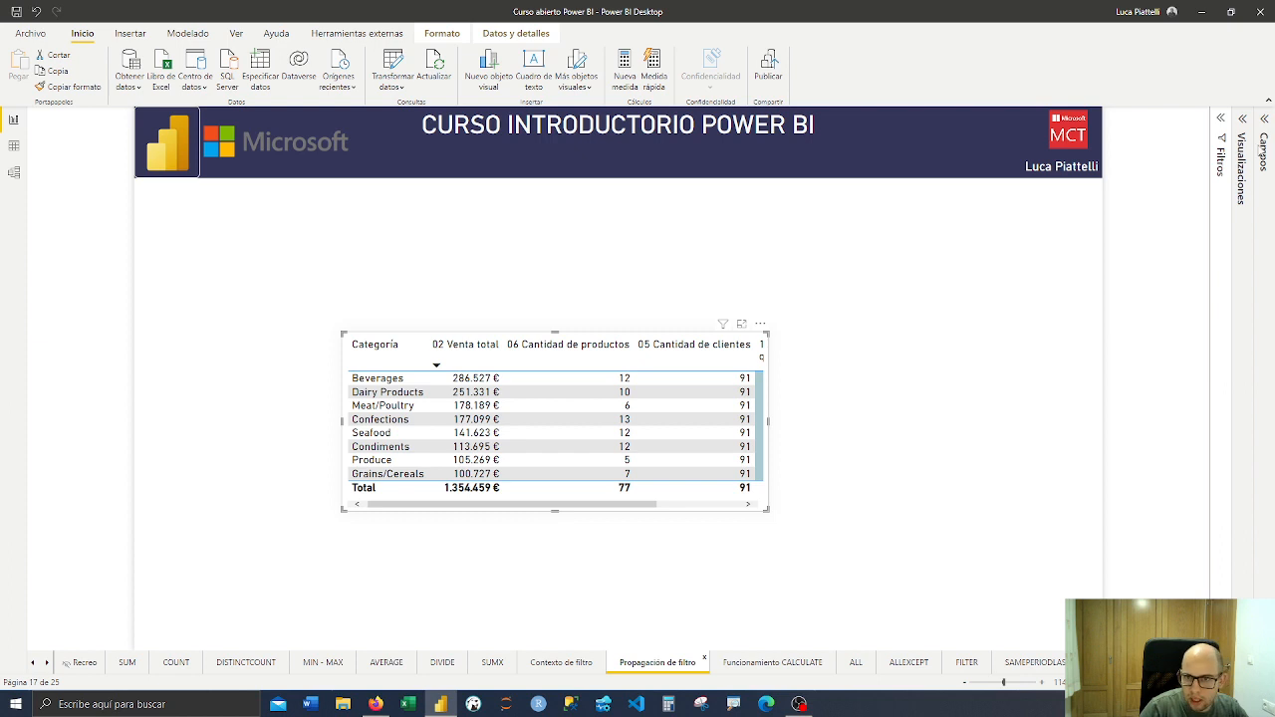
pyautogui.click(1265, 141)
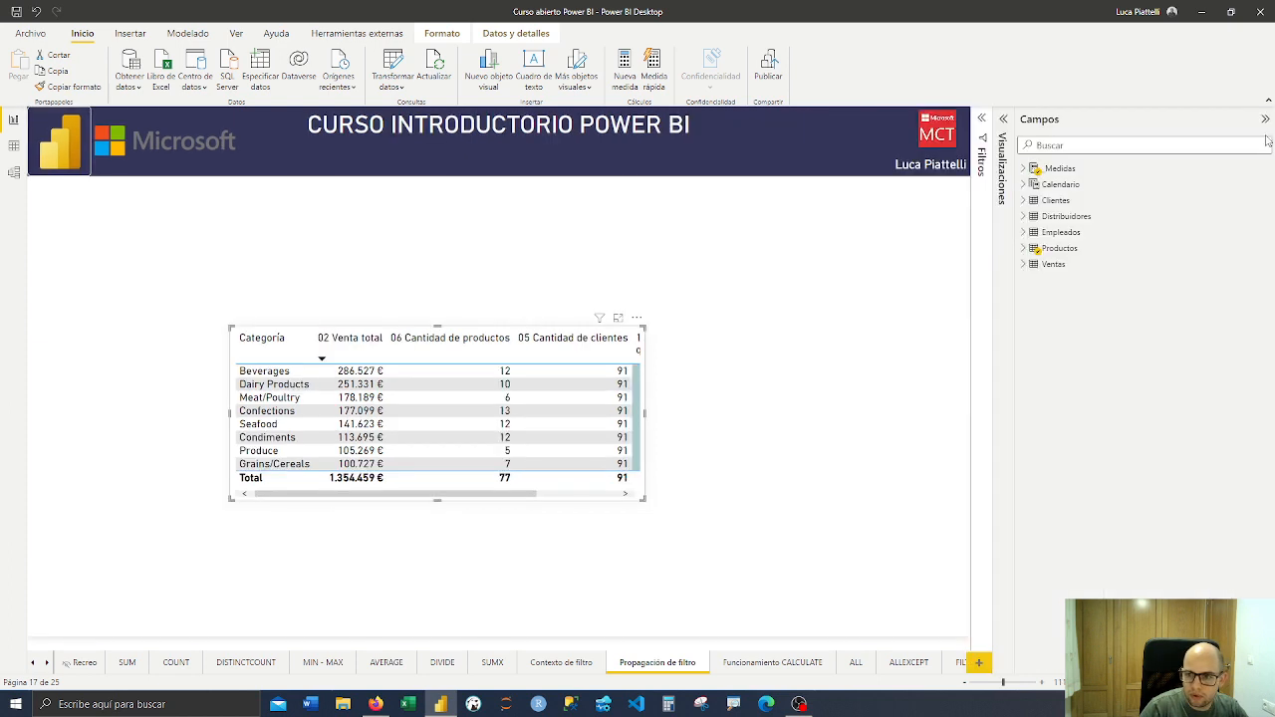
# Open the 02 Venta total formula from _Medidas and highlight its SUM(Ventas[Venta]) expression without editing it
pyautogui.click(1024, 170)
pyautogui.click(1076, 201)
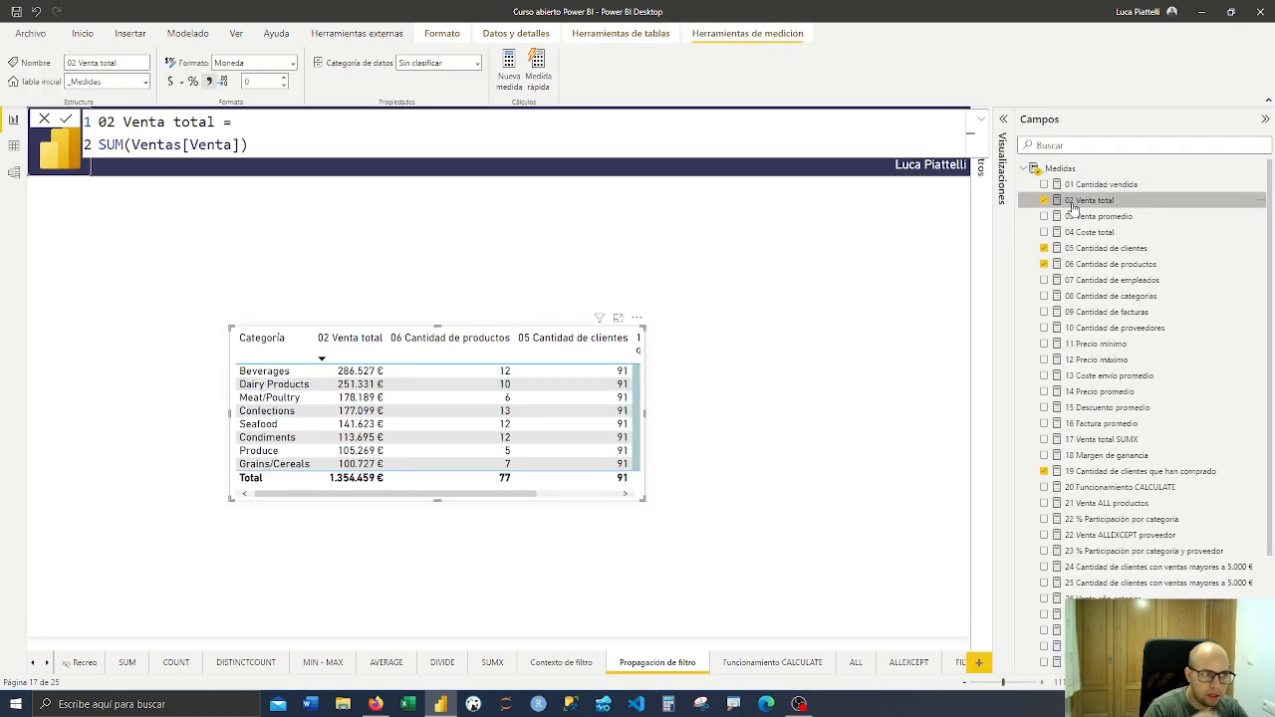
pyautogui.moveTo(248, 144); pyautogui.dragTo(98, 144)
pyautogui.click(284, 139)
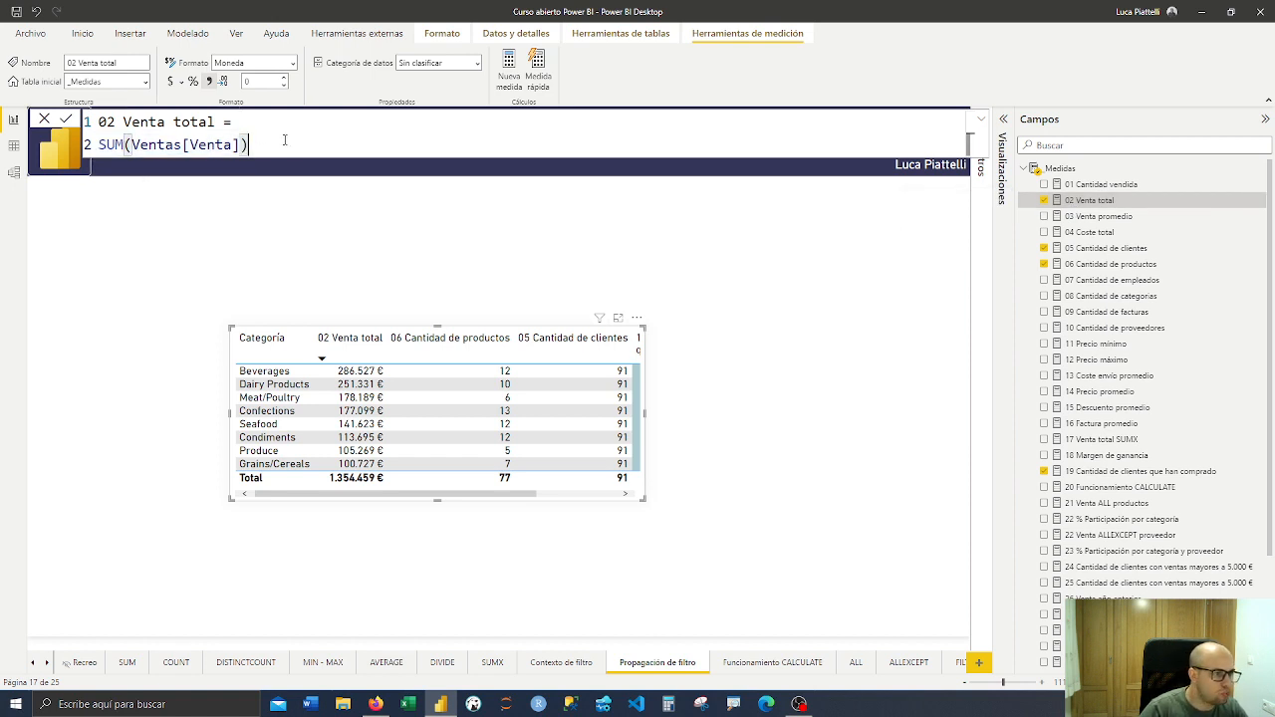
pyautogui.moveTo(277, 144); pyautogui.dragTo(191, 144)
pyautogui.click(306, 145)
# In the model diagram, box Categoría in the Productos table, draw an arrow from it to Ventas, and clear the annotations
pyautogui.click(16, 173)
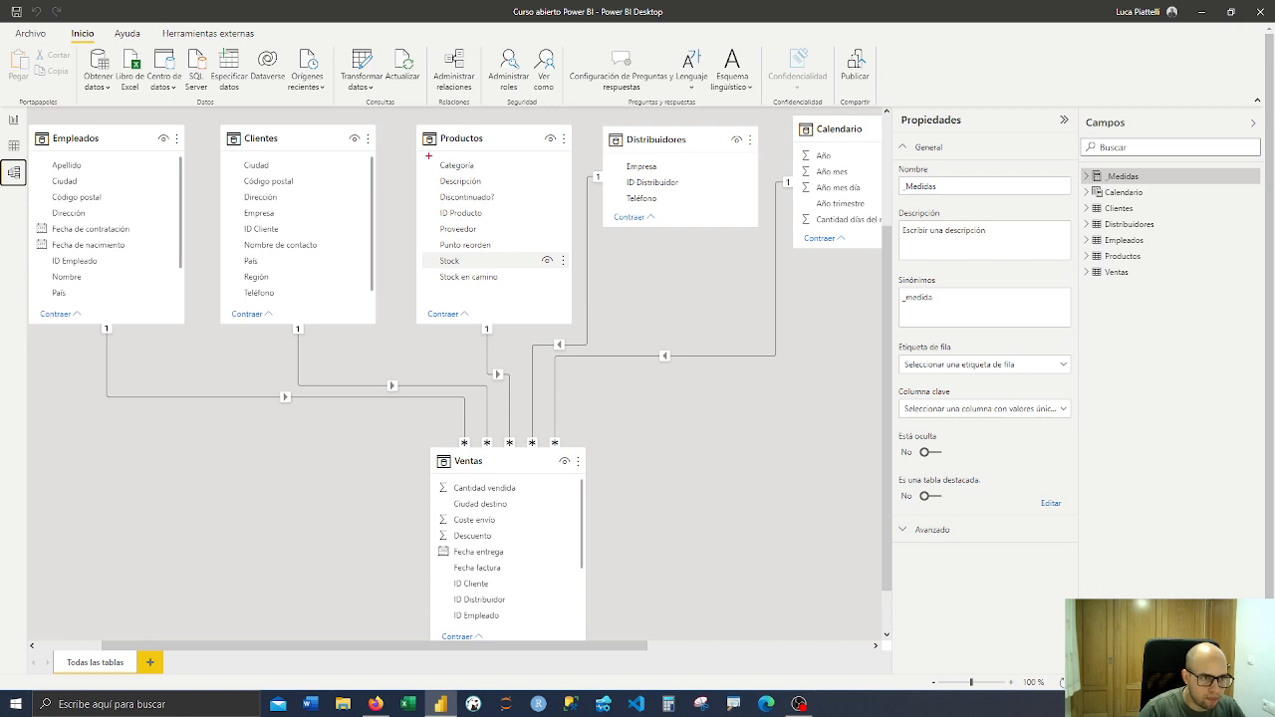
pyautogui.moveTo(432, 150); pyautogui.dragTo(492, 174)
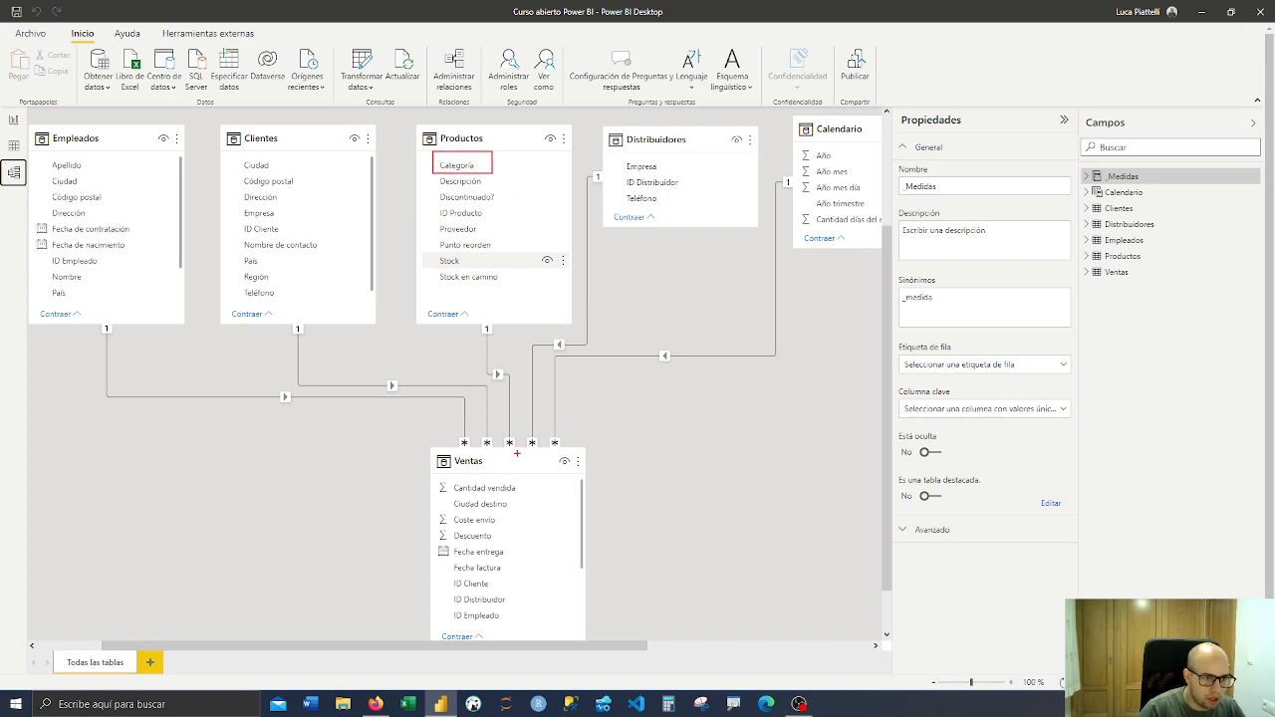
pyautogui.moveTo(512, 450); pyautogui.dragTo(481, 185)
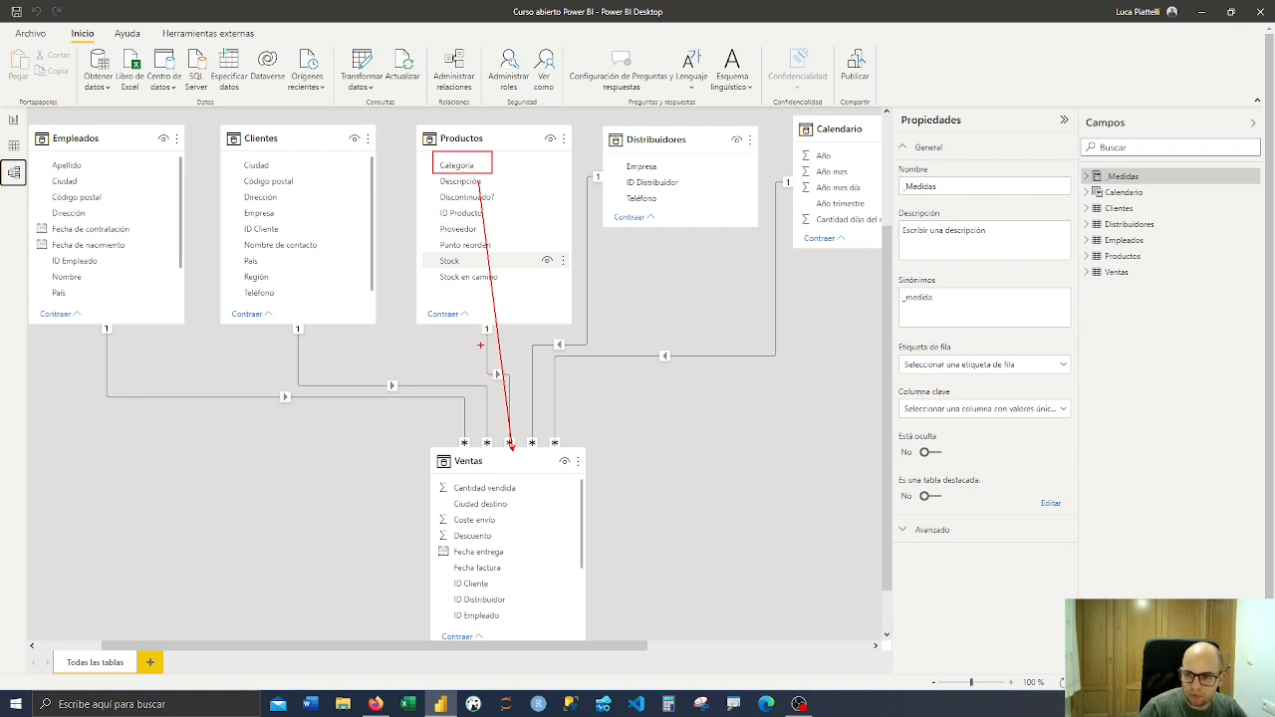
pyautogui.press('Escape')
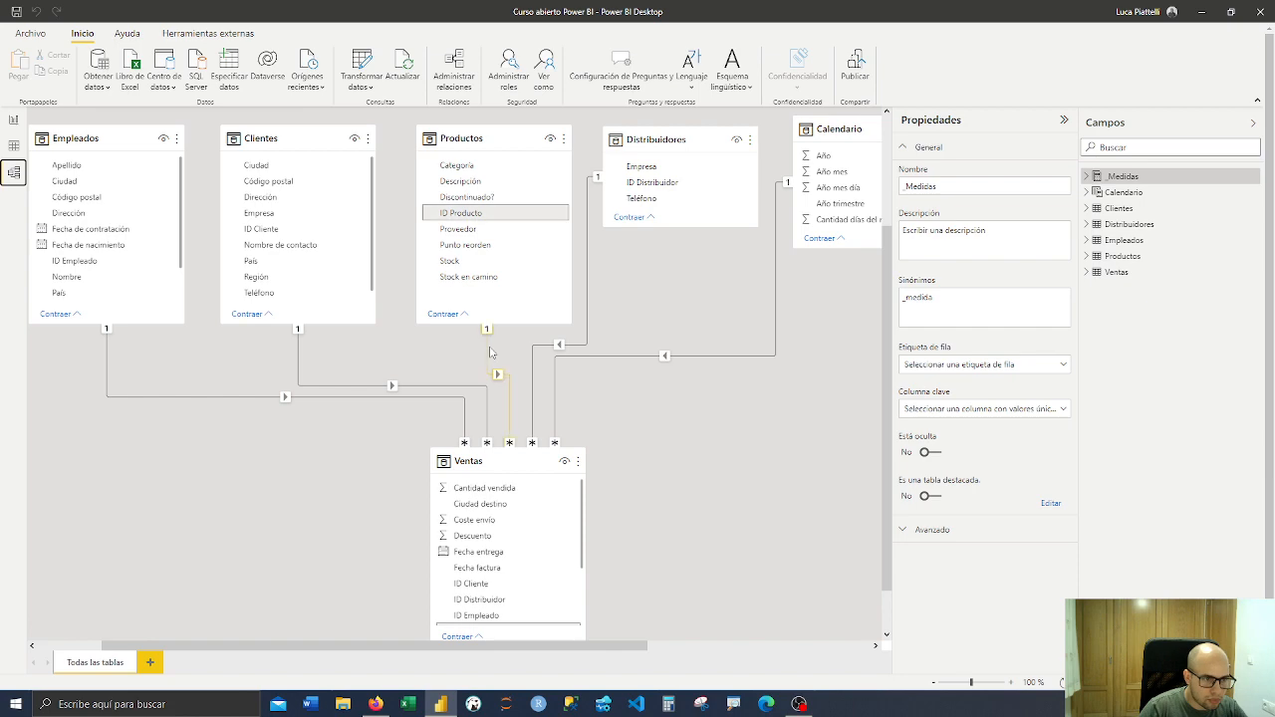
# Return to the report, open the 06 Cantidad de productos formula and highlight its Productos table reference
pyautogui.click(13, 120)
pyautogui.click(361, 423)
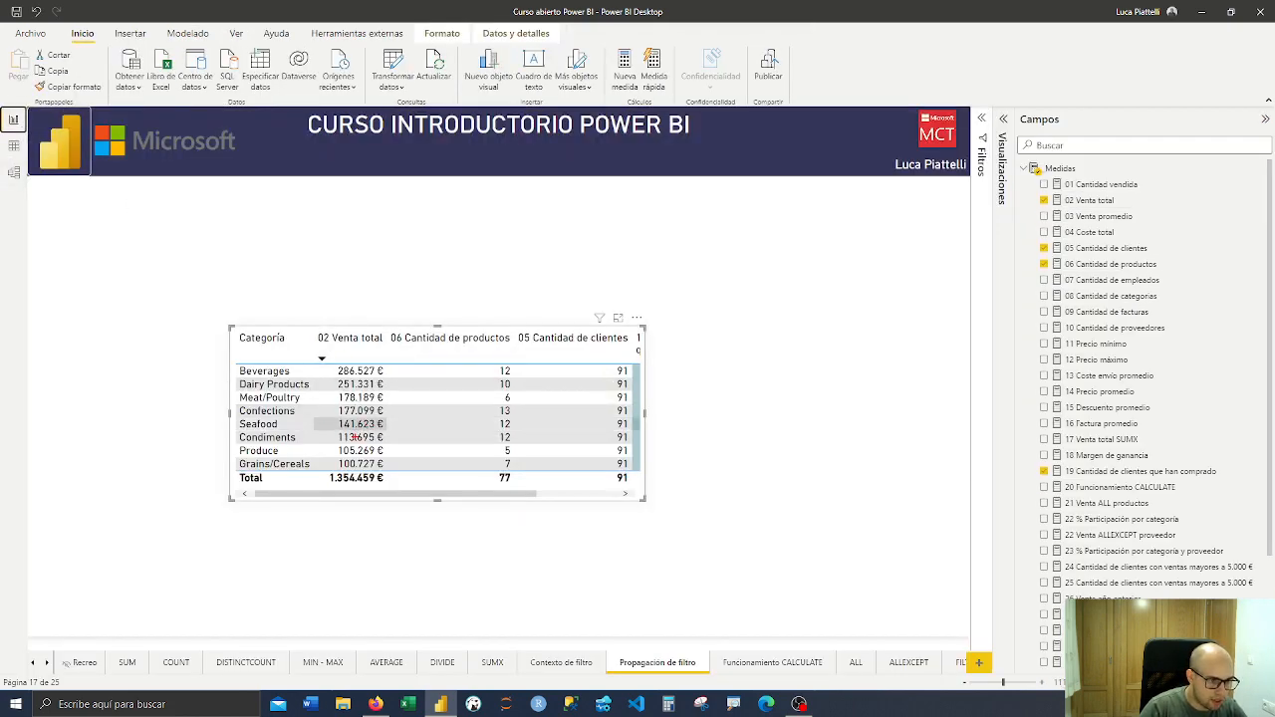
pyautogui.press('Escape')
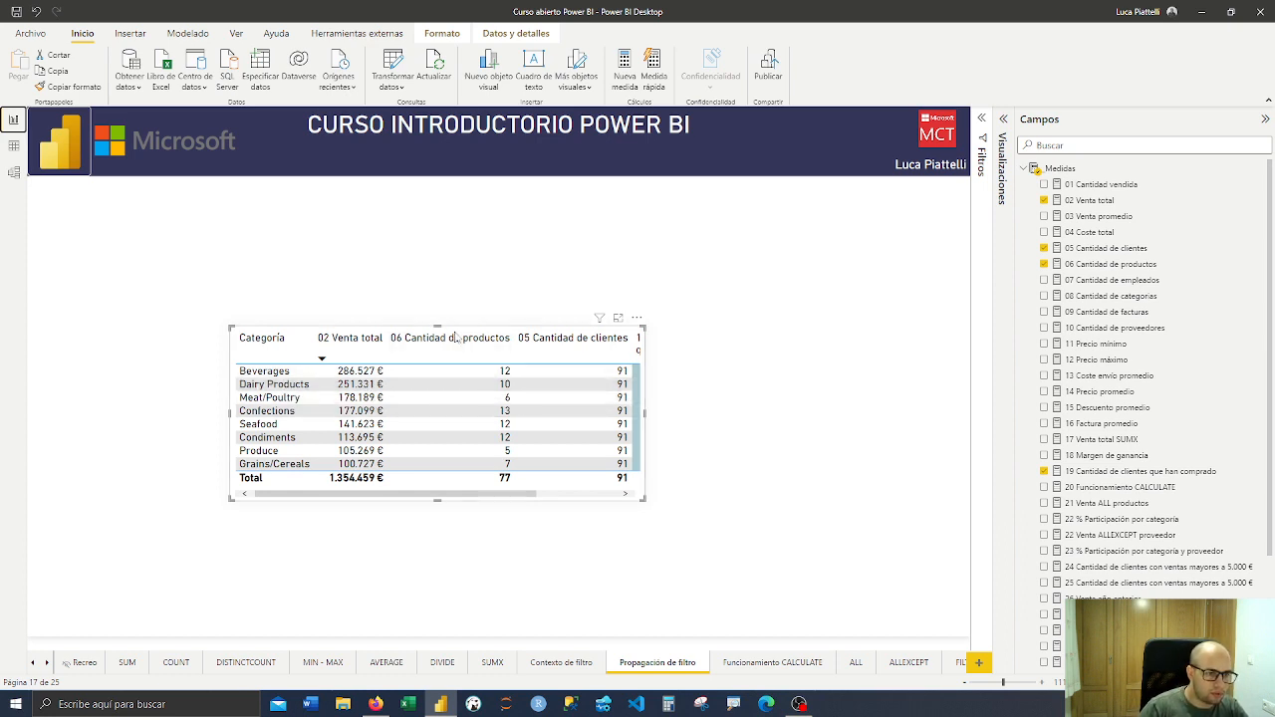
pyautogui.click(1134, 267)
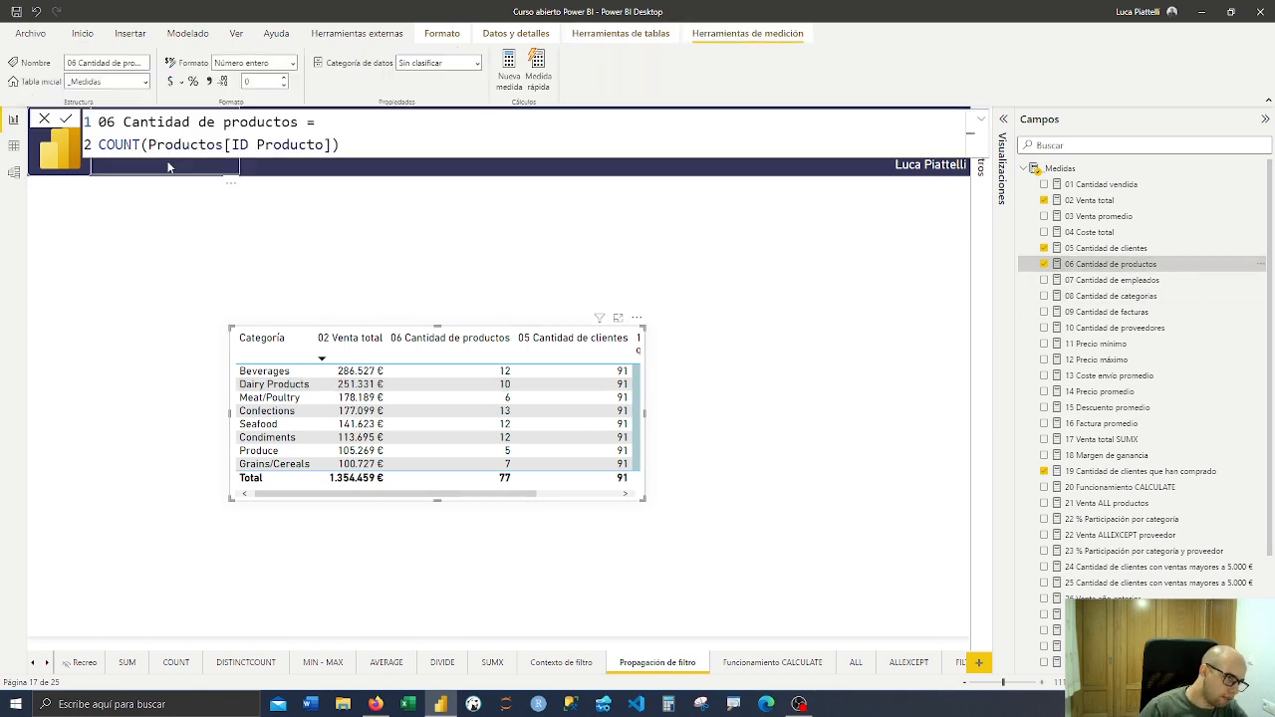
pyautogui.moveTo(148, 144); pyautogui.dragTo(224, 146)
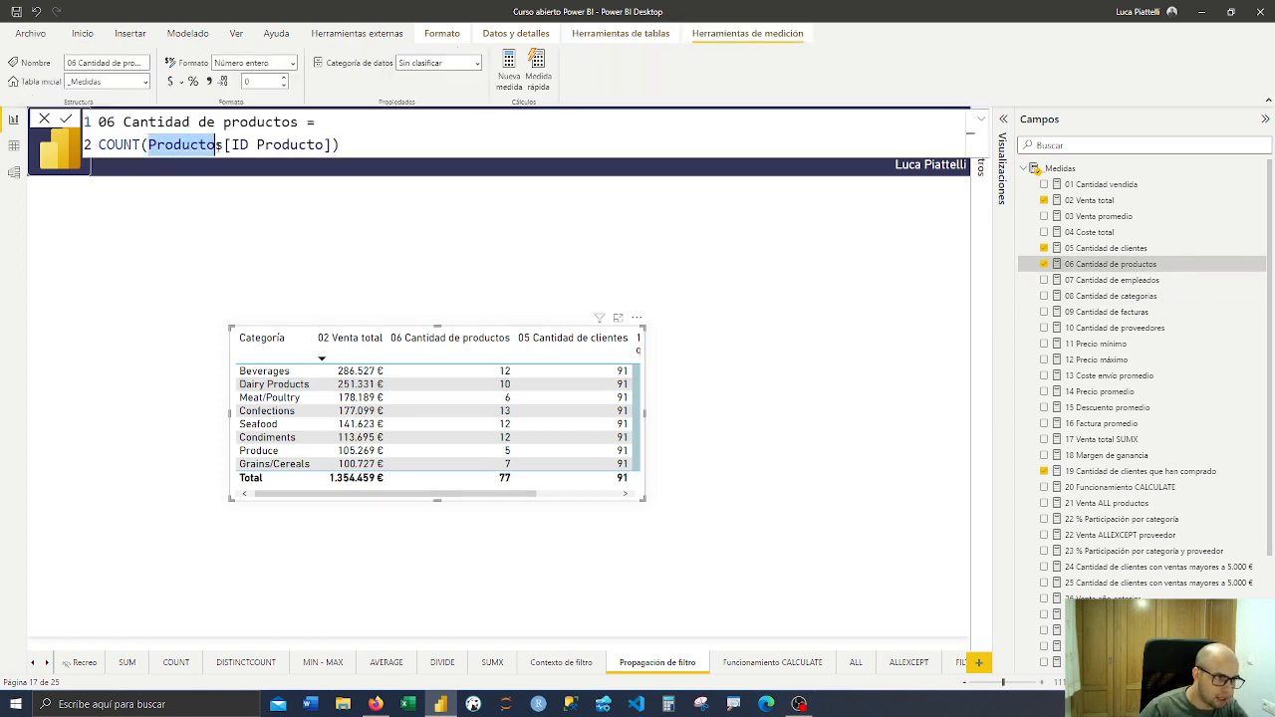
# In the model diagram, box the Categoría column and the Productos table title in red
pyautogui.click(14, 147)
pyautogui.click(13, 172)
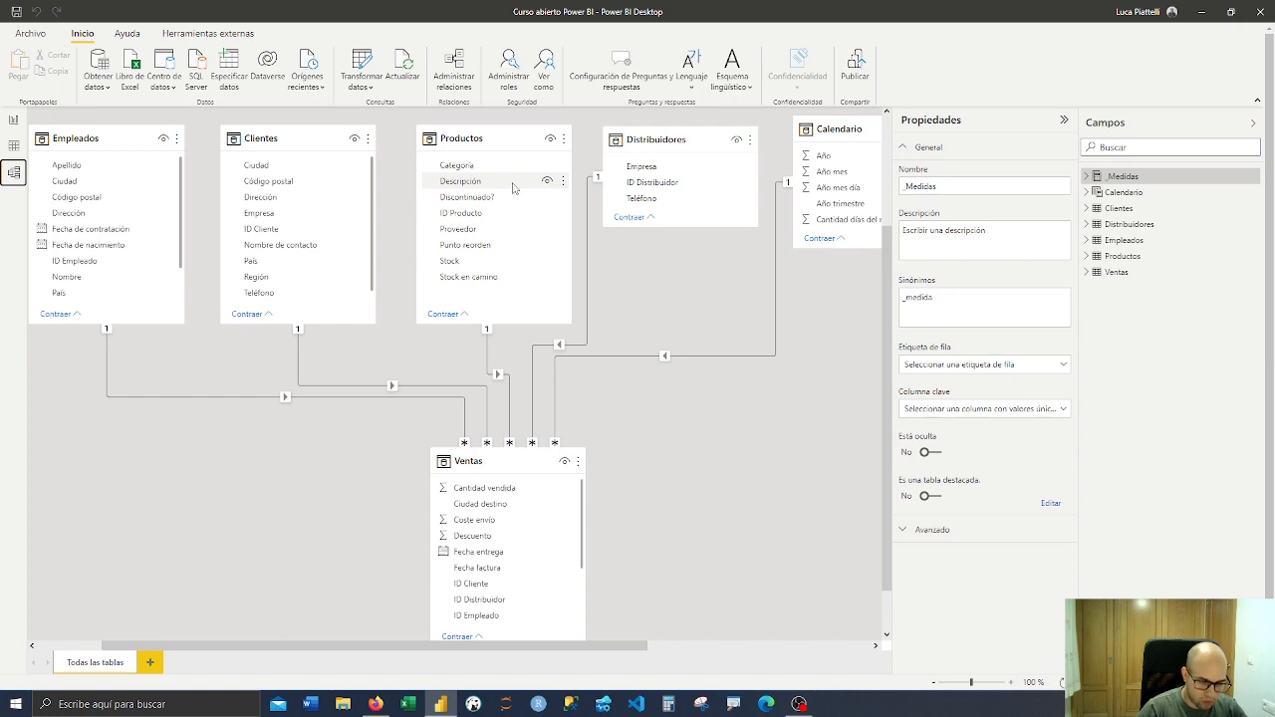
pyautogui.hotkey('ctrl', '2')
pyautogui.moveTo(428, 153); pyautogui.dragTo(494, 172)
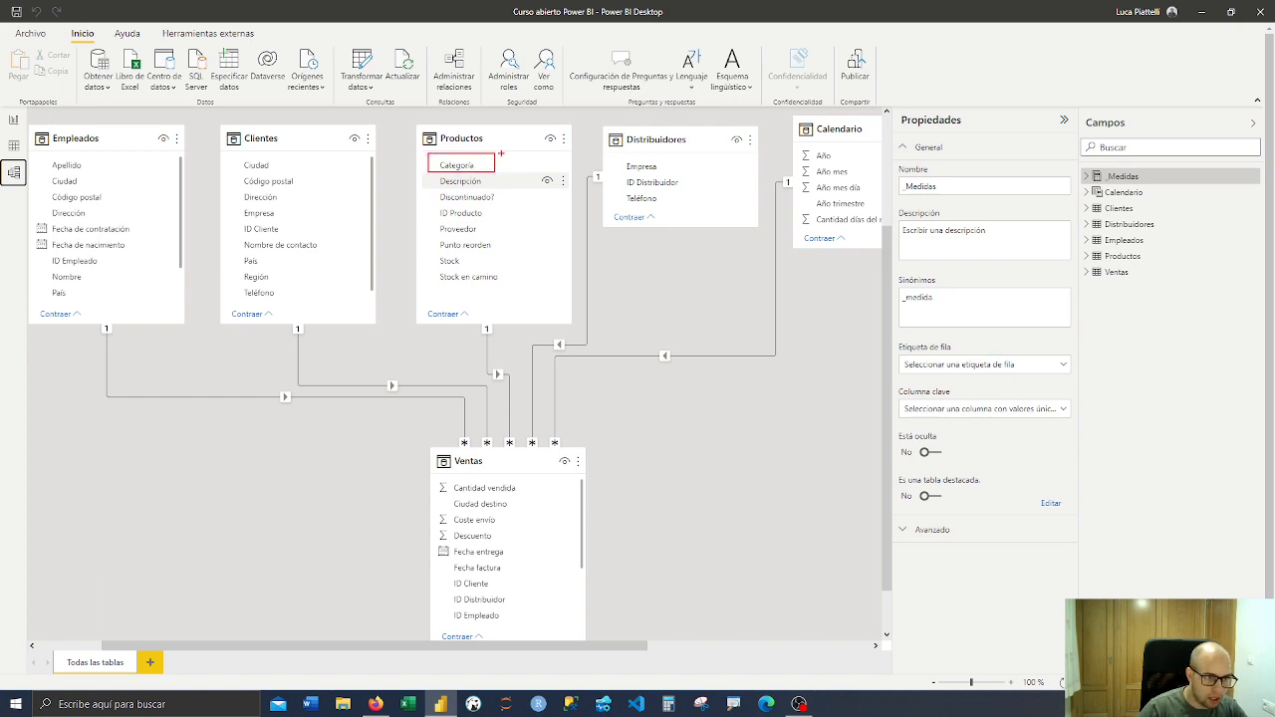
pyautogui.moveTo(434, 131); pyautogui.dragTo(498, 147)
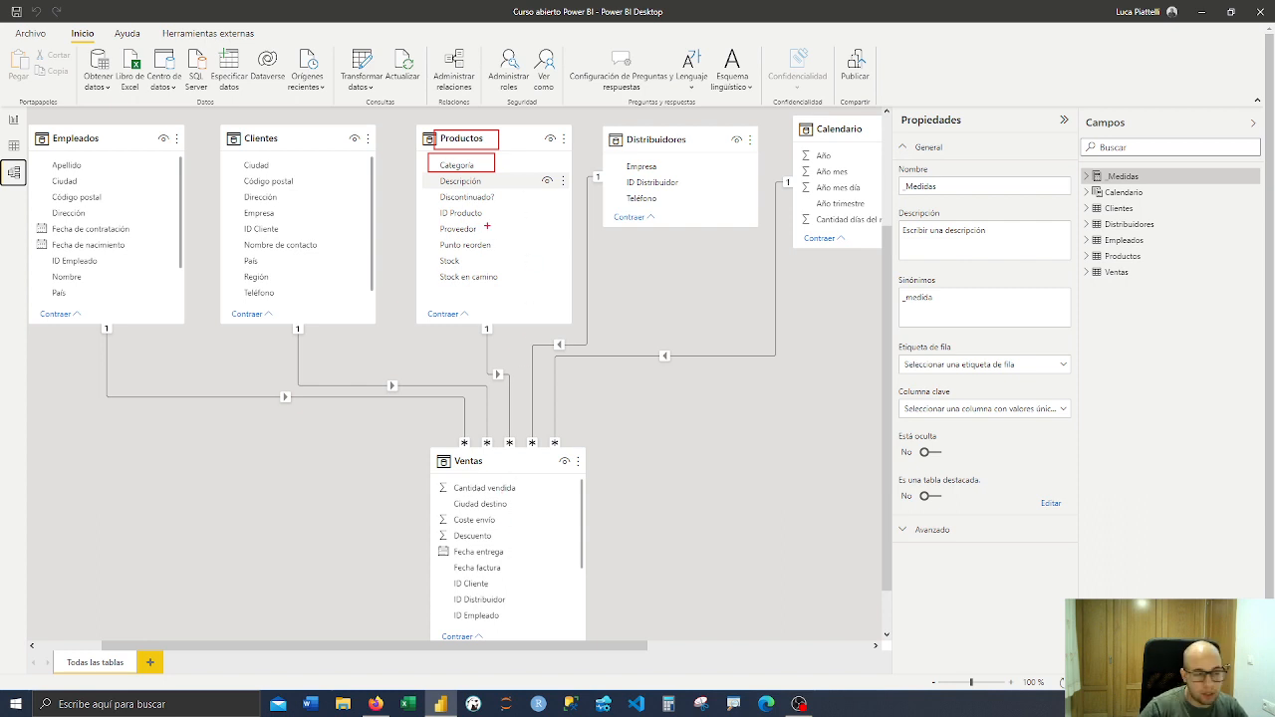
# Review the 05 Cantidad de clientes formula, check its card on the COUNT page, and return to Propagación de filtro
pyautogui.click(13, 120)
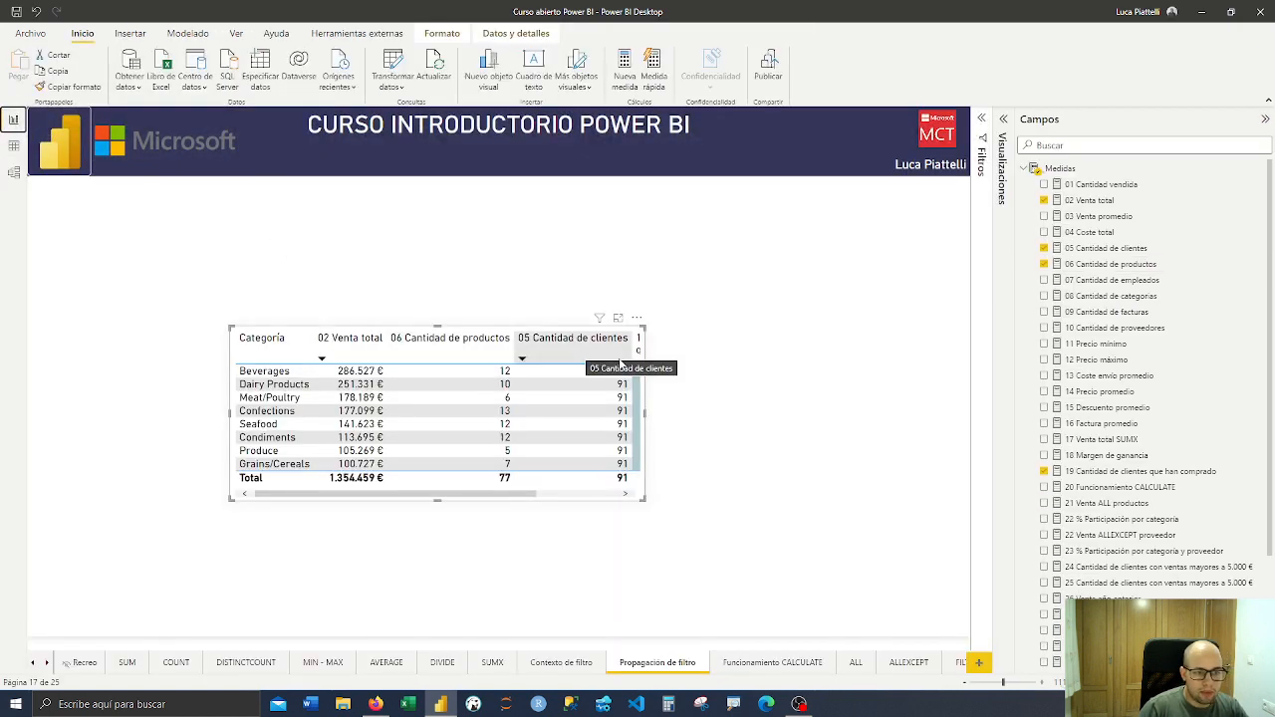
pyautogui.click(1109, 255)
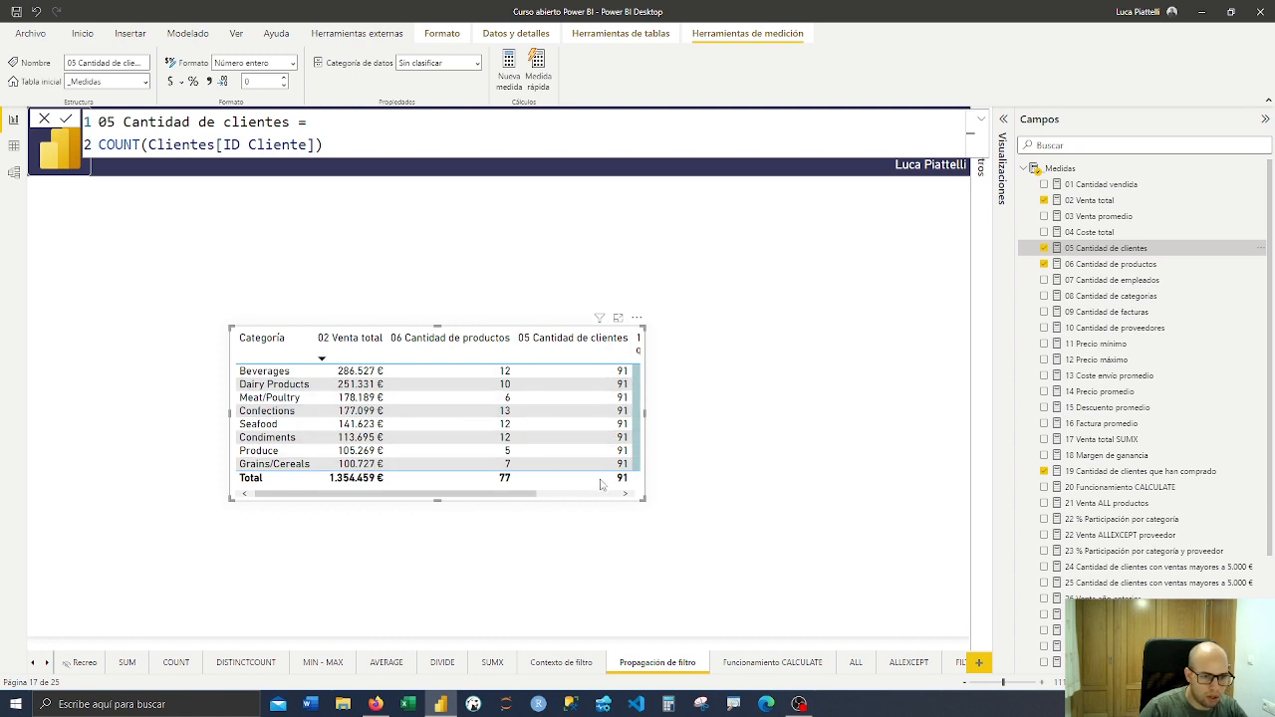
pyautogui.click(731, 422)
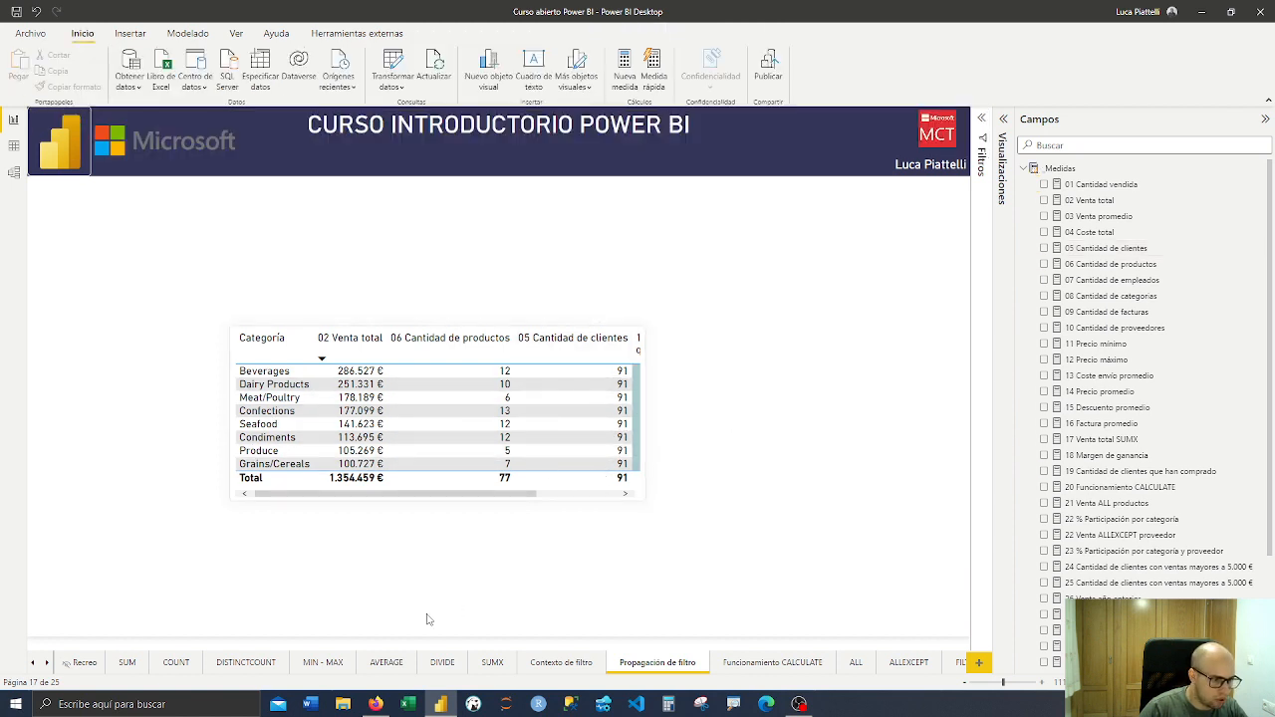
pyautogui.click(184, 668)
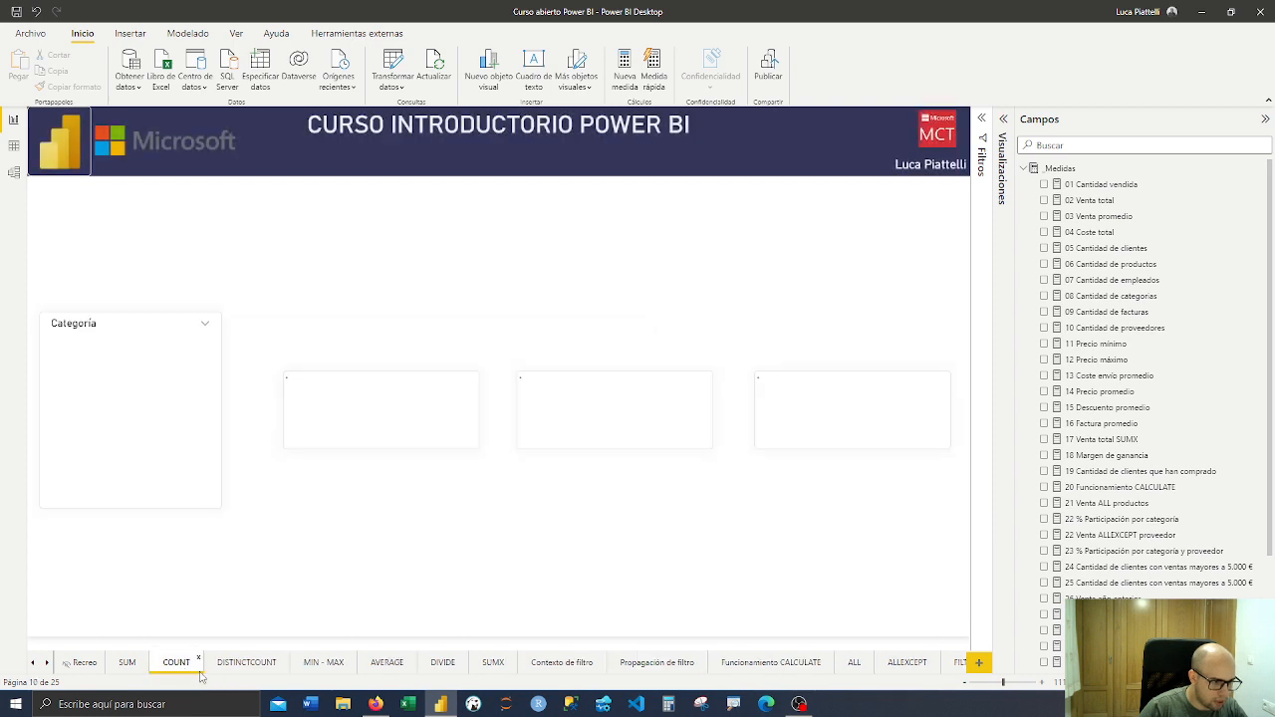
pyautogui.click(440, 427)
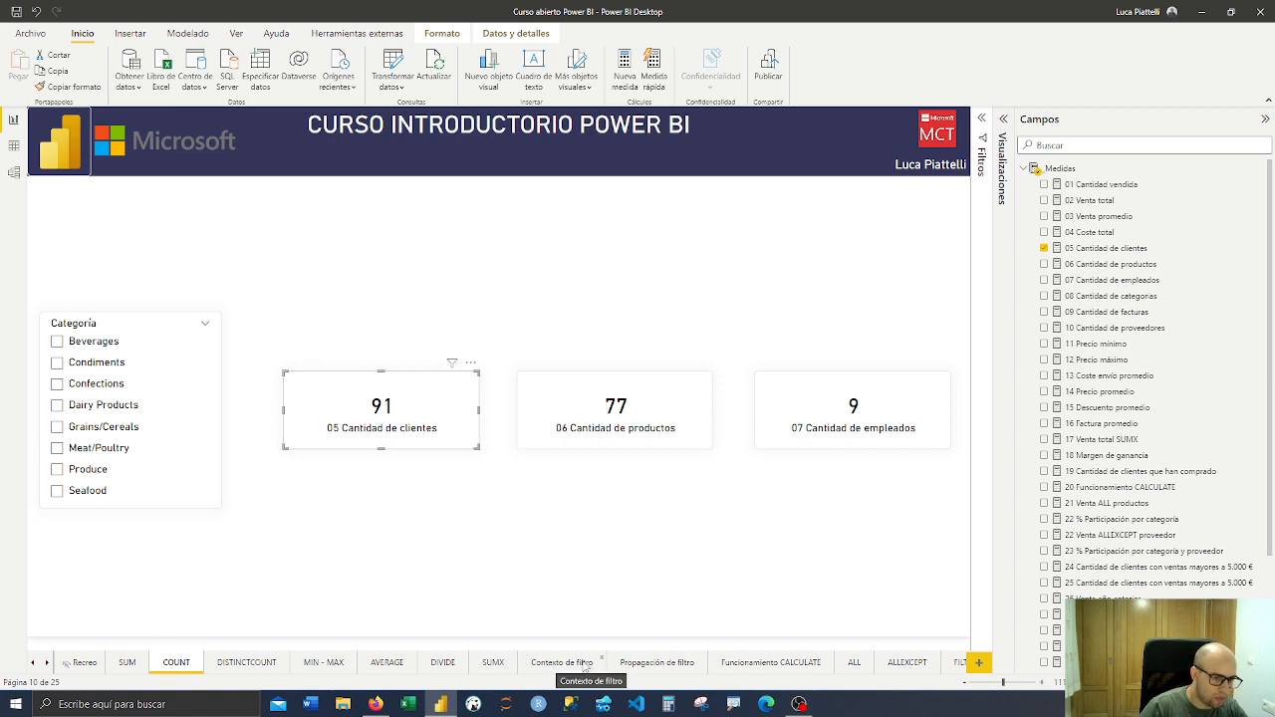
pyautogui.click(676, 668)
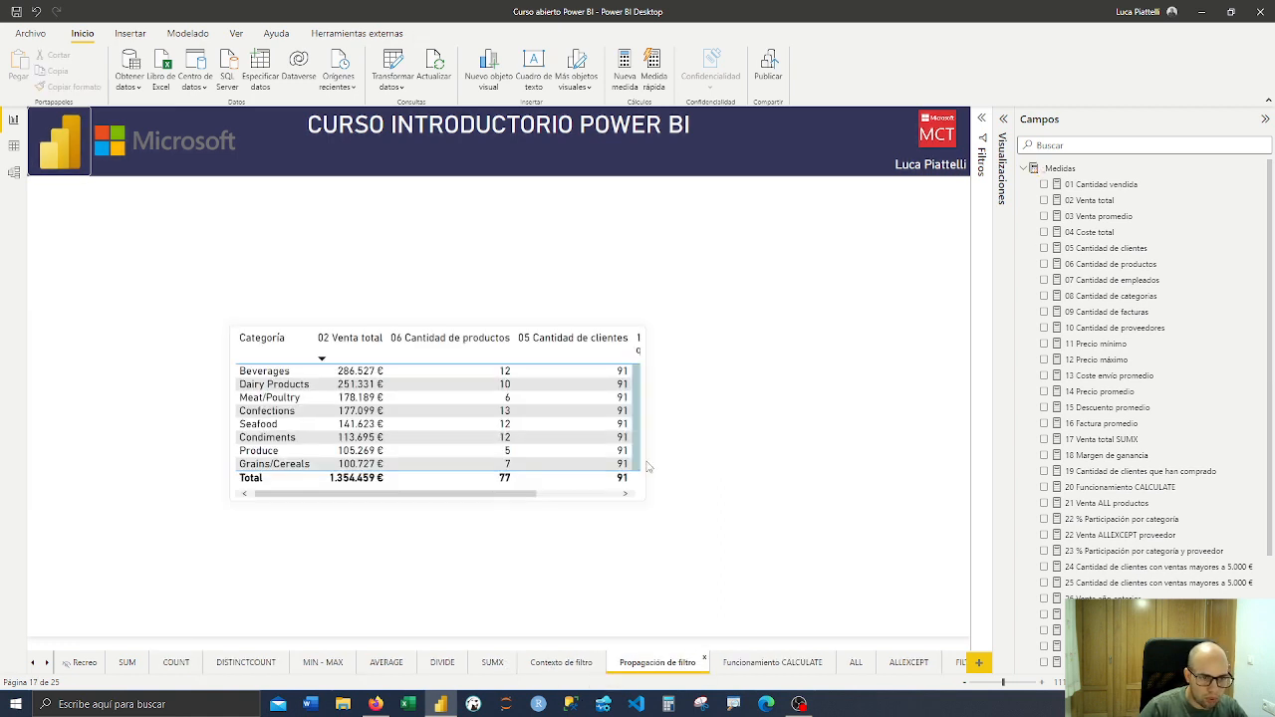
# In the model diagram, box Productos in red and Clientes in blue, and draw a red arrow from Productos to Ventas
pyautogui.click(17, 178)
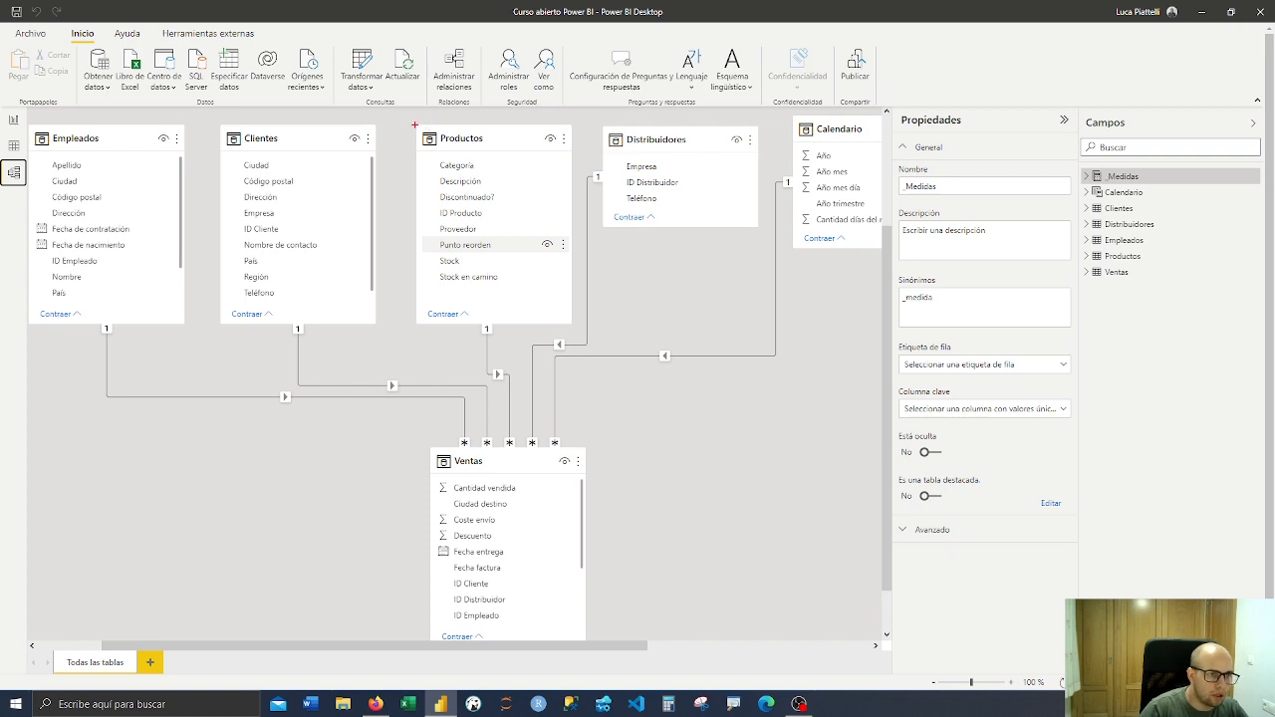
pyautogui.moveTo(415, 124); pyautogui.dragTo(509, 151)
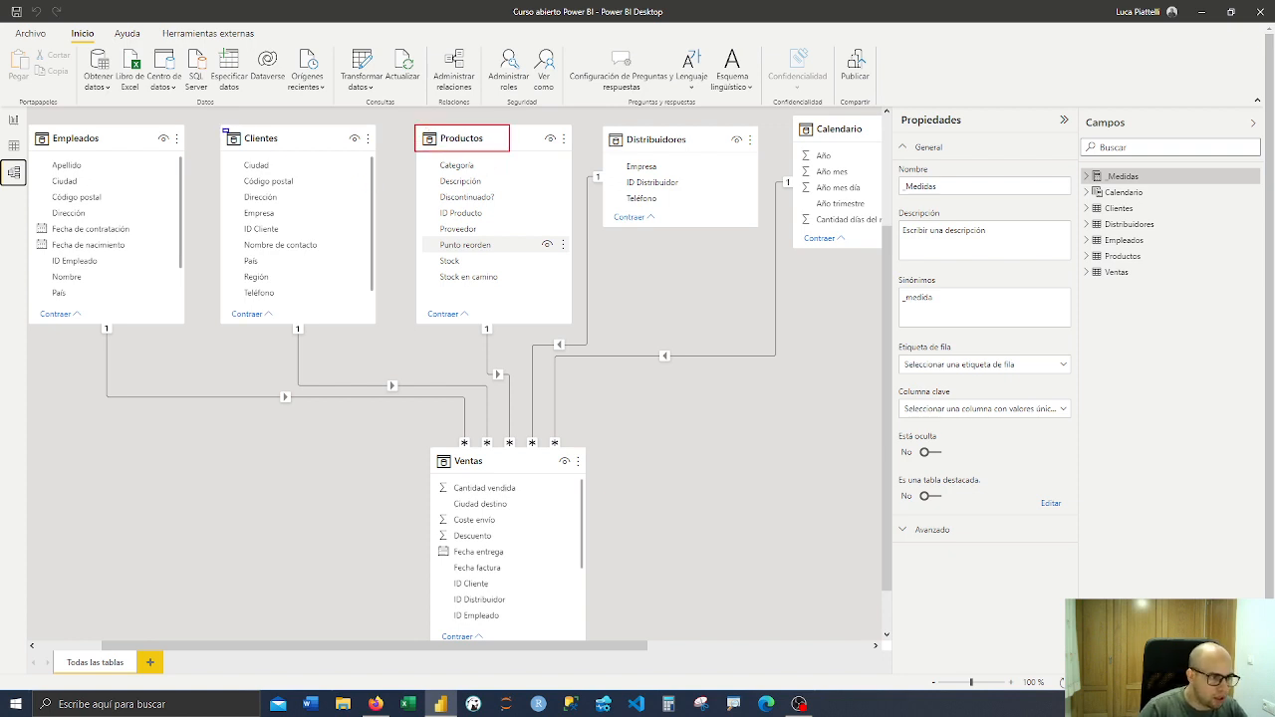
pyautogui.moveTo(225, 129); pyautogui.dragTo(288, 150)
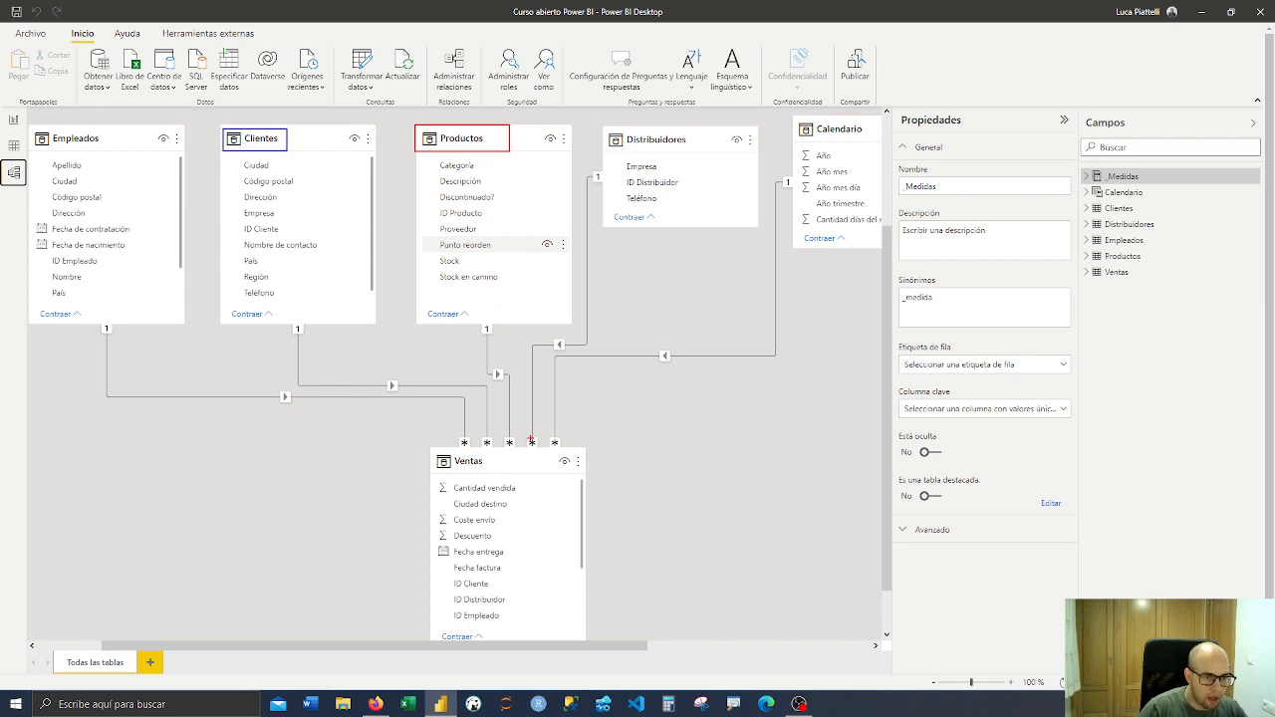
pyautogui.moveTo(523, 438); pyautogui.dragTo(520, 327)
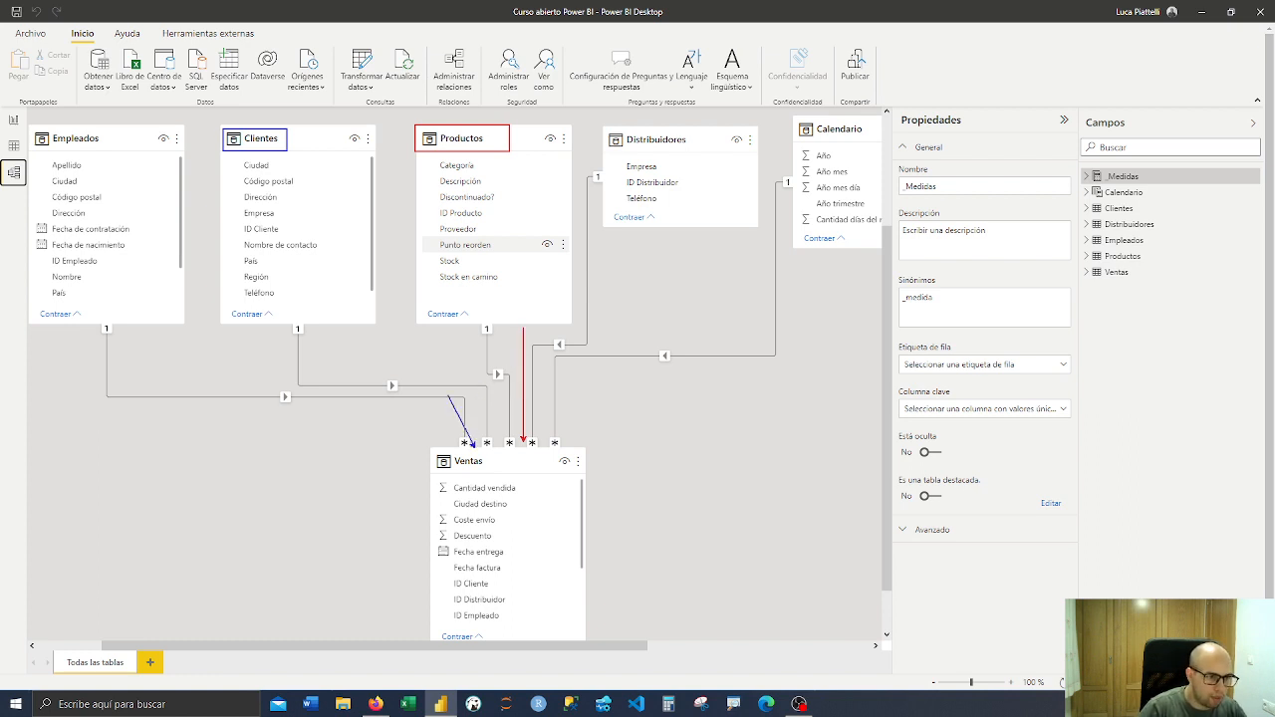
# Draw a blue arrow from Ventas towards Clientes, cross it out with two lines, and clear all annotations
pyautogui.moveTo(449, 395); pyautogui.dragTo(477, 450)
pyautogui.moveTo(387, 330); pyautogui.dragTo(476, 450)
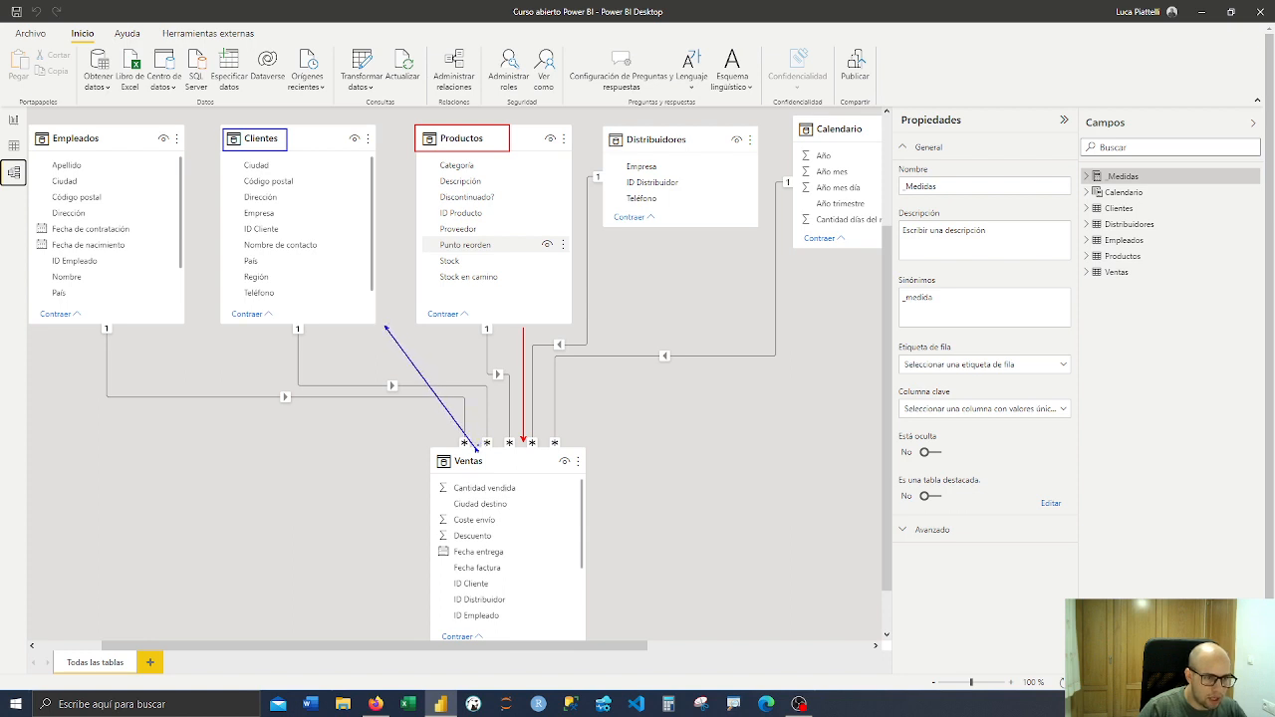
pyautogui.moveTo(437, 379); pyautogui.dragTo(429, 424)
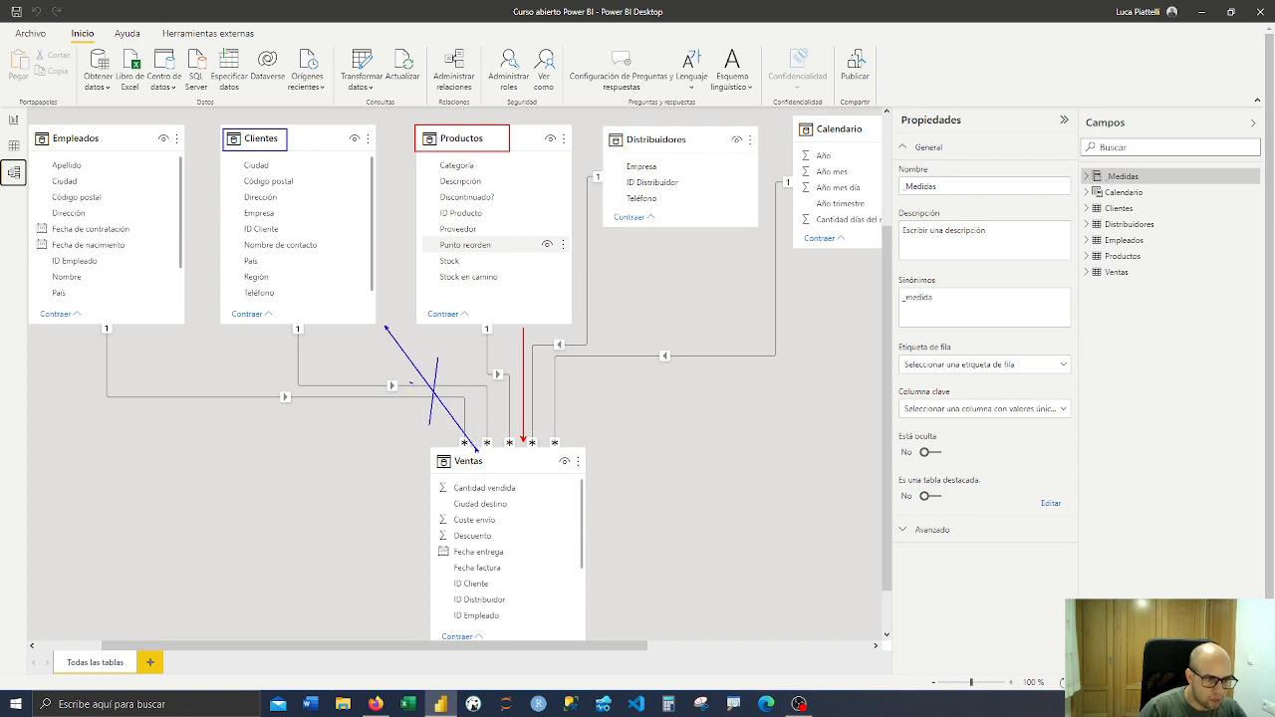
pyautogui.moveTo(409, 382); pyautogui.dragTo(483, 399)
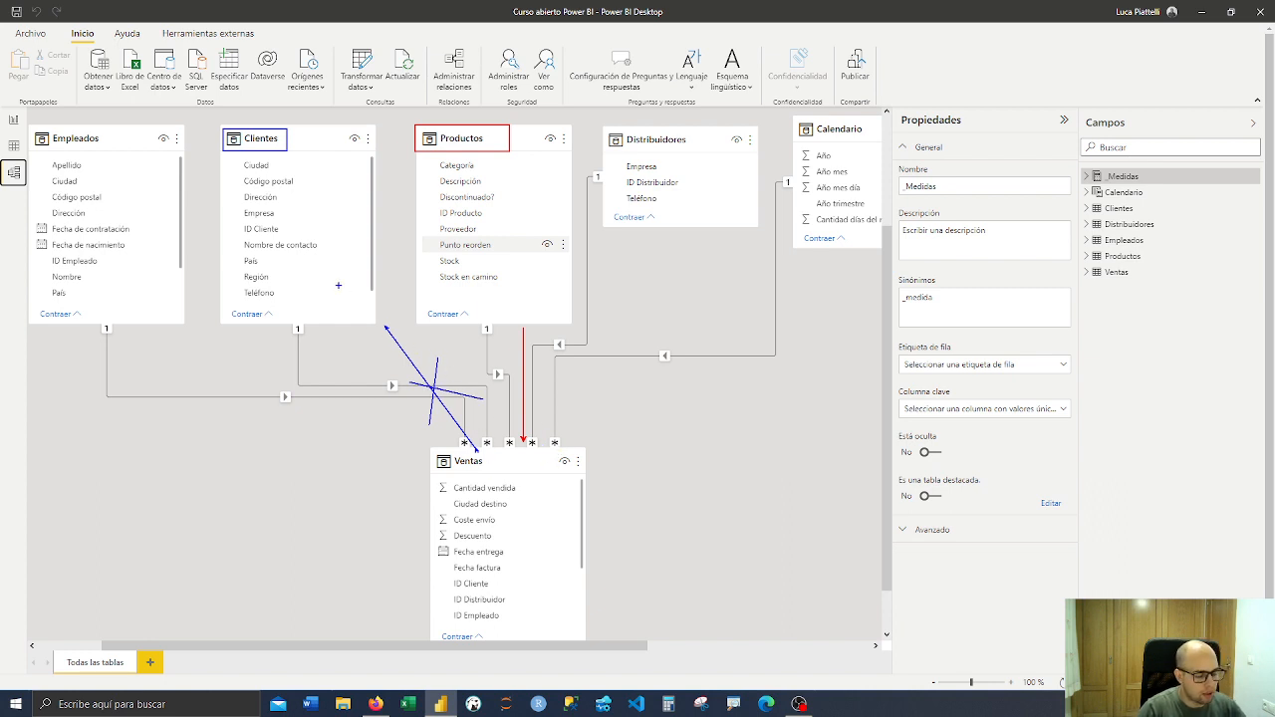
pyautogui.press('Escape')
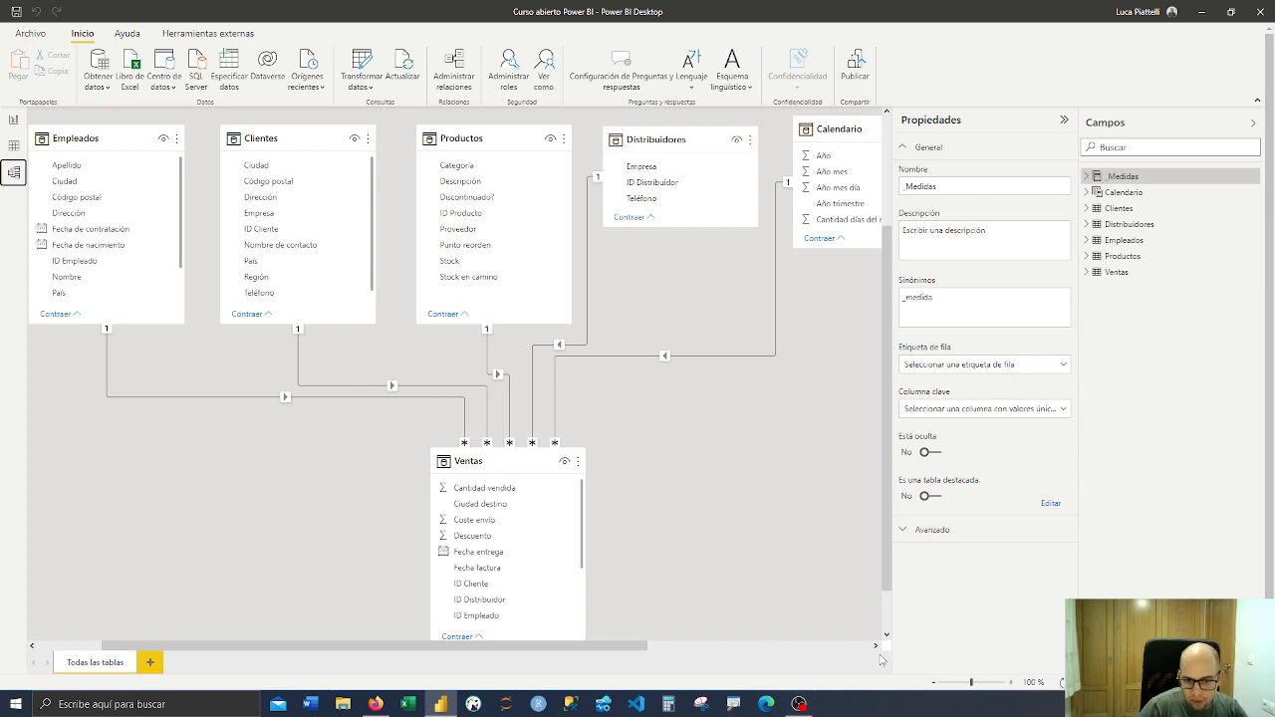
# Collapse the Propiedades pane in the model view and return to the category table on the Propagación de filtro page
pyautogui.click(965, 125)
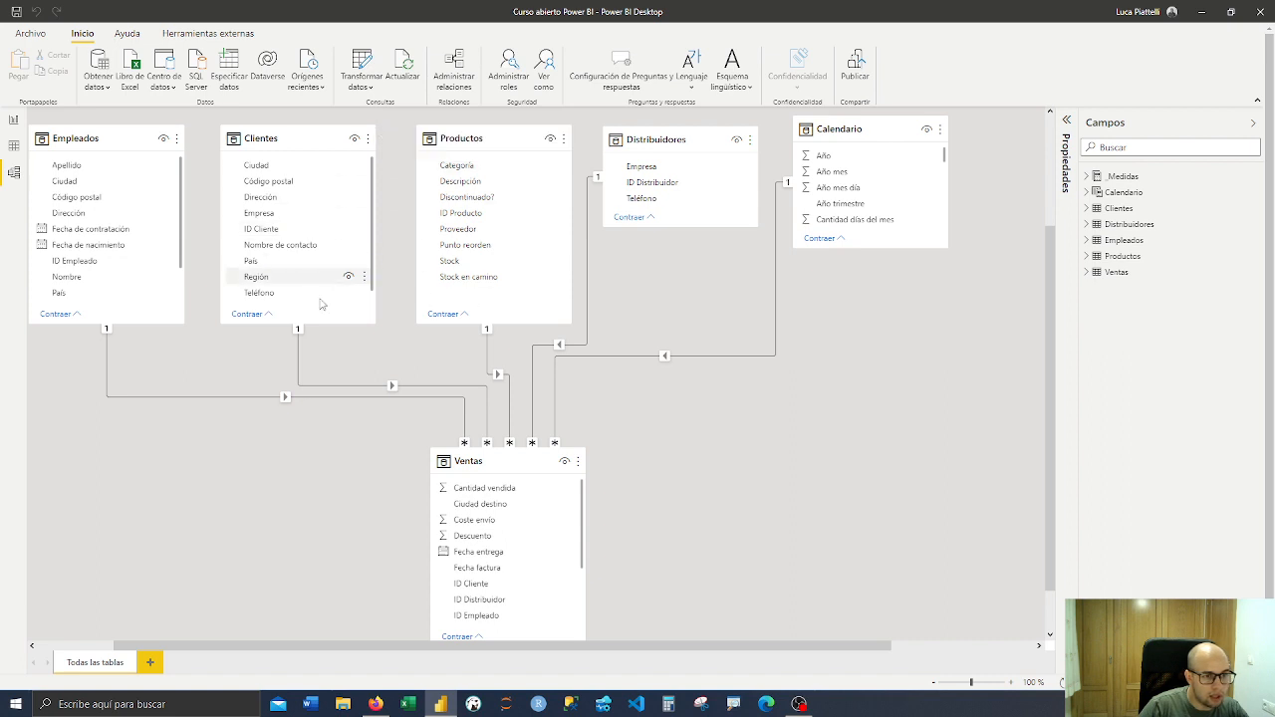
pyautogui.click(14, 120)
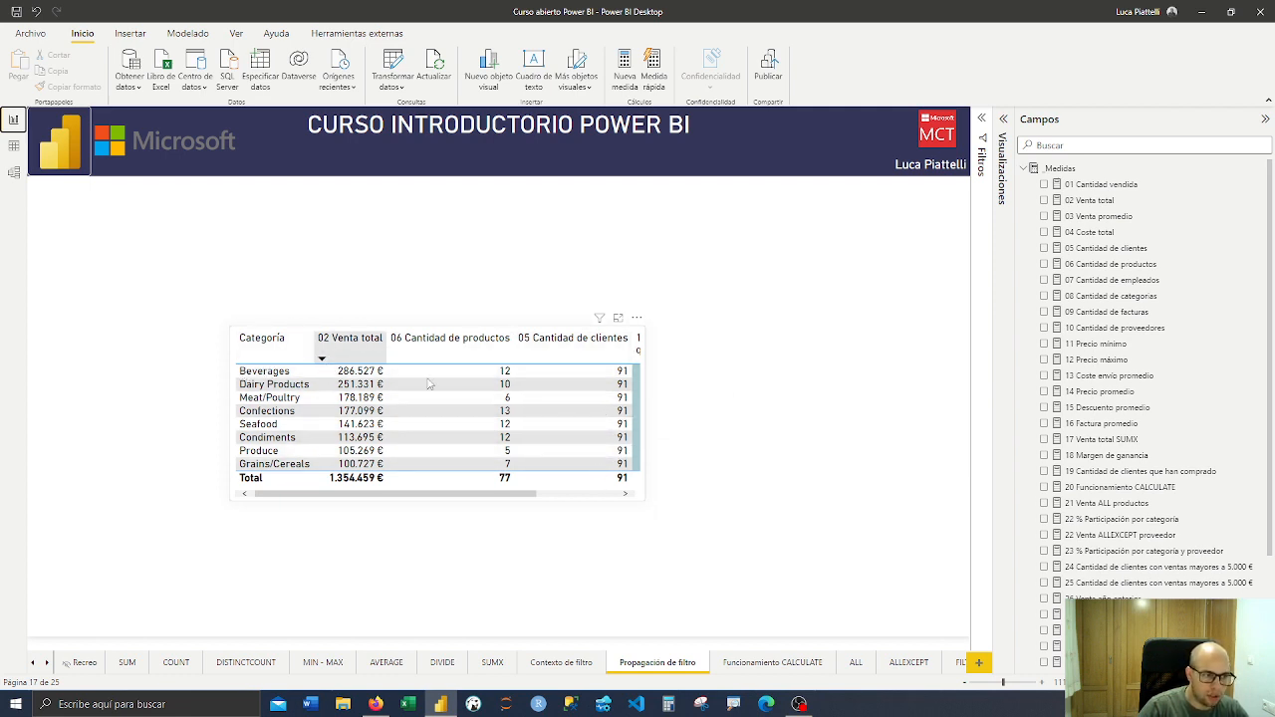
pyautogui.click(518, 497)
pyautogui.click(612, 522)
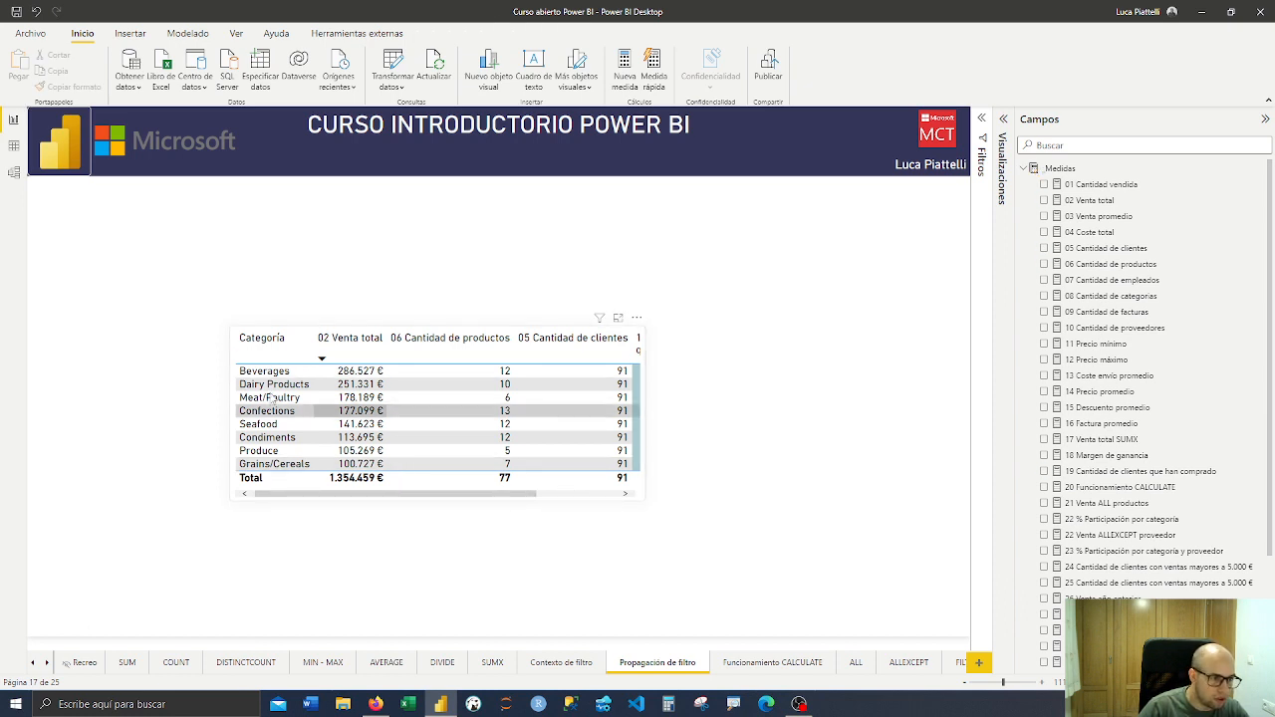
# In the model diagram, box Ventas in blue, point a blue arrow at its ID Cliente, draw a red arrow from Productos to Ventas, and clear the annotations
pyautogui.click(13, 172)
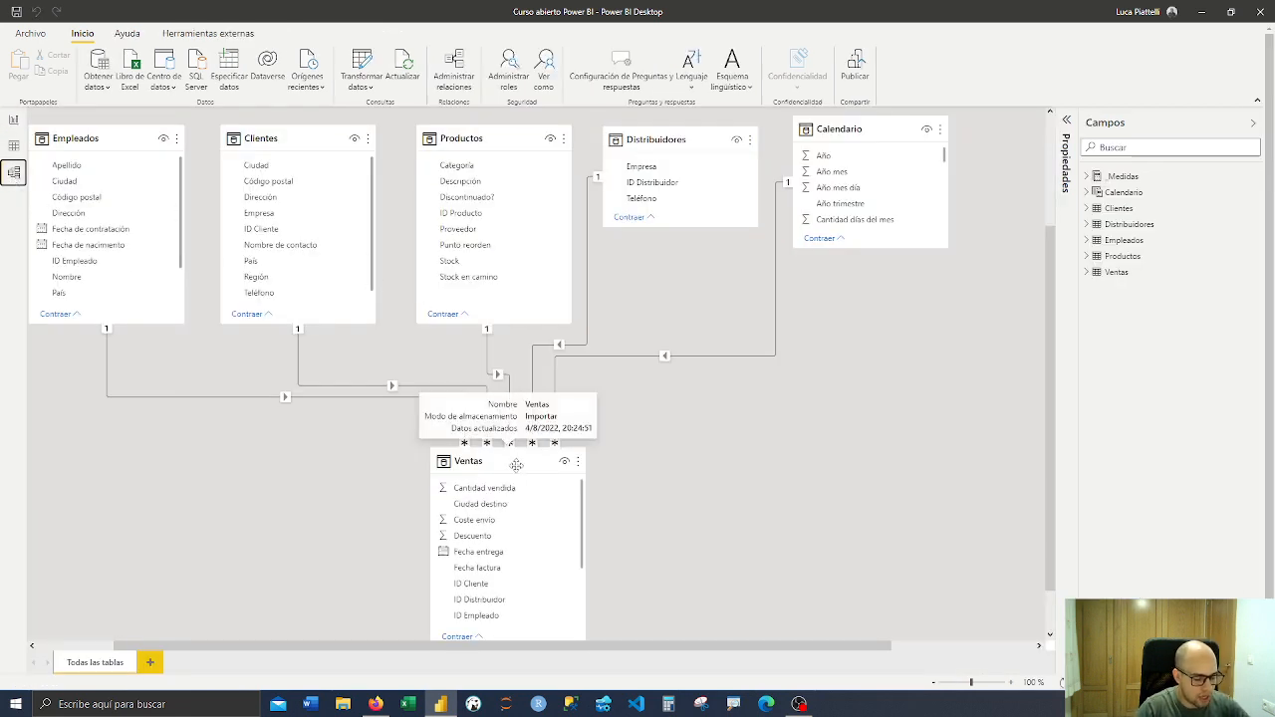
pyautogui.moveTo(419, 443); pyautogui.dragTo(602, 648)
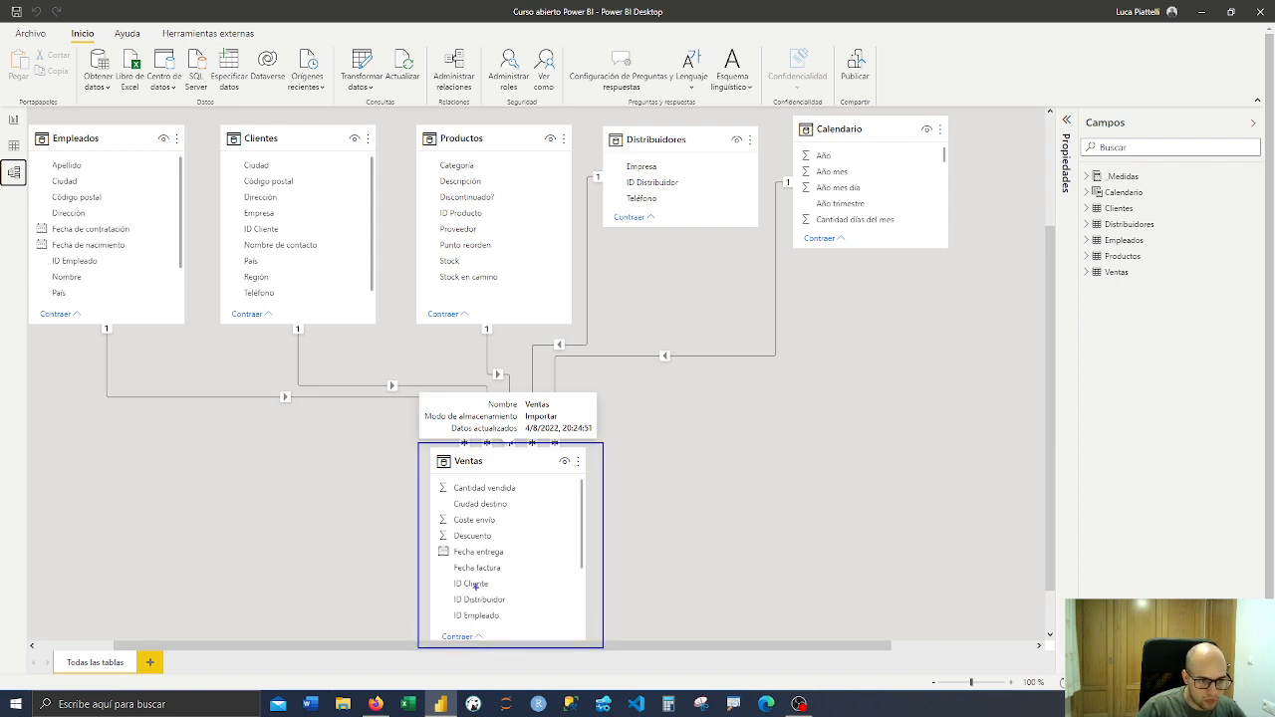
pyautogui.moveTo(497, 584); pyautogui.dragTo(554, 584)
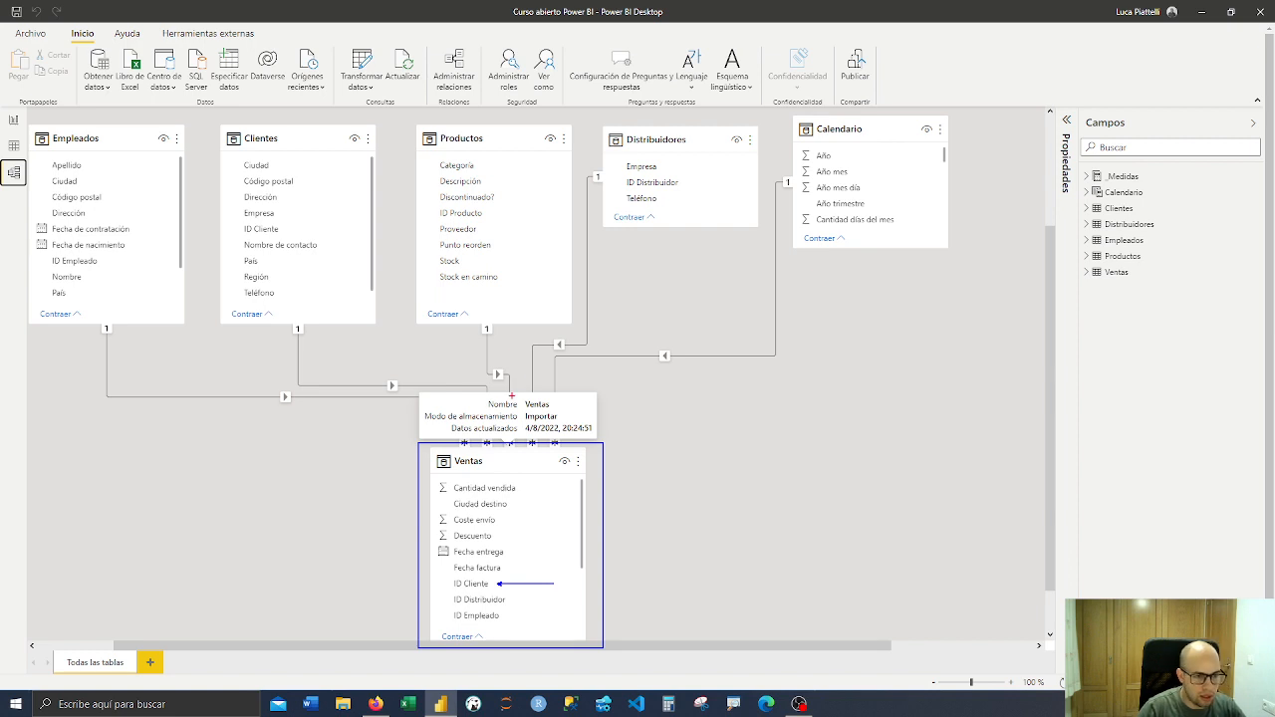
pyautogui.moveTo(519, 430); pyautogui.dragTo(508, 354)
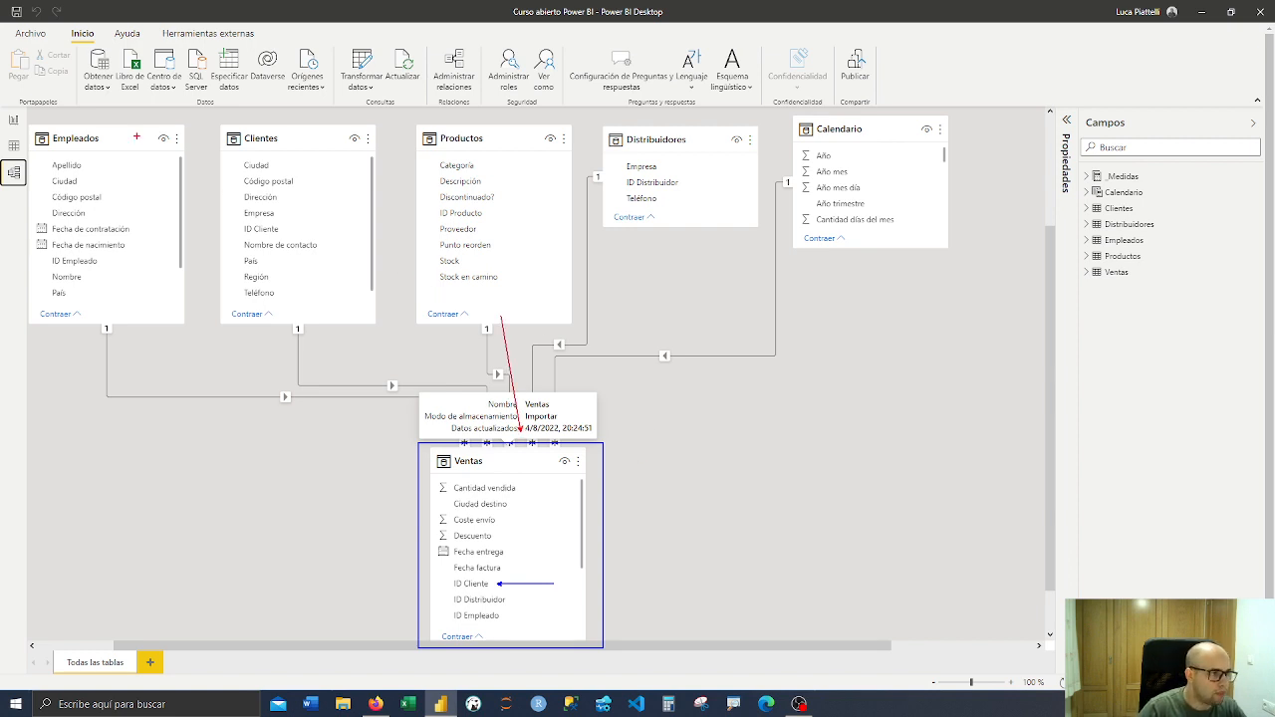
pyautogui.press('Escape')
# Widen the category table on the Propagación de filtro page to fit the whole 19 Cantidad de clientes que han comprado column
pyautogui.click(13, 119)
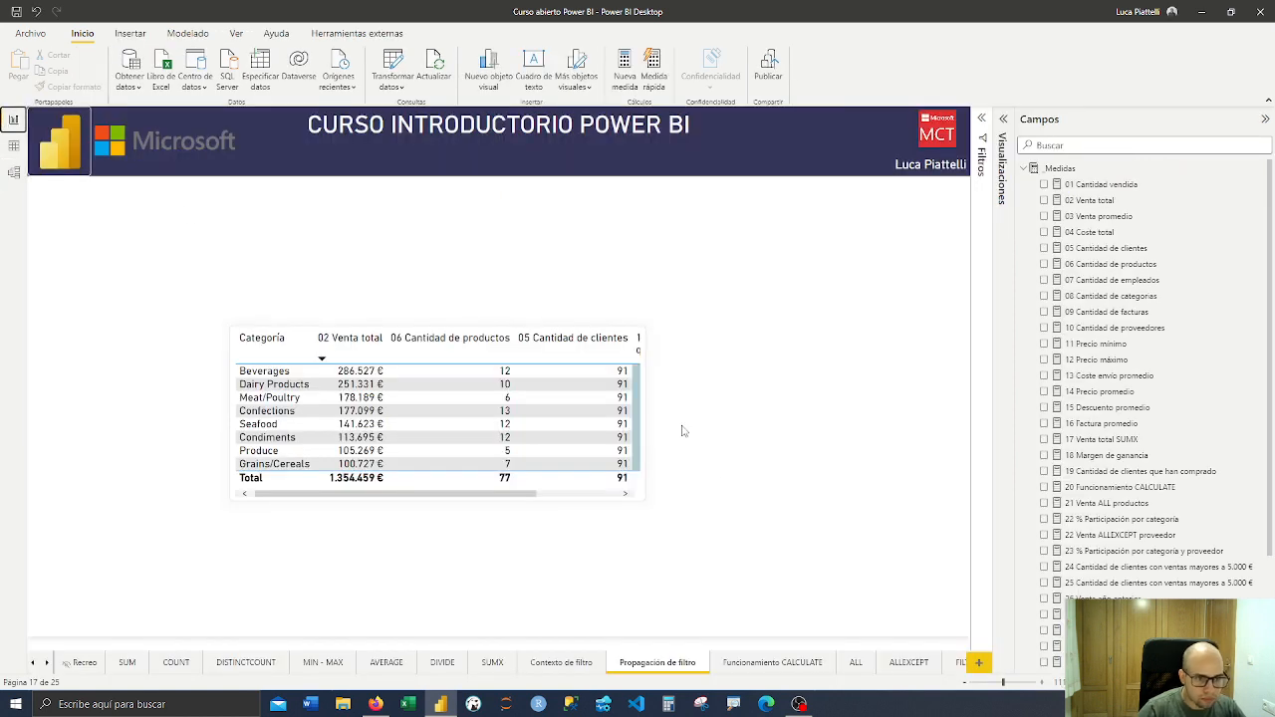
pyautogui.click(645, 480)
pyautogui.moveTo(646, 413)
pyautogui.mouseDown()
pyautogui.moveTo(785, 426)
pyautogui.moveTo(766, 421)
pyautogui.mouseUp()
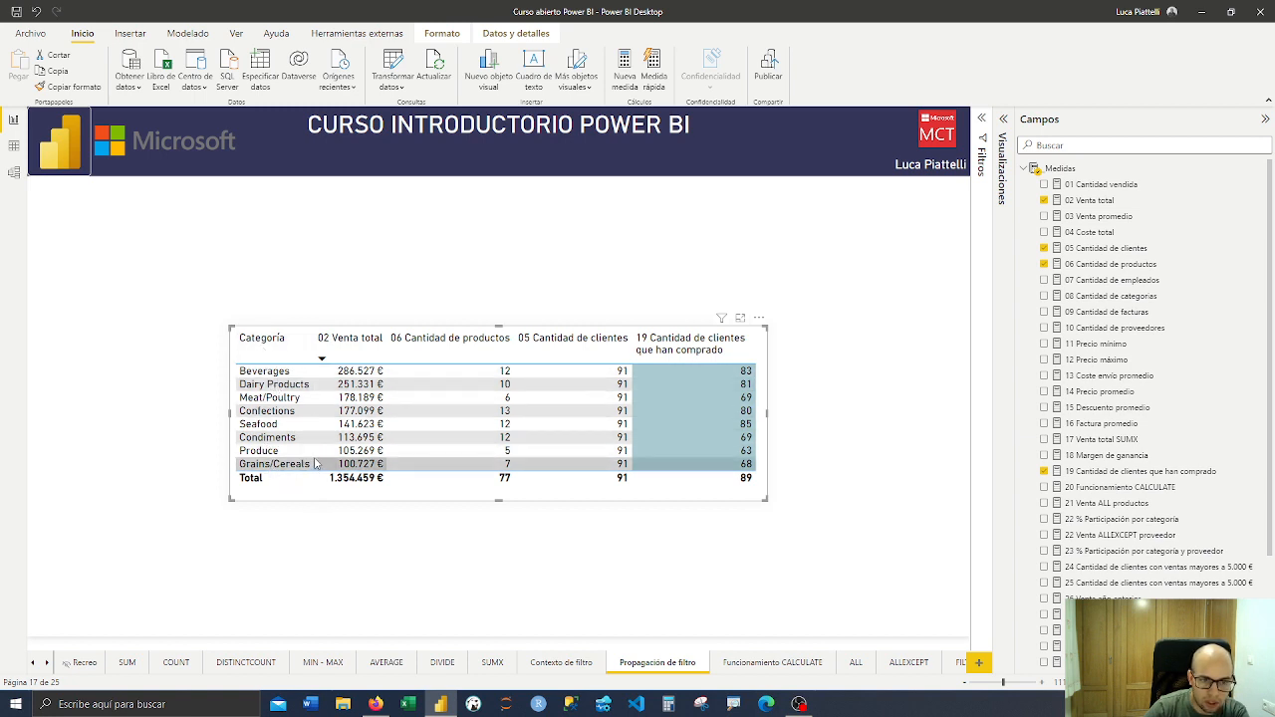
# Check the distinct values of the ID Cliente column in the Ventas table data and return to the report
pyautogui.click(15, 147)
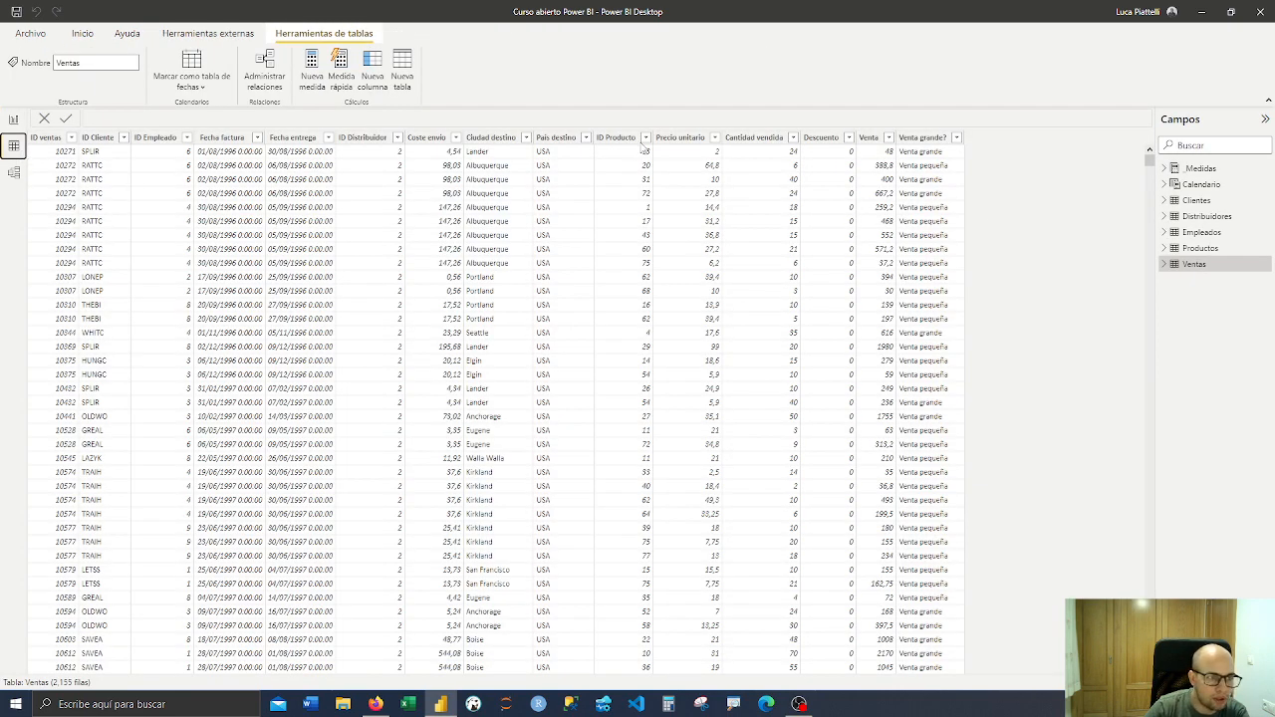
pyautogui.click(99, 140)
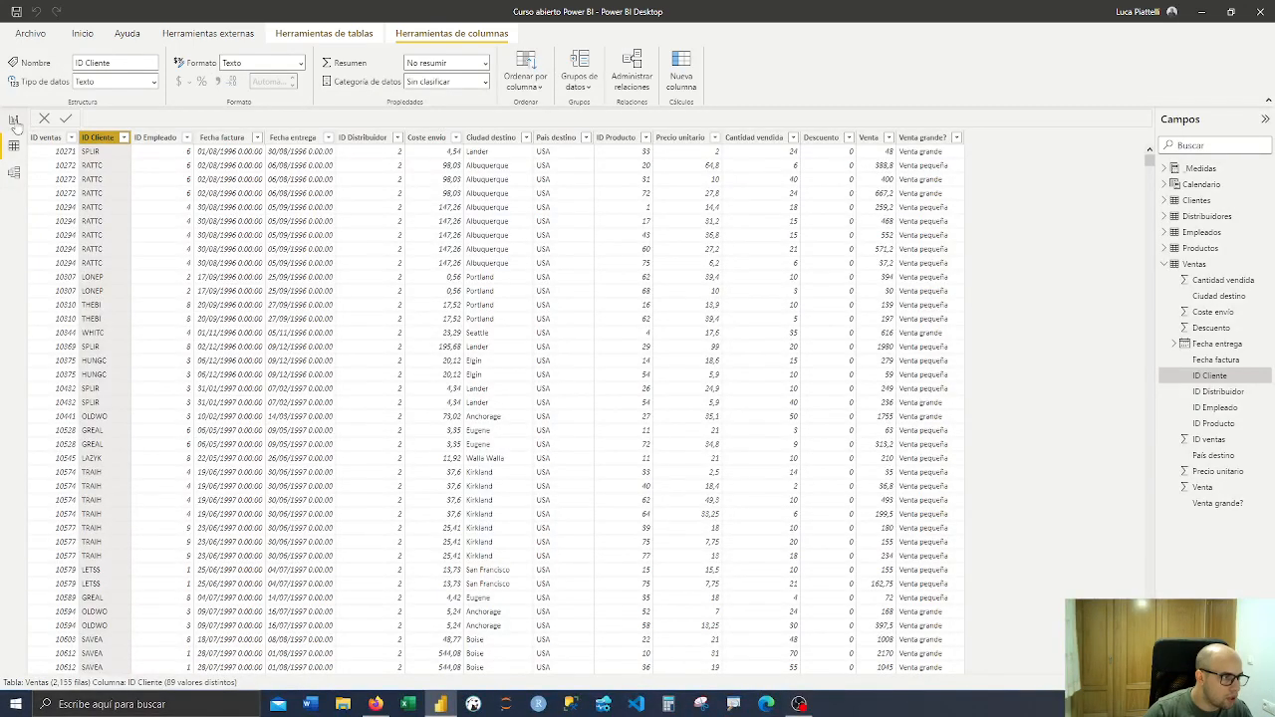
pyautogui.click(13, 119)
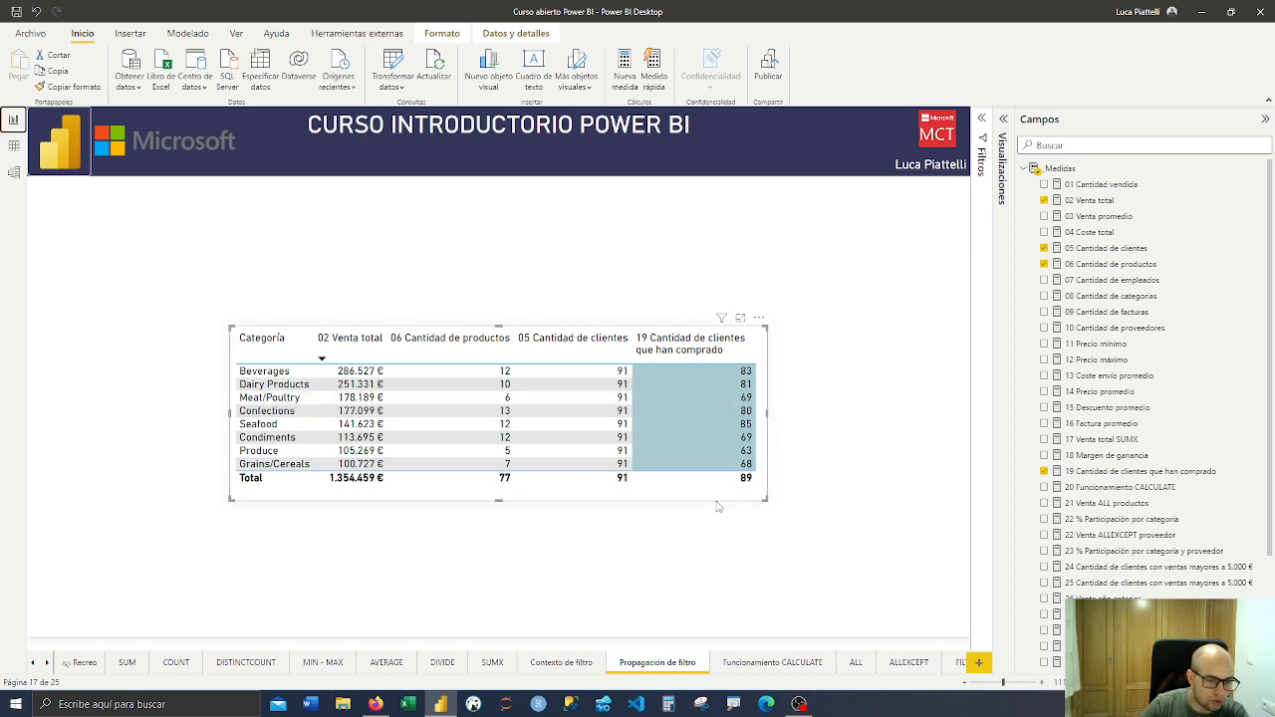
# Compare the category visuals on the Contexto de filtro page with the table on the Propagación de filtro page
pyautogui.click(563, 665)
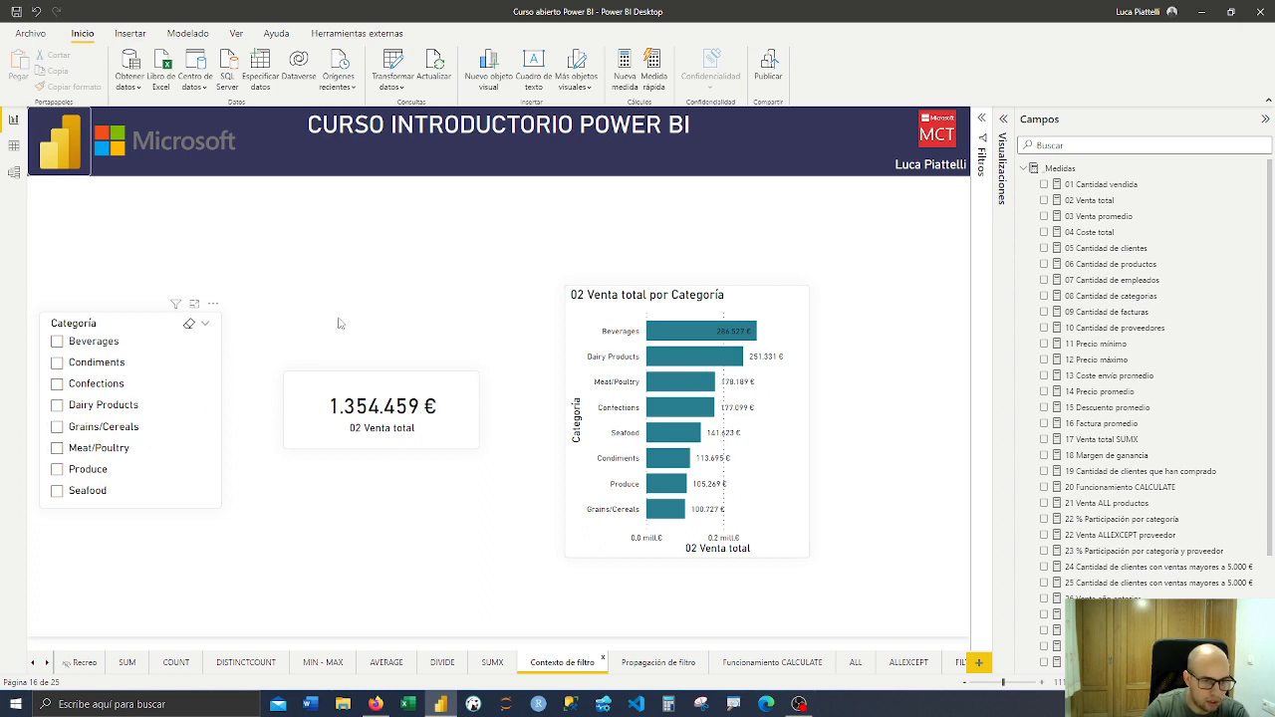
pyautogui.click(660, 664)
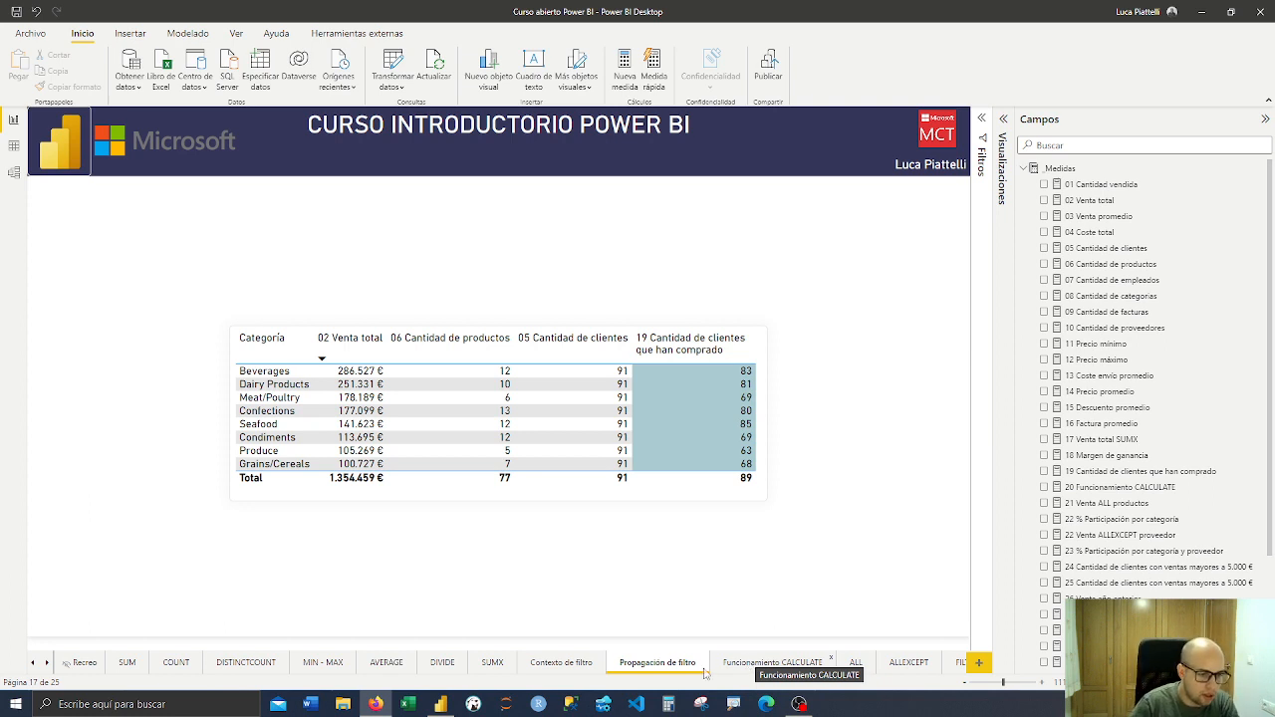
pyautogui.click(564, 659)
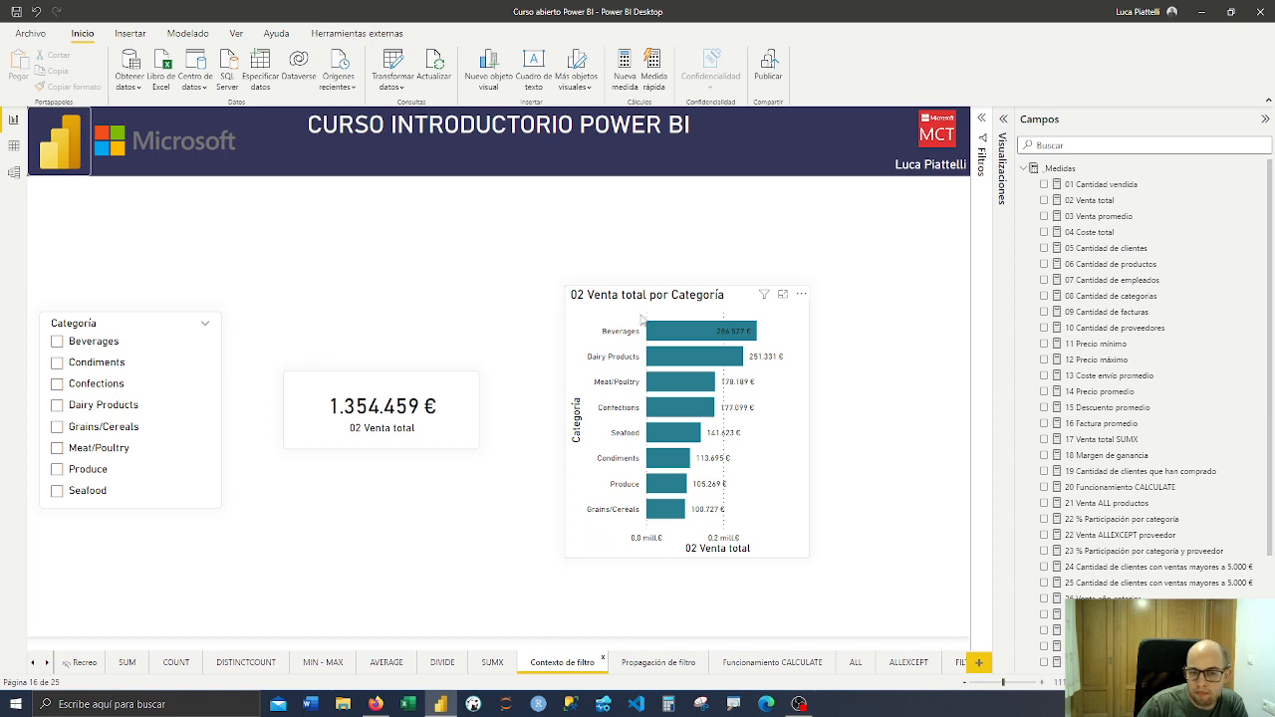
# On the Funcionamiento CALCULATE page, select the category table and open the formula of the 20 Funcionamiento CALCULATE measure
pyautogui.click(780, 666)
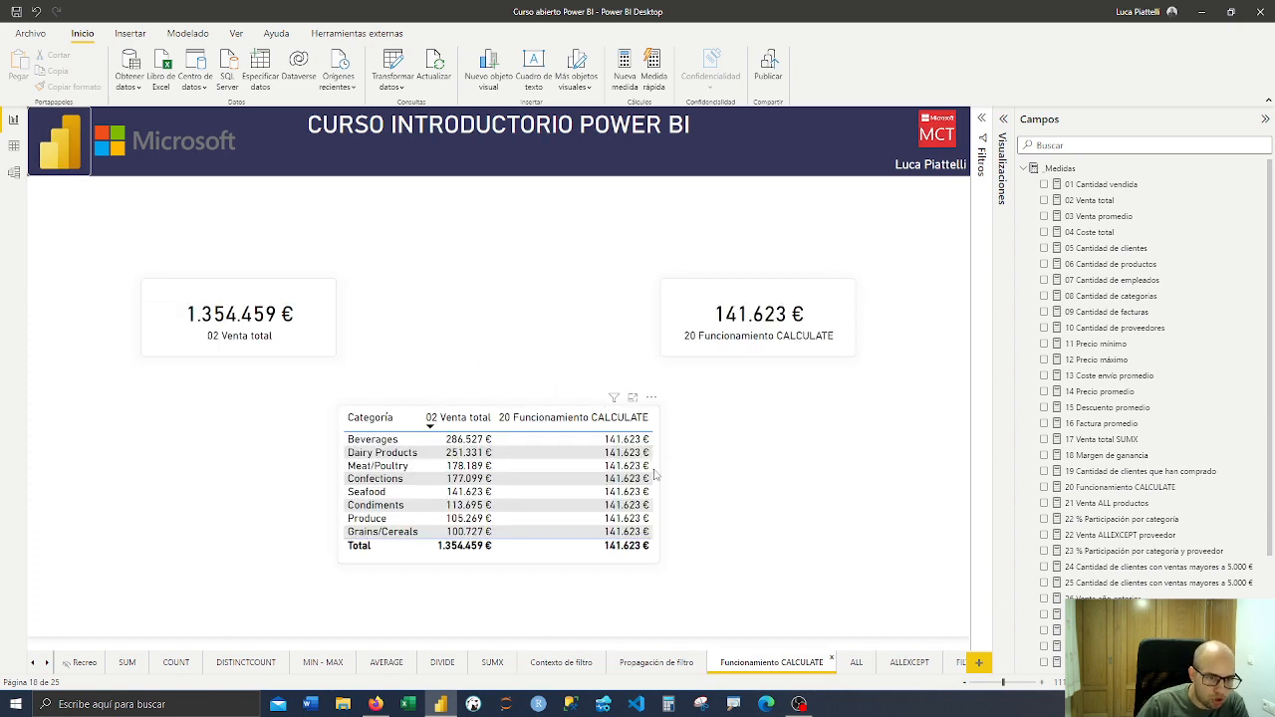
pyautogui.click(658, 477)
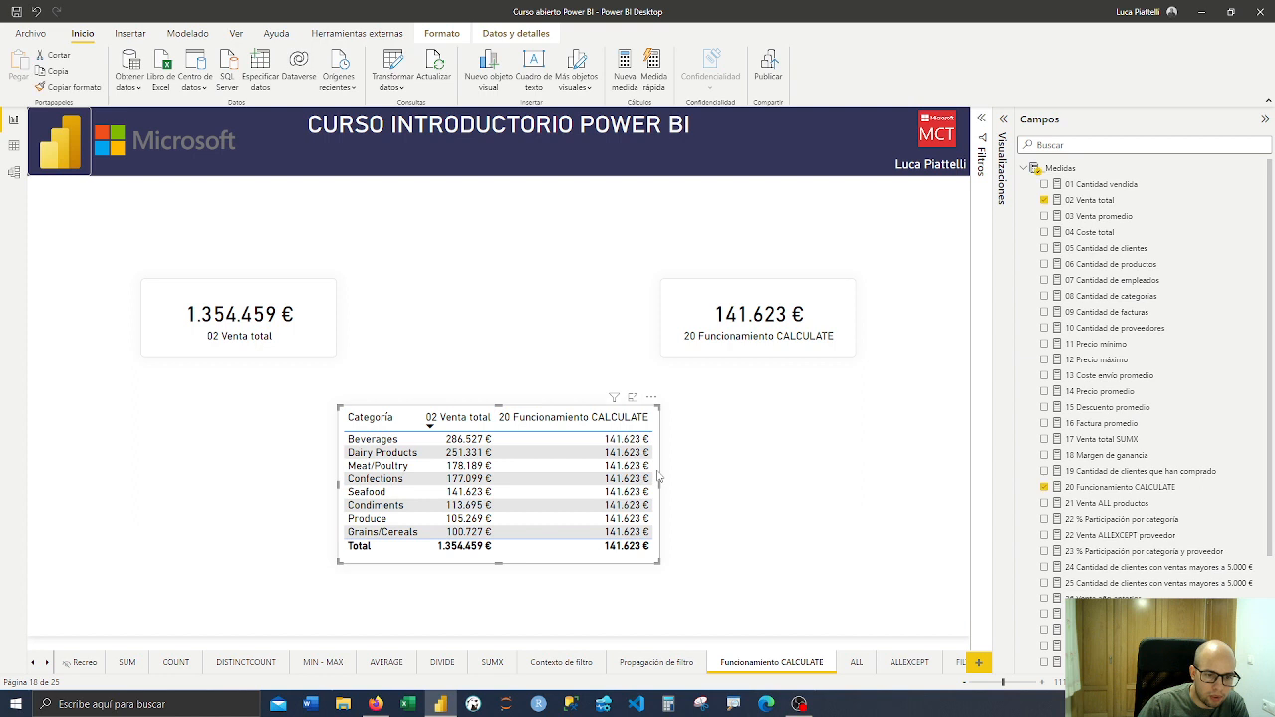
pyautogui.click(1114, 489)
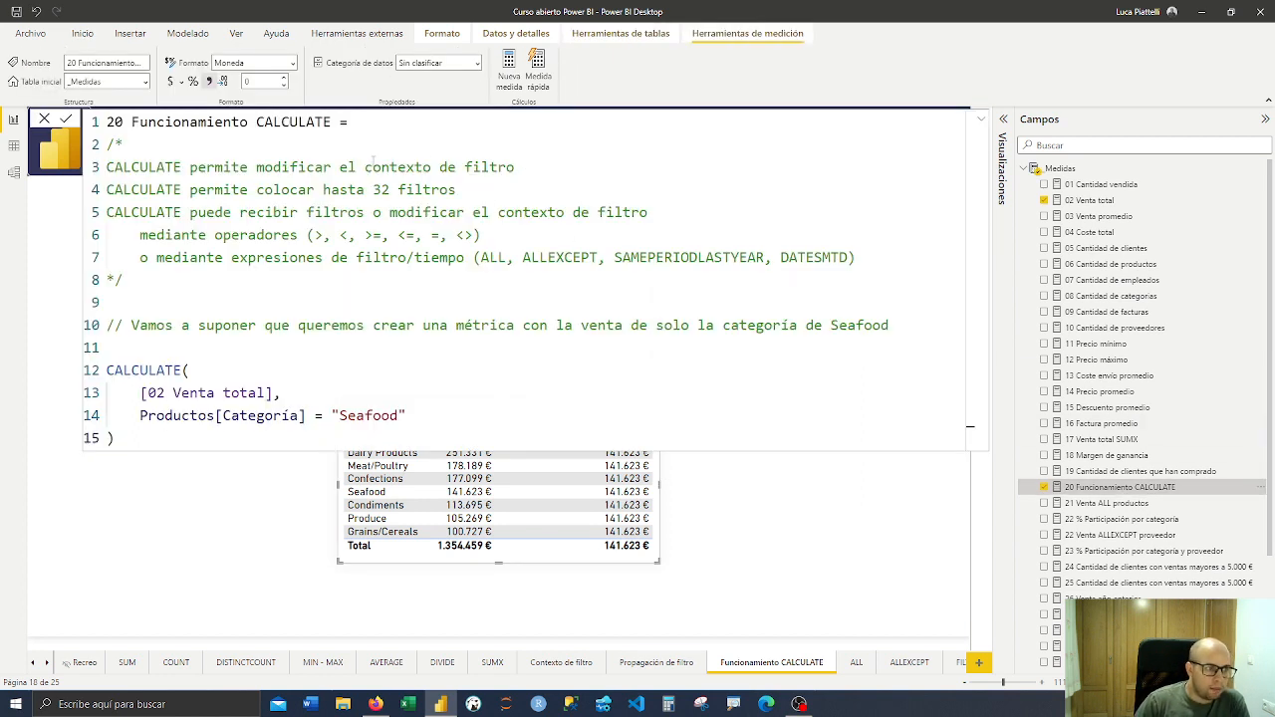
# Highlight the formula comments about CALCULATE modifying the filter context, accepting up to 32 filters, and receiving filters
pyautogui.moveTo(107, 167); pyautogui.dragTo(535, 170)
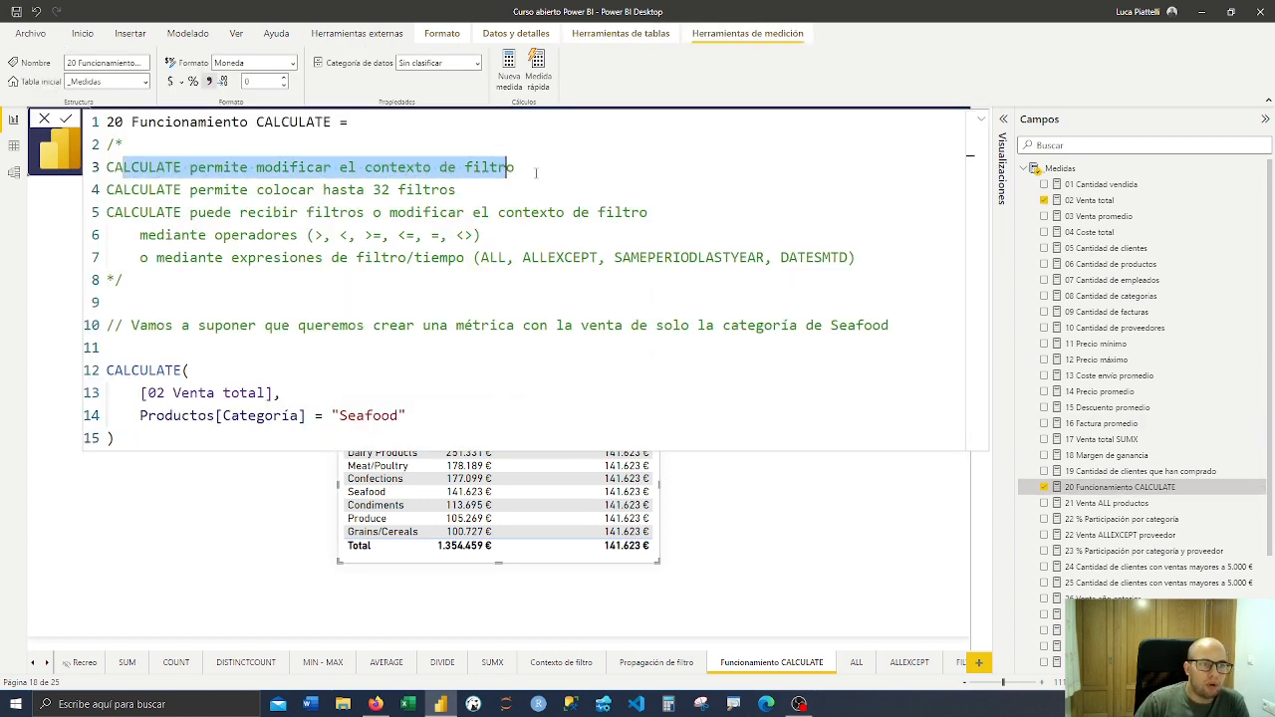
pyautogui.click(536, 173)
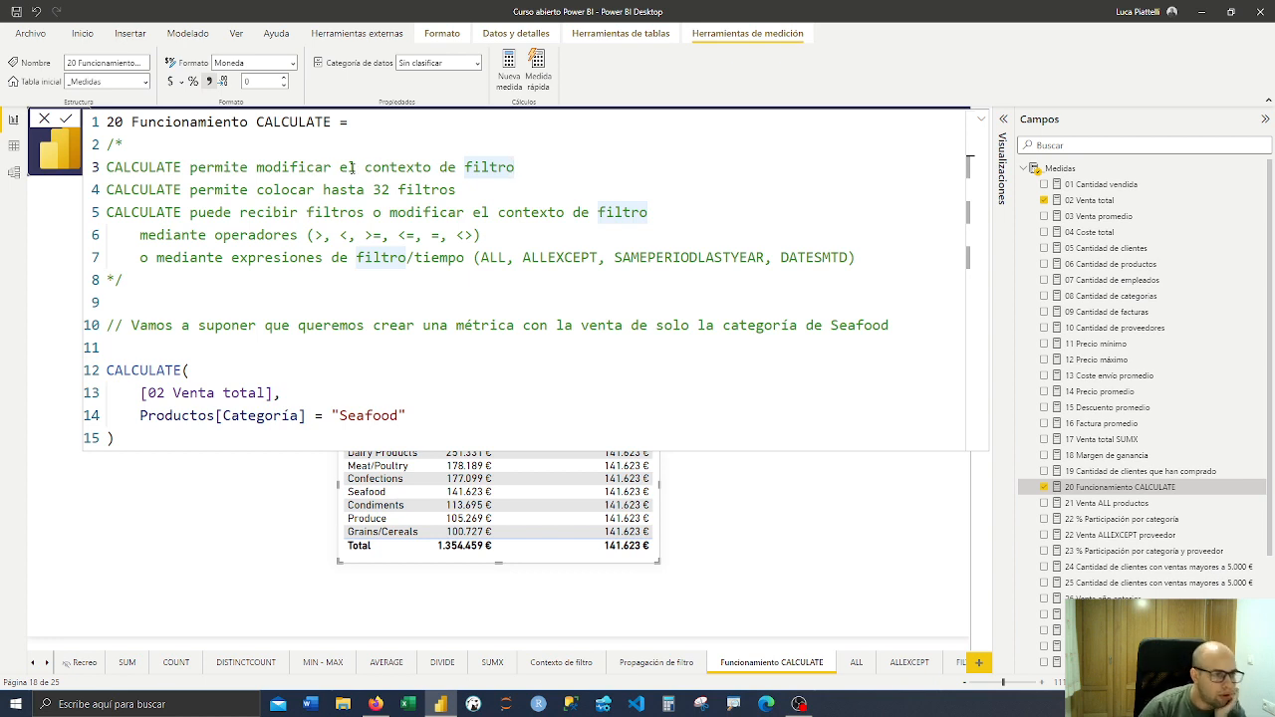
pyautogui.moveTo(112, 189); pyautogui.dragTo(456, 190)
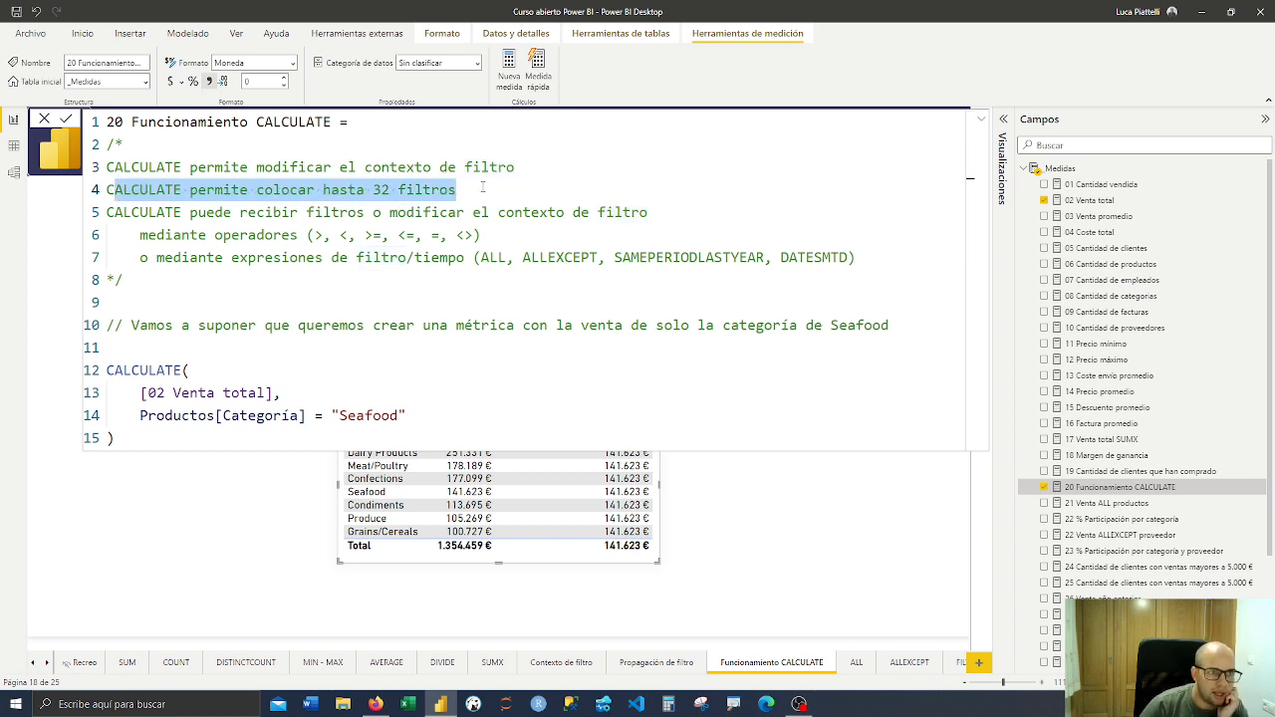
pyautogui.click(483, 188)
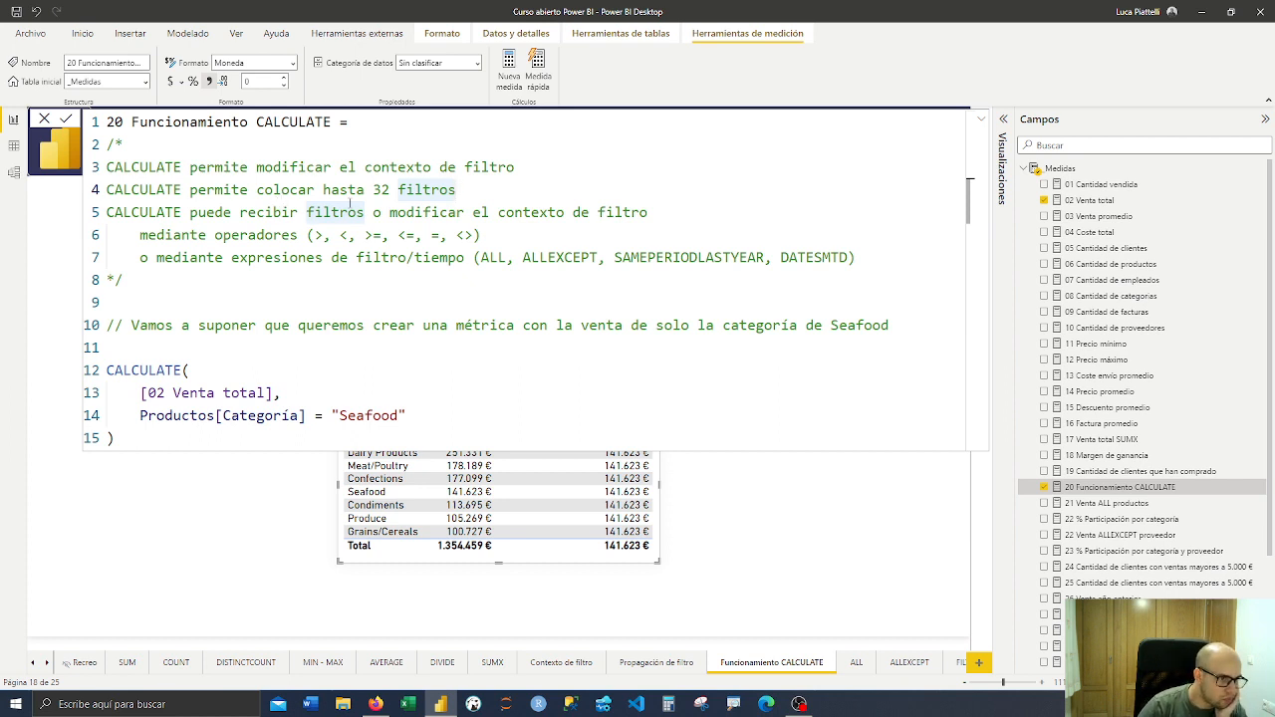
pyautogui.moveTo(124, 213); pyautogui.dragTo(366, 213)
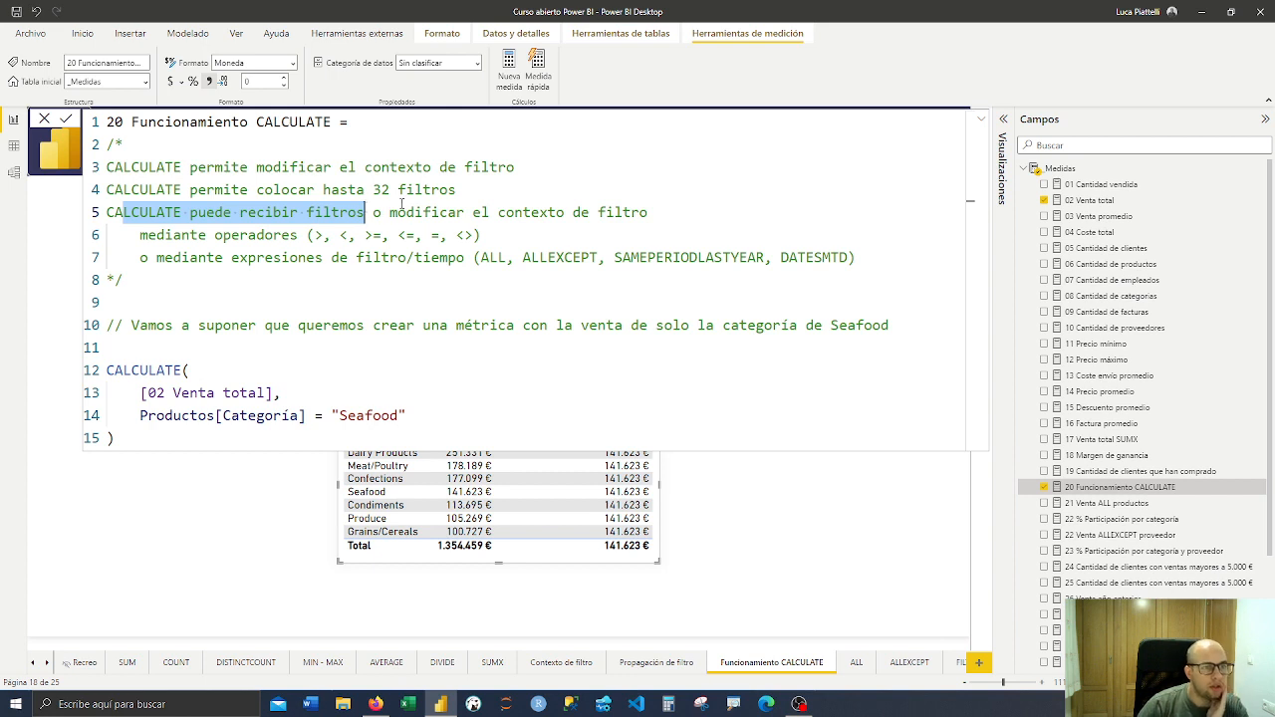
pyautogui.moveTo(407, 212); pyautogui.dragTo(670, 224)
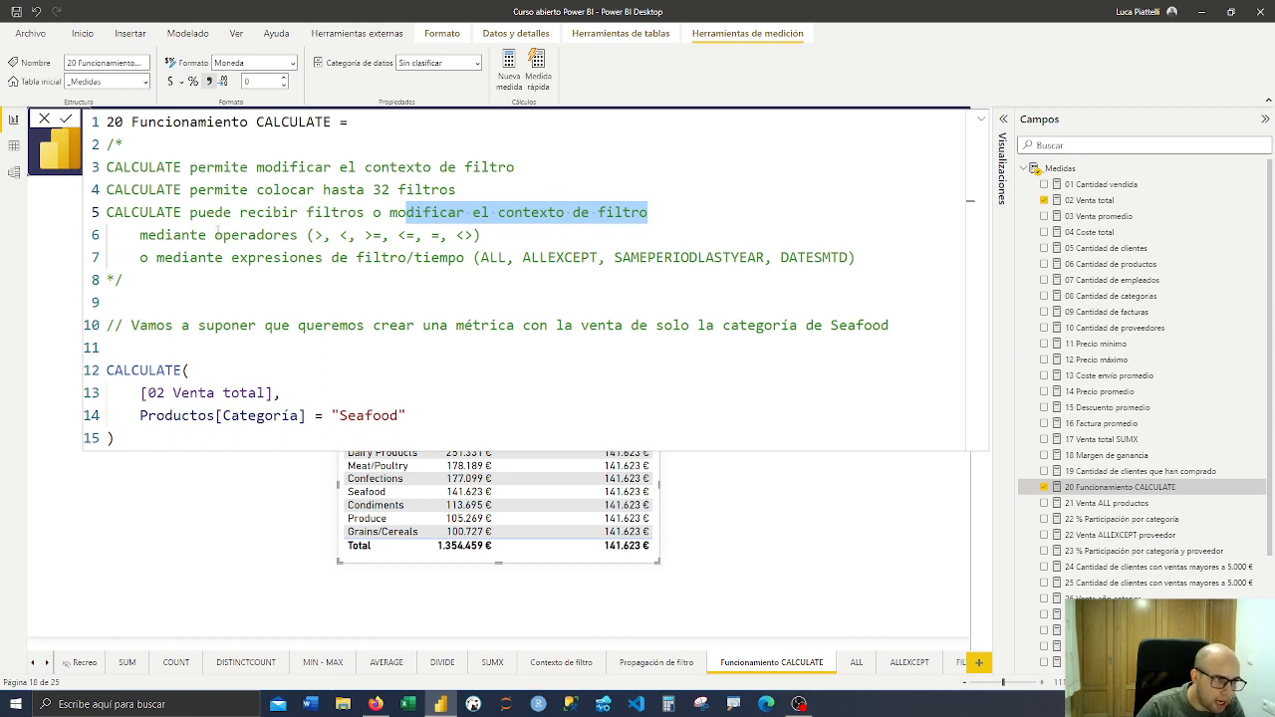
# Highlight the comments on comparison operators and on filter/time expressions, including SAMEPERIODLASTYEAR and DATESMTD
pyautogui.moveTo(215, 235); pyautogui.dragTo(476, 235)
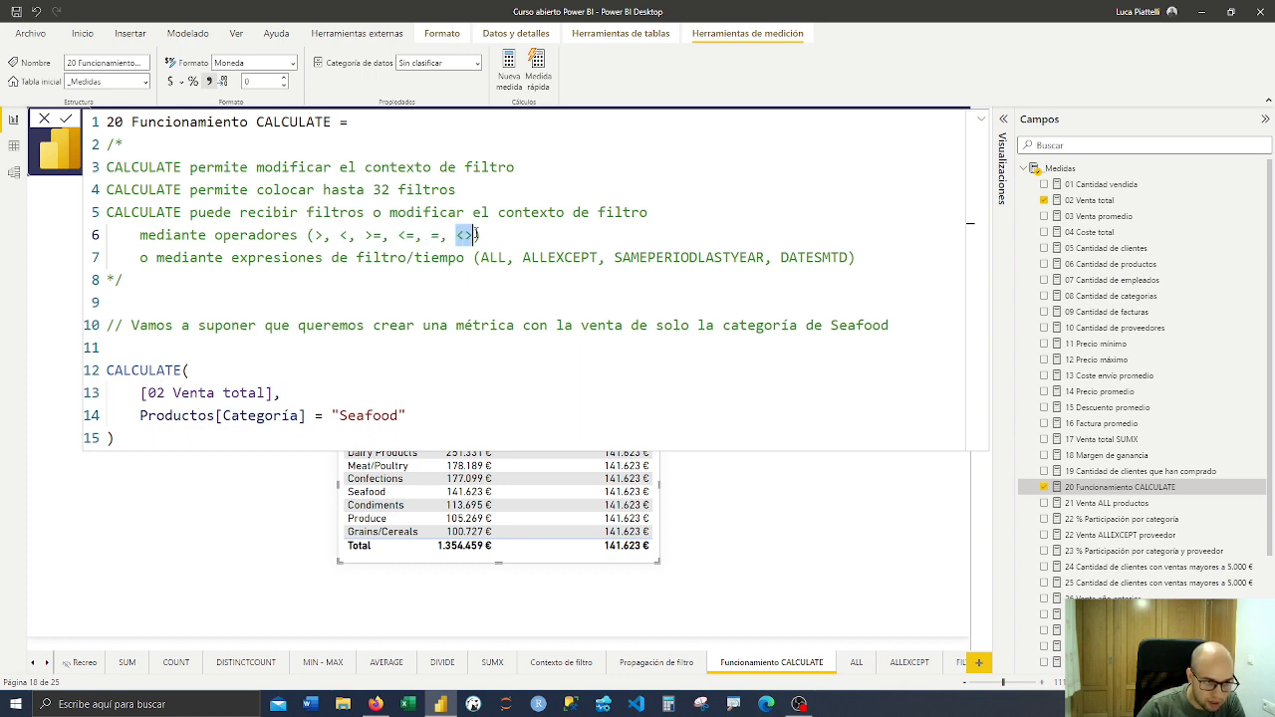
pyautogui.click(507, 236)
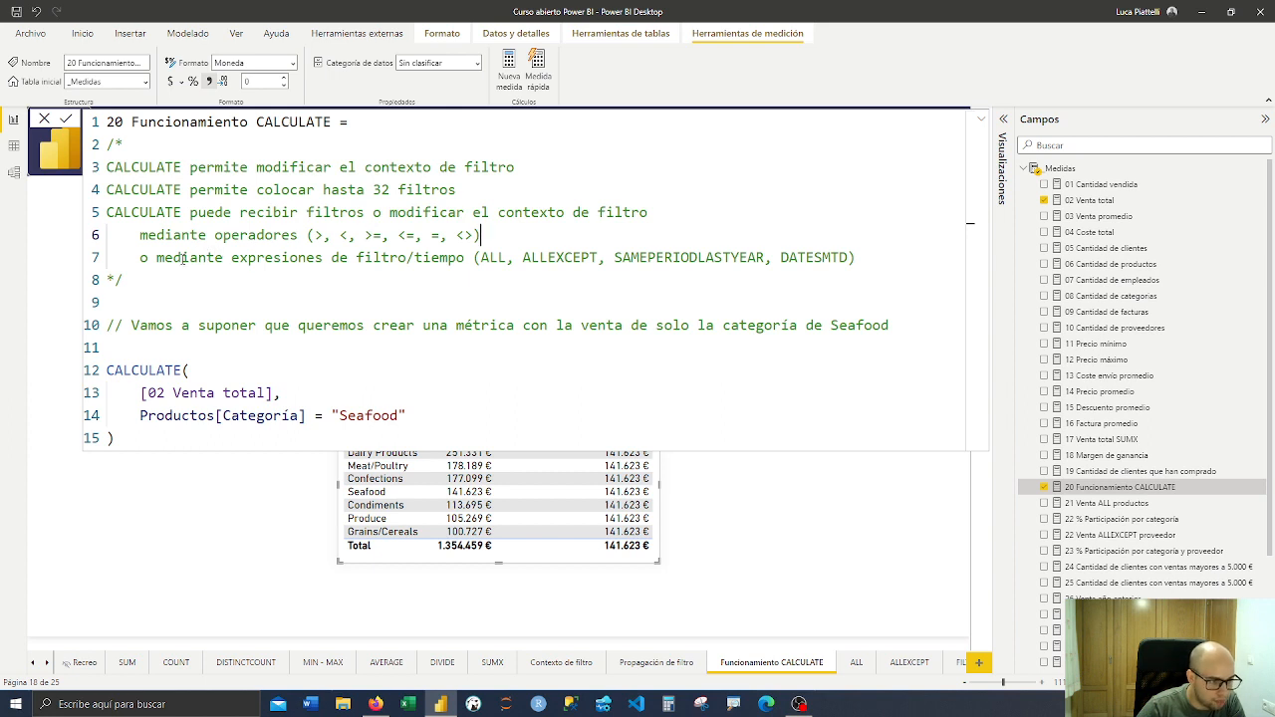
pyautogui.moveTo(180, 259); pyautogui.dragTo(772, 257)
pyautogui.click(466, 257)
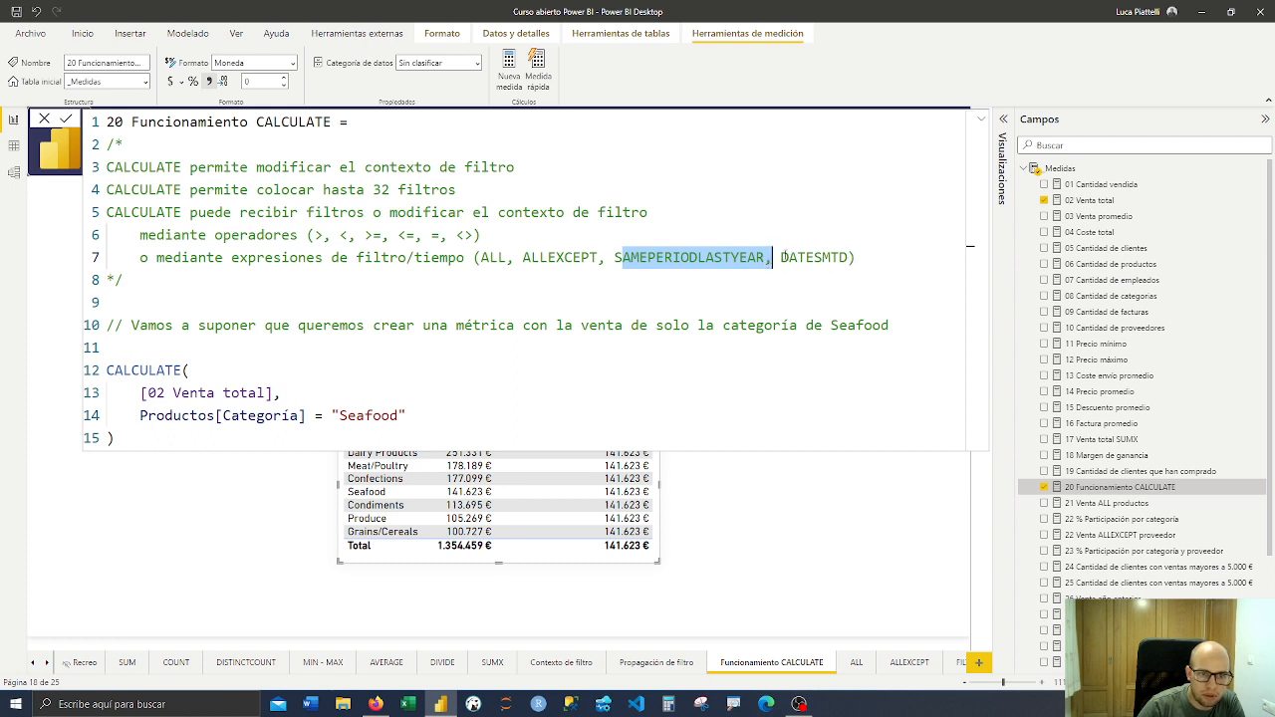
pyautogui.moveTo(780, 257); pyautogui.dragTo(854, 257)
pyautogui.click(674, 290)
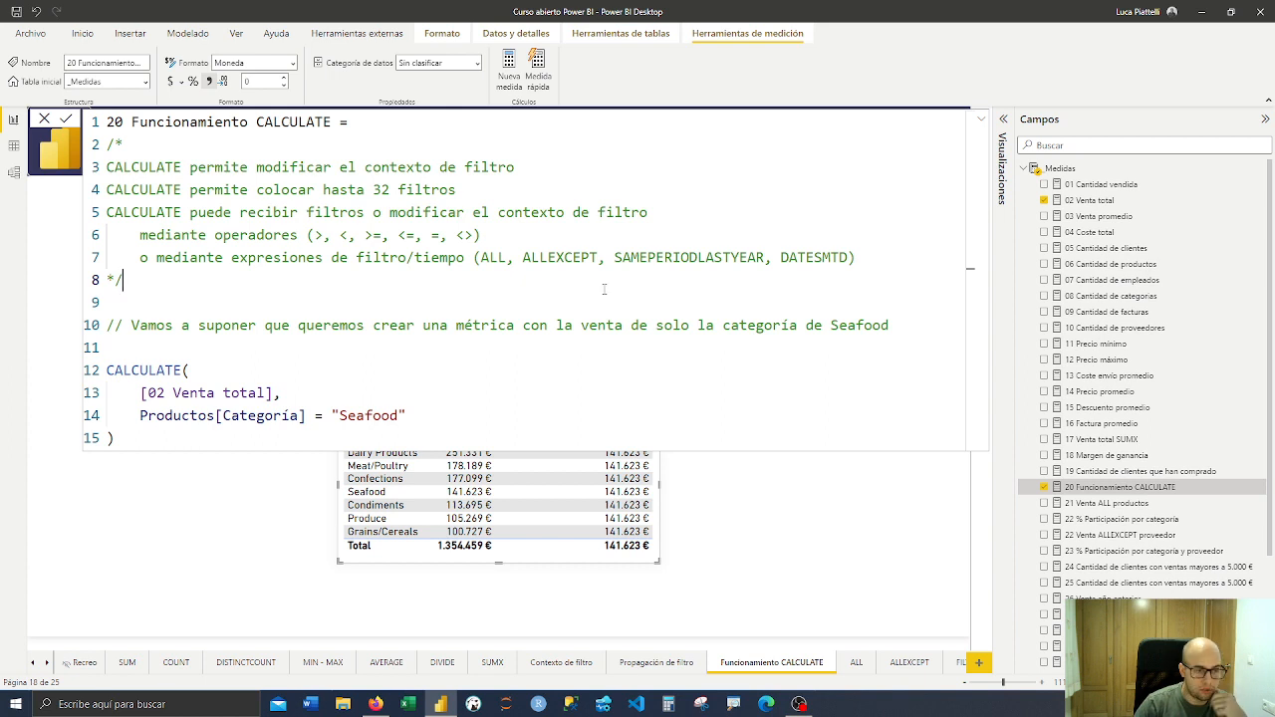
# Highlight the whole block comment from line 8 up to line 2, and the start of the line 10 comment introducing the Seafood example
pyautogui.moveTo(130, 281); pyautogui.dragTo(105, 150)
pyautogui.click(277, 280)
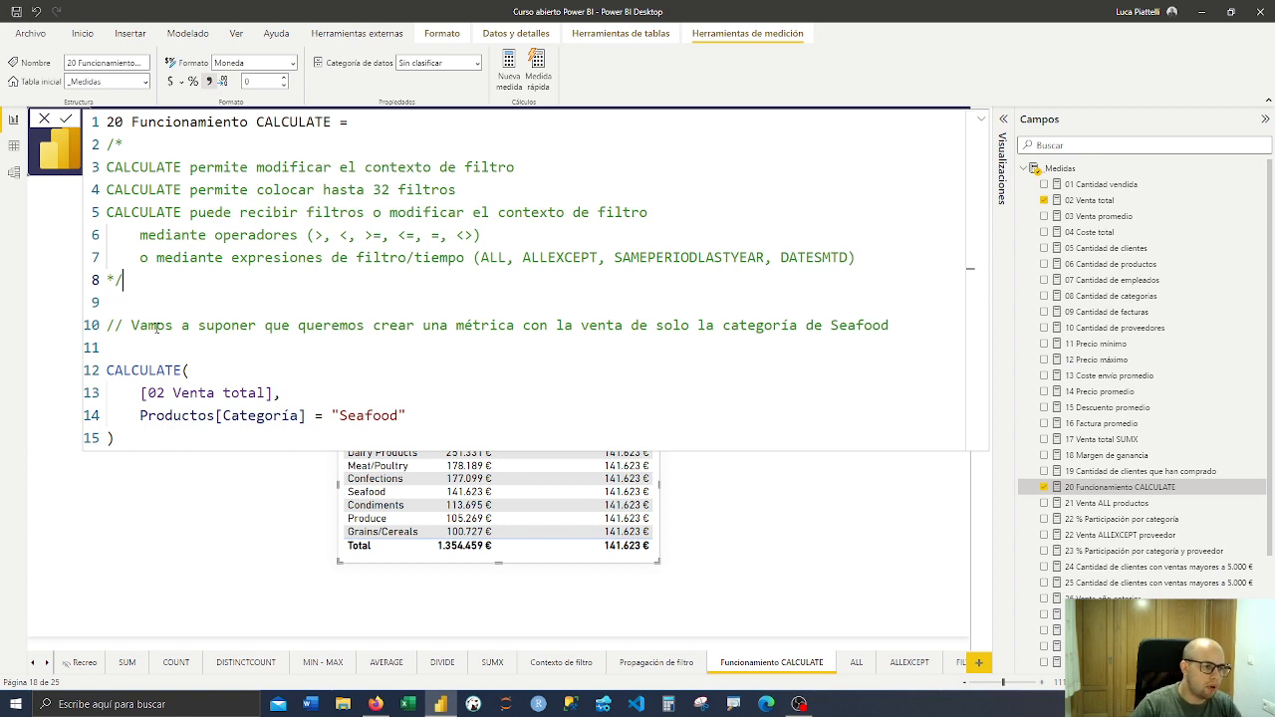
pyautogui.moveTo(130, 326); pyautogui.dragTo(158, 322)
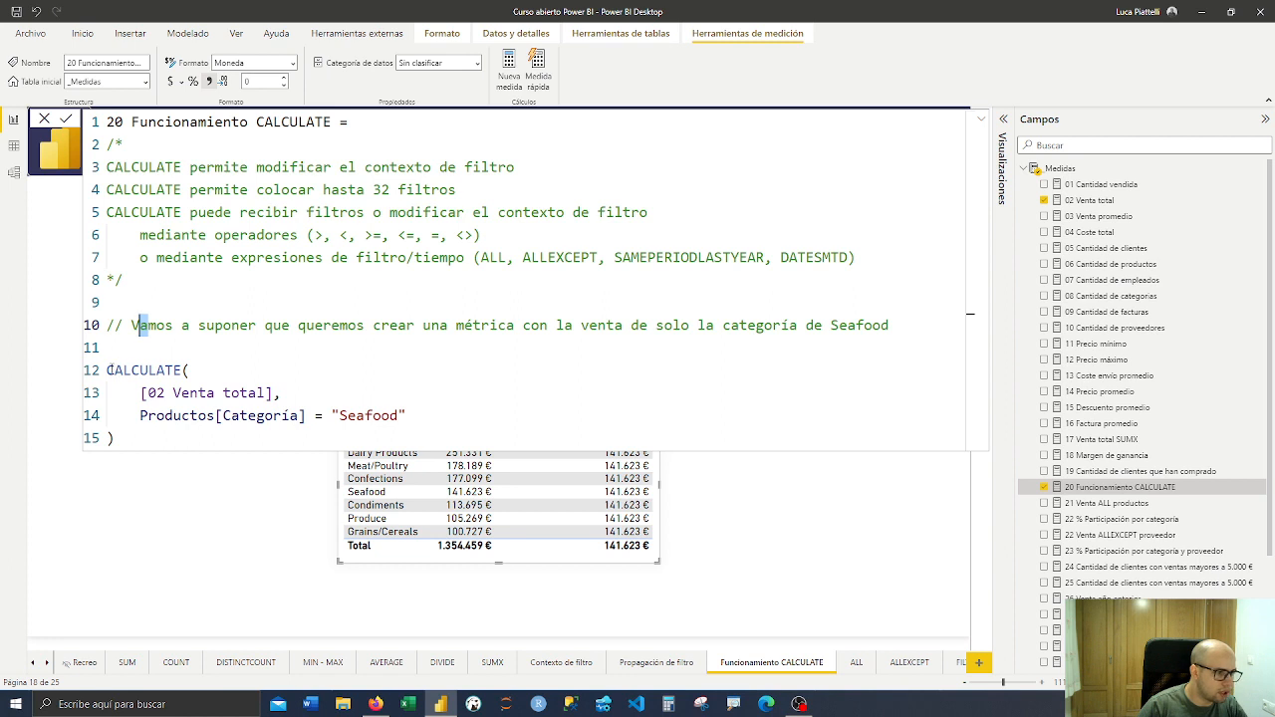
# Replace the first argument of CALCULATE in the 20 Funcionamiento CALCULATE measure with SUM(Ventas[Venta])
pyautogui.moveTo(107, 369); pyautogui.dragTo(141, 394)
pyautogui.write('sum')
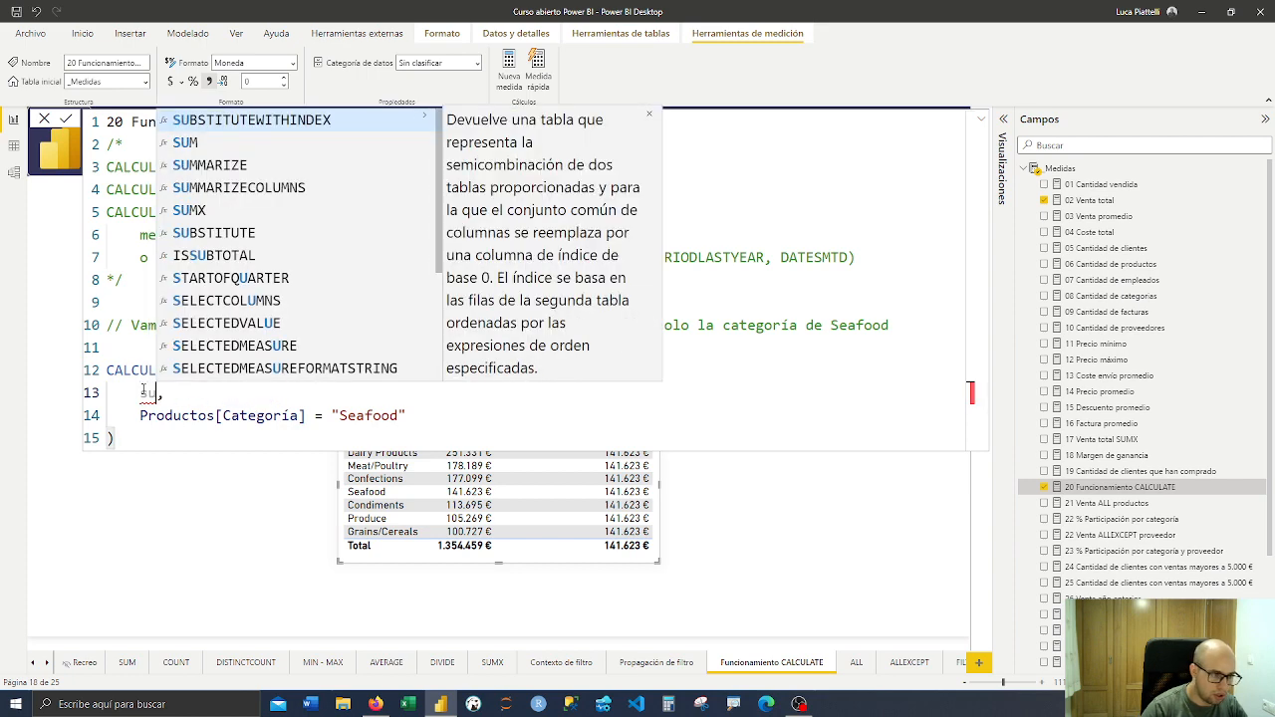
pyautogui.write('(vebn,')
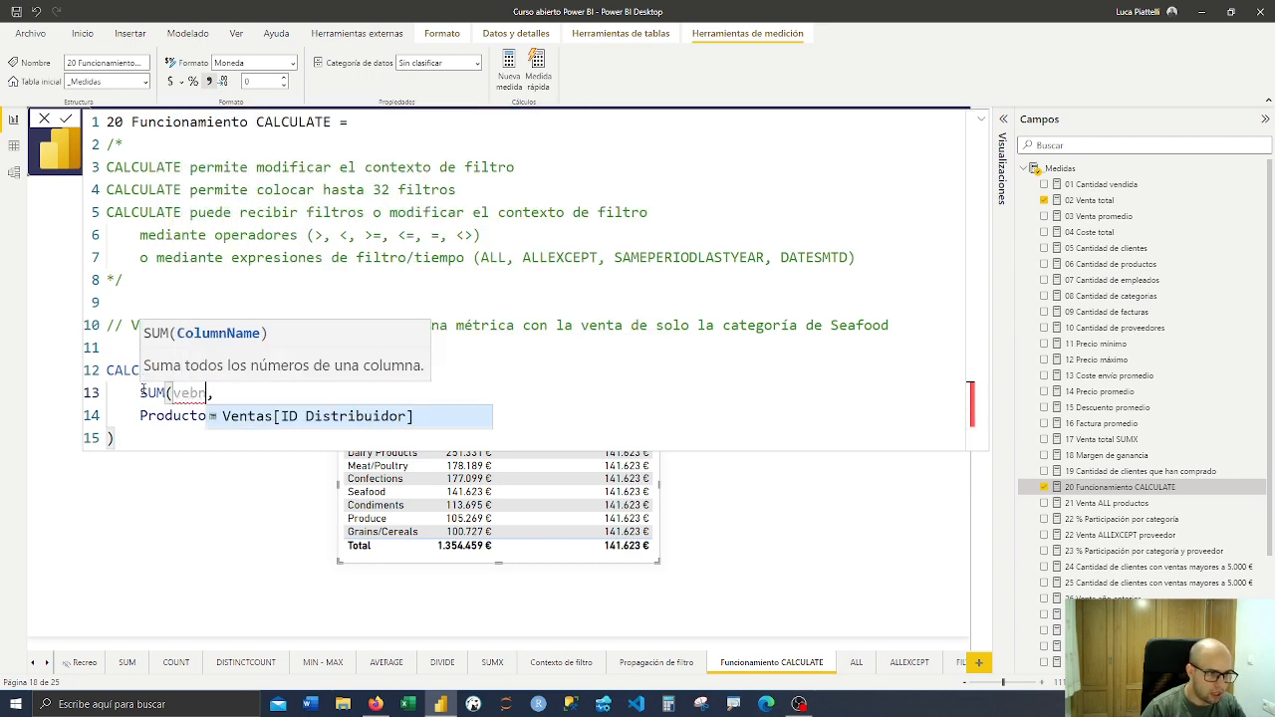
pyautogui.press('BackSpace')
pyautogui.press('BackSpace')
pyautogui.write('ntas')
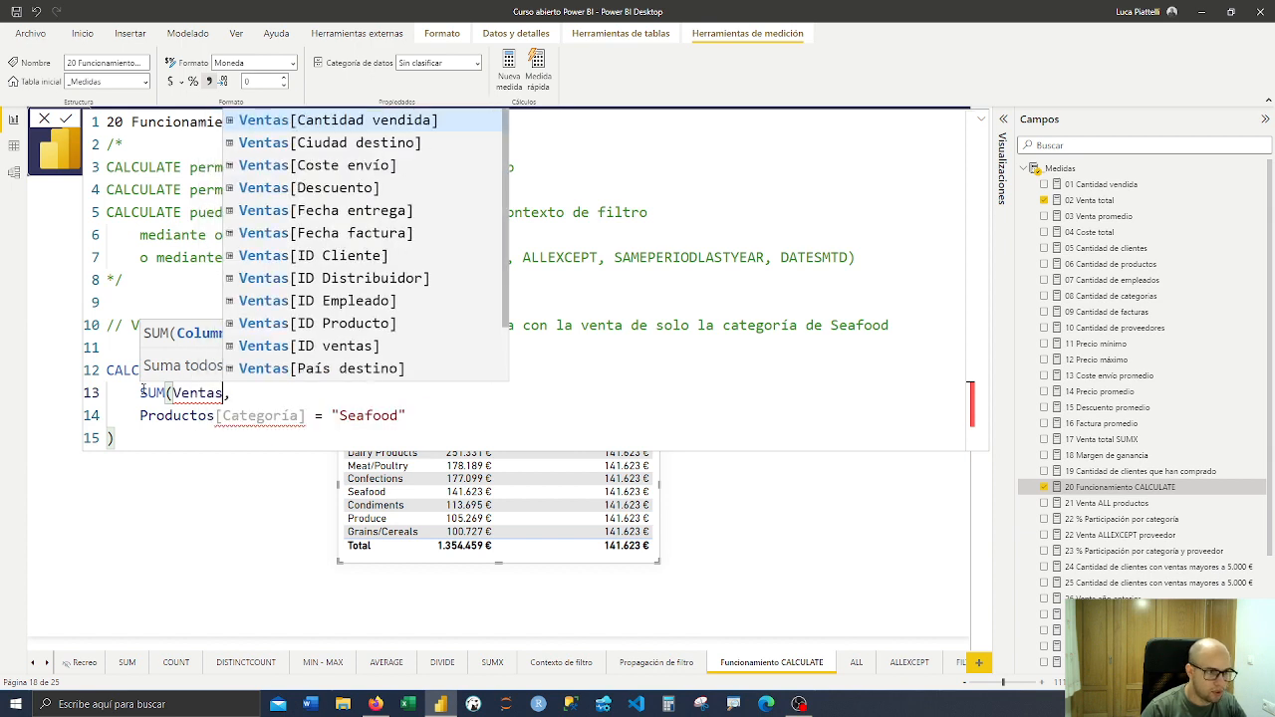
pyautogui.press('Down')
pyautogui.press('Down')
pyautogui.press('Down')
pyautogui.press('Down')
pyautogui.press('Down')
pyautogui.press('Down')
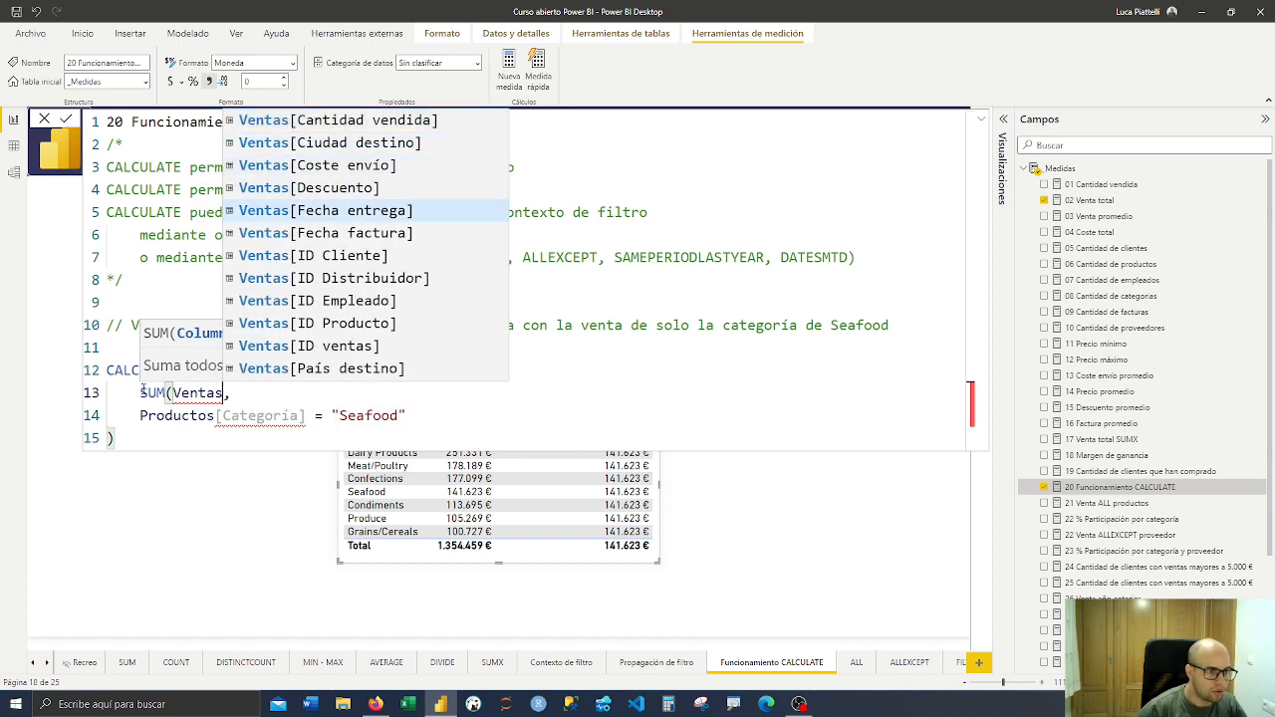
pyautogui.press('Down')
pyautogui.press('Down')
pyautogui.press('Down')
pyautogui.press('Down')
pyautogui.press('Down')
pyautogui.press('Down')
pyautogui.press('Down')
pyautogui.press('Down')
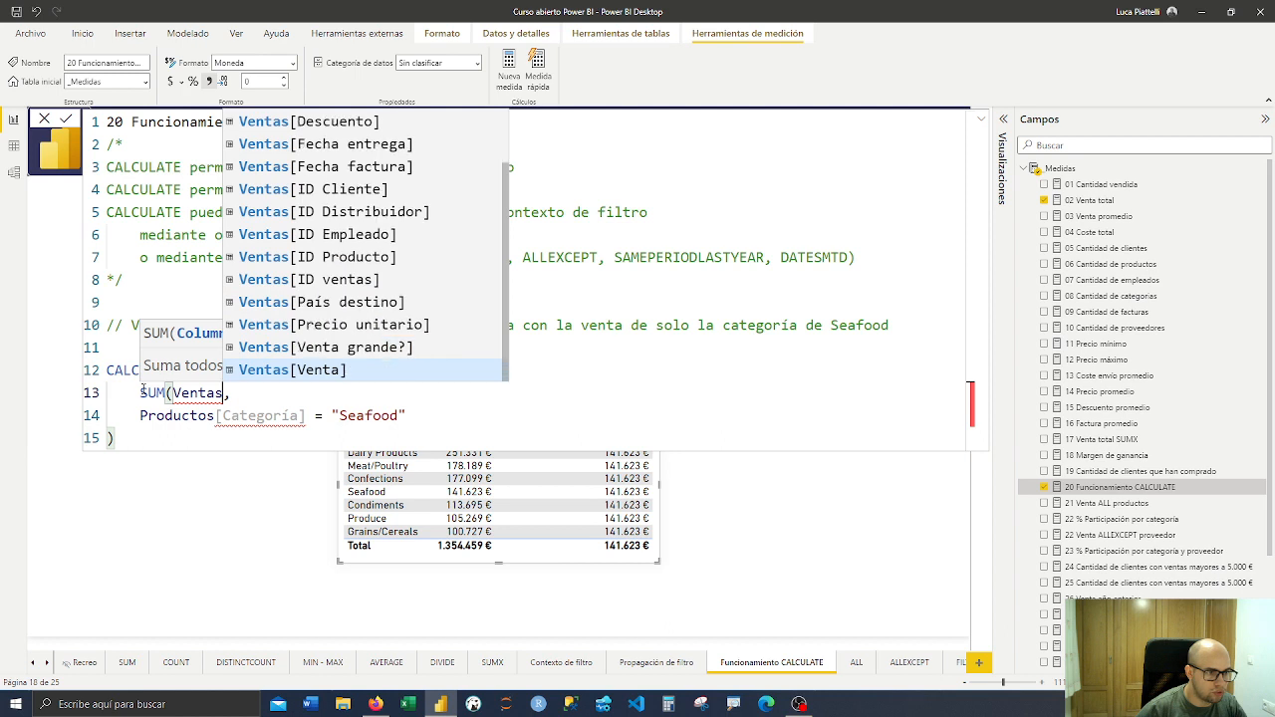
pyautogui.press('Tab')
pyautogui.write(')')
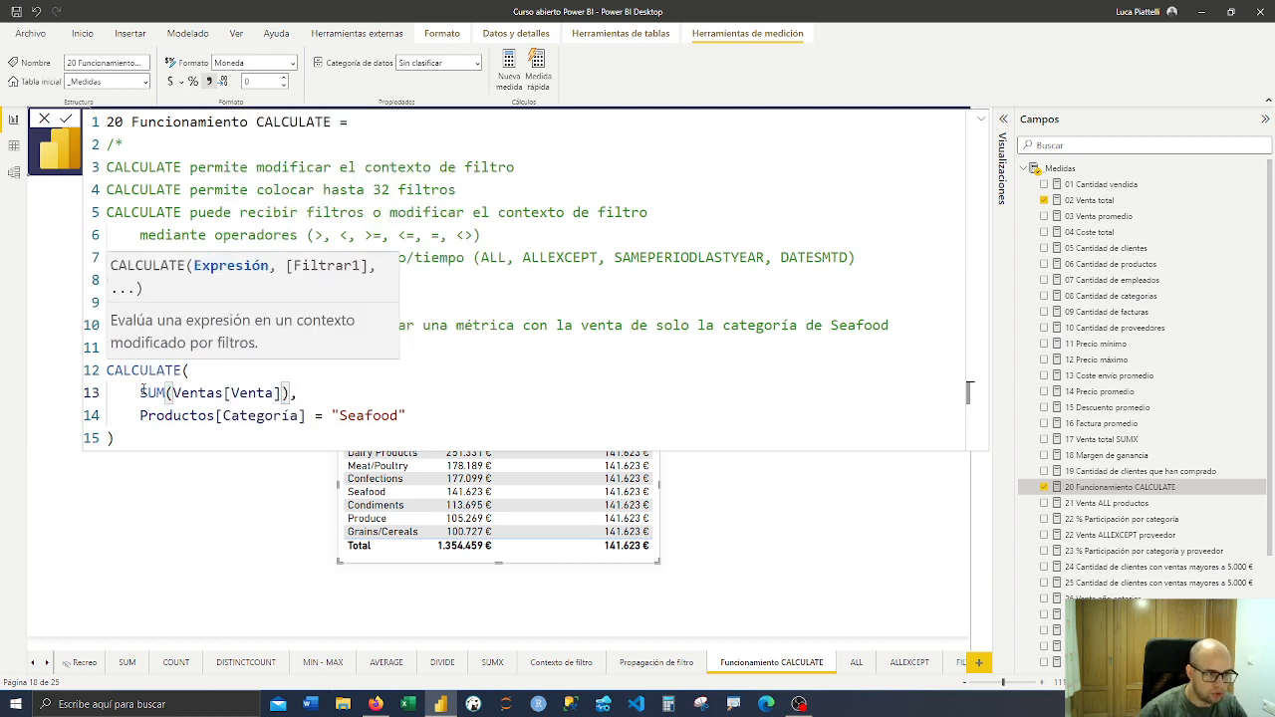
# Replace the SUM(Ventas[Venta]) expression inside CALCULATE with the [02 Venta total] measure
pyautogui.press('Right')
pyautogui.hotkey('shift', 'Left')
pyautogui.hotkey('shift', 'Left')
pyautogui.hotkey('shift', 'Left')
pyautogui.hotkey('shift', 'Left')
pyautogui.hotkey('shift', 'Left')
pyautogui.hotkey('shift', 'Left')
pyautogui.hotkey('shift', 'Left')
pyautogui.hotkey('shift', 'Left')
pyautogui.hotkey('shift', 'Left')
pyautogui.hotkey('shift', 'Left')
pyautogui.hotkey('shift', 'Left')
pyautogui.hotkey('shift', 'Left')
pyautogui.hotkey('shift', 'Left')
pyautogui.hotkey('shift', 'Left')
pyautogui.hotkey('shift', 'Left')
pyautogui.hotkey('shift', 'Left')
pyautogui.hotkey('shift', 'Left')
pyautogui.hotkey('shift', 'Left')
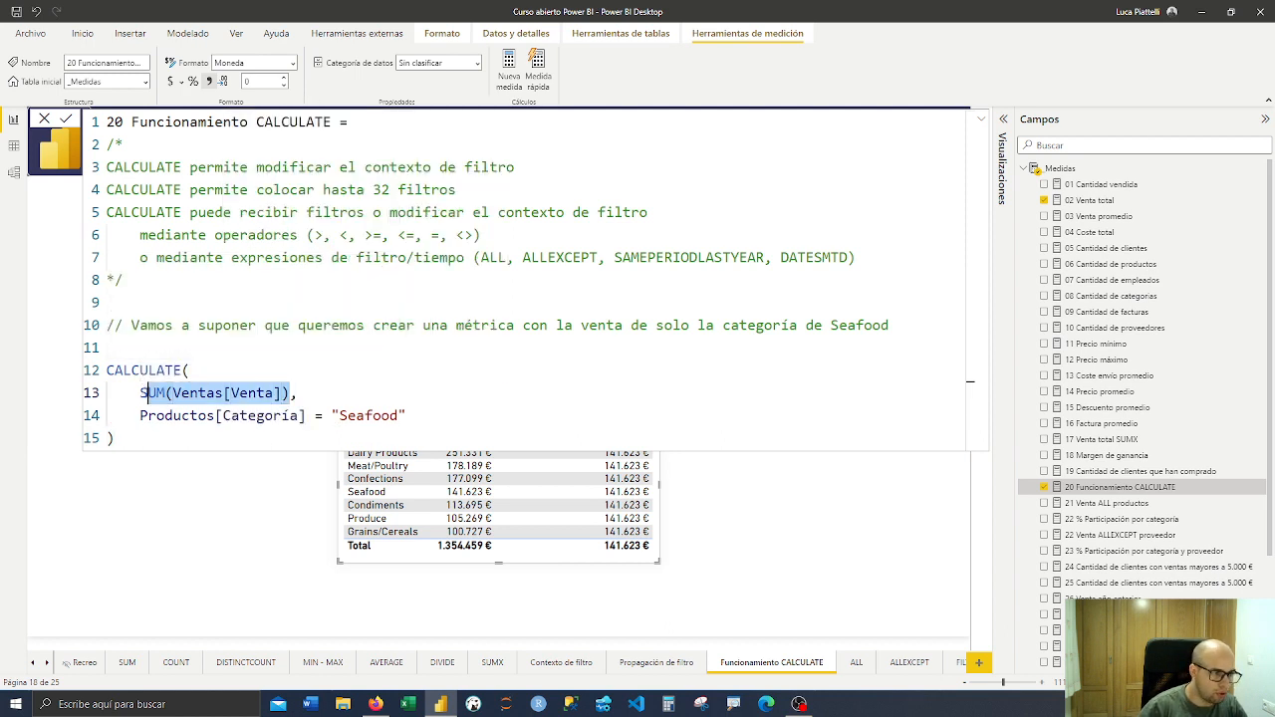
pyautogui.write('Venta to,')
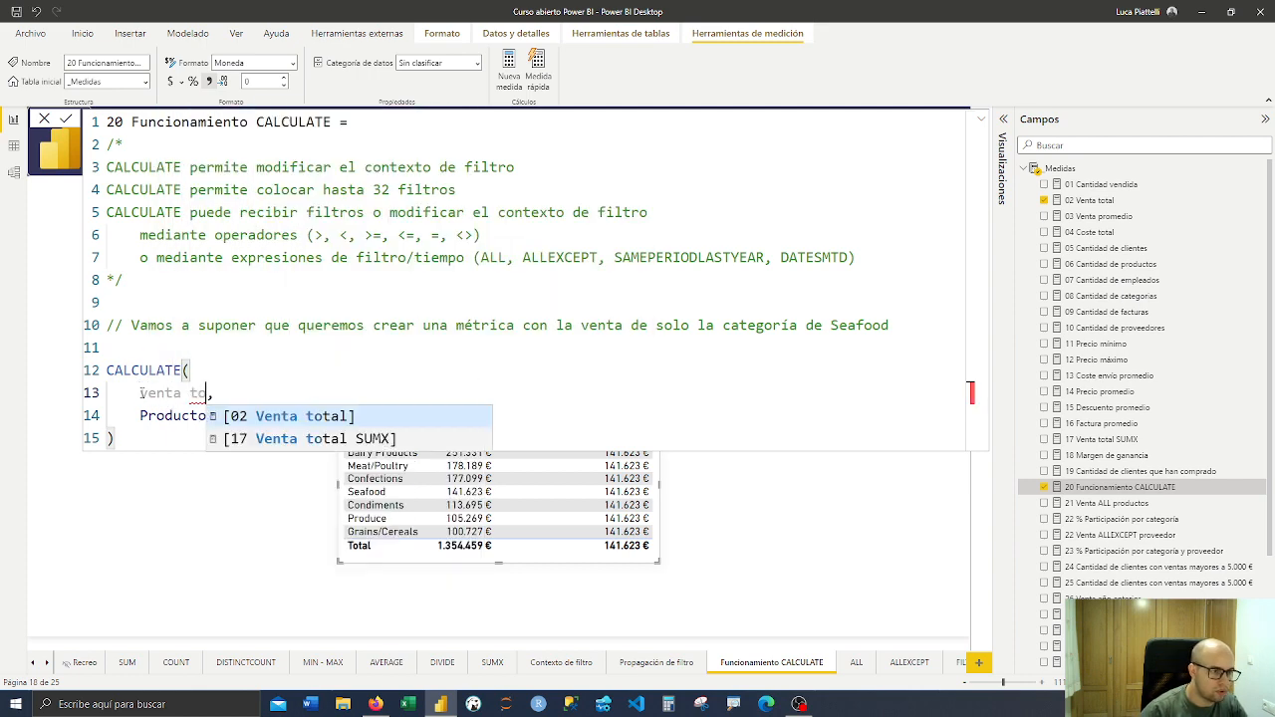
pyautogui.press('Tab')
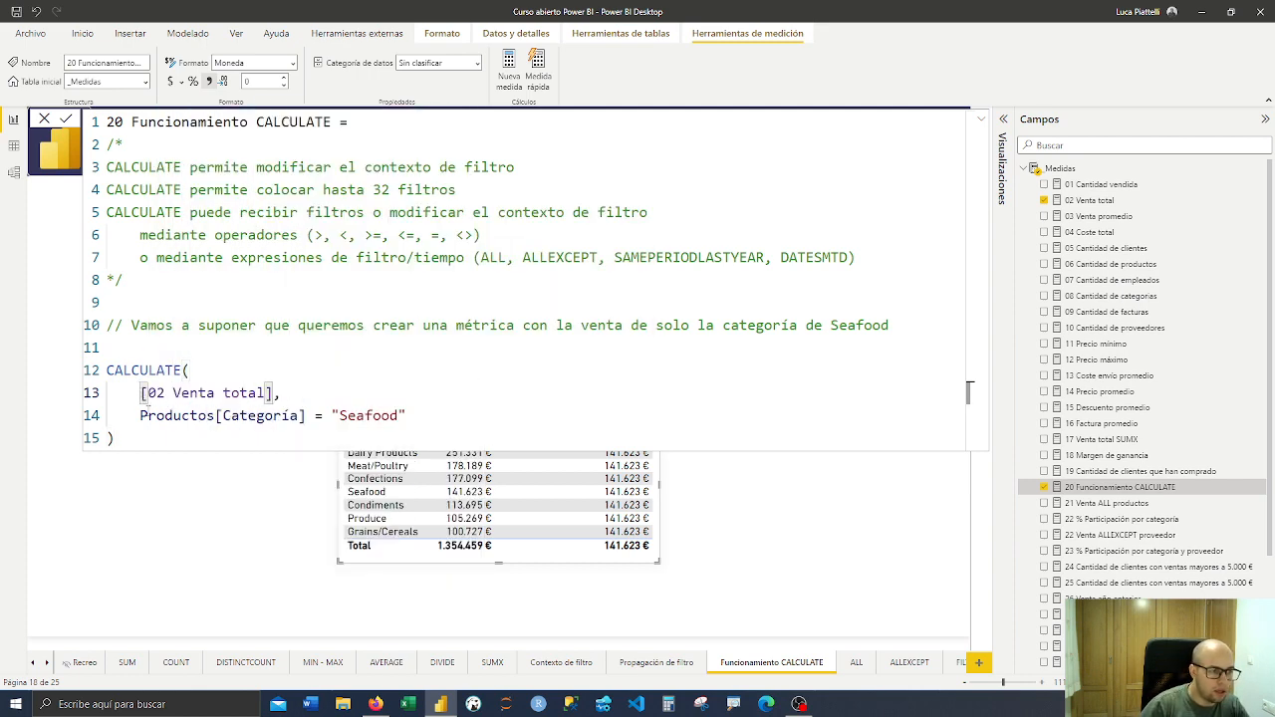
# Examine the comment on the number of filters, the [02 Venta total] expression and the Productos[Categoría] = "Seafood" filter of the formula
pyautogui.moveTo(140, 416); pyautogui.dragTo(448, 419)
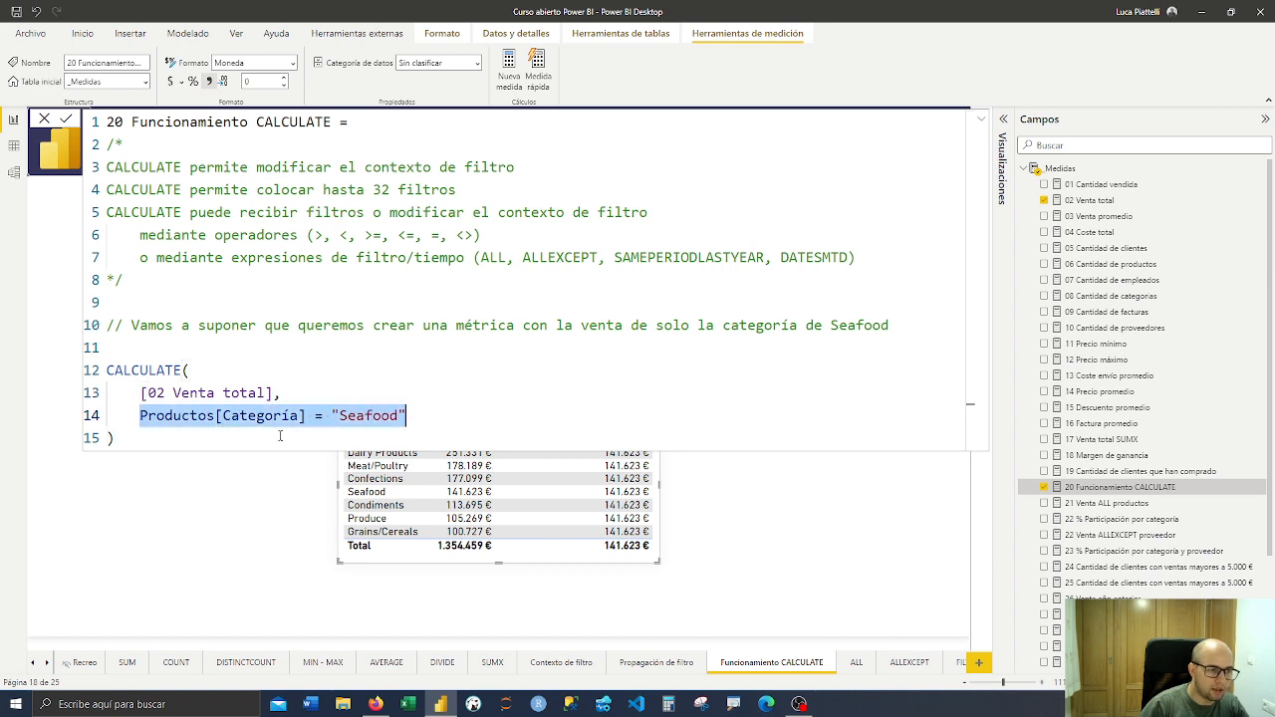
pyautogui.moveTo(365, 190); pyautogui.dragTo(456, 190)
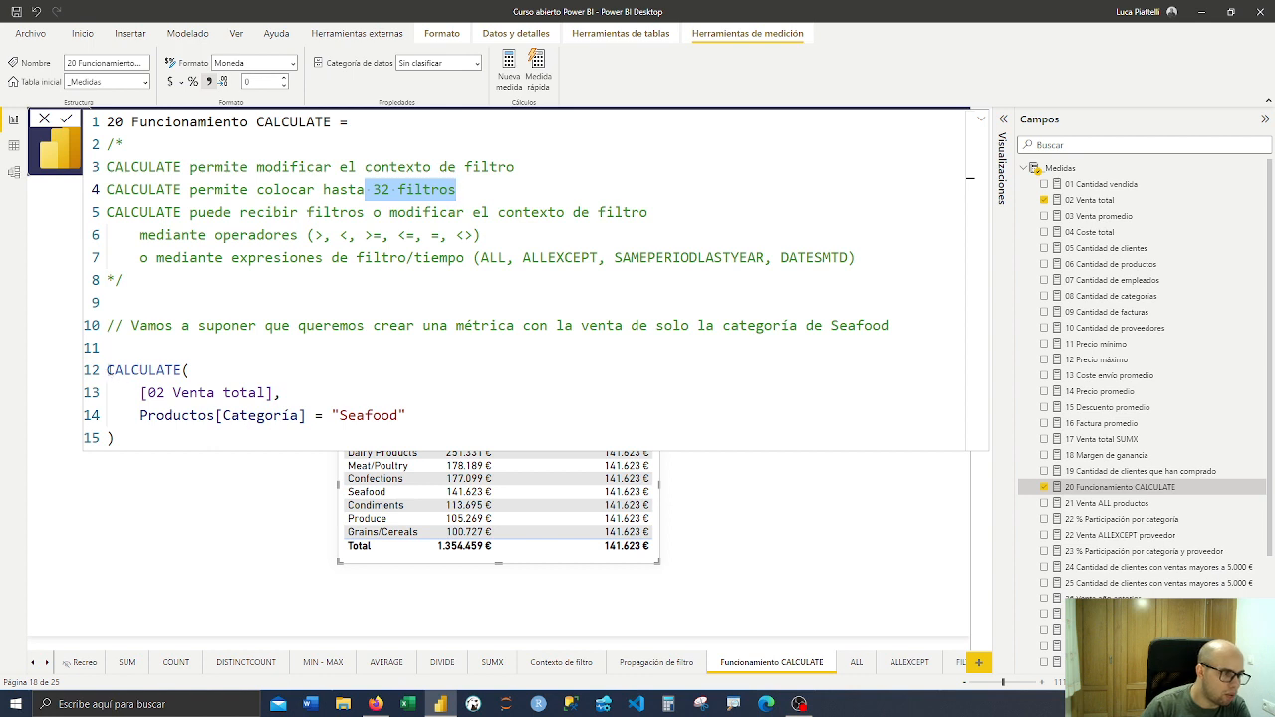
pyautogui.moveTo(141, 392); pyautogui.dragTo(279, 393)
pyautogui.click(140, 416)
pyautogui.moveTo(140, 415); pyautogui.dragTo(431, 413)
pyautogui.click(324, 415)
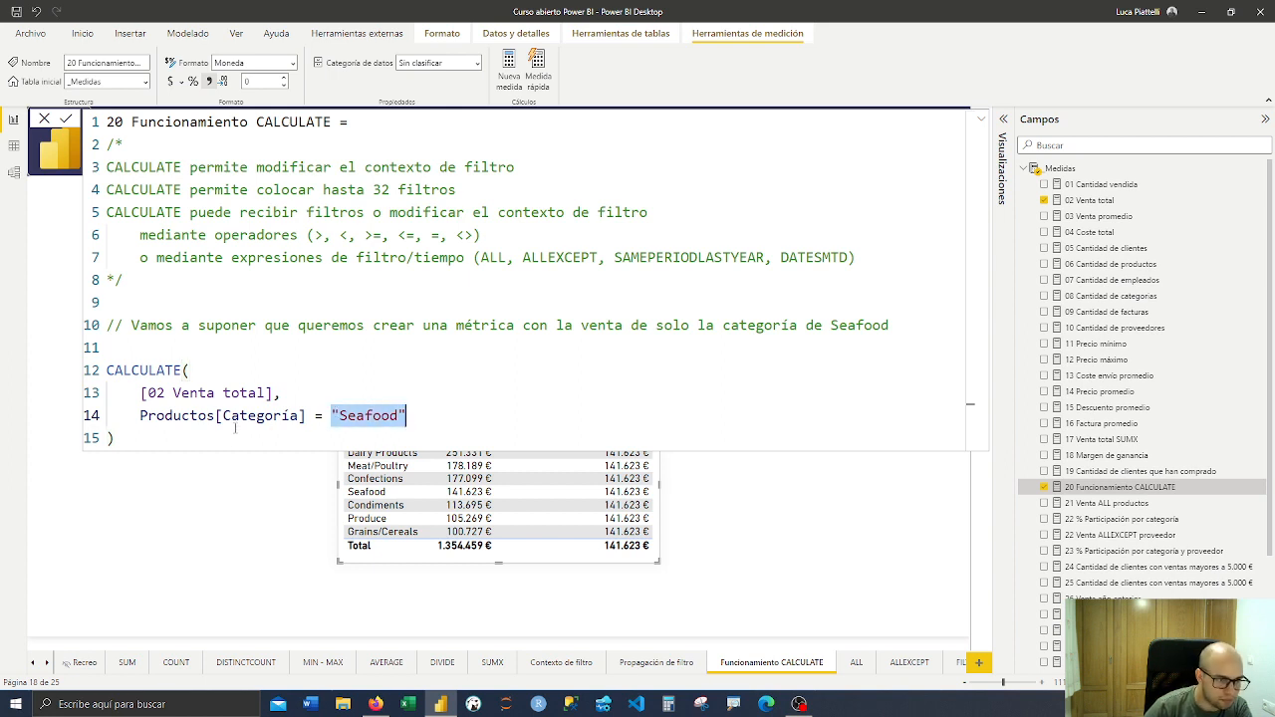
pyautogui.click(272, 429)
# Delete everything after CALCULATE( and re-enter [02 Venta total] followed by a comma and a new line for the filter
pyautogui.moveTo(245, 435); pyautogui.dragTo(106, 394)
pyautogui.press('BackSpace')
pyautogui.press('BackSpace')
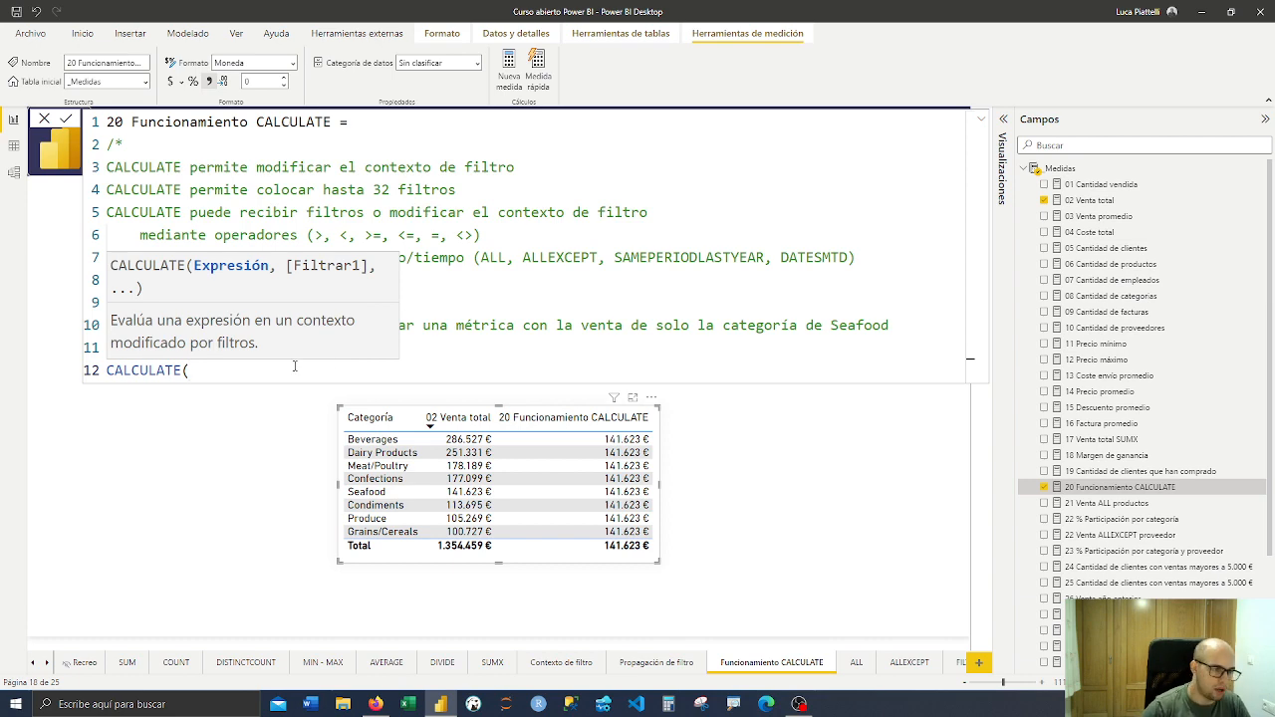
pyautogui.hotkey('shift', 'Return')
pyautogui.write('ven')
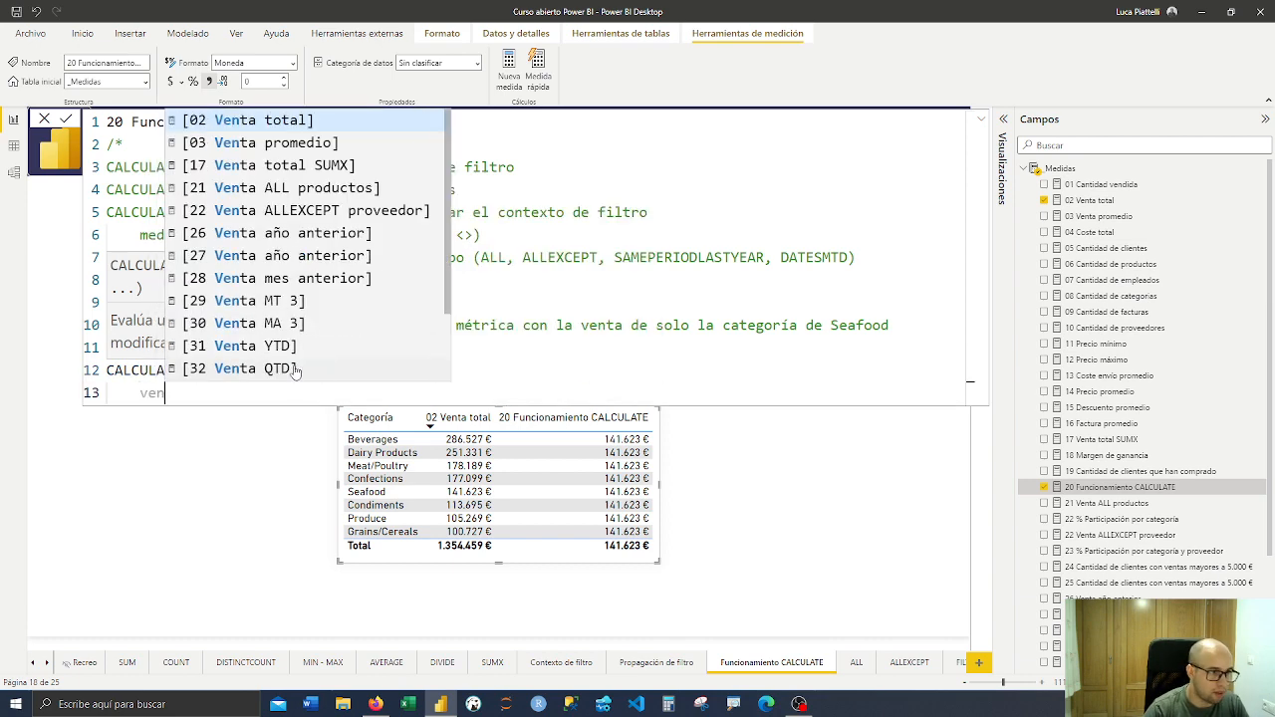
pyautogui.press('Tab')
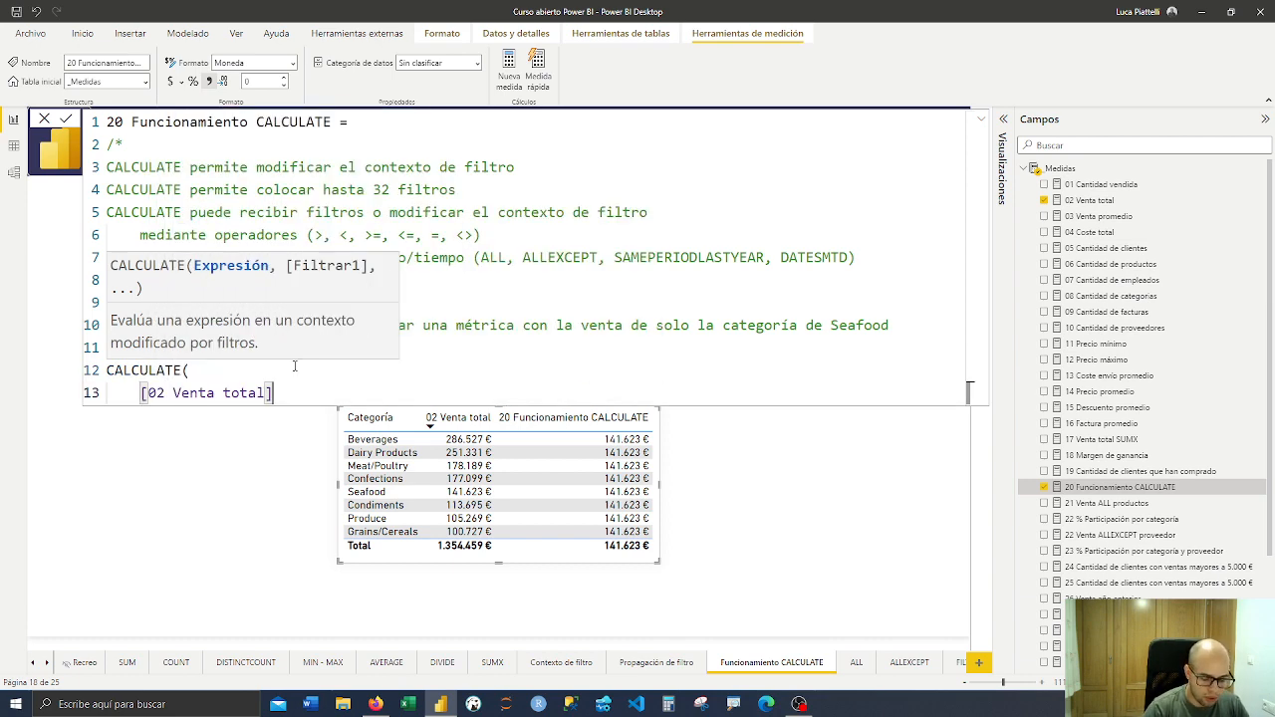
pyautogui.write(',')
pyautogui.press('Escape')
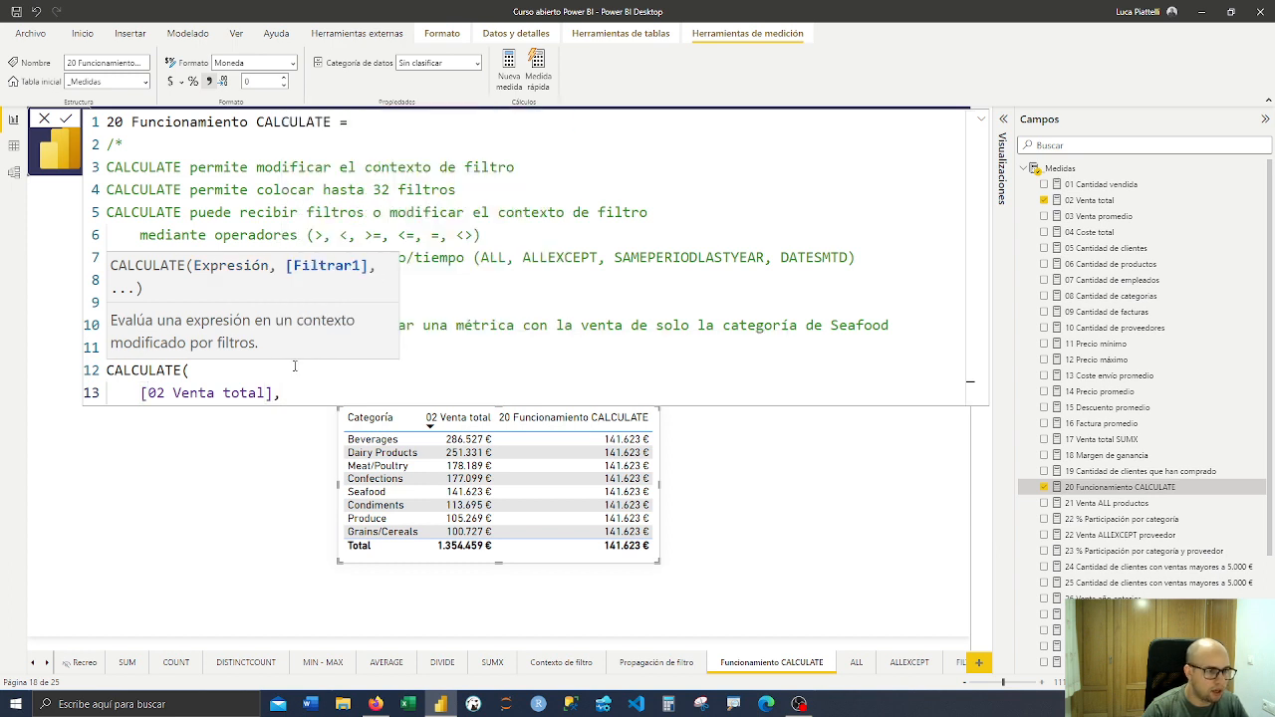
pyautogui.hotkey('shift', 'Return')
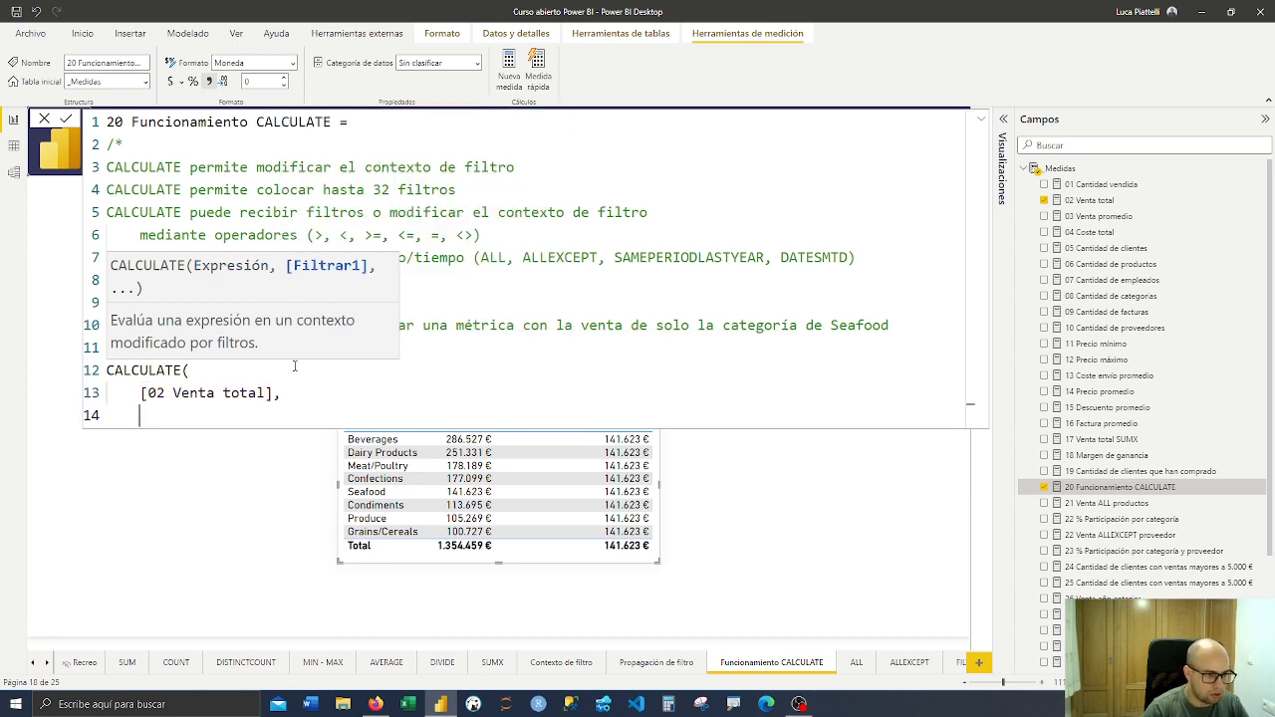
# Undo the deletion and re-entry of the CALCULATE arguments
pyautogui.hotkey('ctrl', 'z')
pyautogui.hotkey('ctrl', 'z')
pyautogui.hotkey('ctrl', 'z')
pyautogui.hotkey('ctrl', 'z')
pyautogui.hotkey('ctrl', 'z')
pyautogui.hotkey('ctrl', 'z')
pyautogui.hotkey('ctrl', 'z')
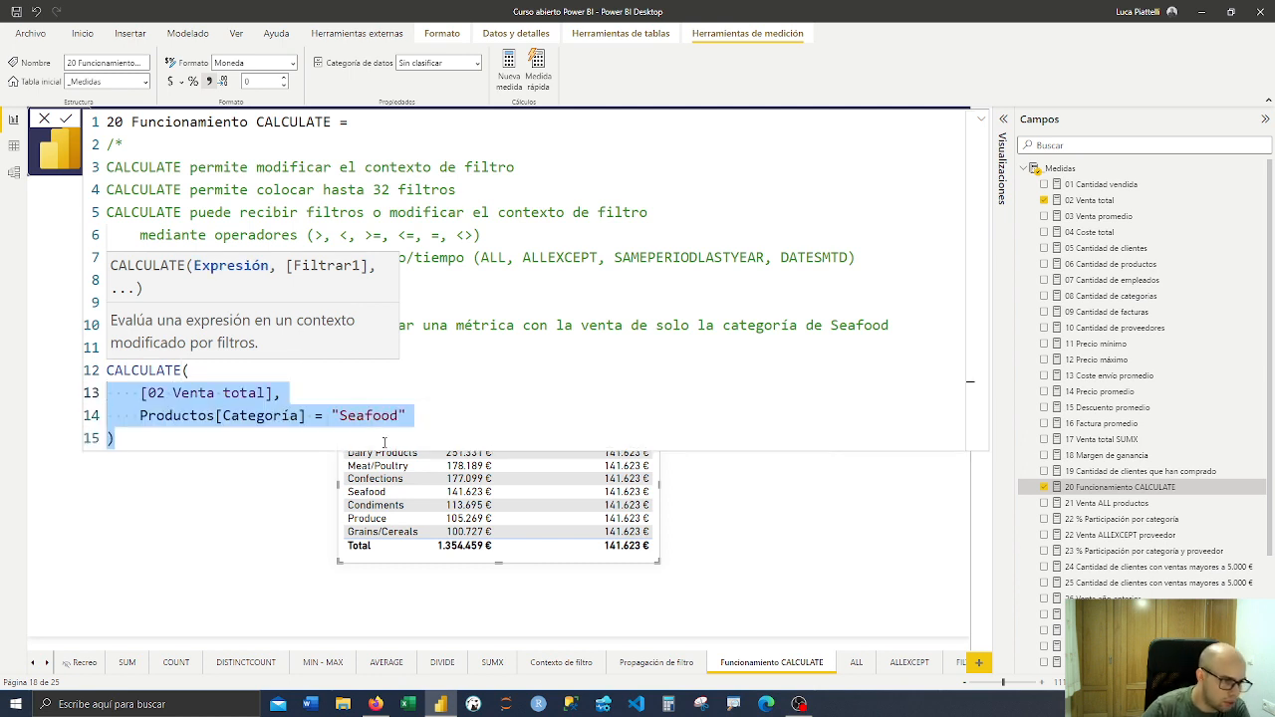
# Review the Productos[Categoría] = "Seafood" filter line, then collapse and leave the measure's formula editor
pyautogui.click(386, 440)
pyautogui.moveTo(139, 415); pyautogui.dragTo(461, 419)
pyautogui.click(440, 437)
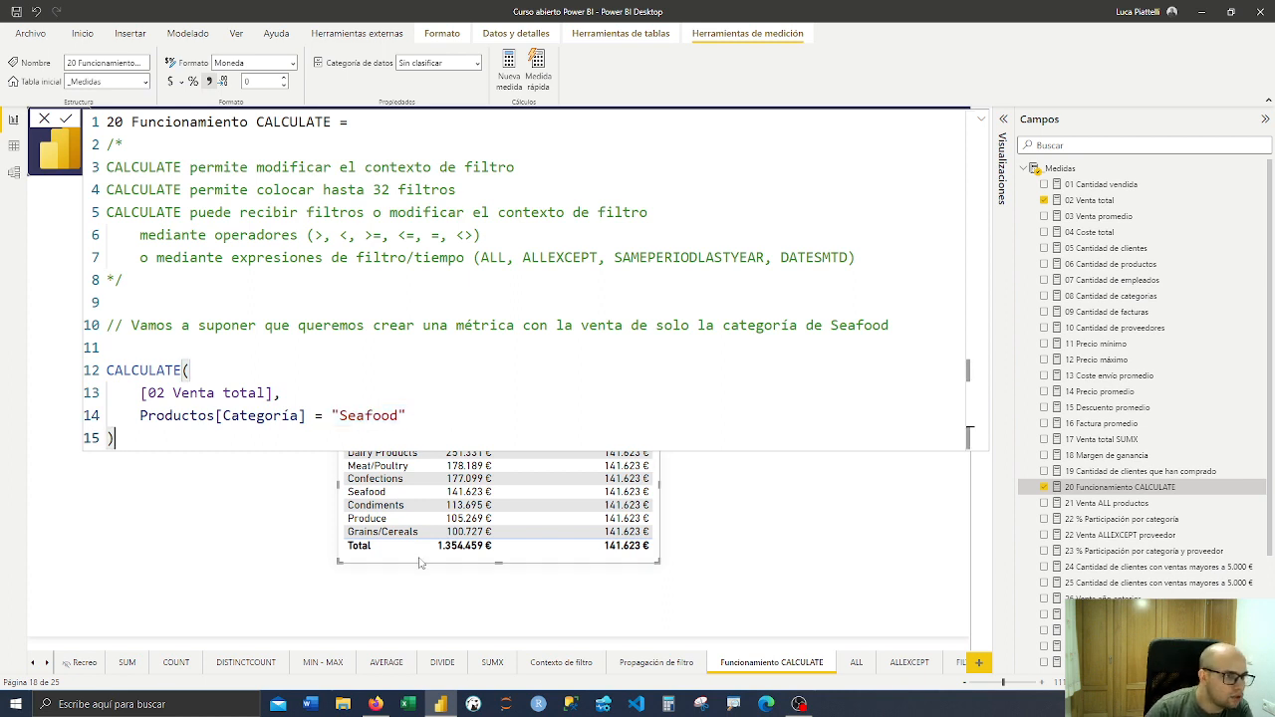
pyautogui.click(982, 122)
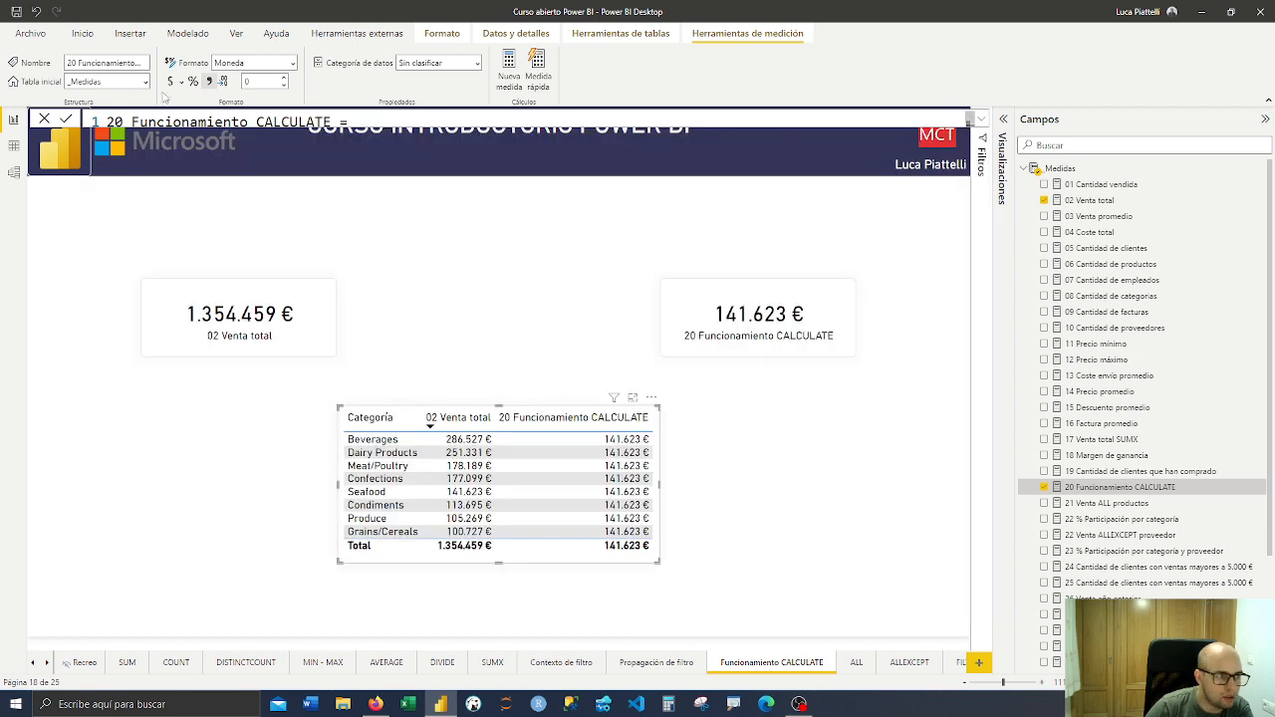
pyautogui.click(128, 160)
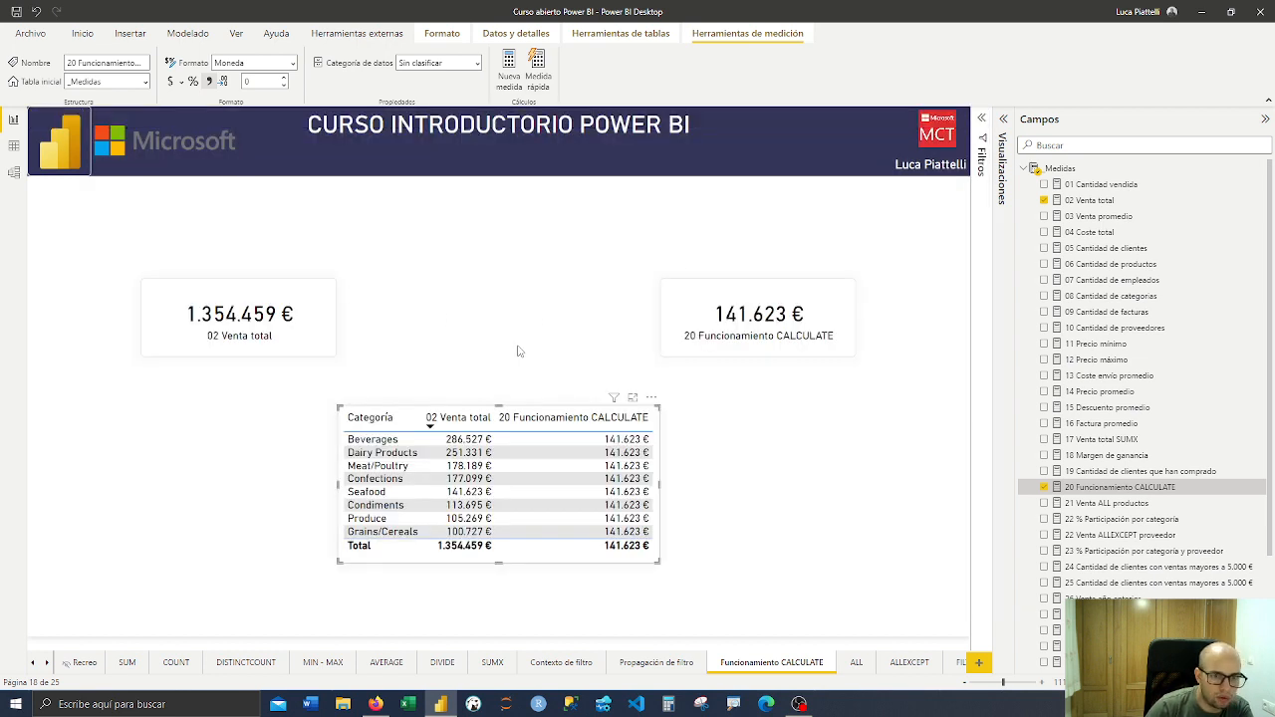
# Compare the 02 Venta total card with the 20 Funcionamiento CALCULATE card and check the latter's measure, then clear the selection
pyautogui.click(257, 319)
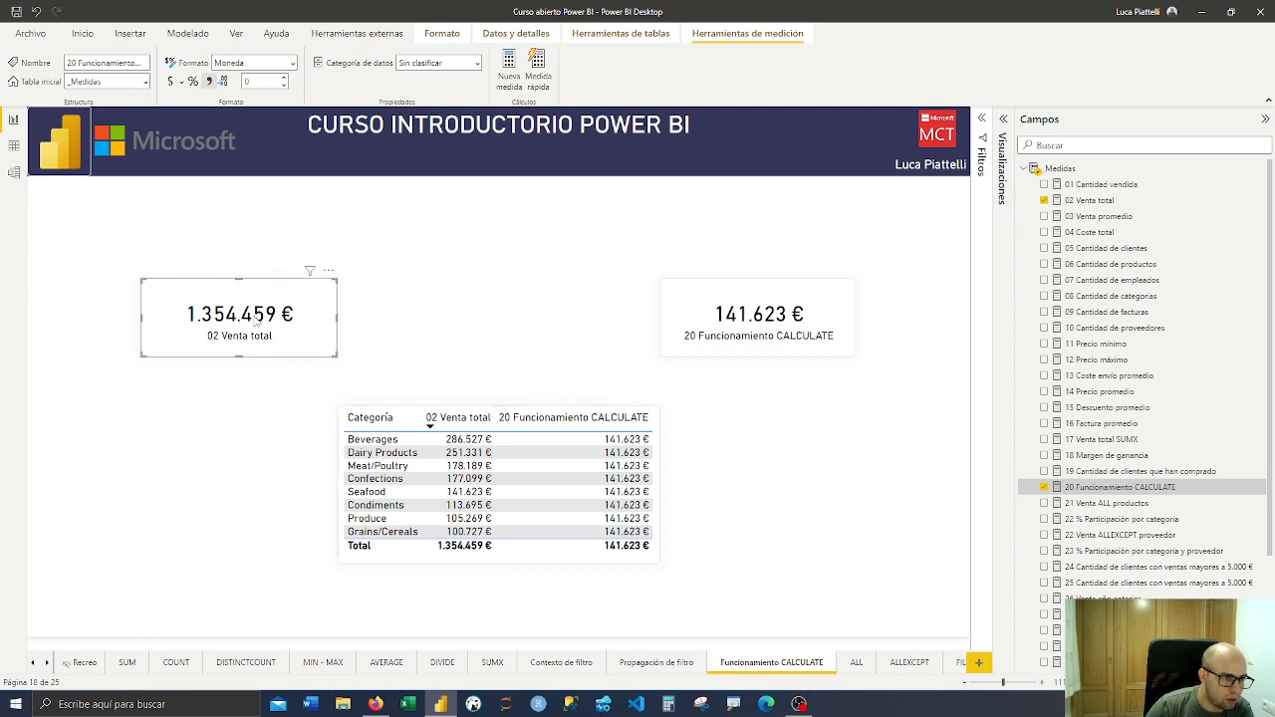
pyautogui.click(715, 348)
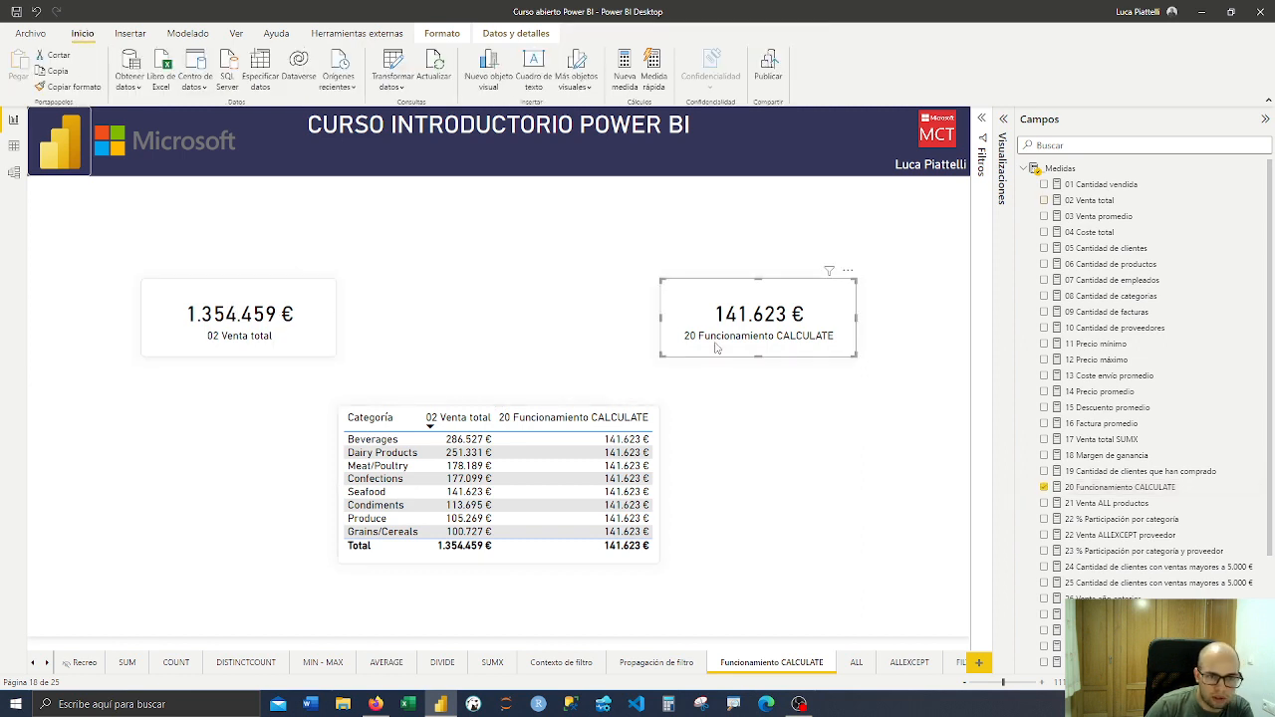
pyautogui.click(1118, 487)
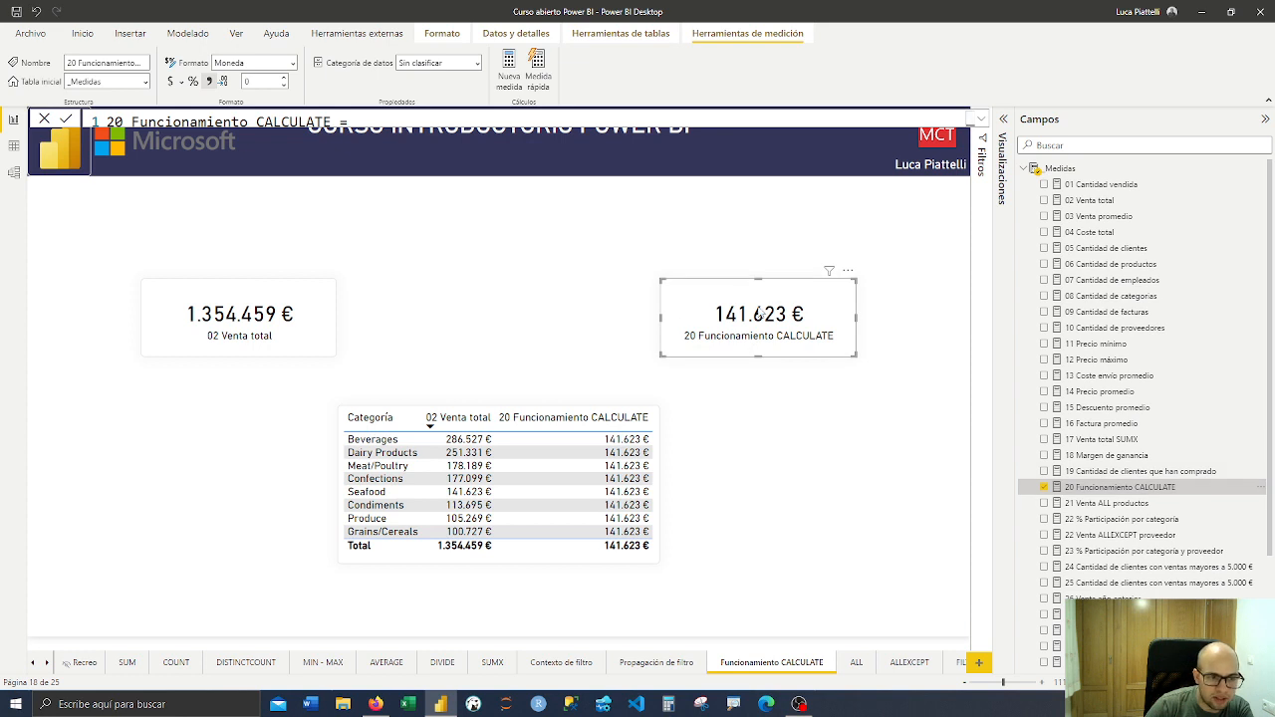
pyautogui.click(874, 371)
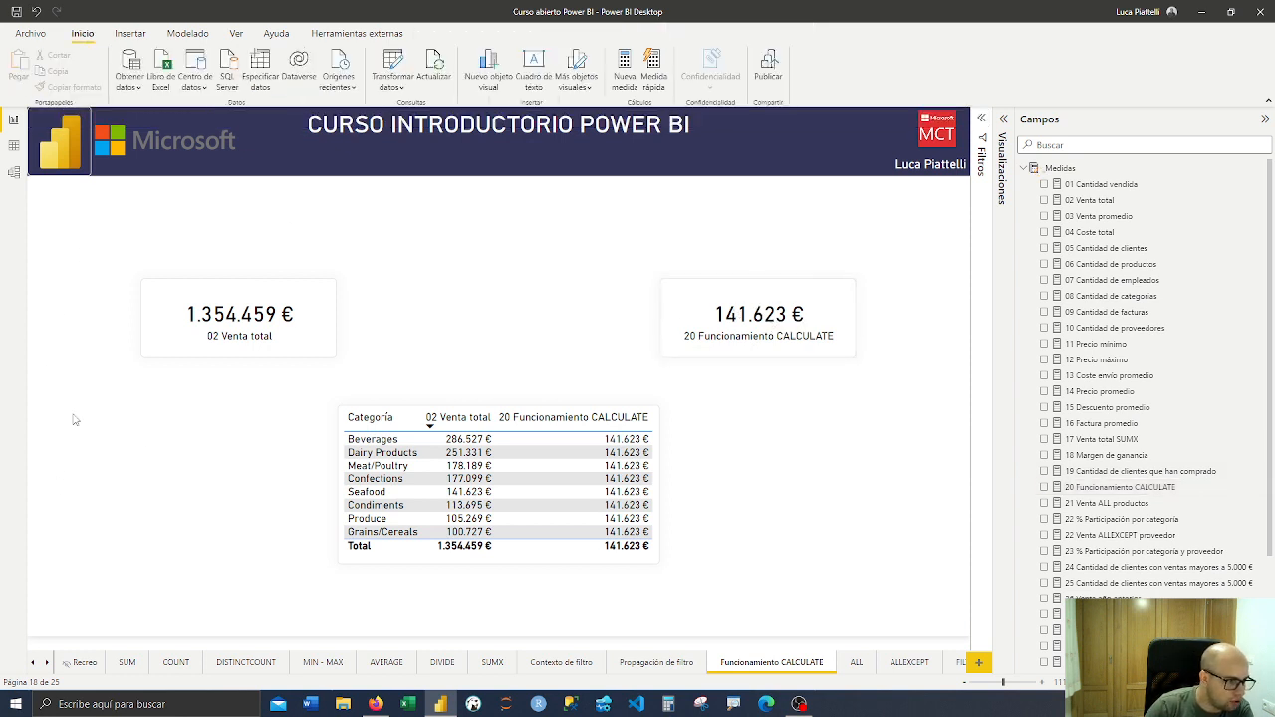
pyautogui.moveTo(40, 398); pyautogui.dragTo(217, 612)
pyautogui.moveTo(444, 206); pyautogui.dragTo(605, 373)
pyautogui.moveTo(735, 389); pyautogui.dragTo(911, 602)
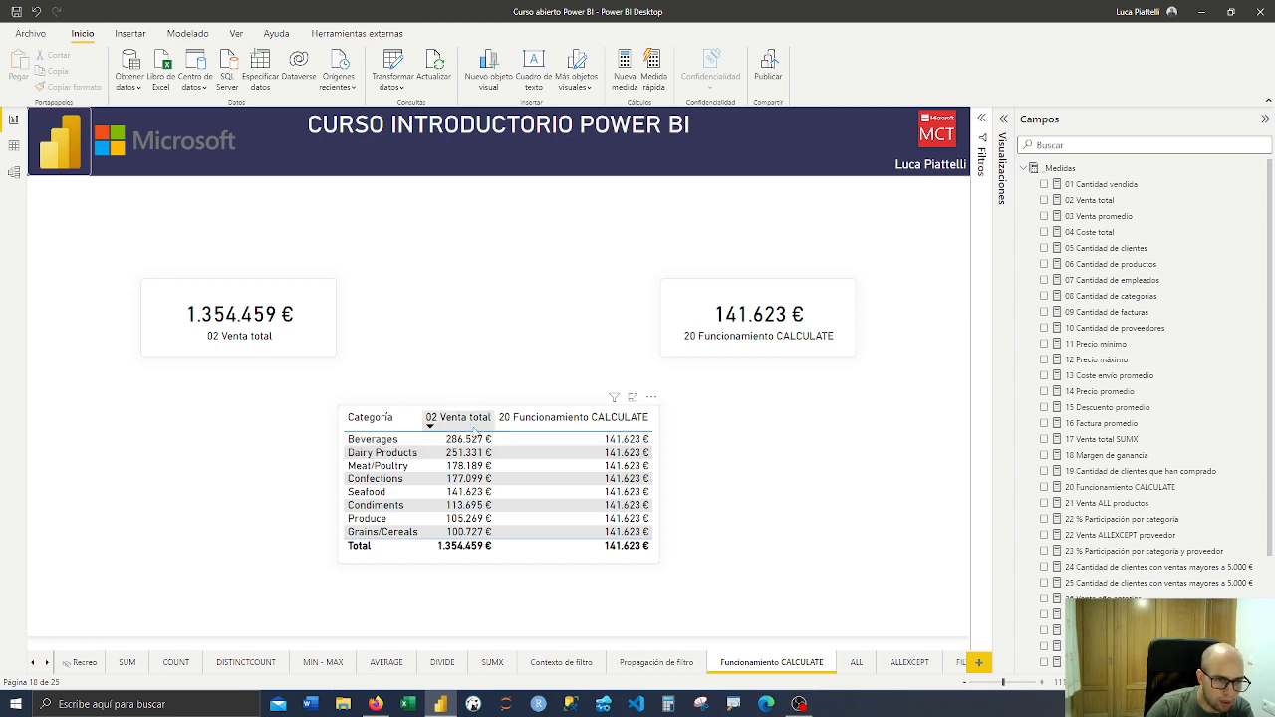
# Move the category table slightly down on the report page and deselect it
pyautogui.click(476, 456)
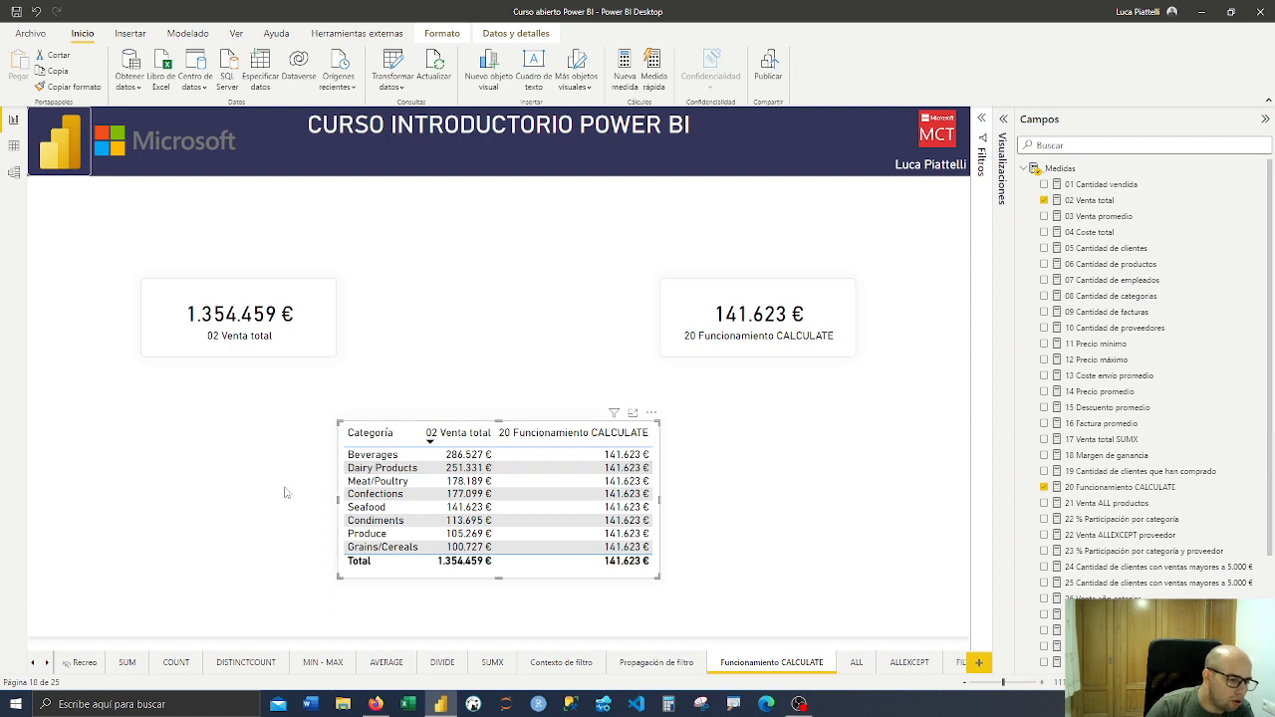
pyautogui.click(252, 491)
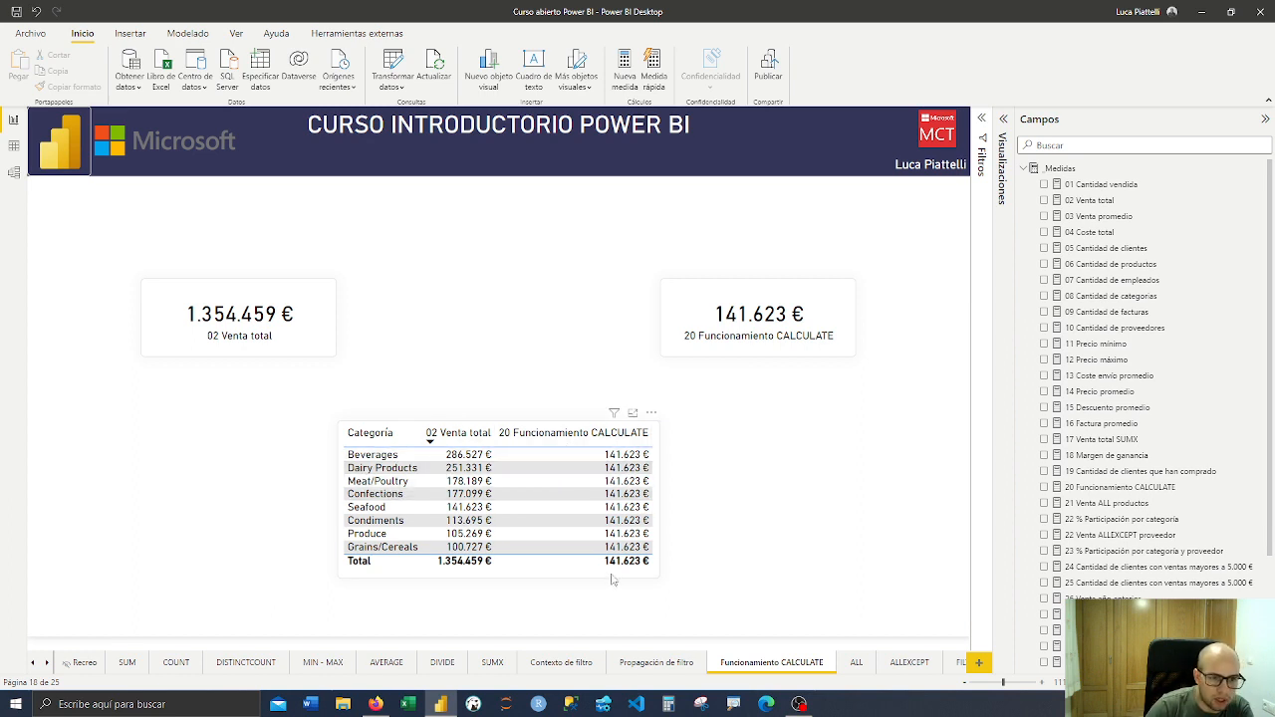
# Open the full formula of the 20 Funcionamiento CALCULATE measure and examine its Productos[Categoría] = "Seafood" filter argument
pyautogui.click(789, 329)
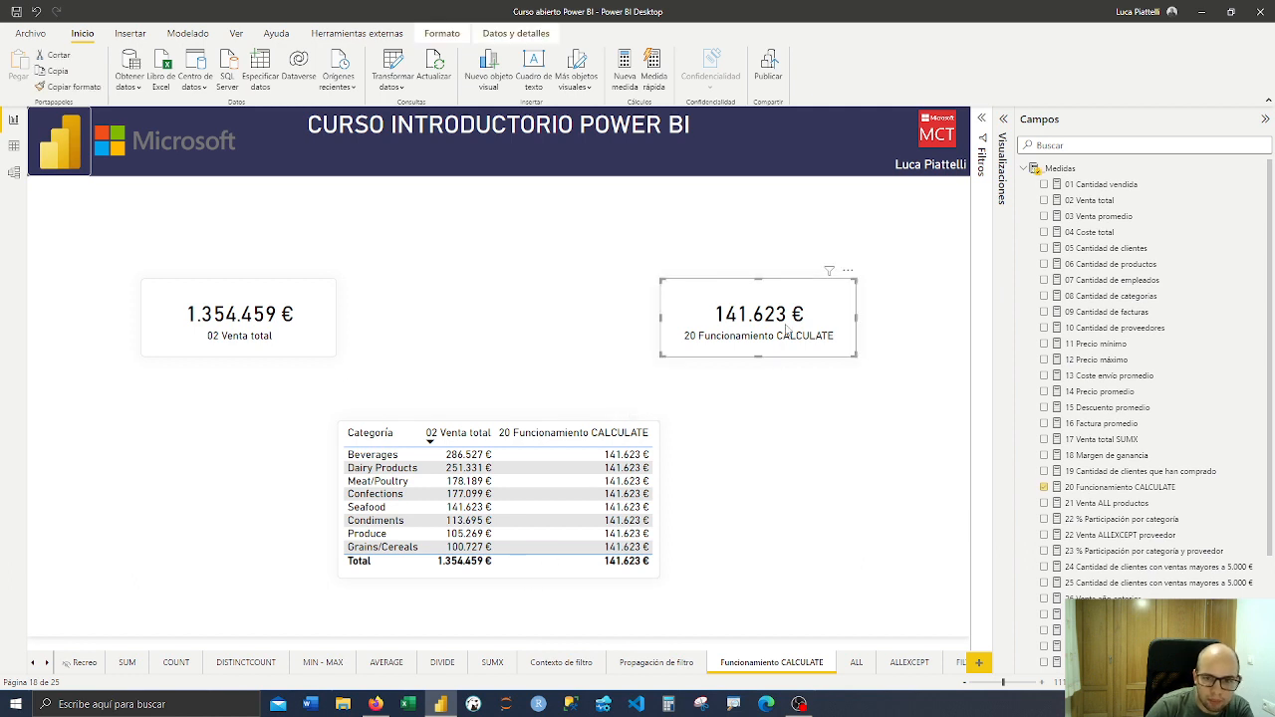
pyautogui.click(1100, 488)
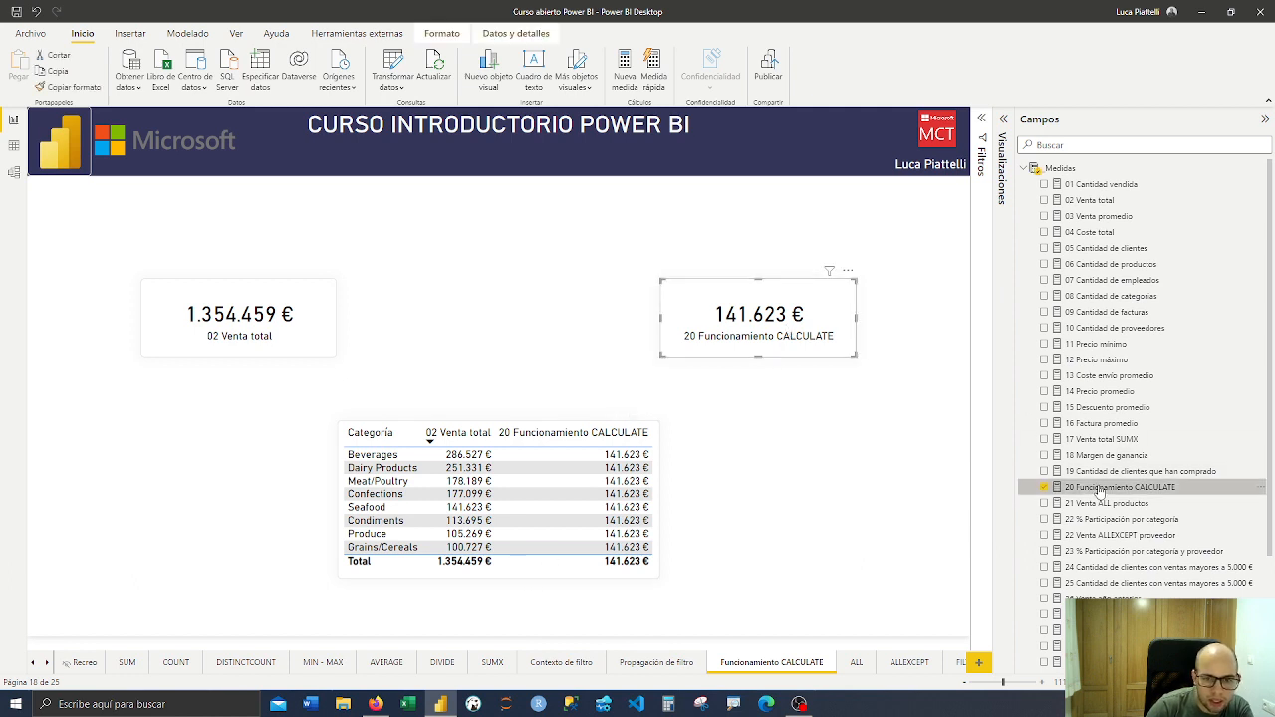
pyautogui.click(982, 119)
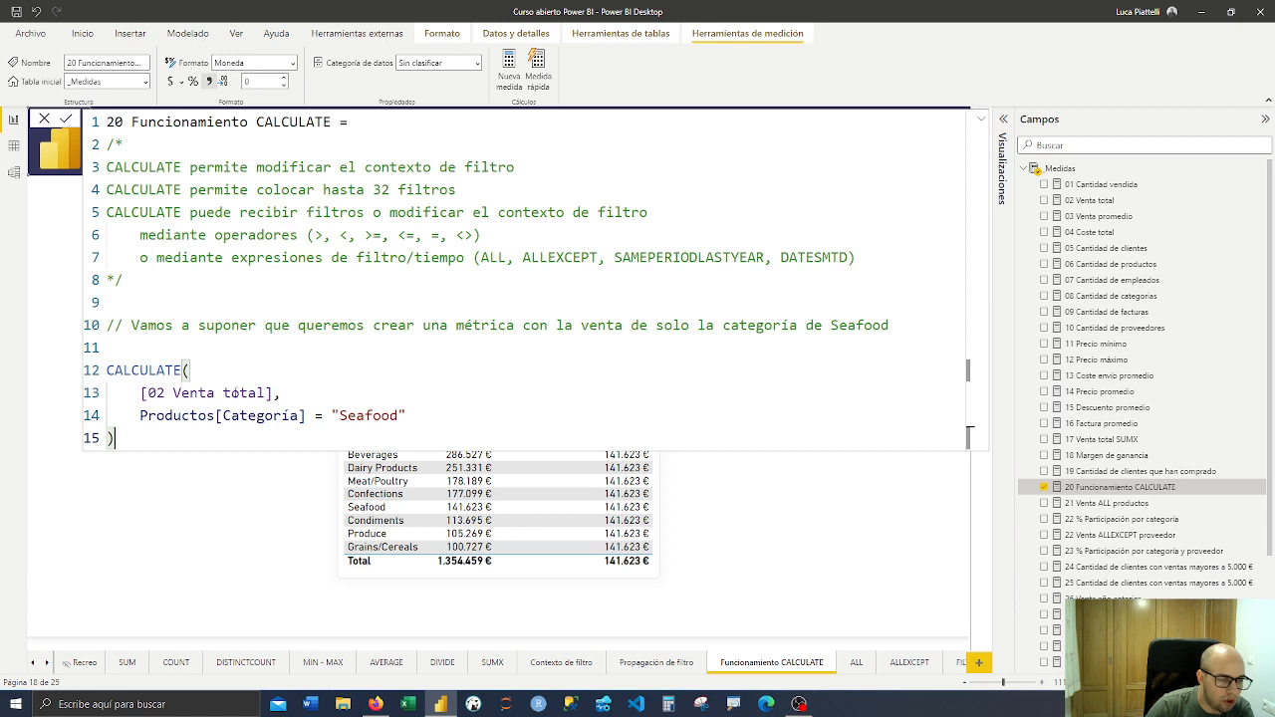
pyautogui.moveTo(139, 417); pyautogui.dragTo(309, 411)
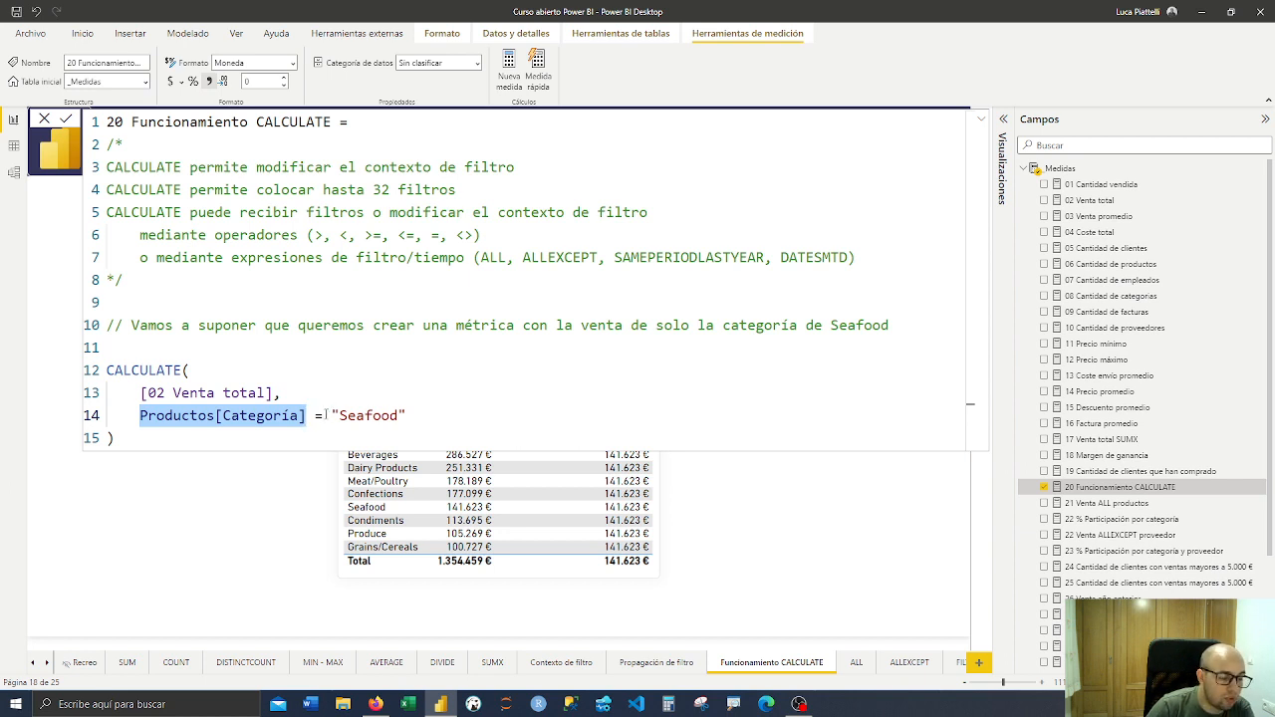
pyautogui.click(323, 417)
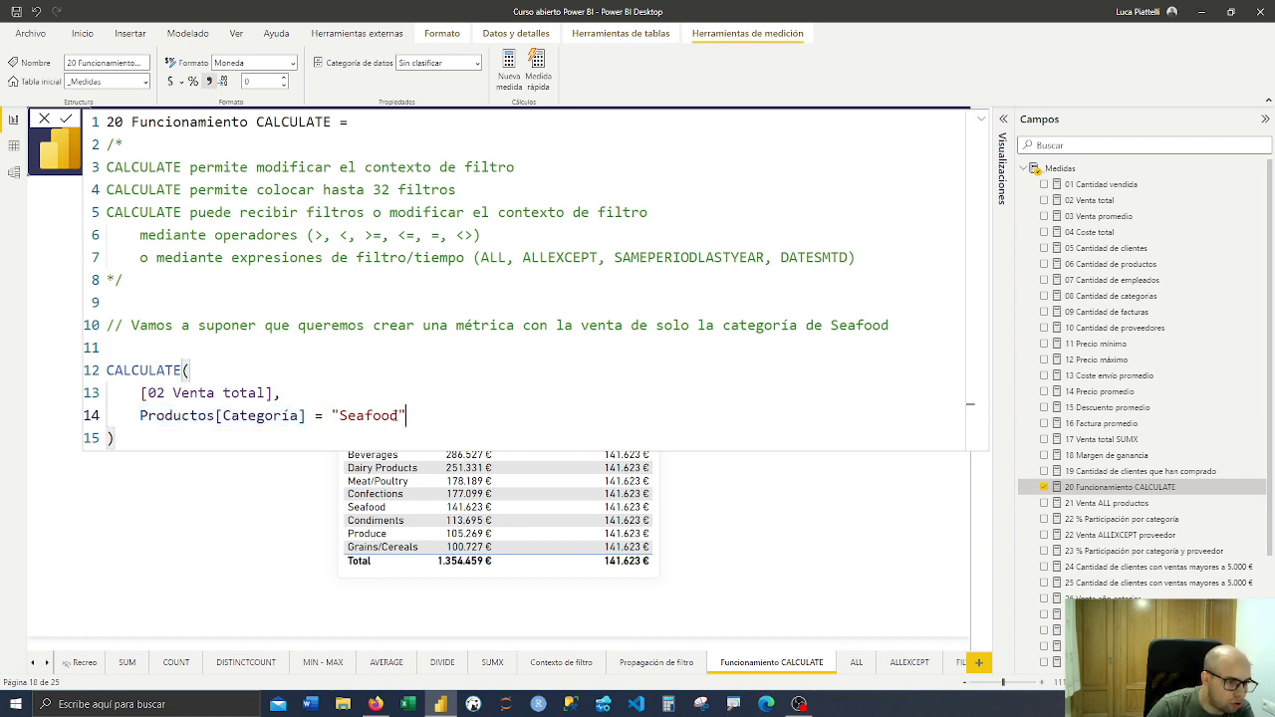
pyautogui.moveTo(407, 416); pyautogui.dragTo(140, 415)
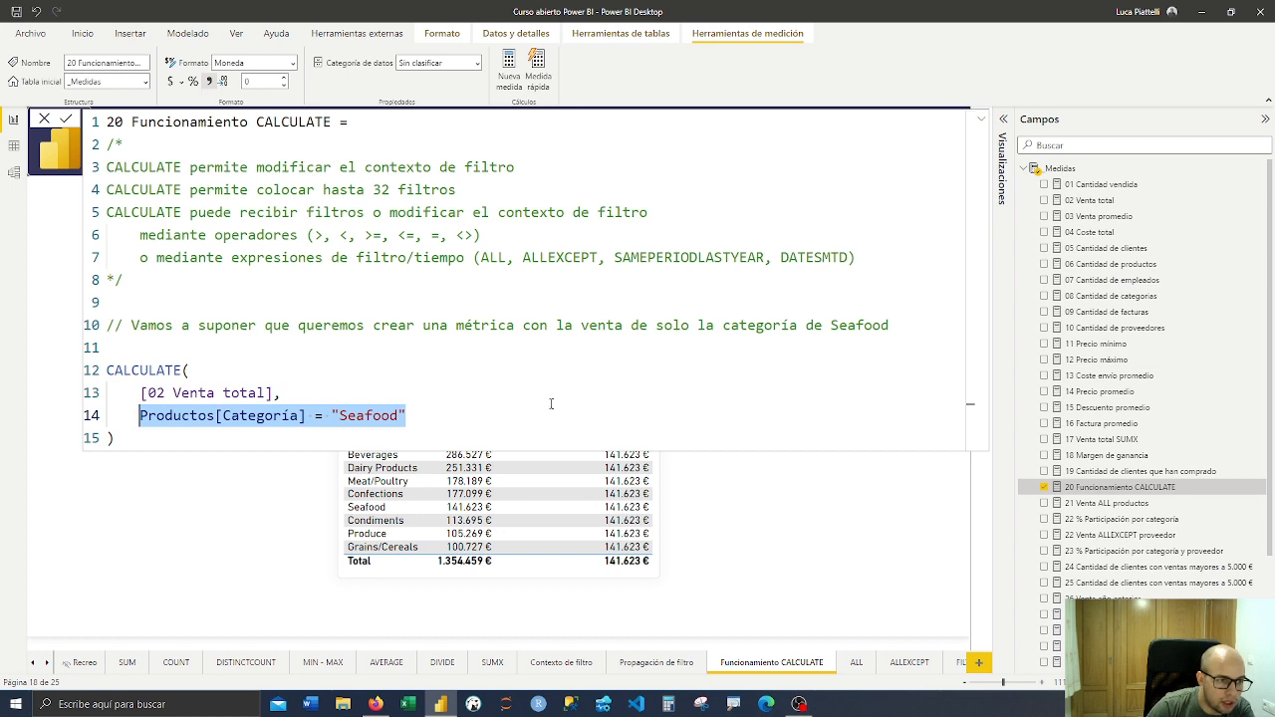
pyautogui.click(551, 403)
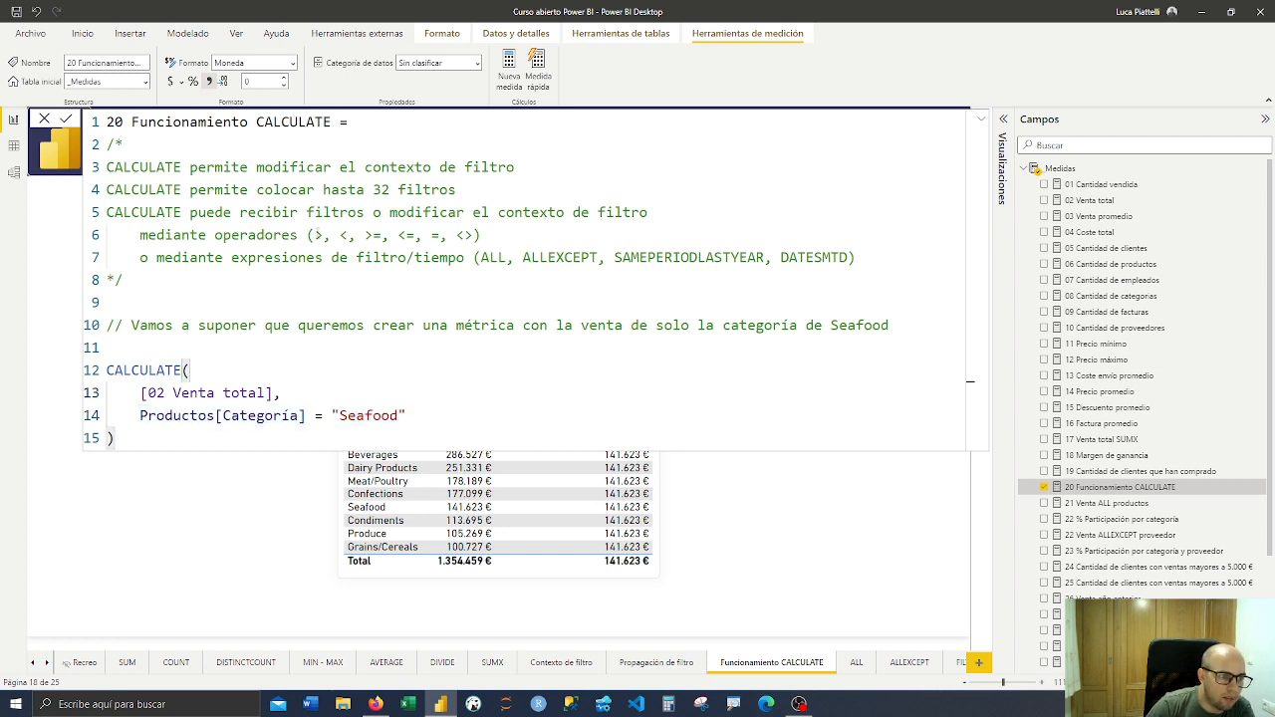
# Examine the comparison operators (>, <, >=, <=, =, <>) listed in the 20 Funcionamiento CALCULATE measure's comment
pyautogui.moveTo(311, 235); pyautogui.dragTo(494, 235)
pyautogui.click(503, 235)
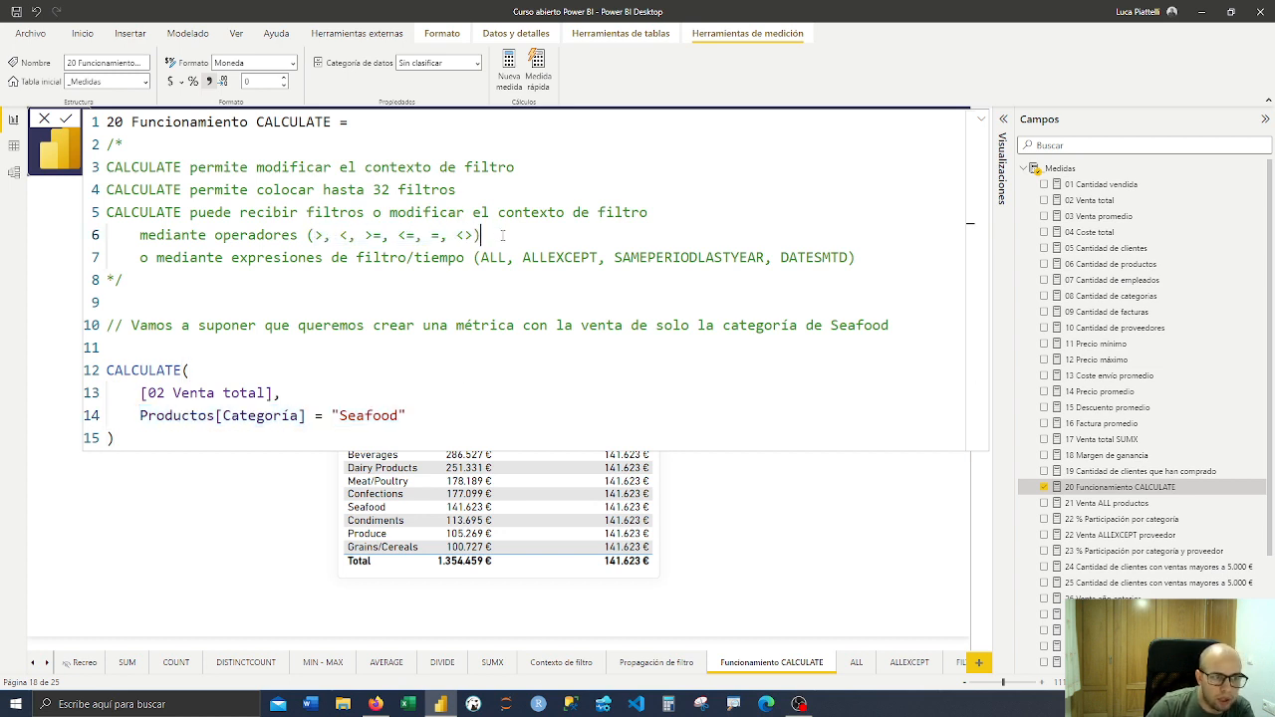
pyautogui.click(317, 236)
pyautogui.hotkey('shift', 'Right')
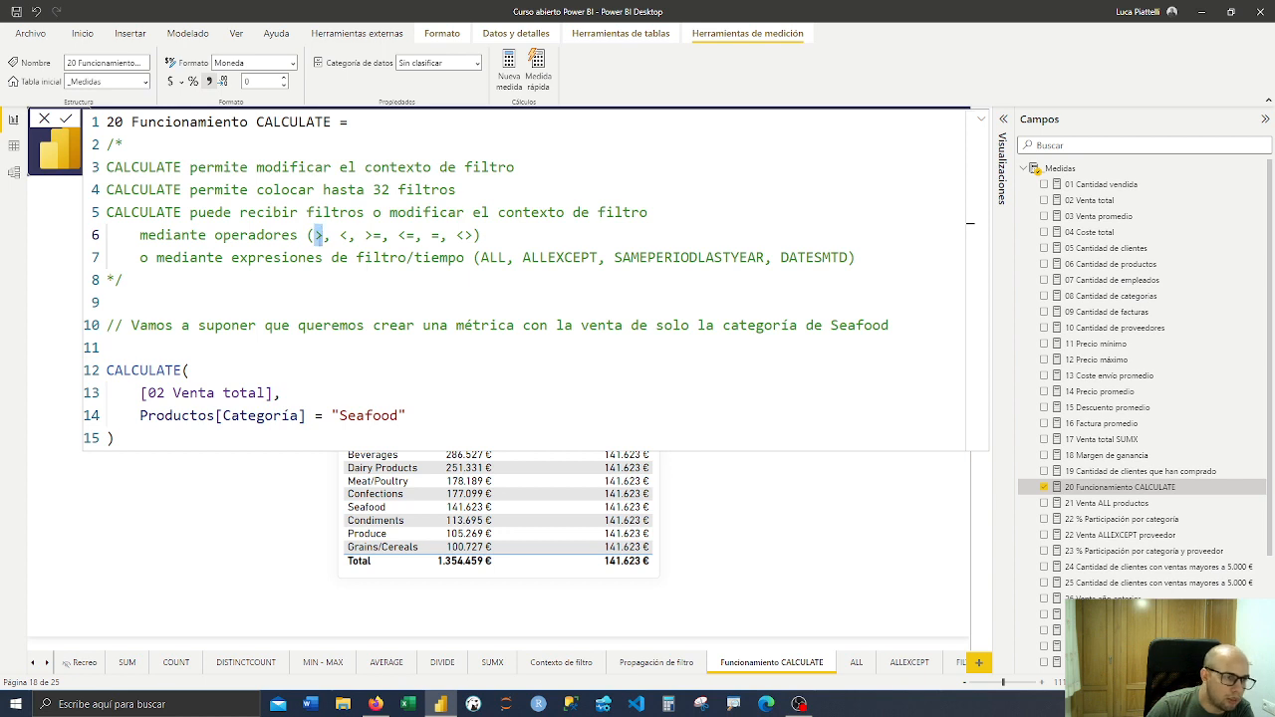
pyautogui.click(340, 235)
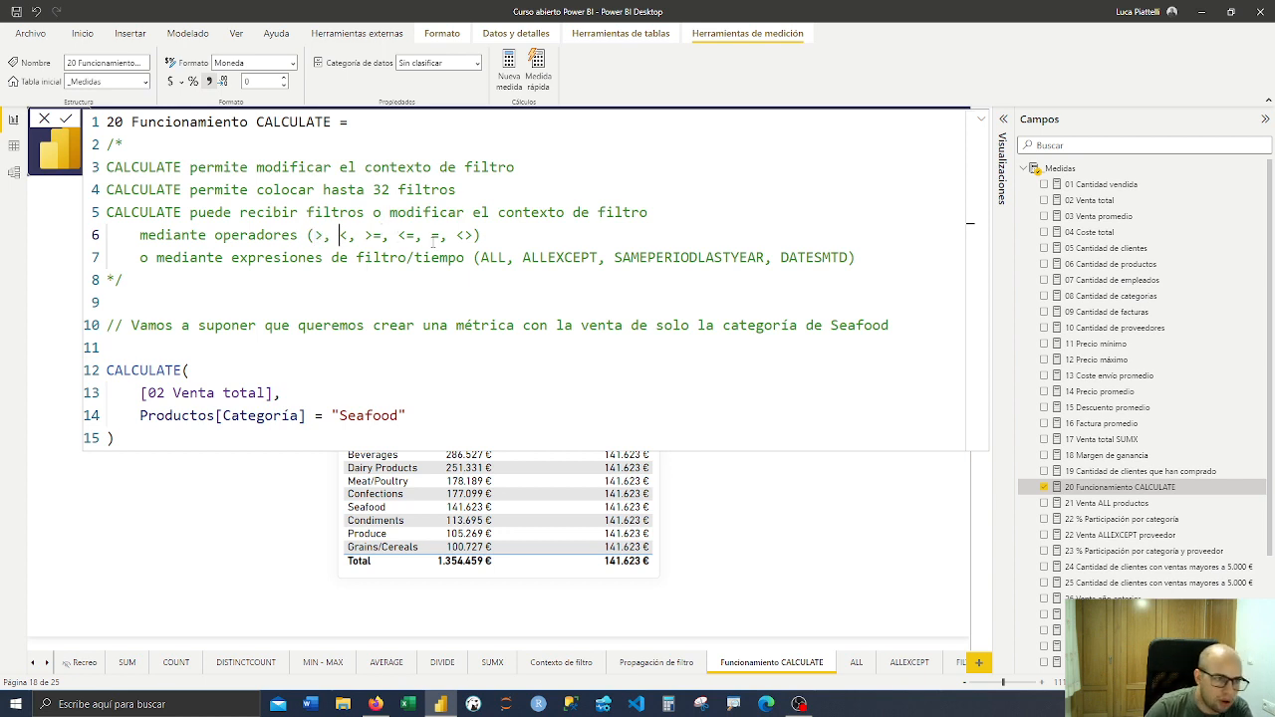
pyautogui.moveTo(456, 236); pyautogui.dragTo(475, 235)
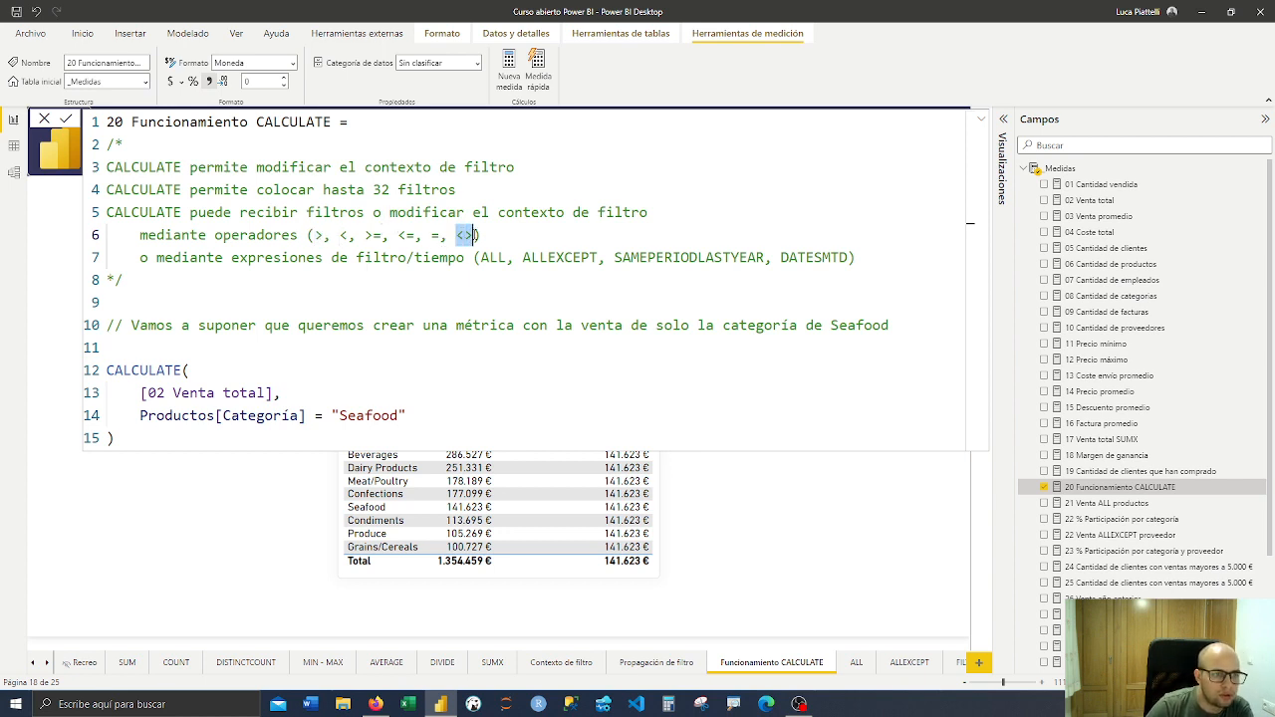
# Change the measure's category filter to Productos[Categoría] <> "Seafood", apply it and leave the formula editor to view the report
pyautogui.click(332, 413)
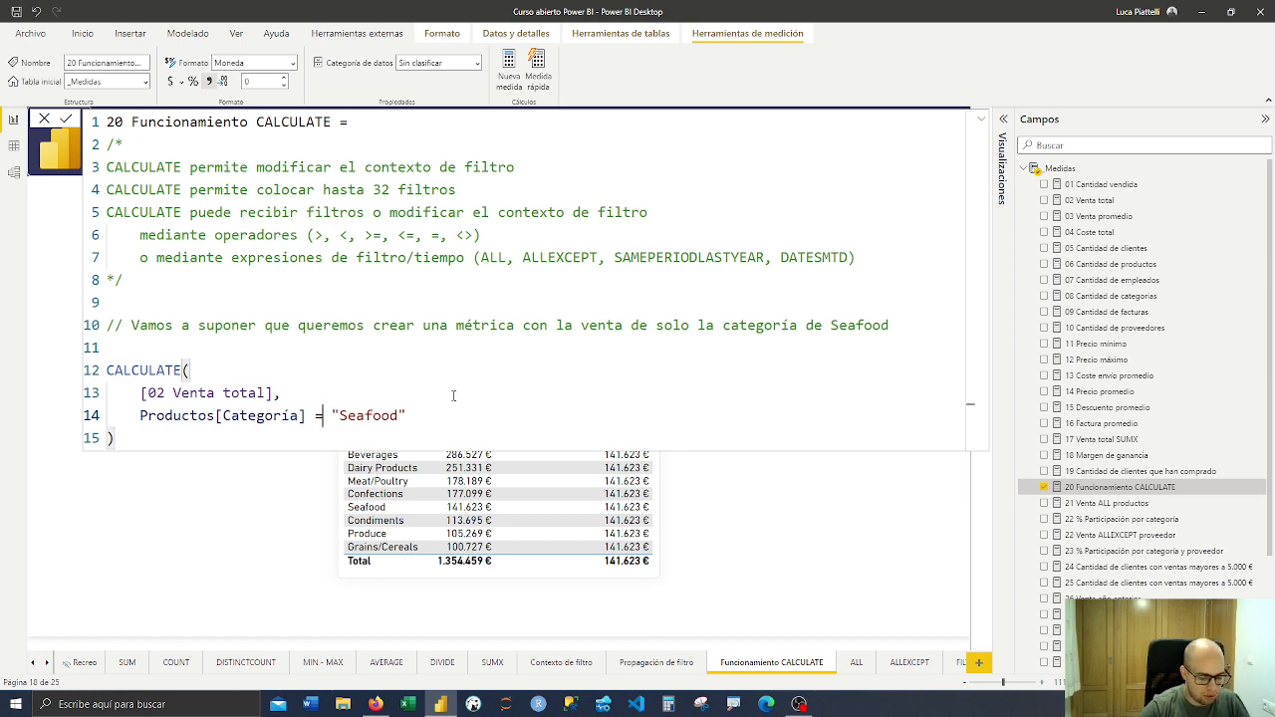
pyautogui.press('BackSpace')
pyautogui.write('<')
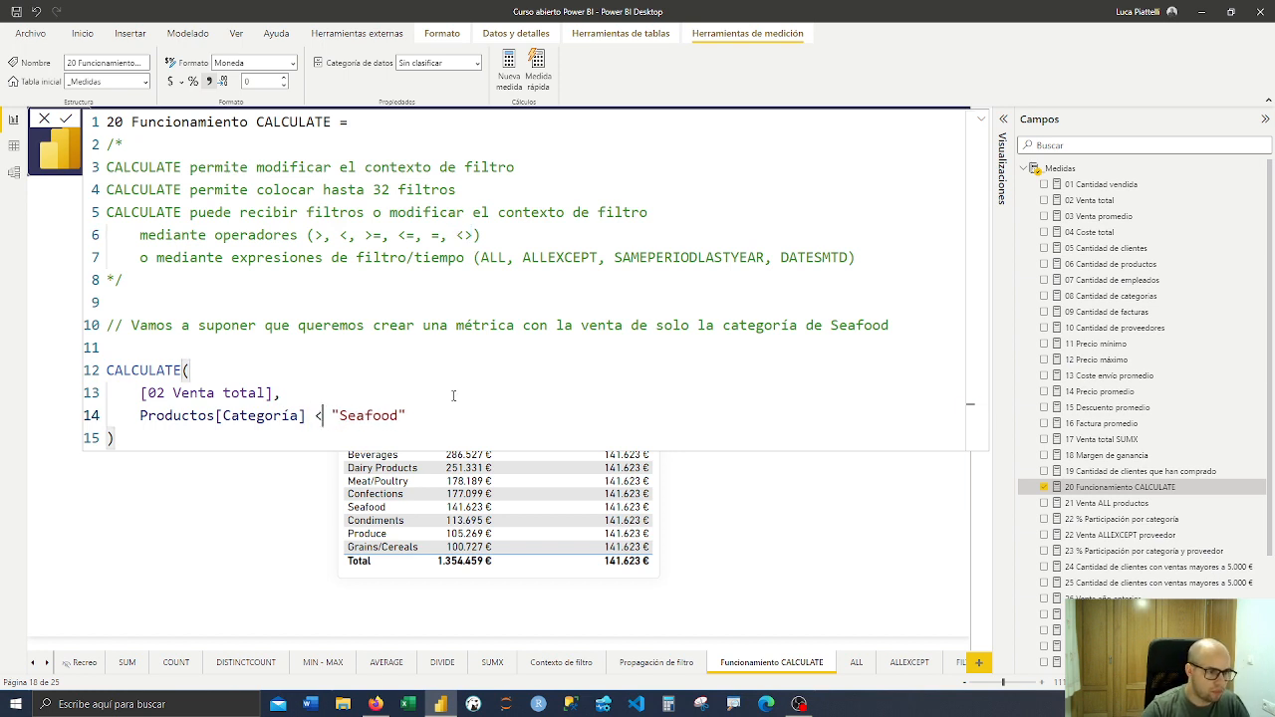
pyautogui.write('>')
pyautogui.press('Return')
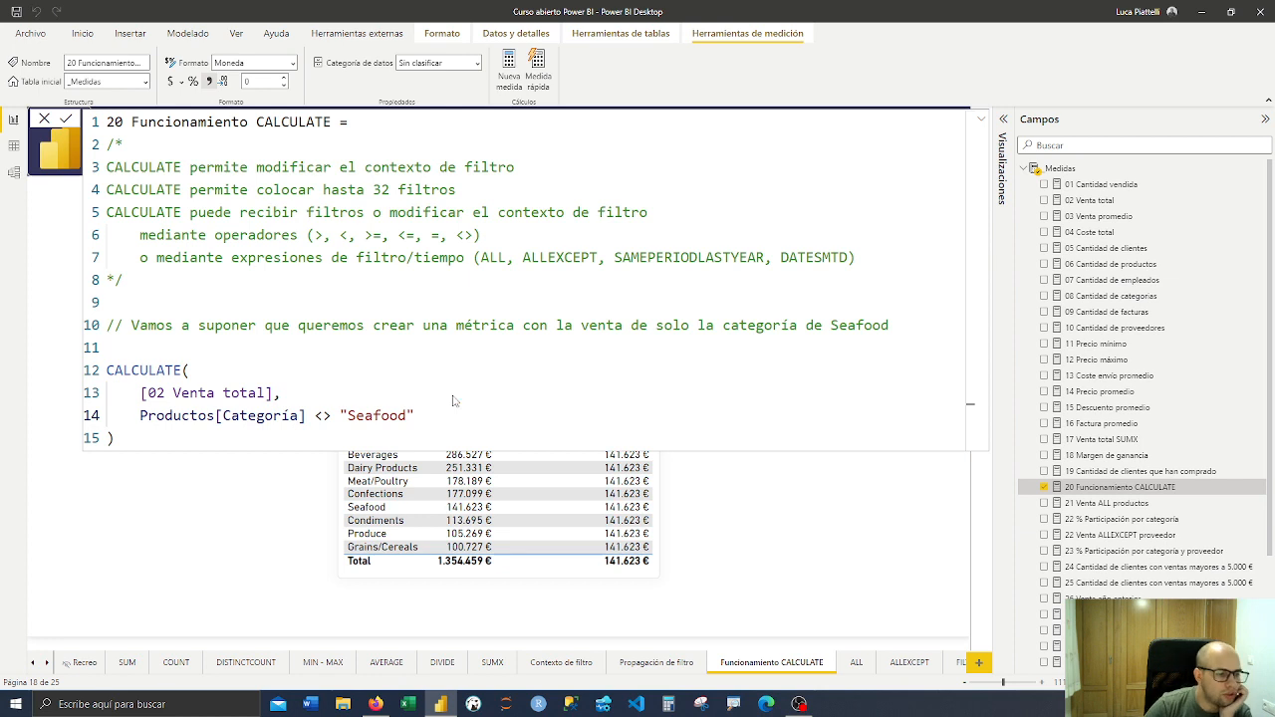
pyautogui.click(43, 119)
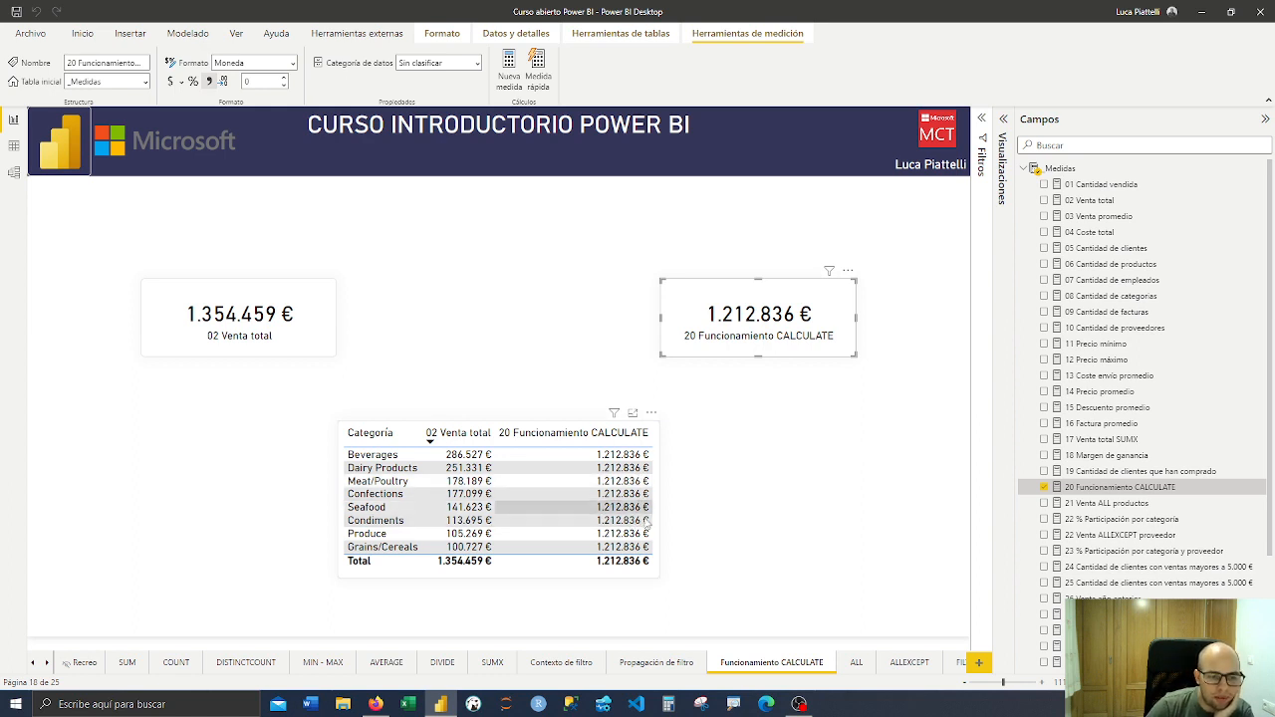
# Restore the = operator in the 20 Funcionamiento CALCULATE category filter, apply the formula and collapse the editor
pyautogui.click(1156, 488)
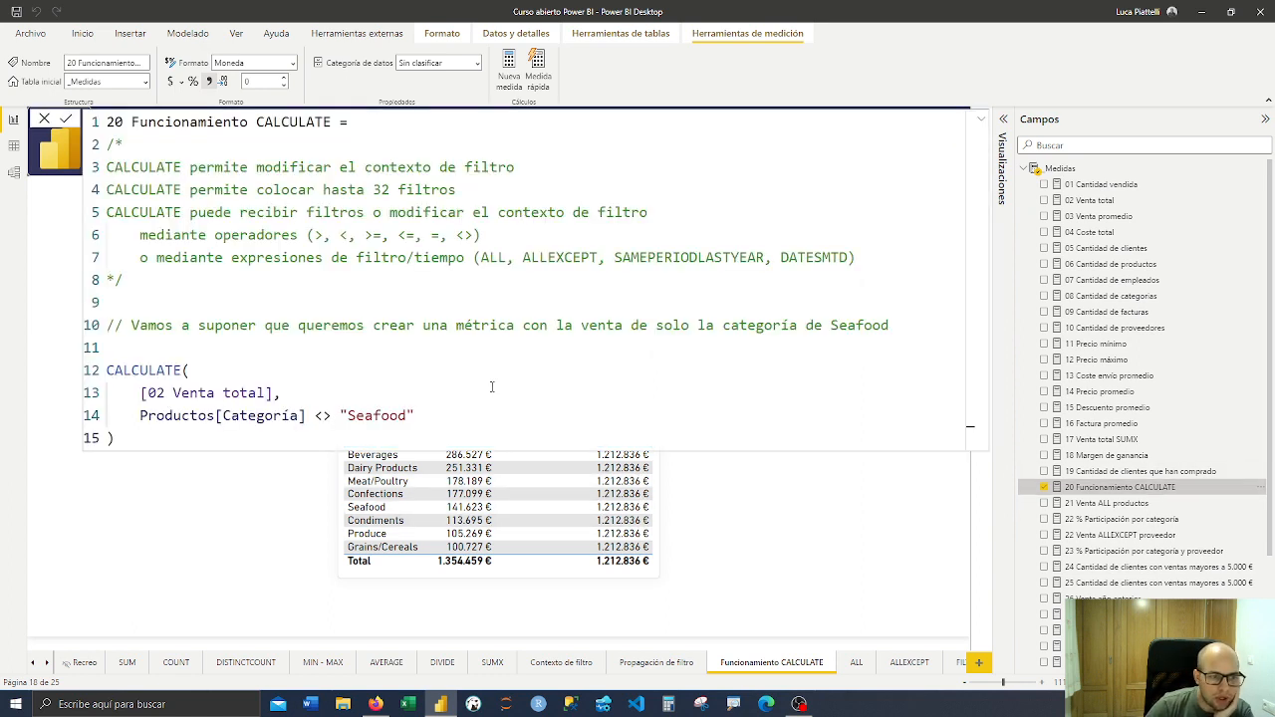
pyautogui.click(329, 416)
pyautogui.press('BackSpace')
pyautogui.press('BackSpace')
pyautogui.write('=')
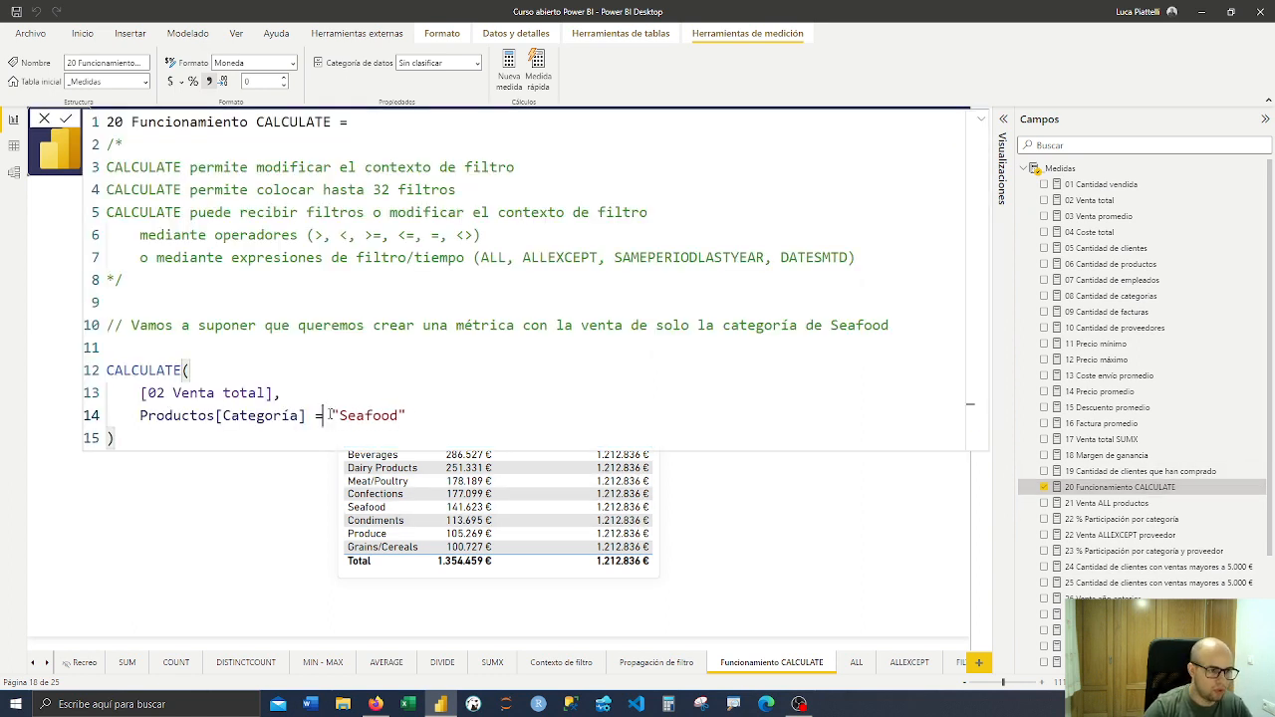
pyautogui.press('Return')
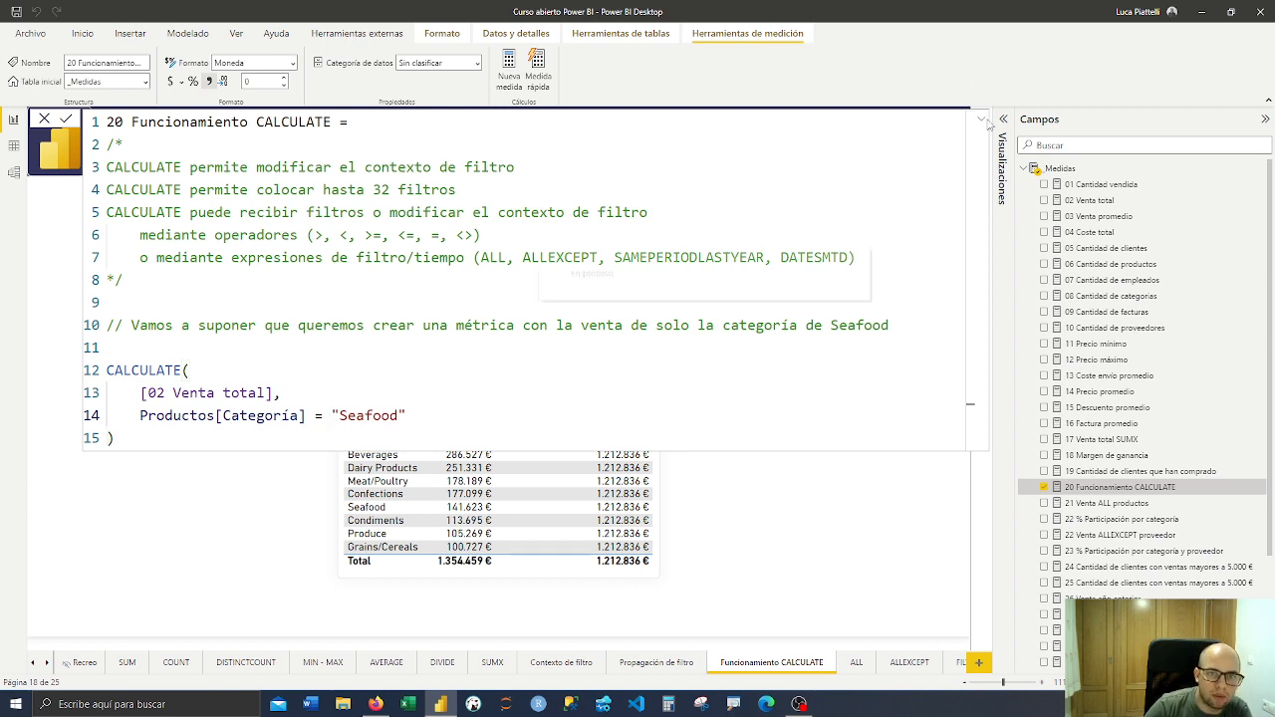
pyautogui.click(982, 119)
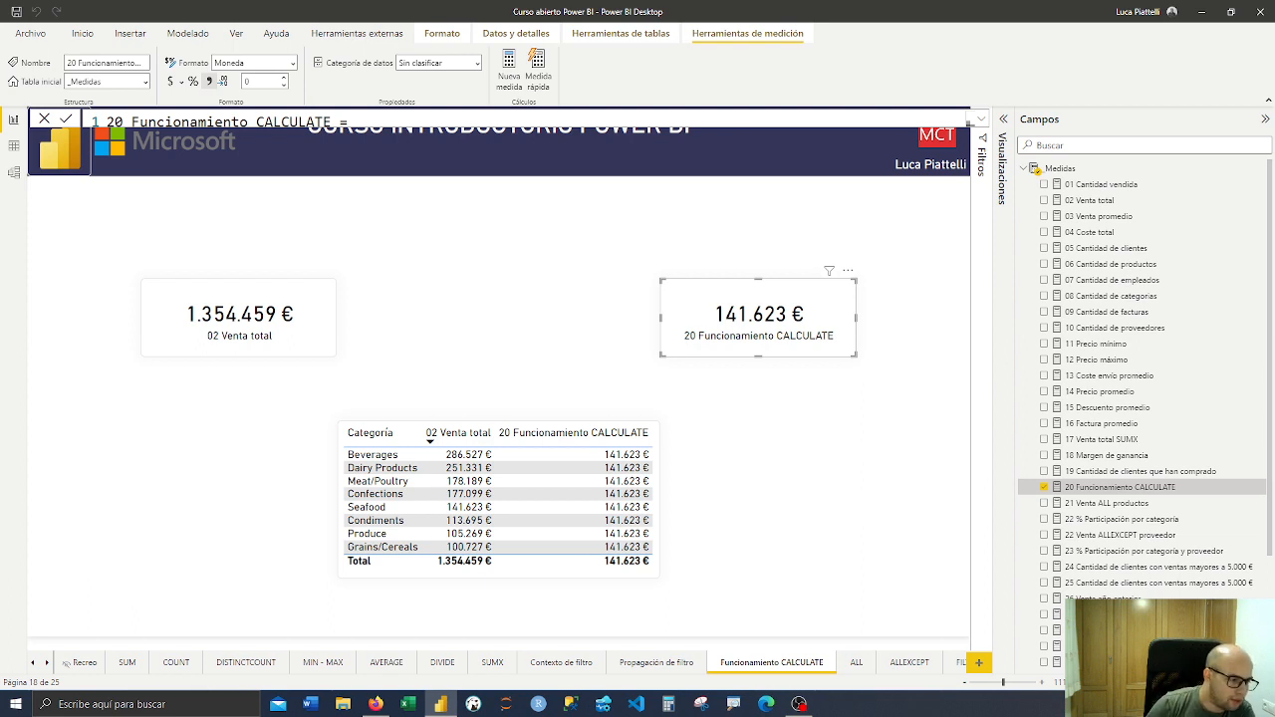
# Go to the ALL report page and open the full formula of the 21 Venta ALL productos measure
pyautogui.click(46, 662)
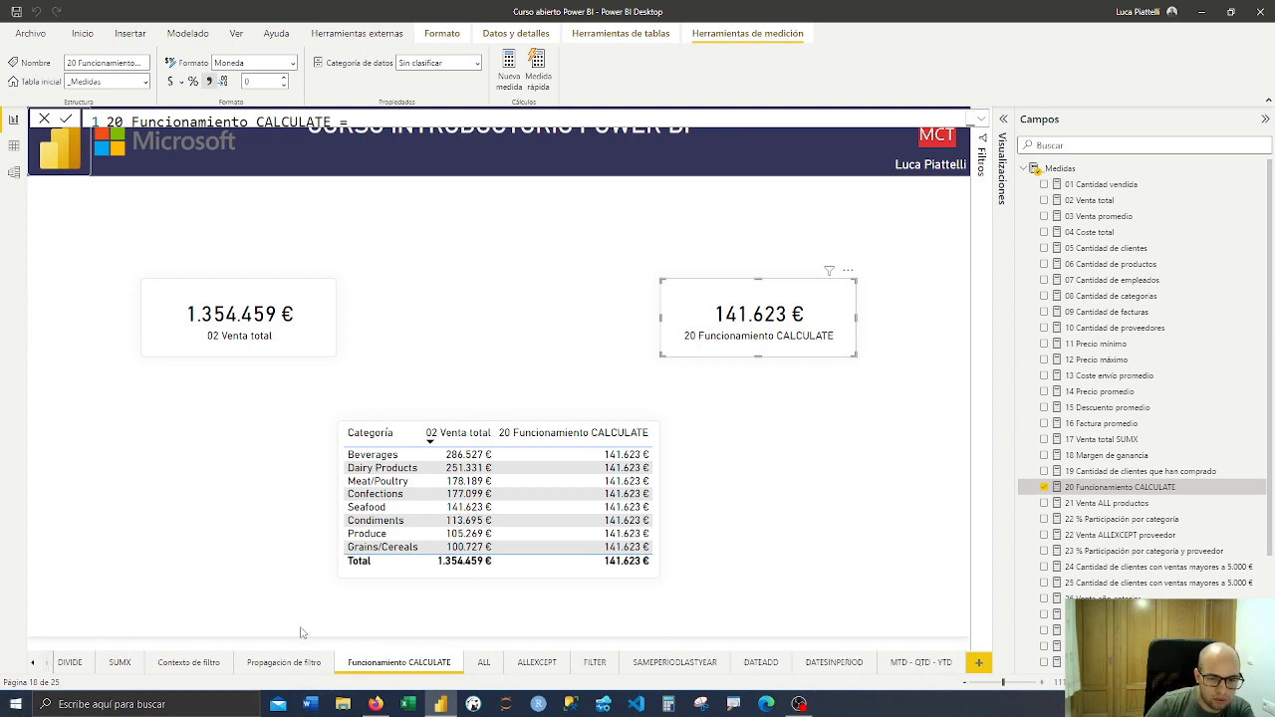
pyautogui.click(483, 664)
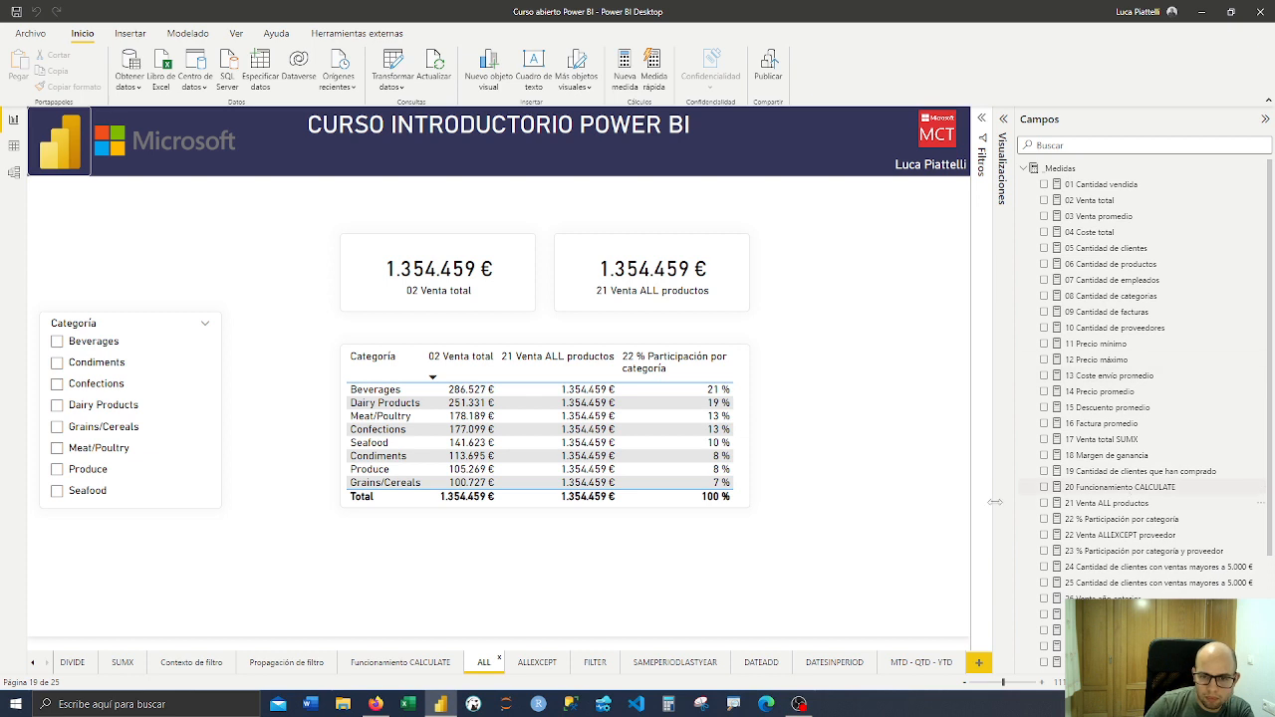
pyautogui.click(697, 297)
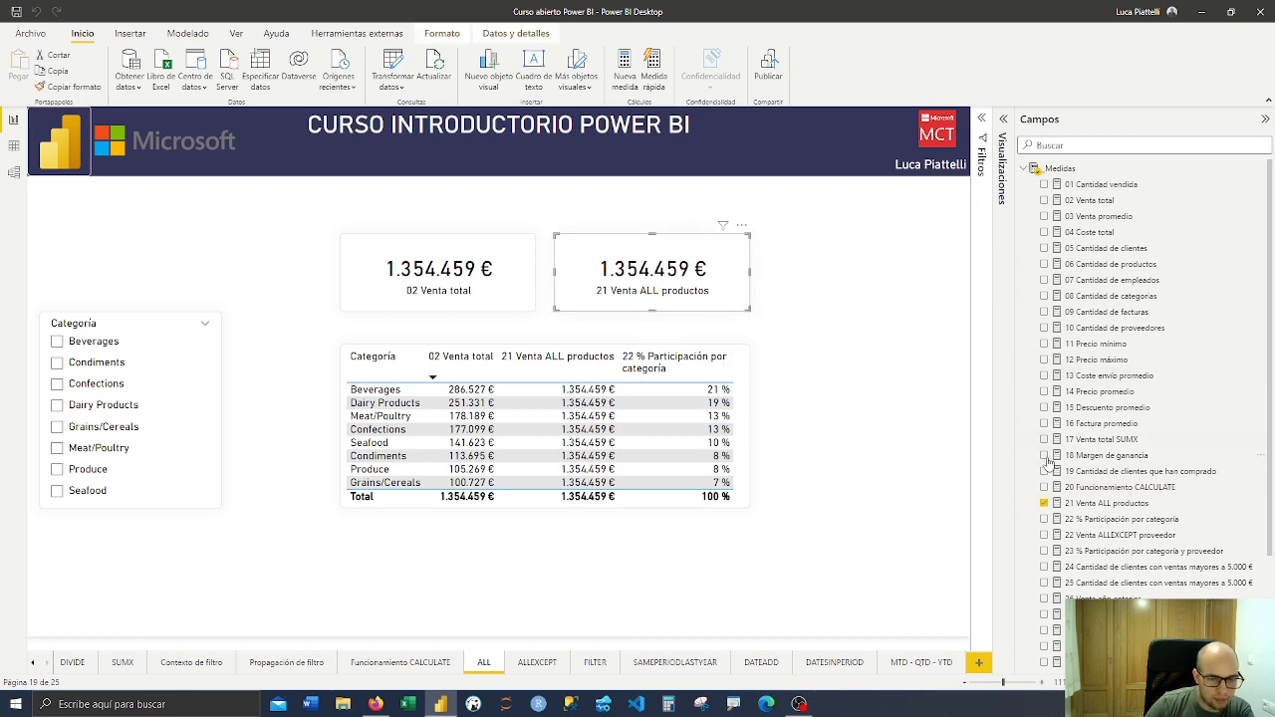
pyautogui.click(1081, 506)
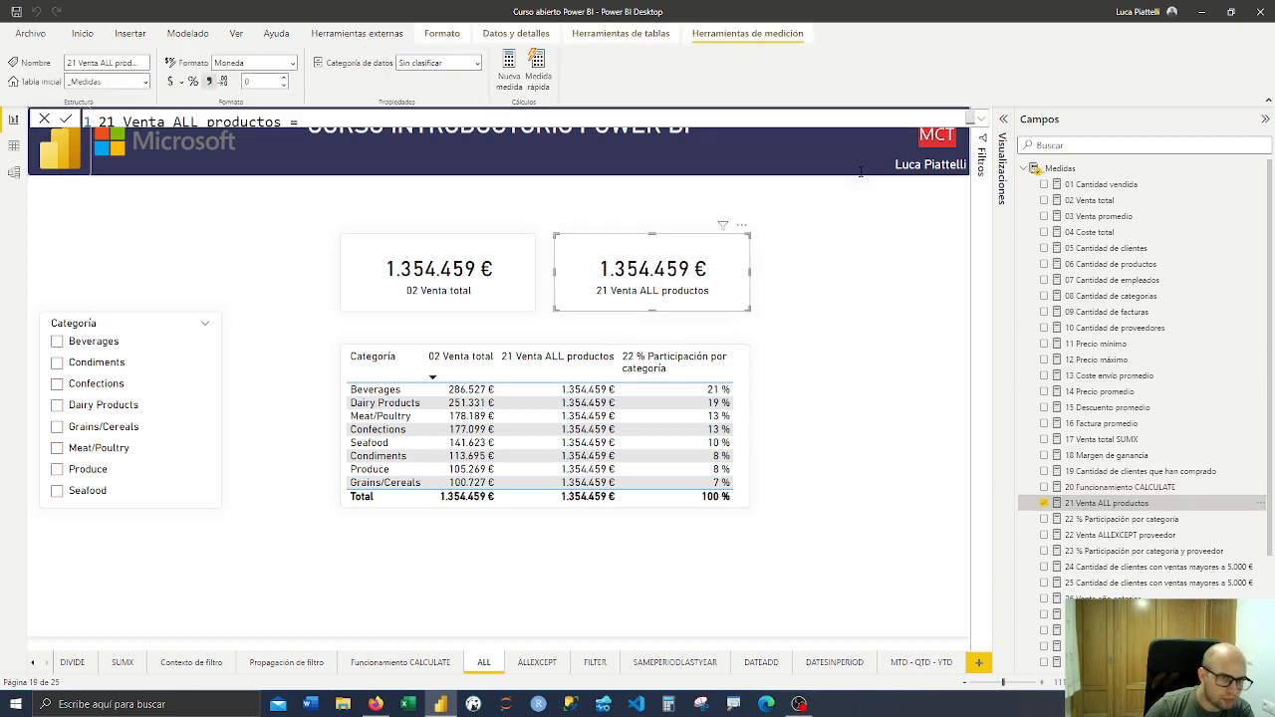
pyautogui.click(981, 118)
# Clear the argument of the ALL function to check its syntax help, and re-enter it as ALL(Productos)
pyautogui.click(277, 190)
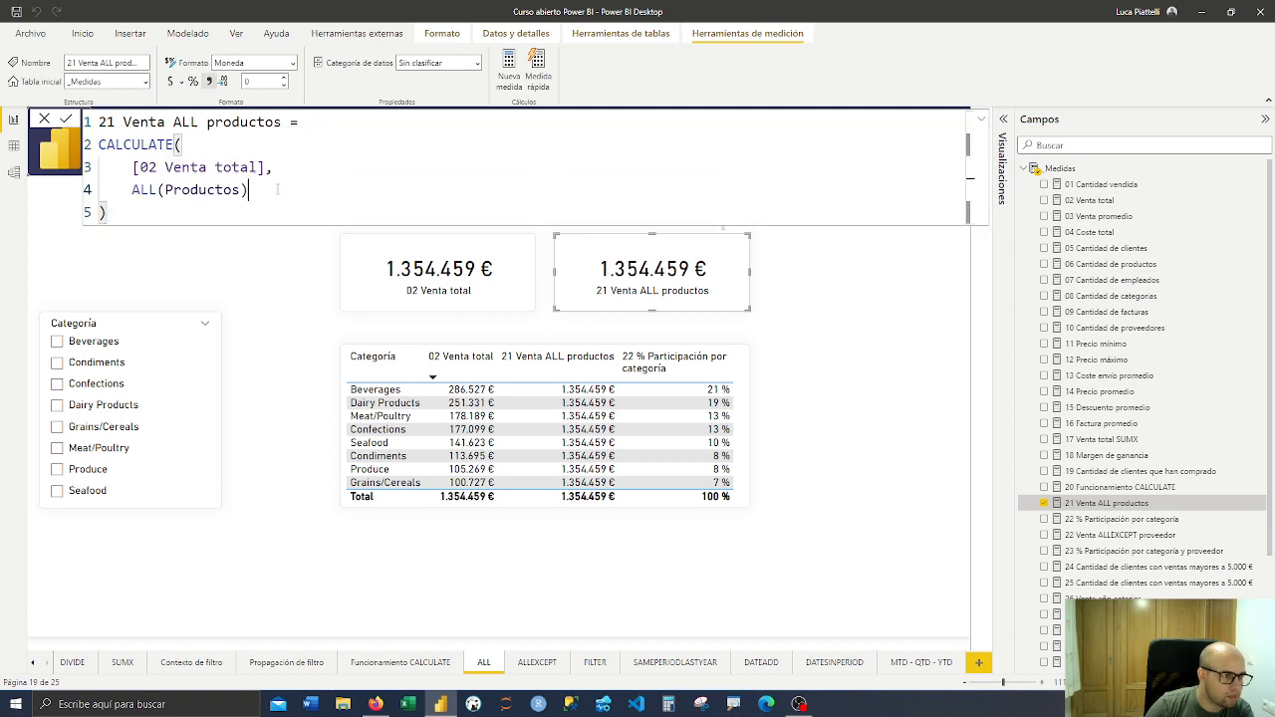
pyautogui.press('BackSpace')
pyautogui.press('BackSpace')
pyautogui.press('BackSpace')
pyautogui.press('BackSpace')
pyautogui.press('BackSpace')
pyautogui.press('BackSpace')
pyautogui.press('BackSpace')
pyautogui.press('BackSpace')
pyautogui.press('BackSpace')
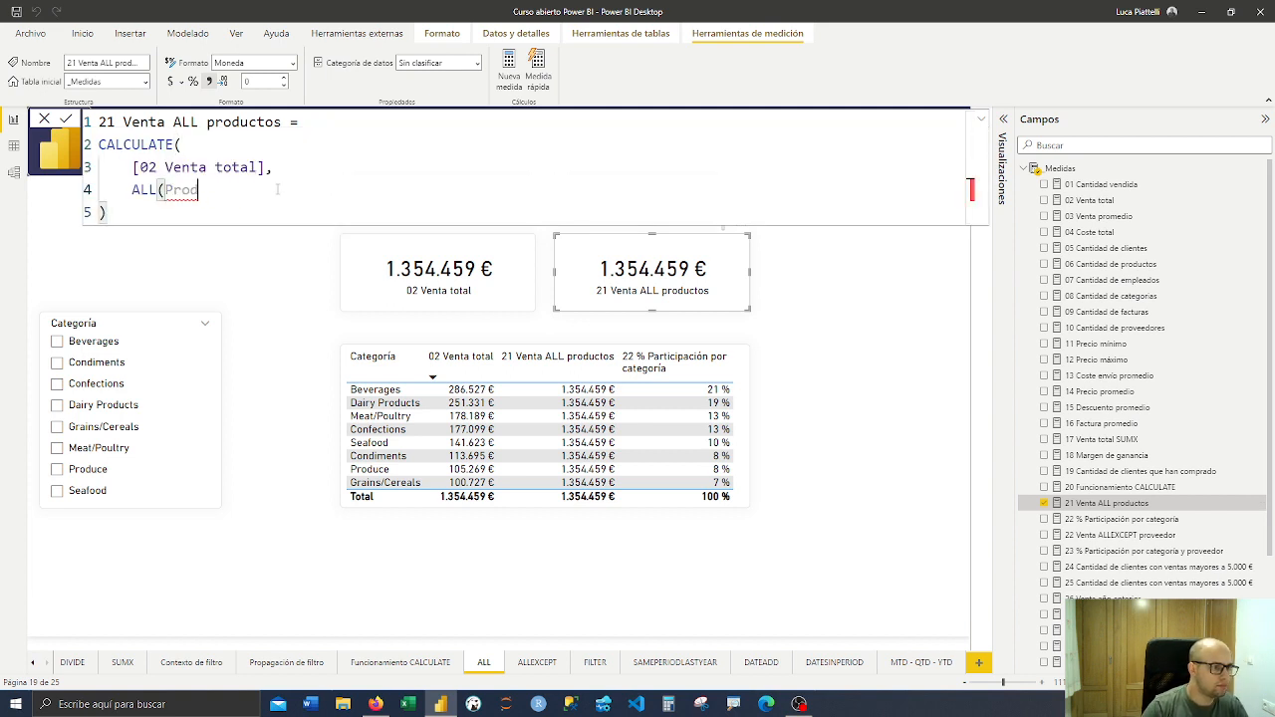
pyautogui.press('BackSpace')
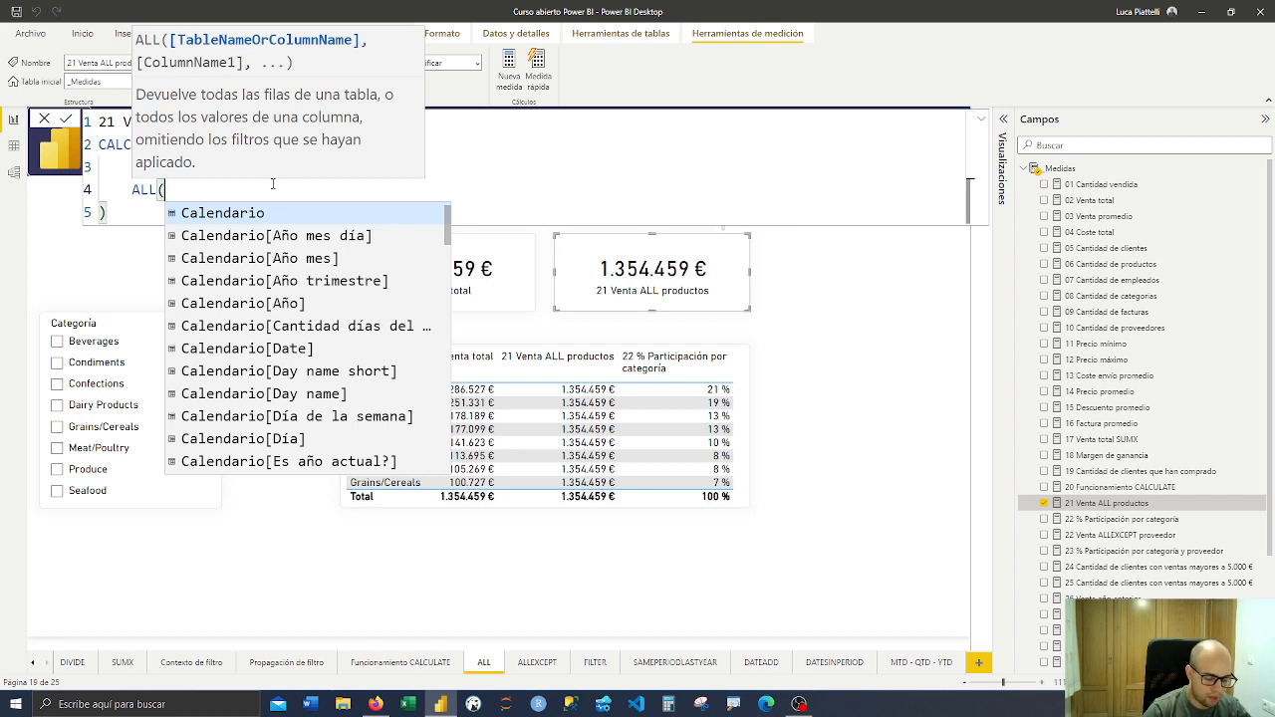
pyautogui.write('Productos')
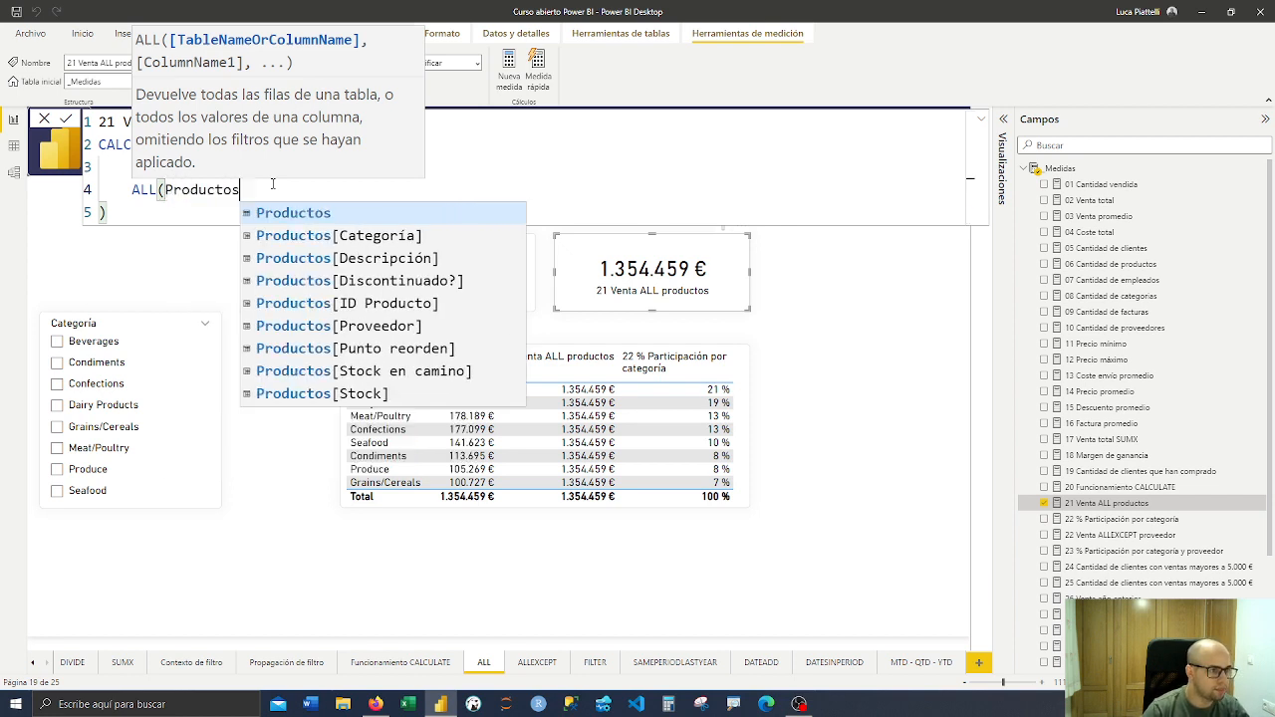
pyautogui.write(')')
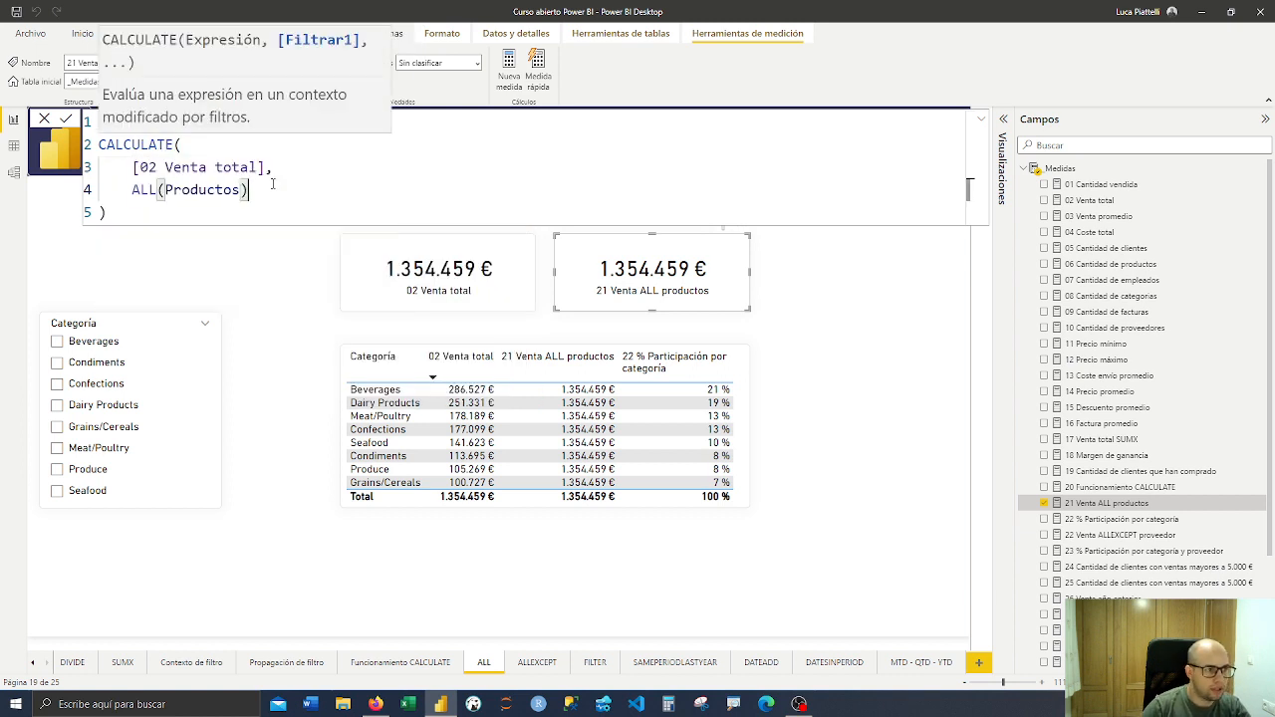
pyautogui.click(248, 218)
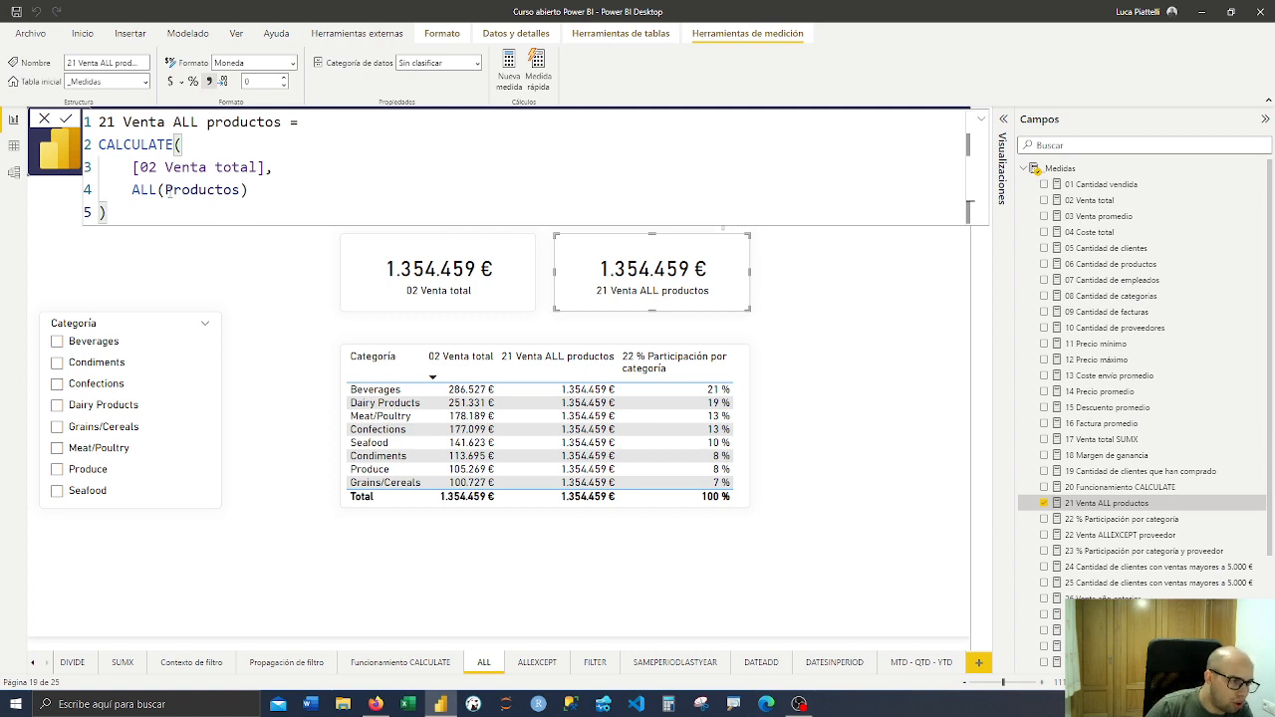
# Examine the ALL function and its Productos table argument in the measure, and collapse the formula editor
pyautogui.moveTo(164, 190); pyautogui.dragTo(241, 191)
pyautogui.click(133, 190)
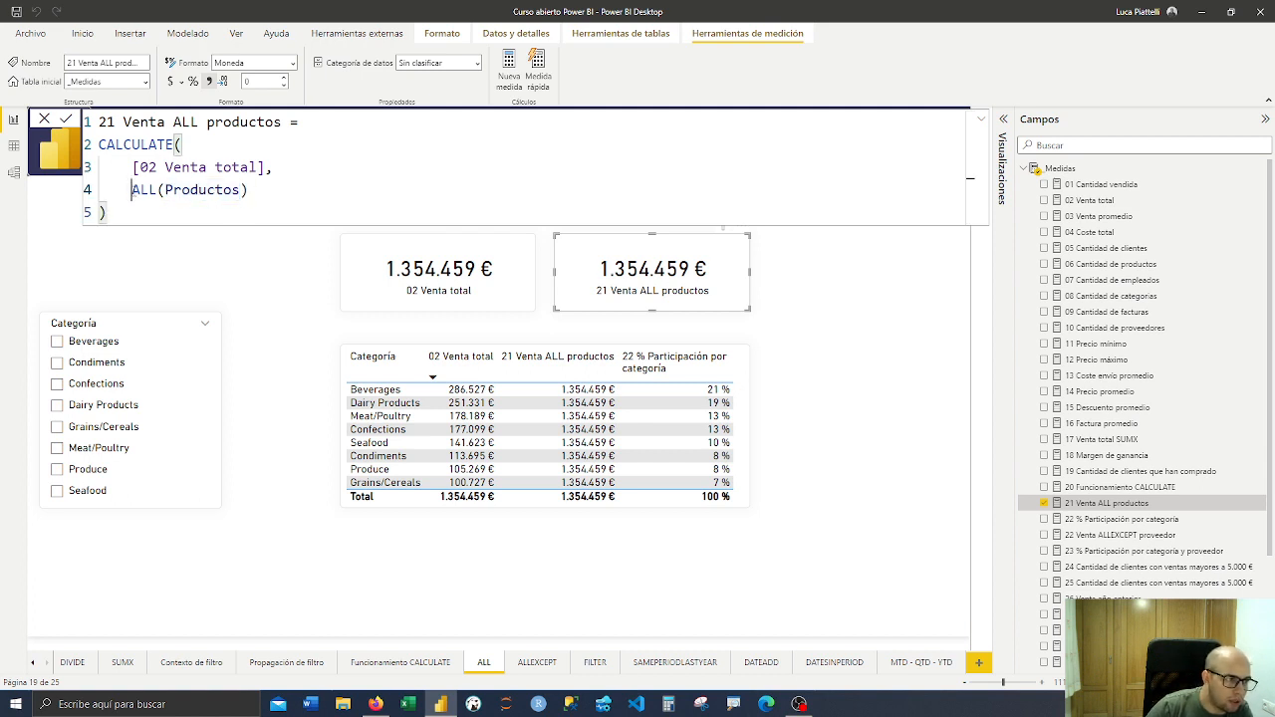
pyautogui.moveTo(133, 190); pyautogui.dragTo(158, 190)
pyautogui.click(188, 208)
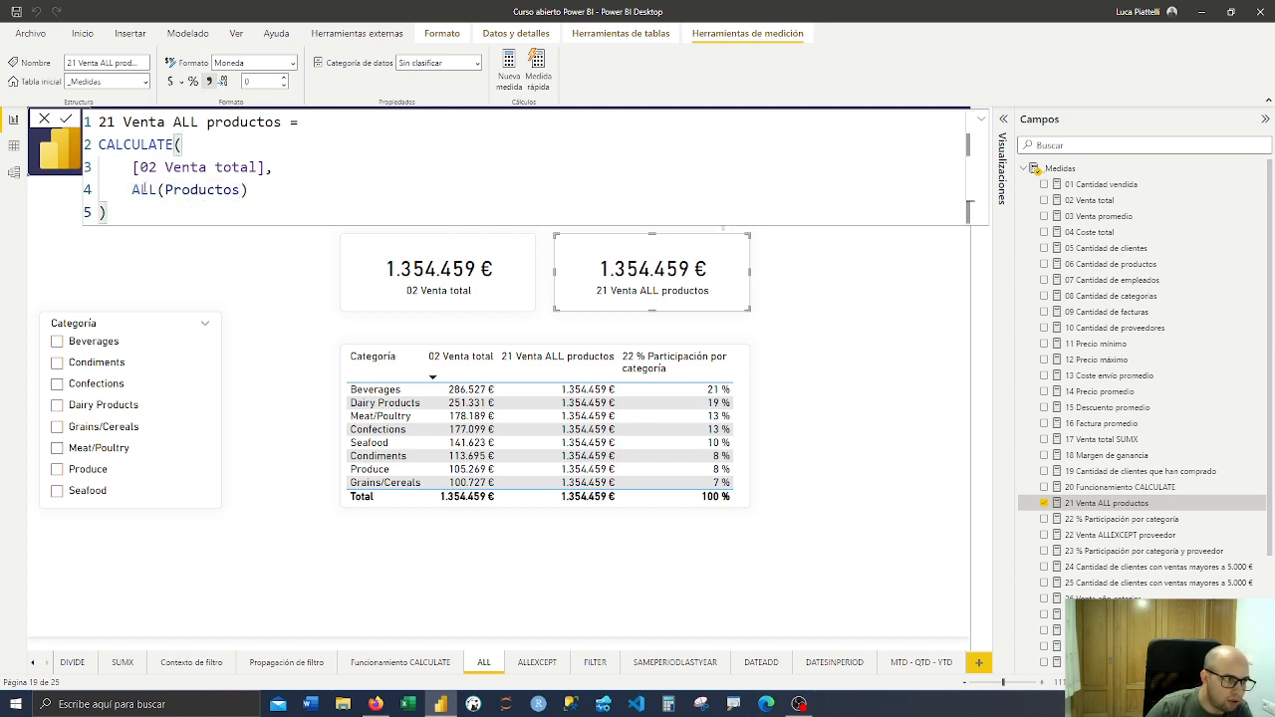
pyautogui.moveTo(173, 190); pyautogui.dragTo(261, 190)
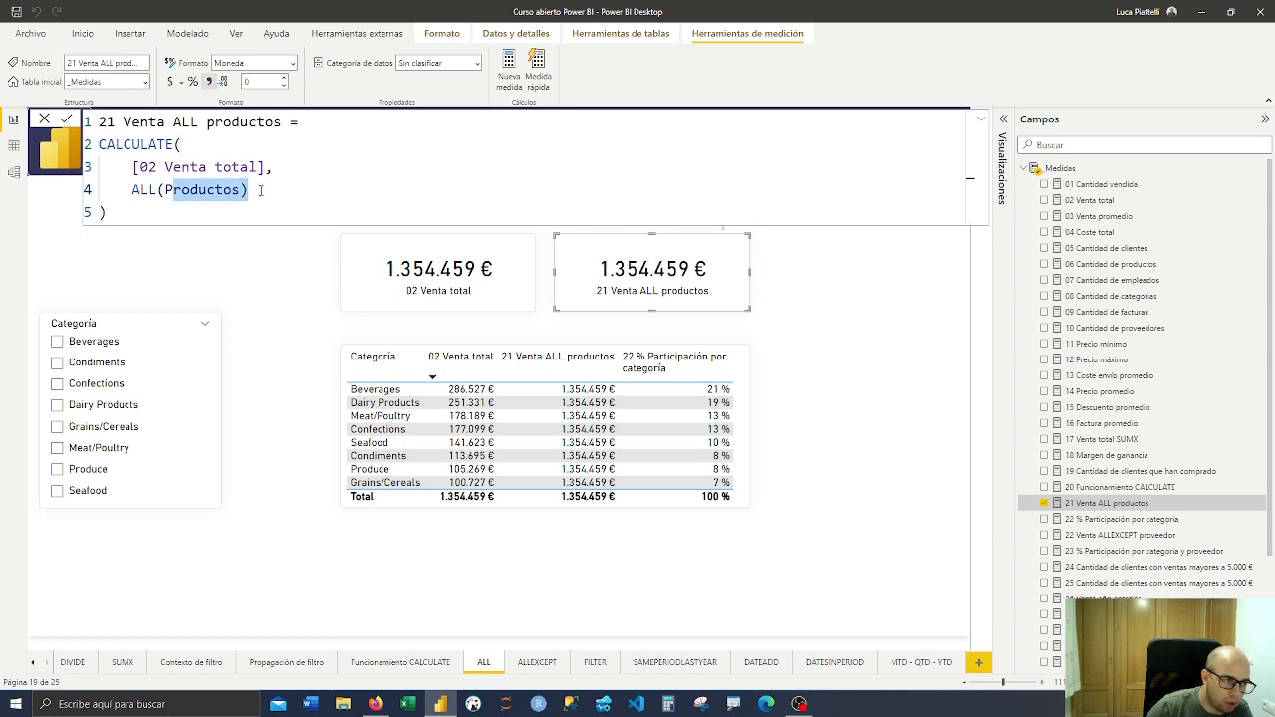
pyautogui.click(251, 189)
pyautogui.click(146, 212)
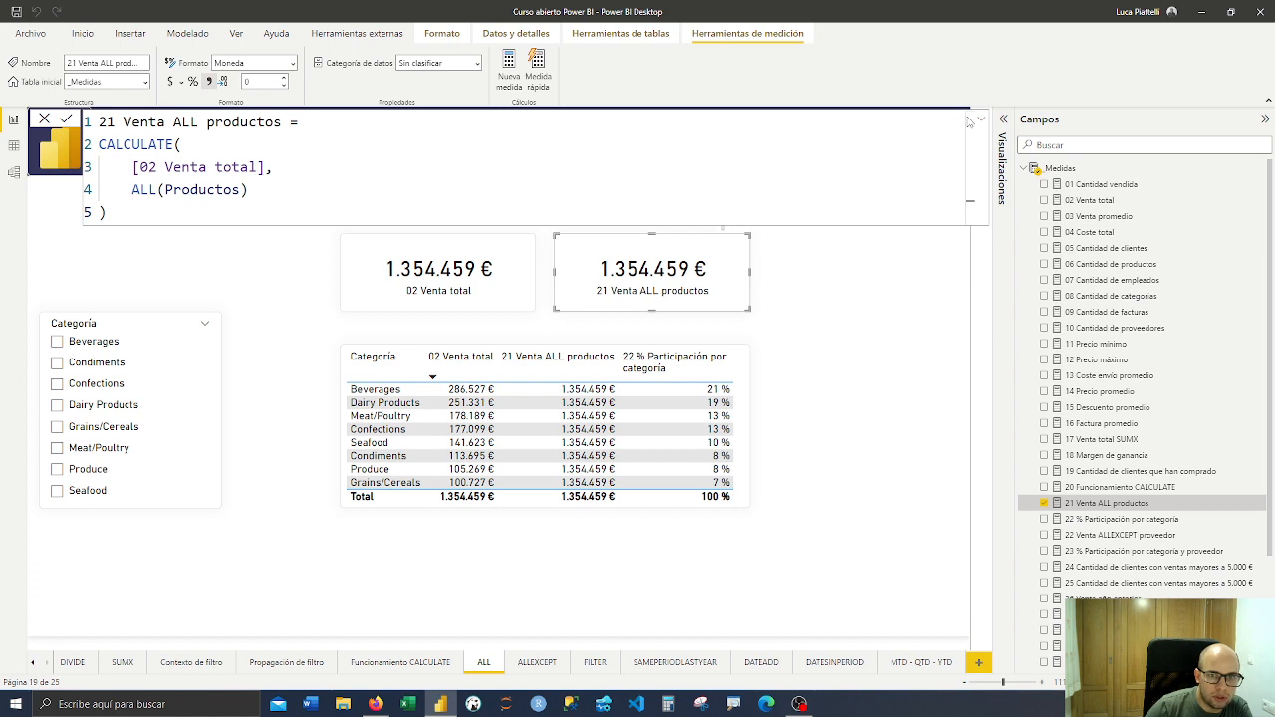
pyautogui.click(982, 119)
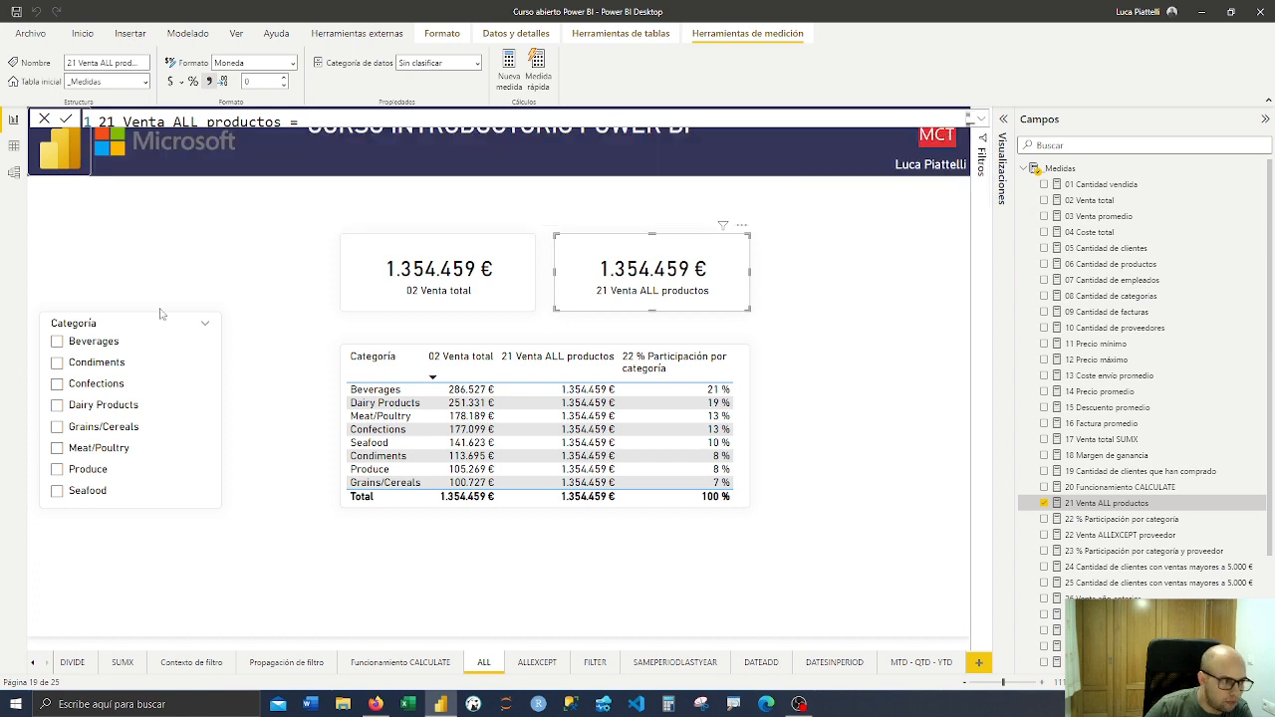
# Compare the 02 Venta total and 21 Venta ALL productos cards with Categoría filtered to Condiments, and clear the filter
pyautogui.click(82, 364)
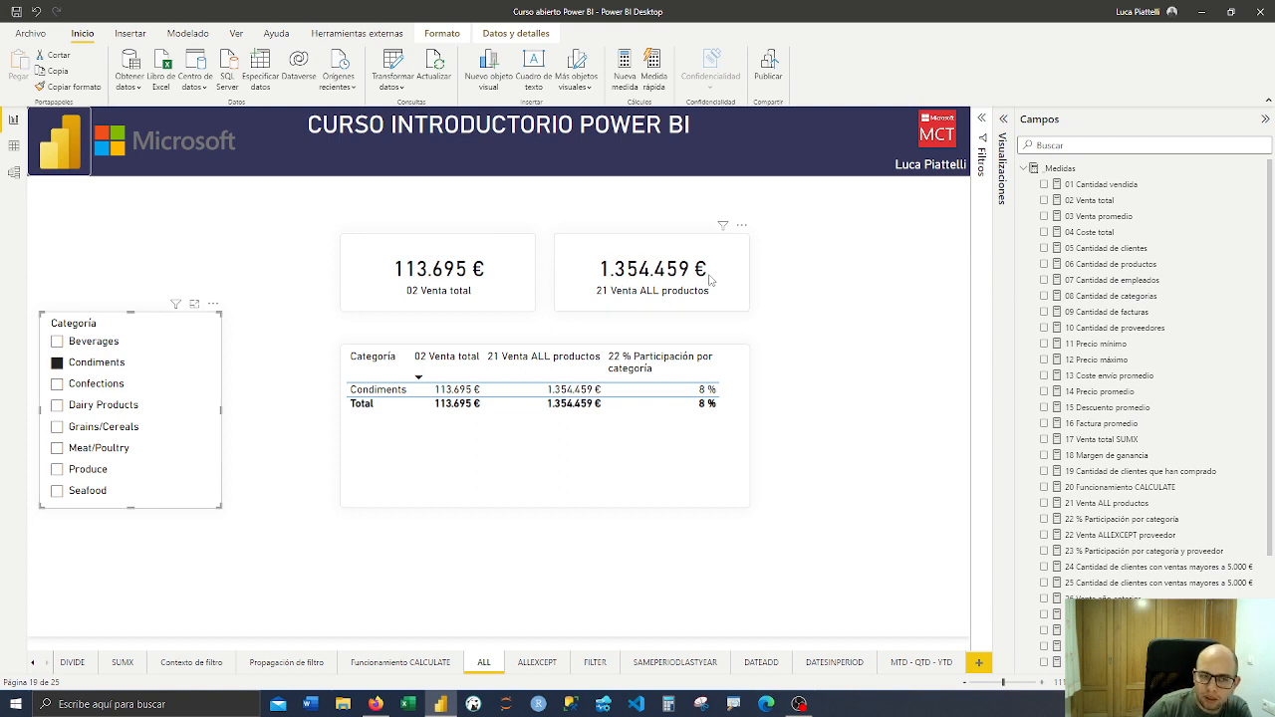
pyautogui.click(474, 277)
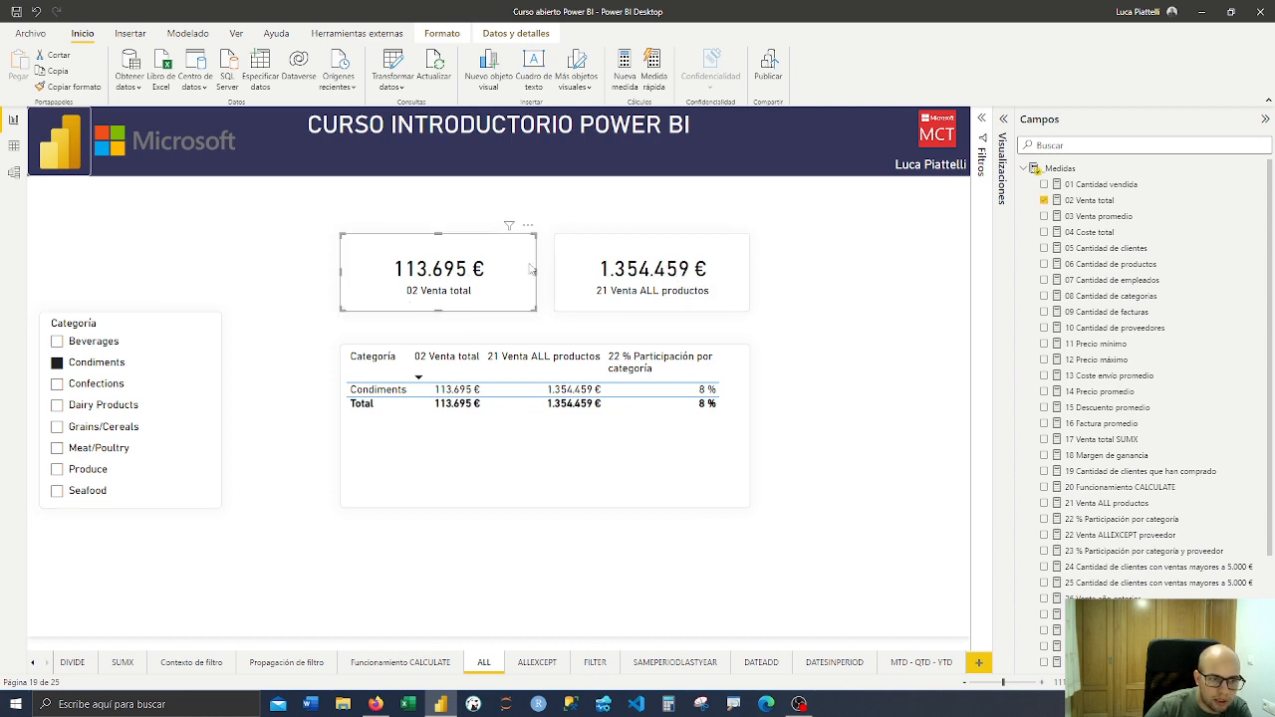
pyautogui.click(481, 203)
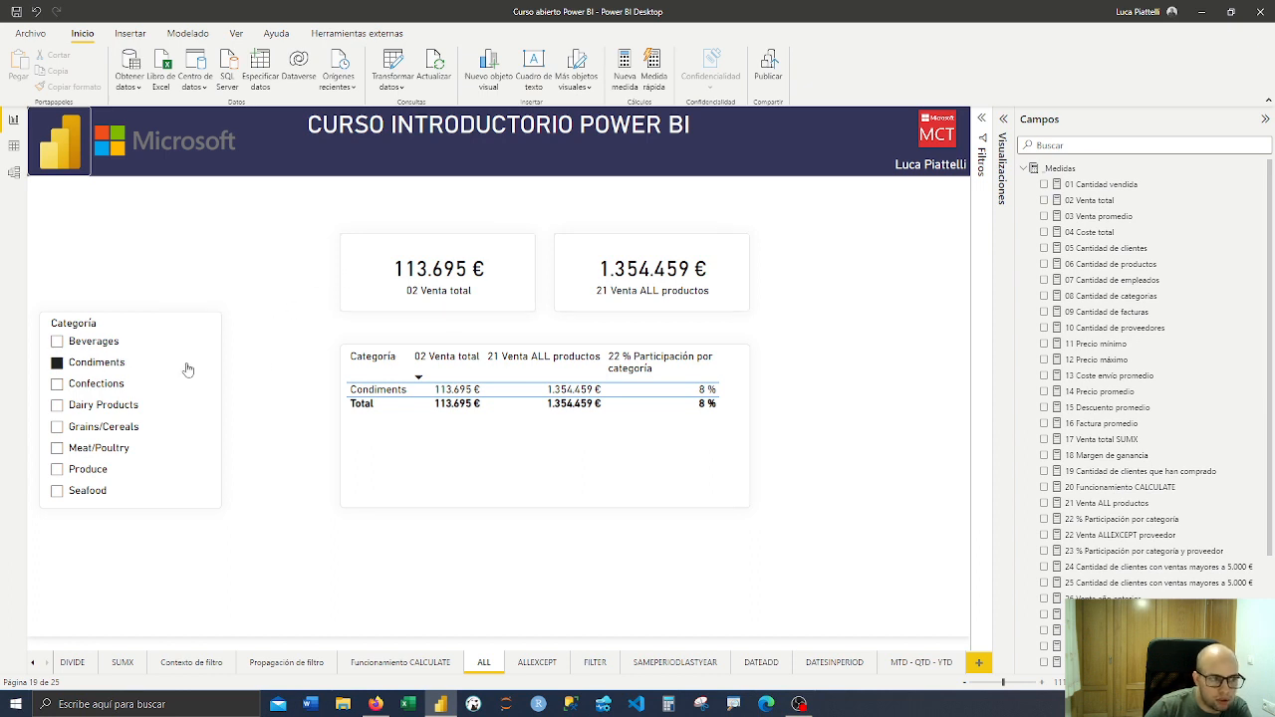
pyautogui.click(130, 364)
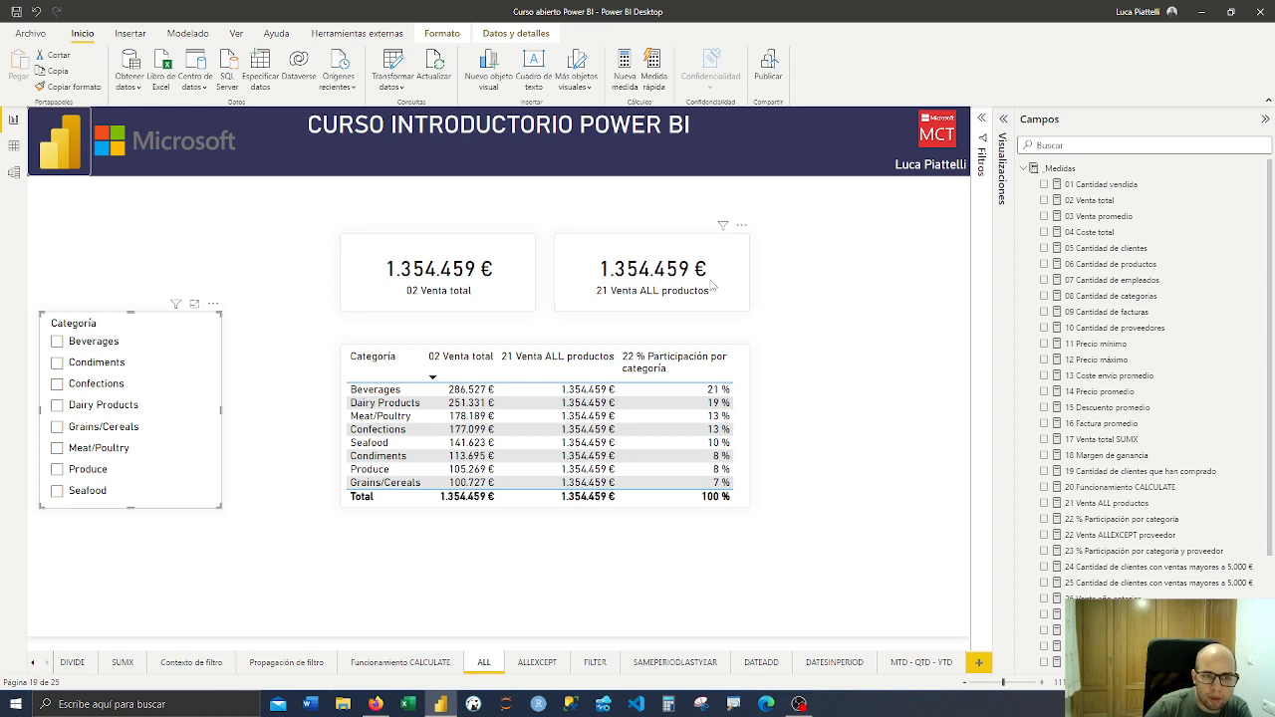
# Show the filters applied to the category table and open the full formula of its 21 Venta ALL productos measure
pyautogui.click(737, 467)
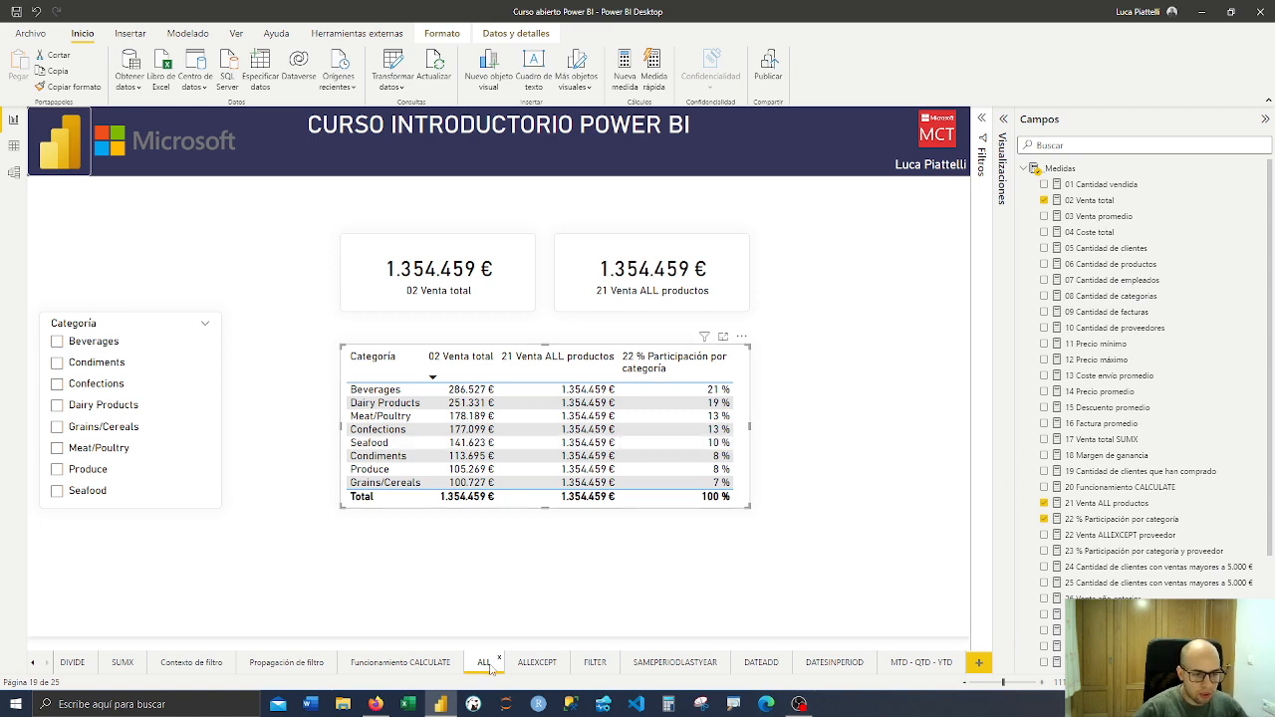
pyautogui.click(983, 149)
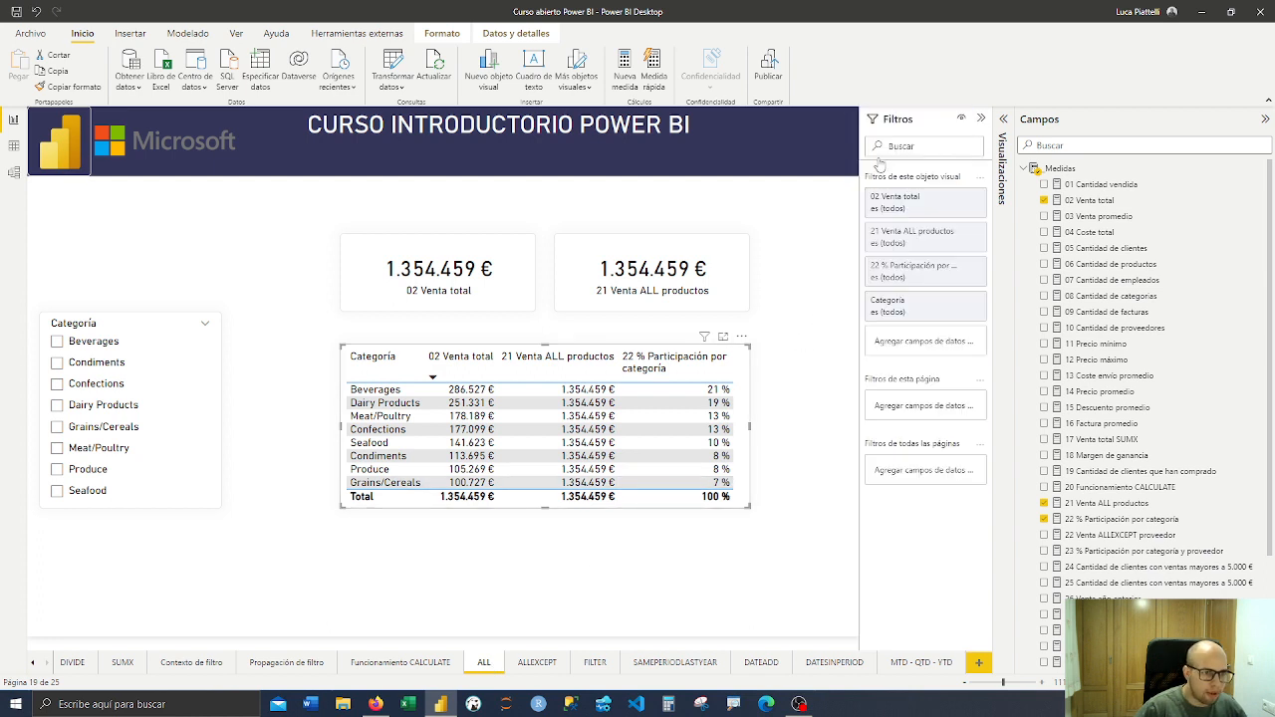
pyautogui.click(1104, 504)
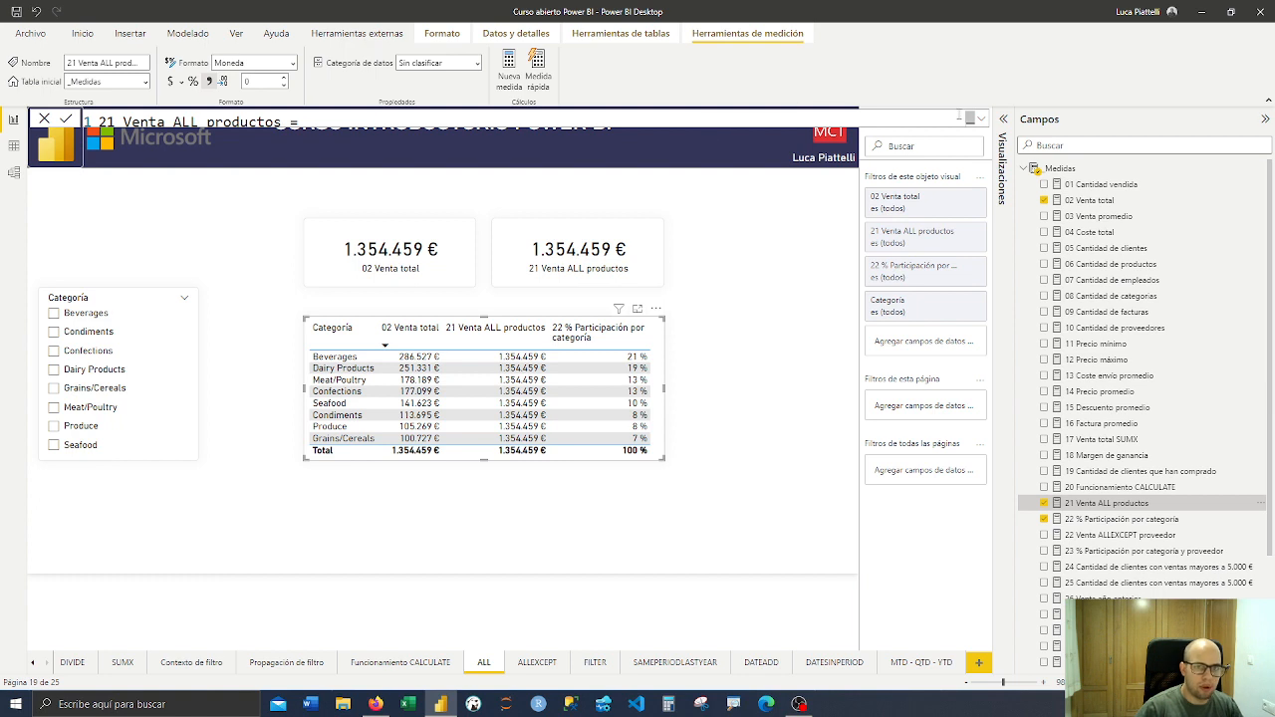
pyautogui.click(983, 120)
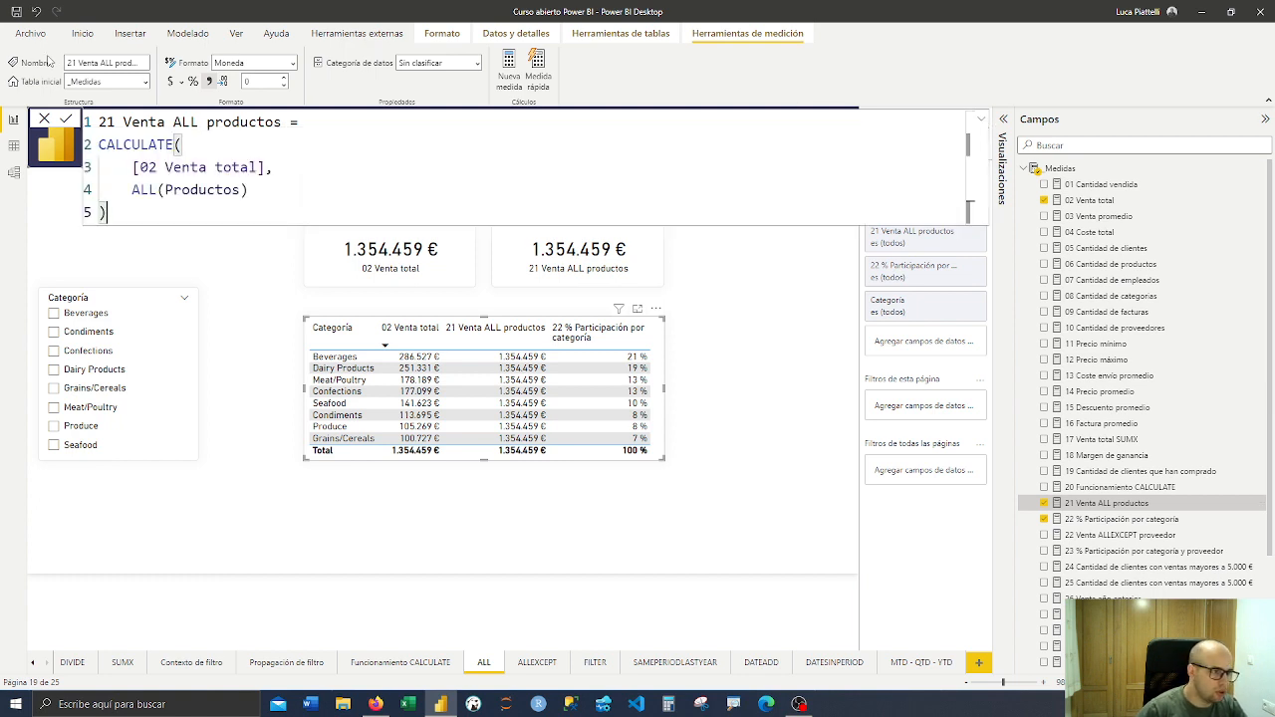
# Comment out the CALCULATE opening, [02 Venta total] and the final parenthesis in 21 Venta ALL productos, leaving only ALL(Productos), and apply the formula
pyautogui.click(301, 171)
pyautogui.moveTo(301, 171); pyautogui.dragTo(98, 145)
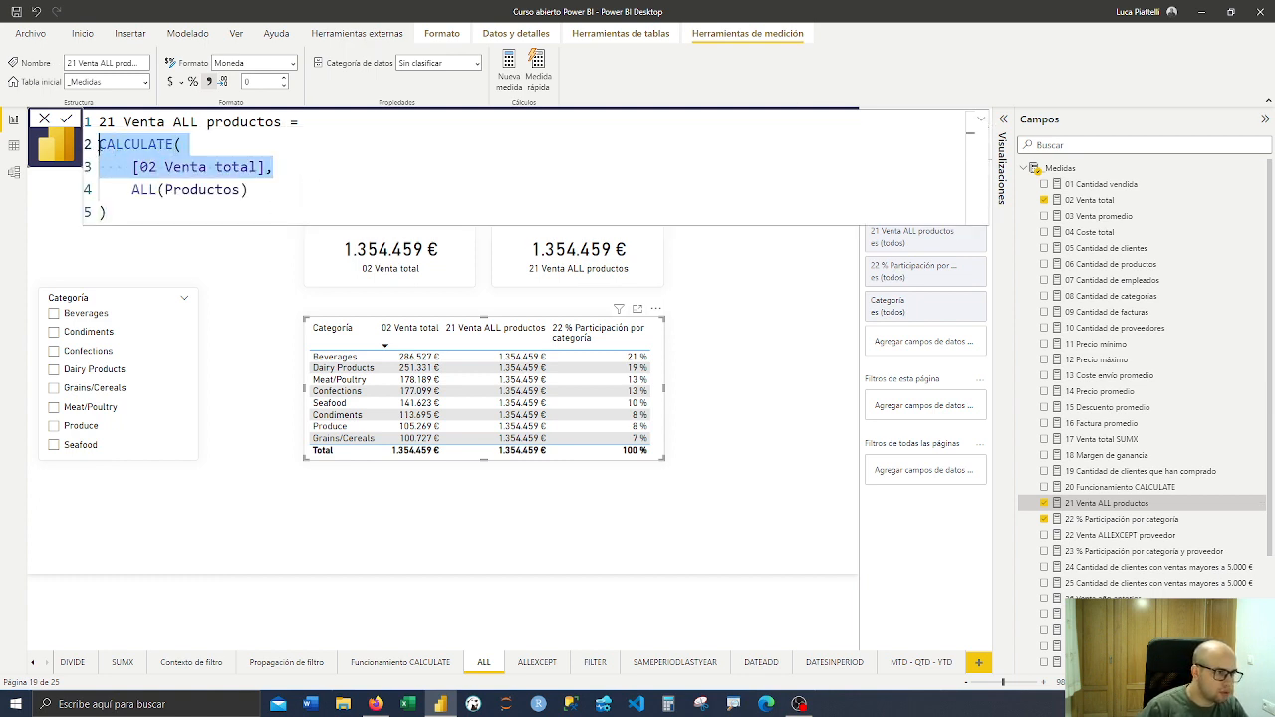
pyautogui.click(99, 144)
pyautogui.write('/*')
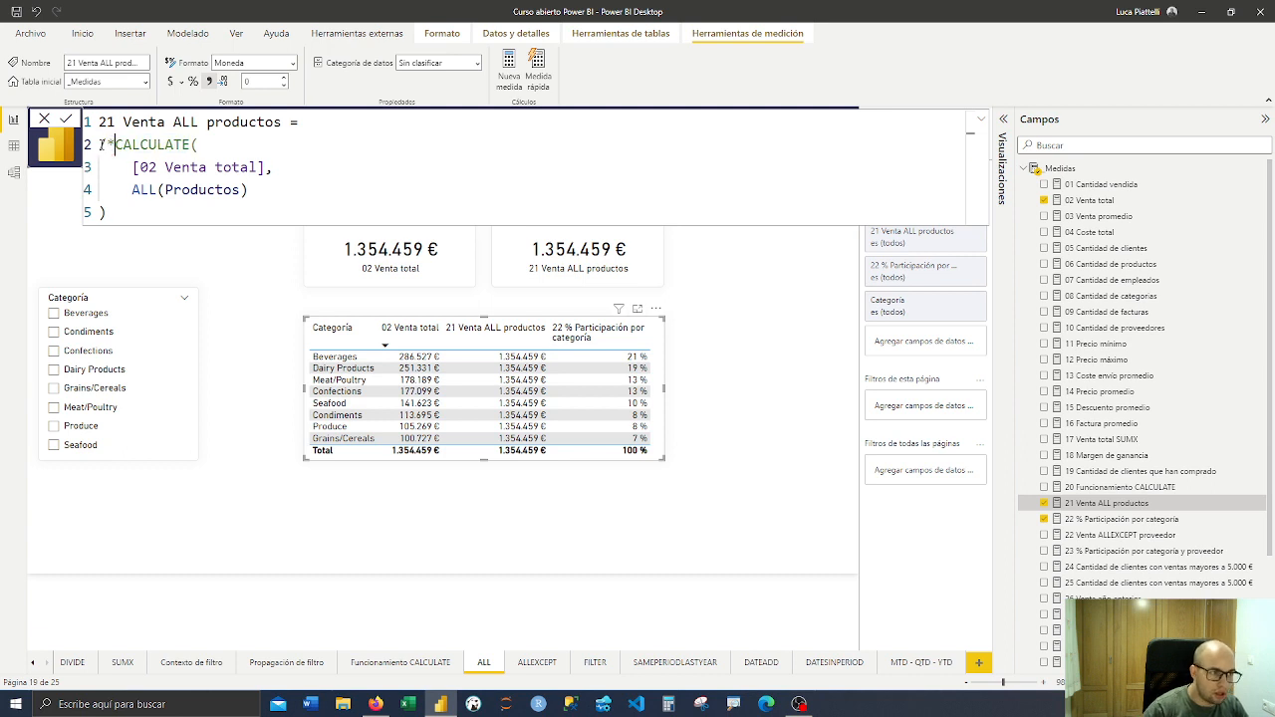
pyautogui.click(298, 159)
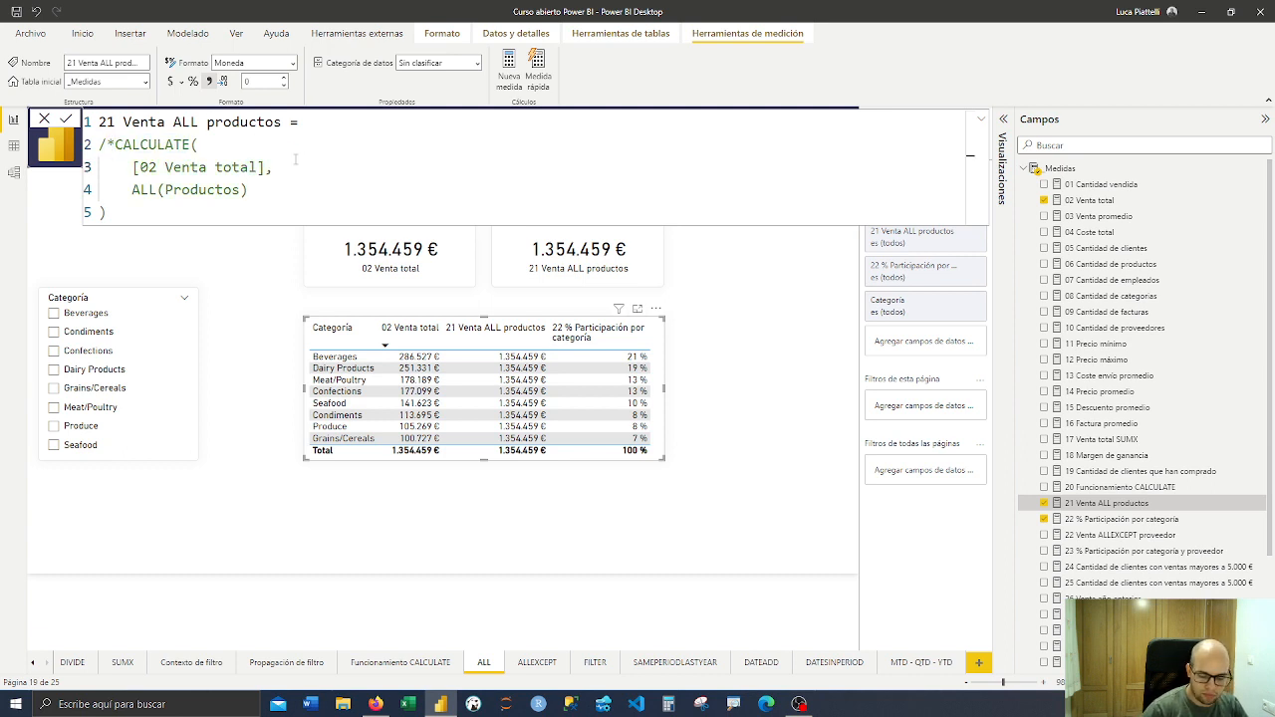
pyautogui.write('*/')
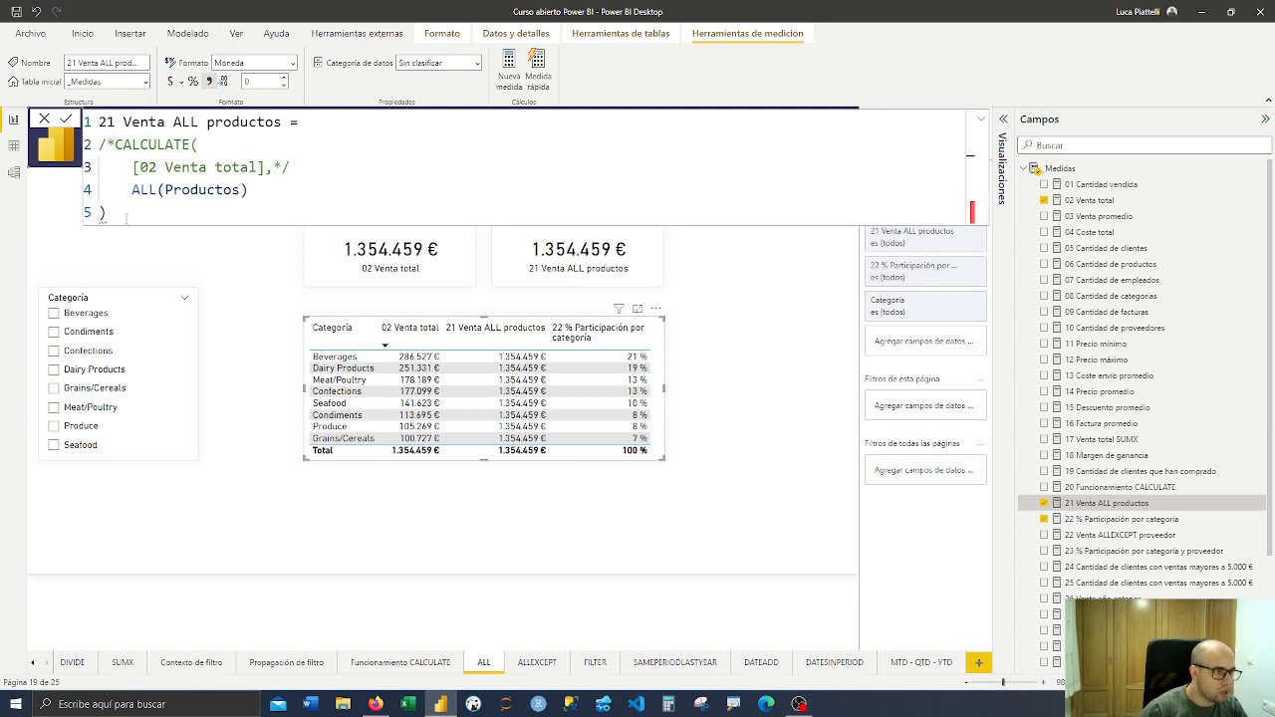
pyautogui.click(101, 212)
pyautogui.write('*/')
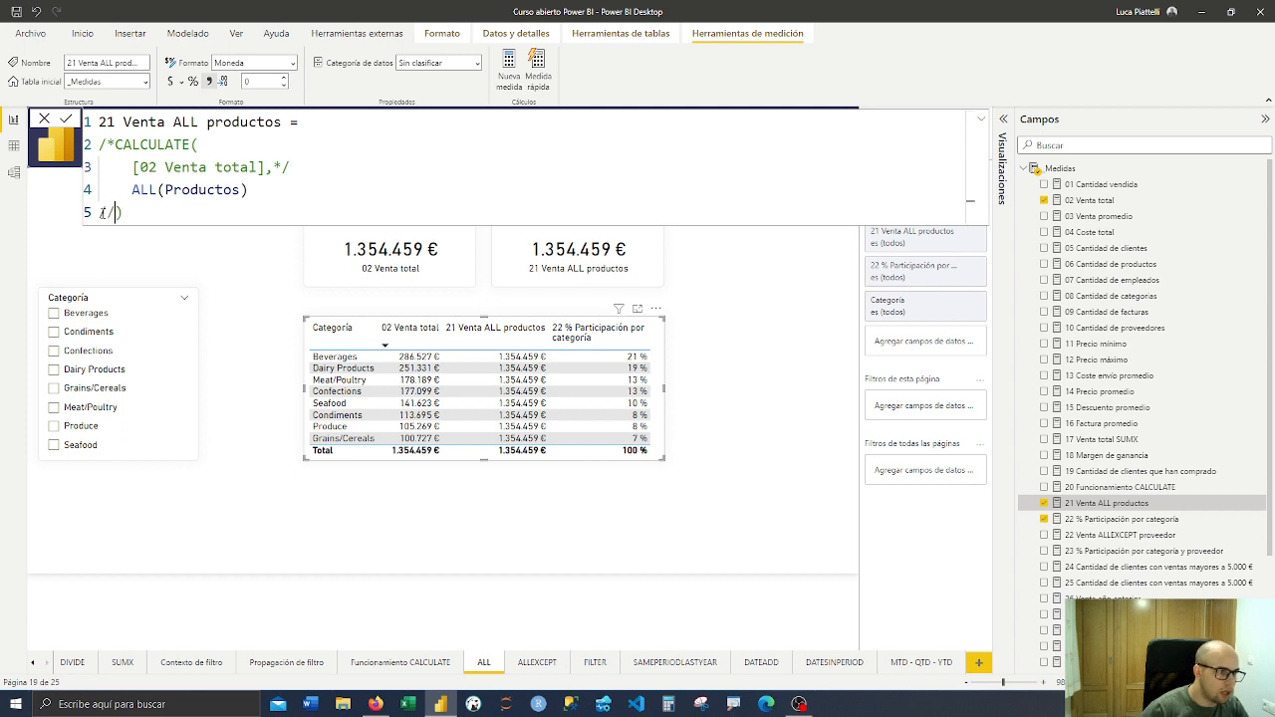
pyautogui.click(322, 183)
pyautogui.press('Return')
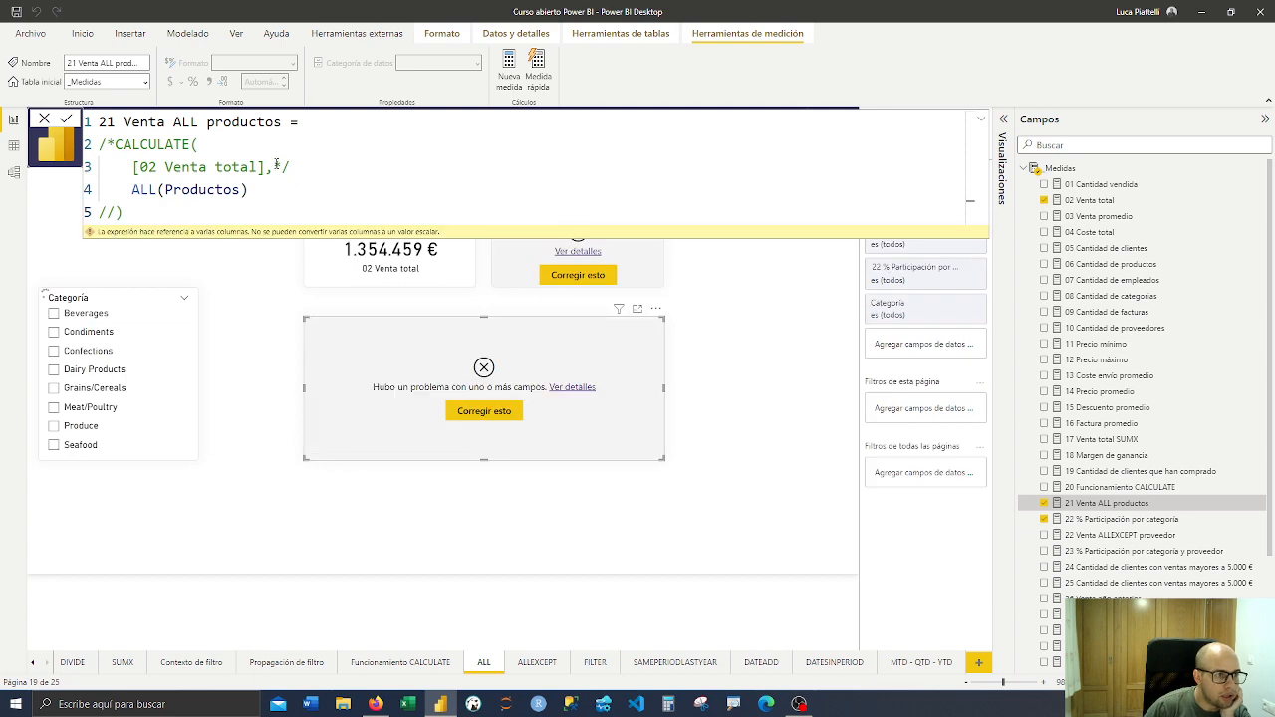
pyautogui.moveTo(273, 167); pyautogui.dragTo(289, 167)
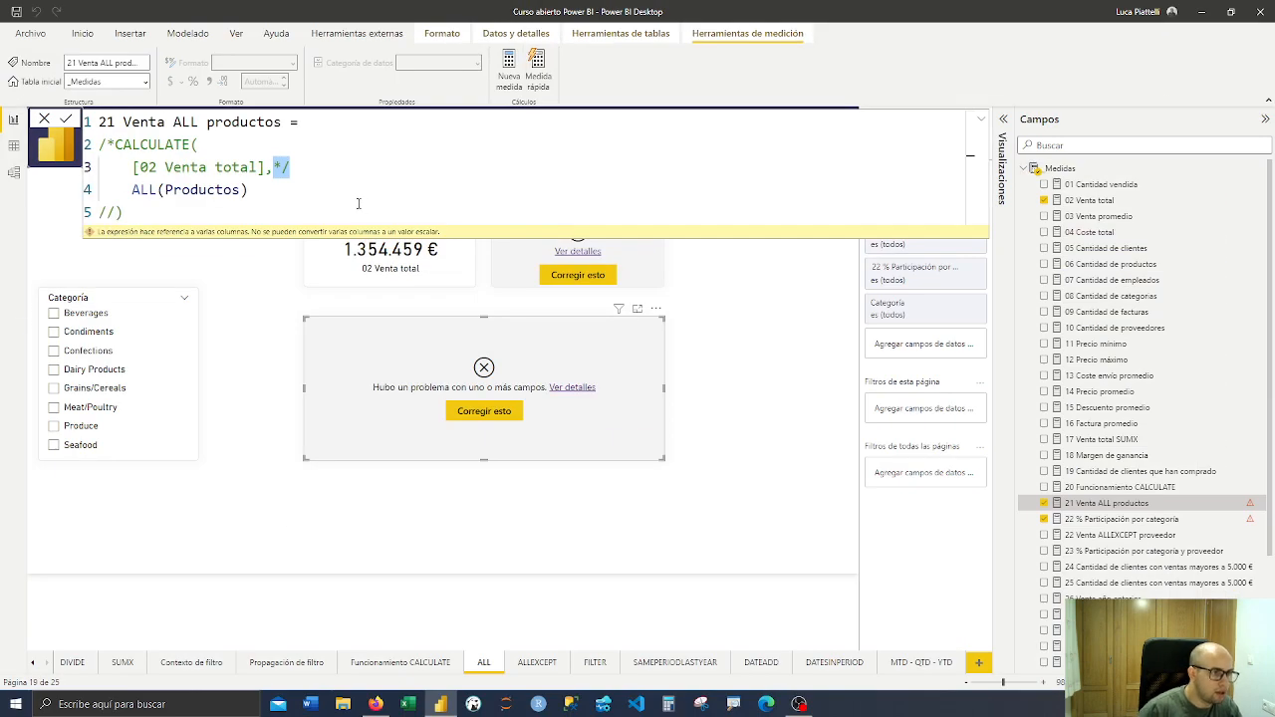
pyautogui.click(358, 203)
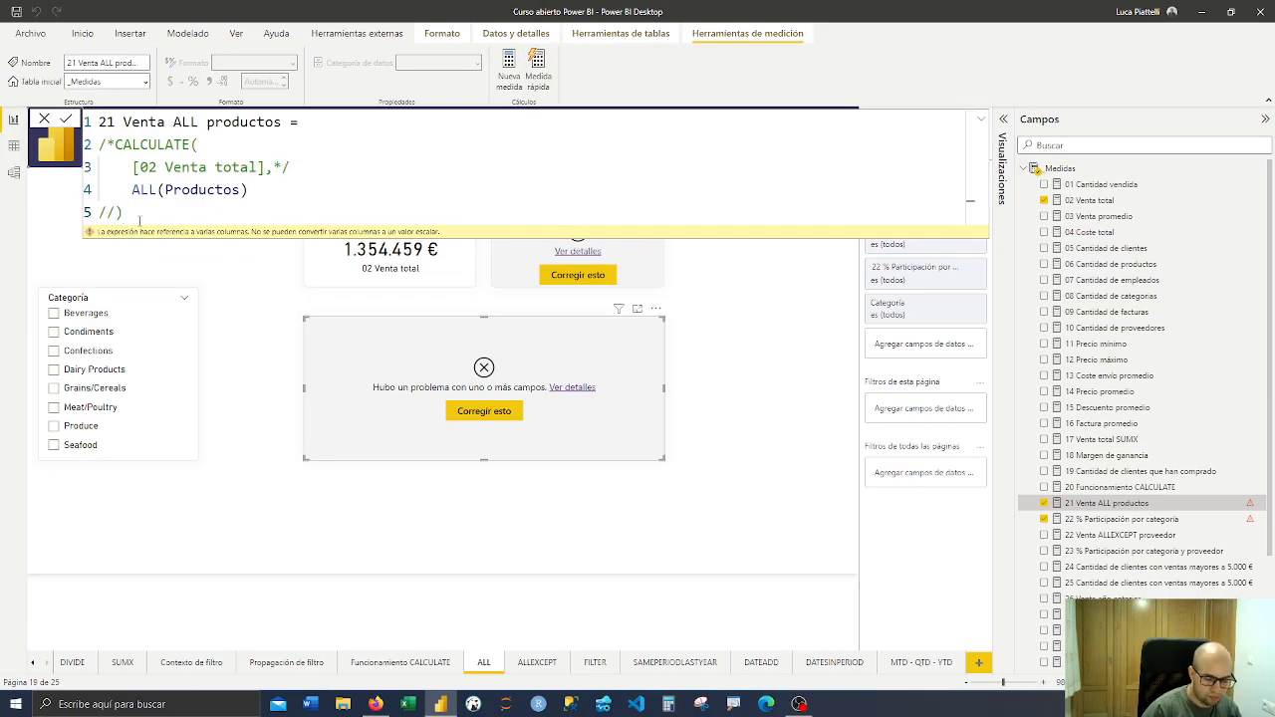
# Remove the comment marks from 21 Venta ALL productos to restore the full CALCULATE expression and apply the formula
pyautogui.press('BackSpace')
pyautogui.press('BackSpace')
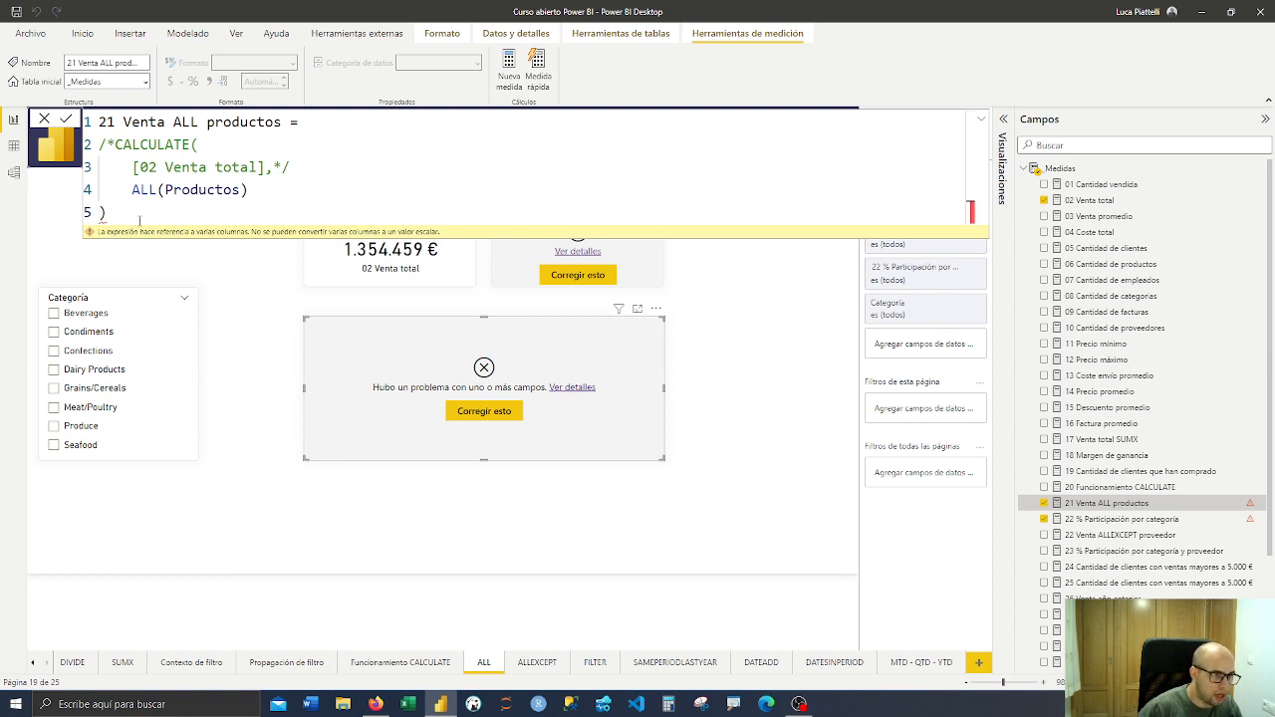
pyautogui.click(307, 173)
pyautogui.press('BackSpace')
pyautogui.press('BackSpace')
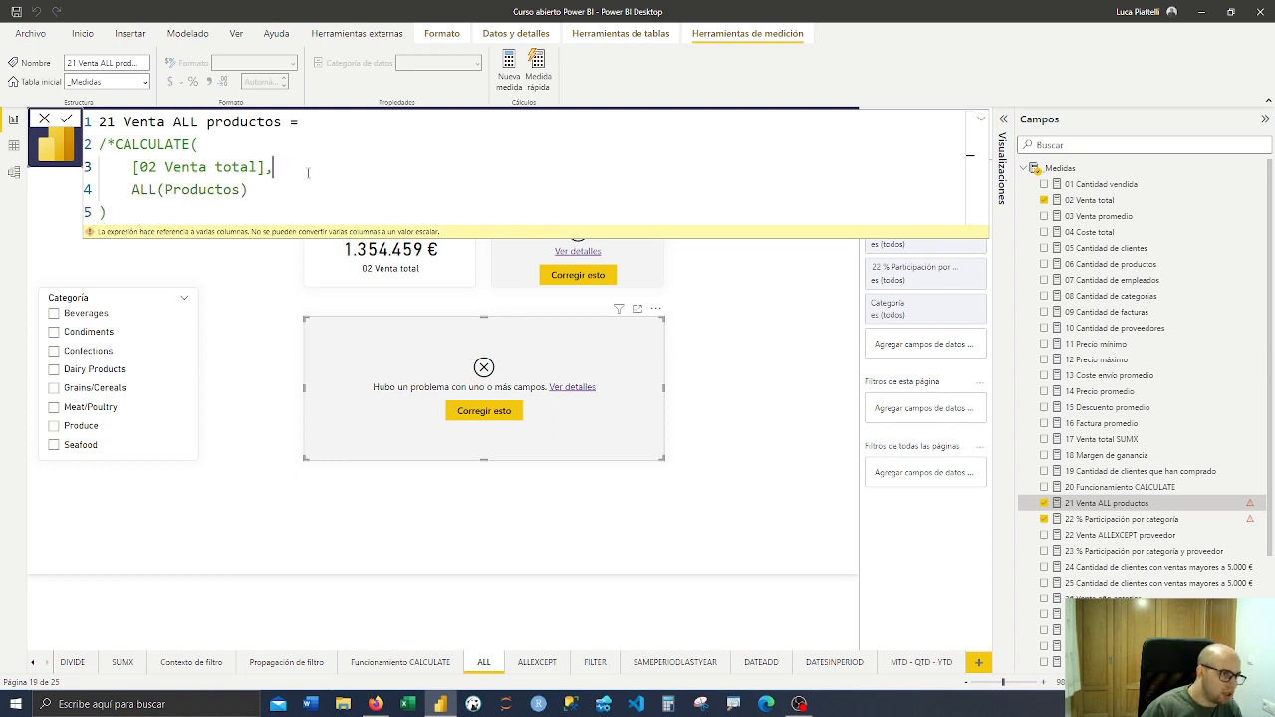
pyautogui.click(118, 144)
pyautogui.press('BackSpace')
pyautogui.press('BackSpace')
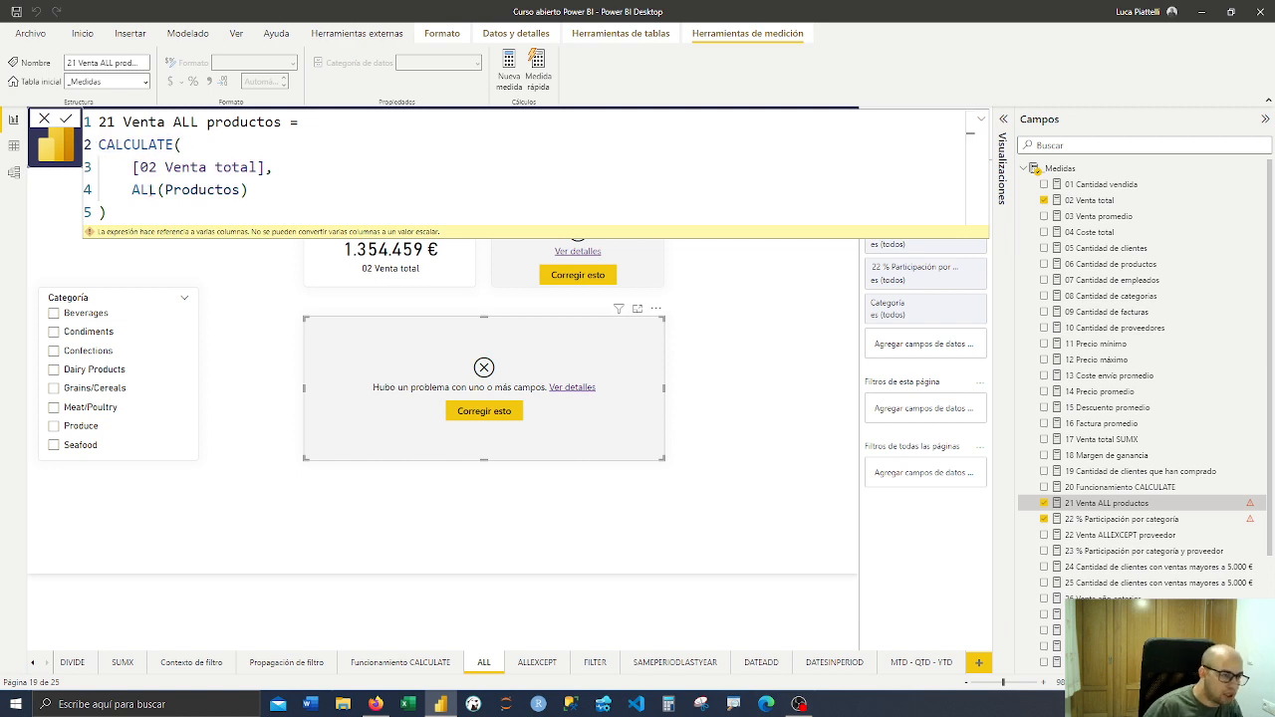
pyautogui.click(185, 215)
pyautogui.press('Return')
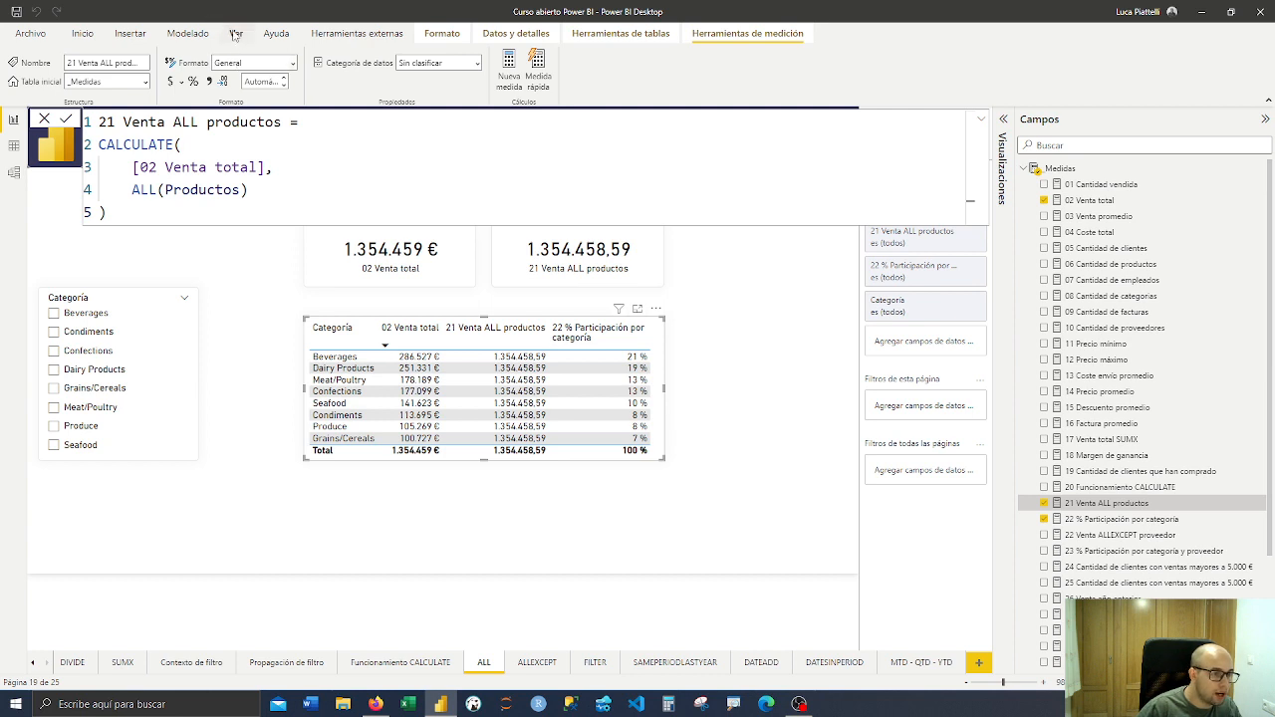
# Launch DAX Studio as an external tool from the report and switch to its blank query
pyautogui.click(365, 35)
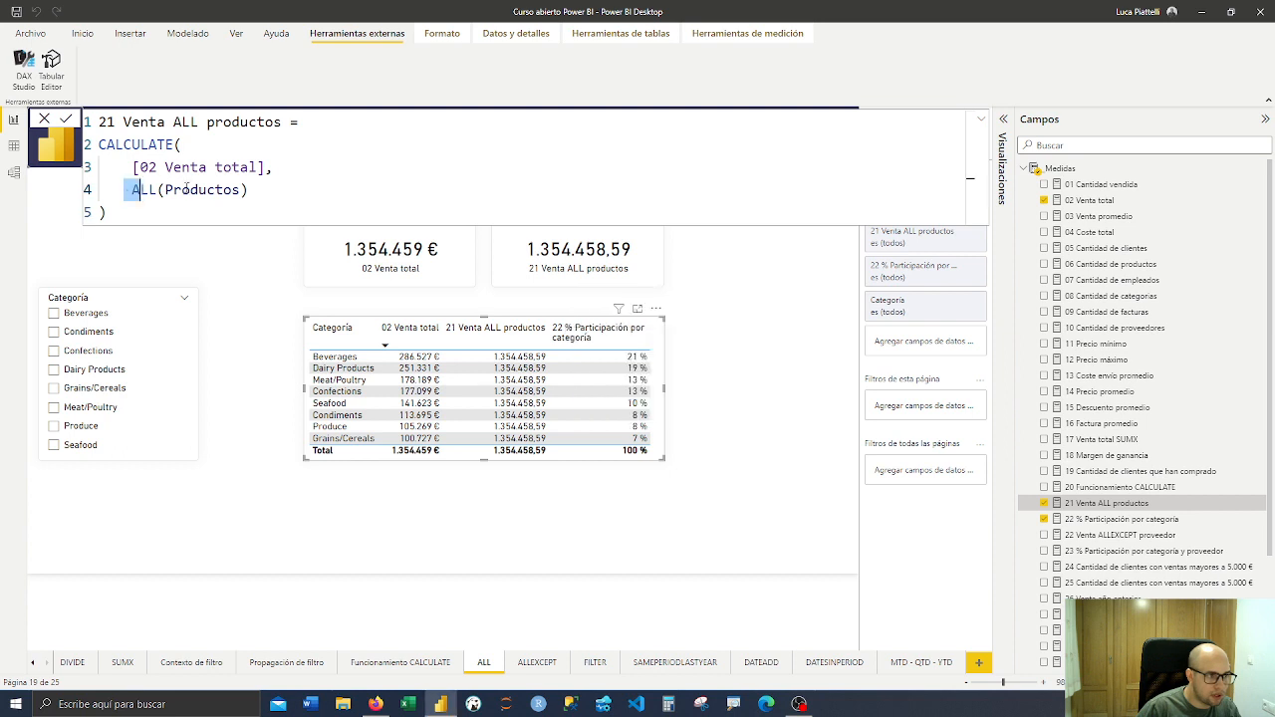
pyautogui.moveTo(124, 189); pyautogui.dragTo(289, 189)
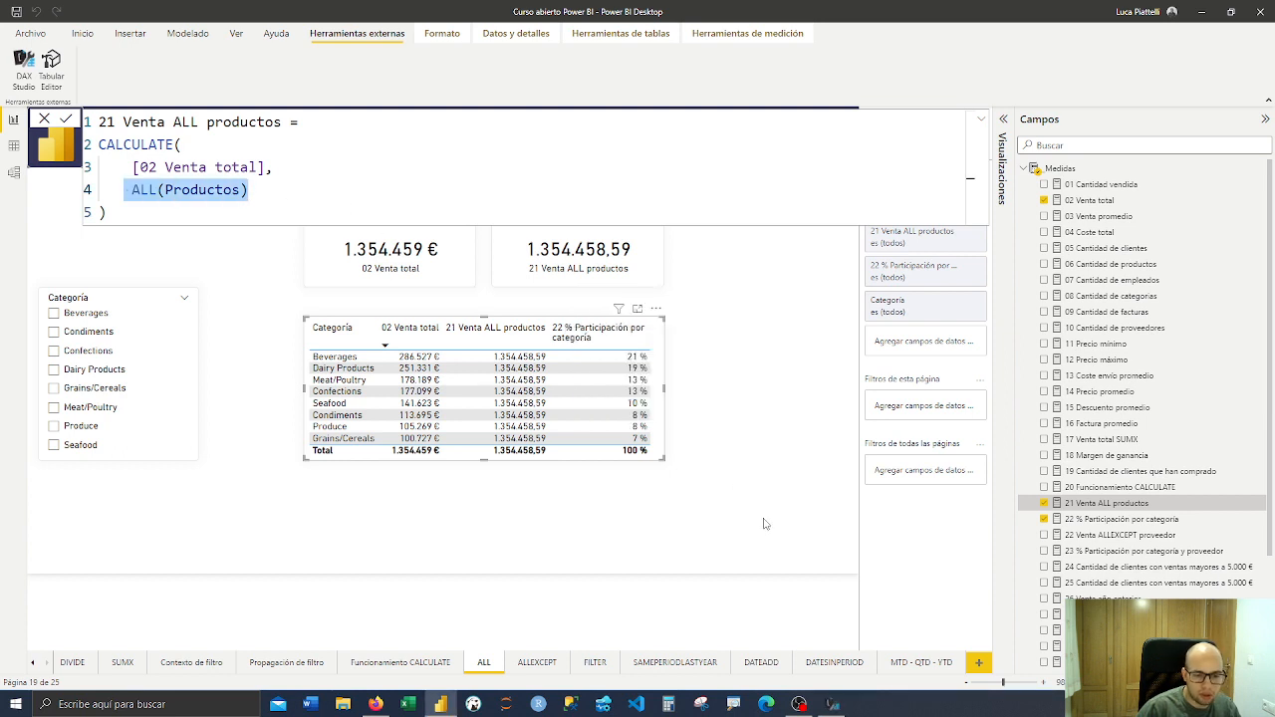
pyautogui.click(842, 707)
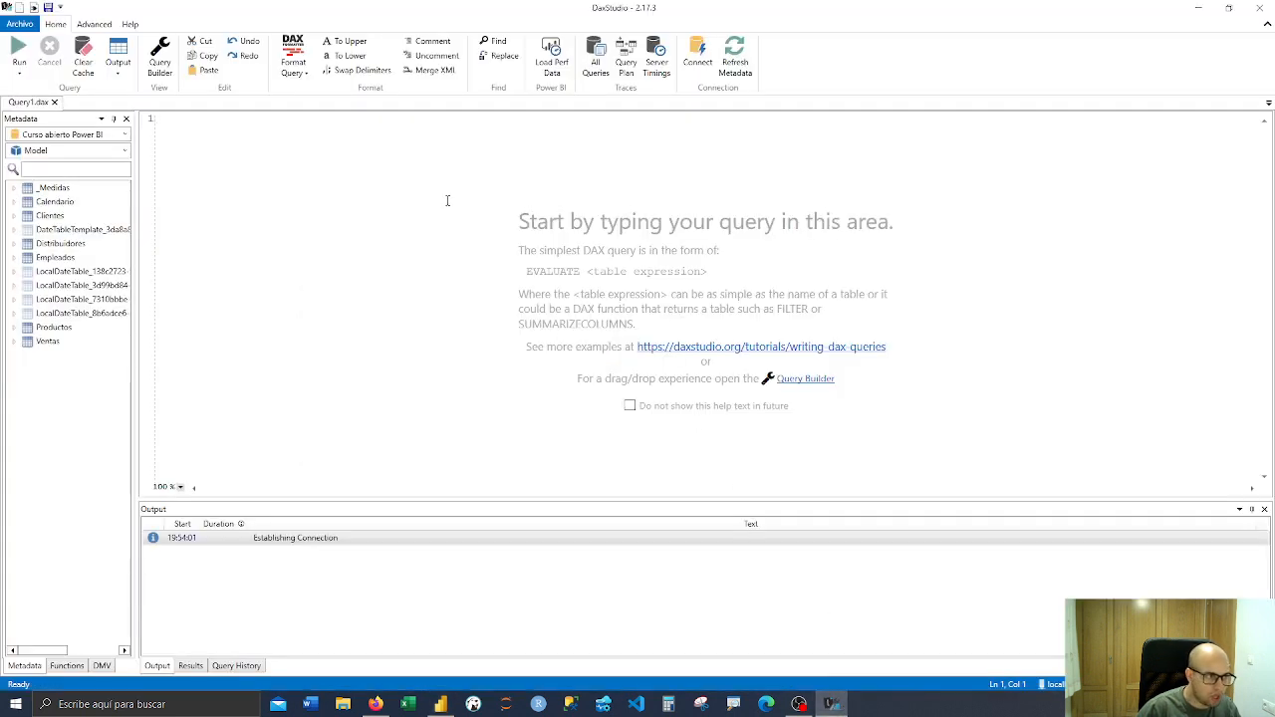
# Write an EVALUATE statement with its parentheses on separate lines, leaving blank lines between them for a table expression
pyautogui.scroll(5, 284, 173)
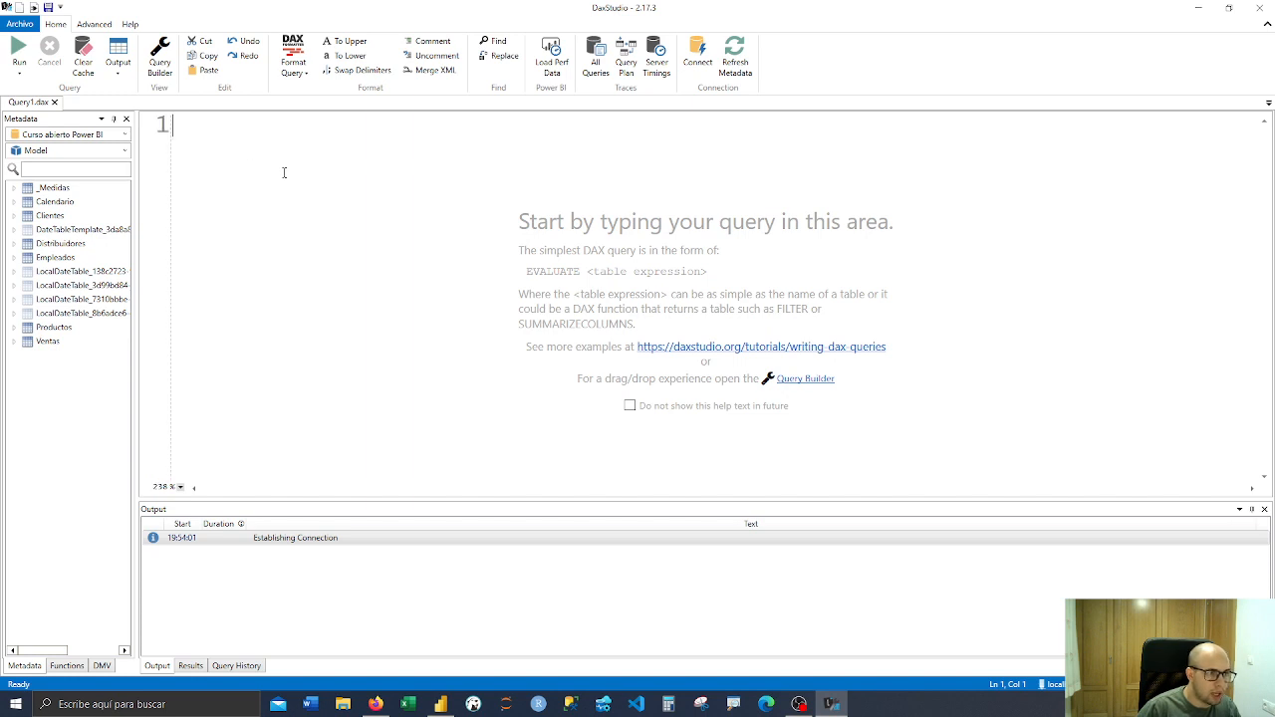
pyautogui.write('EVA')
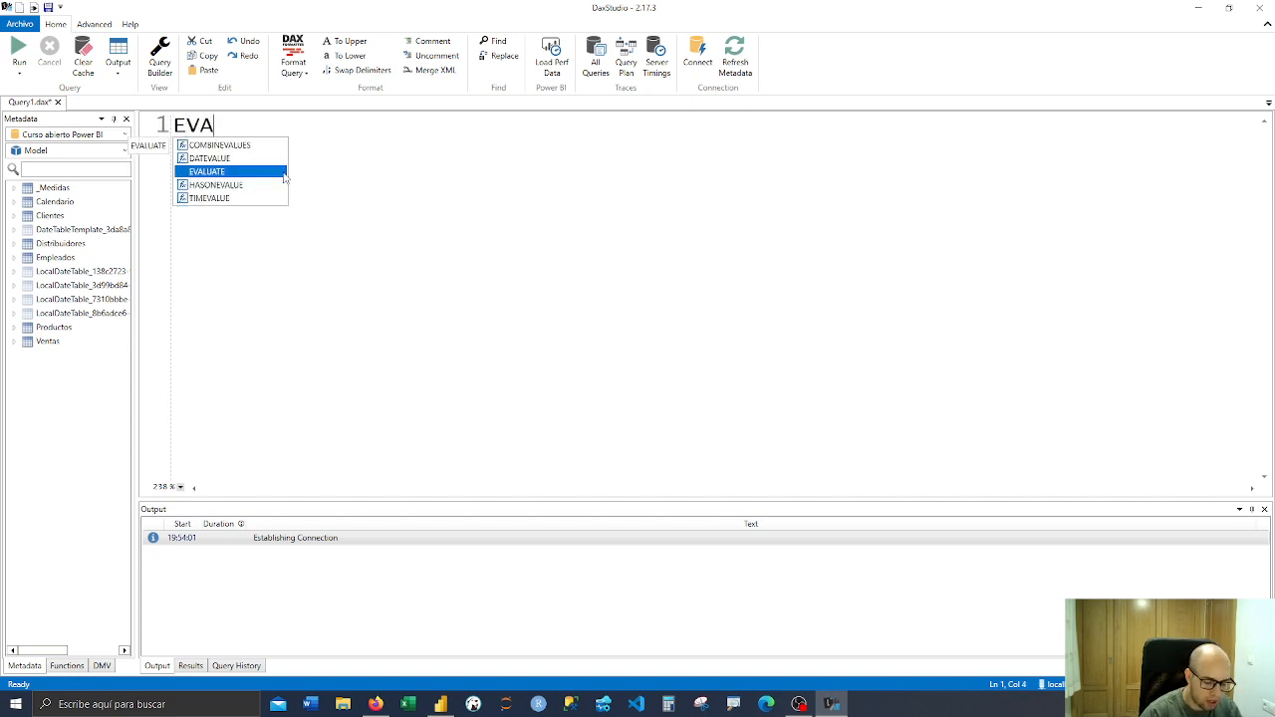
pyautogui.write('L')
pyautogui.press('Tab')
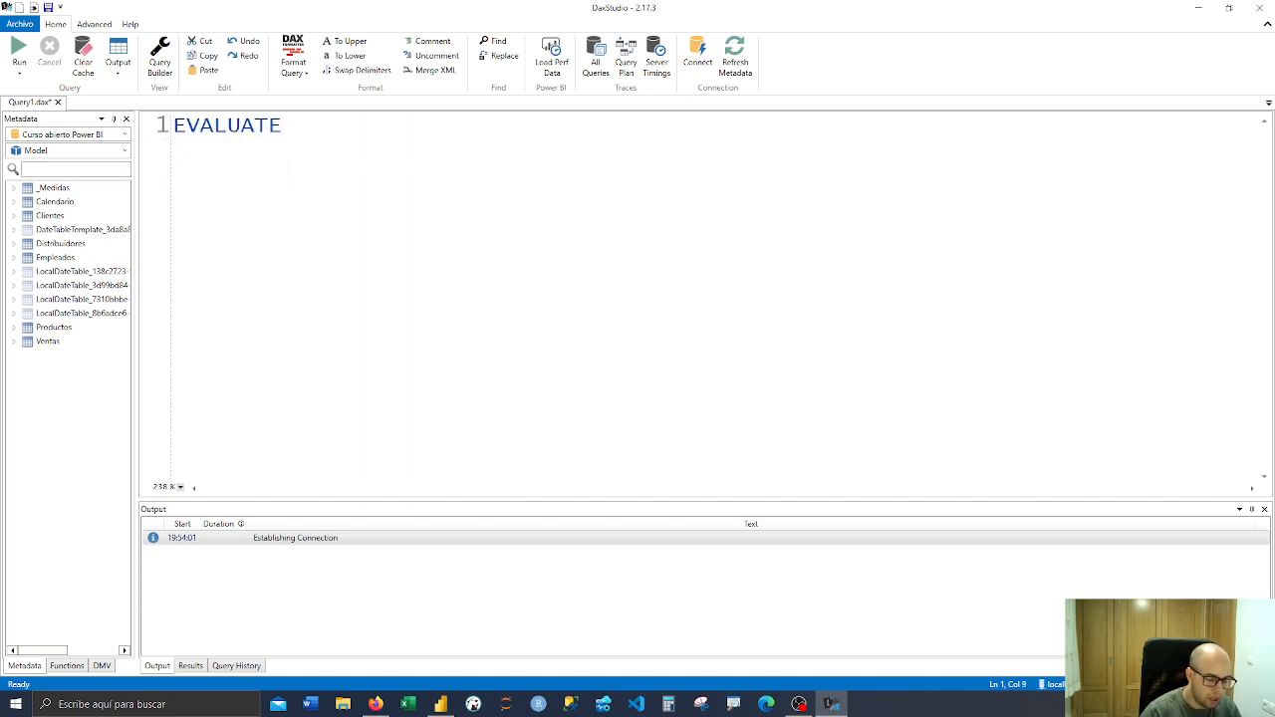
pyautogui.write('(')
pyautogui.press('BackSpace')
pyautogui.write('(')
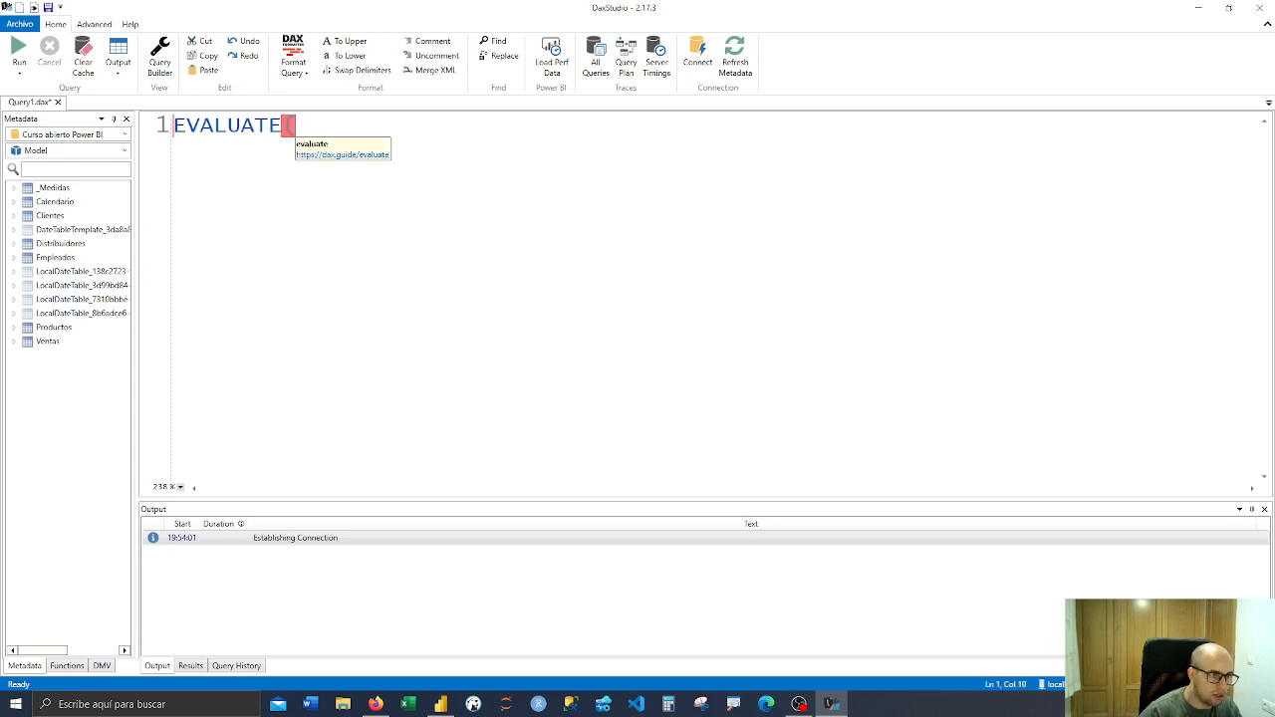
pyautogui.press('Return')
pyautogui.press('Return')
pyautogui.press('Return')
pyautogui.press('Return')
pyautogui.write(')')
pyautogui.hotkey('ctrl', '0')
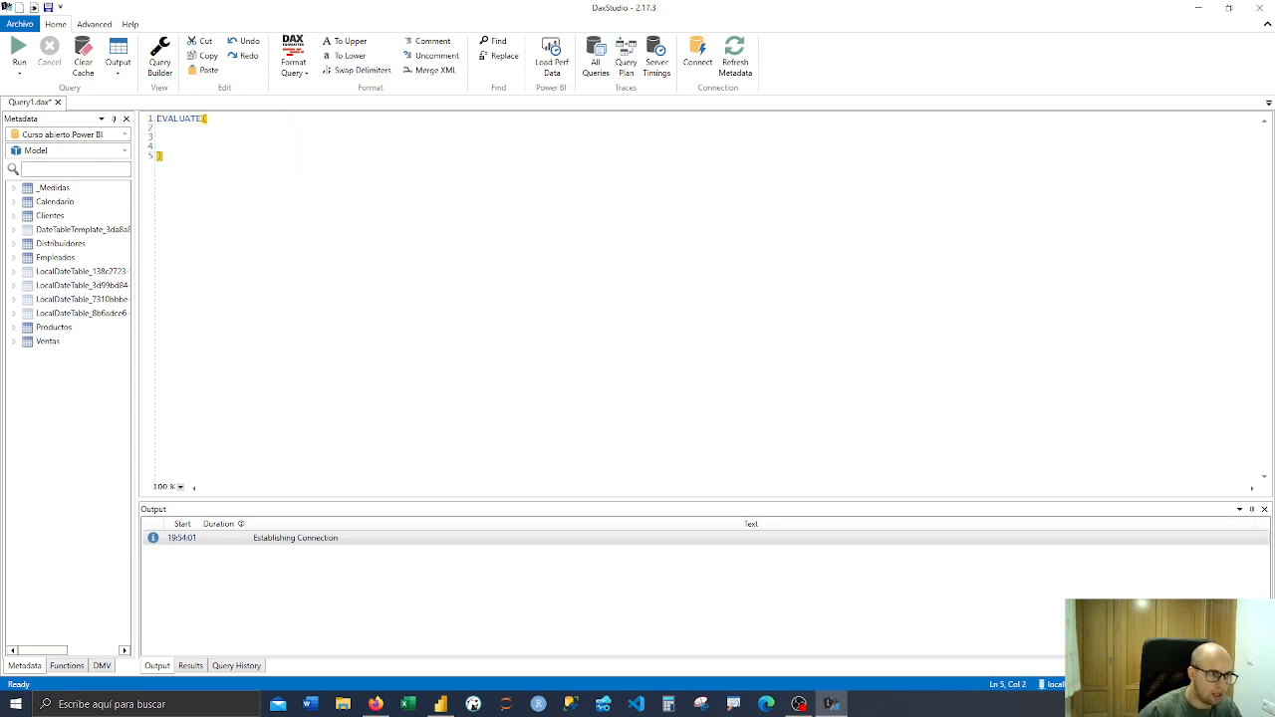
pyautogui.keyDown('ctrl'); pyautogui.scroll(8, 229, 211); pyautogui.keyUp('ctrl')
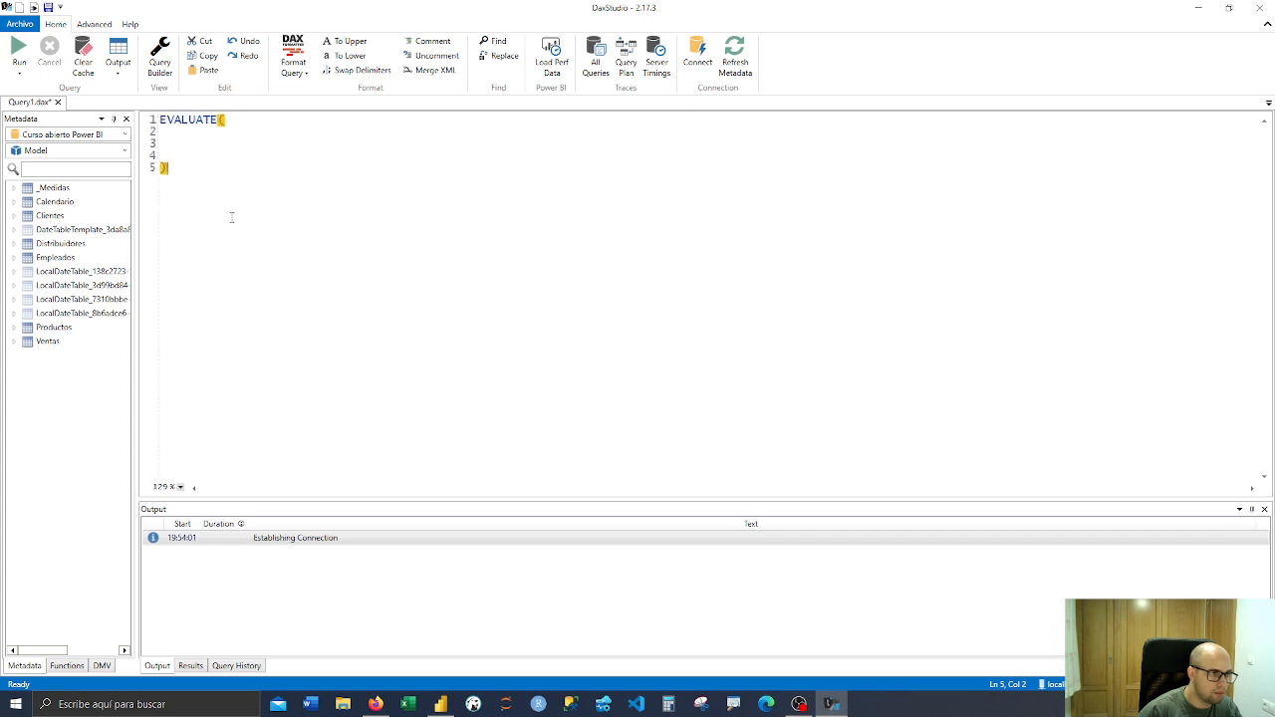
# Insert ALL(Productos) inside the EVALUATE parentheses, run the query and enlarge the results area
pyautogui.click(208, 171)
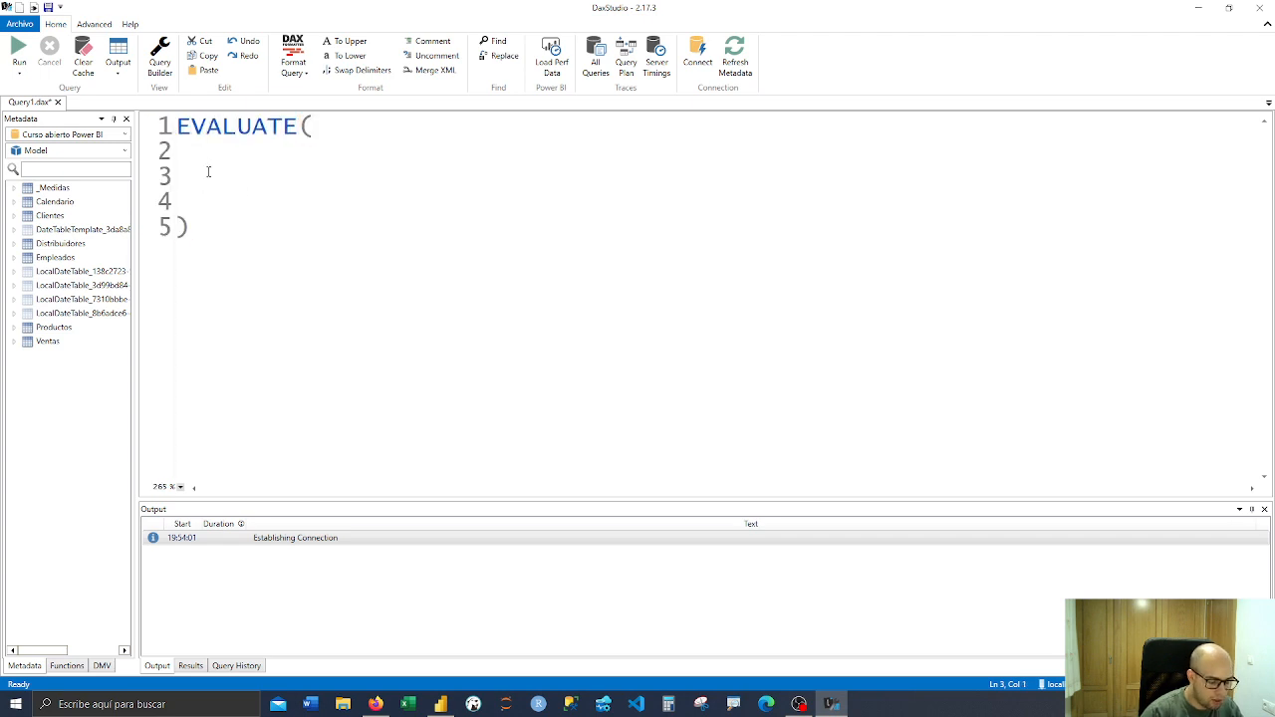
pyautogui.write('ALL(')
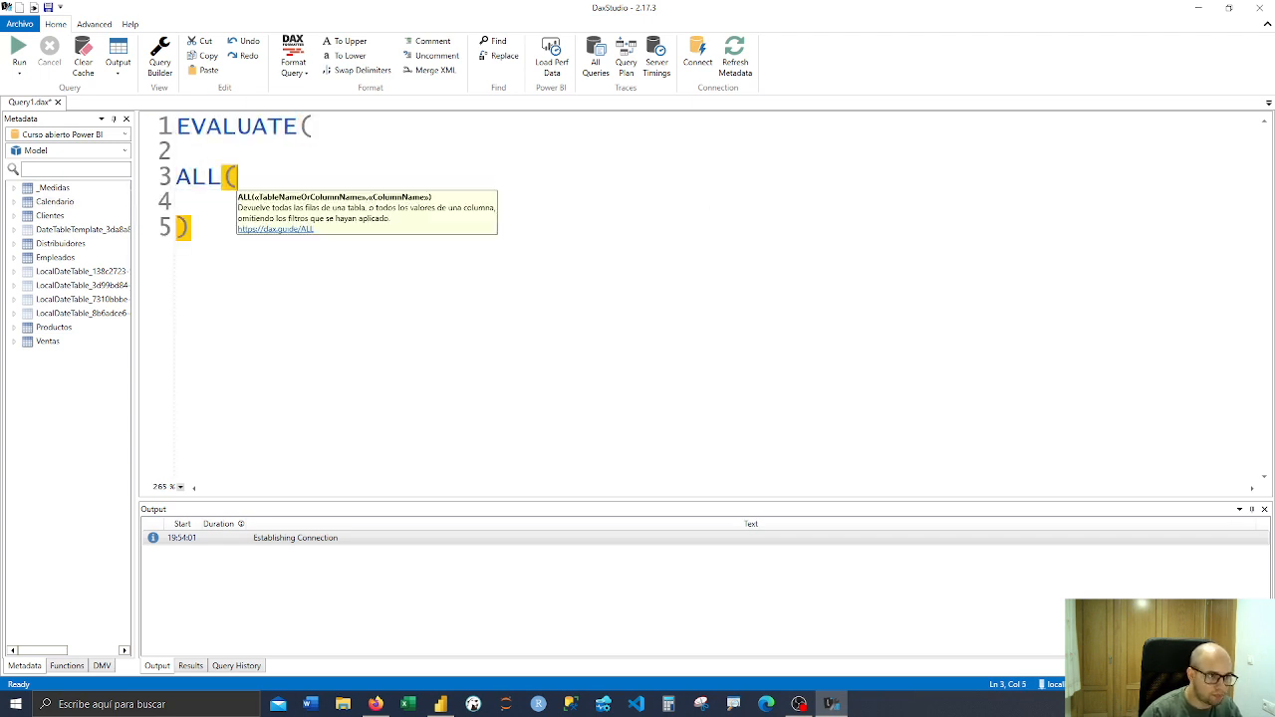
pyautogui.write('Productos')
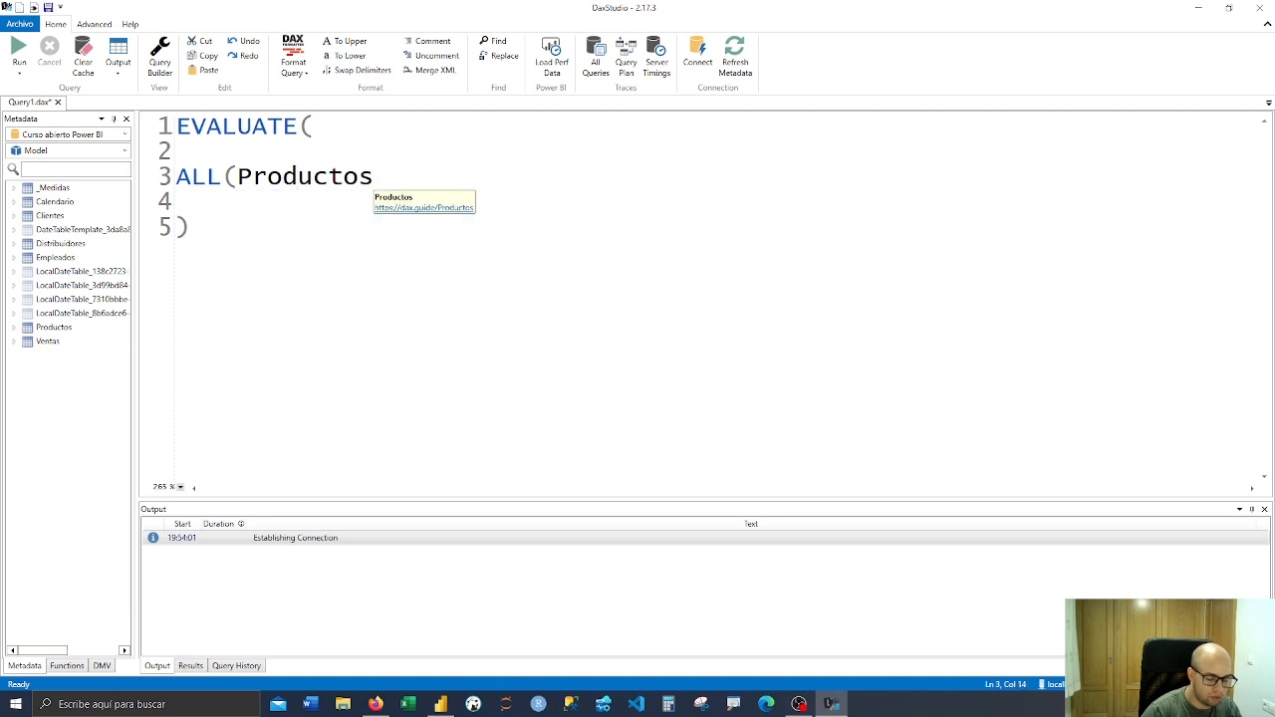
pyautogui.write(')')
pyautogui.click(22, 52)
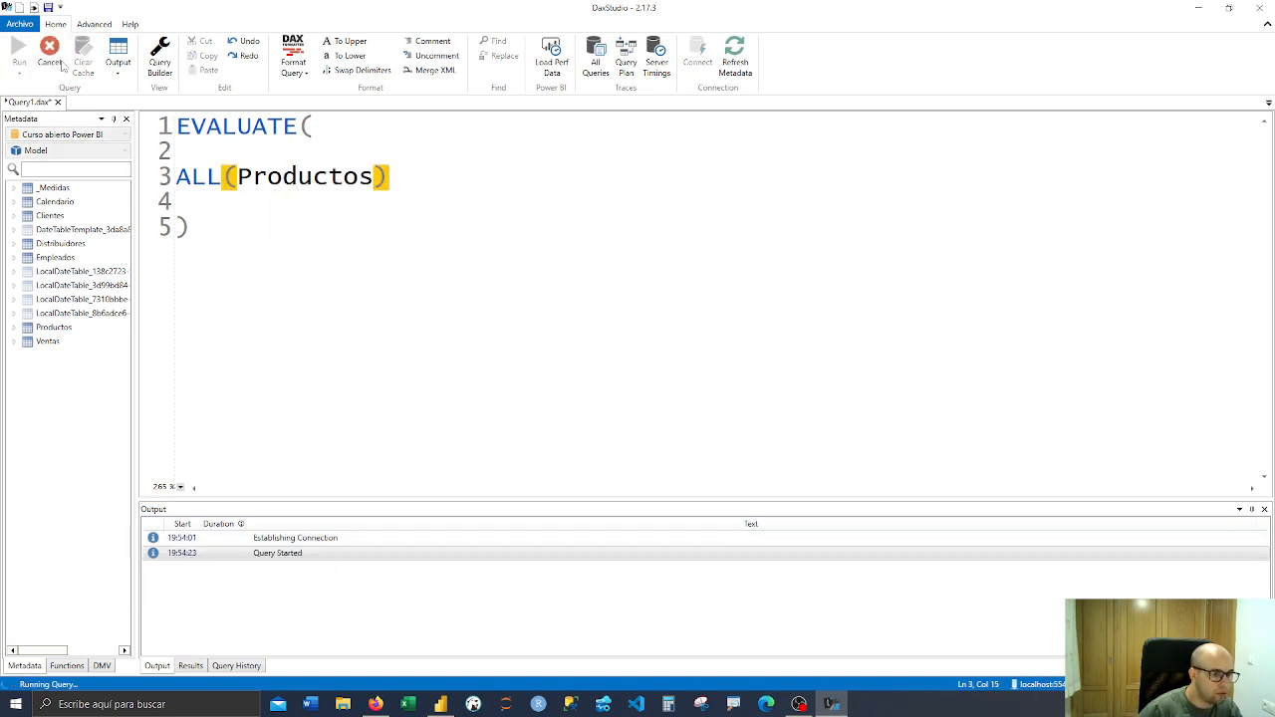
pyautogui.moveTo(683, 506); pyautogui.dragTo(673, 324)
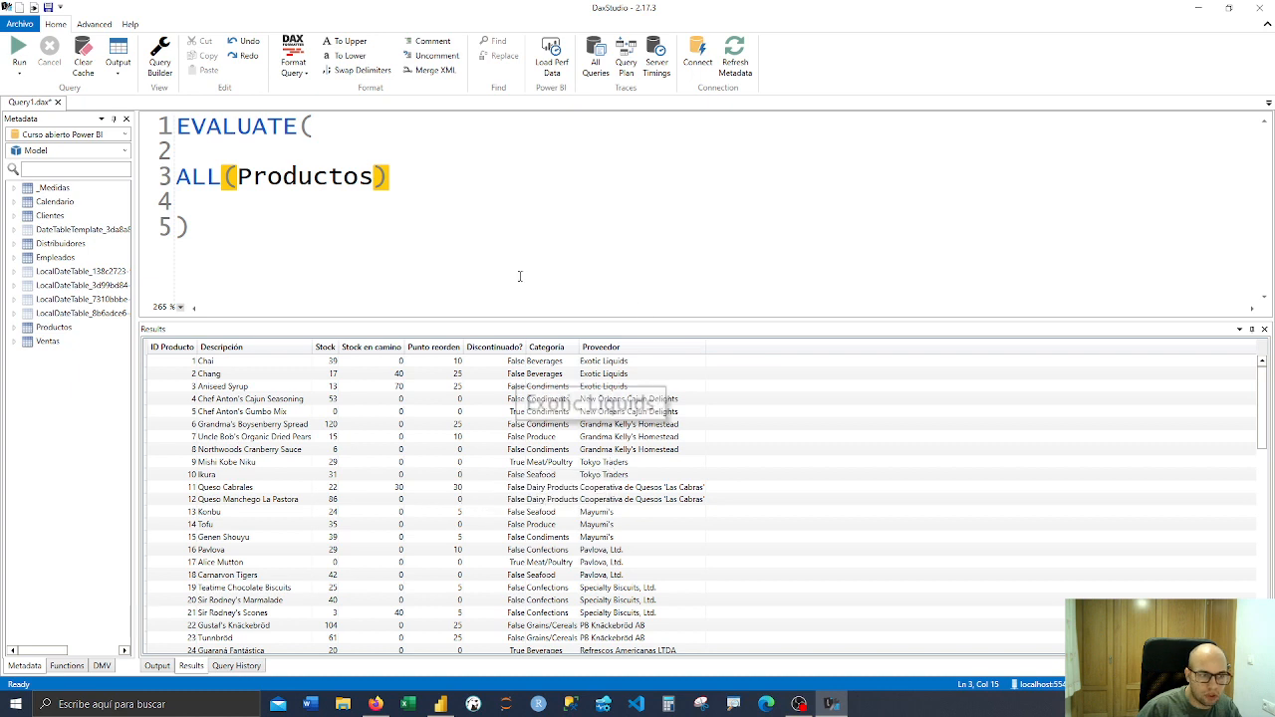
# Review the EVALUATE query and its ALL(Productos) expression, and return to the ALL report page in Power BI Desktop with the formula editor closed
pyautogui.moveTo(299, 225); pyautogui.dragTo(172, 125)
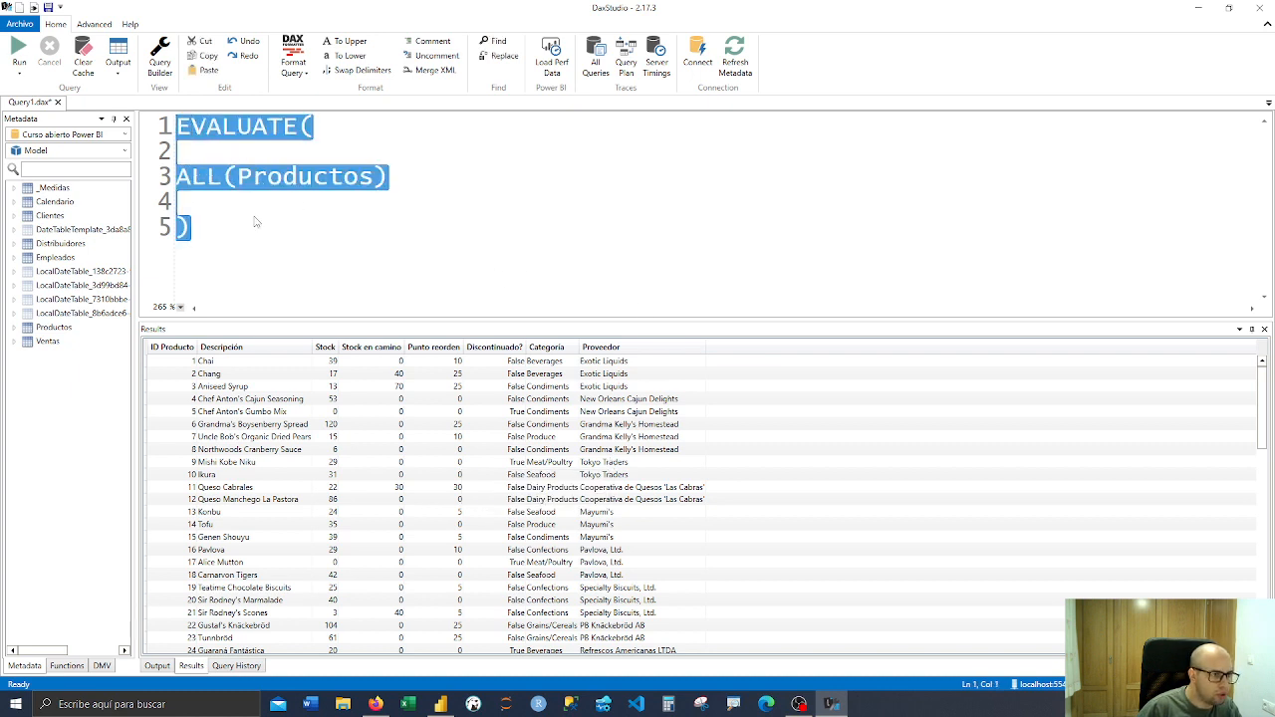
pyautogui.click(255, 221)
pyautogui.moveTo(390, 177); pyautogui.dragTo(175, 177)
pyautogui.click(251, 226)
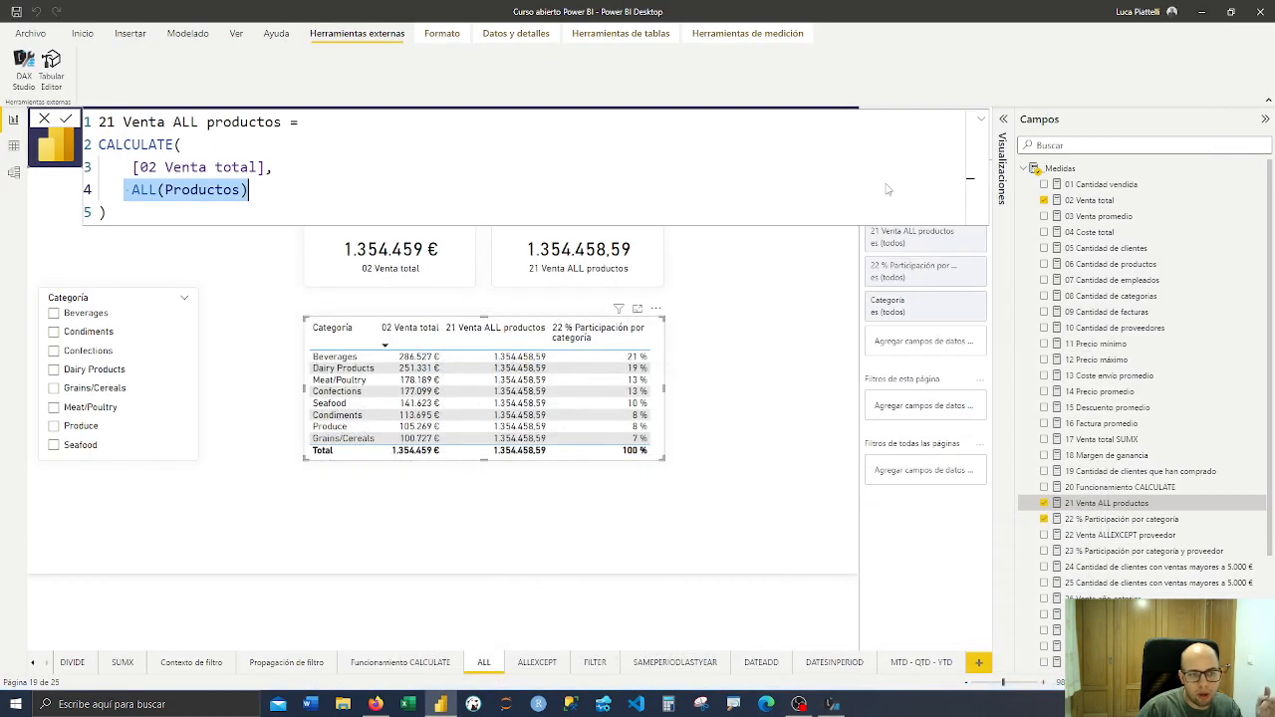
pyautogui.click(1199, 8)
pyautogui.click(719, 271)
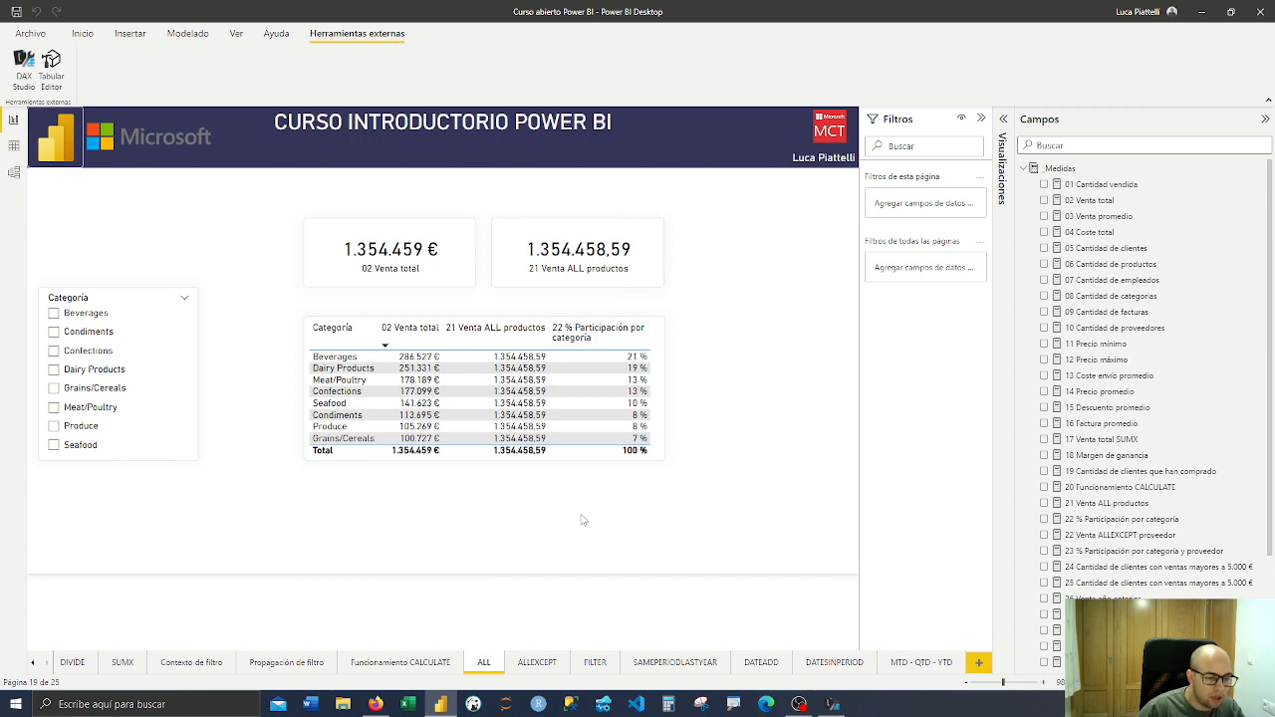
# On the ALLEXCEPT page, examine the arguments in the formula of 22 Venta ALLEXCEPT proveedor, including Productos and Productos[Proveedor], and close the formula unchanged
pyautogui.click(537, 663)
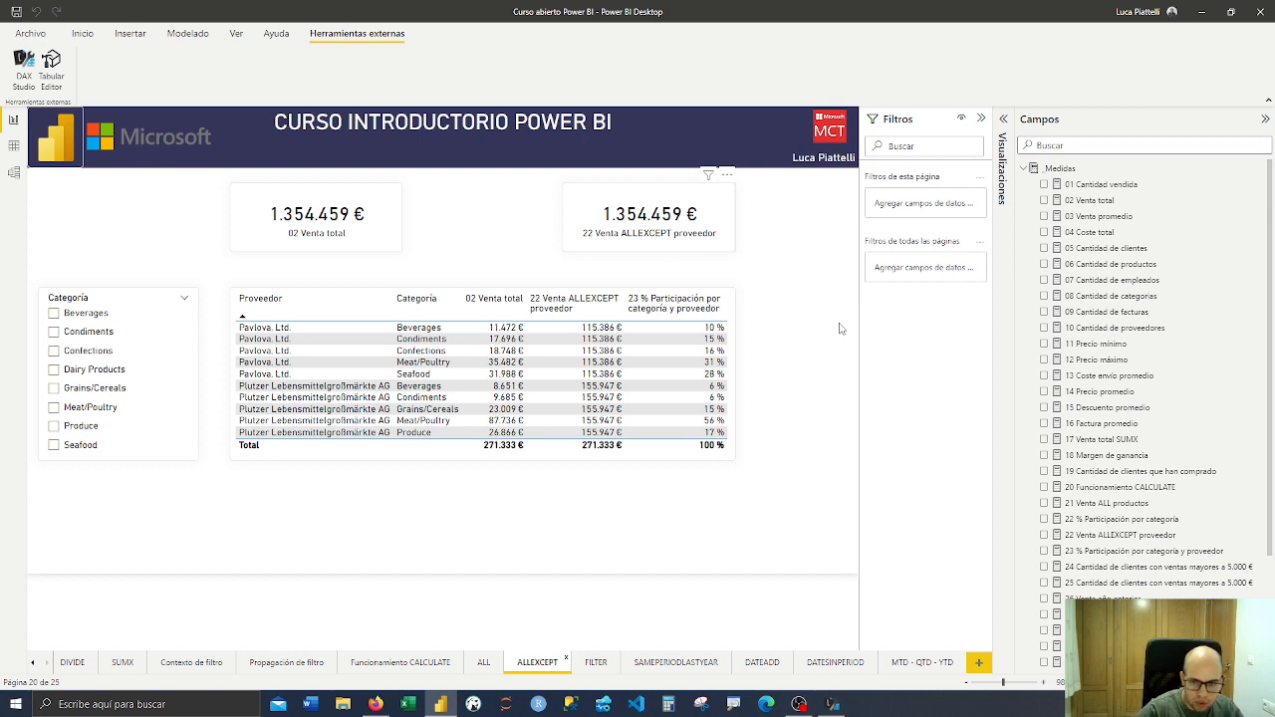
pyautogui.click(1089, 535)
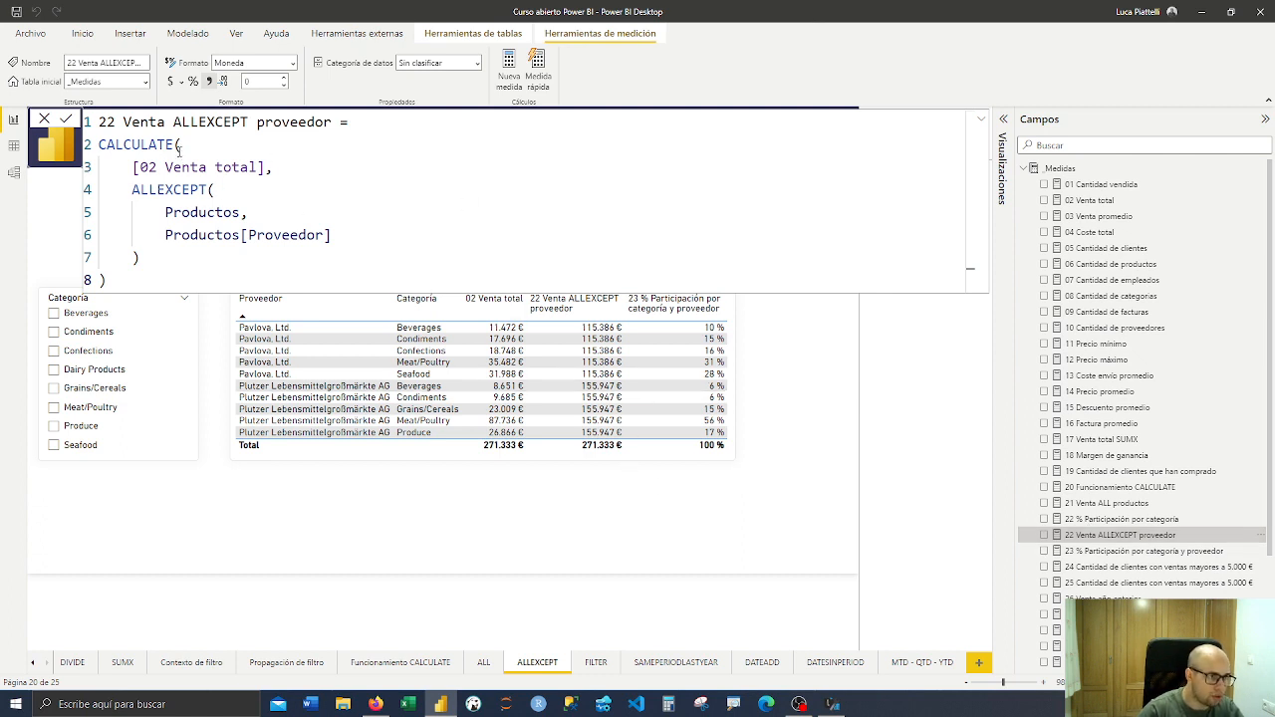
pyautogui.moveTo(99, 145); pyautogui.dragTo(267, 168)
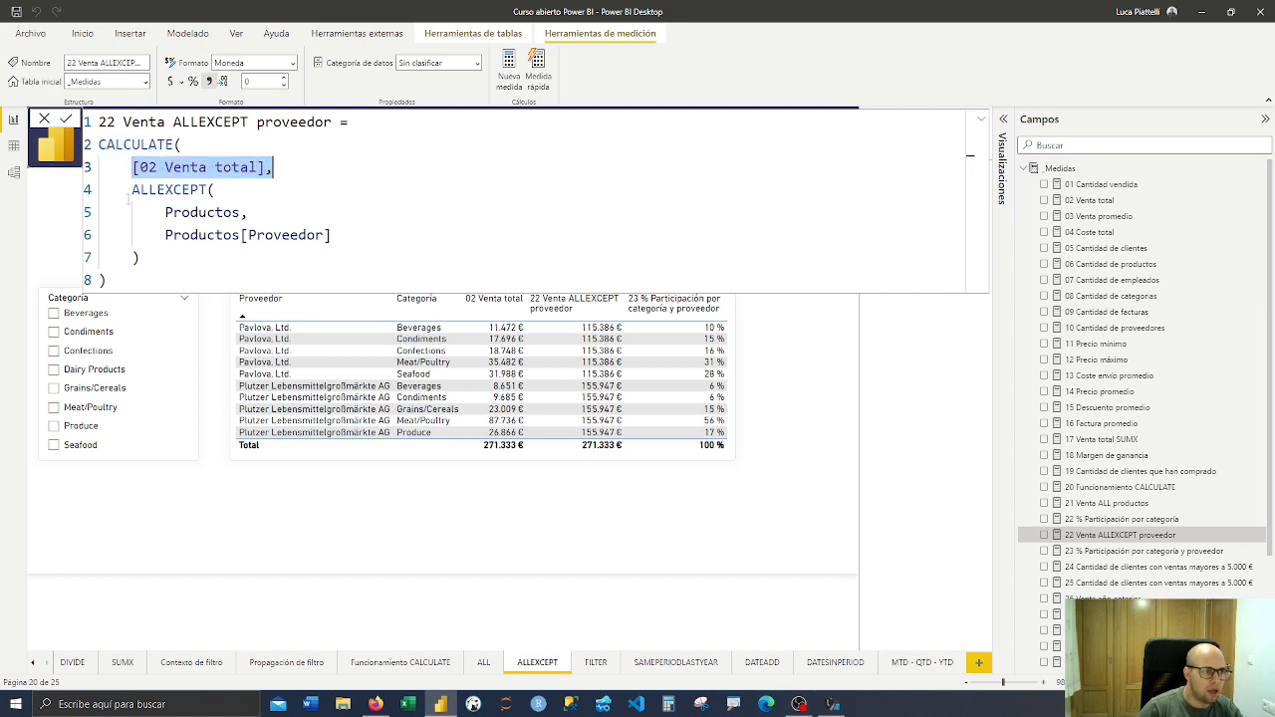
pyautogui.moveTo(133, 190); pyautogui.dragTo(157, 189)
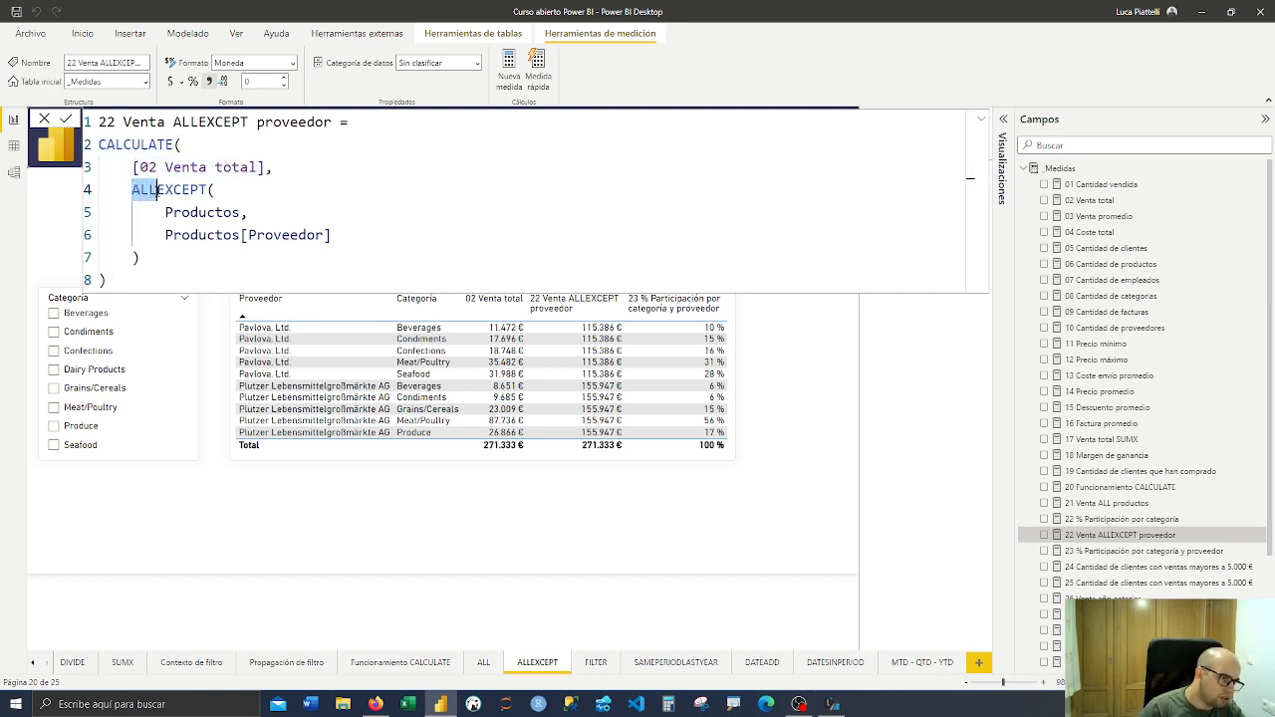
pyautogui.click(164, 189)
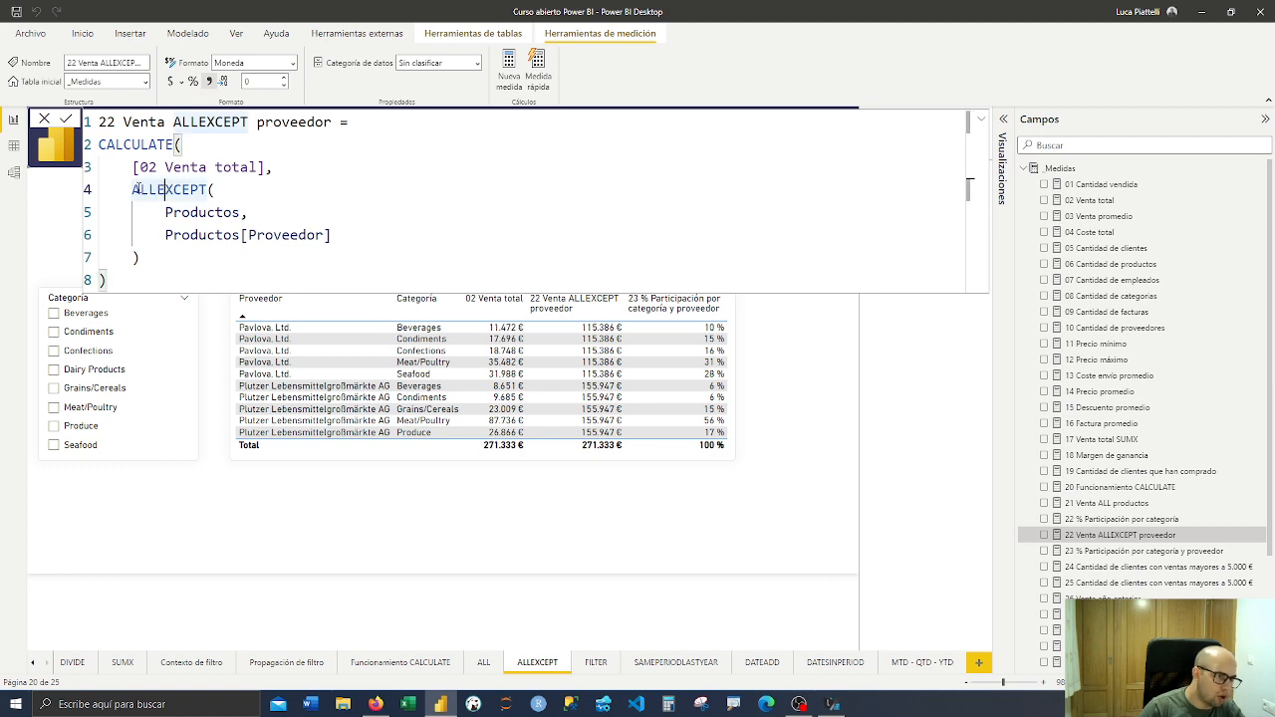
pyautogui.moveTo(140, 190); pyautogui.dragTo(241, 212)
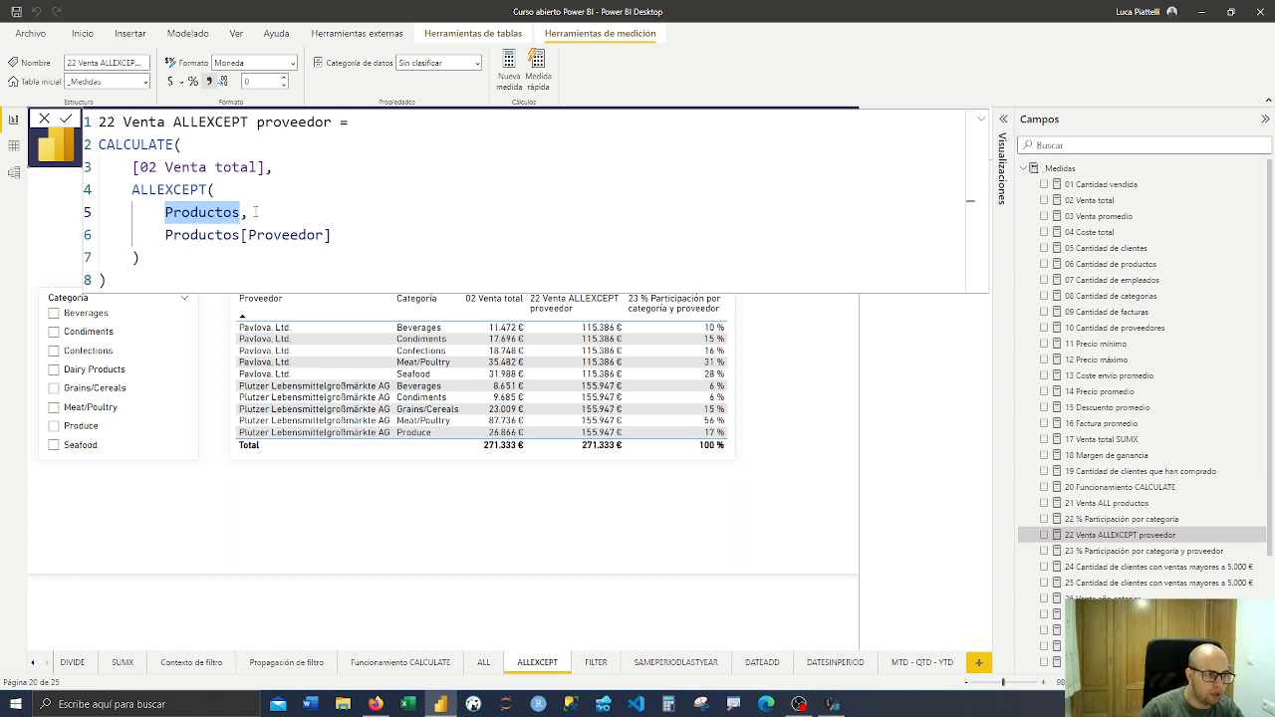
pyautogui.moveTo(248, 212); pyautogui.dragTo(166, 212)
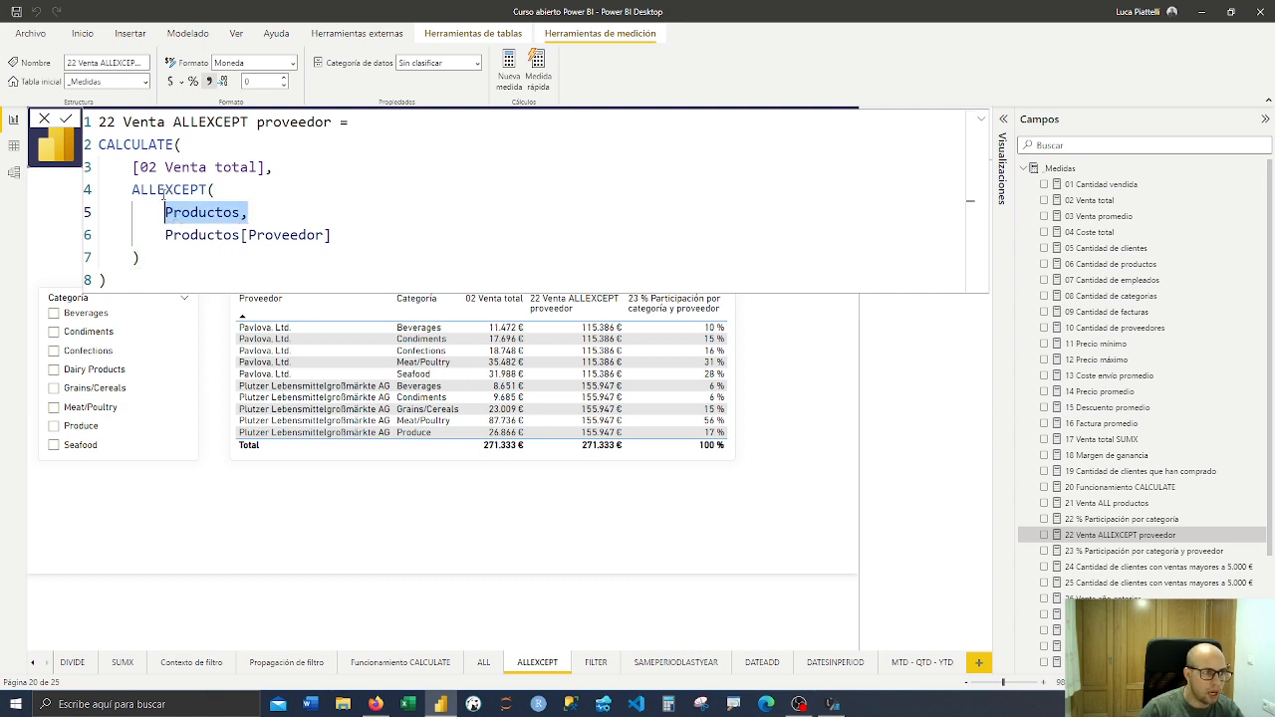
pyautogui.moveTo(157, 189); pyautogui.dragTo(215, 189)
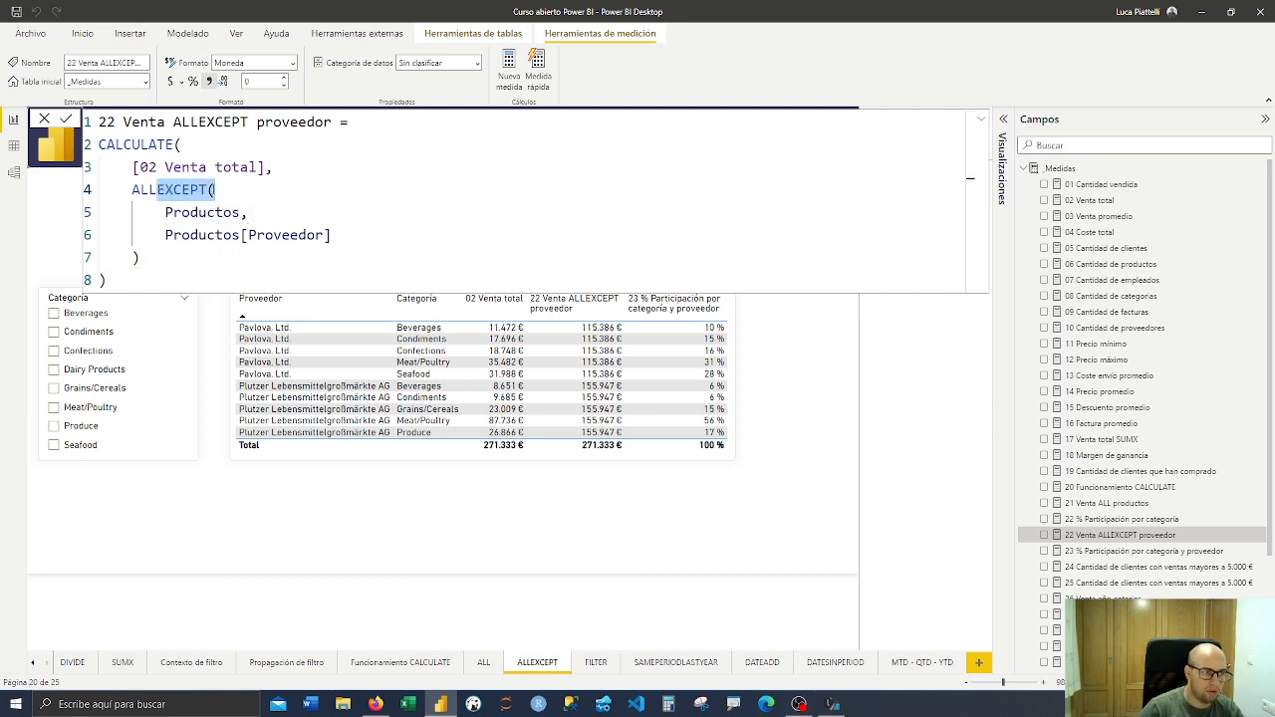
pyautogui.moveTo(166, 235); pyautogui.dragTo(336, 236)
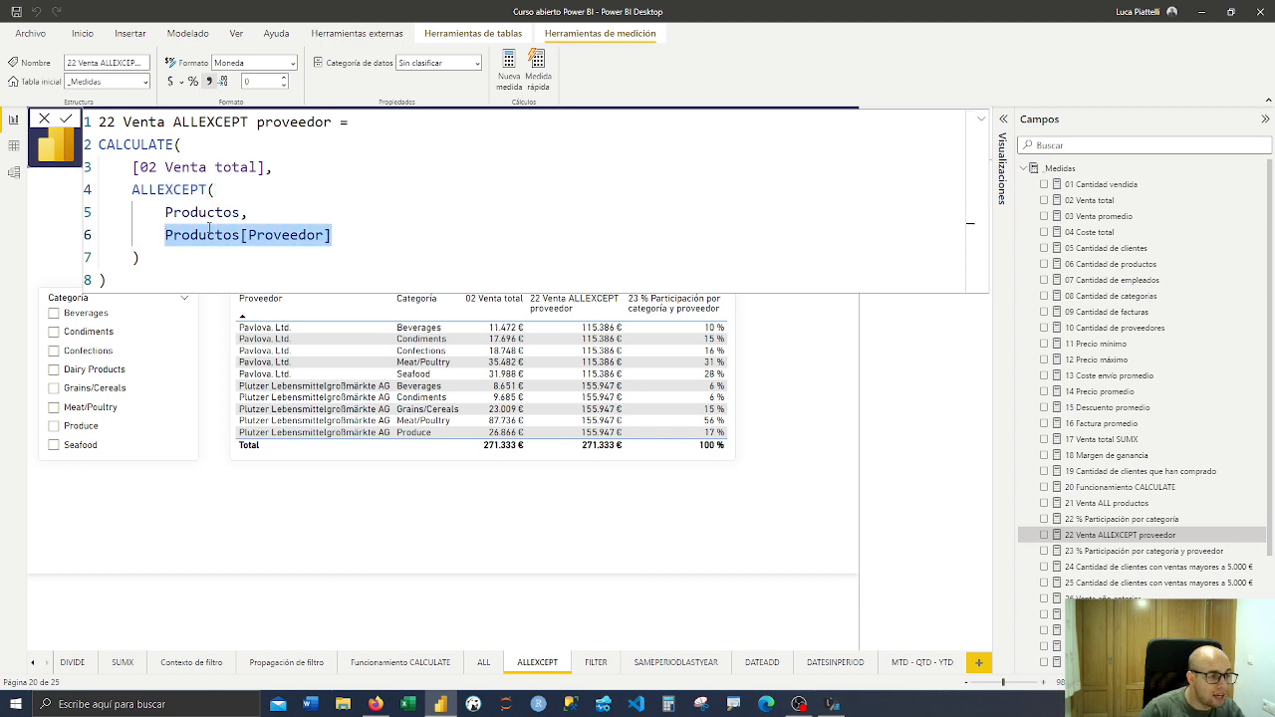
pyautogui.click(340, 230)
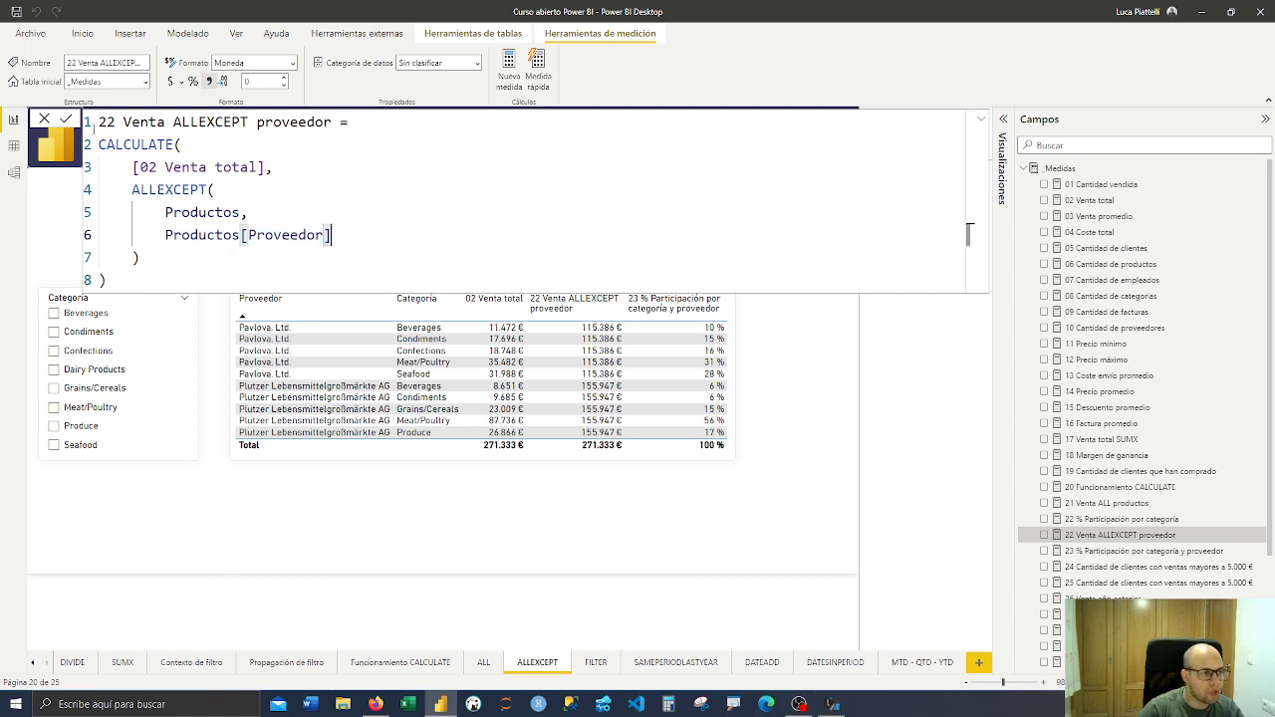
pyautogui.click(46, 118)
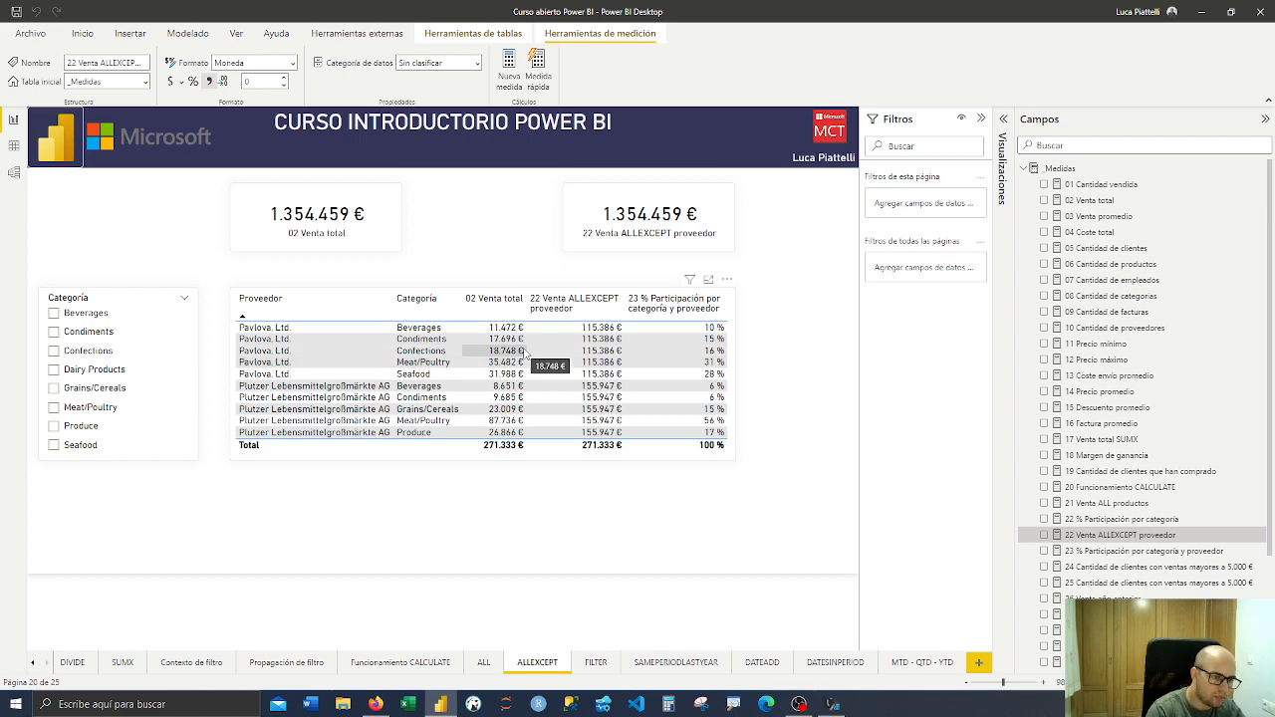
# Collapse the Filtros and Campos panes to enlarge the ALLEXCEPT page, and briefly open the Windows calculator over it
pyautogui.click(980, 119)
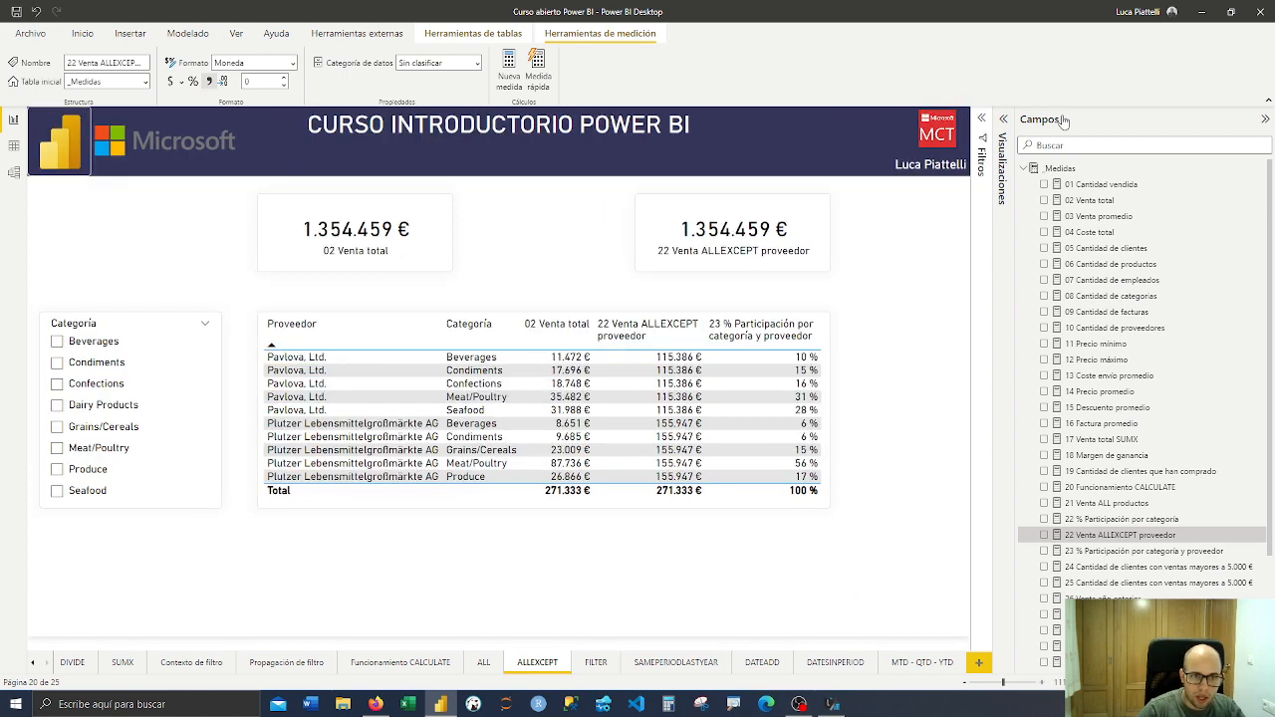
pyautogui.click(1265, 118)
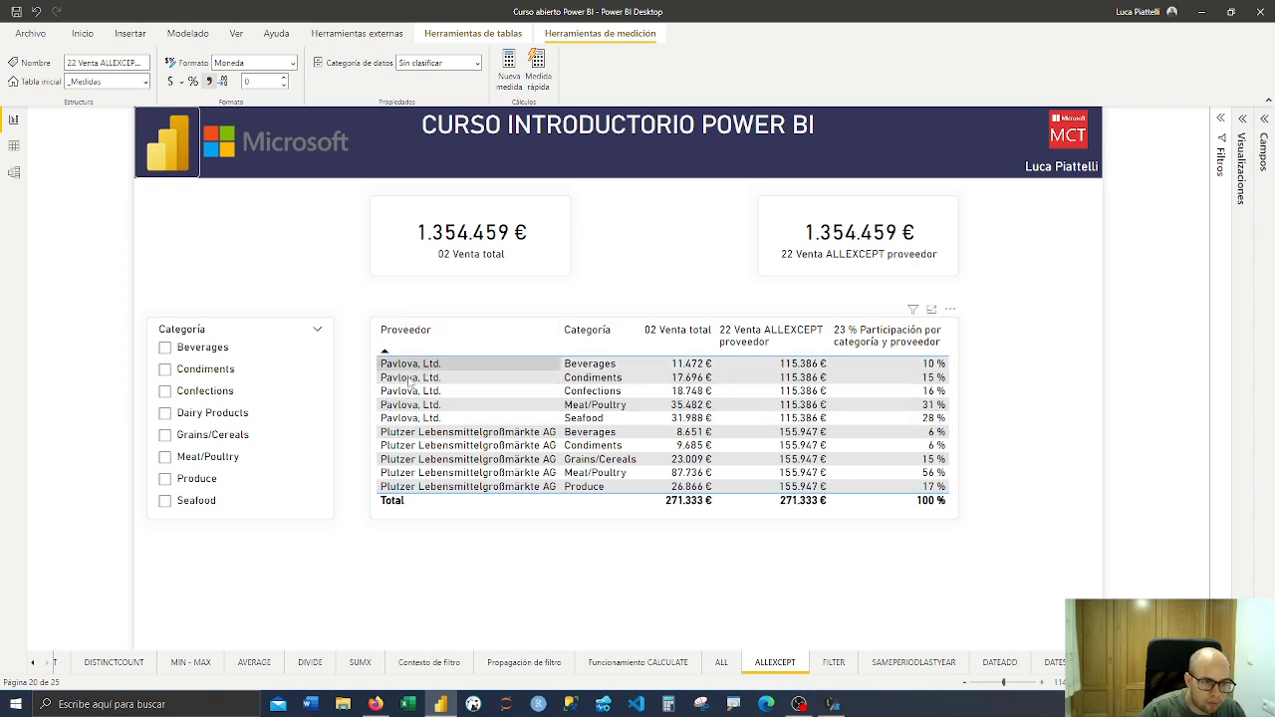
pyautogui.click(669, 705)
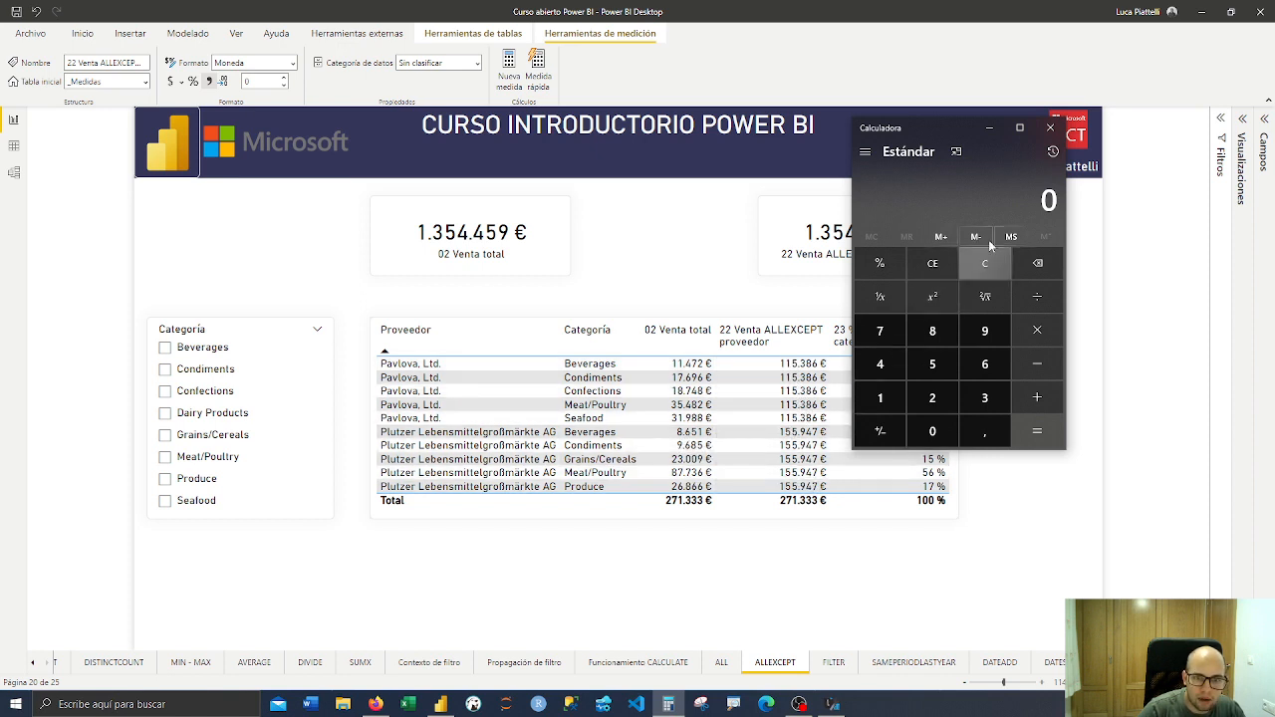
pyautogui.click(1054, 128)
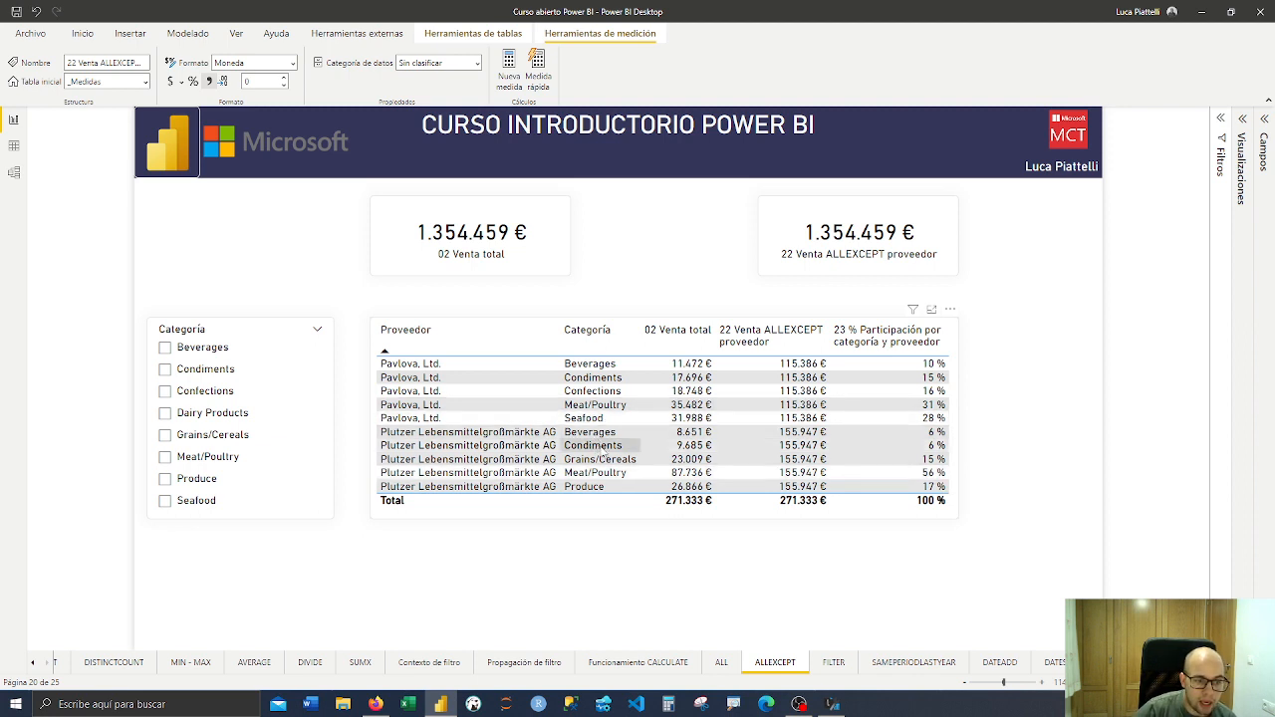
# Compare the ALL page's category table with the ALLEXCEPT page's table by supplier and category, leaving nothing selected
pyautogui.click(722, 662)
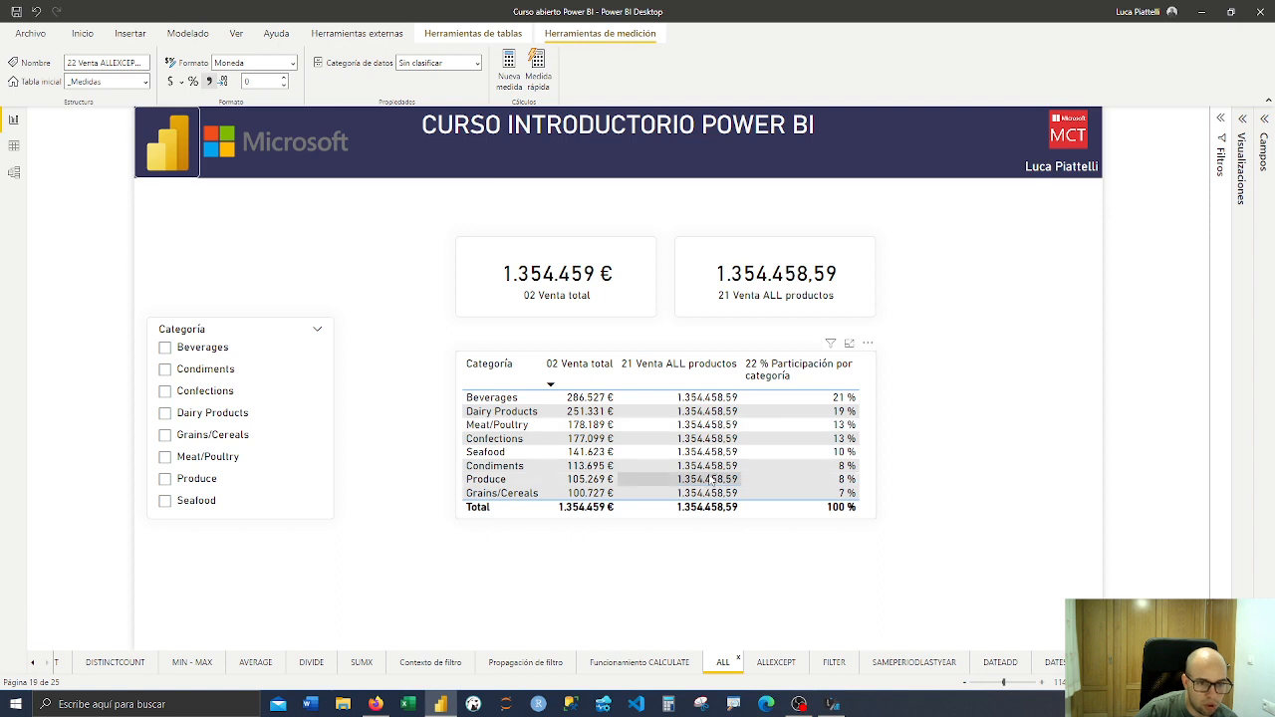
pyautogui.click(776, 665)
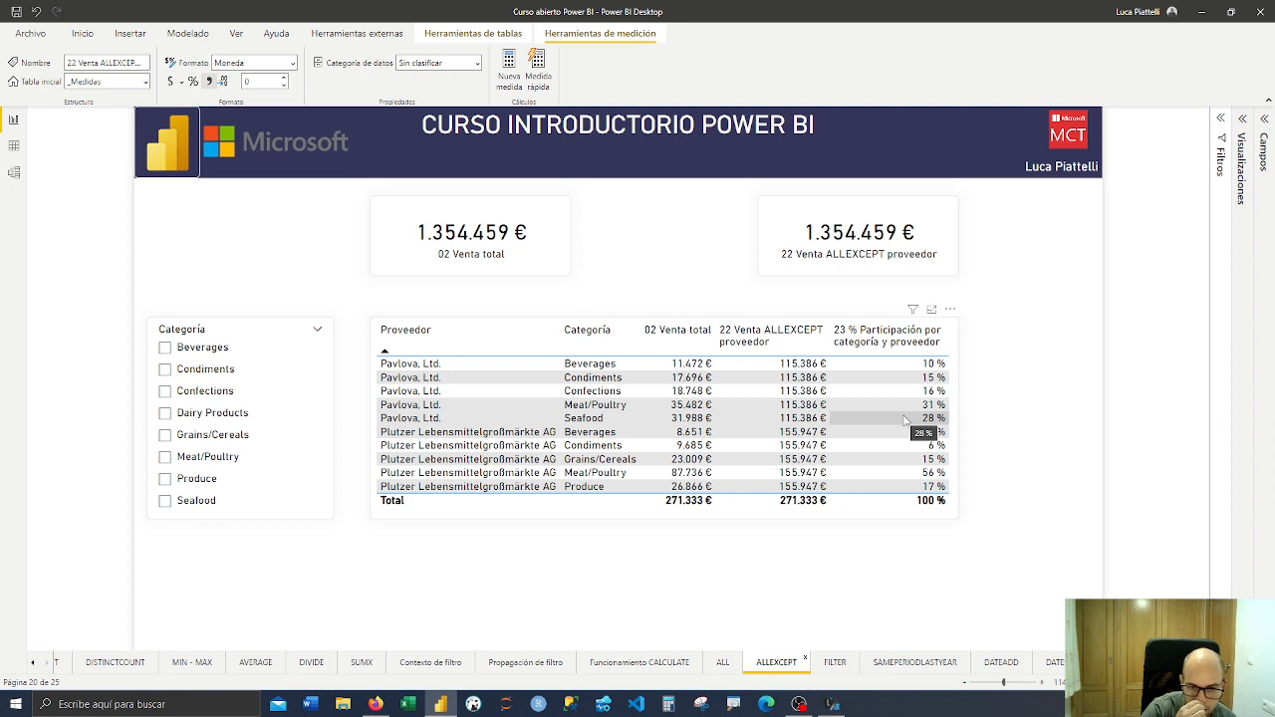
pyautogui.click(906, 582)
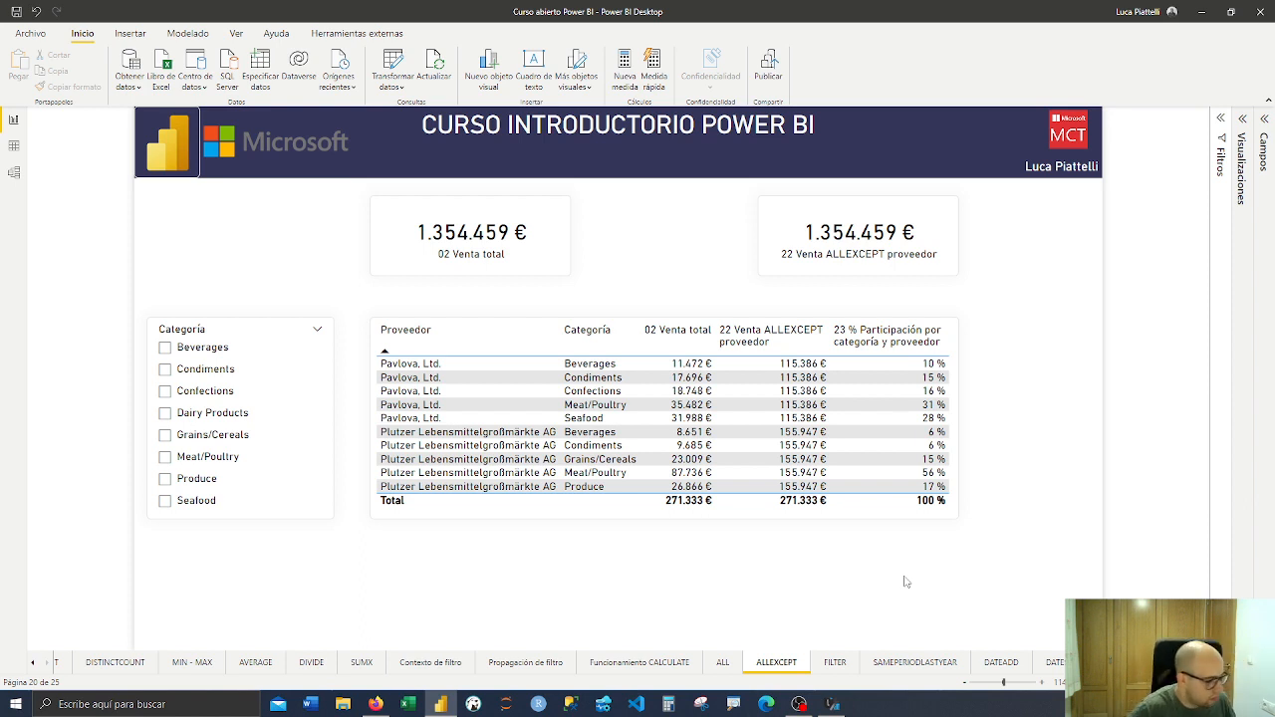
# On the FILTER page, open the formula of the _Medidas measure 24 Cantidad de clientes con ventas mayores a 5.000 €
pyautogui.click(837, 662)
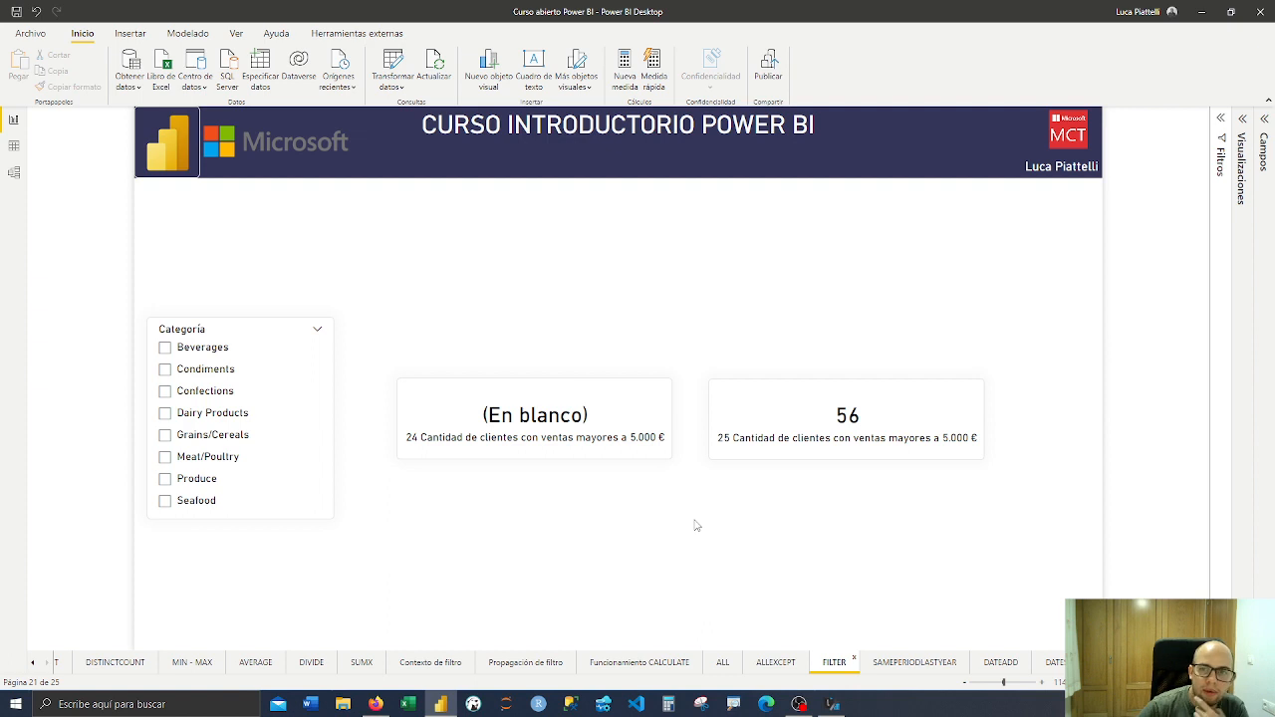
pyautogui.click(610, 425)
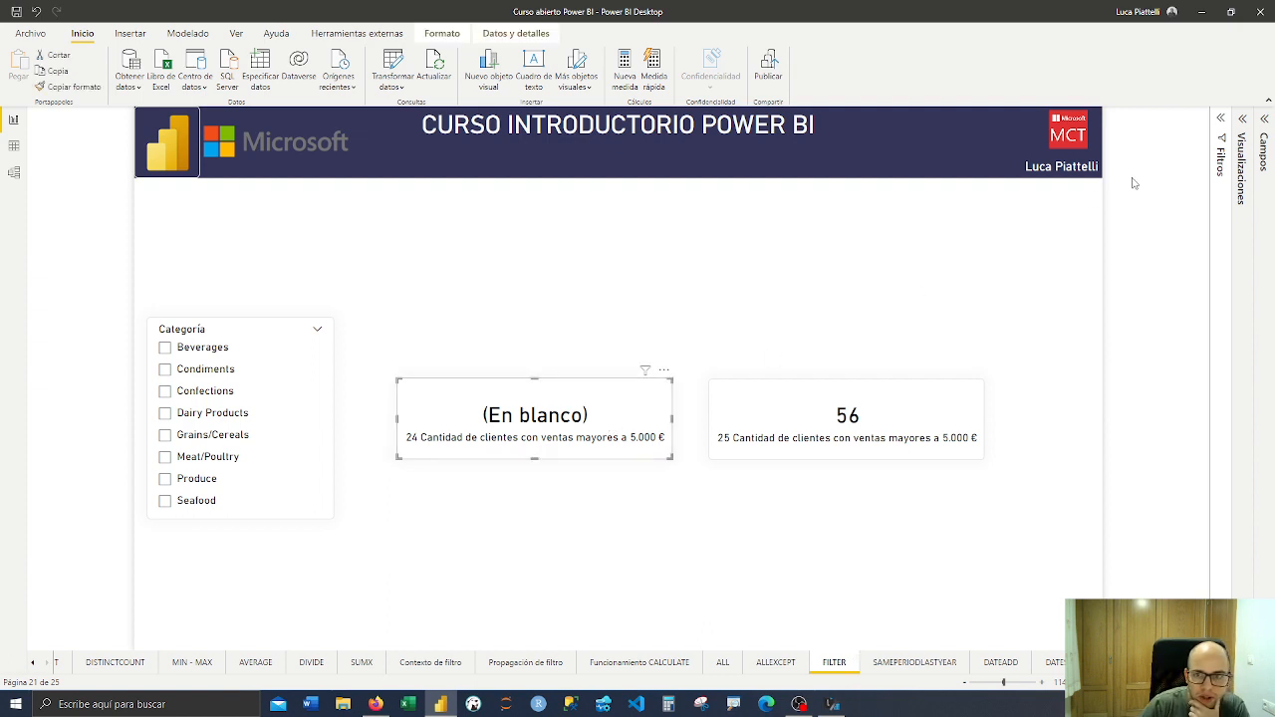
pyautogui.click(1265, 127)
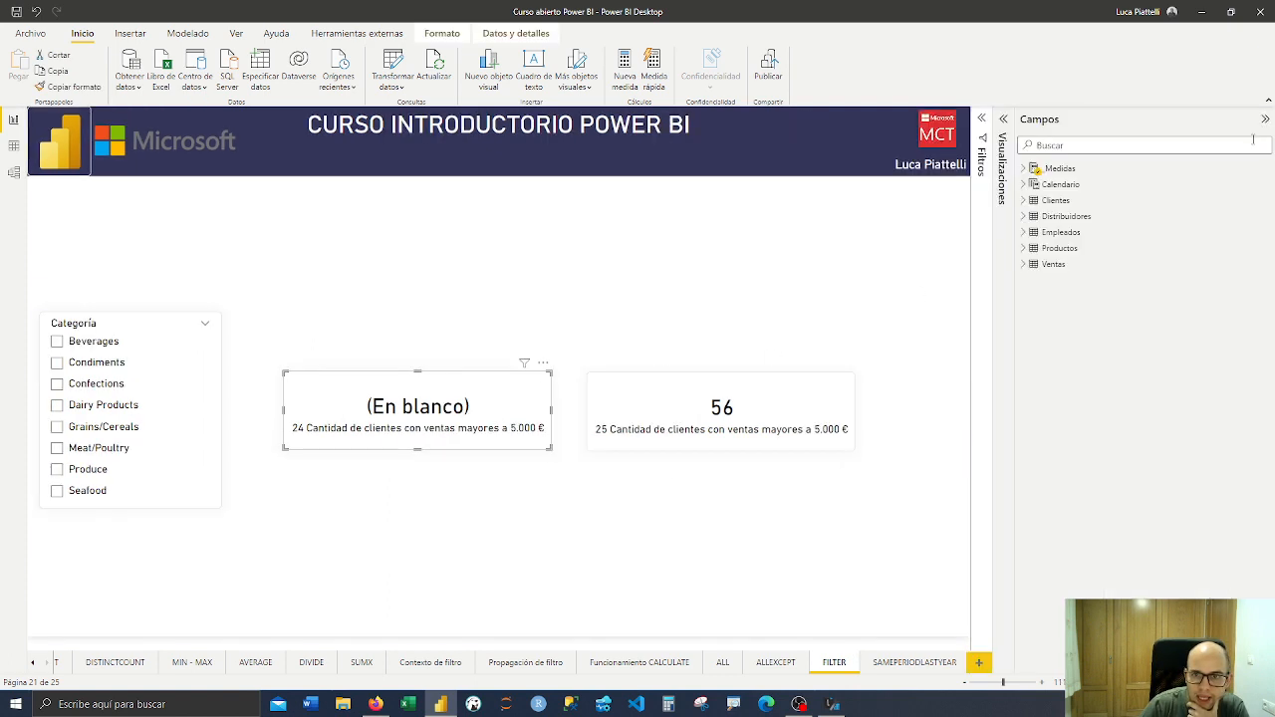
pyautogui.click(1030, 169)
pyautogui.scroll(-2, 1084, 364)
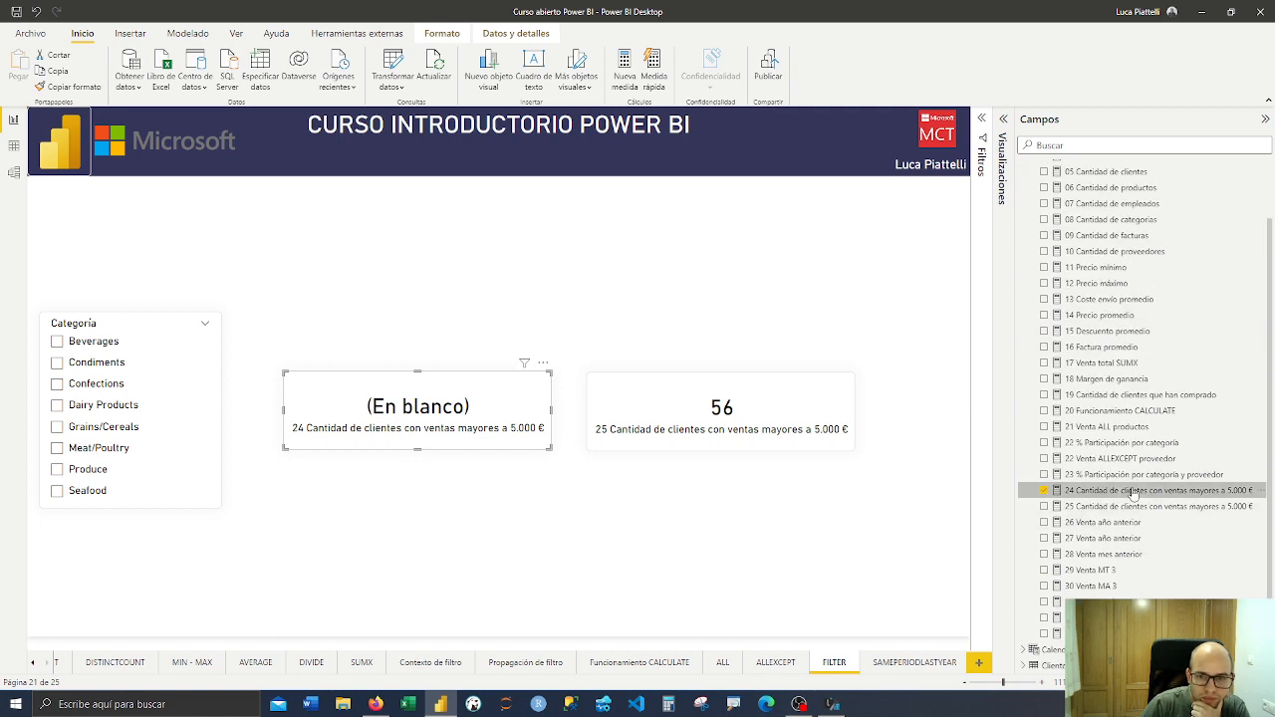
pyautogui.click(1096, 490)
# Delete the content above the commented block and its comment markers, leaving the CALCULATE expression as the measure's active code
pyautogui.moveTo(177, 147); pyautogui.dragTo(80, 169)
pyautogui.press('BackSpace')
pyautogui.press('BackSpace')
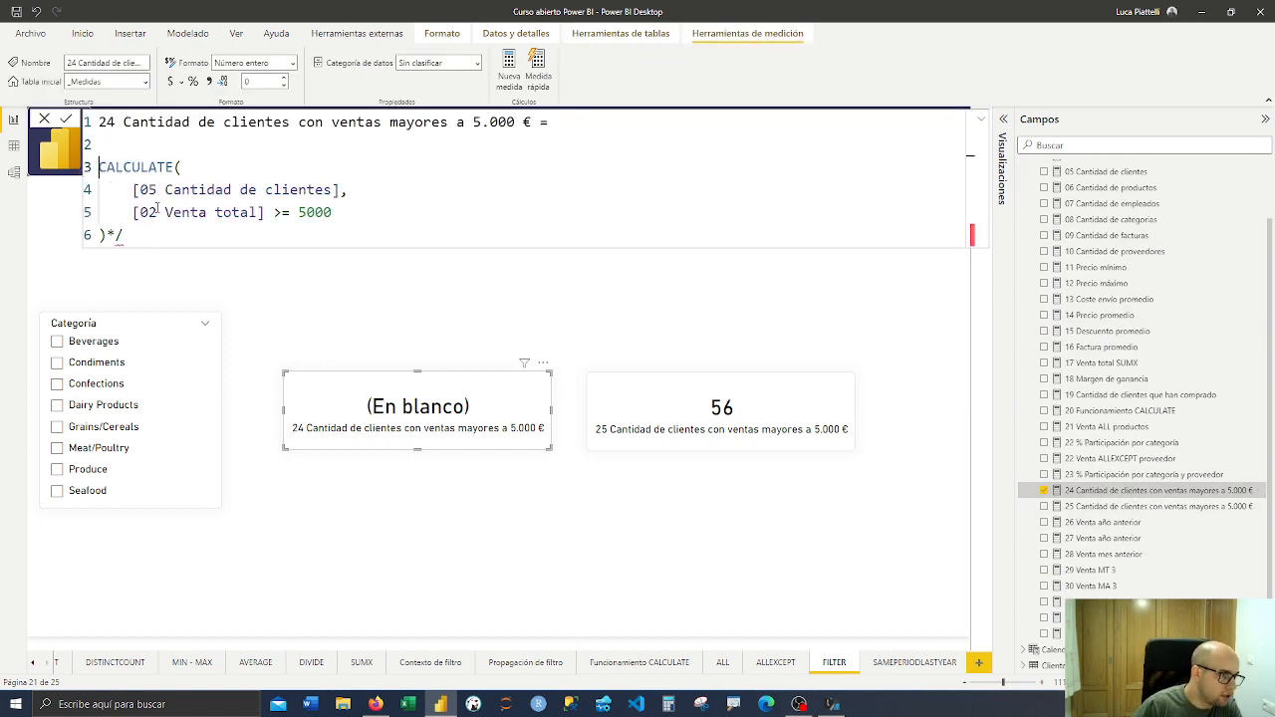
pyautogui.press('BackSpace')
pyautogui.hotkey('ctrl', 'End')
pyautogui.press('BackSpace')
pyautogui.press('BackSpace')
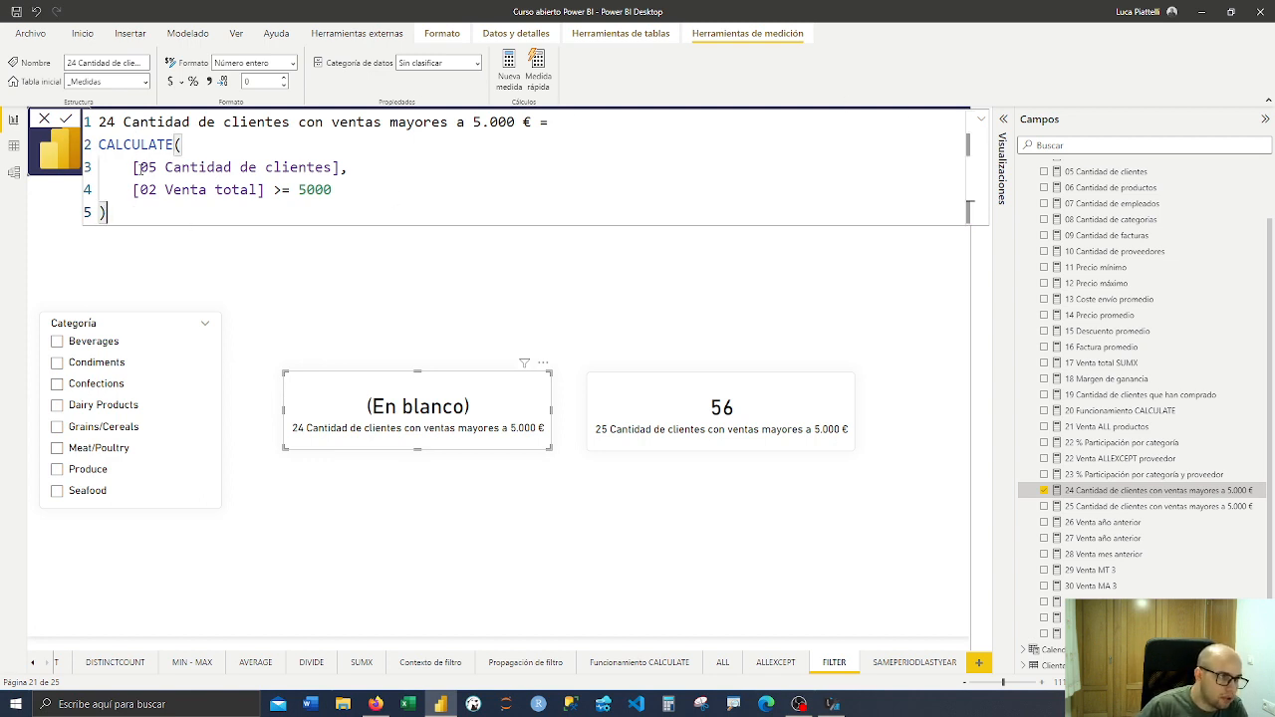
# Examine the [05 Cantidad de clientes] expression, the [02 Venta total] >= 5000 filter and the measure's name, and commit the formula
pyautogui.moveTo(133, 168); pyautogui.dragTo(342, 172)
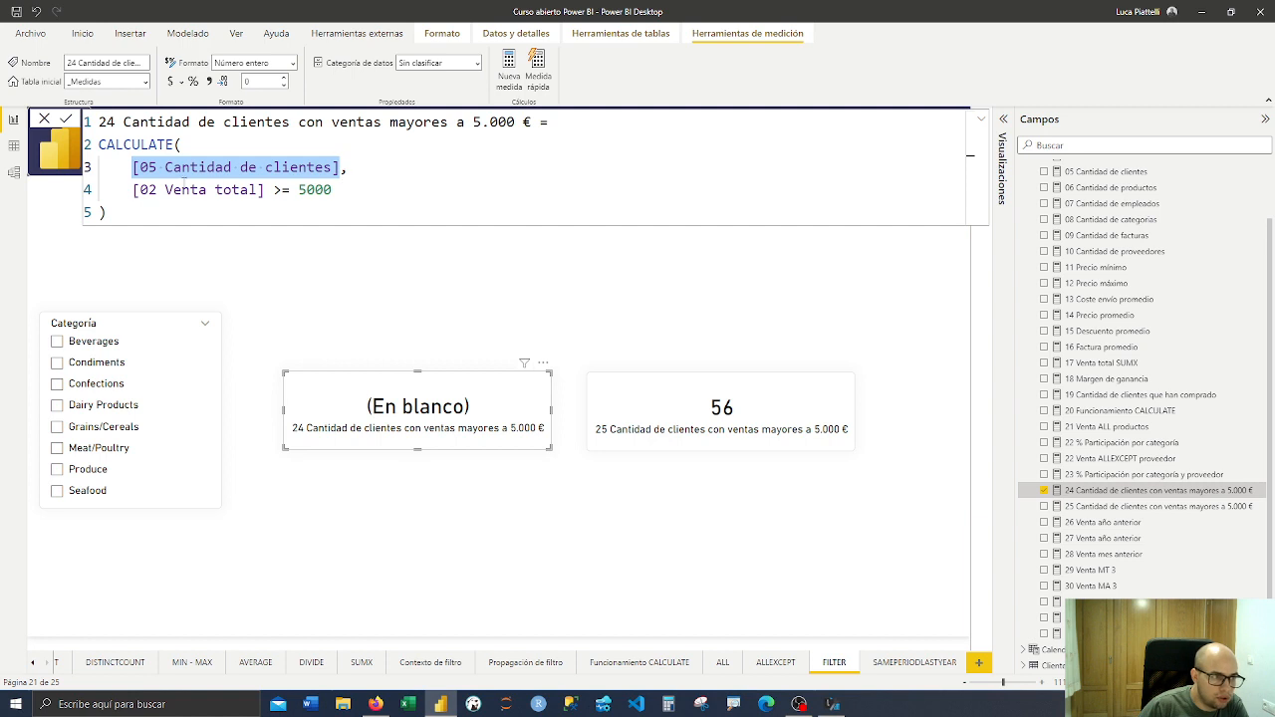
pyautogui.moveTo(133, 189); pyautogui.dragTo(273, 212)
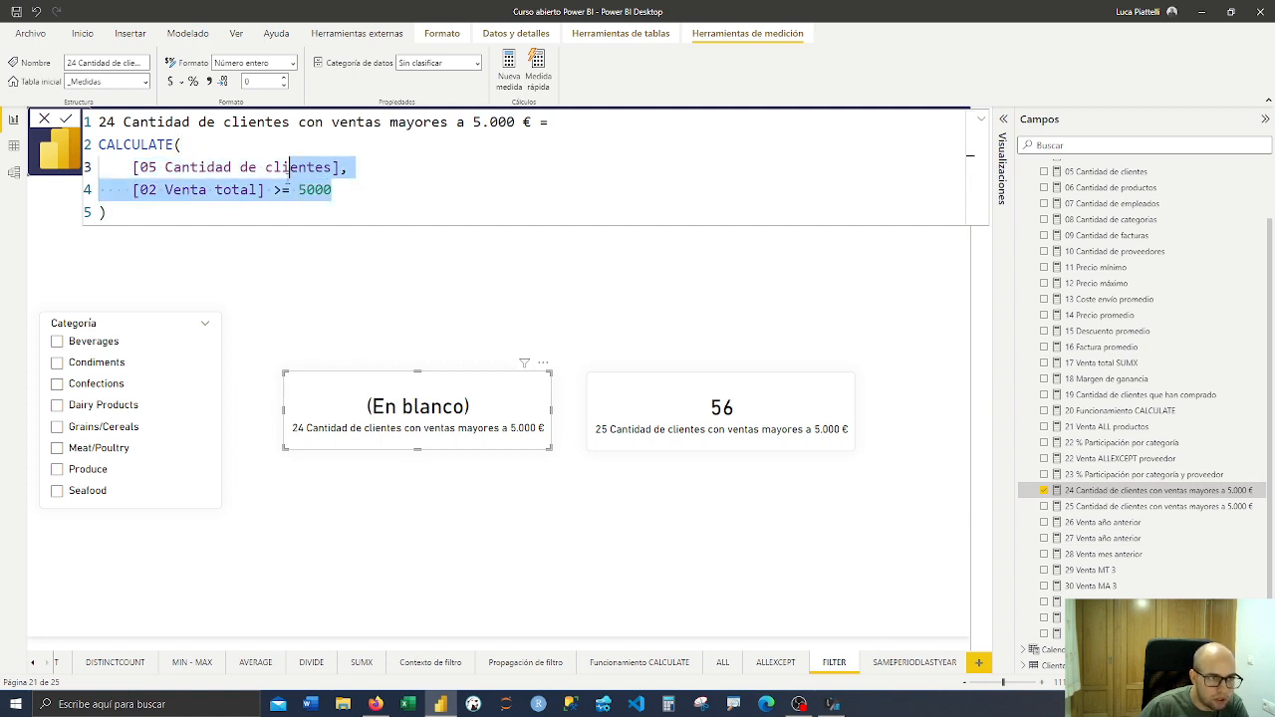
pyautogui.click(273, 212)
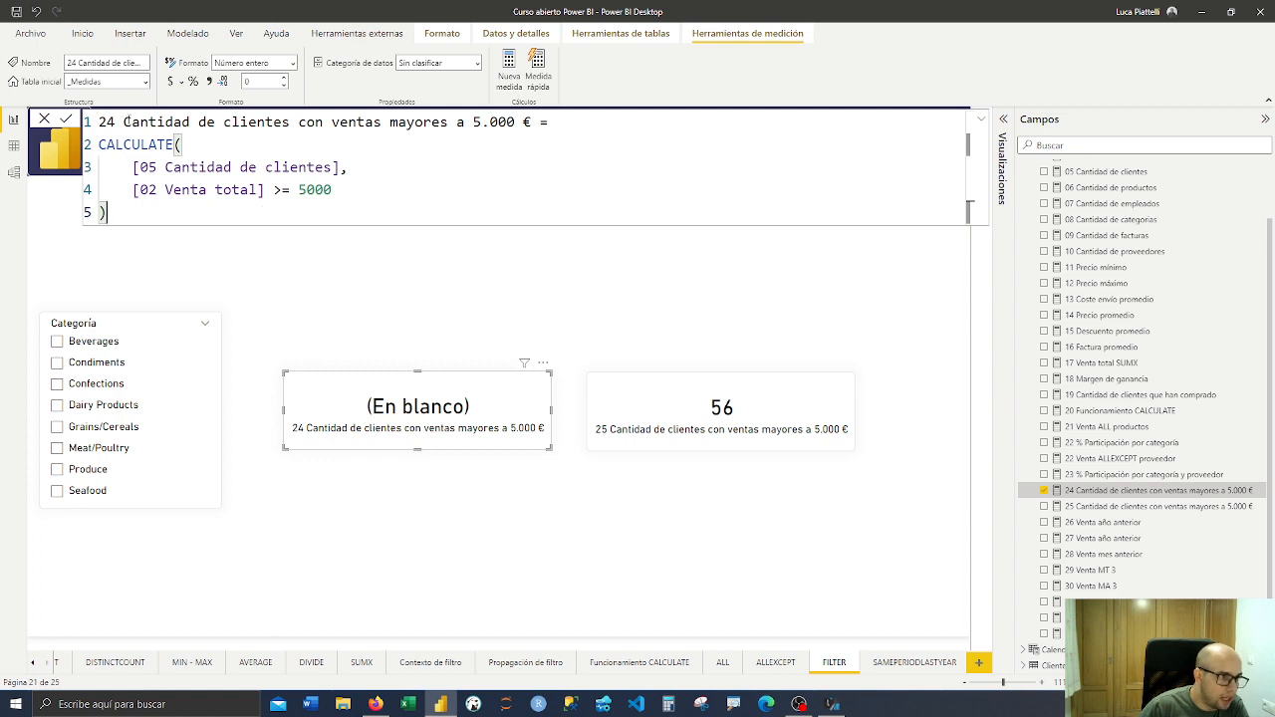
pyautogui.moveTo(126, 121); pyautogui.dragTo(539, 121)
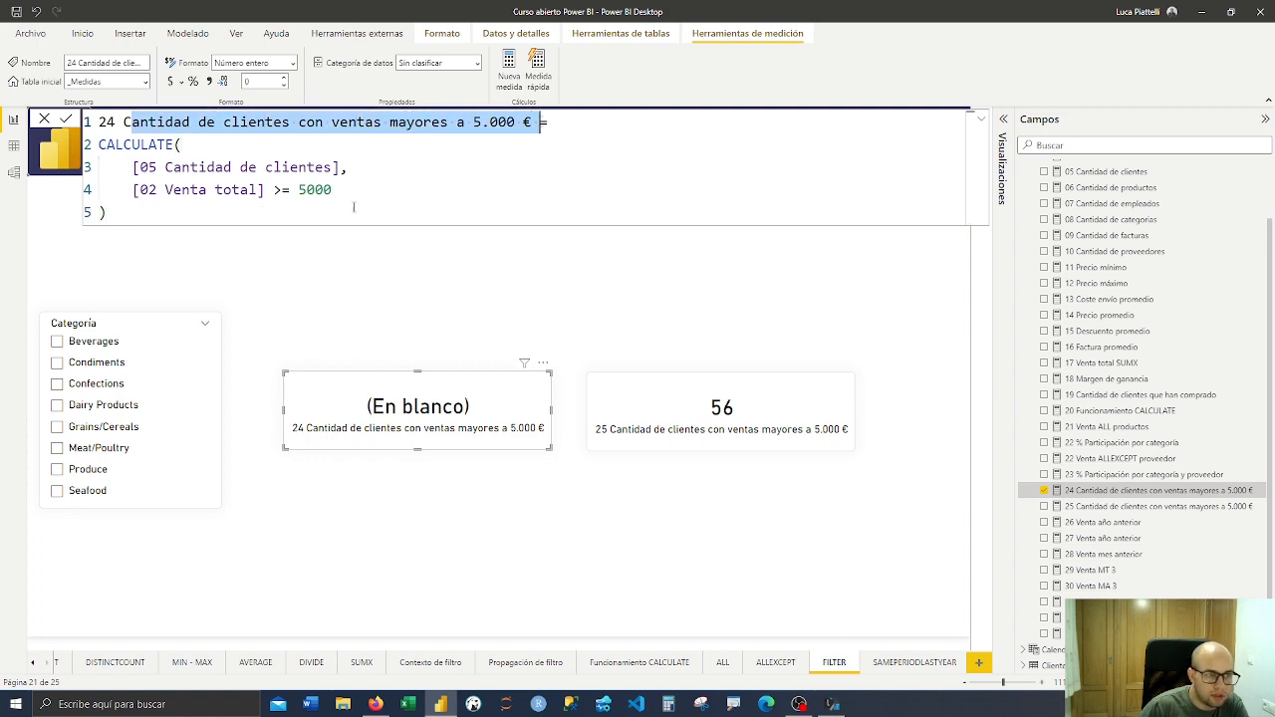
pyautogui.click(309, 211)
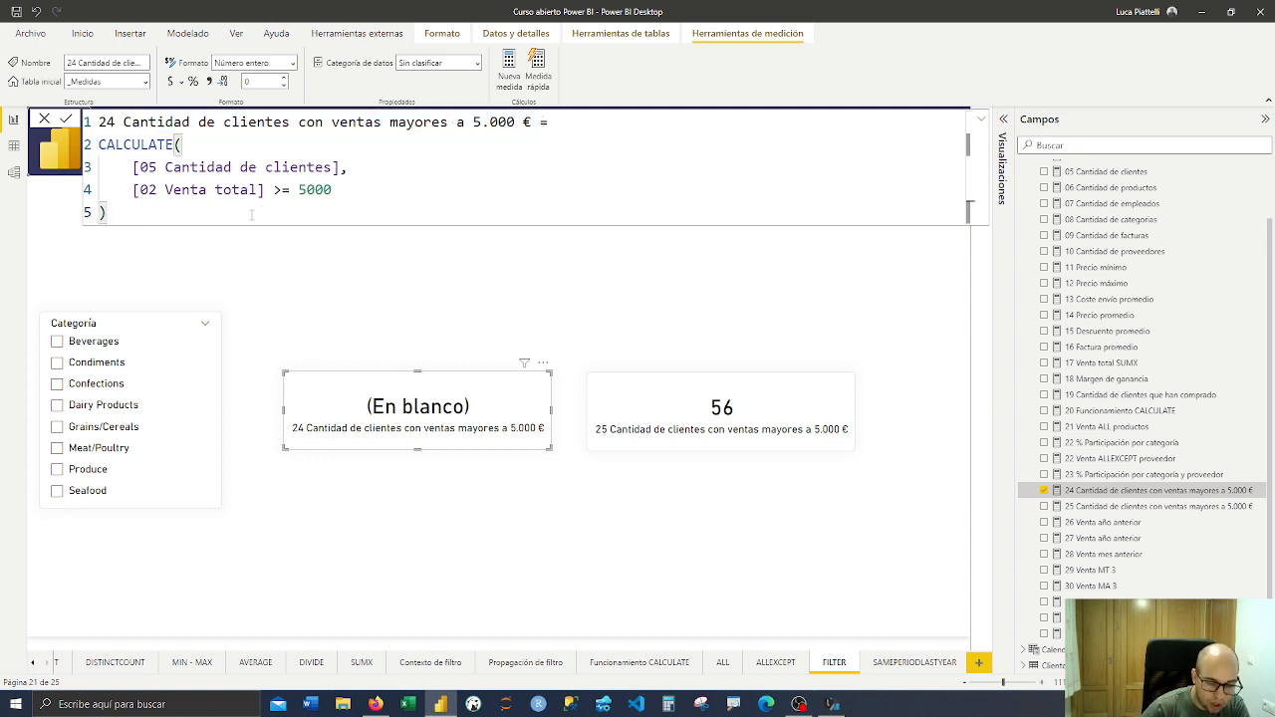
pyautogui.press('Return')
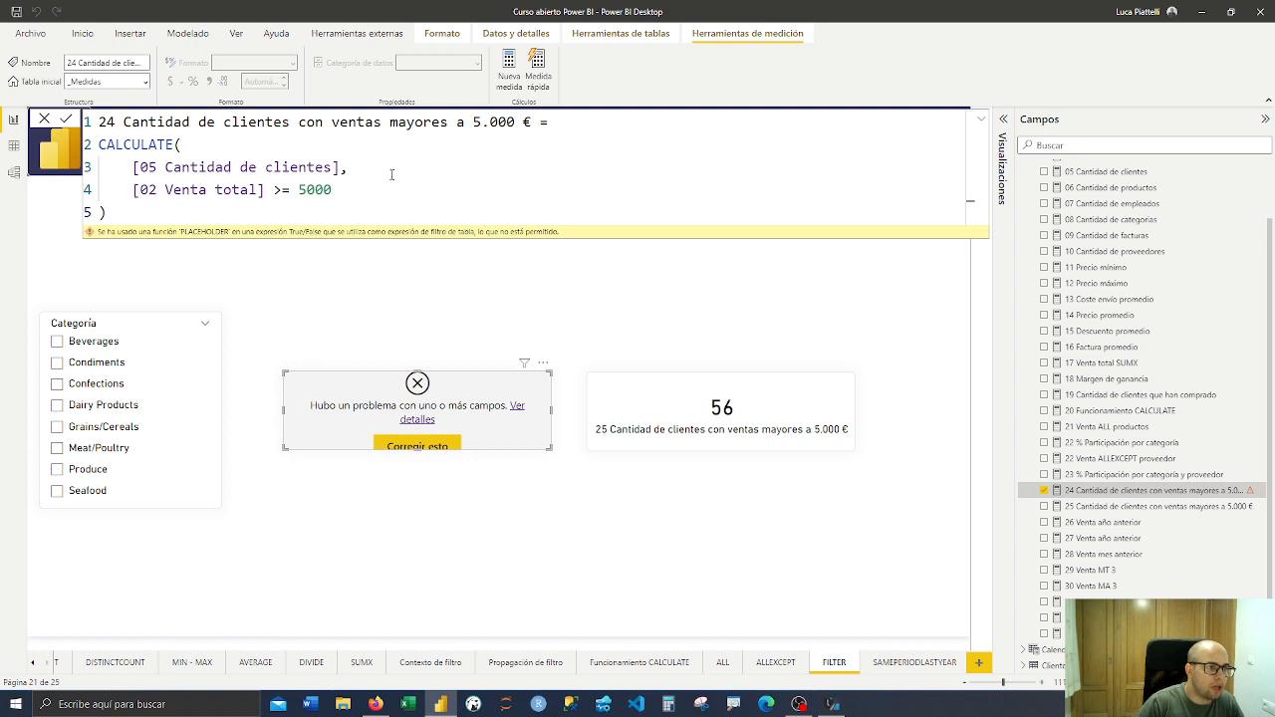
# Comment out the whole CALCULATE expression of measure 24 as a /* */ block
pyautogui.click(99, 144)
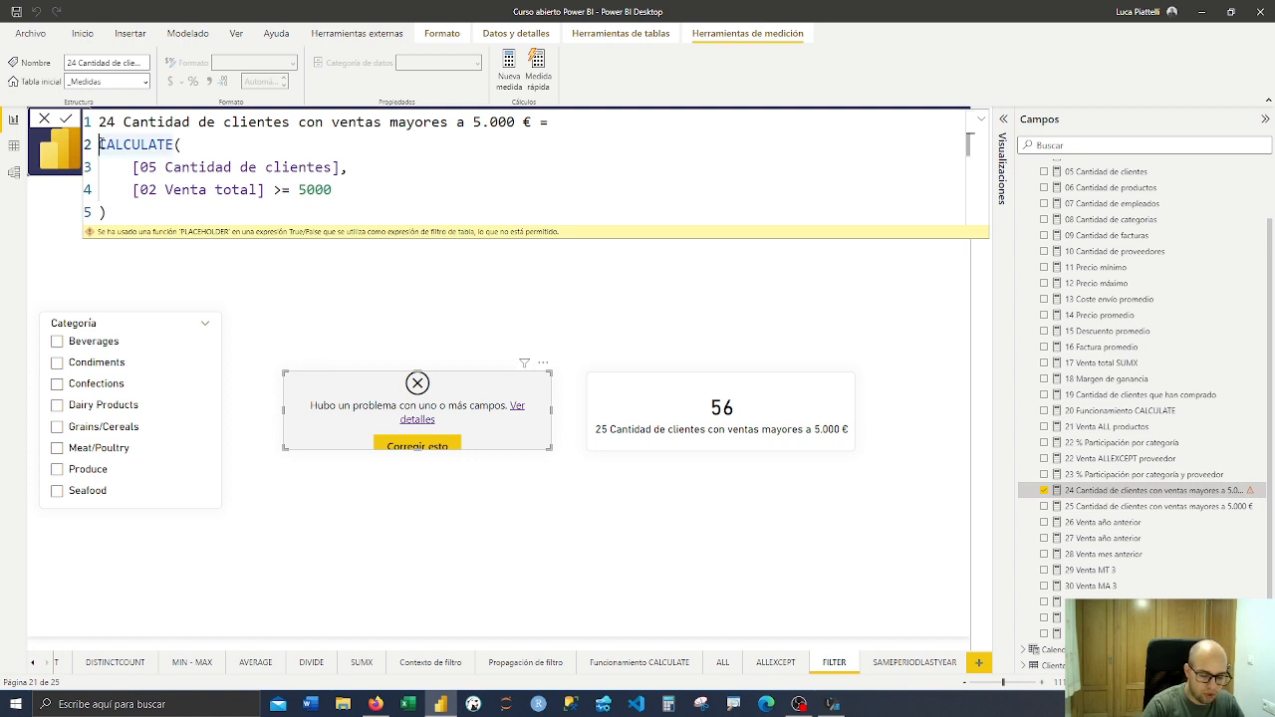
pyautogui.write('*')
pyautogui.press('Down')
pyautogui.press('Down')
pyautogui.press('Down')
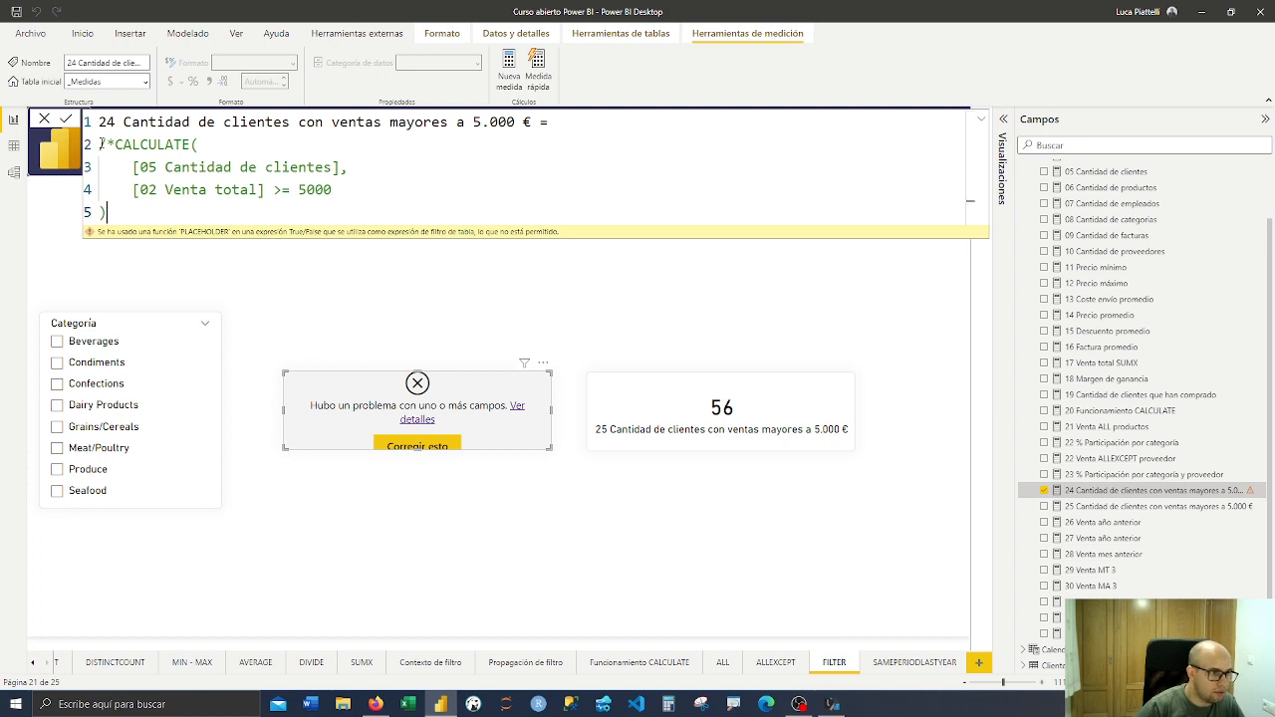
pyautogui.write('*/')
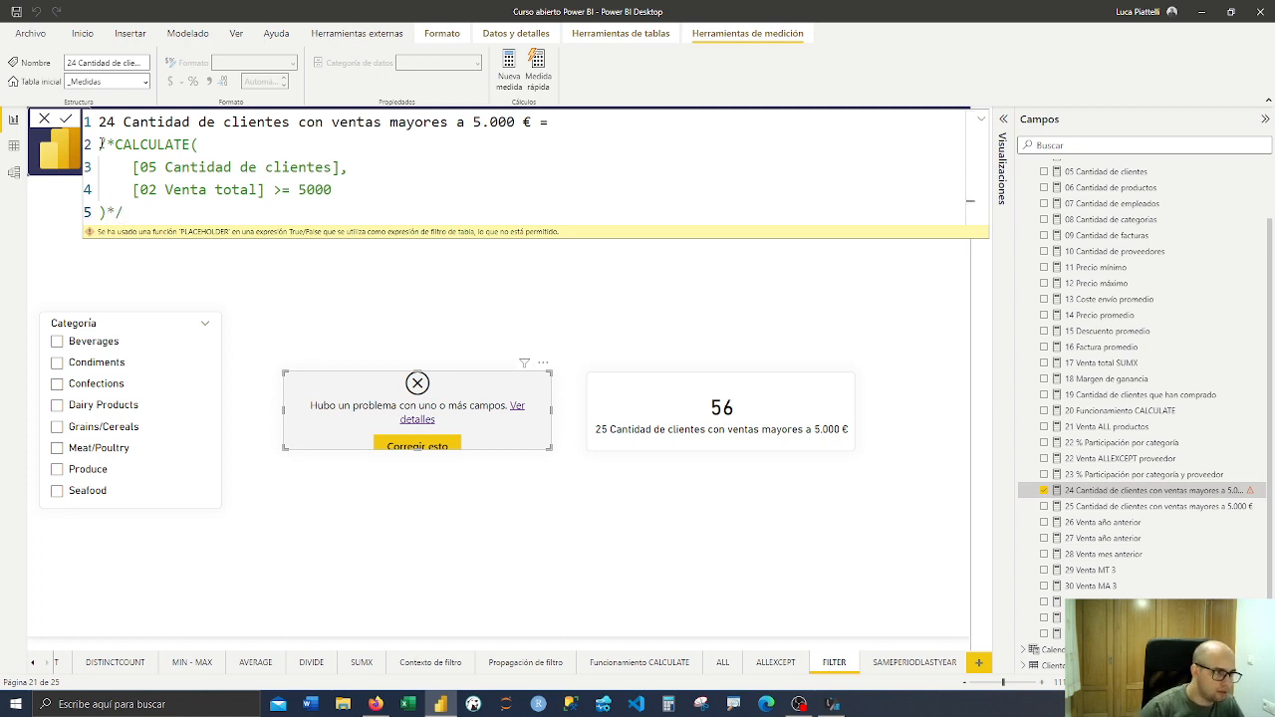
# Add BLANK() on a new line above the commented CALCULATE block and commit measure 24's formula
pyautogui.press('Up')
pyautogui.press('Up')
pyautogui.press('Up')
pyautogui.press('Left')
pyautogui.press('Left')
pyautogui.press('Left')
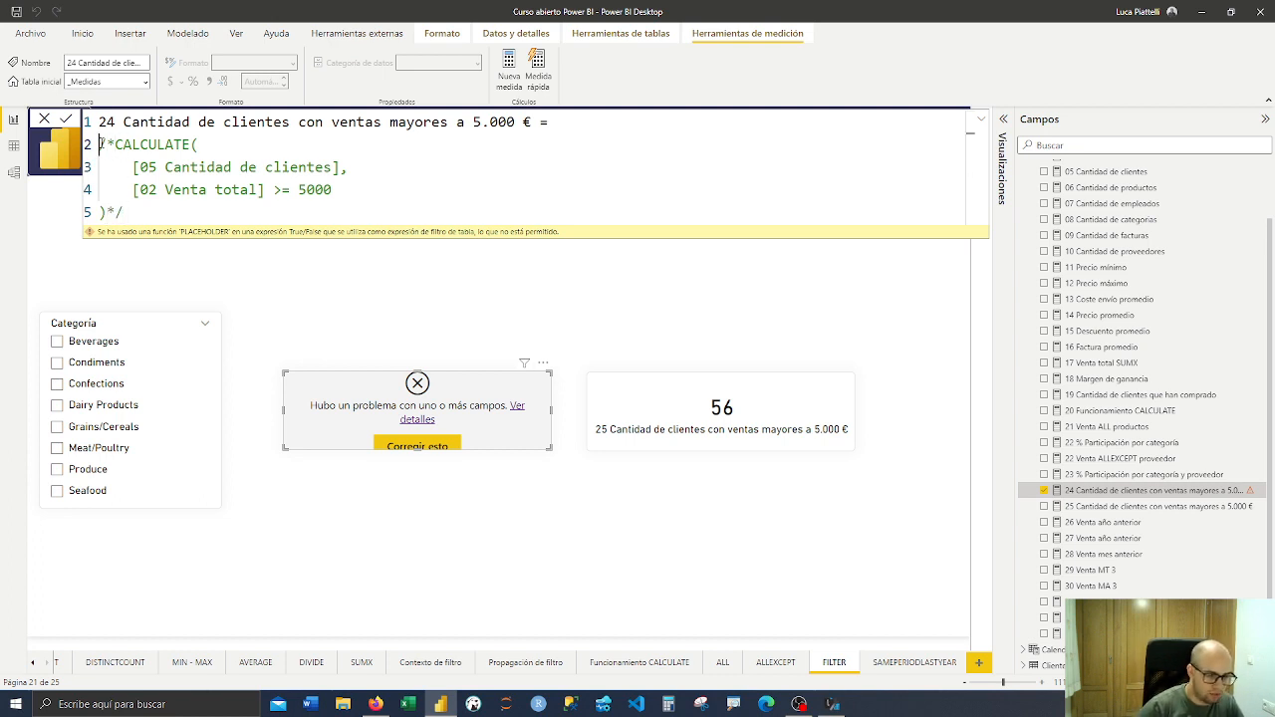
pyautogui.press('Return')
pyautogui.click(101, 143)
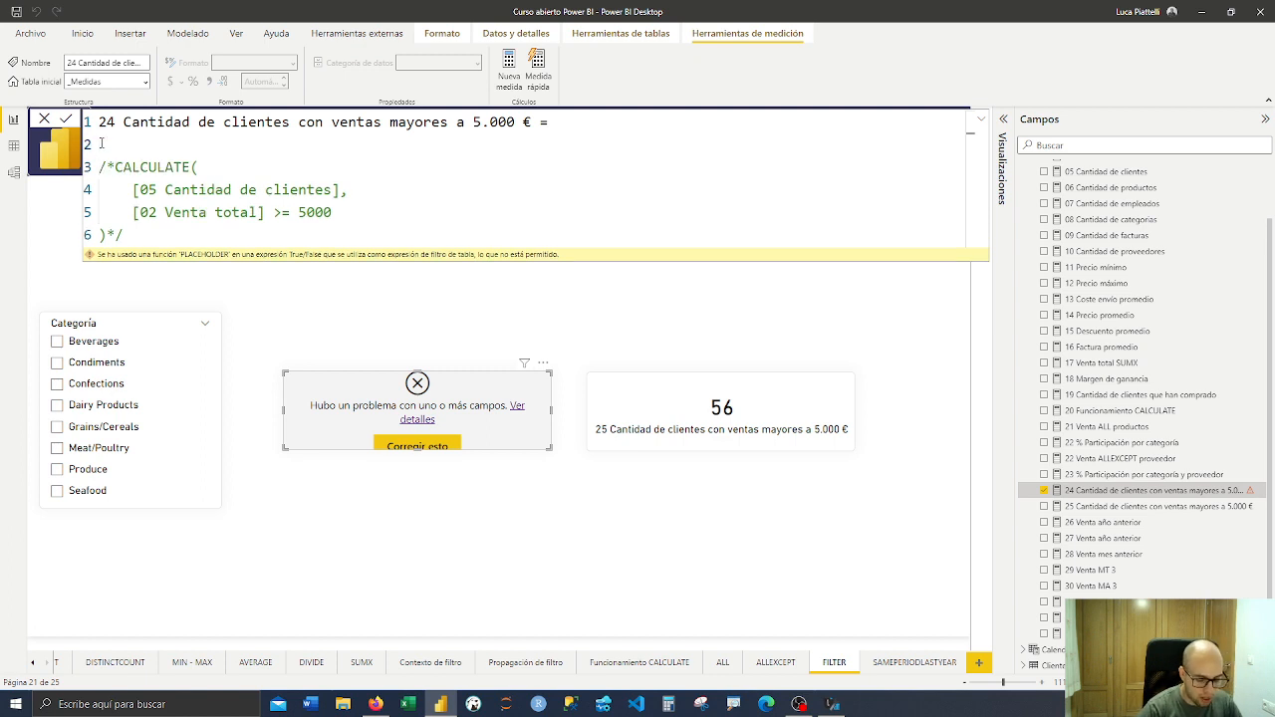
pyautogui.write('BL')
pyautogui.press('Tab')
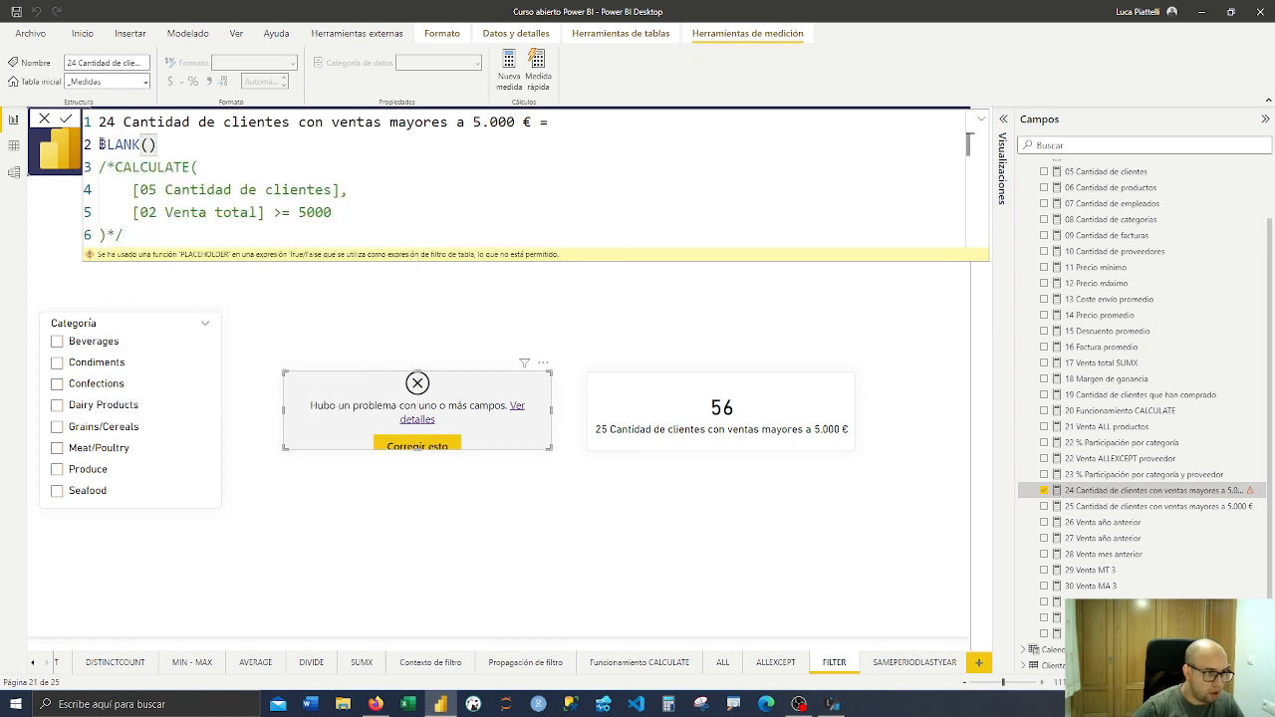
pyautogui.hotkey('ctrl', 'End')
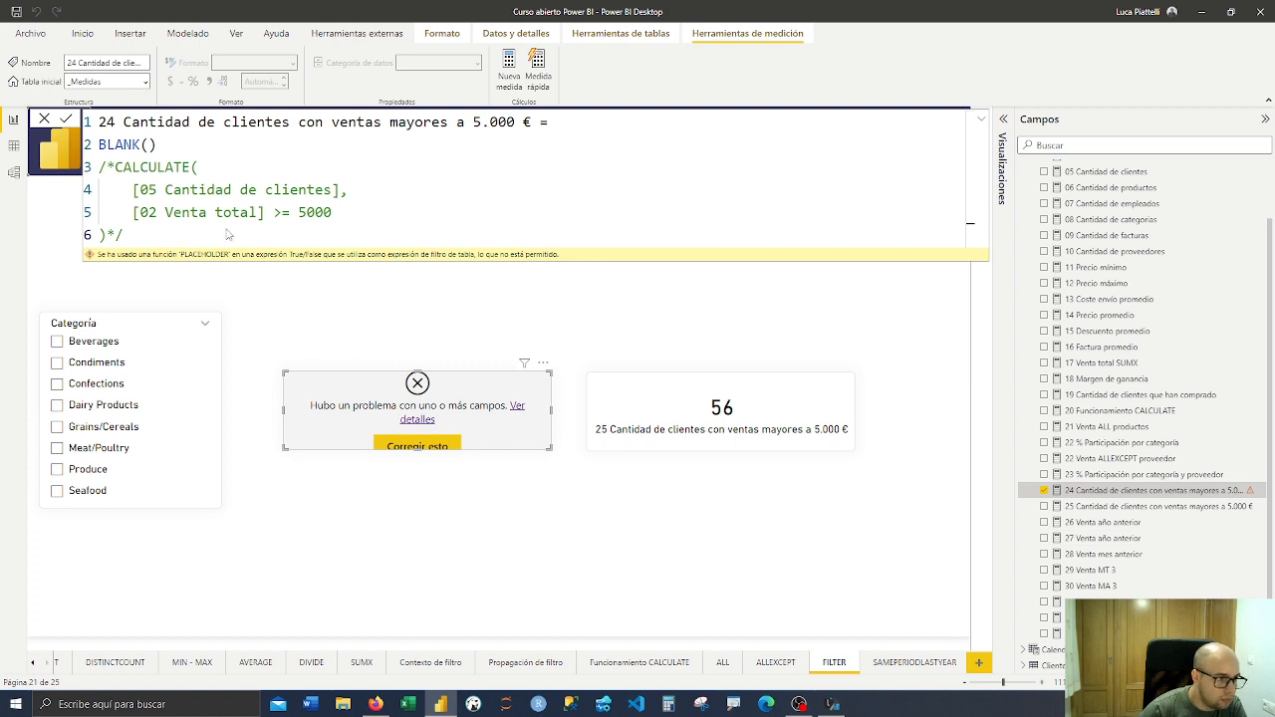
pyautogui.press('Return')
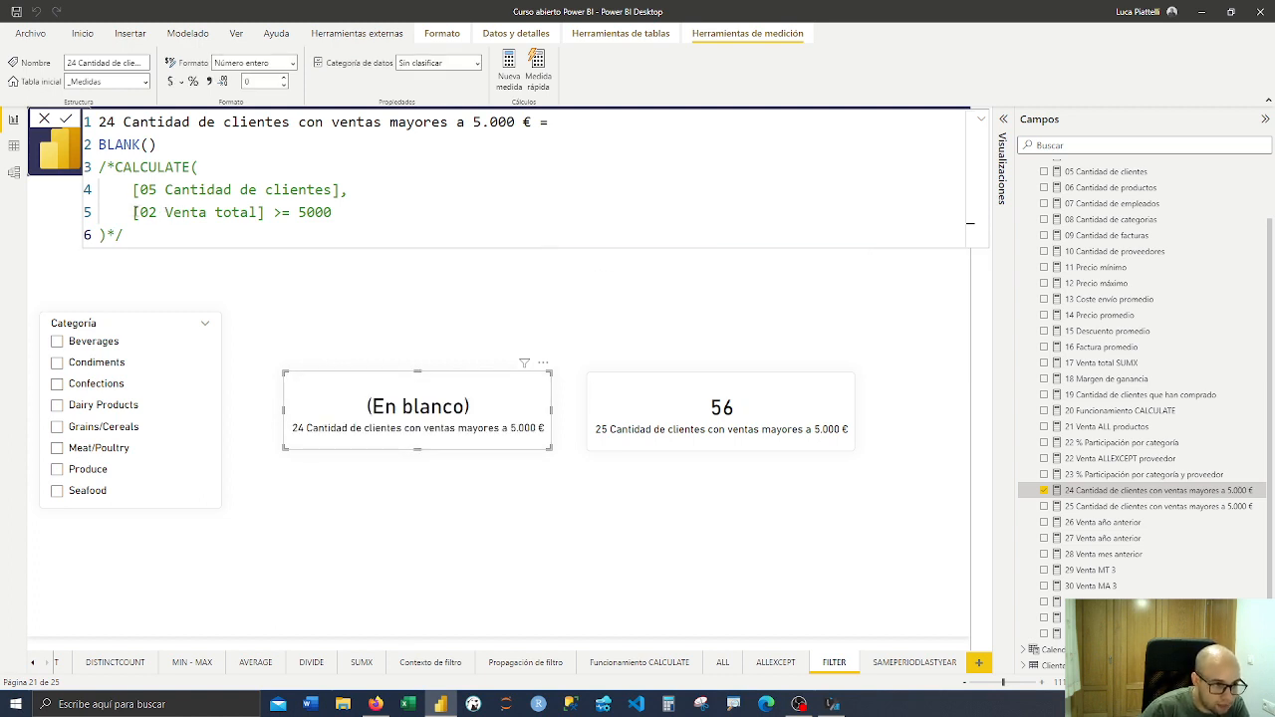
# Examine the [02 Venta total] reference and its comparison operator in measure 24's commented block
pyautogui.moveTo(133, 212); pyautogui.dragTo(264, 212)
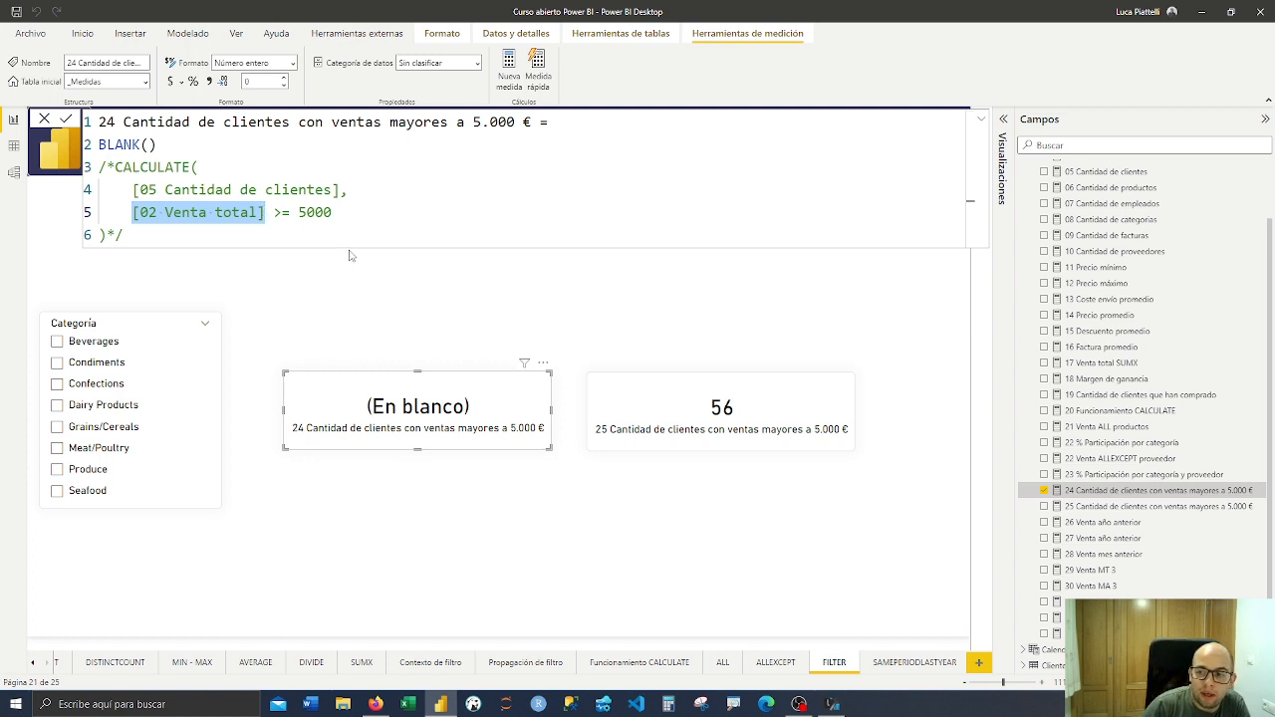
pyautogui.click(172, 216)
pyautogui.moveTo(141, 214); pyautogui.dragTo(264, 215)
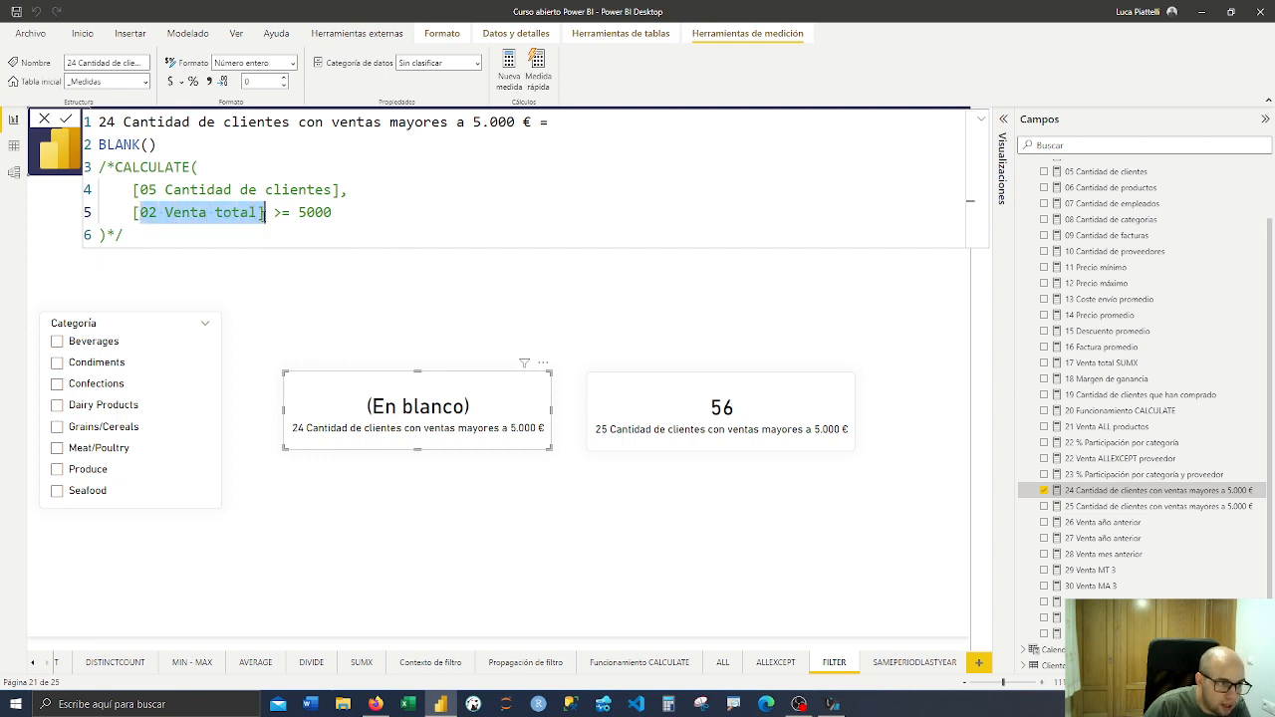
pyautogui.click(282, 212)
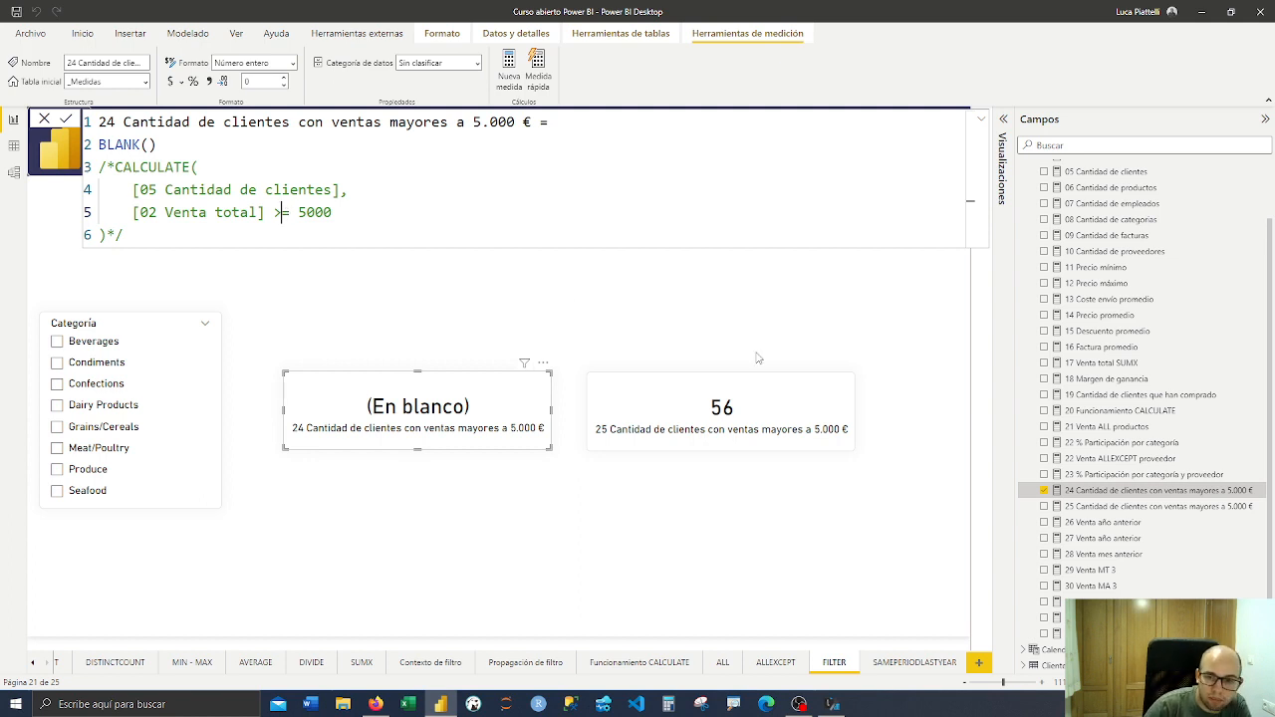
# Open the formula of measure 25 Cantidad de clientes con ventas mayores a 5.000 € and examine its FILTER function and explanatory comment
pyautogui.click(1097, 509)
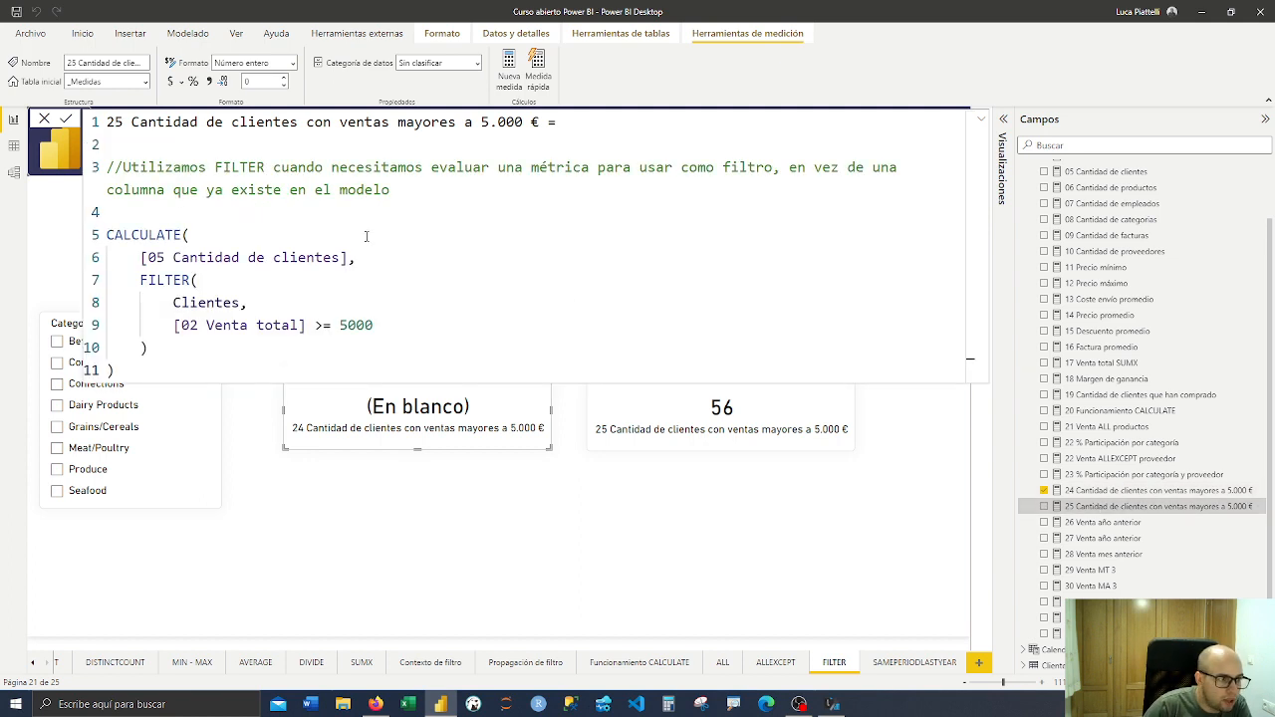
pyautogui.doubleClick(159, 282)
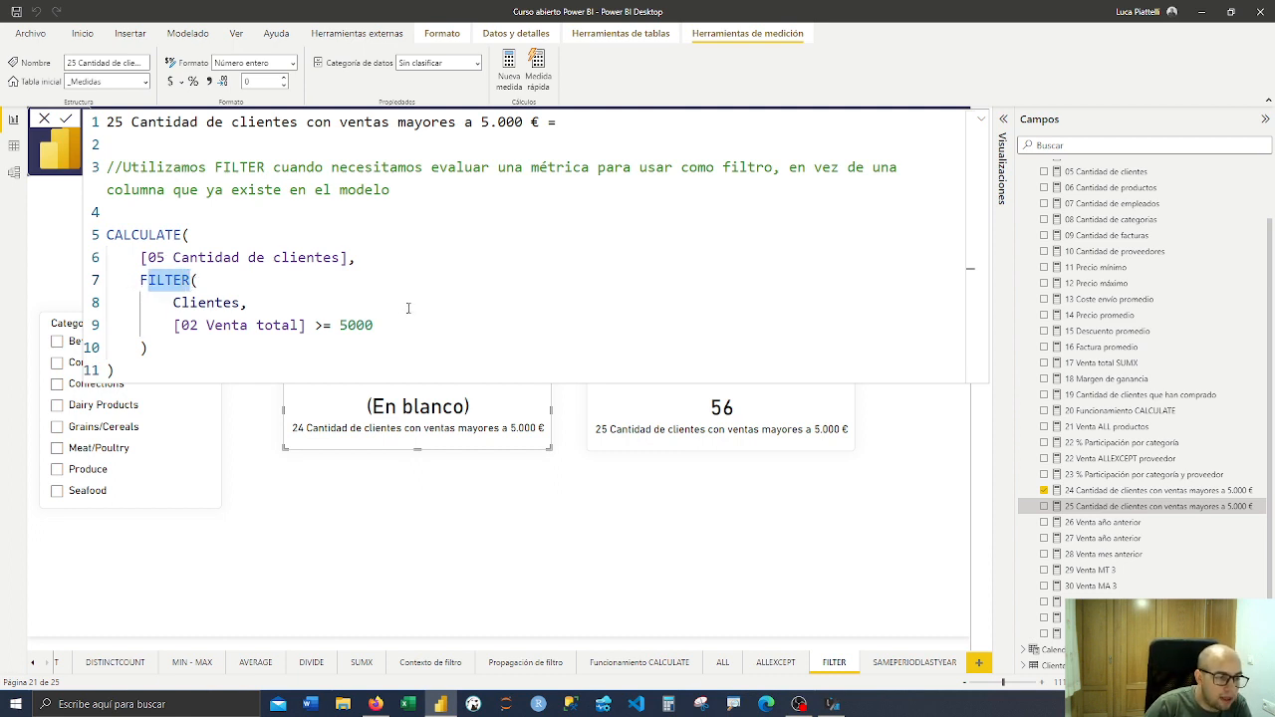
pyautogui.moveTo(390, 371); pyautogui.dragTo(187, 371)
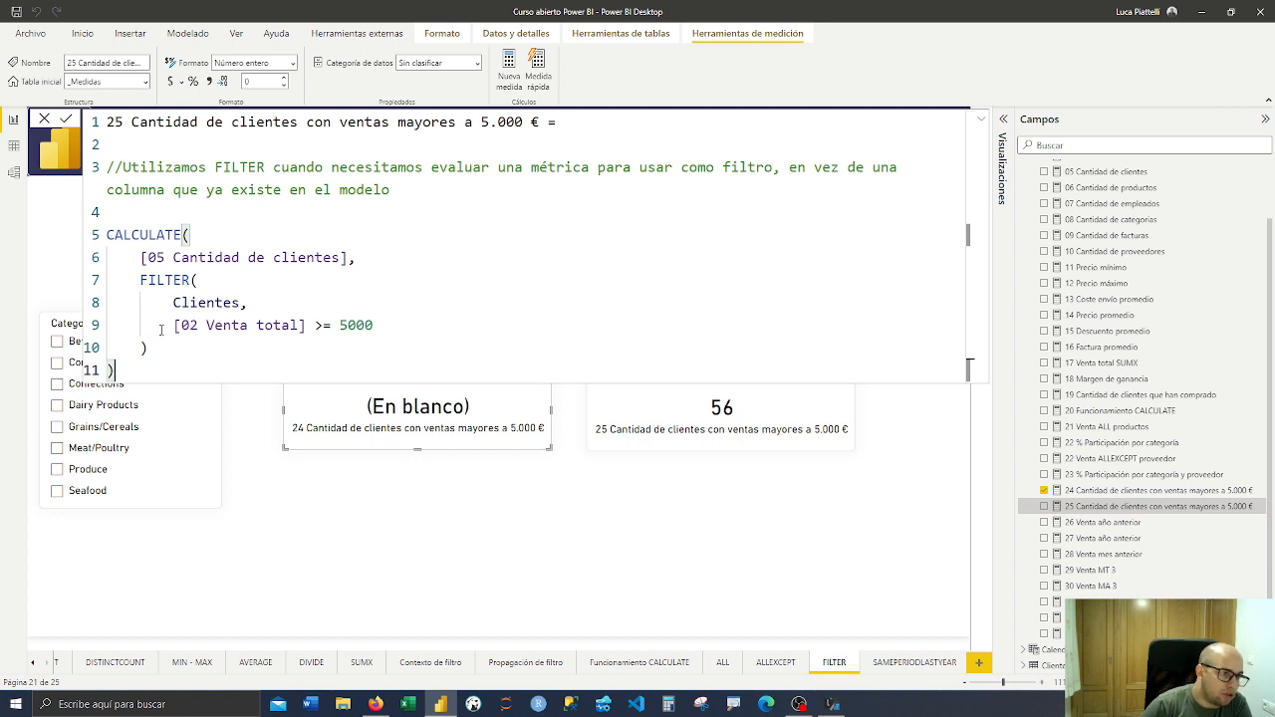
pyautogui.moveTo(124, 168); pyautogui.dragTo(198, 167)
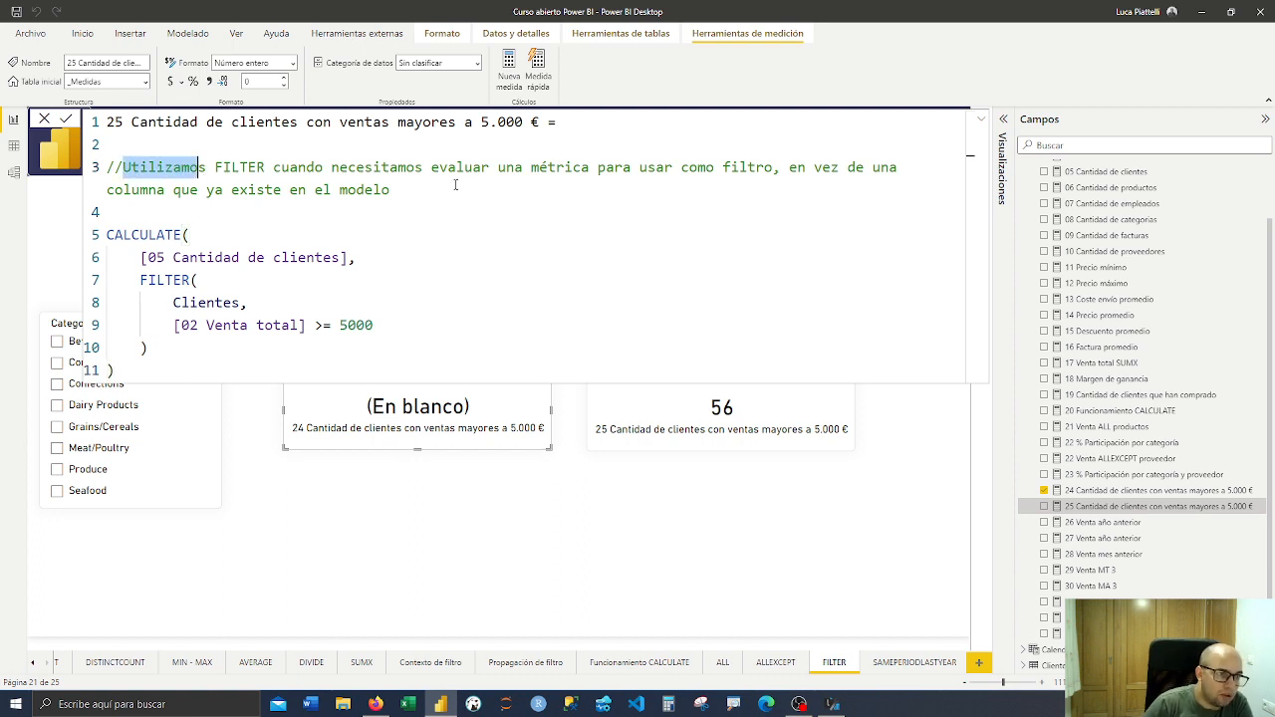
pyautogui.click(438, 190)
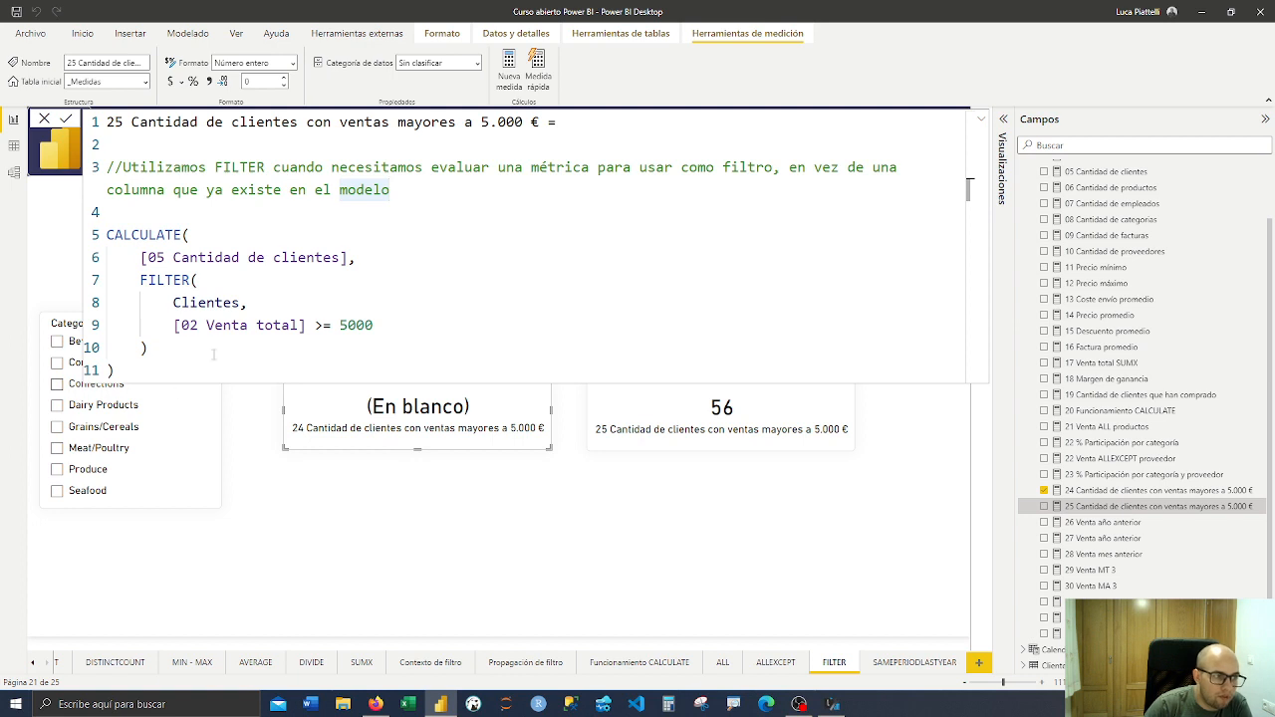
pyautogui.moveTo(200, 348); pyautogui.dragTo(188, 280)
# Comment out measure 25's CALCULATE expression with /* and enter FILTER( on the empty line above to show the function's syntax
pyautogui.click(107, 234)
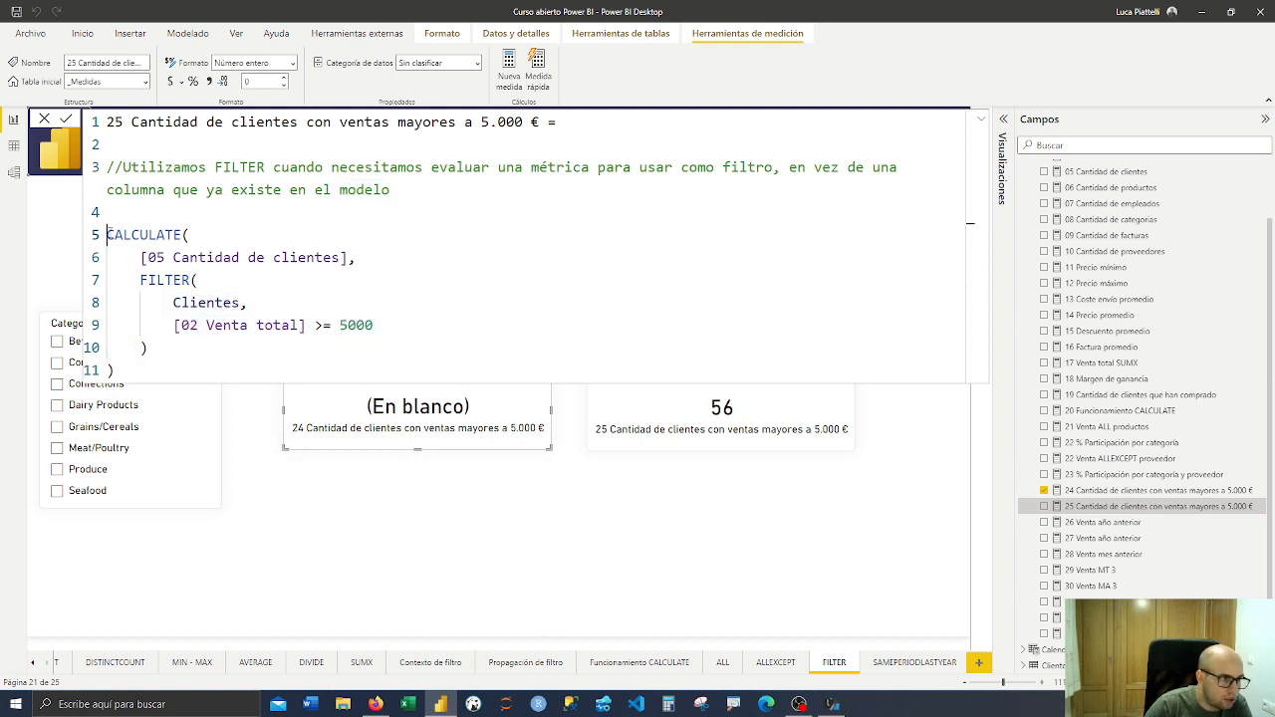
pyautogui.write('/*')
pyautogui.click(115, 215)
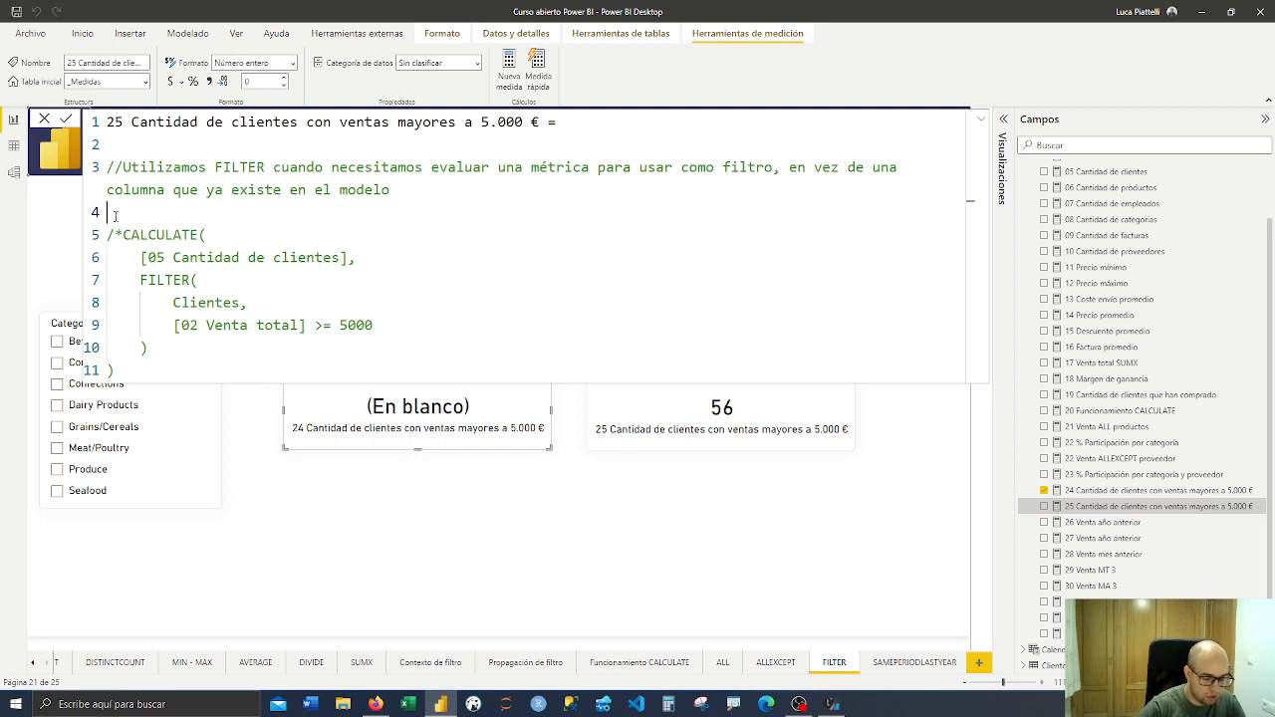
pyautogui.write('FILTER(')
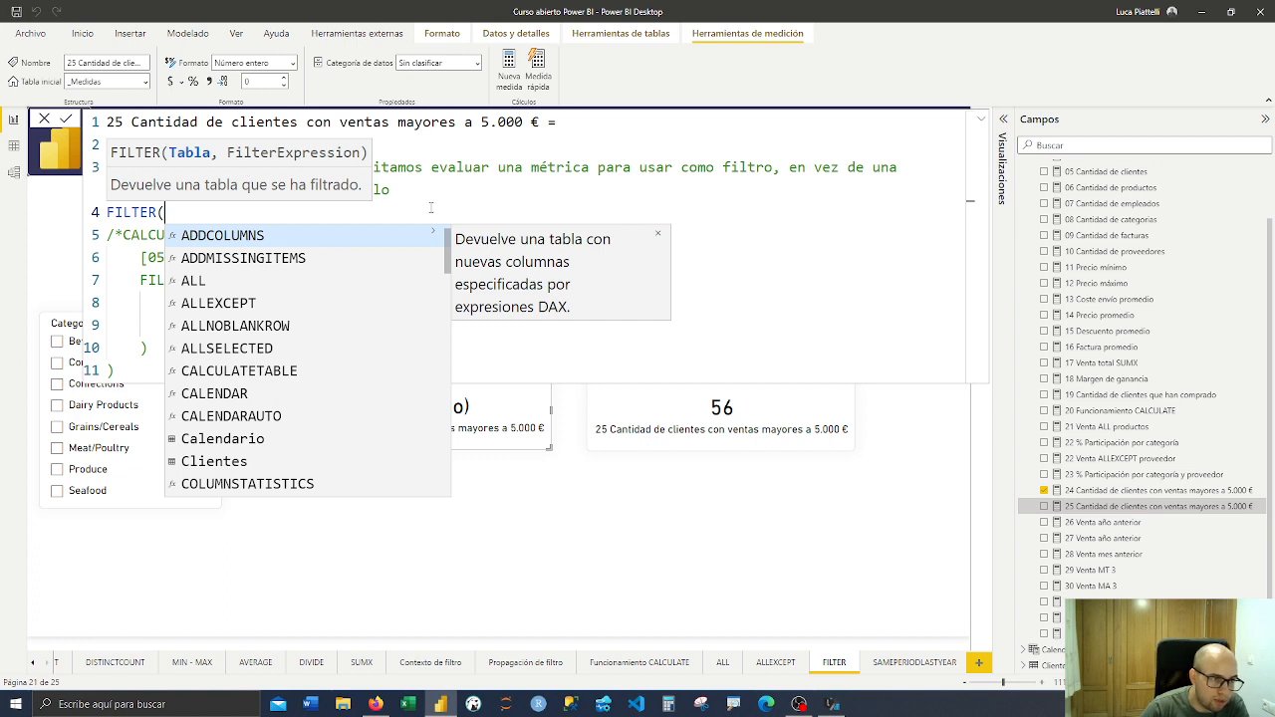
# Remove the trial FILTER( text and the /* marker before CALCULATE in measure 25
pyautogui.moveTo(181, 216); pyautogui.dragTo(69, 216)
pyautogui.press('BackSpace')
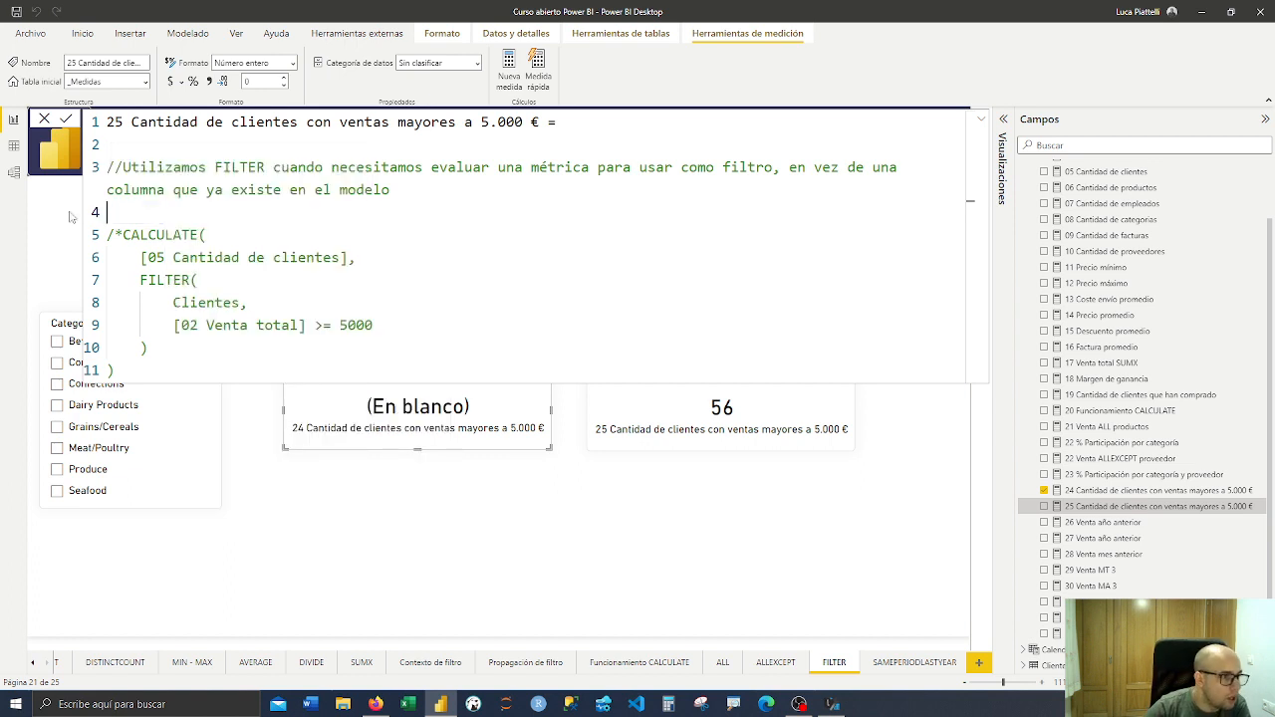
pyautogui.press('Down')
pyautogui.press('Right')
pyautogui.press('Right')
pyautogui.press('BackSpace')
pyautogui.press('BackSpace')
pyautogui.press('Down')
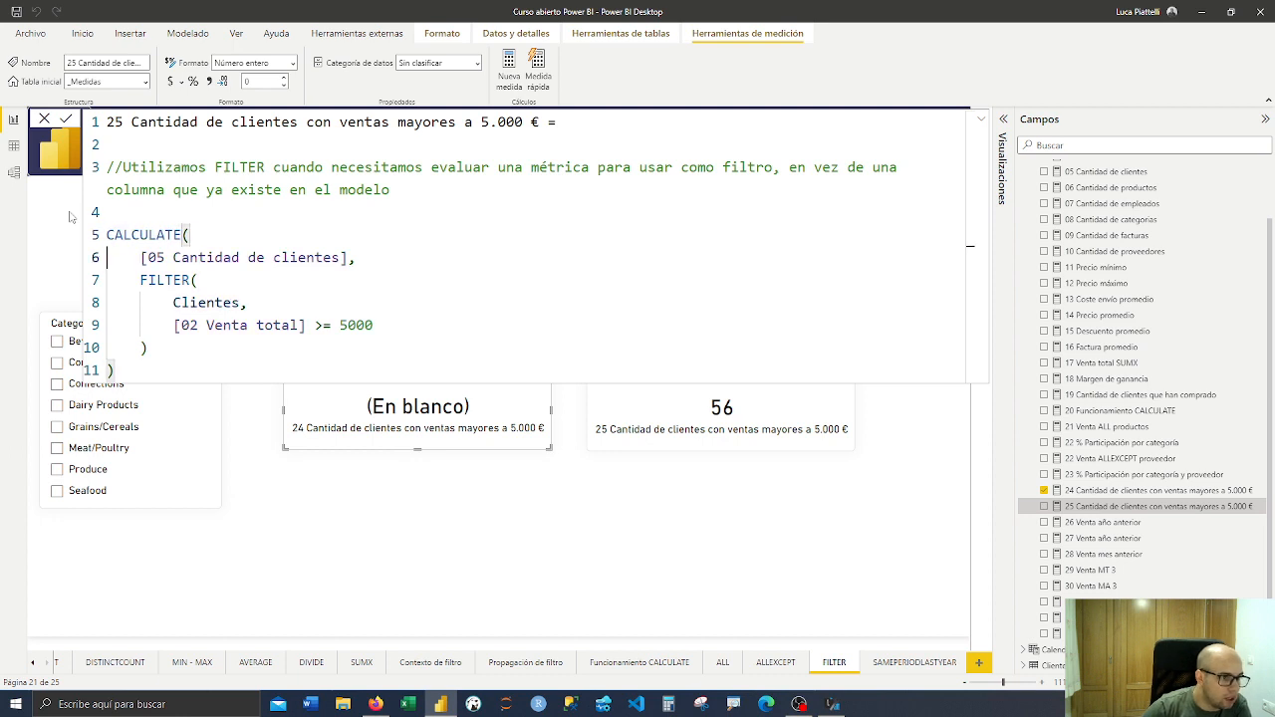
# Examine FILTER's two arguments in measure 25: the Clientes table and the [02 Venta total] >= 5000 condition
pyautogui.press('Down')
pyautogui.press('Down')
pyautogui.press('Down')
pyautogui.press('Down')
pyautogui.press('Down')
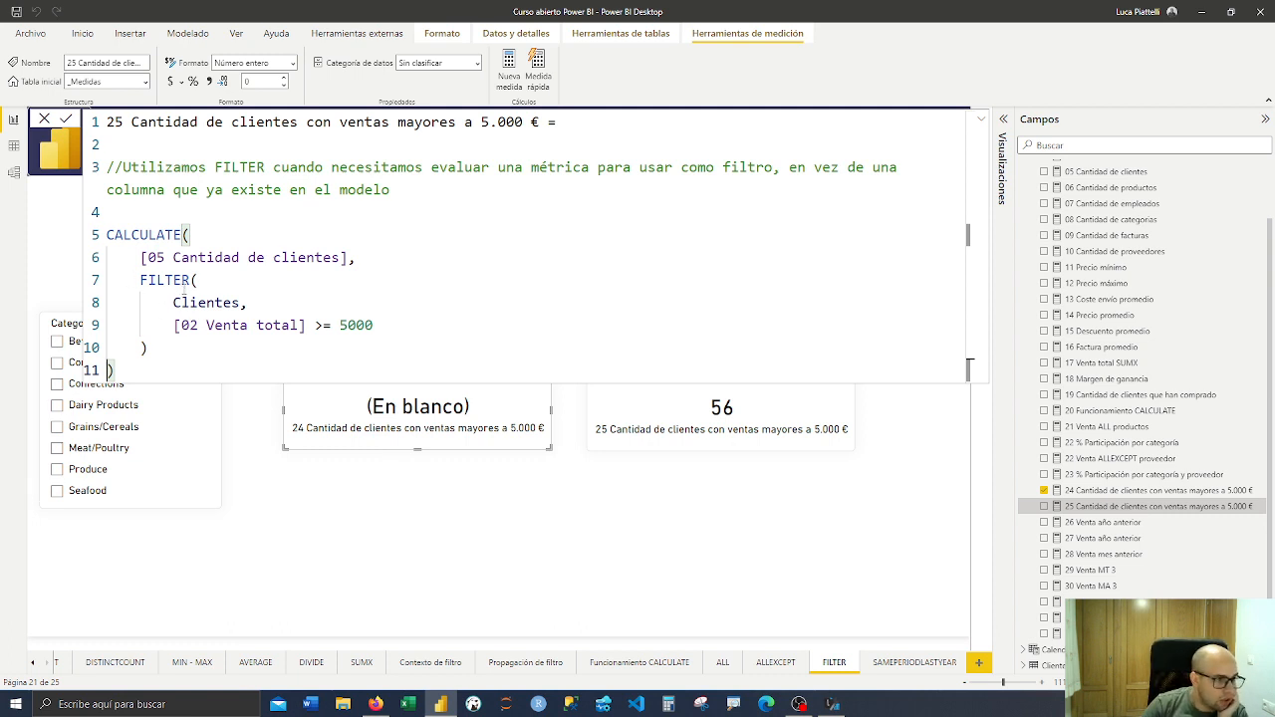
pyautogui.moveTo(173, 303); pyautogui.dragTo(248, 303)
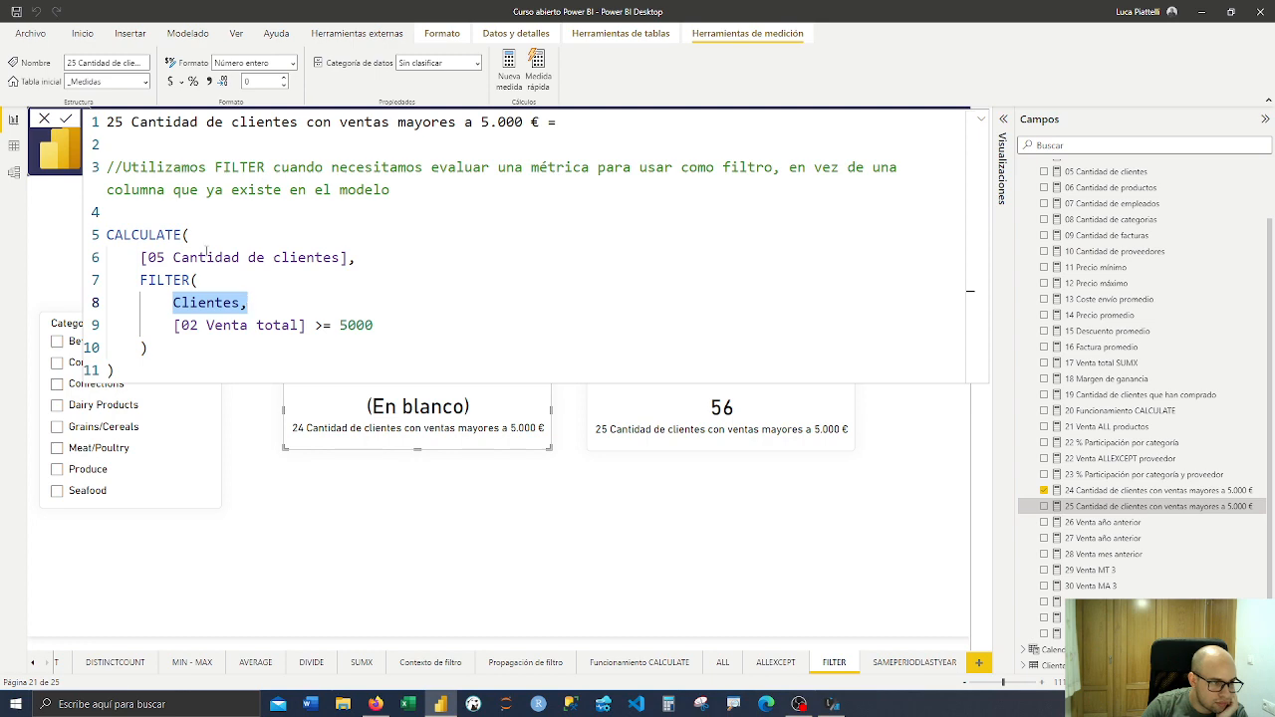
pyautogui.moveTo(175, 325); pyautogui.dragTo(374, 325)
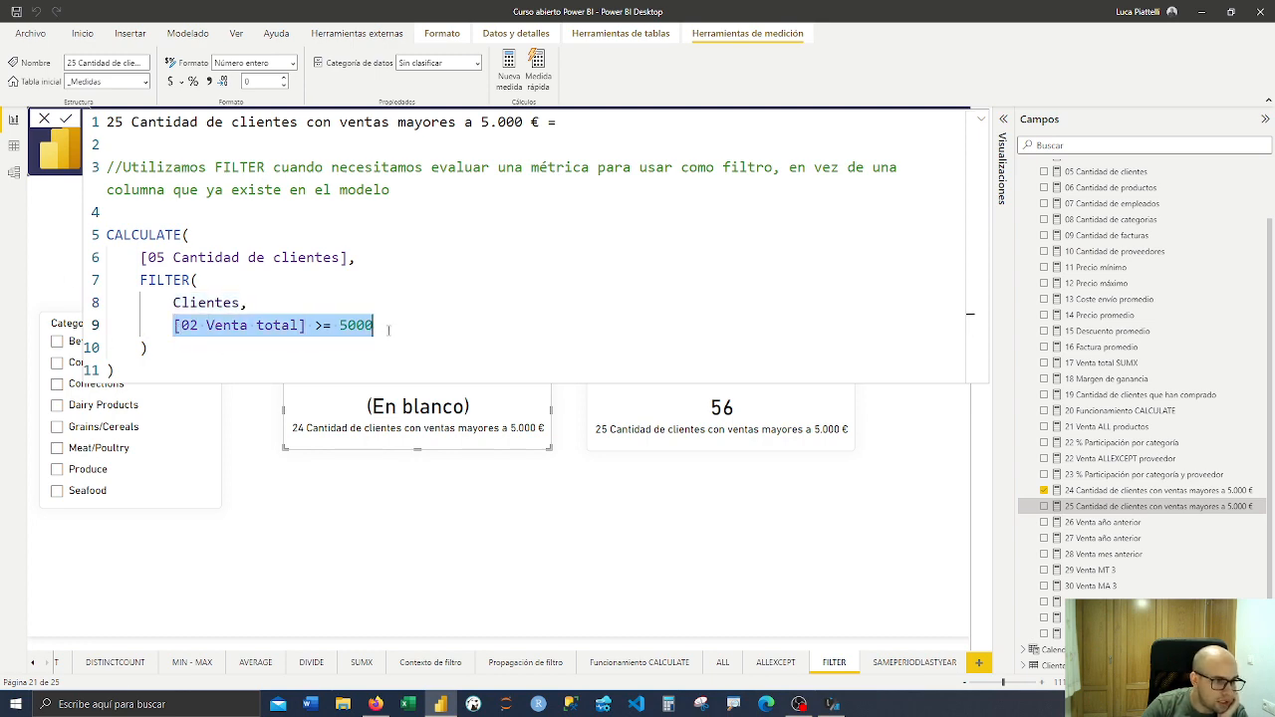
# Switch to the data view, collapse the Ventas table's field list and display the Clientes table
pyautogui.click(14, 146)
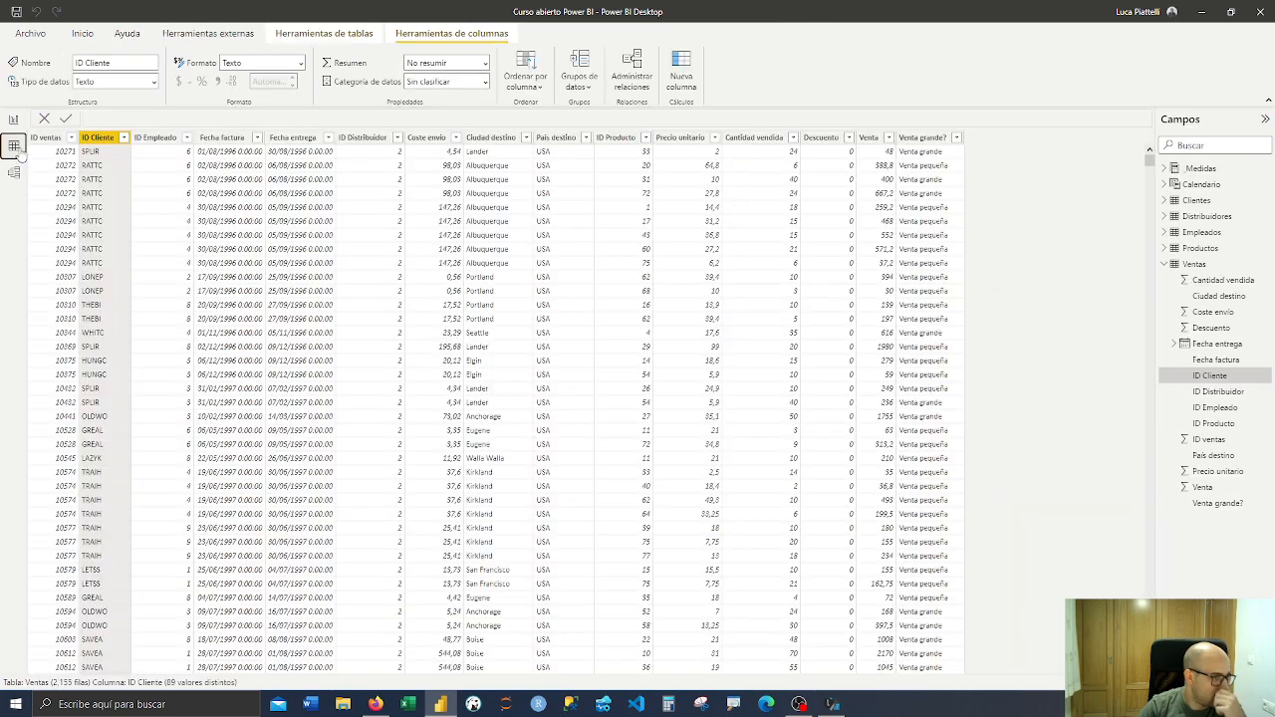
pyautogui.click(1166, 264)
pyautogui.click(1199, 202)
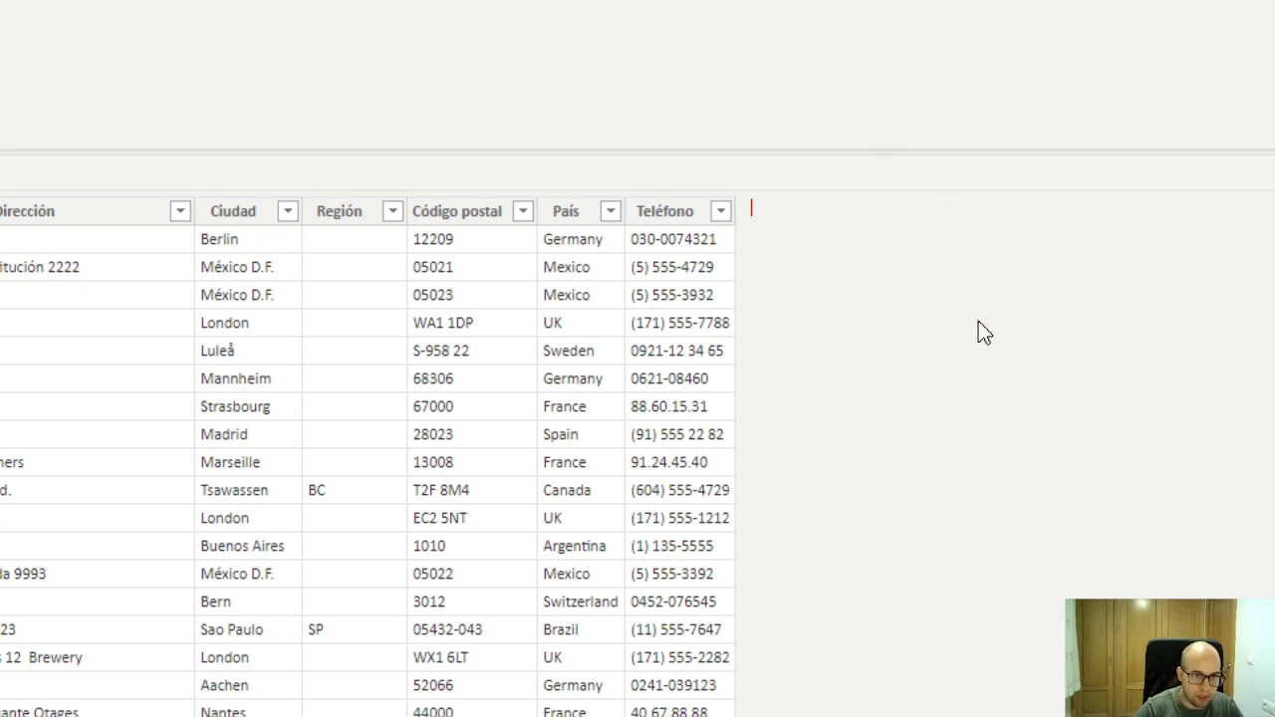
# Annotate the area beside the Clientes table with the heading FILTER and the sample totals 7000, 4000, 3500 and 5500
pyautogui.write('FILTER')
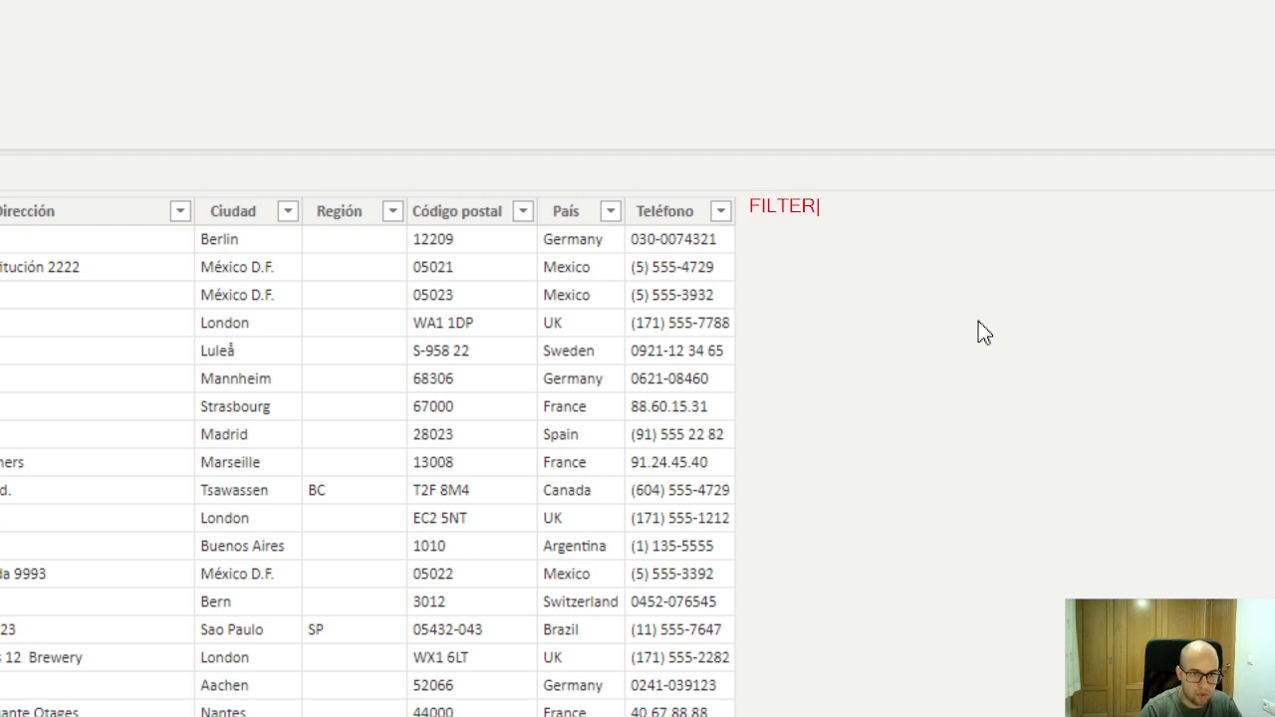
pyautogui.press('Return')
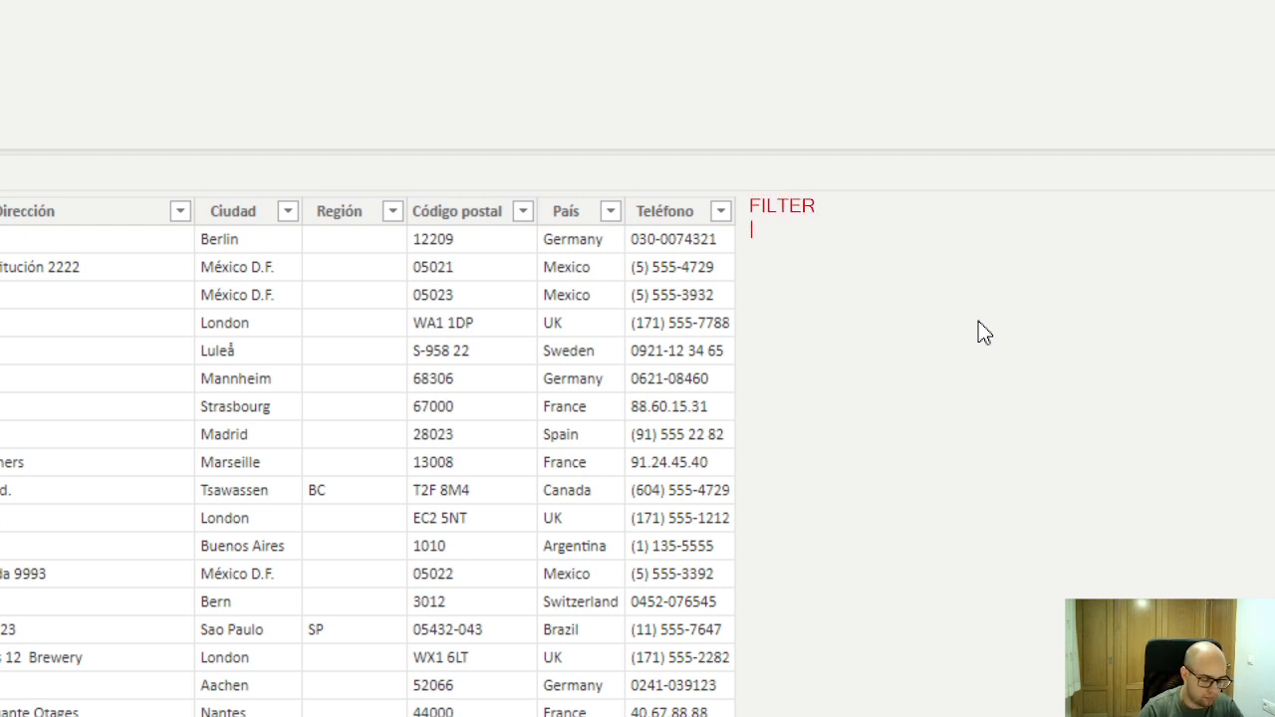
pyautogui.write('7000')
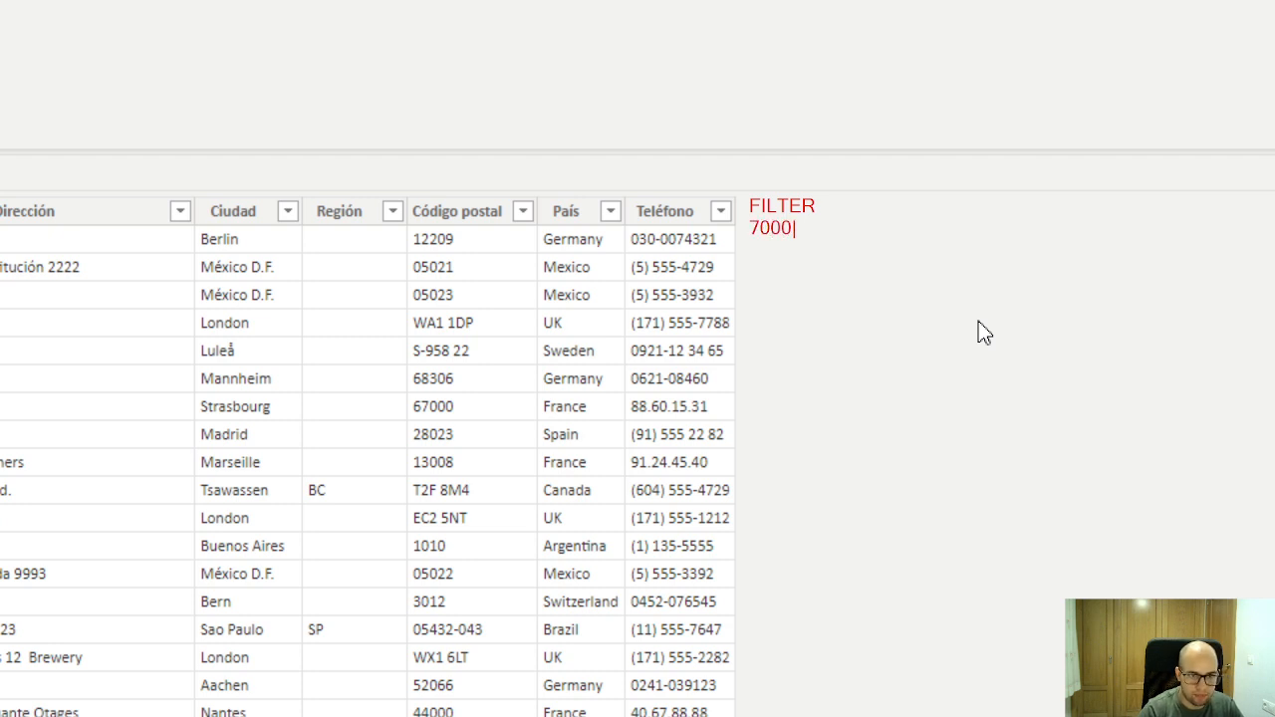
pyautogui.press('Return')
pyautogui.press('Return')
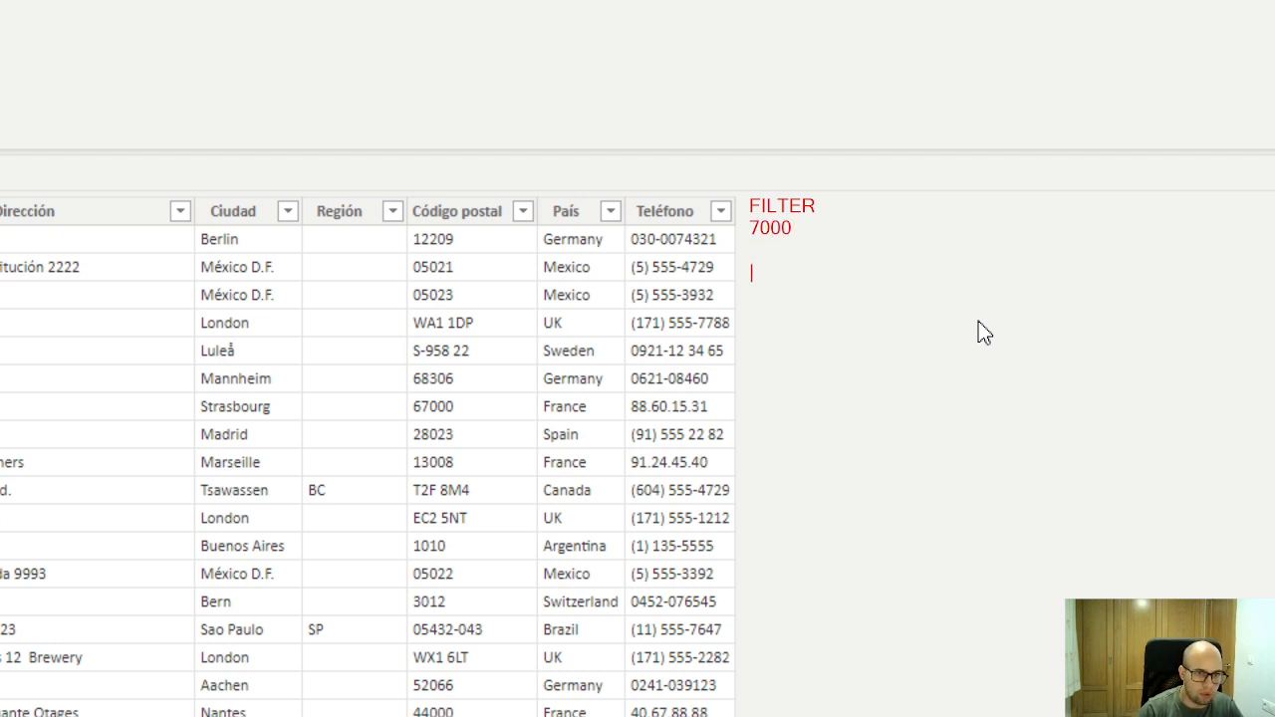
pyautogui.write('4000')
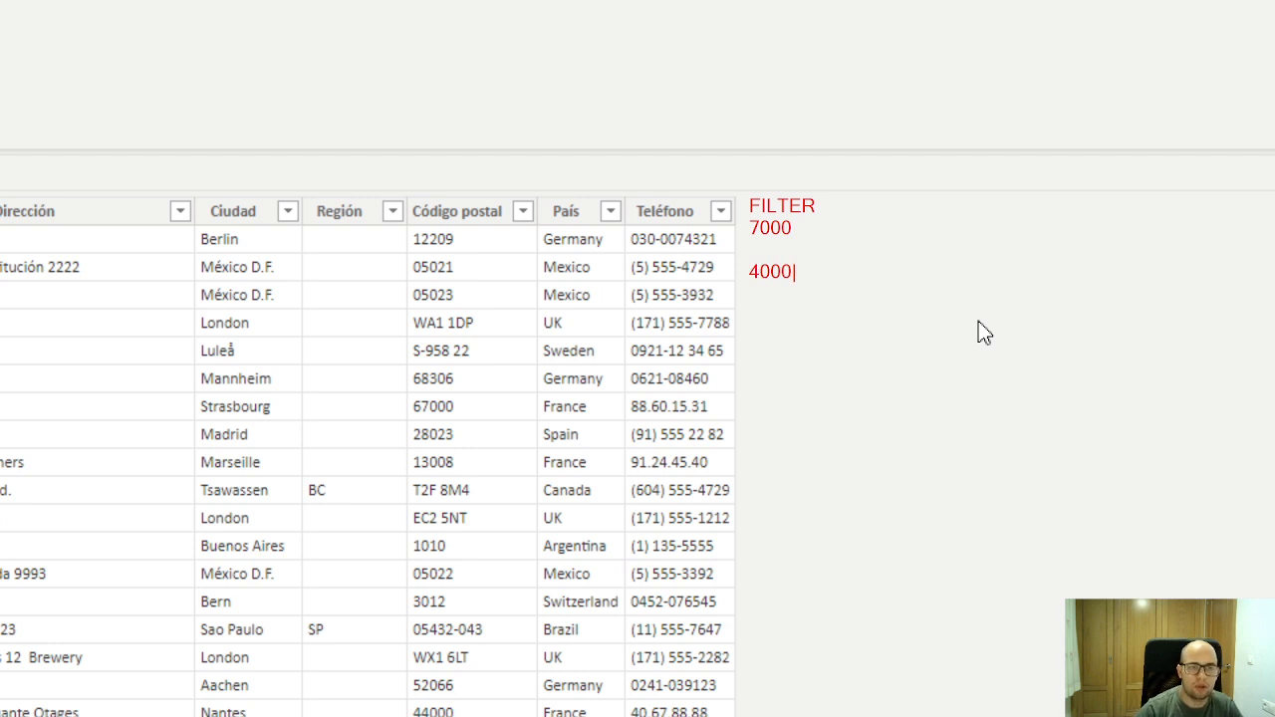
pyautogui.press('Return')
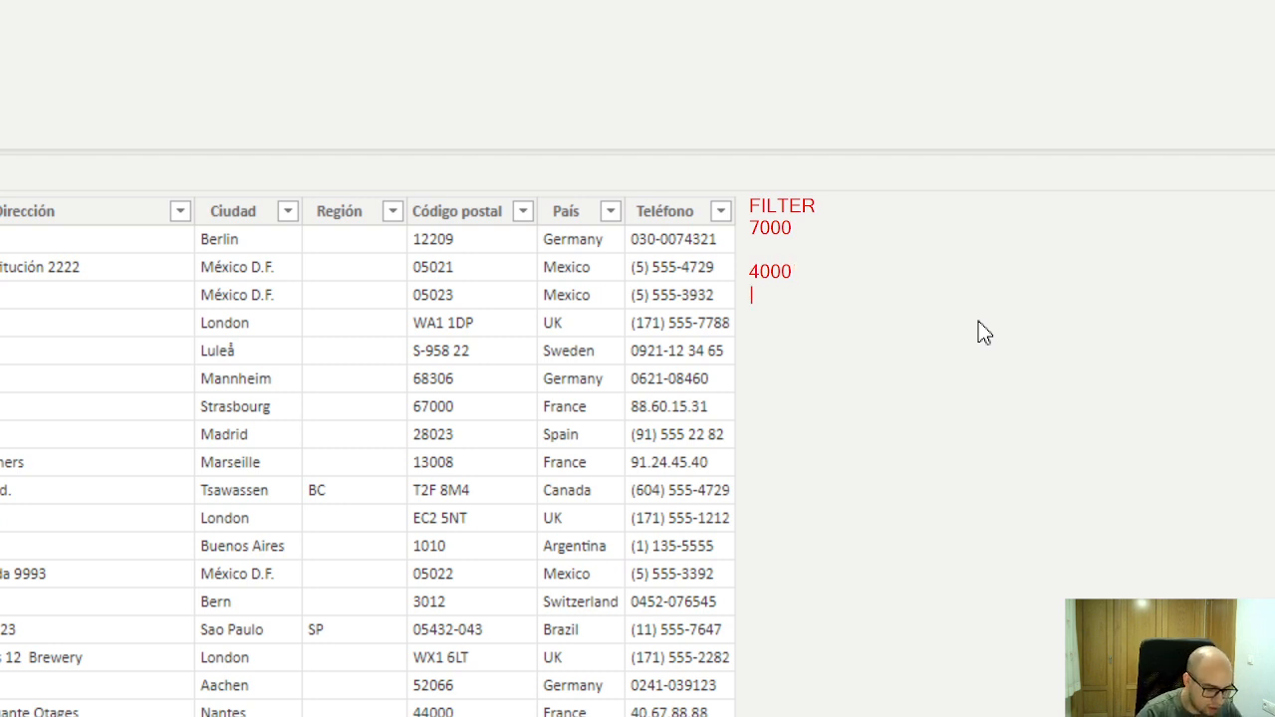
pyautogui.write('3500')
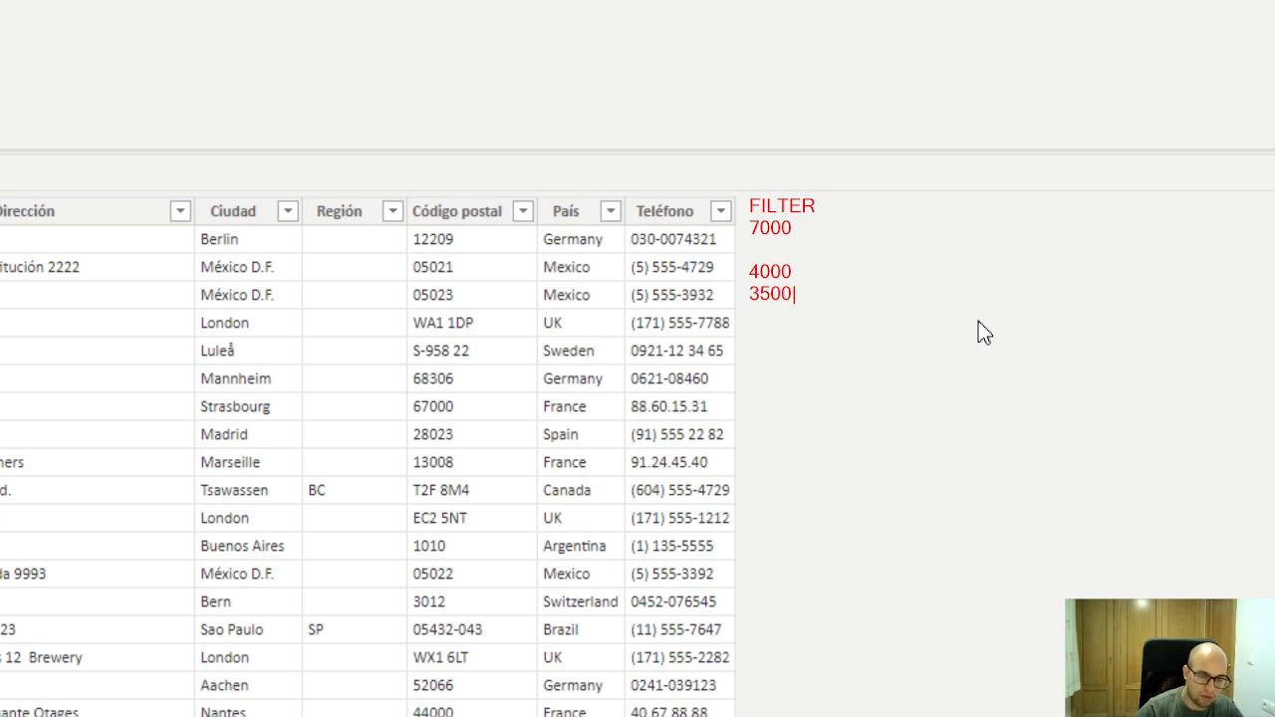
pyautogui.press('Return')
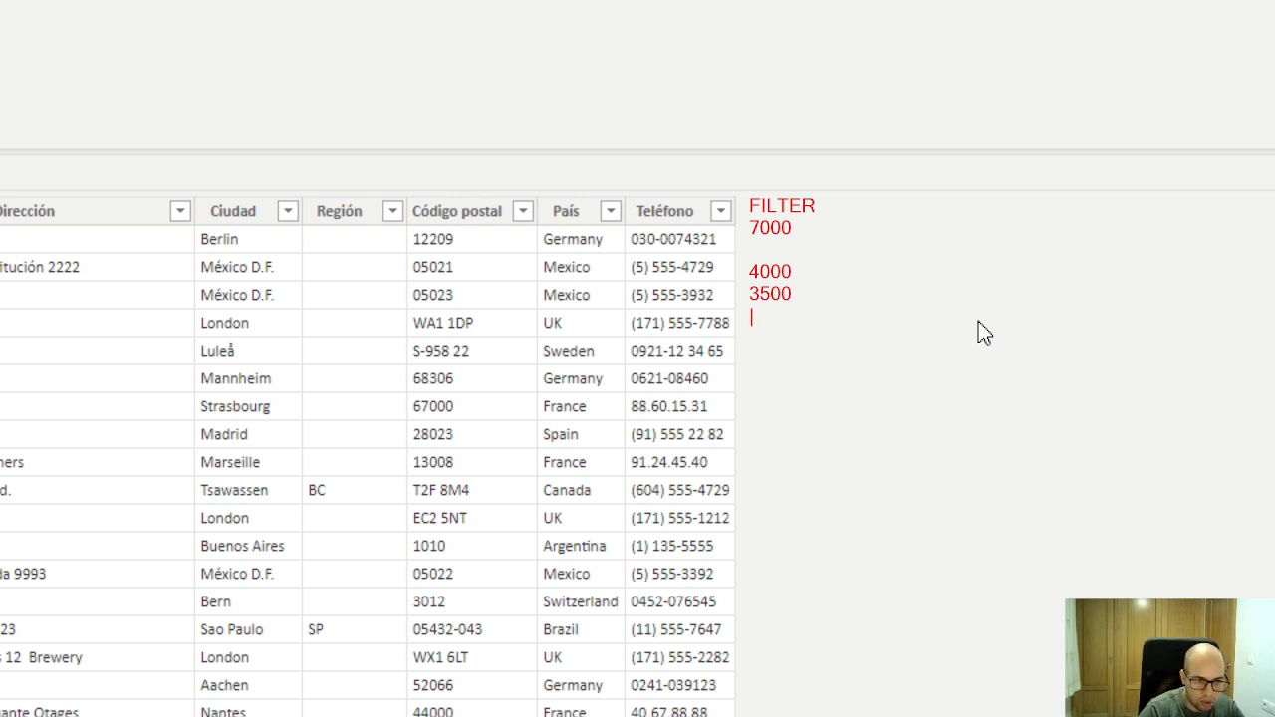
pyautogui.write('5500')
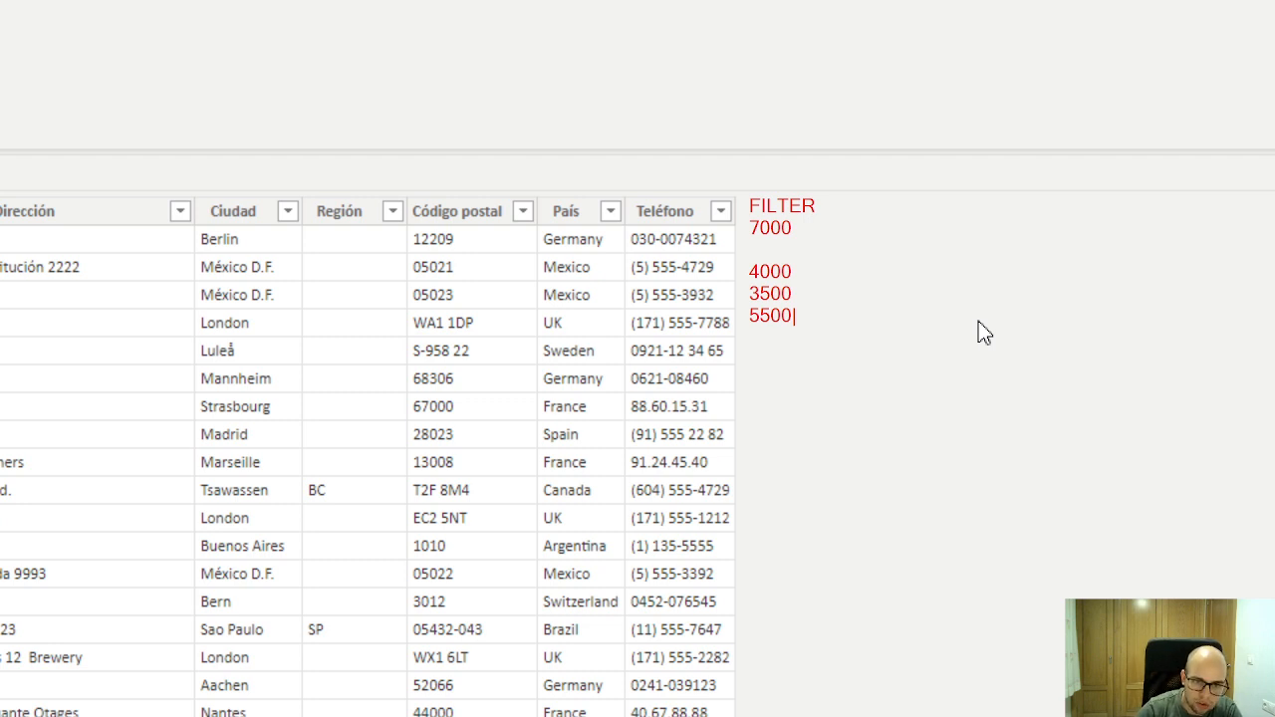
pyautogui.press('Escape')
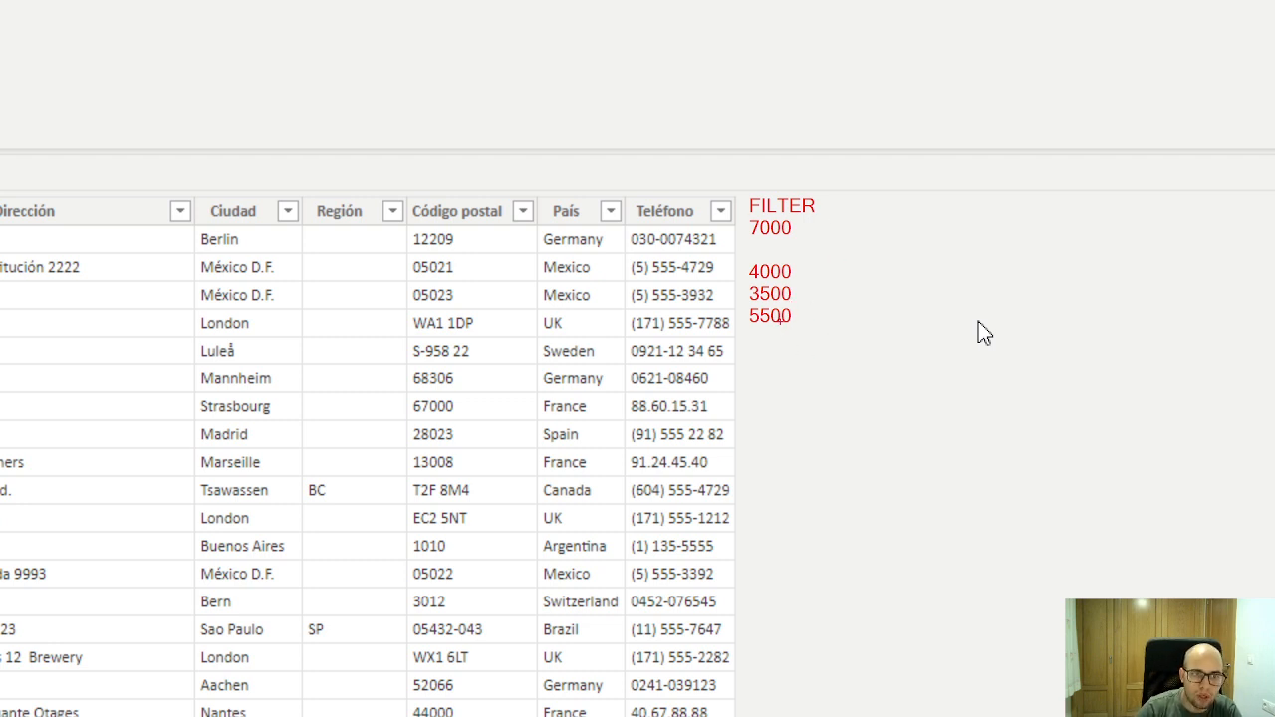
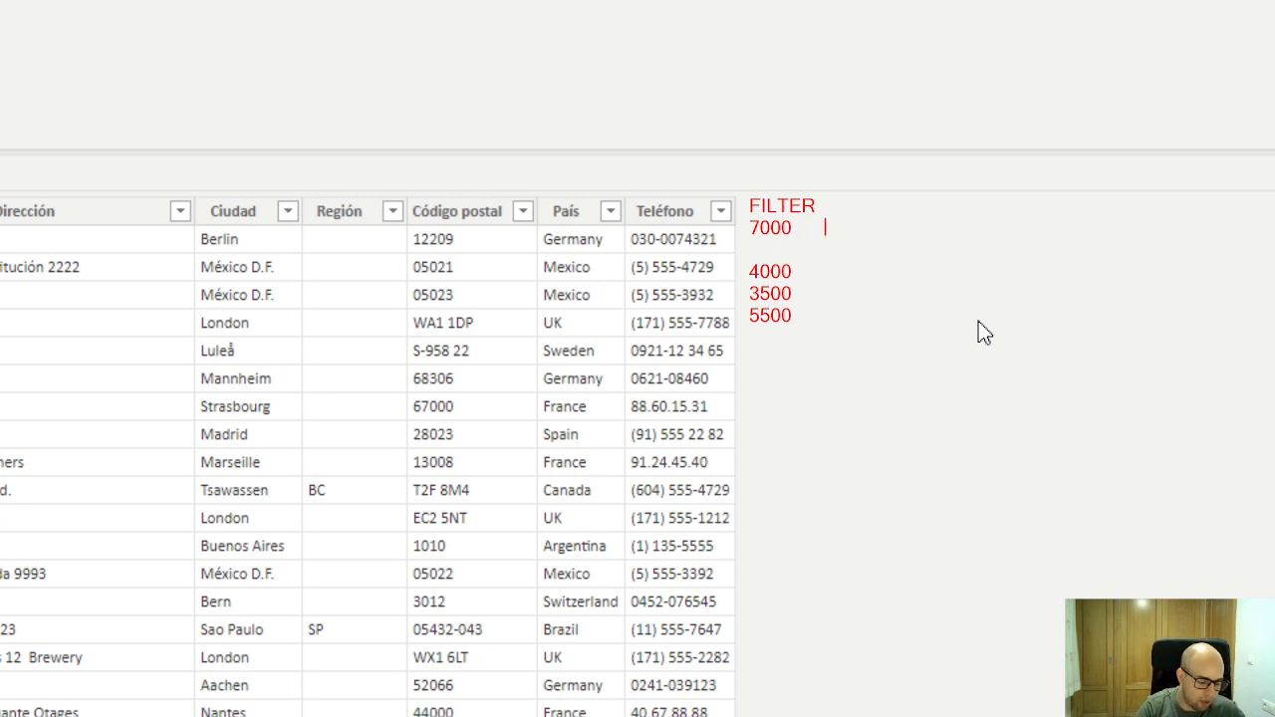
# Mark each sample total against the 5000 condition: SI for 7000, NO for 4000 and 3500, SI for 5500
pyautogui.write('SI')
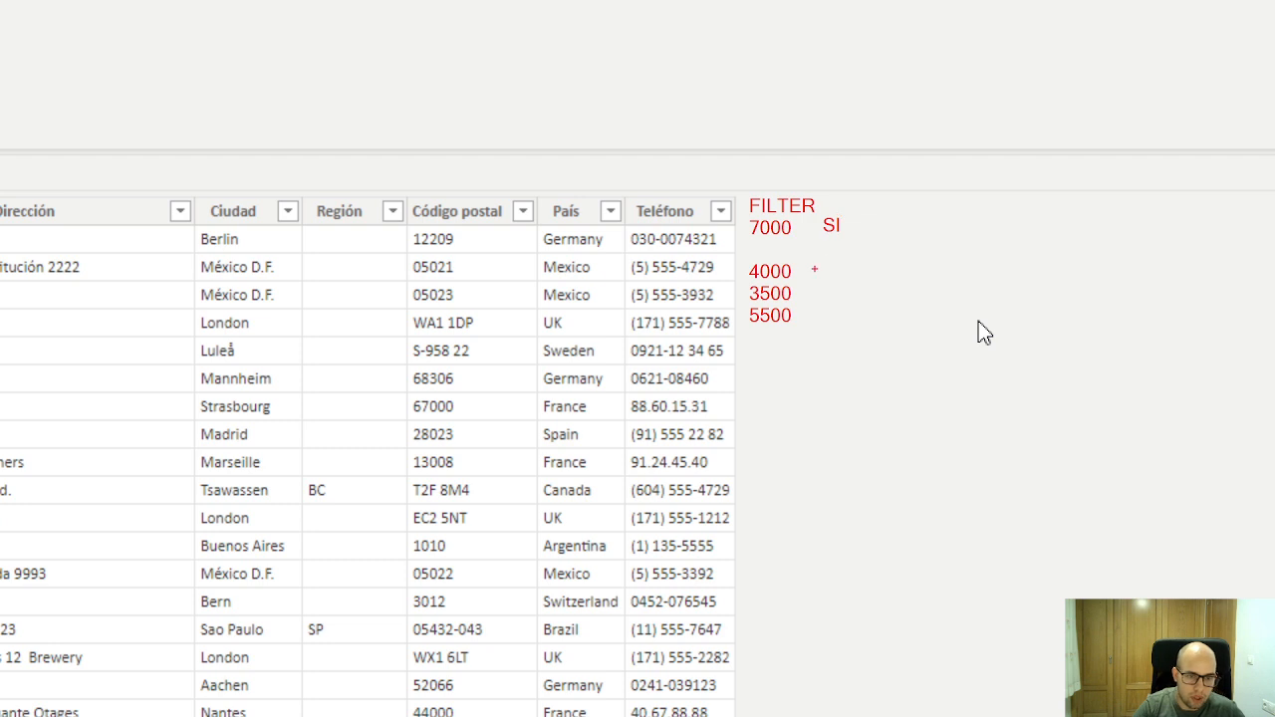
pyautogui.write('t')
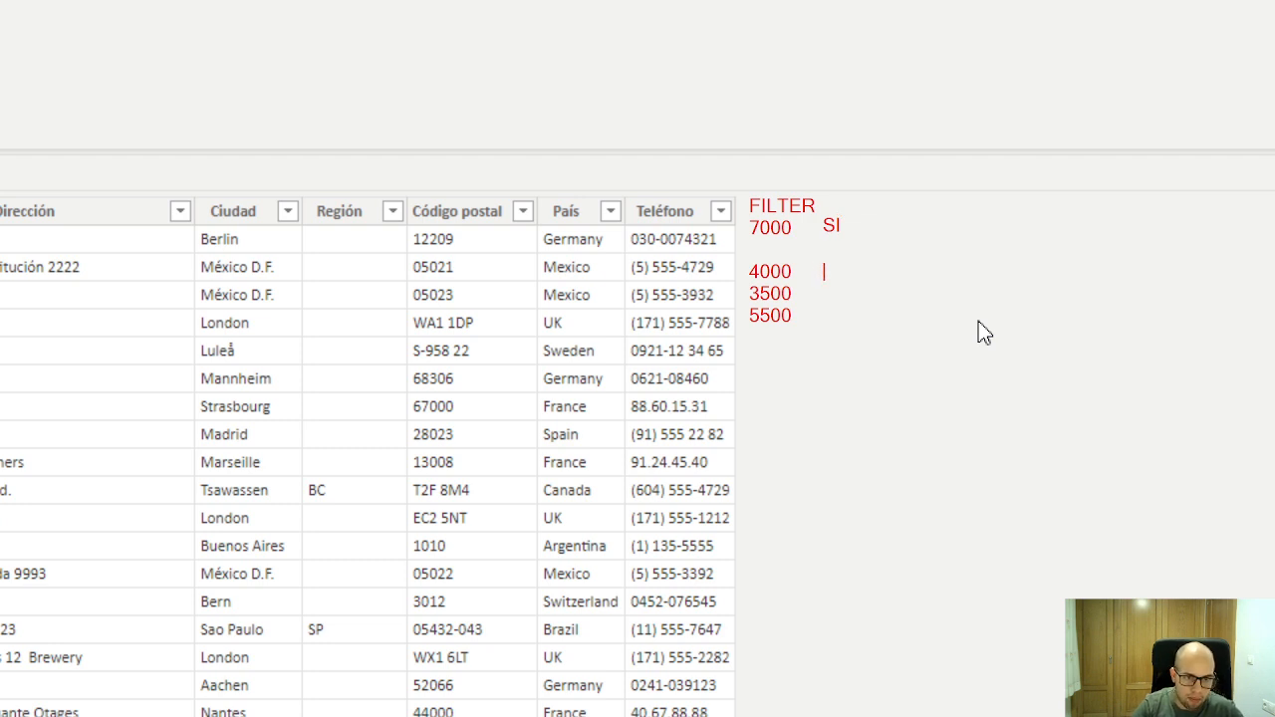
pyautogui.write(' NO')
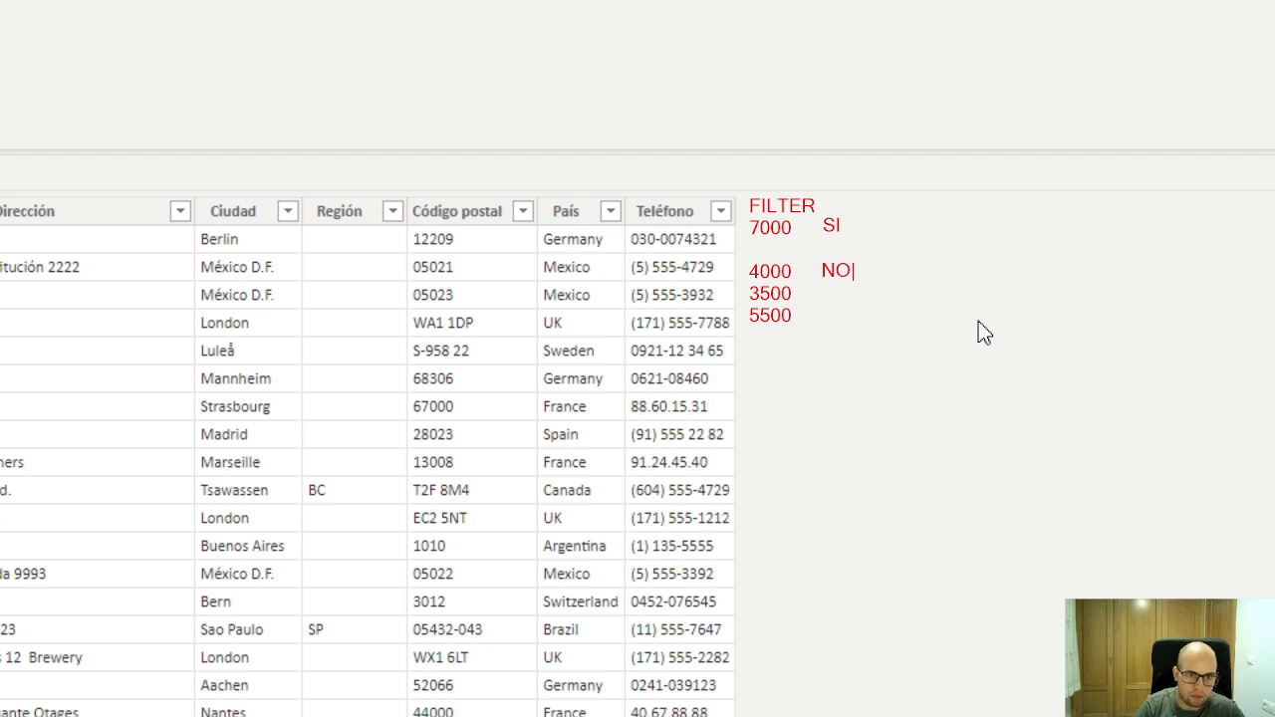
pyautogui.press('Return')
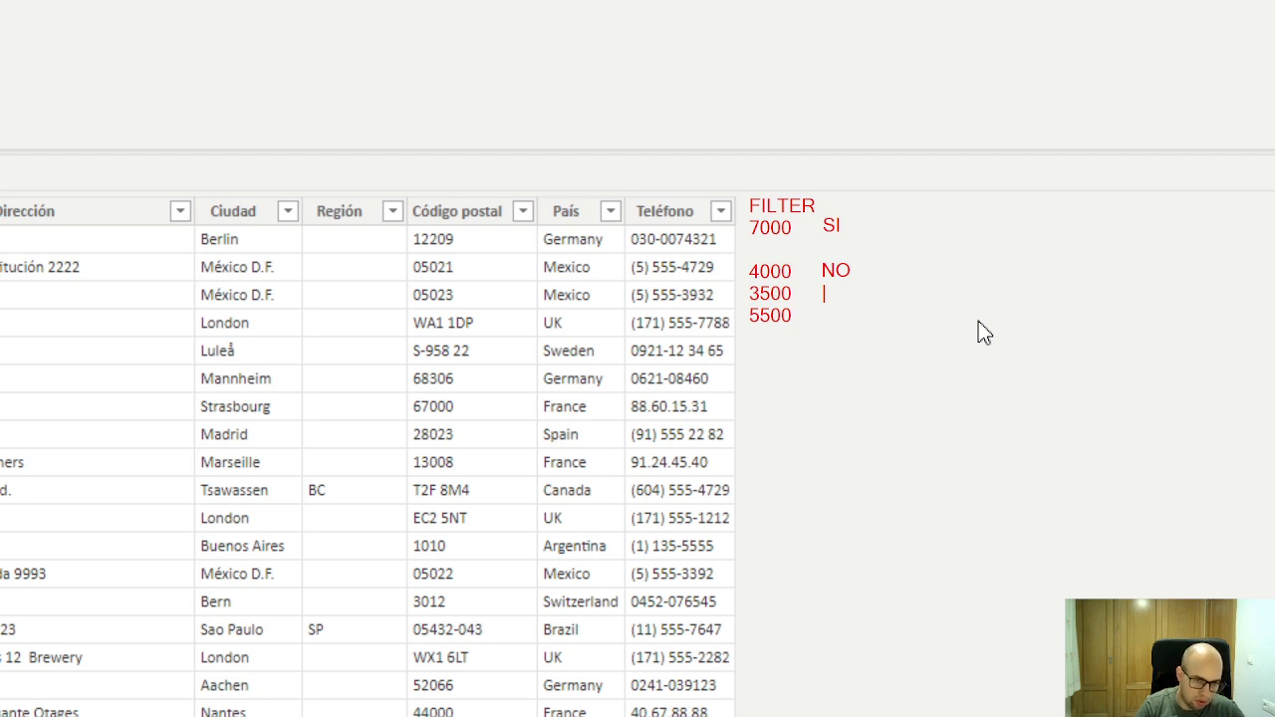
pyautogui.write('NO')
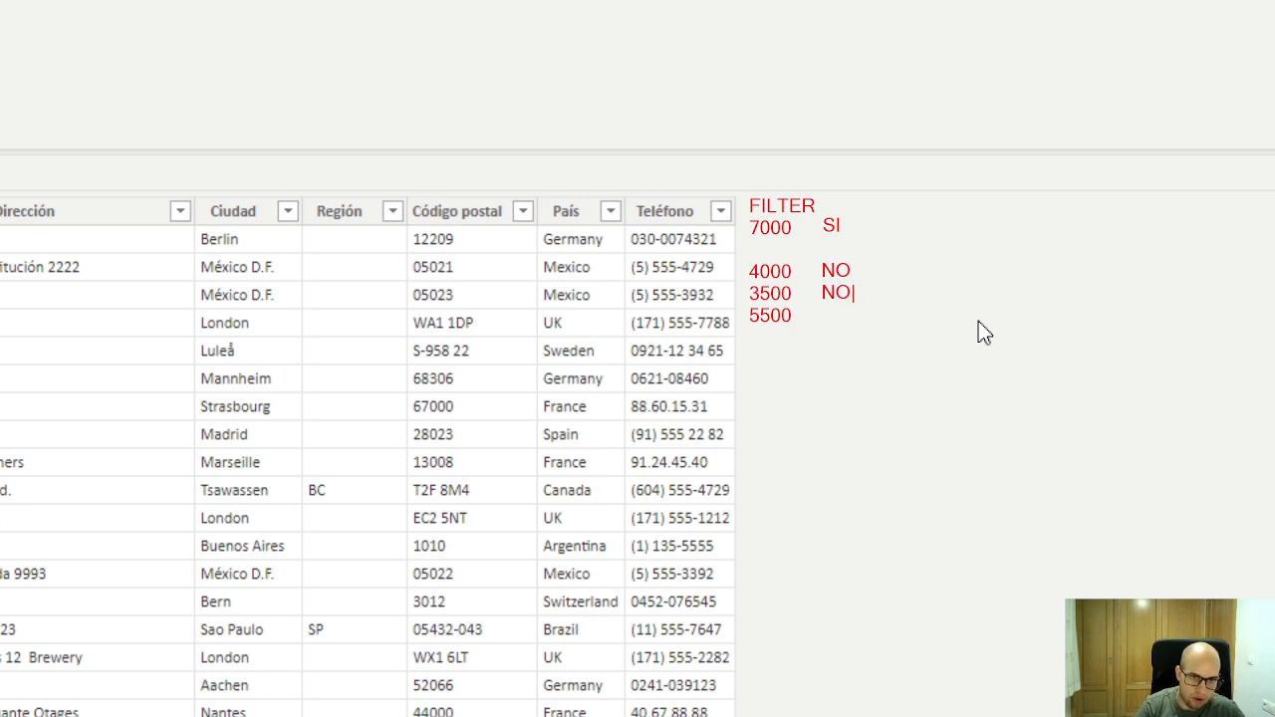
pyautogui.press('Return')
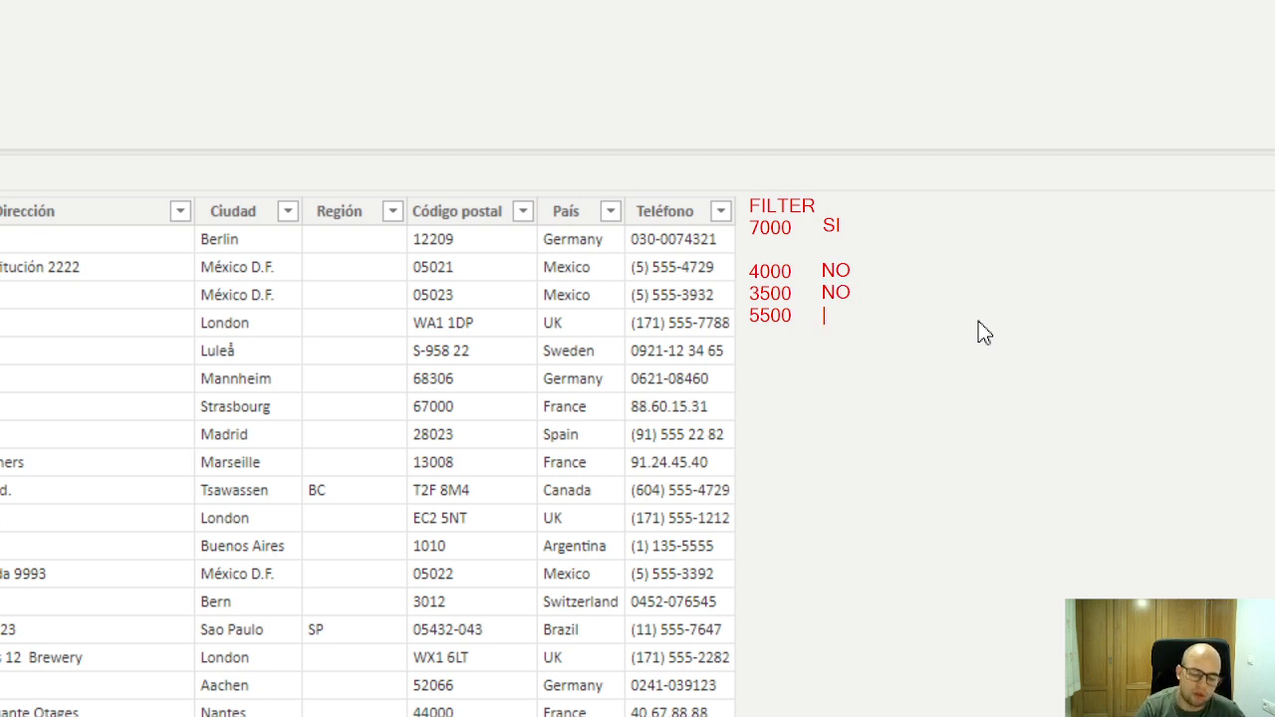
pyautogui.write('SI')
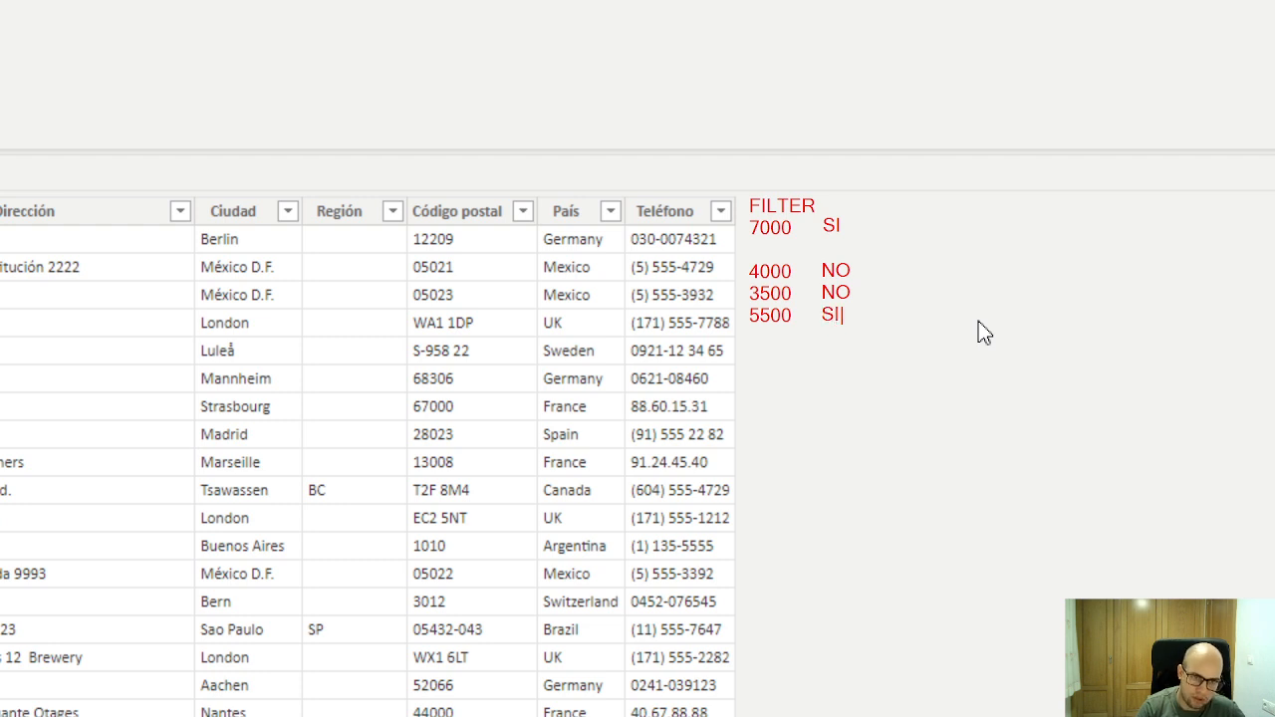
pyautogui.press('Return')
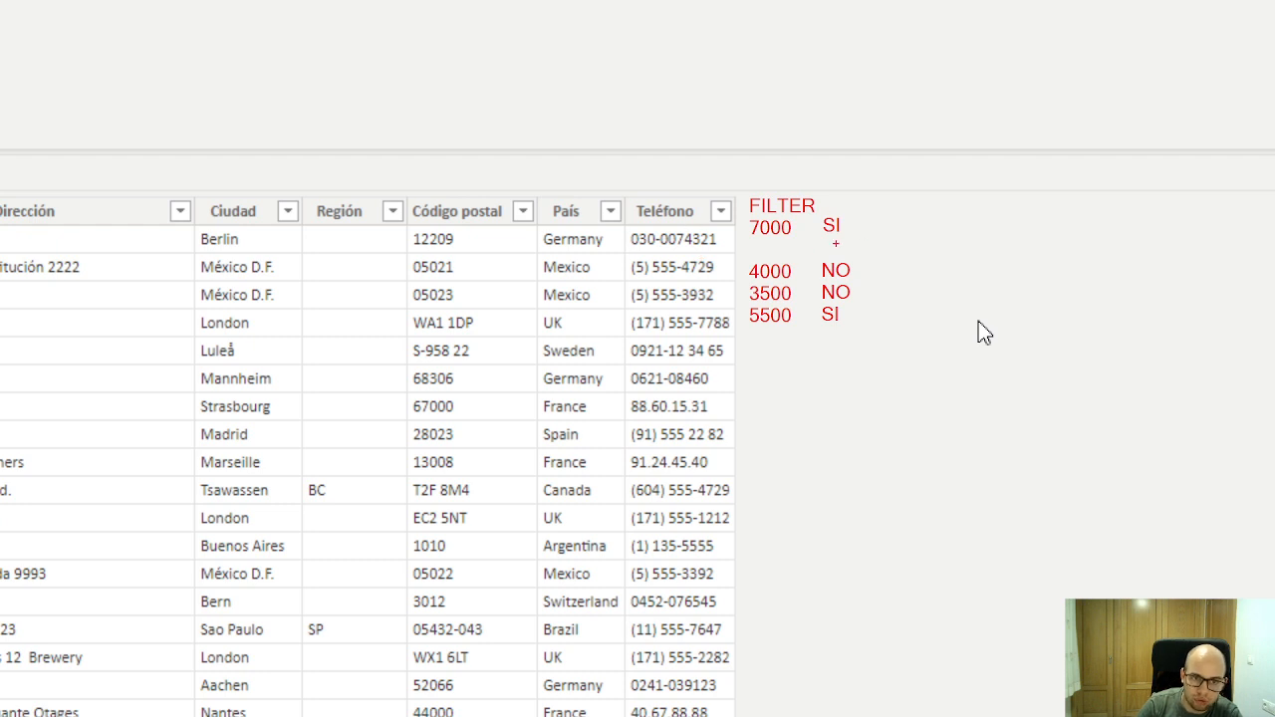
# Underline the two sample rows marked SI, 7000 and 5500, and close the on-screen annotation
pyautogui.moveTo(770, 236); pyautogui.dragTo(865, 236)
pyautogui.moveTo(756, 332); pyautogui.dragTo(870, 332)
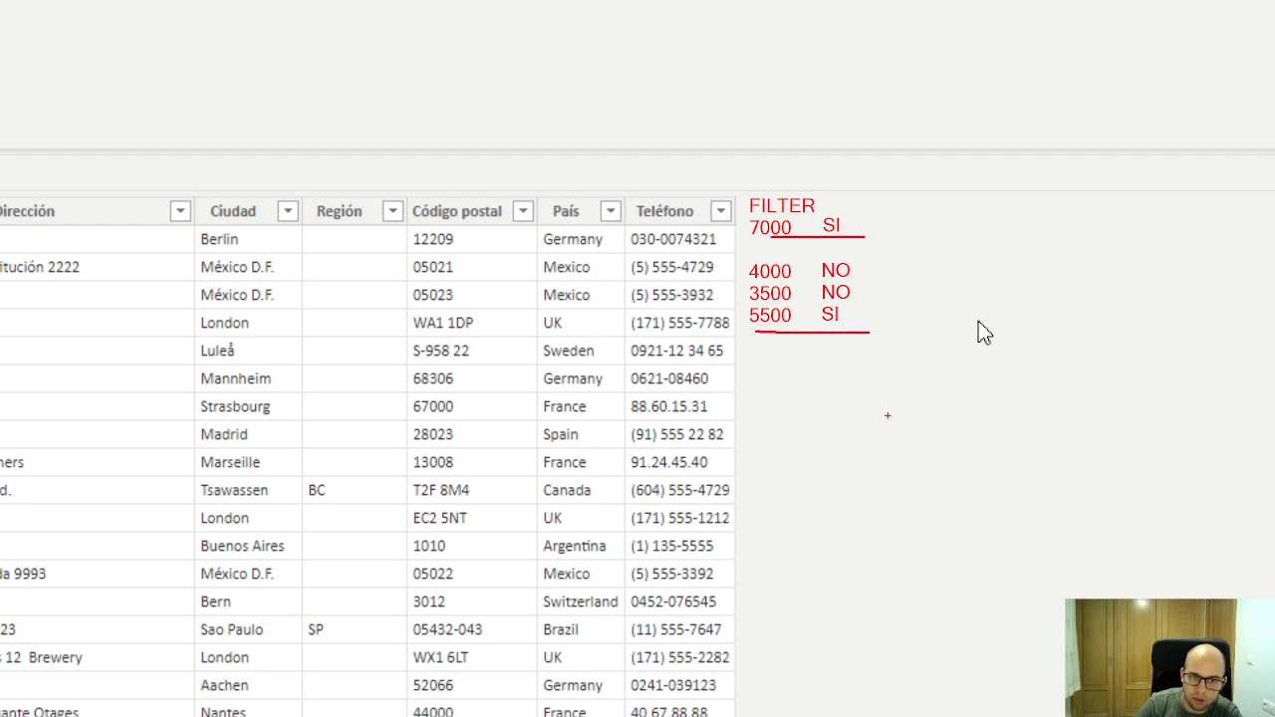
pyautogui.press('Escape')
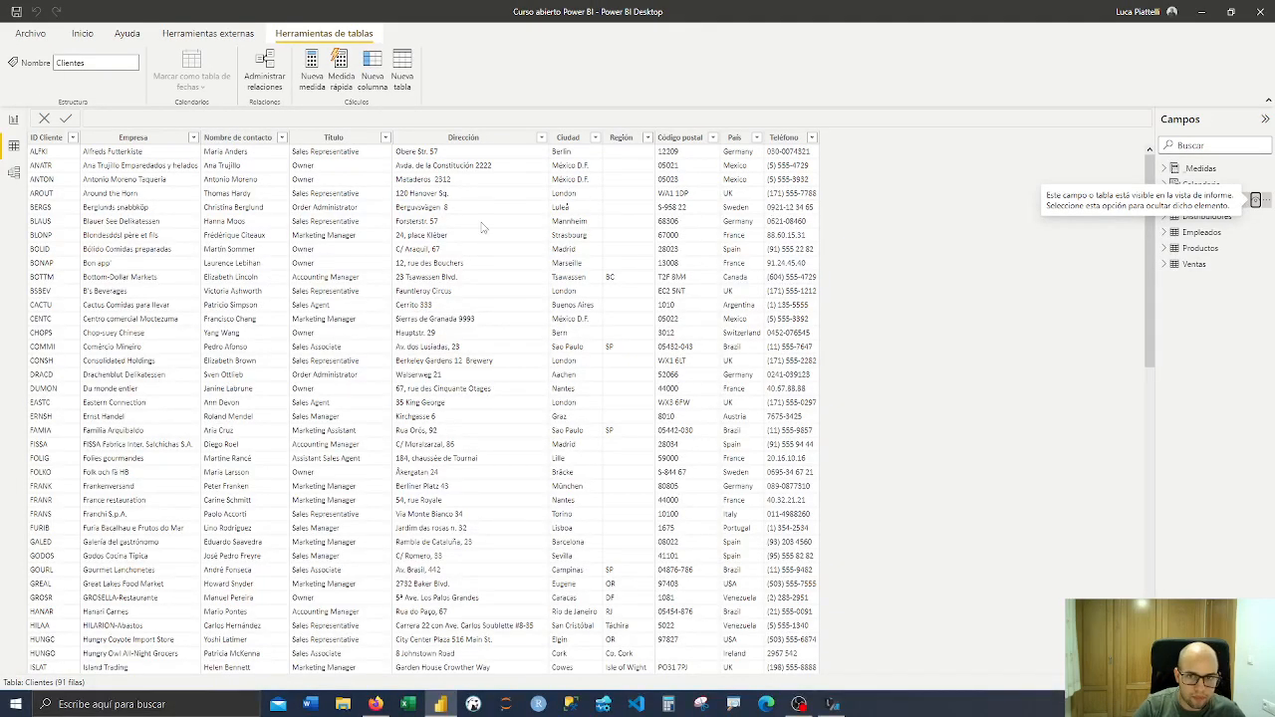
# Return to the report view, open measure 25's formula and copy its complete FILTER expression
pyautogui.click(605, 493)
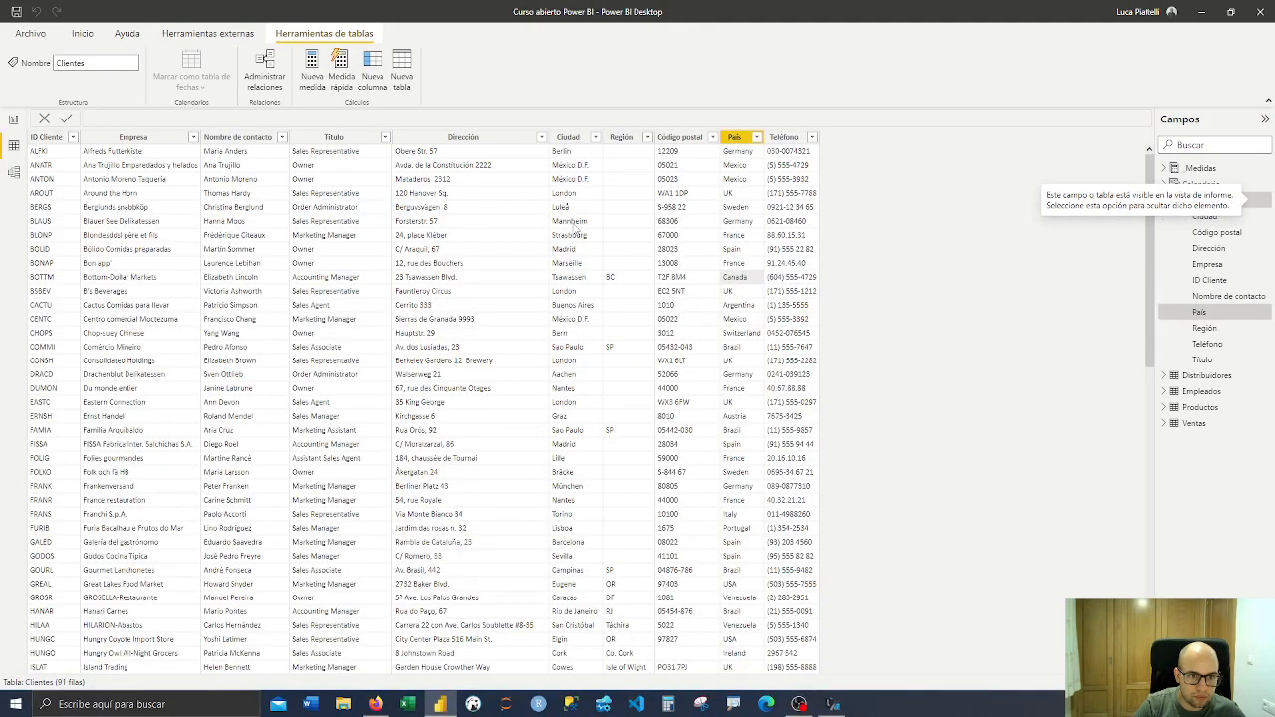
pyautogui.click(14, 121)
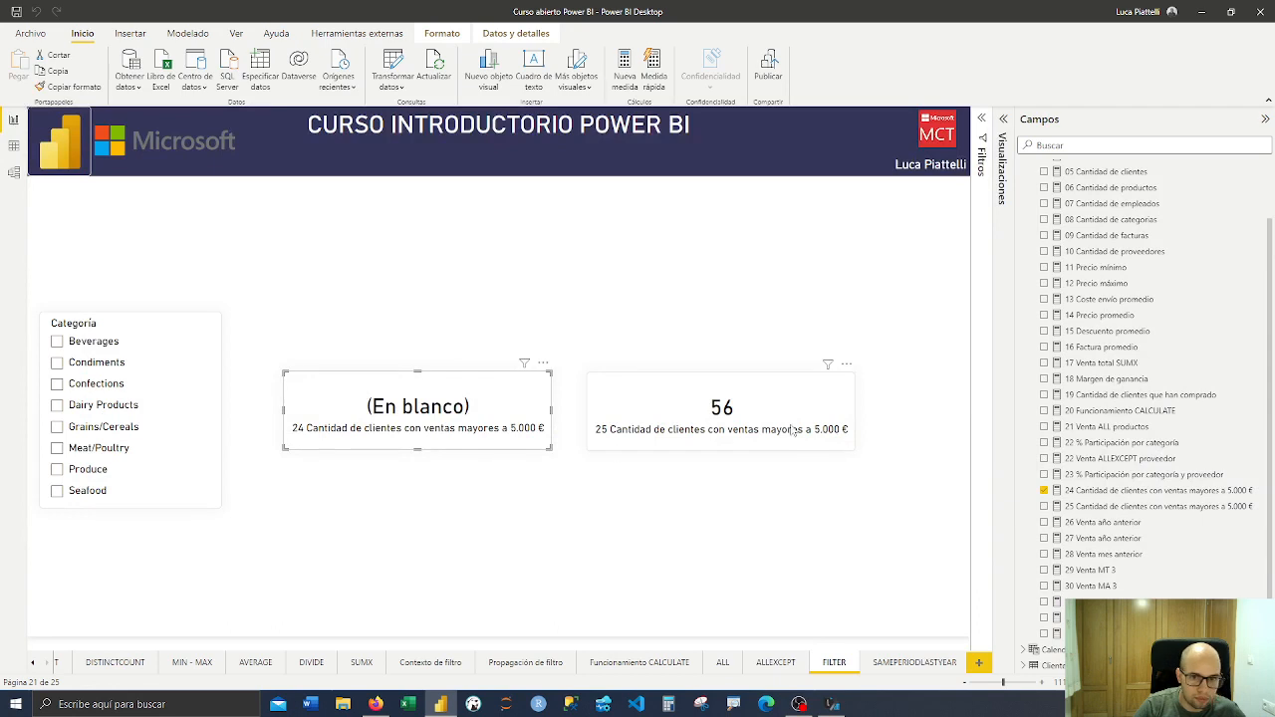
pyautogui.click(794, 429)
pyautogui.click(1141, 507)
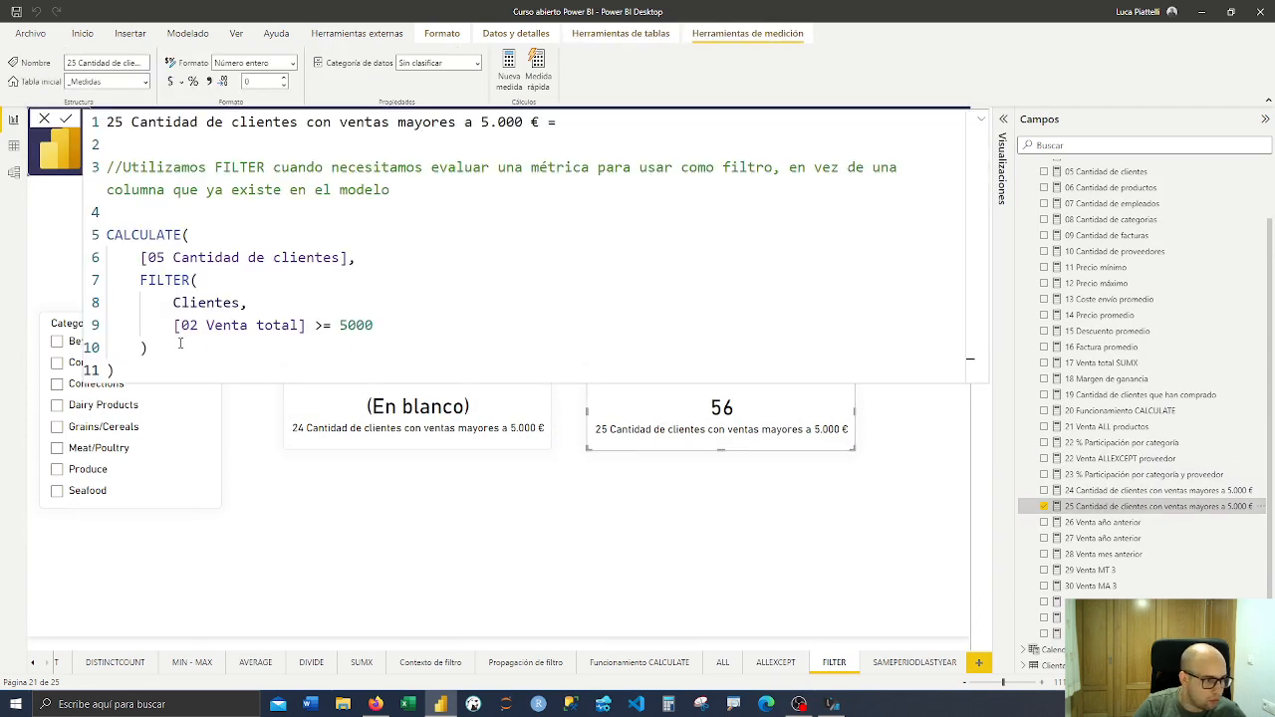
pyautogui.moveTo(180, 343); pyautogui.dragTo(140, 280)
pyautogui.hotkey('ctrl', 'c')
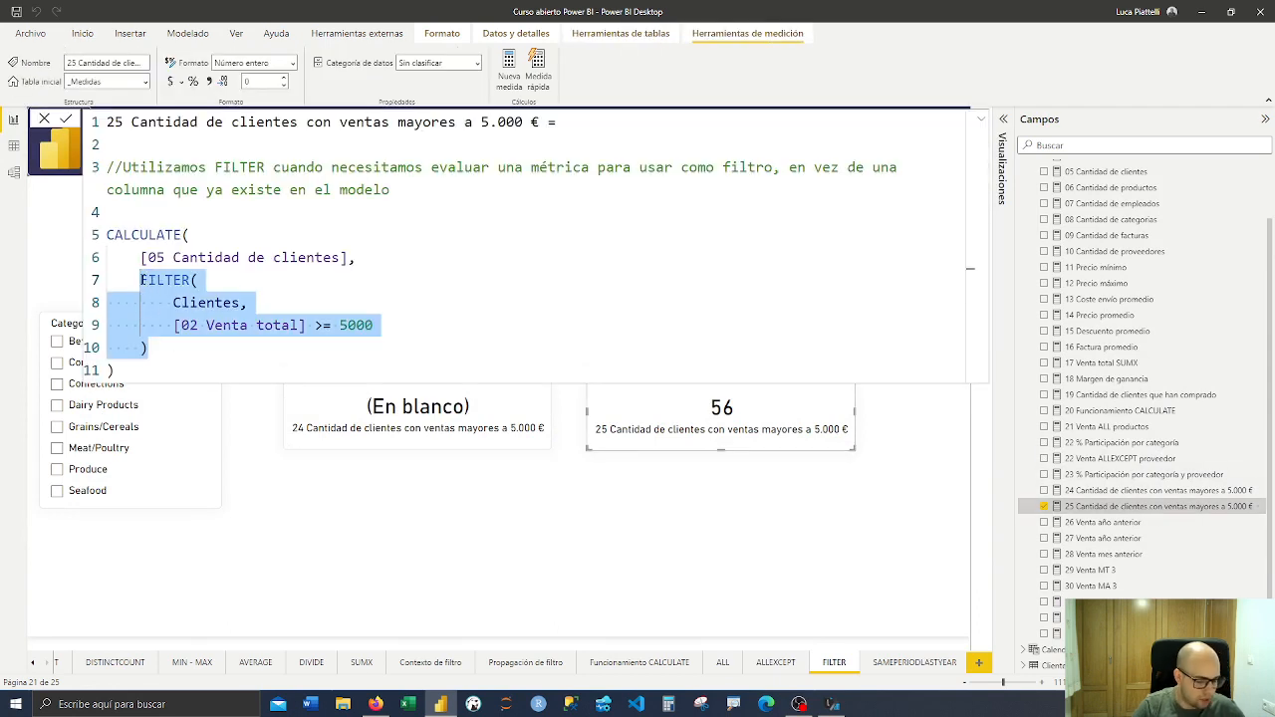
# In DAX Studio, replace ALL(Productos) inside EVALUATE with the copied FILTER expression and run the query
pyautogui.hotkey('alt', 'Tab')
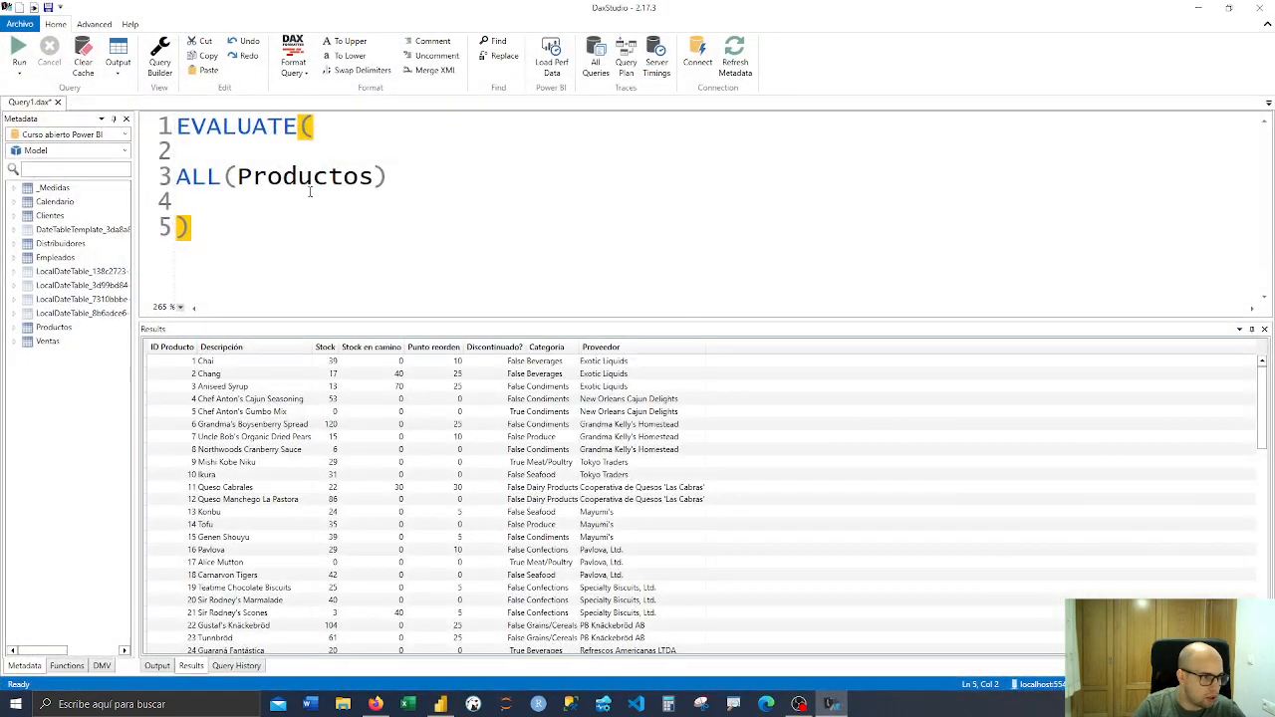
pyautogui.moveTo(389, 178); pyautogui.dragTo(177, 177)
pyautogui.hotkey('ctrl', 'v')
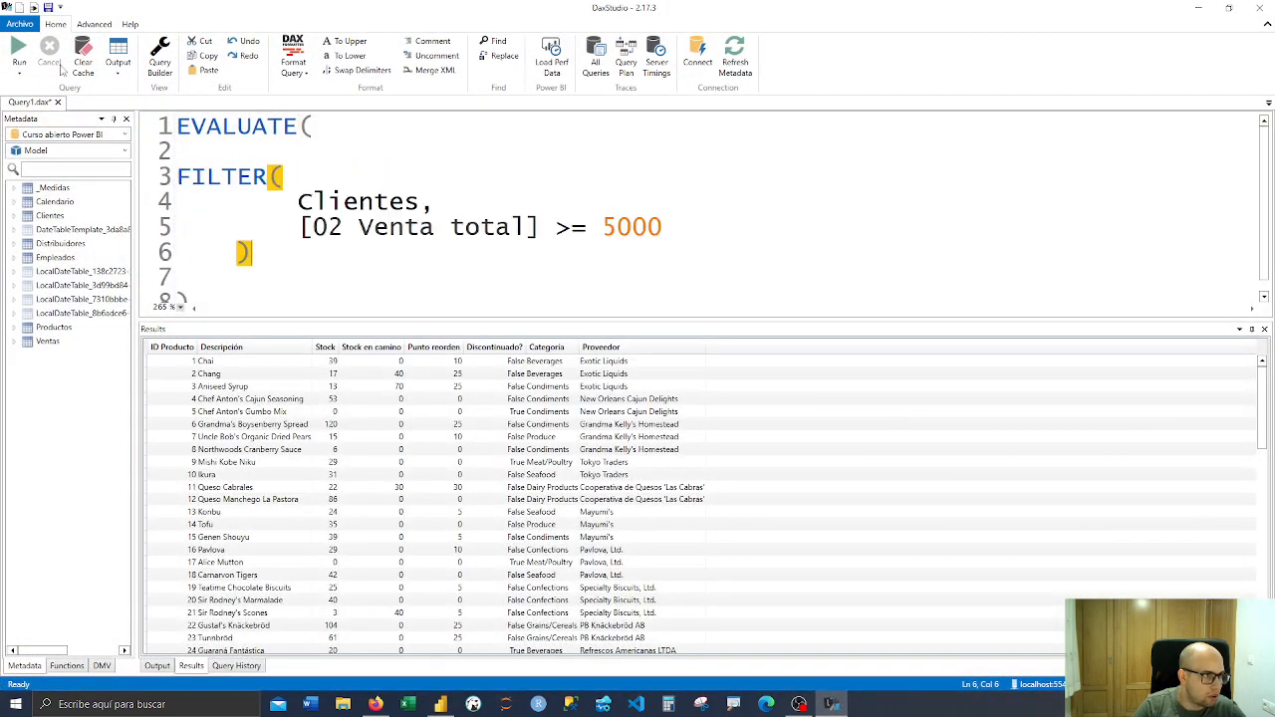
pyautogui.press('F5')
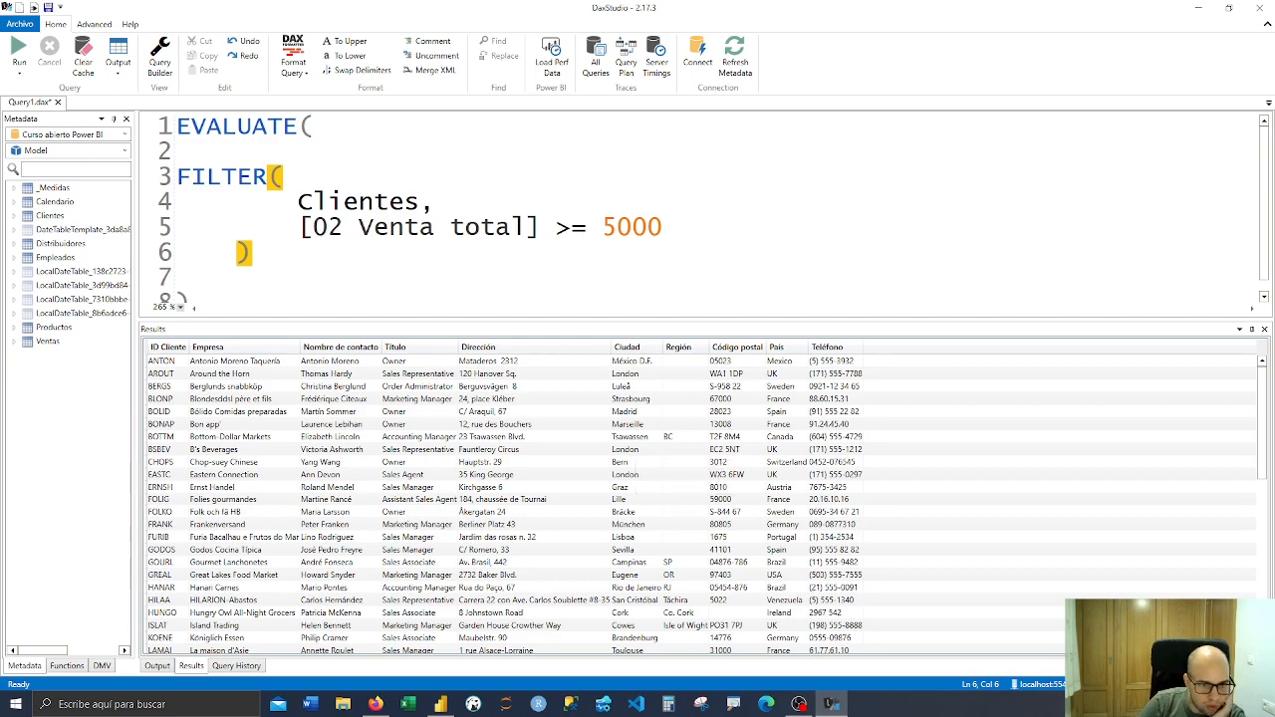
# Review the customers returned by the FILTER query and sort them by Teléfono in descending order
pyautogui.scroll(-13, 732, 554)
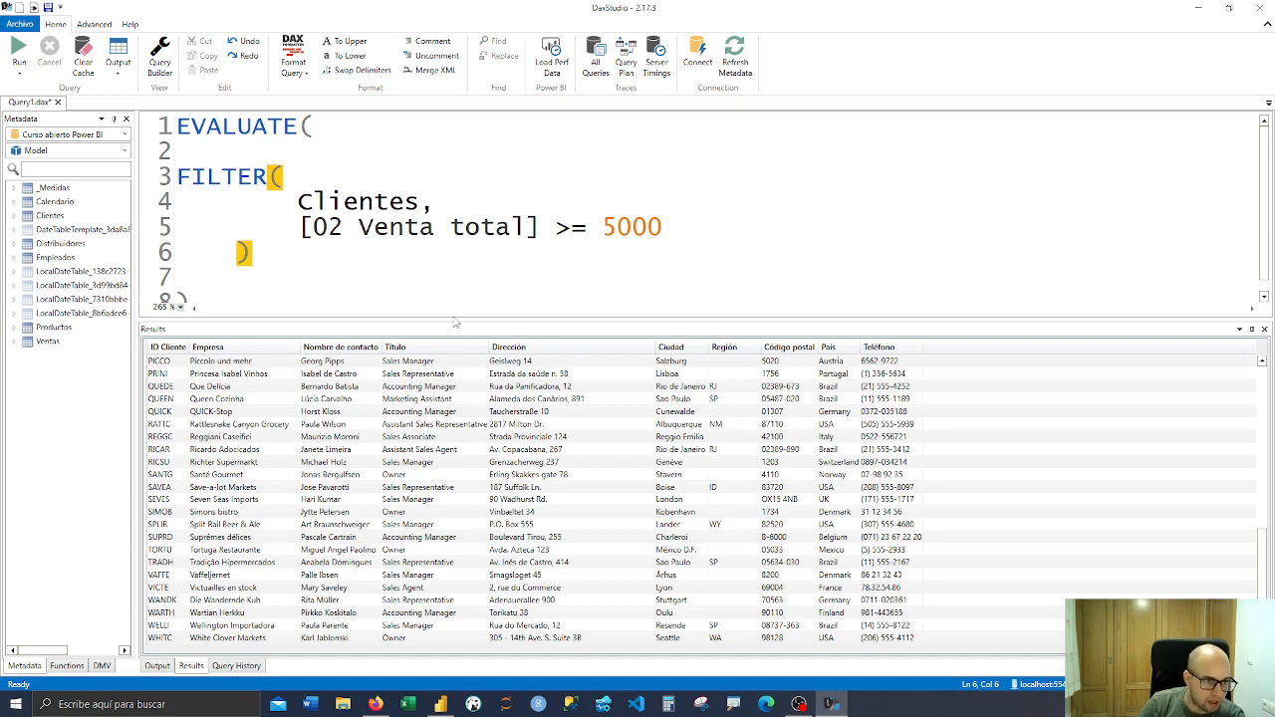
pyautogui.moveTo(378, 375); pyautogui.dragTo(886, 362)
pyautogui.click(888, 348)
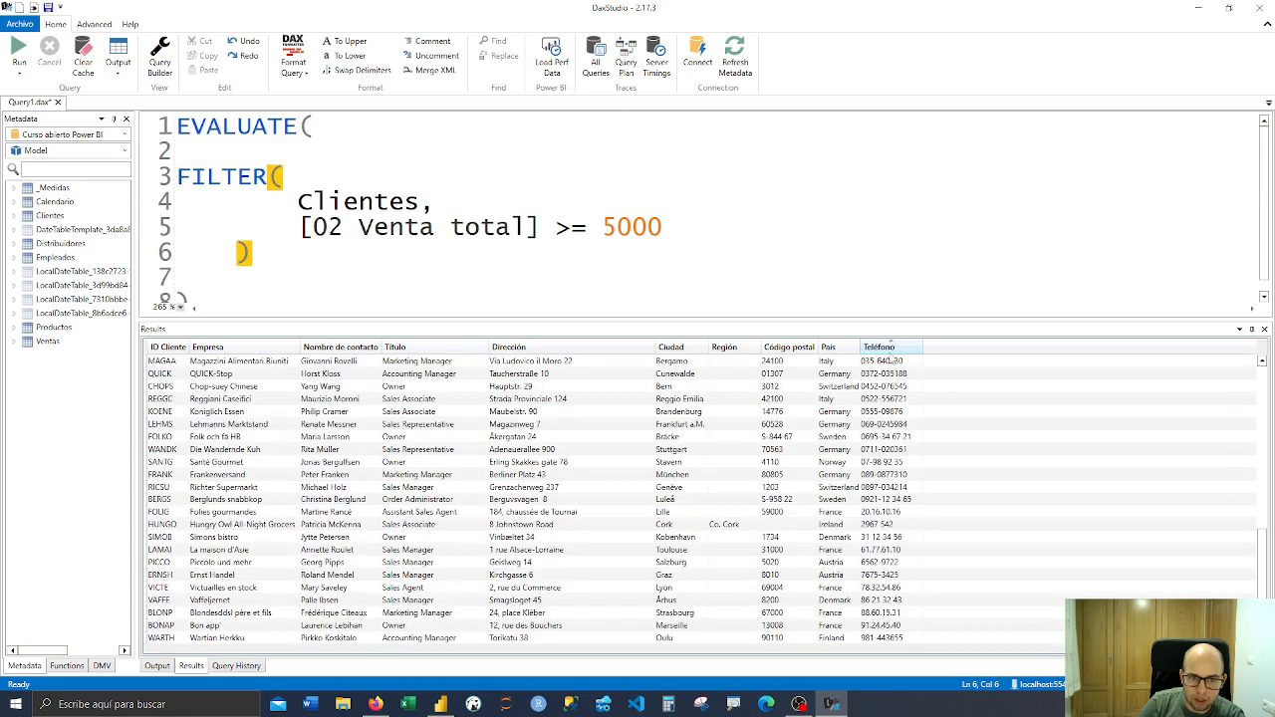
pyautogui.click(890, 348)
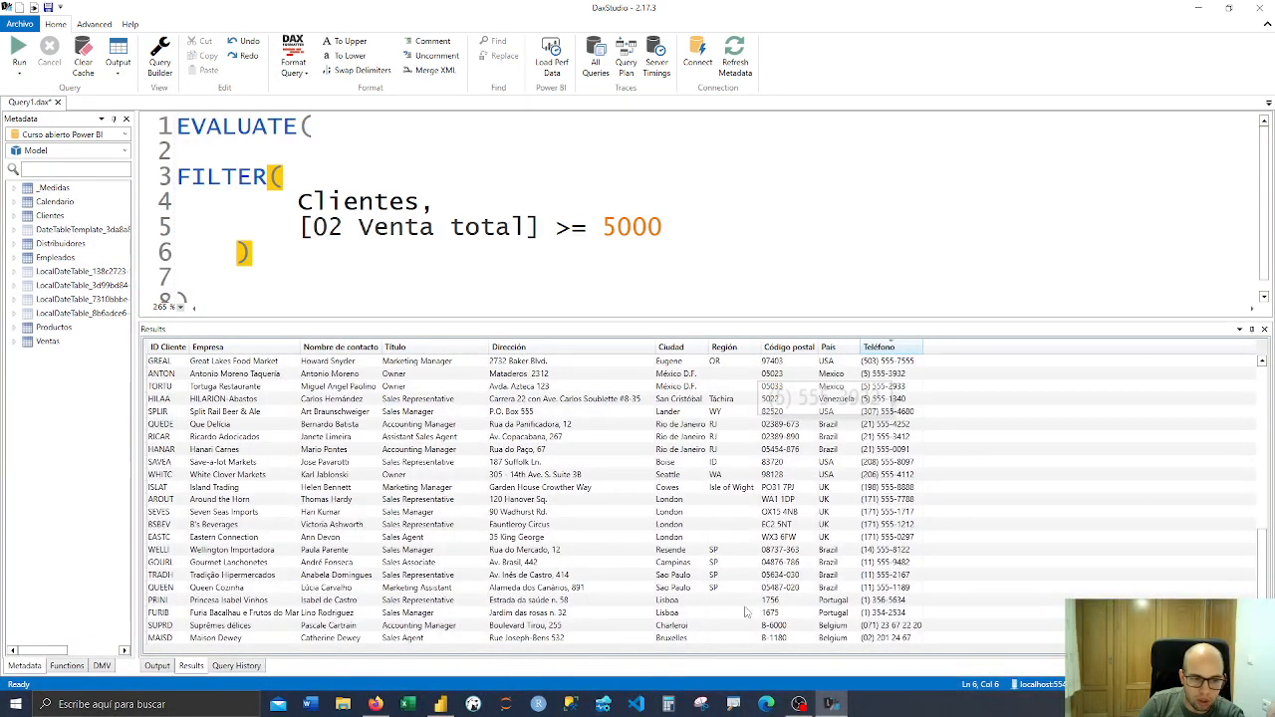
# Highlight [05 Cantidad de clientes] in measure 25 in Power BI Desktop, and compare it with the FILTER query's 5000 condition in DAX Studio
pyautogui.click(441, 703)
pyautogui.click(347, 258)
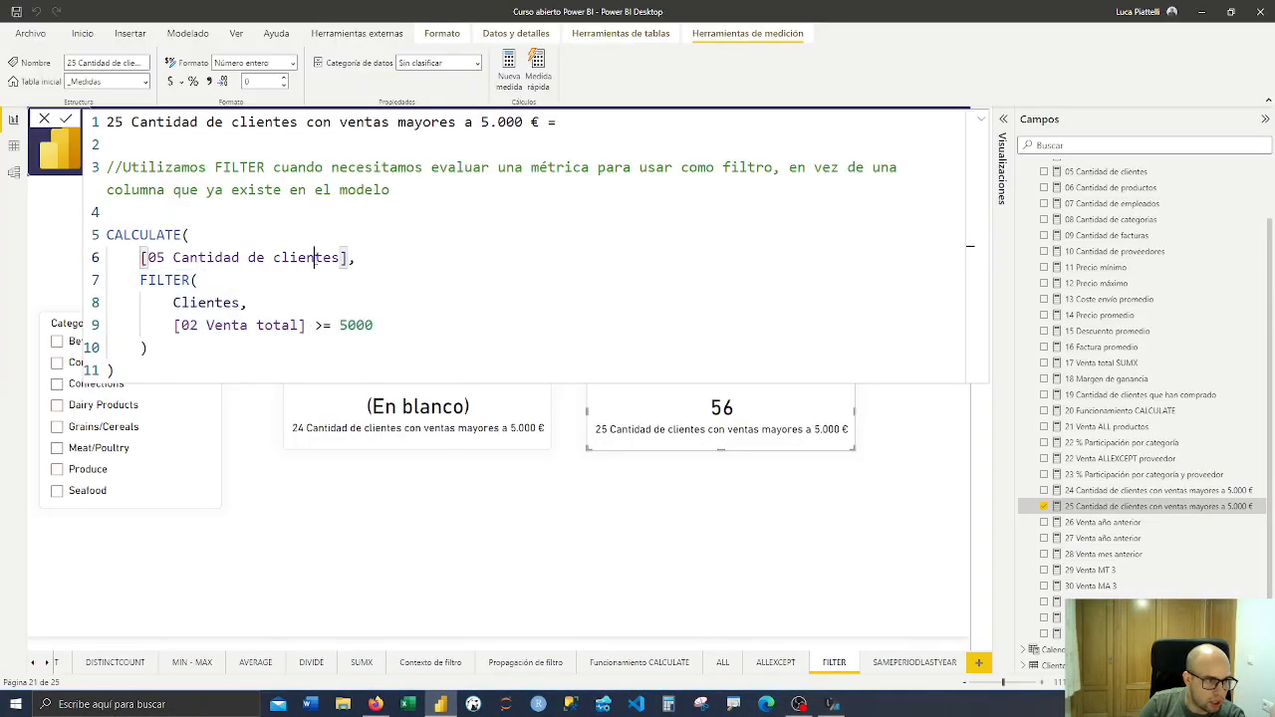
pyautogui.moveTo(349, 257); pyautogui.dragTo(140, 257)
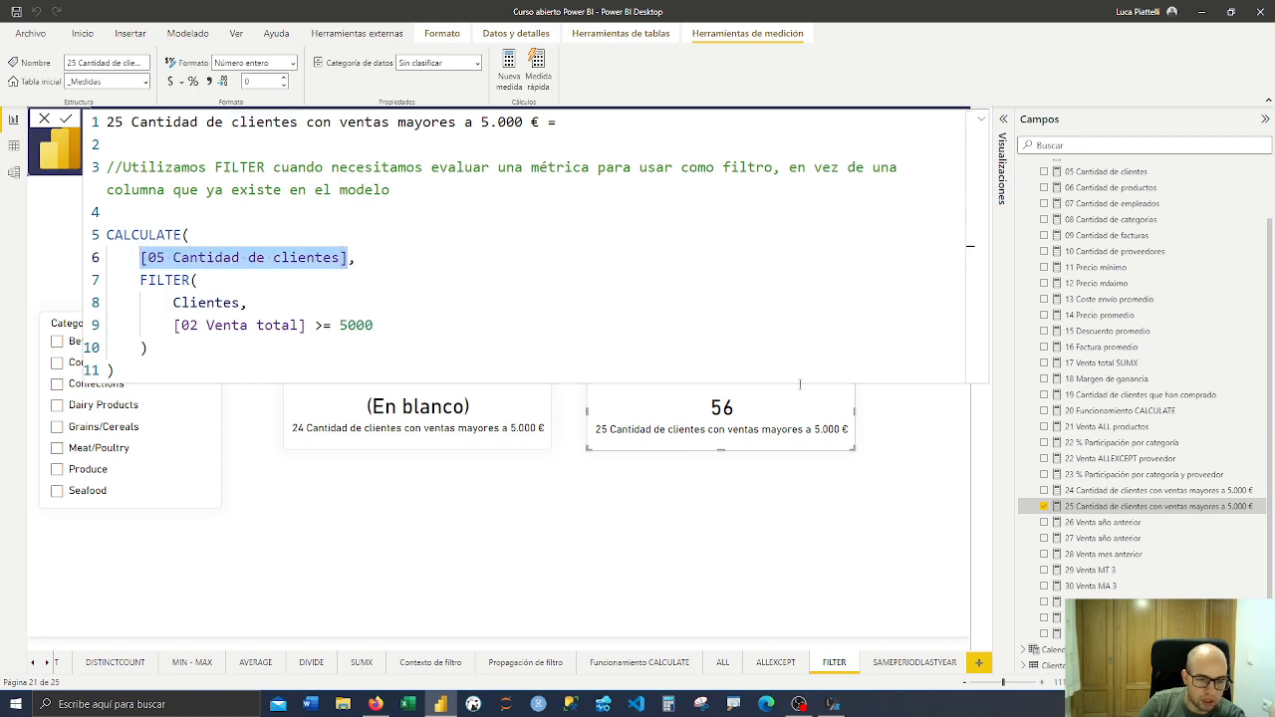
pyautogui.click(833, 705)
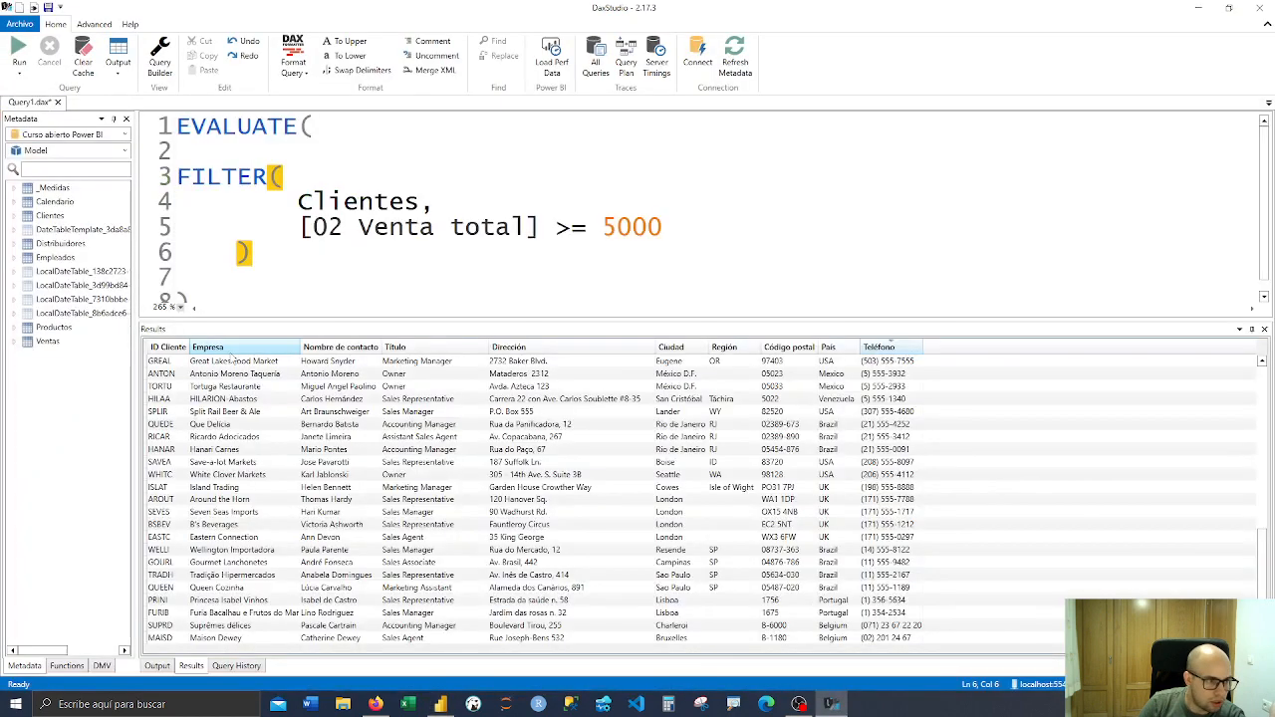
pyautogui.click(648, 227)
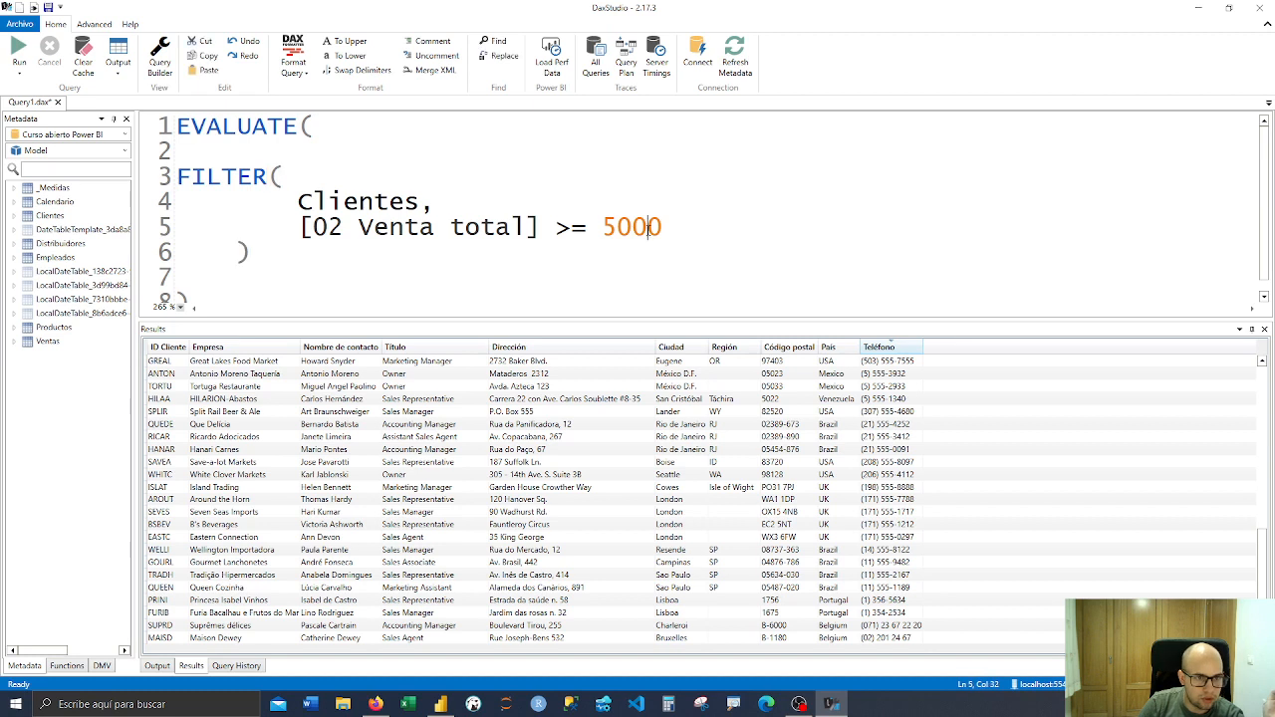
# Run the FILTER query with the [02 Venta total] threshold raised to 10000, and rerun it with 20000
pyautogui.moveTo(615, 227); pyautogui.dragTo(602, 228)
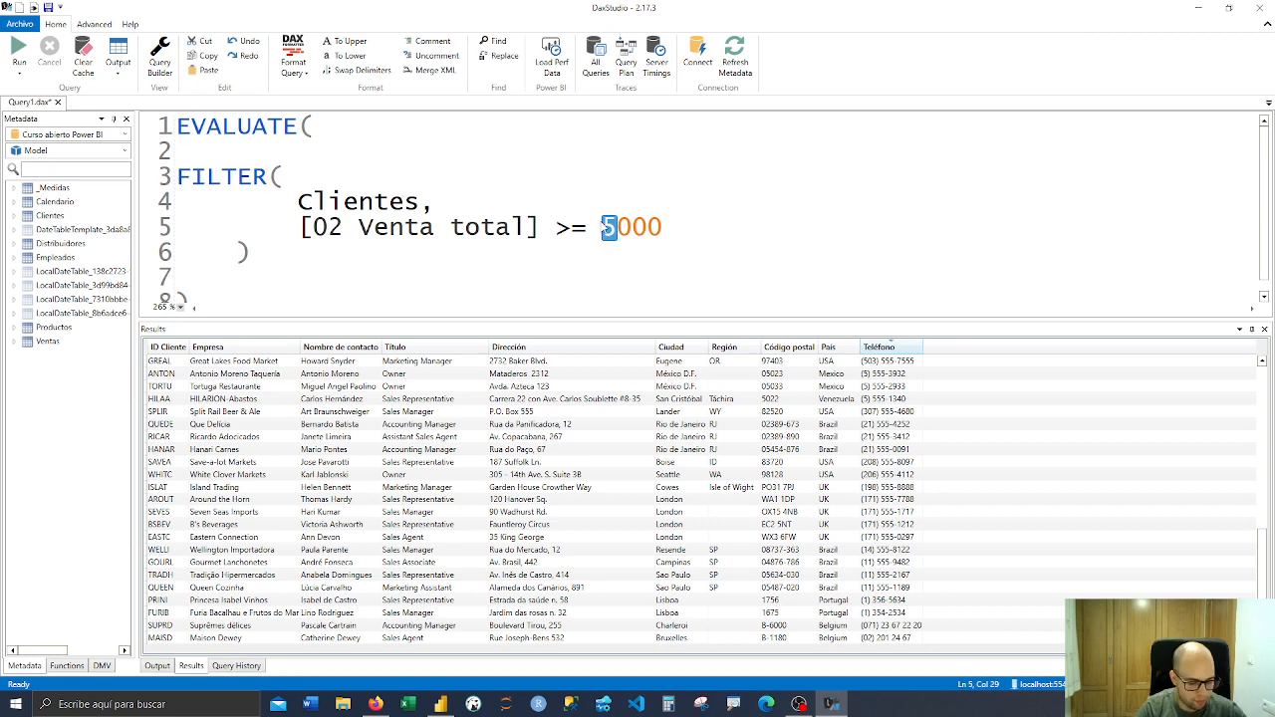
pyautogui.write('10')
pyautogui.click(454, 285)
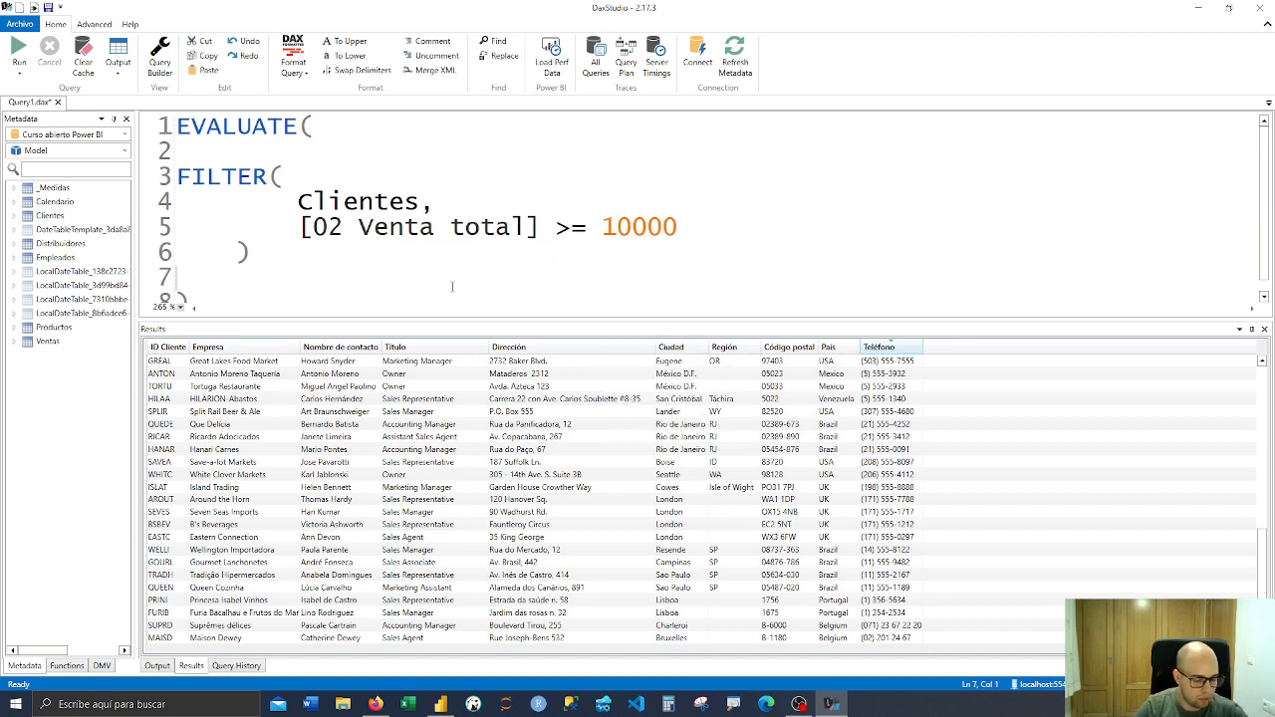
pyautogui.press('F5')
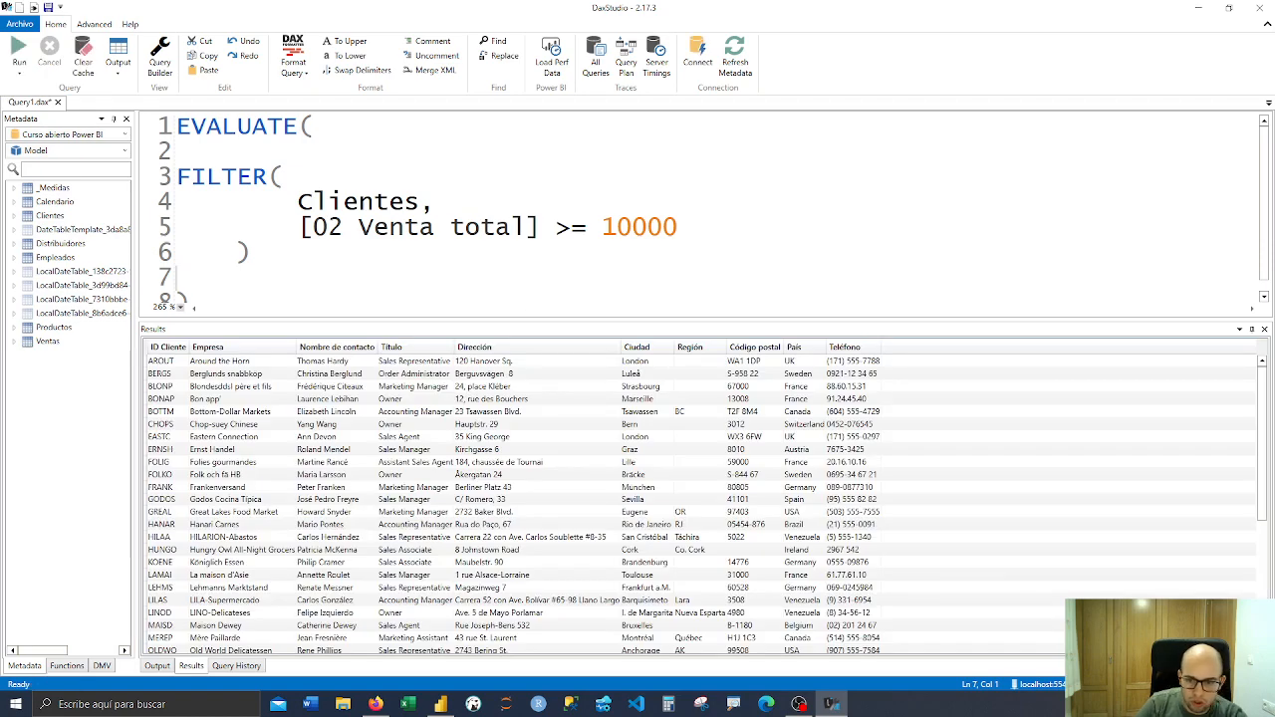
pyautogui.click(615, 227)
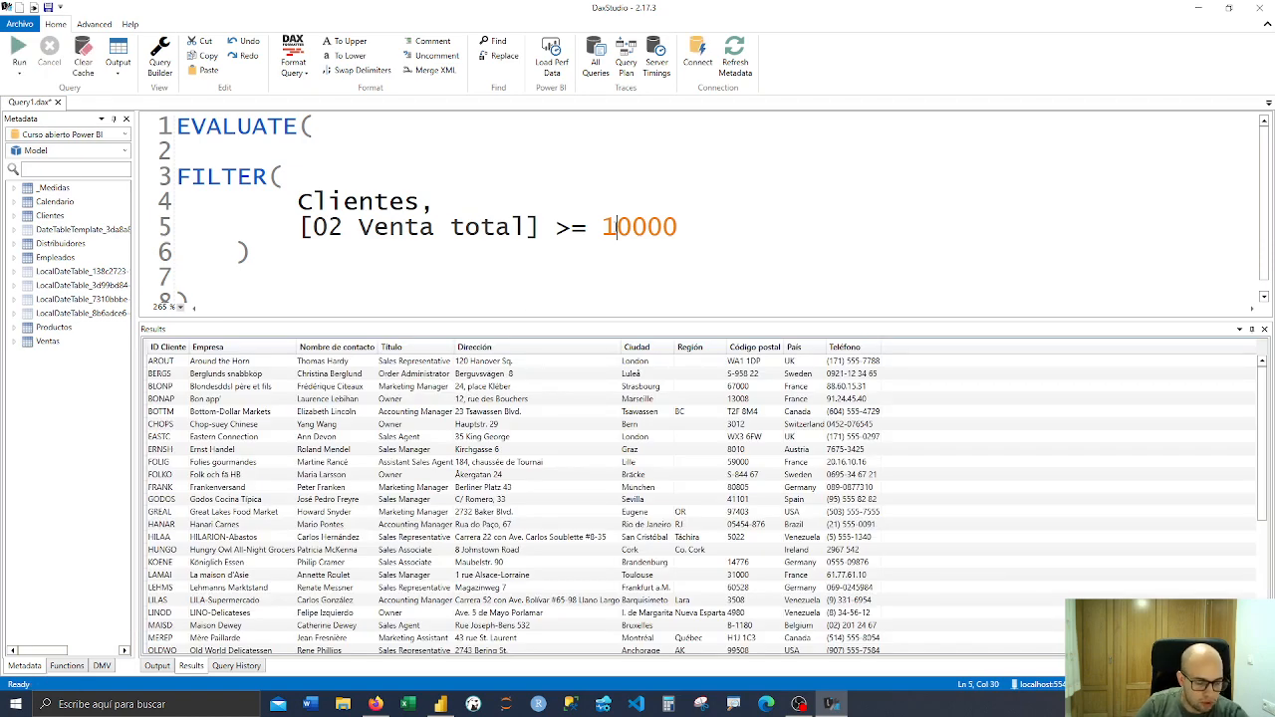
pyautogui.press('BackSpace')
pyautogui.write('2')
pyautogui.press('F5')
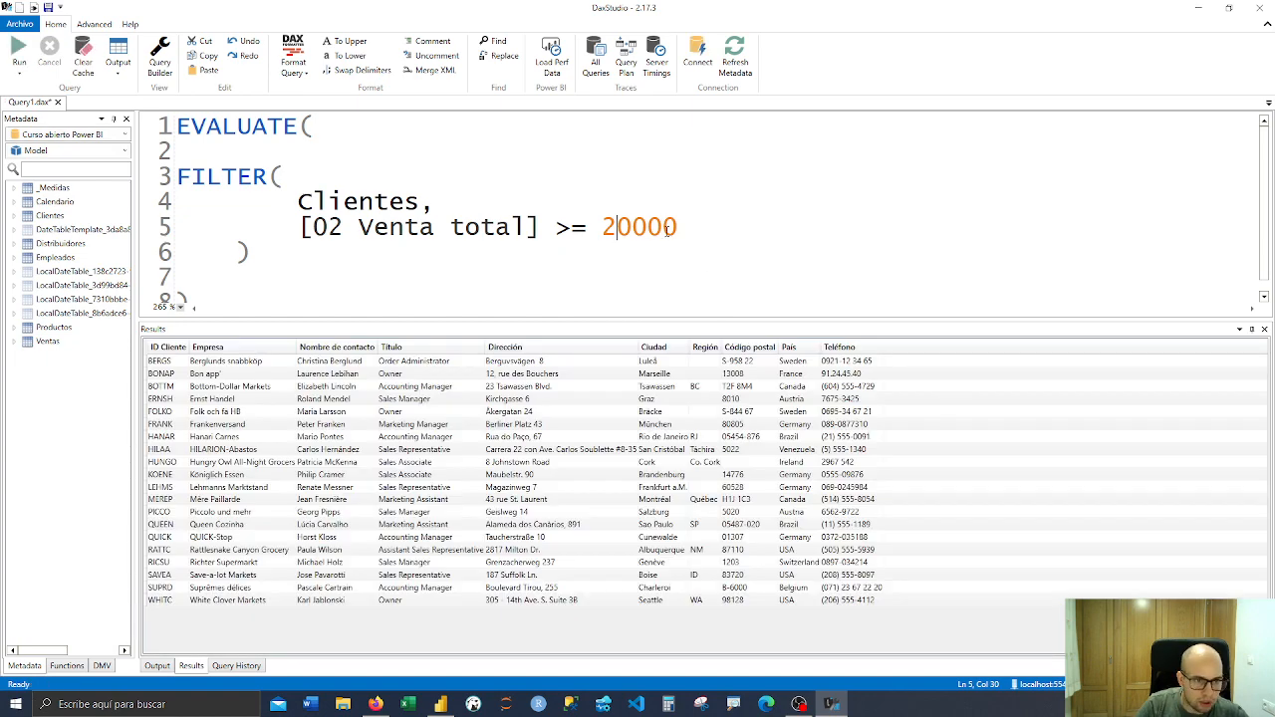
# Raise the sales threshold in the FILTER query to 25000 and run it, and repeat with 30000
pyautogui.press('BackSpace')
pyautogui.write('5')
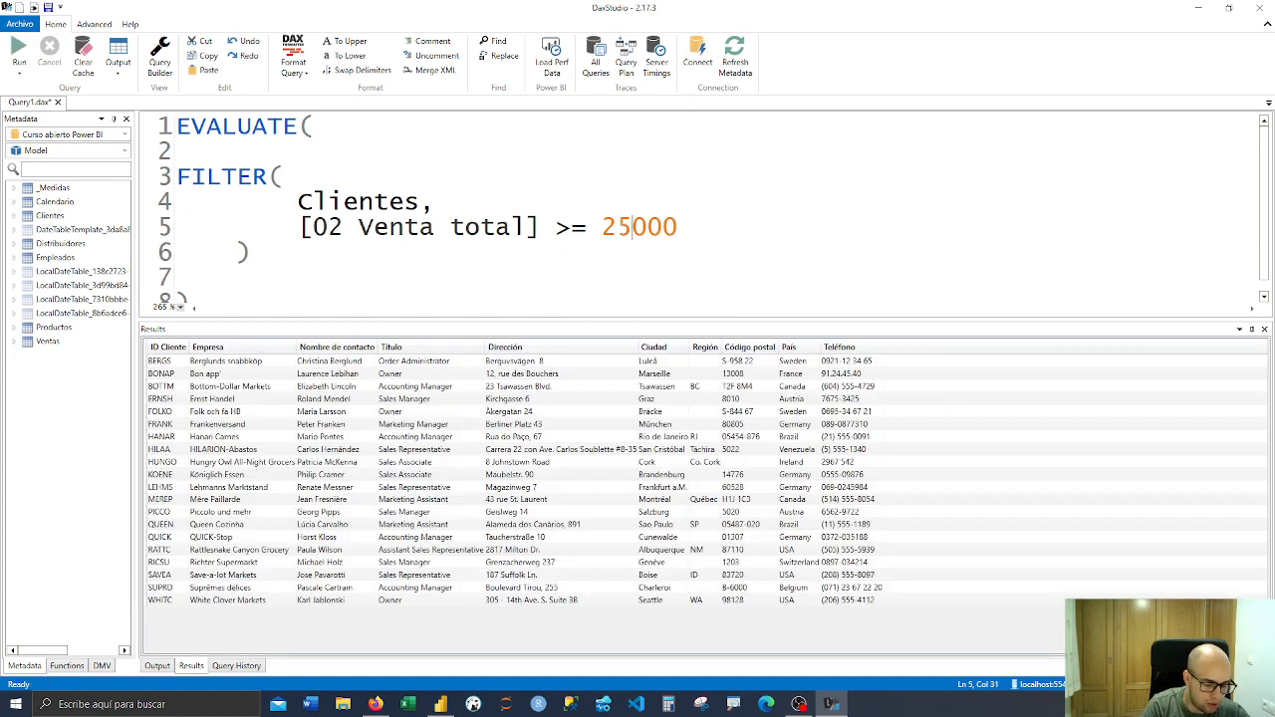
pyautogui.press('F5')
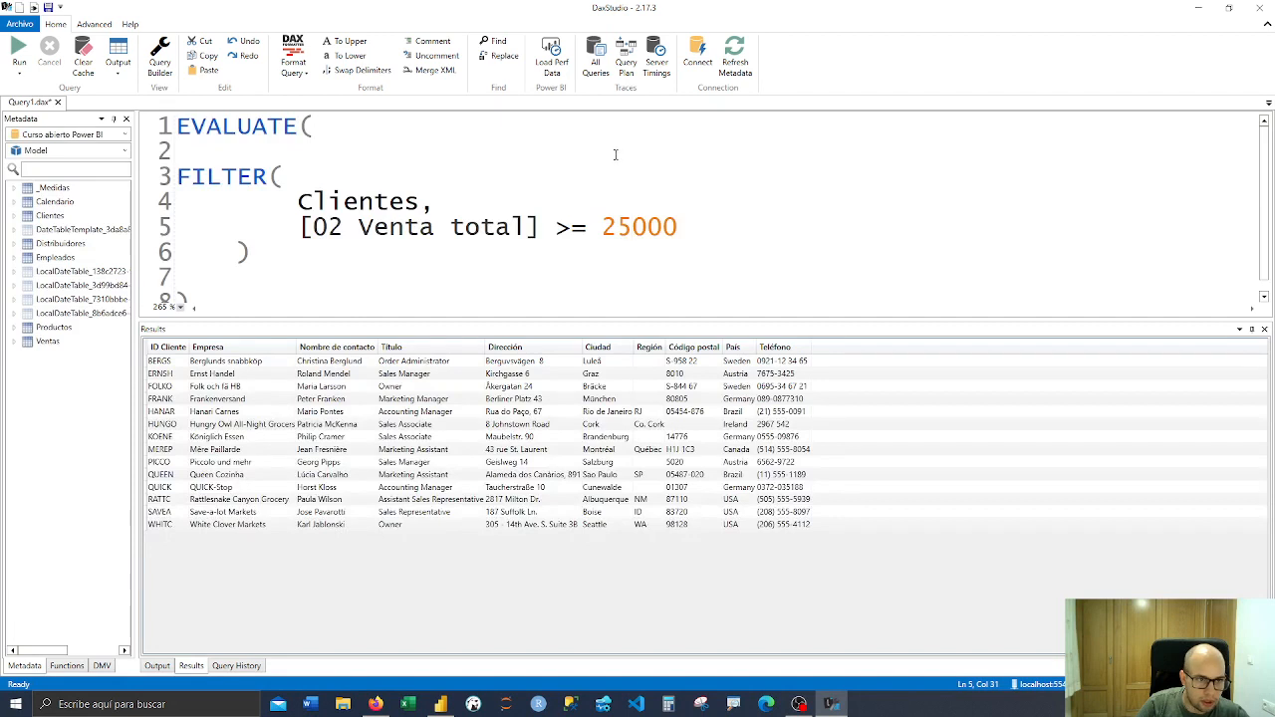
pyautogui.hotkey('shift', 'Left')
pyautogui.hotkey('shift', 'Left')
pyautogui.write('30')
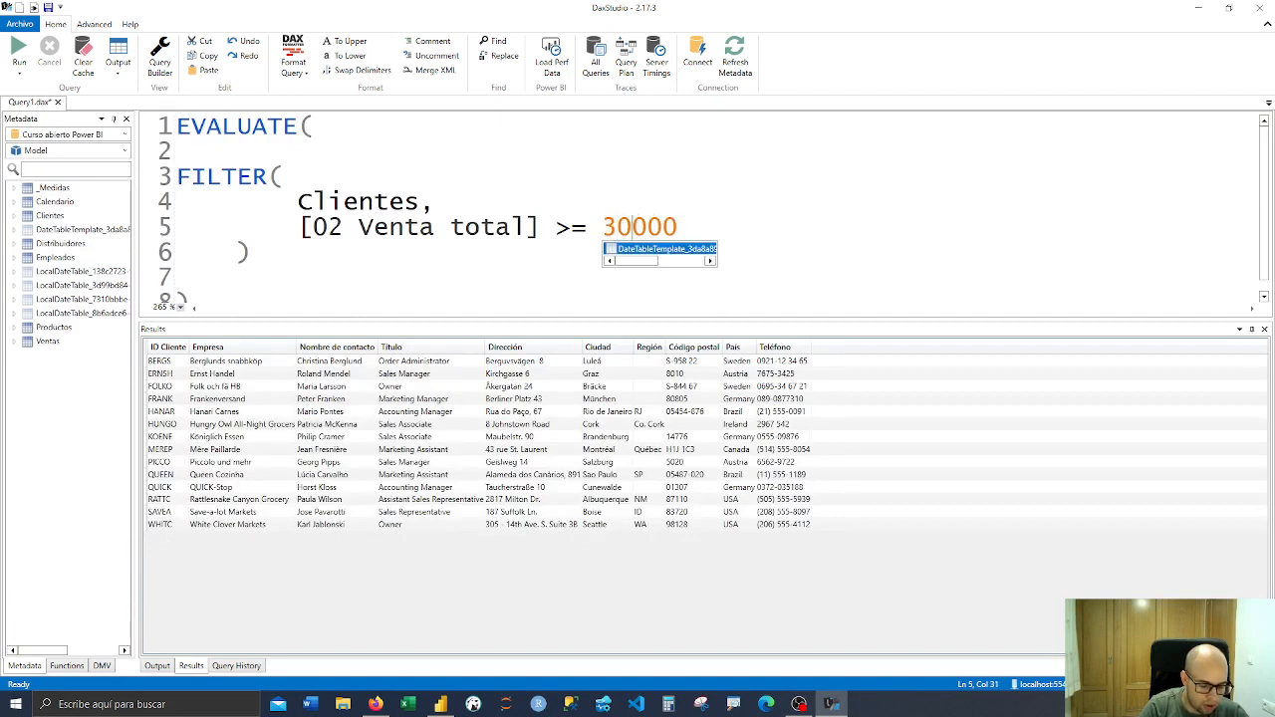
pyautogui.press('F5')
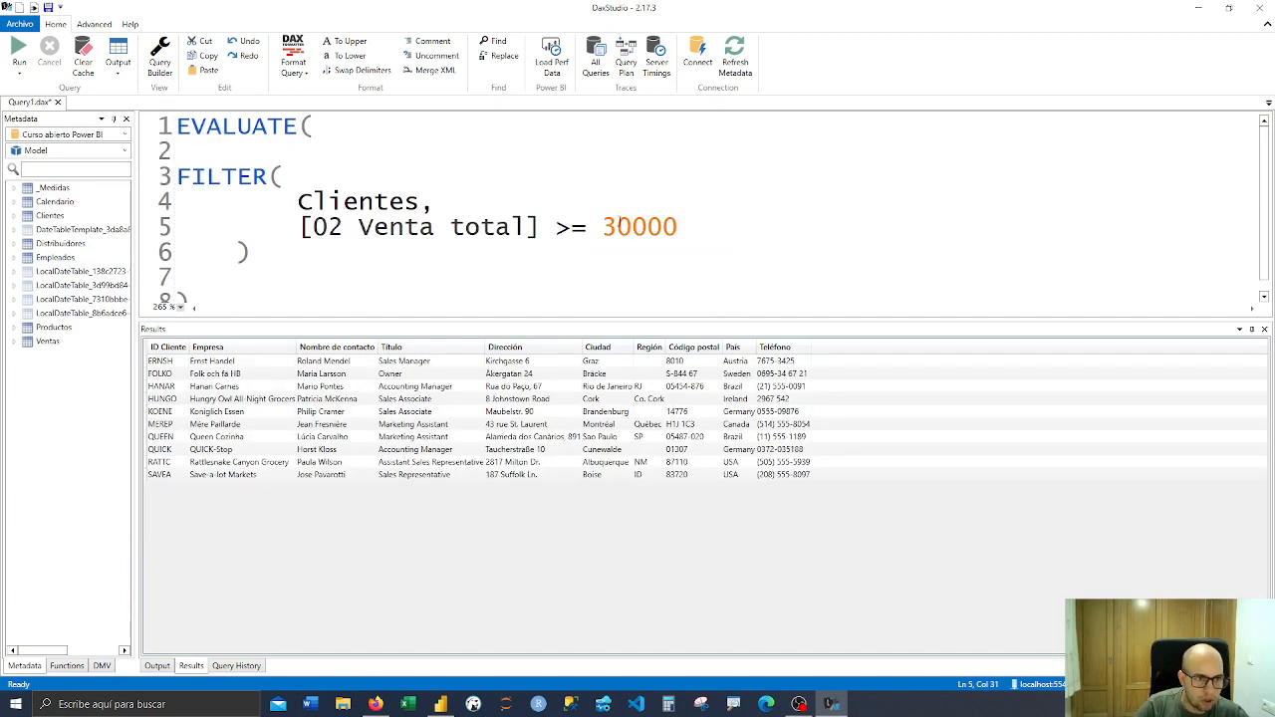
# Set the FILTER condition's sales threshold to 40000 and run the query
pyautogui.press('Left')
pyautogui.hotkey('shift', 'Left')
pyautogui.write('4')
pyautogui.press('F5')
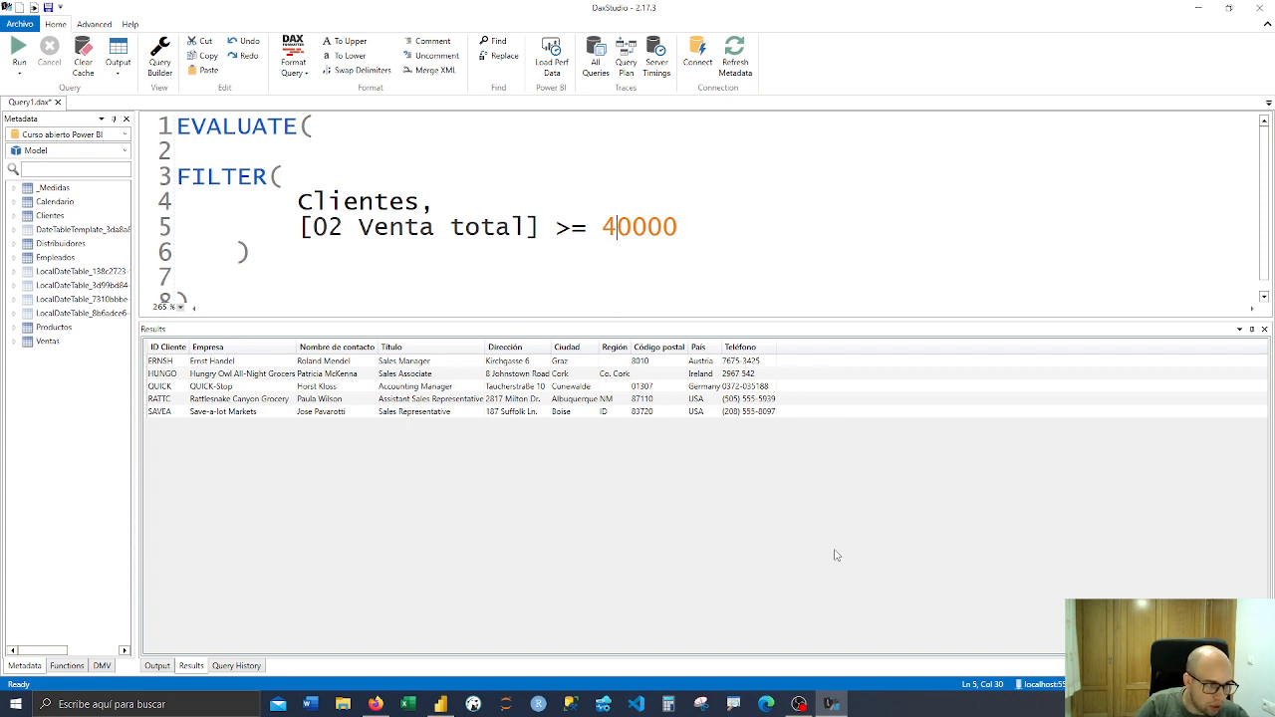
# Highlight the 40000 threshold and the EVALUATE query text to relate them to the returned customers
pyautogui.doubleClick(637, 228)
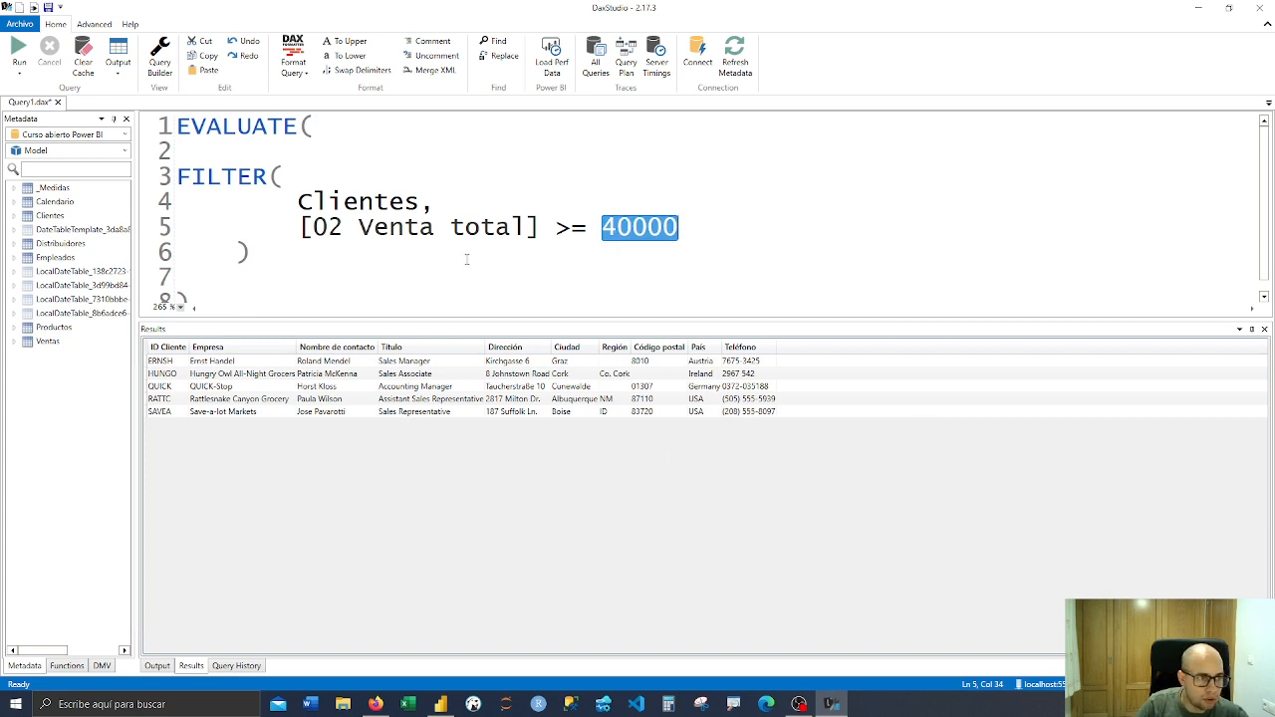
pyautogui.moveTo(380, 307); pyautogui.dragTo(197, 108)
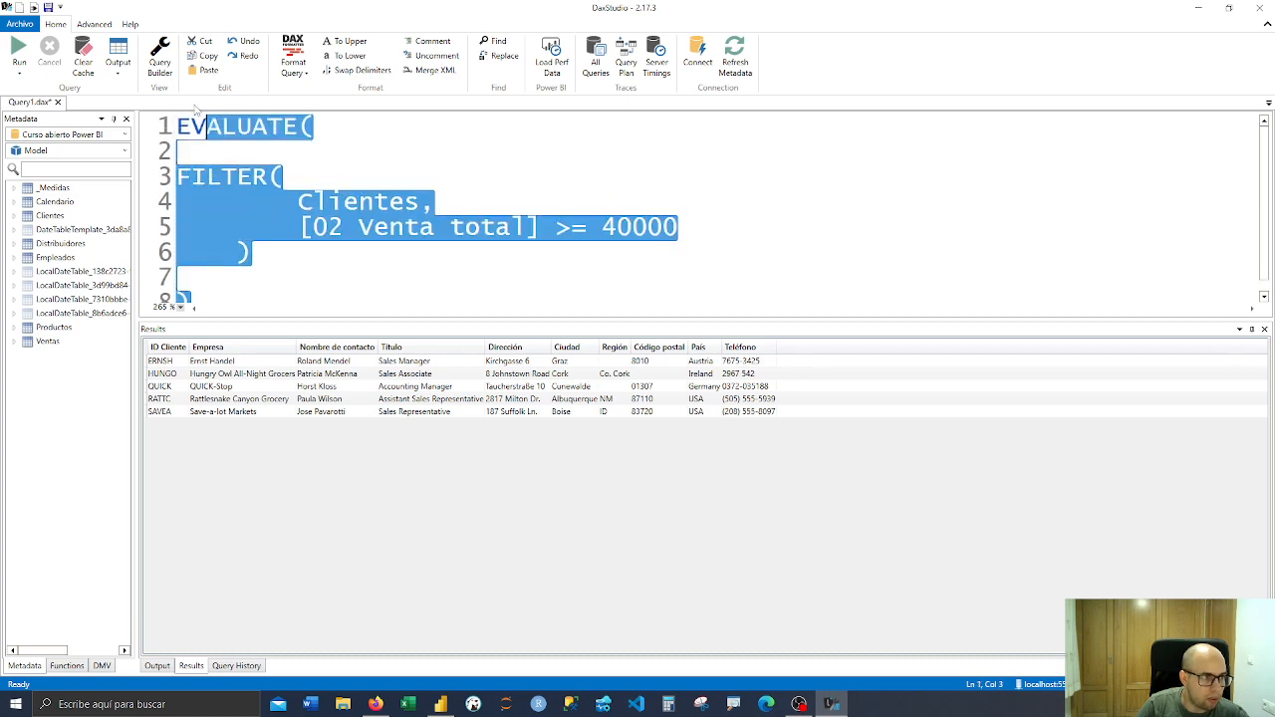
pyautogui.click(441, 274)
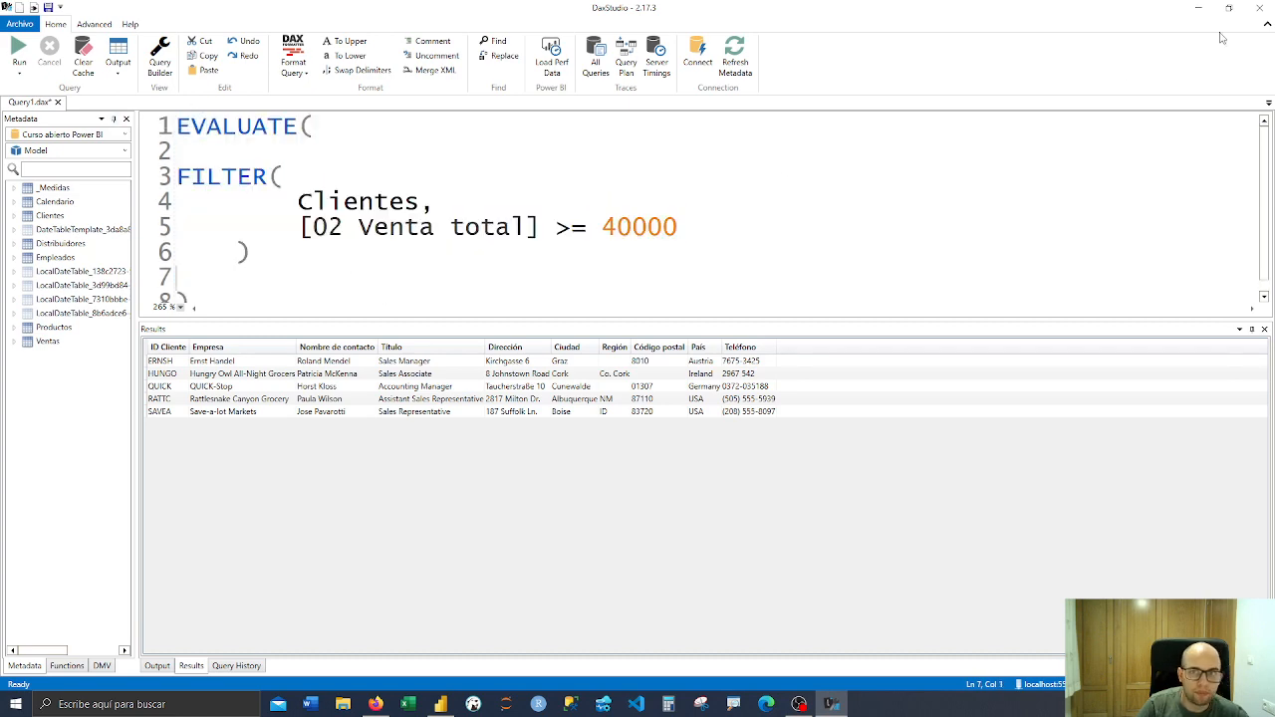
# Return to Power BI Desktop, collapse the Campos pane and close measure 25's formula on the FILTER page
pyautogui.click(1199, 8)
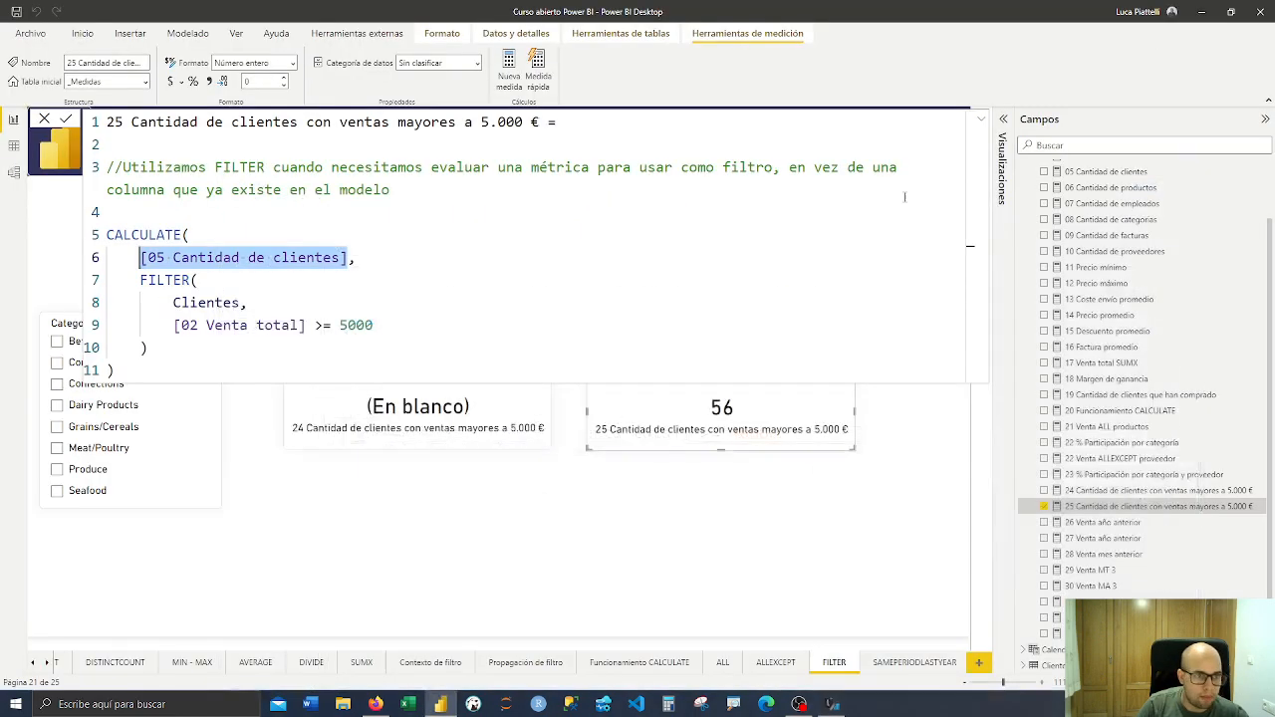
pyautogui.click(745, 537)
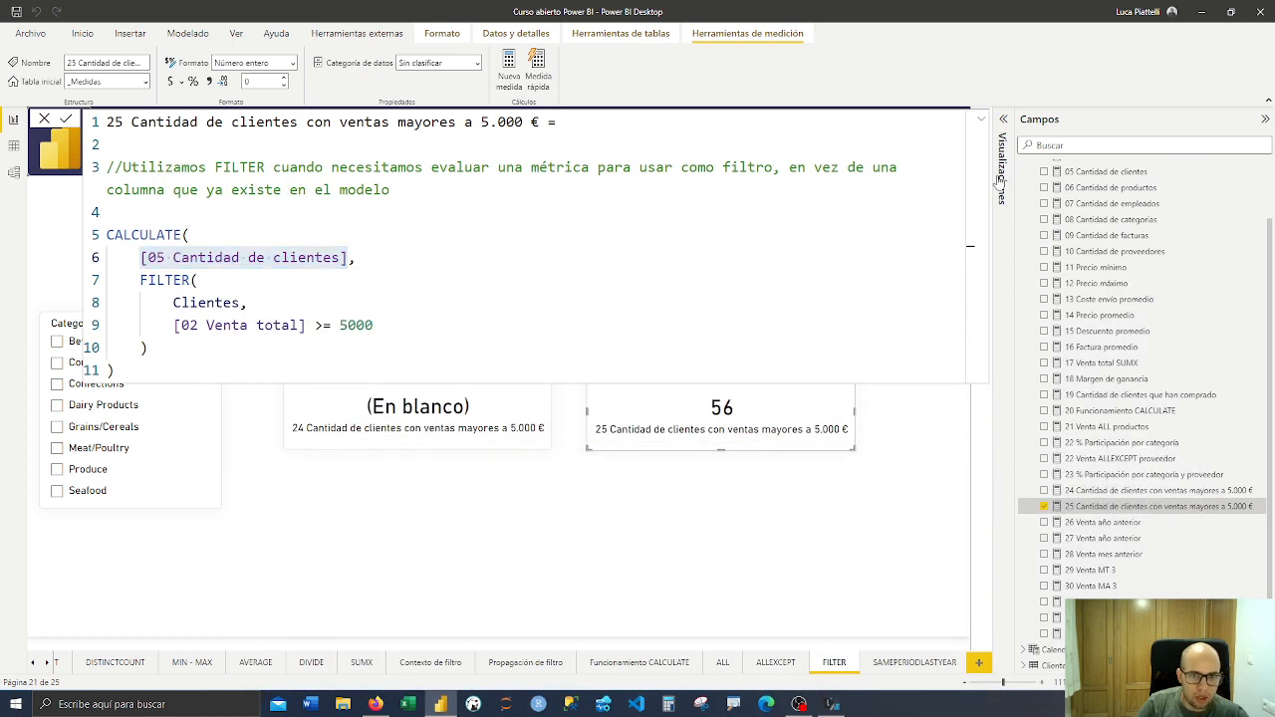
pyautogui.click(981, 119)
pyautogui.click(1044, 122)
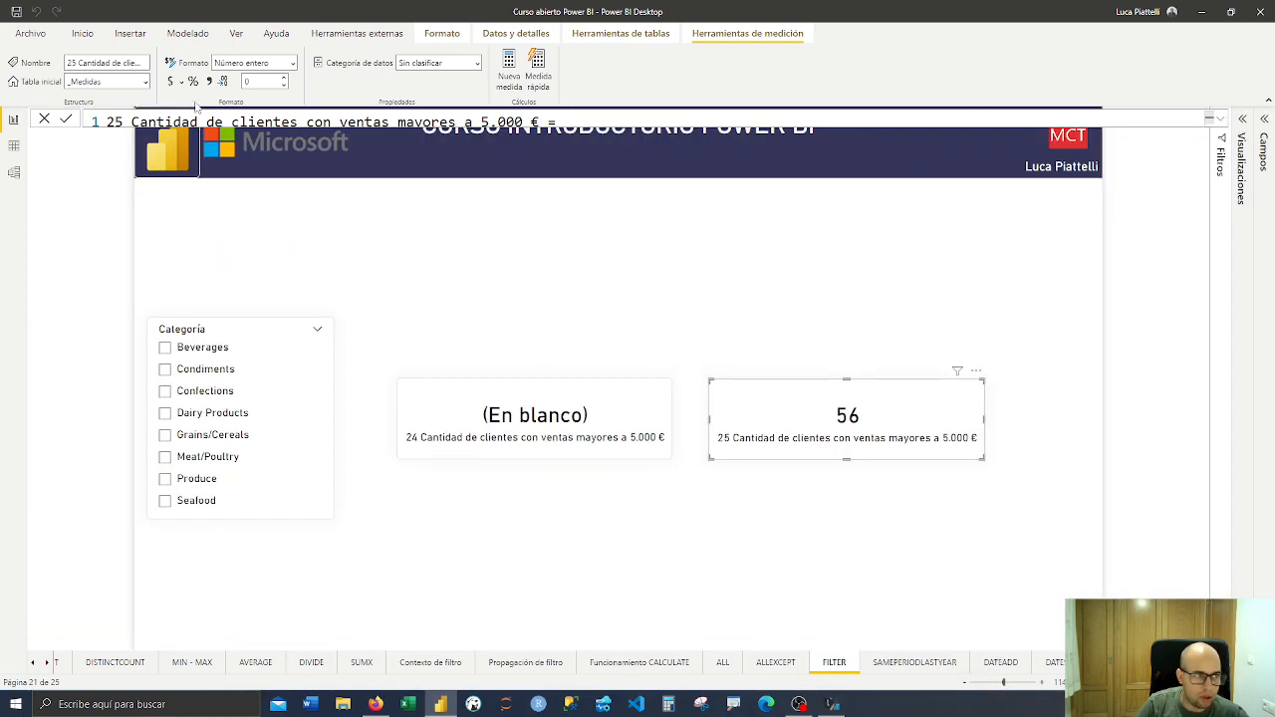
pyautogui.click(44, 118)
pyautogui.click(671, 310)
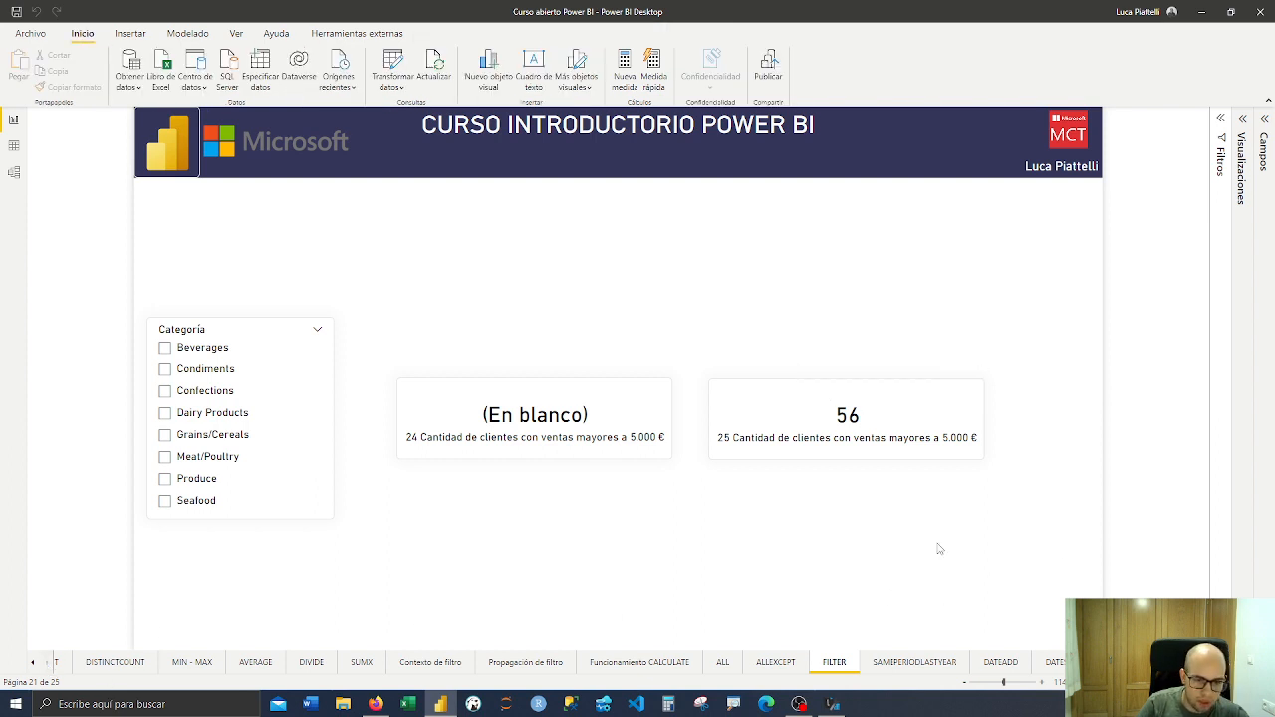
# Review the SAMEPERIODLASTYEAR report page, and collapse the Clientes table's fields in the data view
pyautogui.click(946, 659)
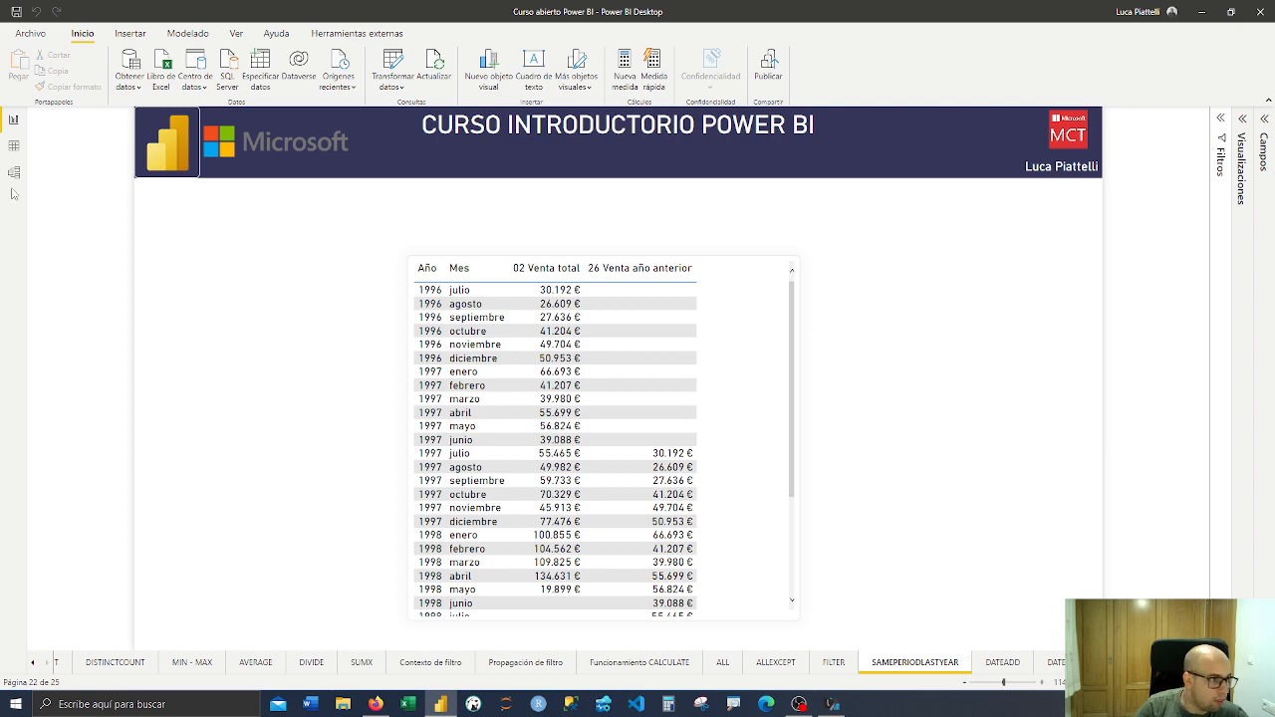
pyautogui.click(13, 148)
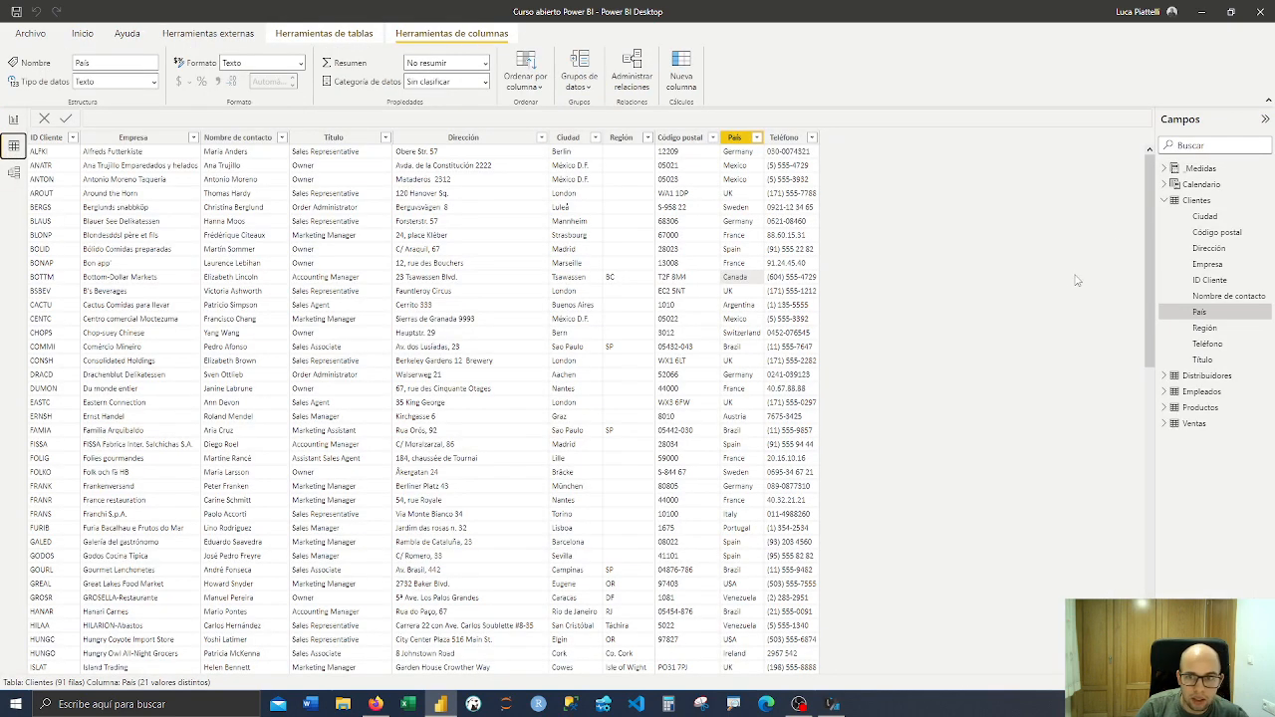
pyautogui.click(1167, 201)
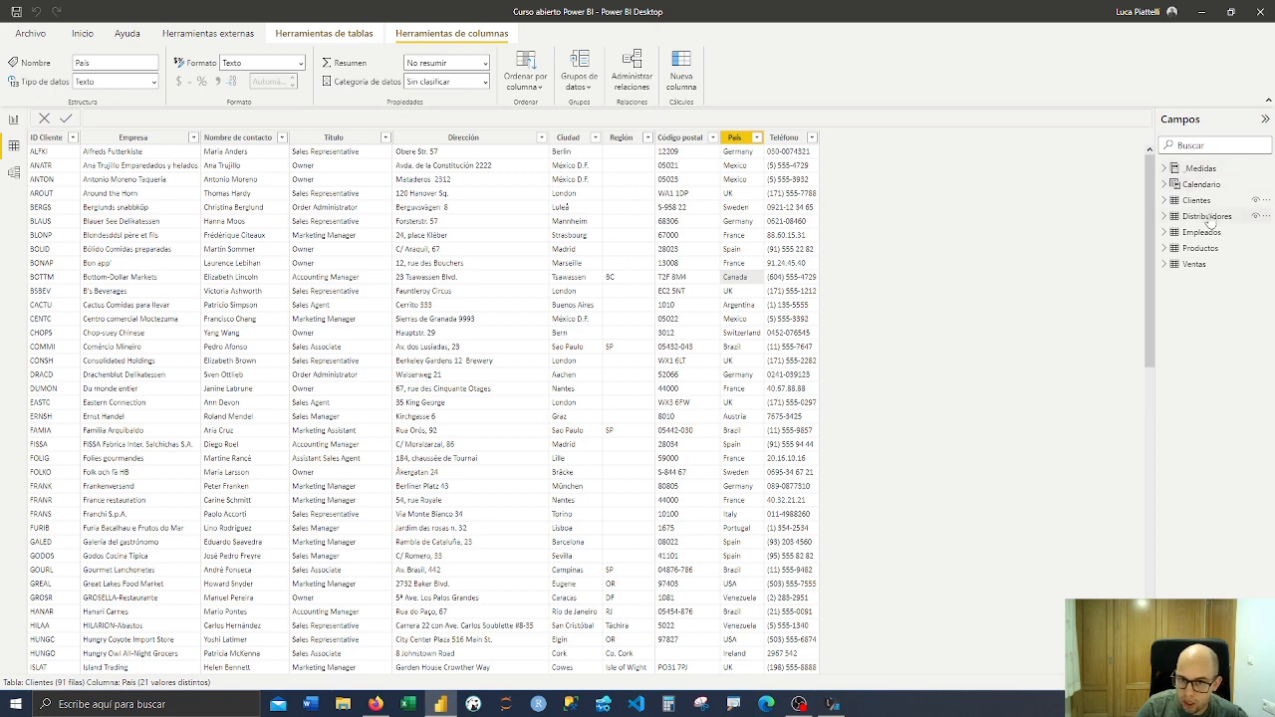
# Add a new calculated table named Tabla and begin its formula with the CALENDAR function
pyautogui.click(83, 33)
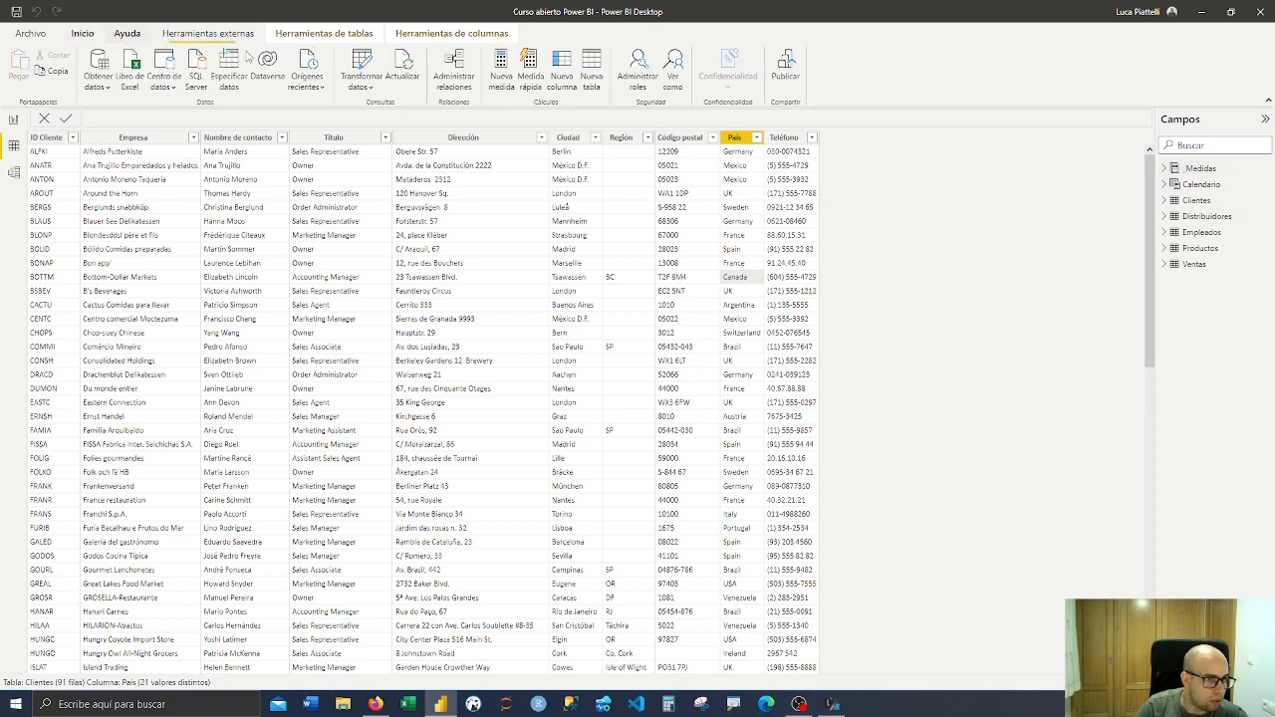
pyautogui.click(595, 77)
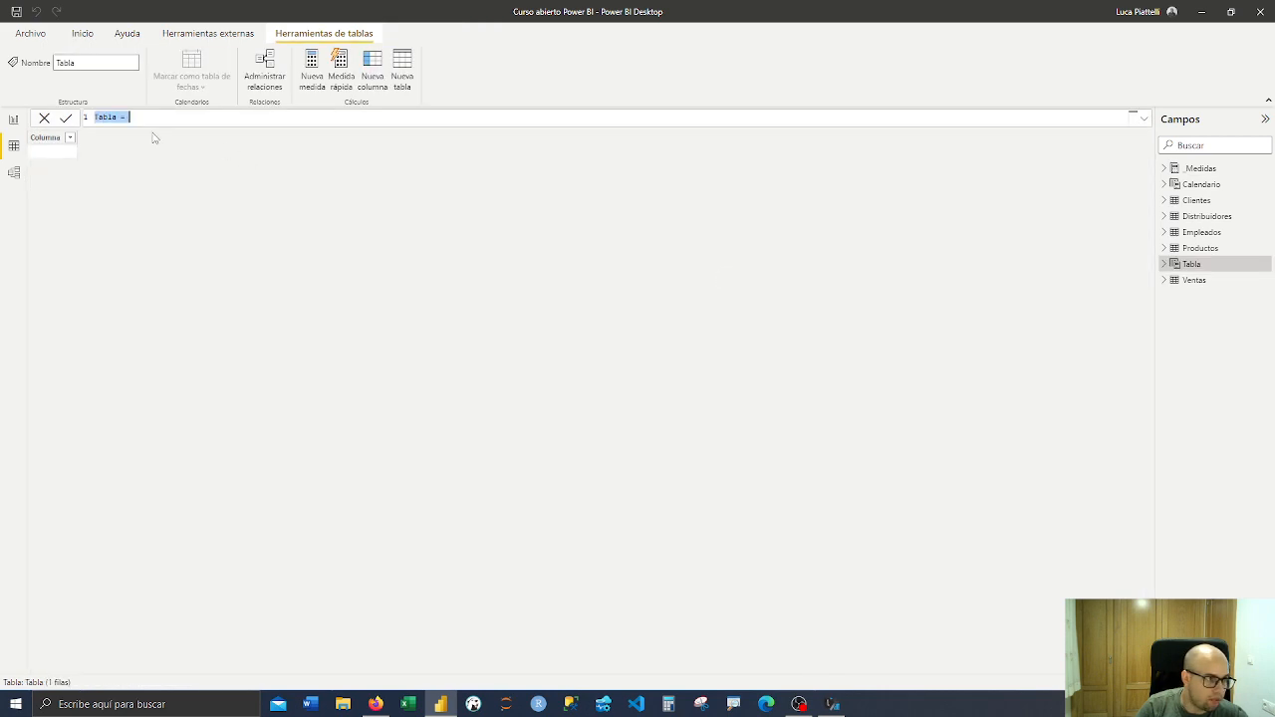
pyautogui.moveTo(154, 119)
pyautogui.mouseDown()
pyautogui.moveTo(106, 118)
pyautogui.moveTo(159, 119)
pyautogui.mouseUp()
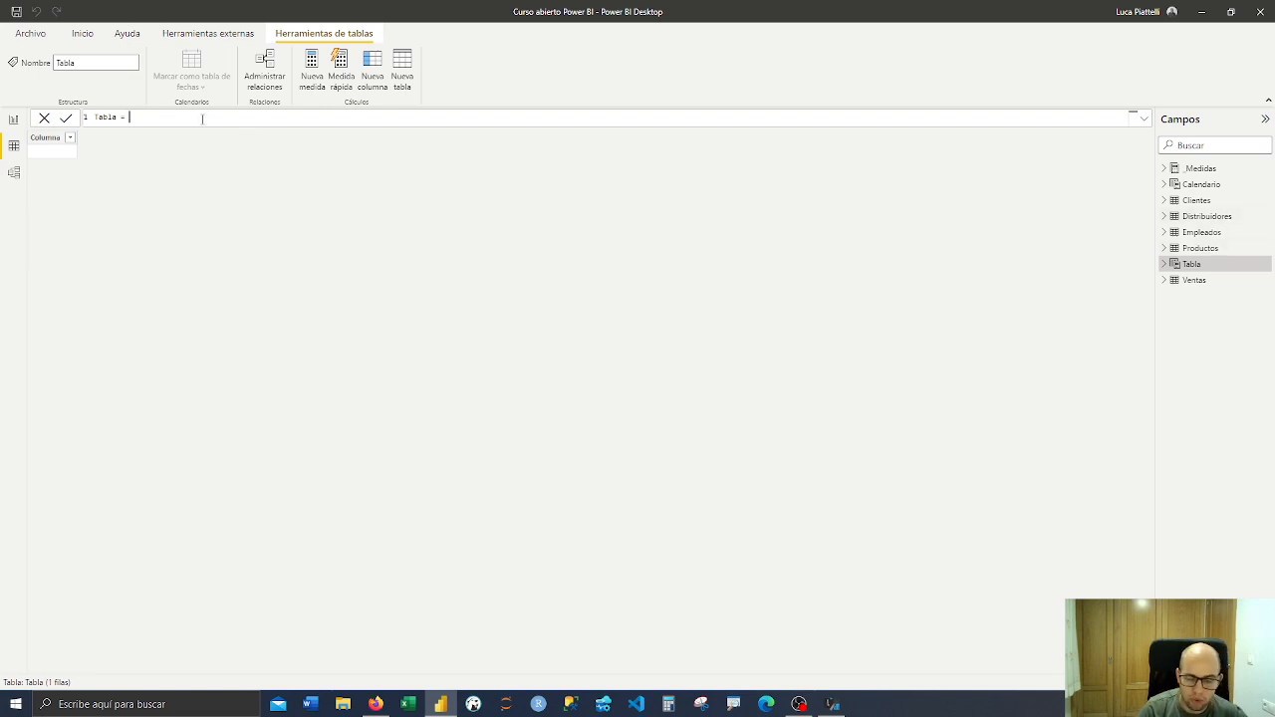
pyautogui.write('cale')
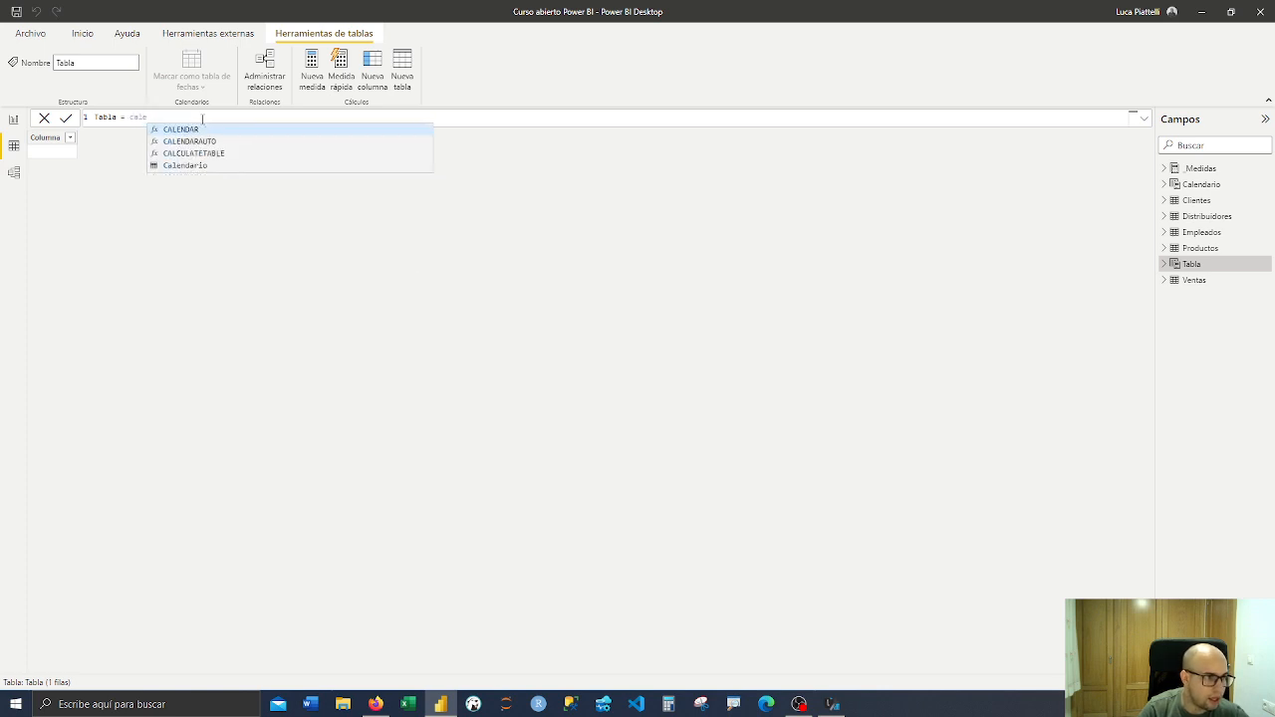
pyautogui.press('Tab')
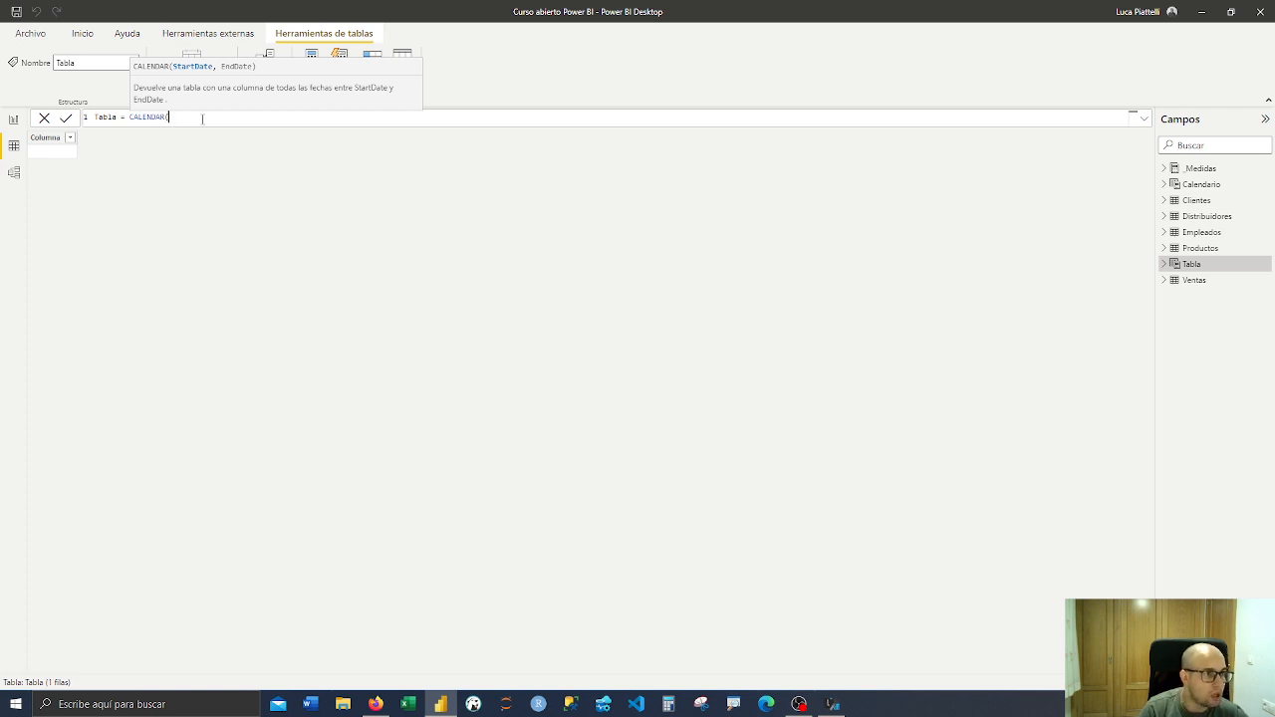
# Enter DATE(2015,01,01) as the start date of the CALENDAR function
pyautogui.write('date')
pyautogui.press('Tab')
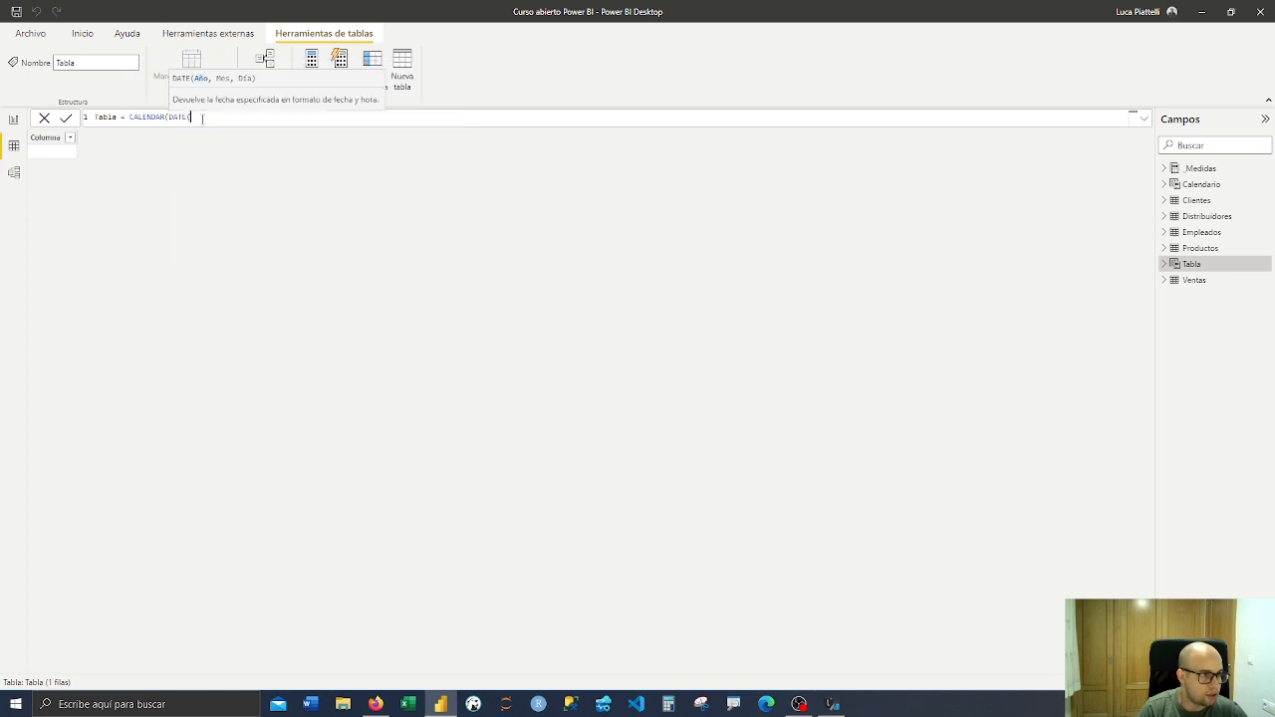
pyautogui.write('20')
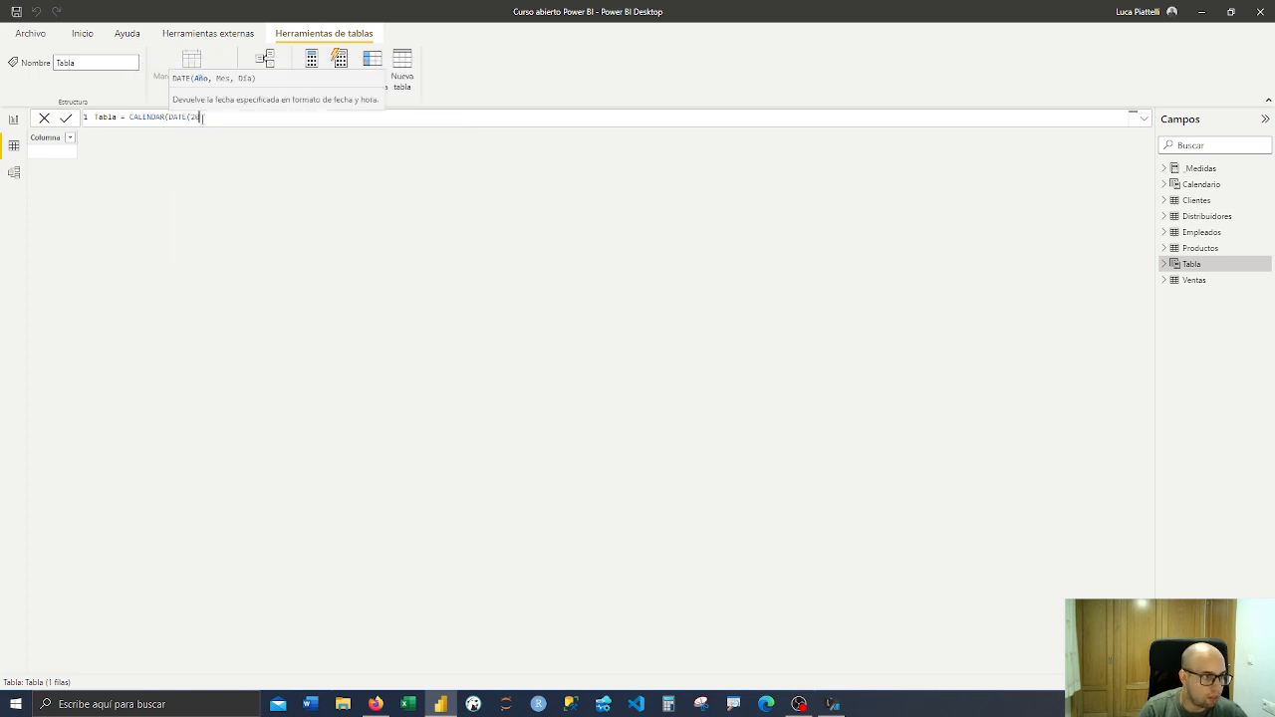
pyautogui.write('15')
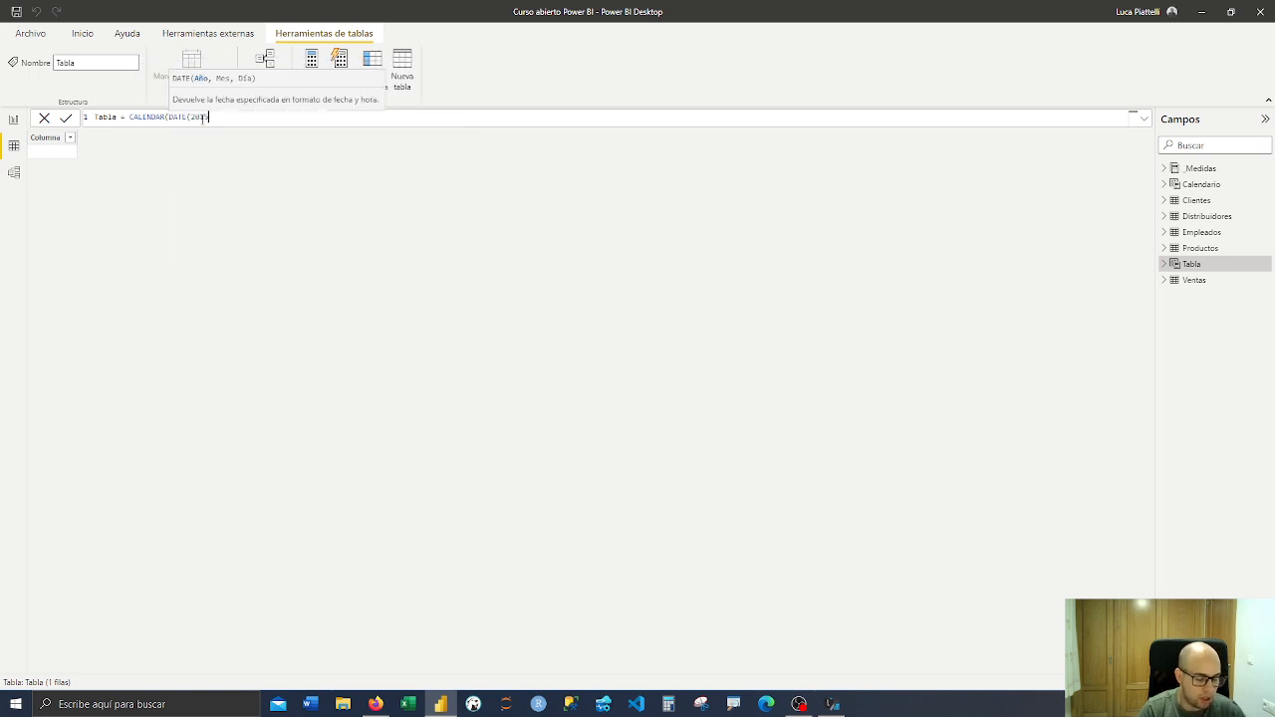
pyautogui.write(',0')
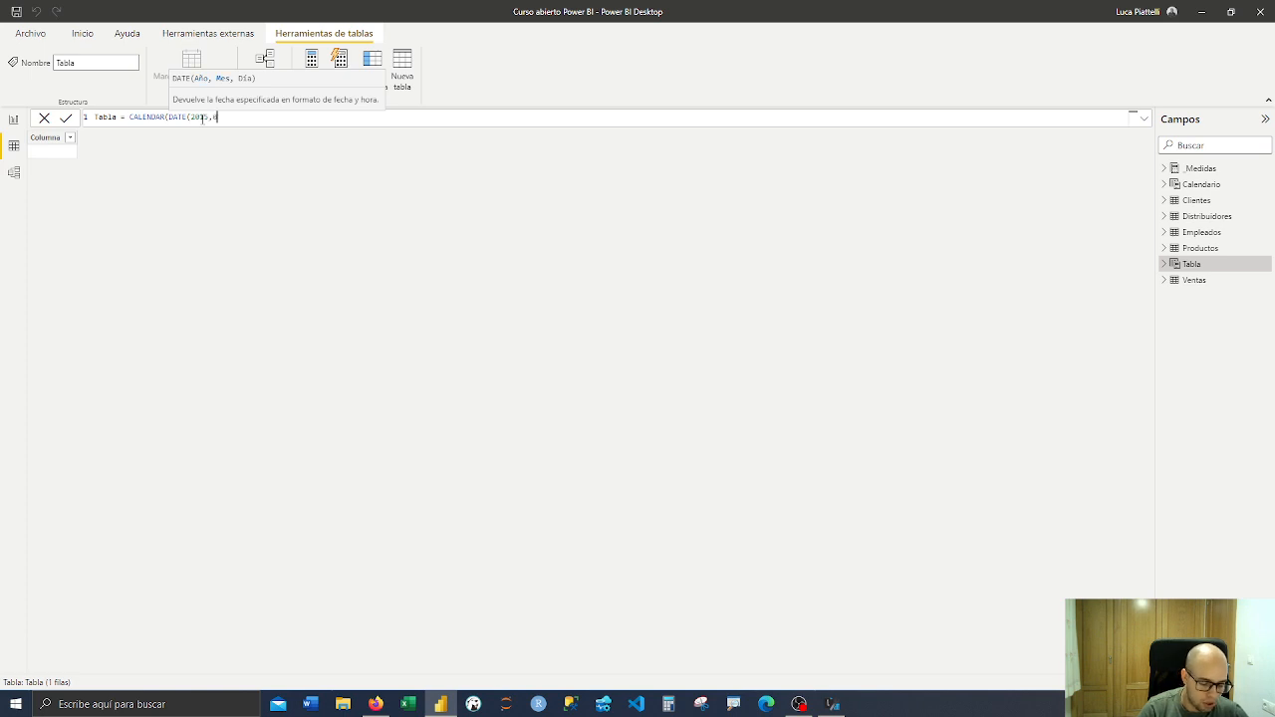
pyautogui.write('1,01')
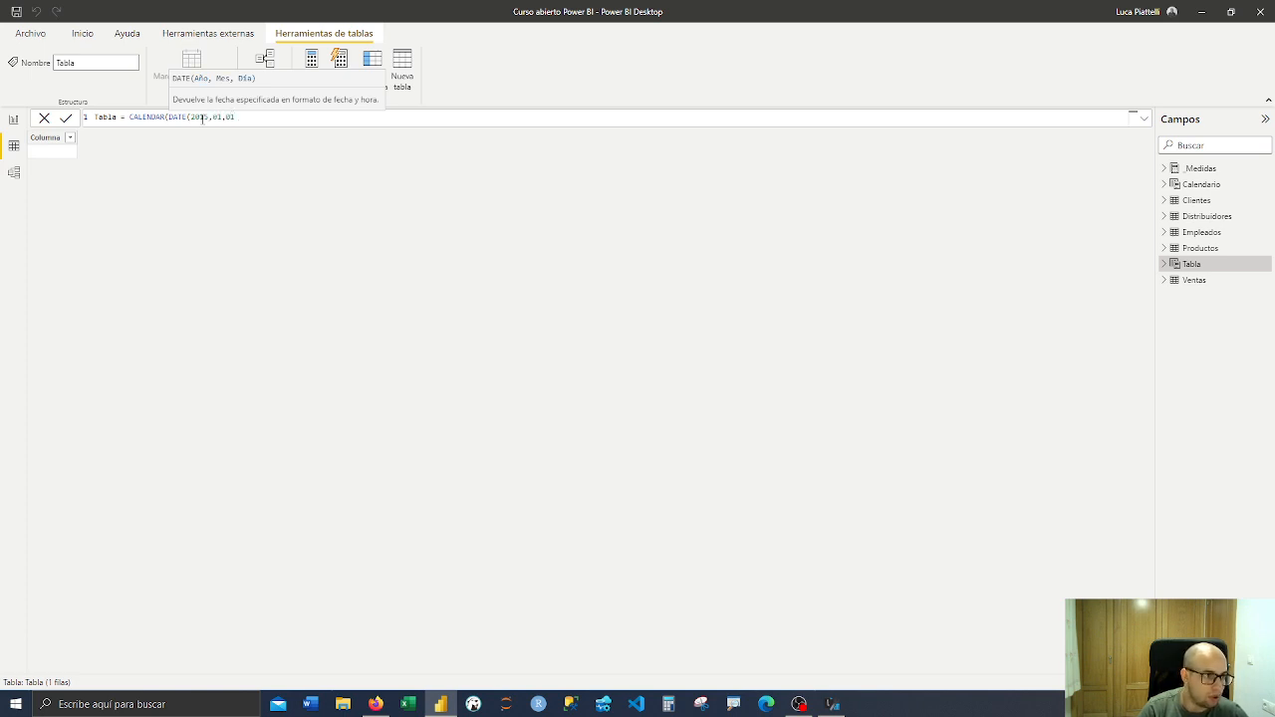
pyautogui.write(')')
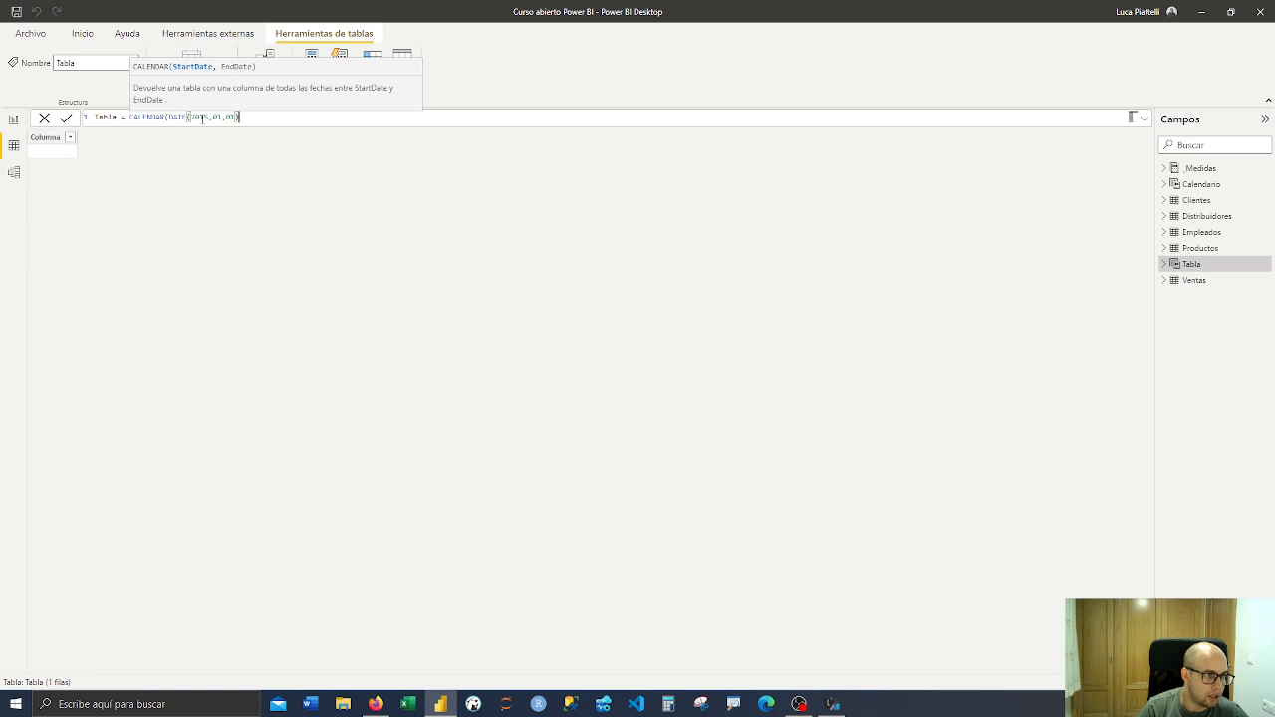
# Enter DATE(2022,12,31) as the end date of the CALENDAR function
pyautogui.write(',dates')
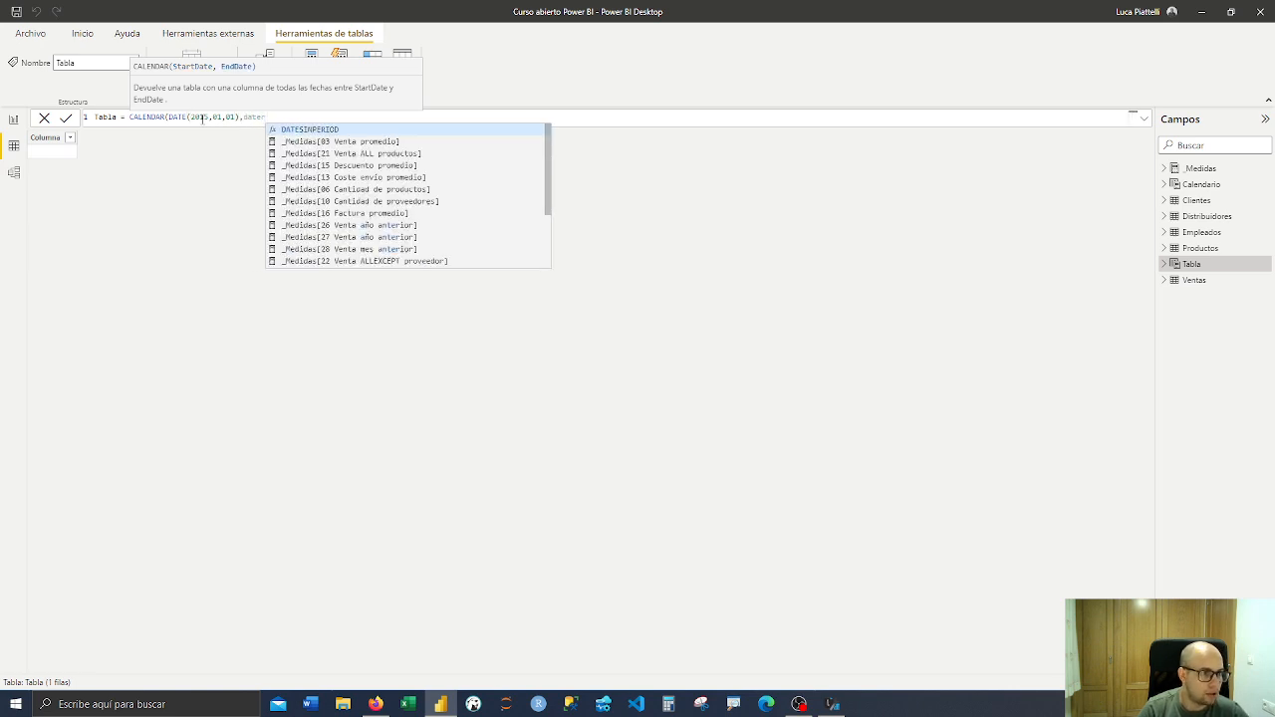
pyautogui.press('BackSpace')
pyautogui.press('Tab')
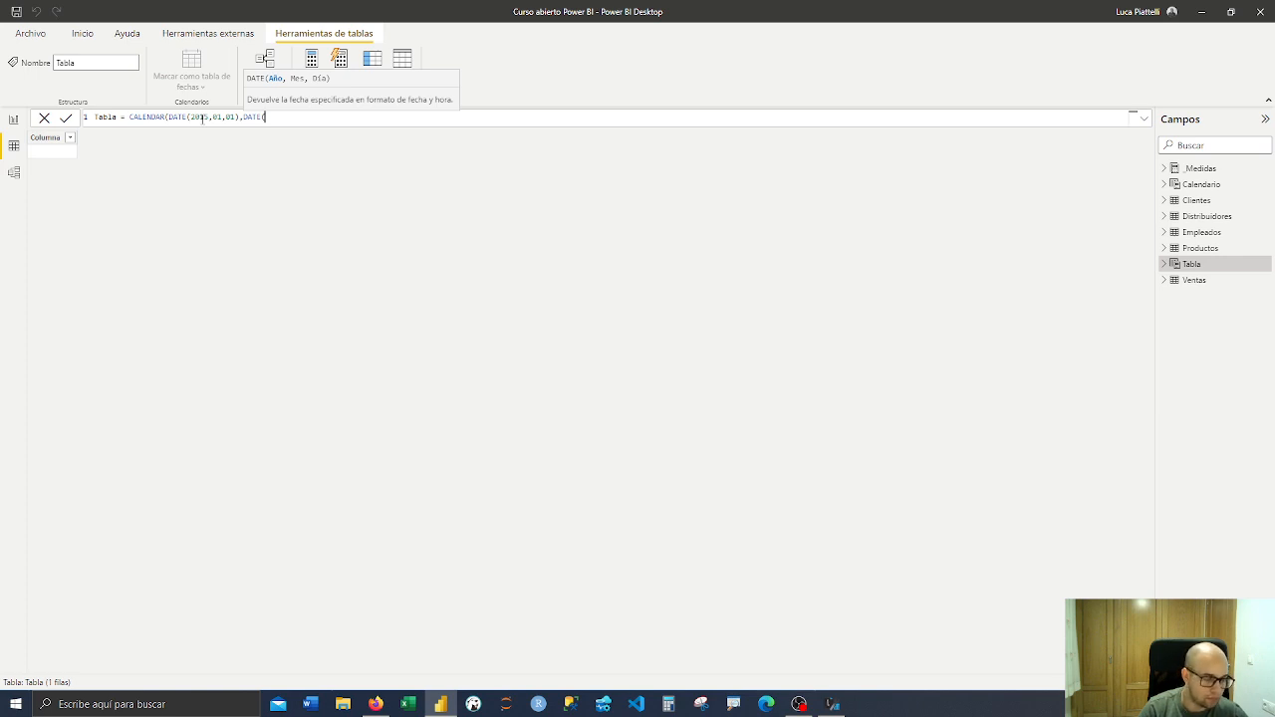
pyautogui.write('2022,1')
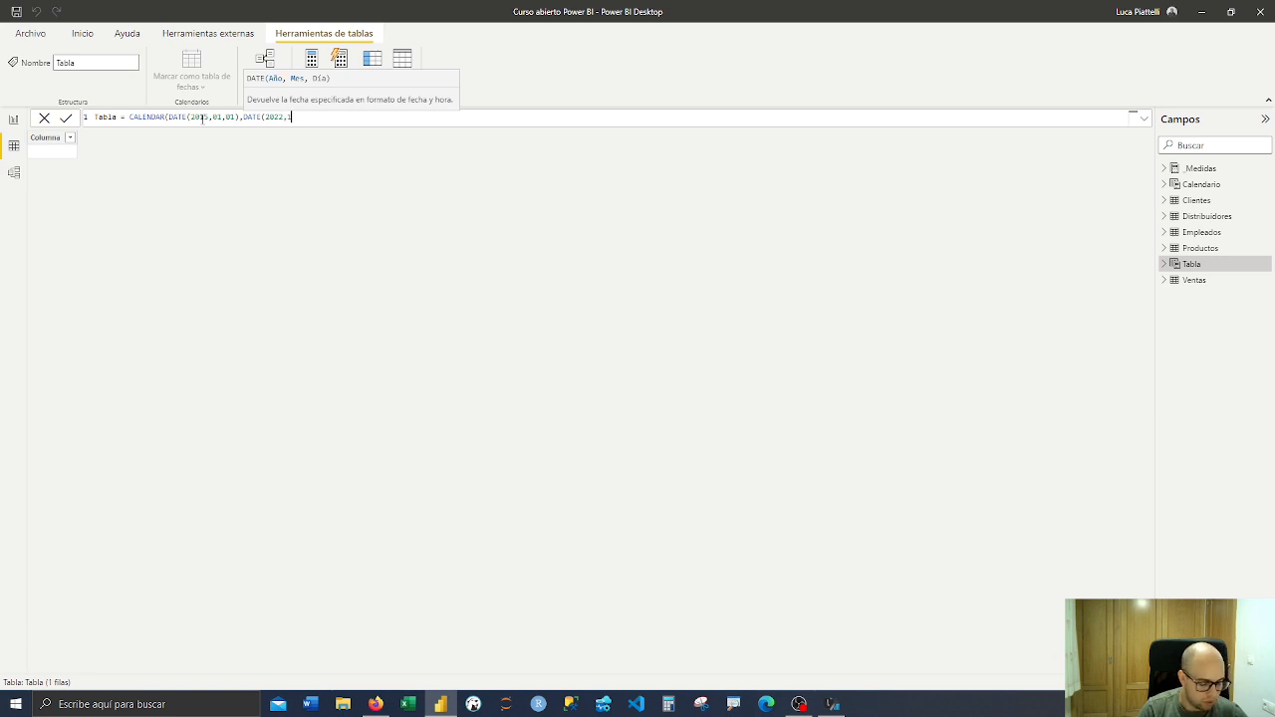
pyautogui.write('2,31)')
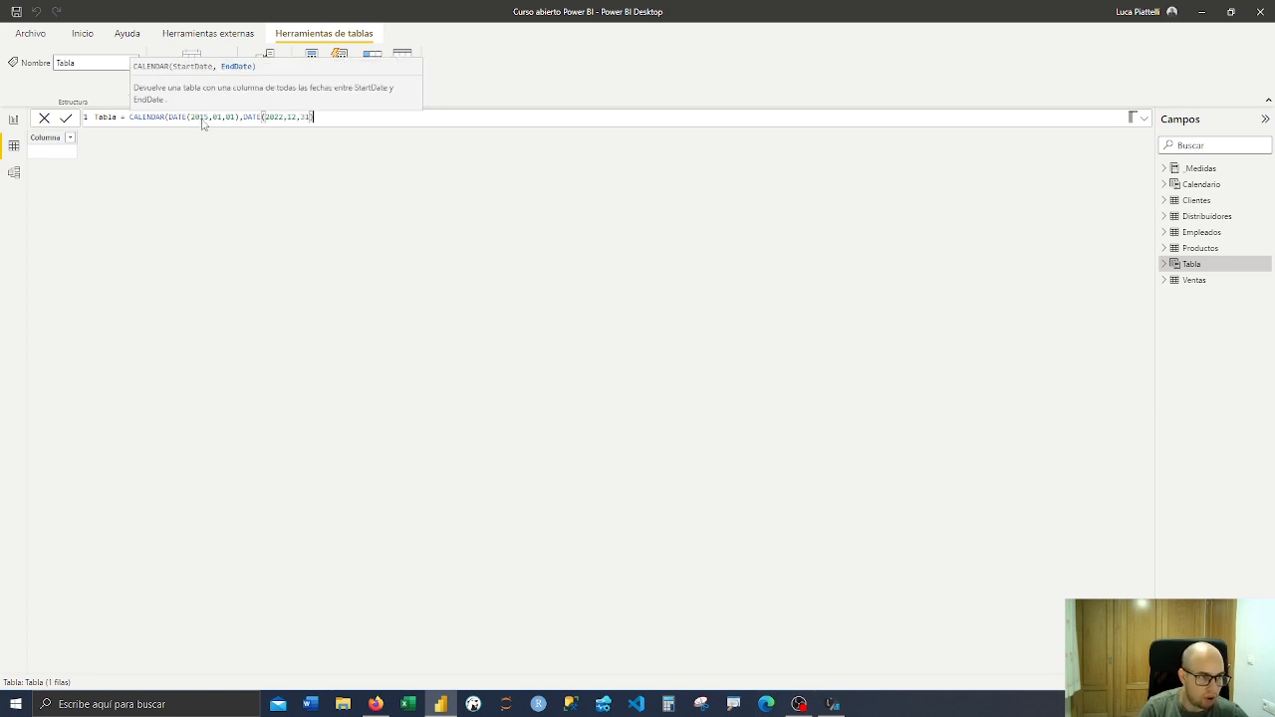
# Finish the CALENDAR formula to create the Tabla table, and review its generated dates
pyautogui.write(')')
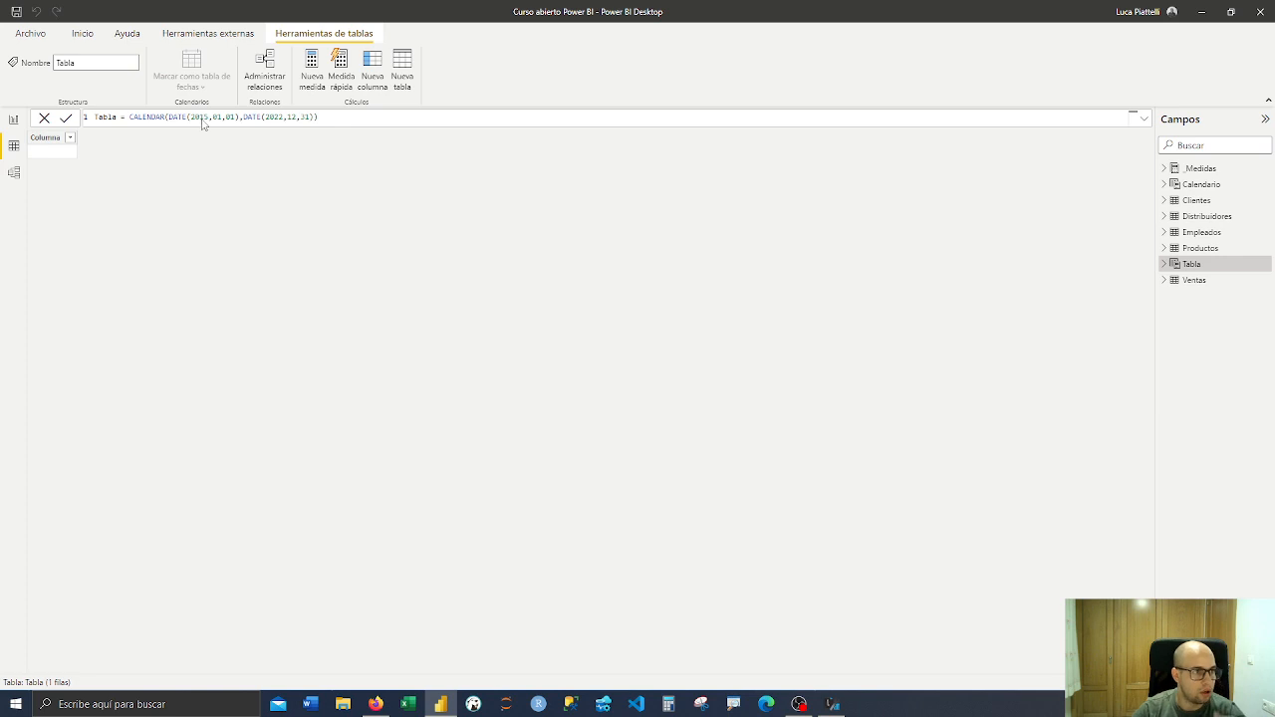
pyautogui.press('Return')
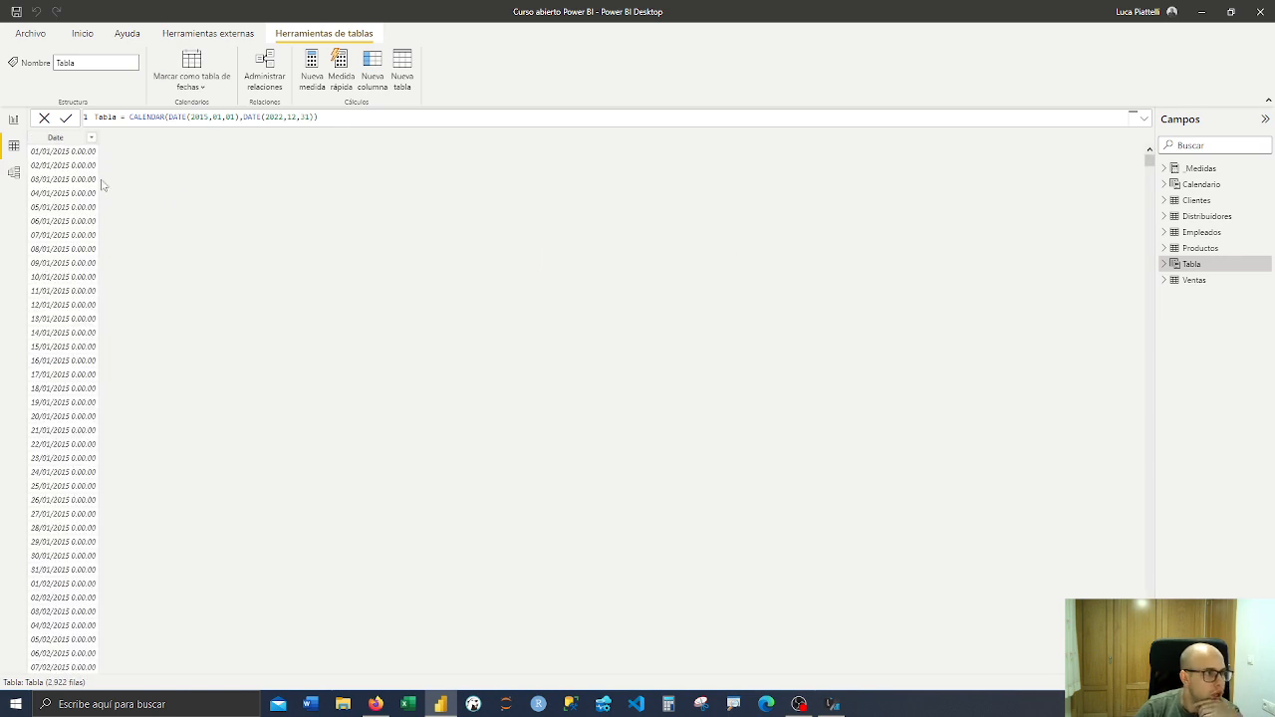
pyautogui.scroll(-3, 82, 171)
pyautogui.scroll(-5, 83, 174)
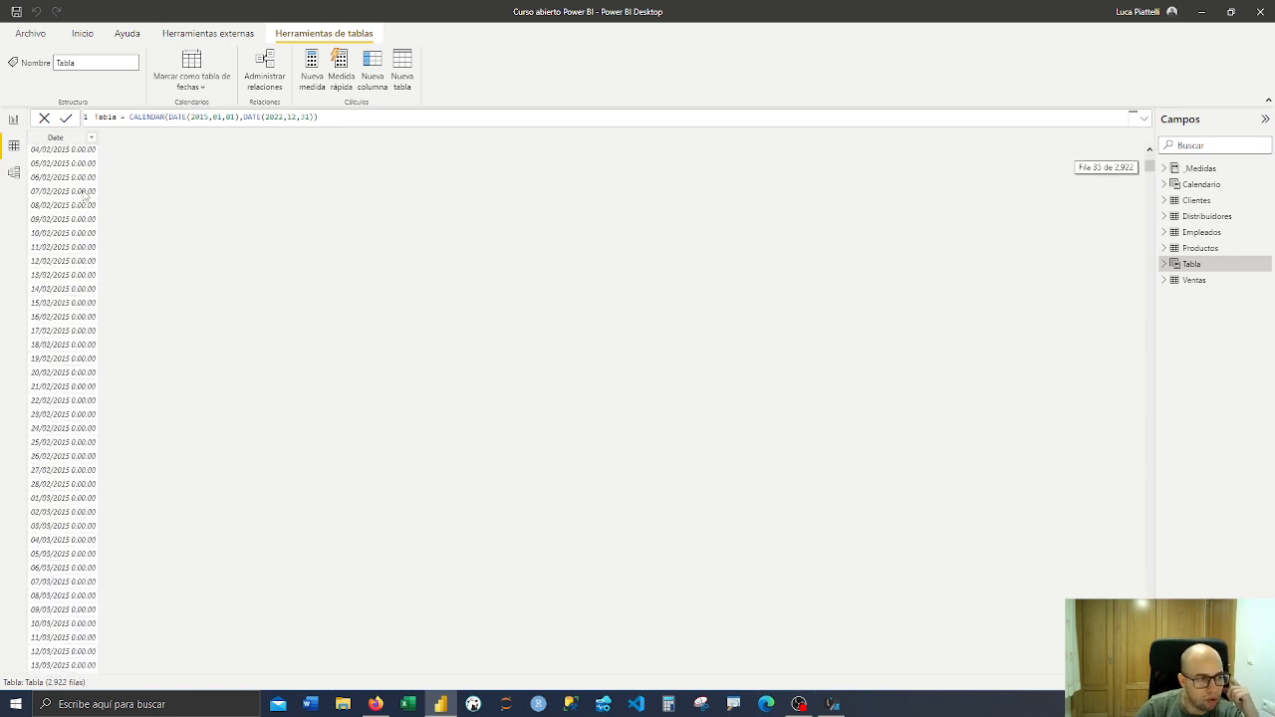
pyautogui.scroll(-10, 86, 206)
pyautogui.scroll(-9, 86, 206)
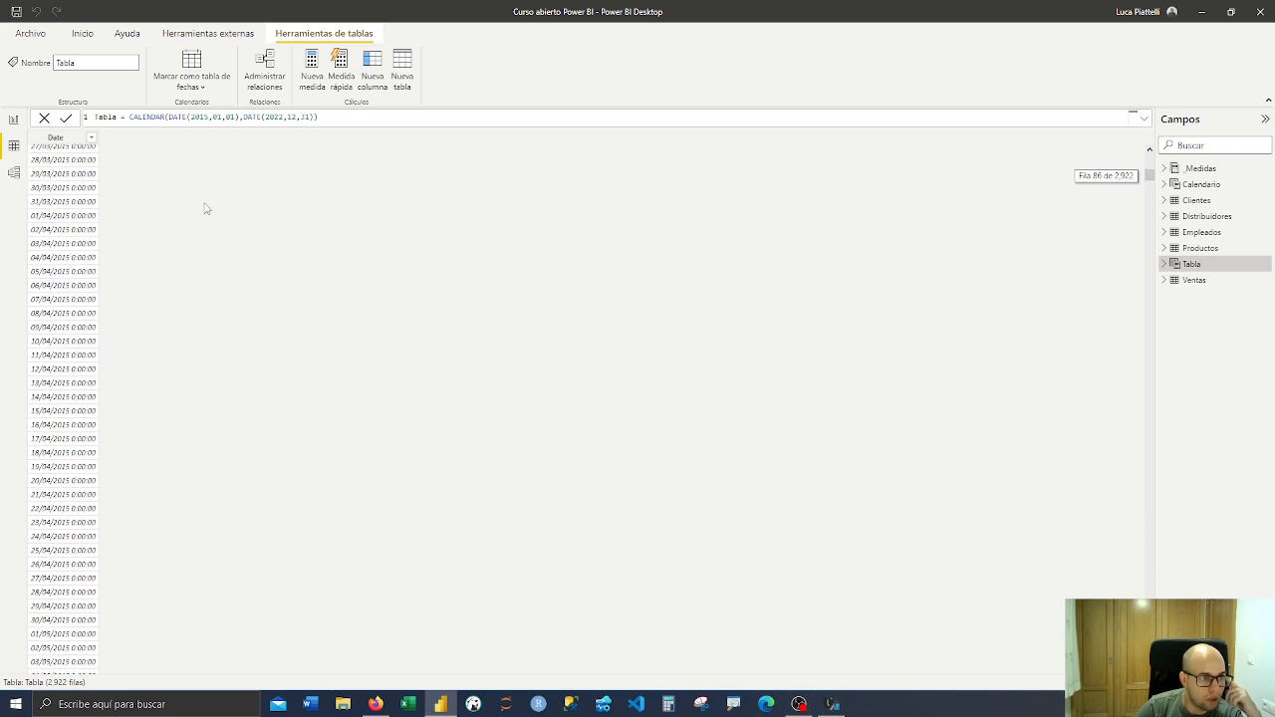
# Delete the Tabla table from the model
pyautogui.rightClick(1196, 268)
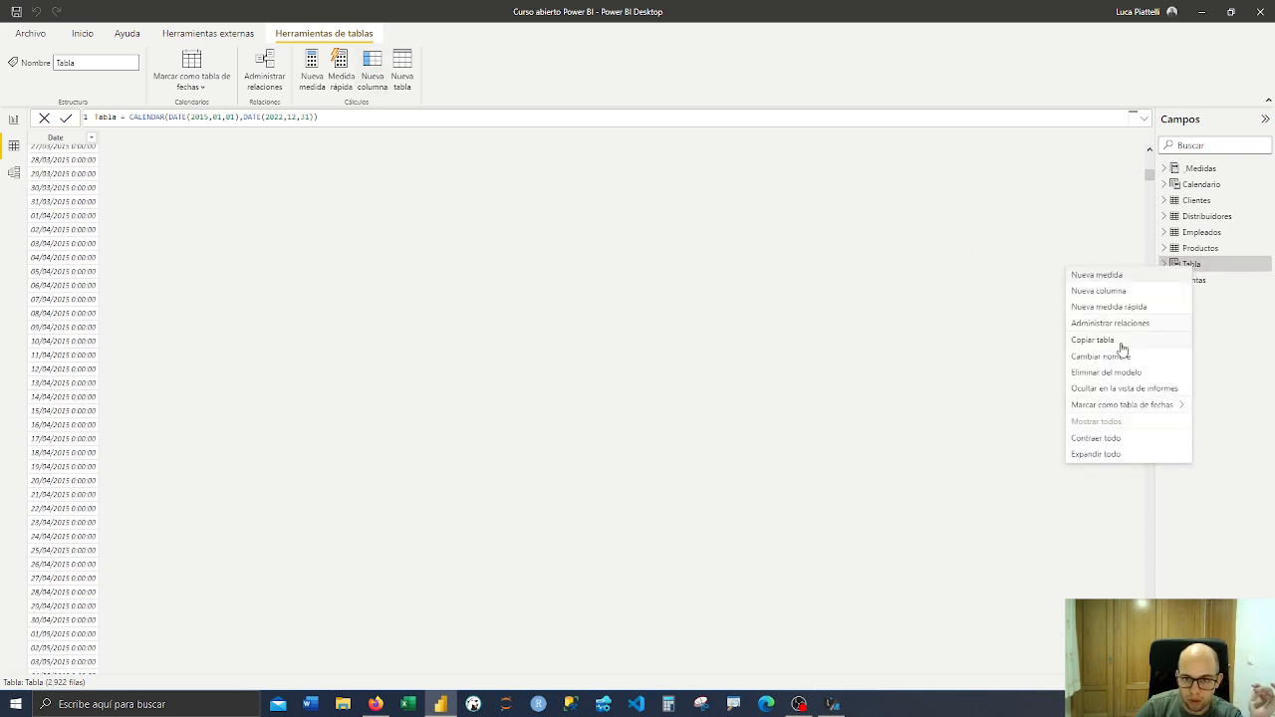
pyautogui.click(1106, 375)
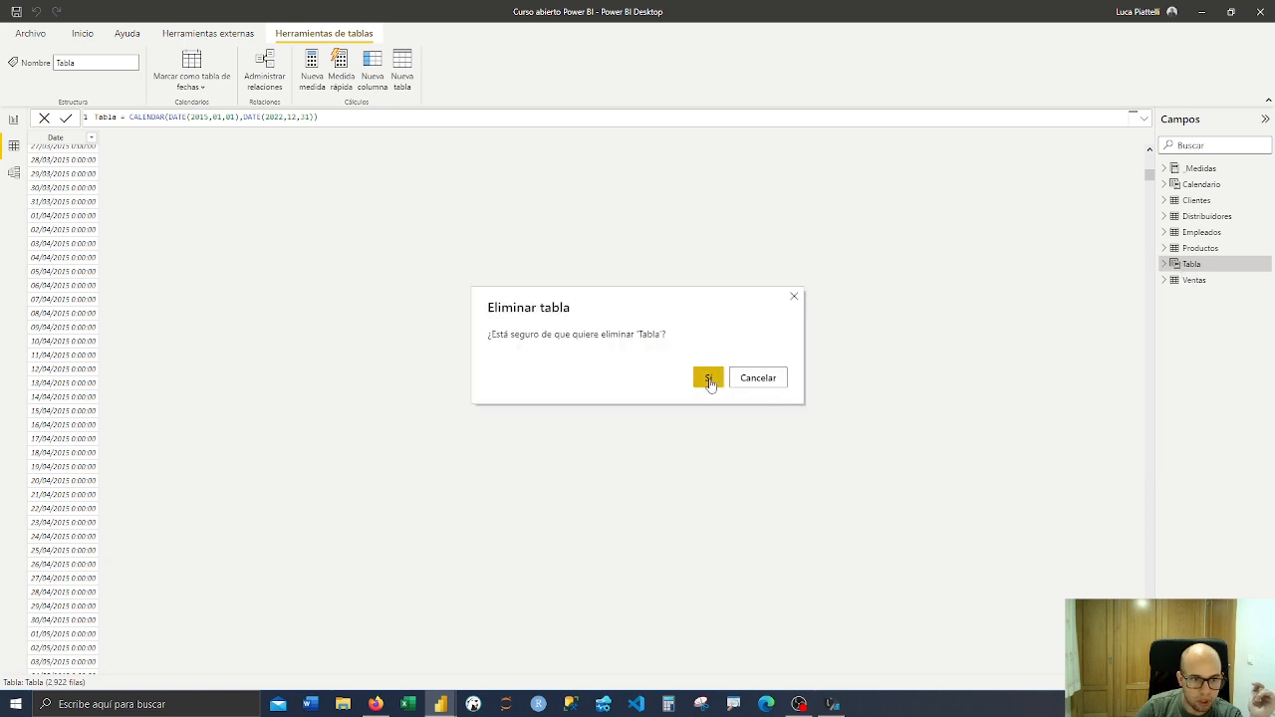
pyautogui.click(707, 376)
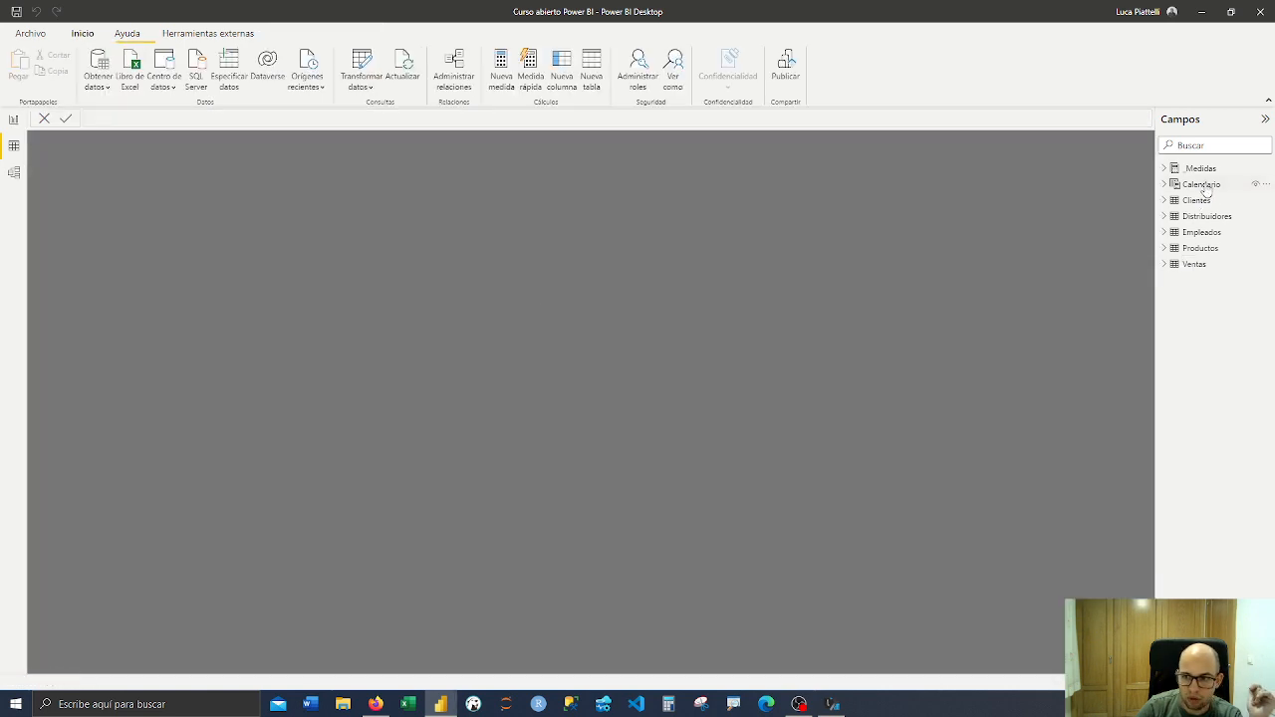
# Examine the full DAX definition of the Calendario table, and view the Clientes table's data
pyautogui.click(1203, 185)
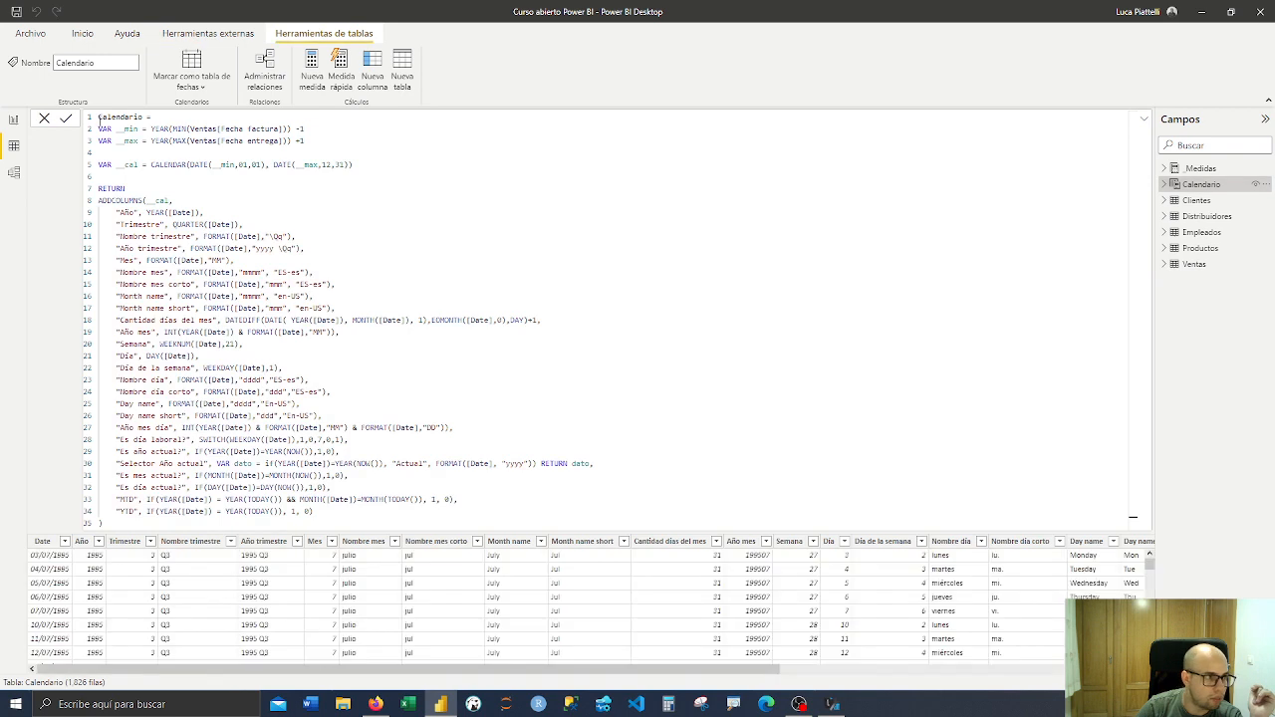
pyautogui.moveTo(98, 118); pyautogui.dragTo(294, 515)
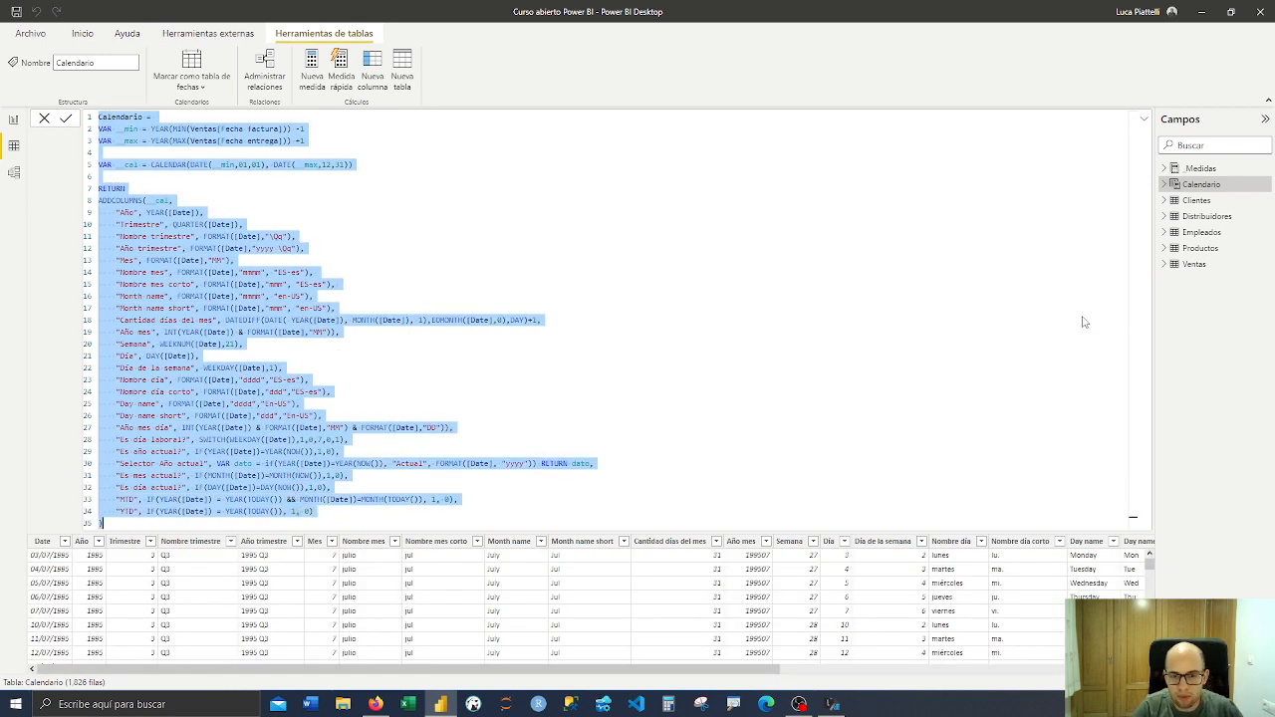
pyautogui.click(1195, 200)
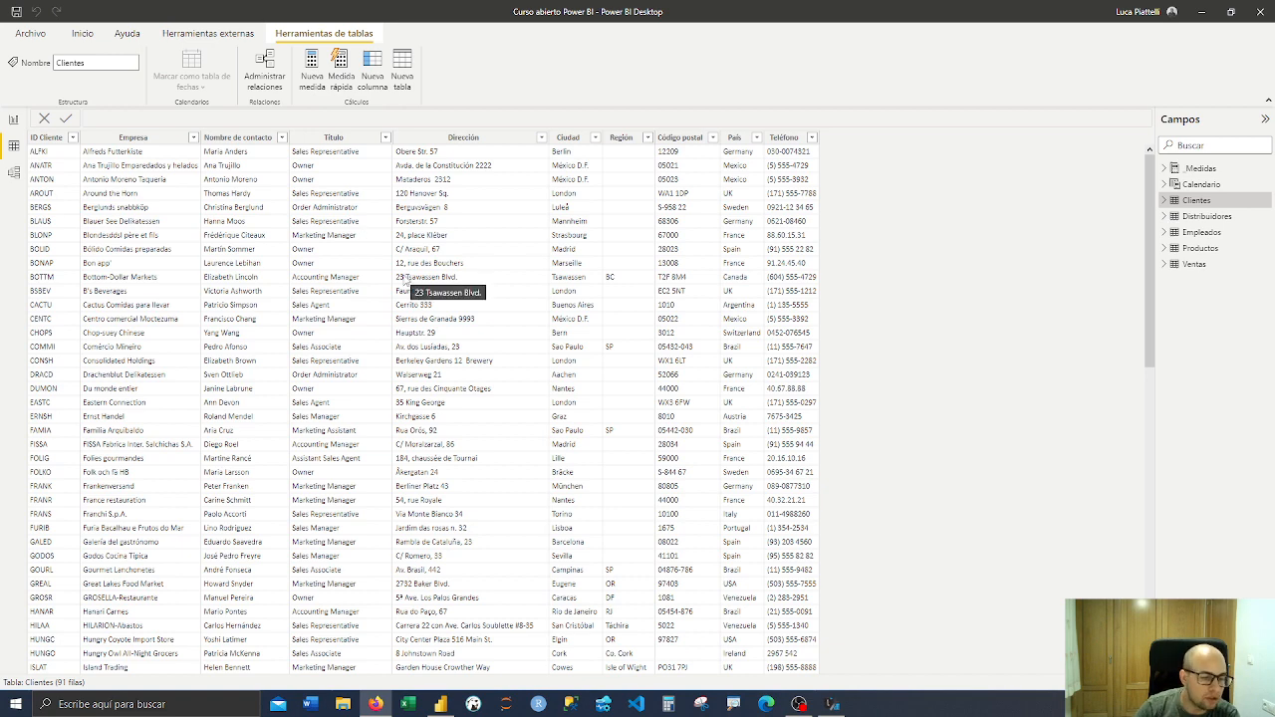
# Return to the SAMEPERIODLASTYEAR report page, select its sales table and expand the list of fields
pyautogui.click(13, 120)
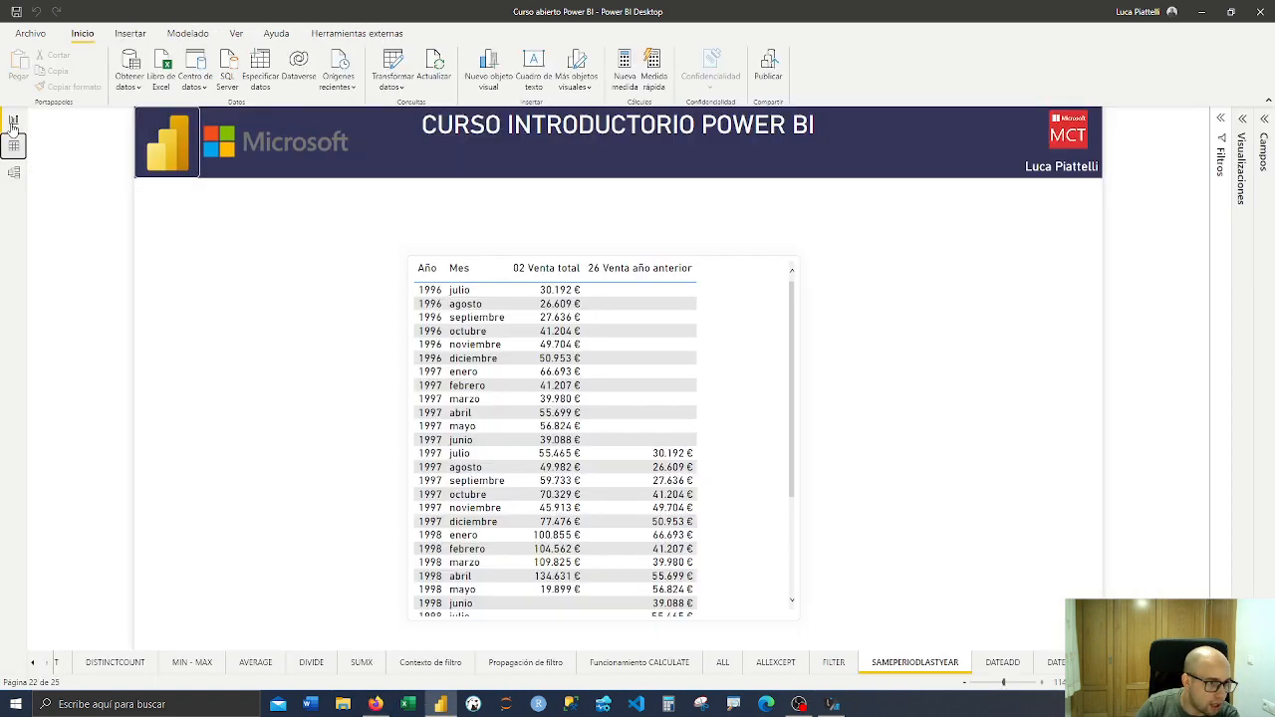
pyautogui.click(744, 441)
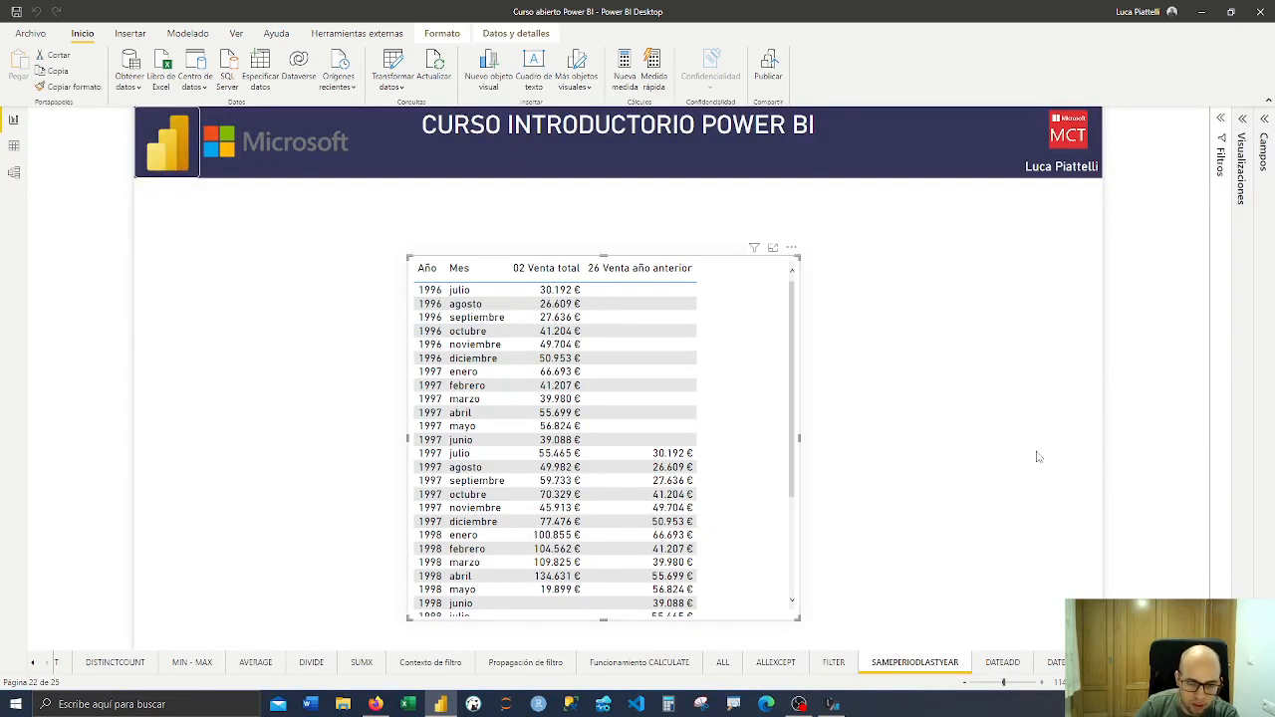
pyautogui.click(1266, 119)
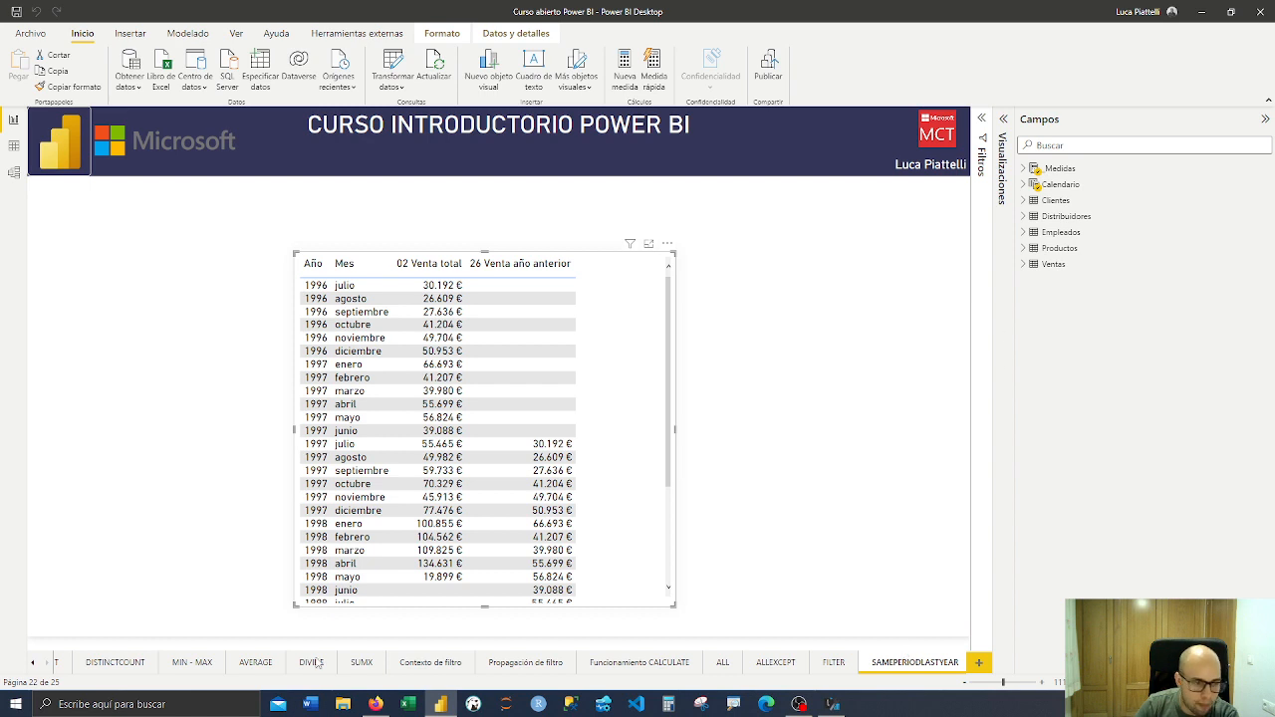
pyautogui.click(45, 663)
pyautogui.click(45, 662)
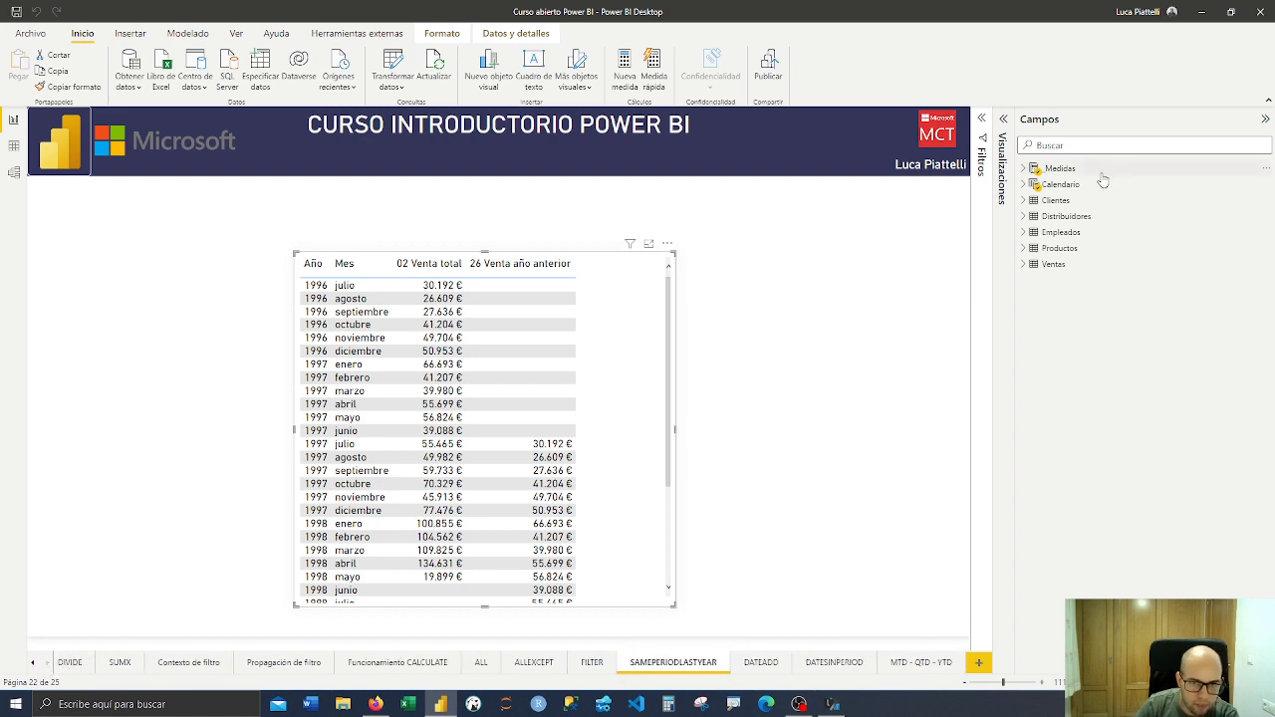
# Display the formula of the measure 26 Venta año anterior from the _Medidas table
pyautogui.click(1025, 169)
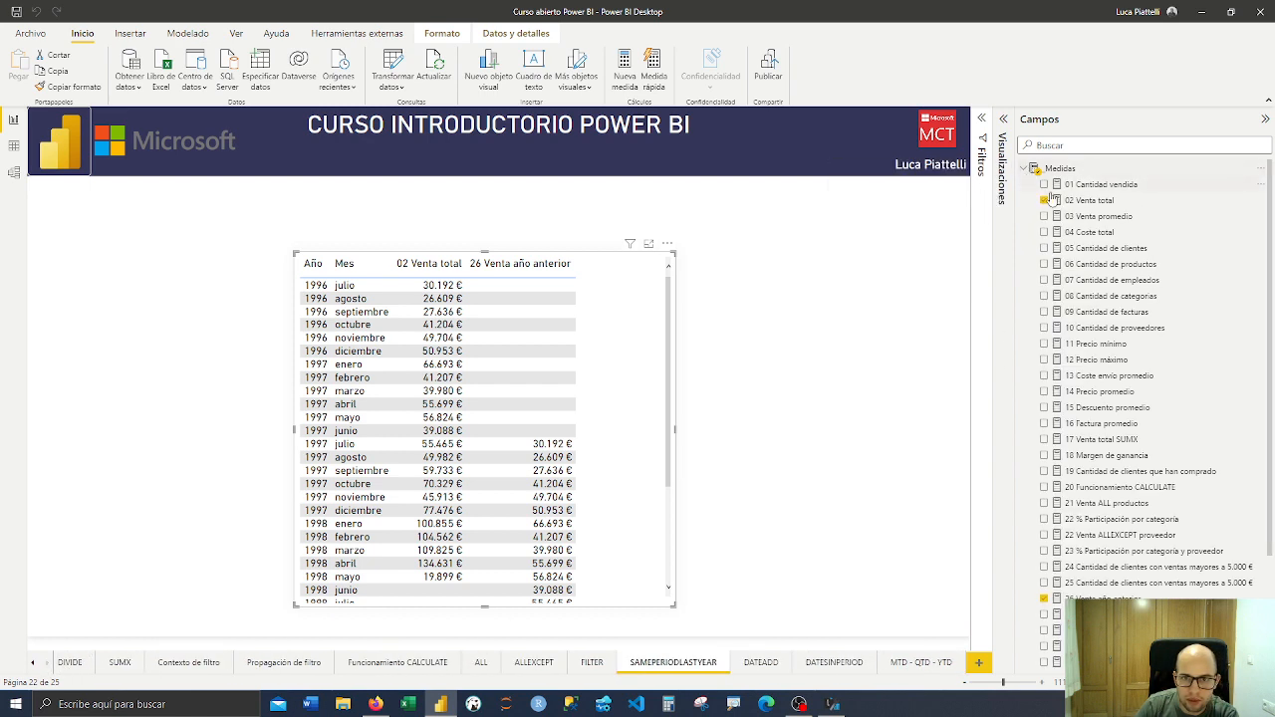
pyautogui.scroll(-3, 1106, 329)
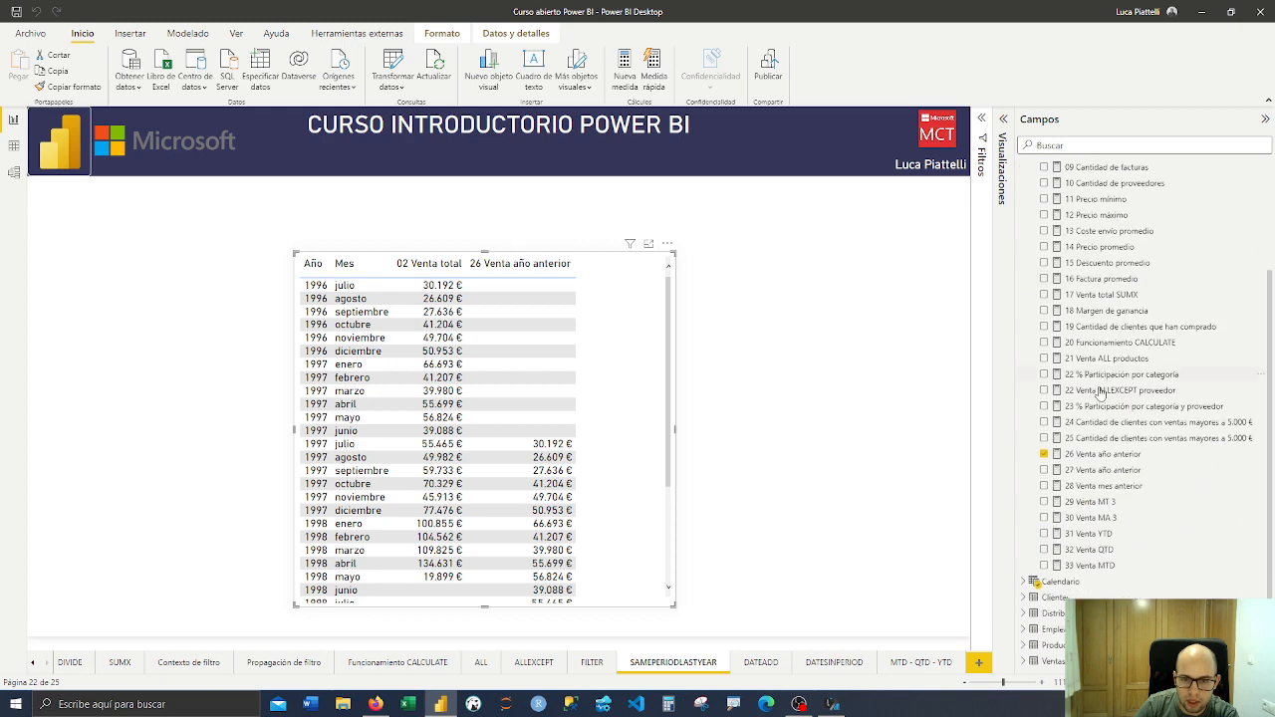
pyautogui.click(1130, 455)
pyautogui.click(981, 119)
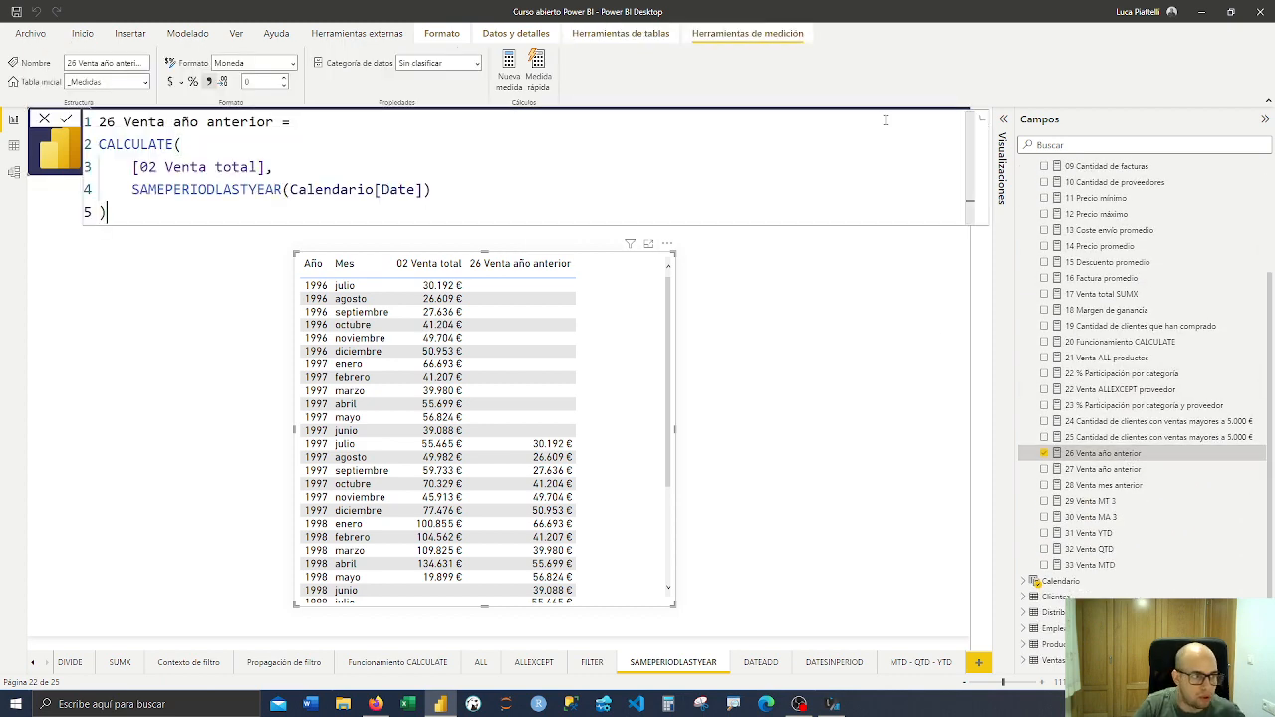
# Examine the SAMEPERIODLASTYEAR(Calendario[Date]) expression, highlighting the LASTYEAR and SAMEPERIOD parts of the name and the Calendario reference
pyautogui.moveTo(132, 189); pyautogui.dragTo(283, 189)
pyautogui.click(216, 189)
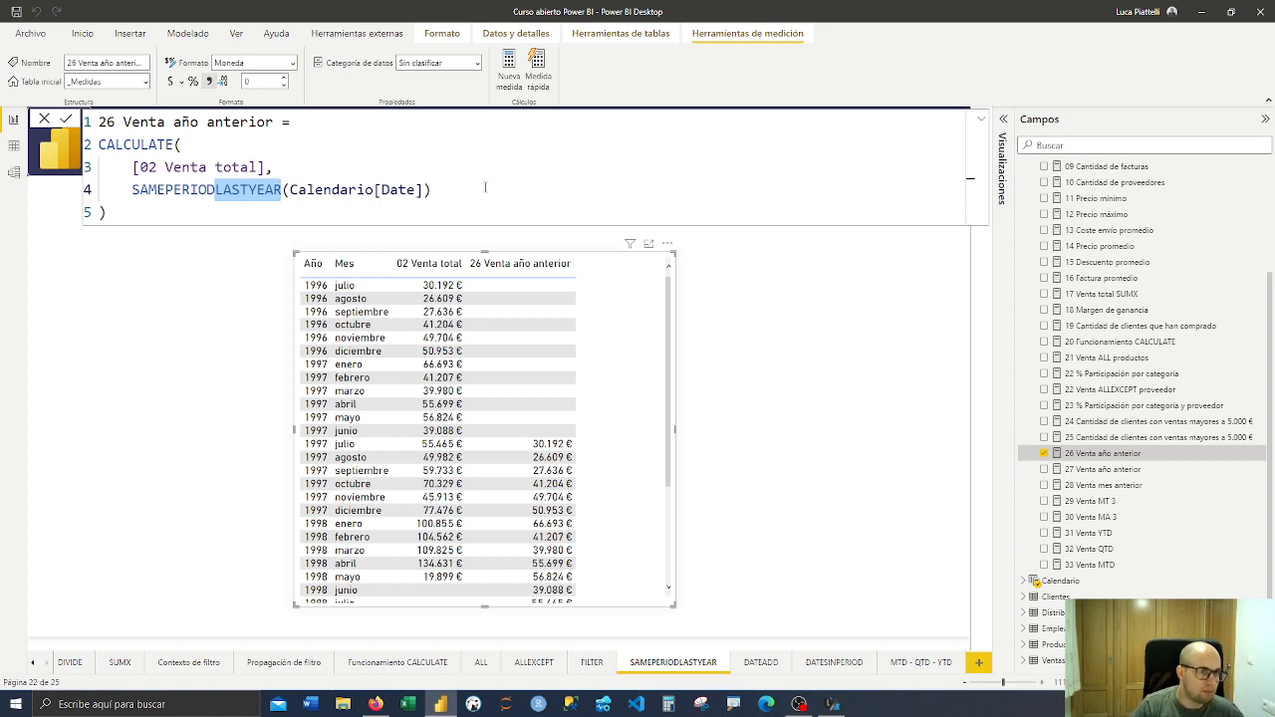
pyautogui.moveTo(416, 189); pyautogui.dragTo(289, 189)
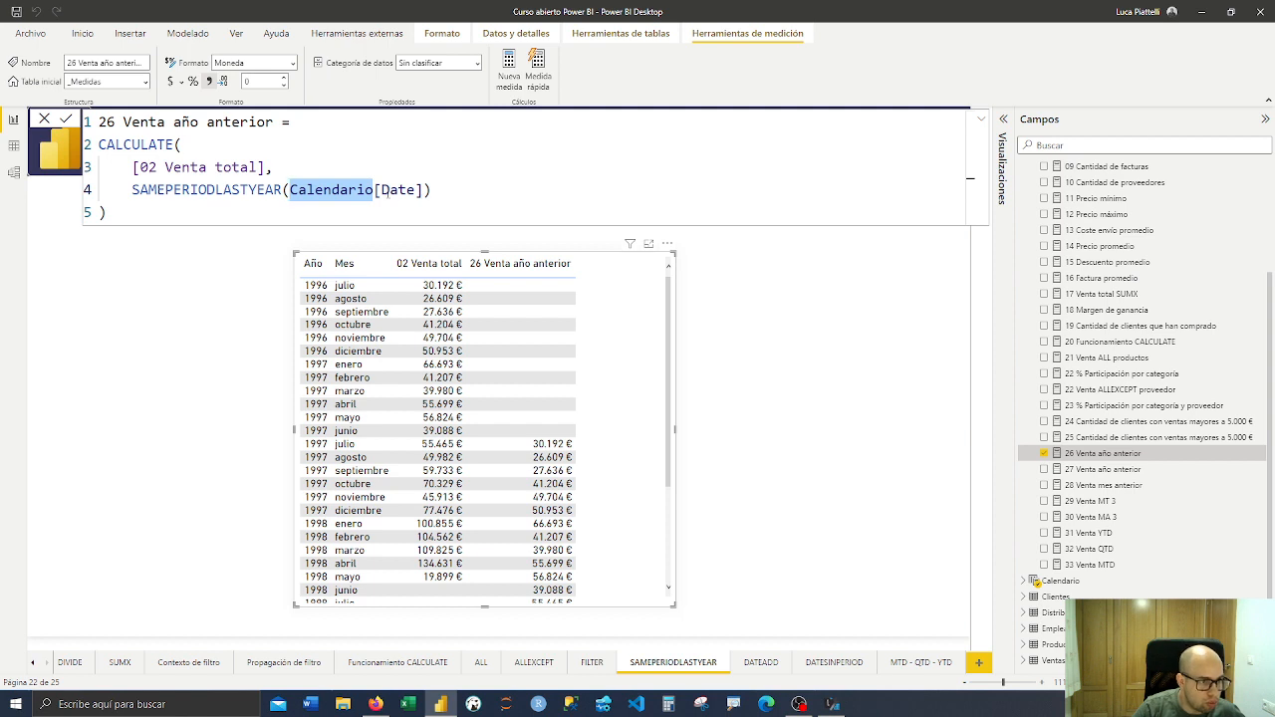
pyautogui.click(381, 189)
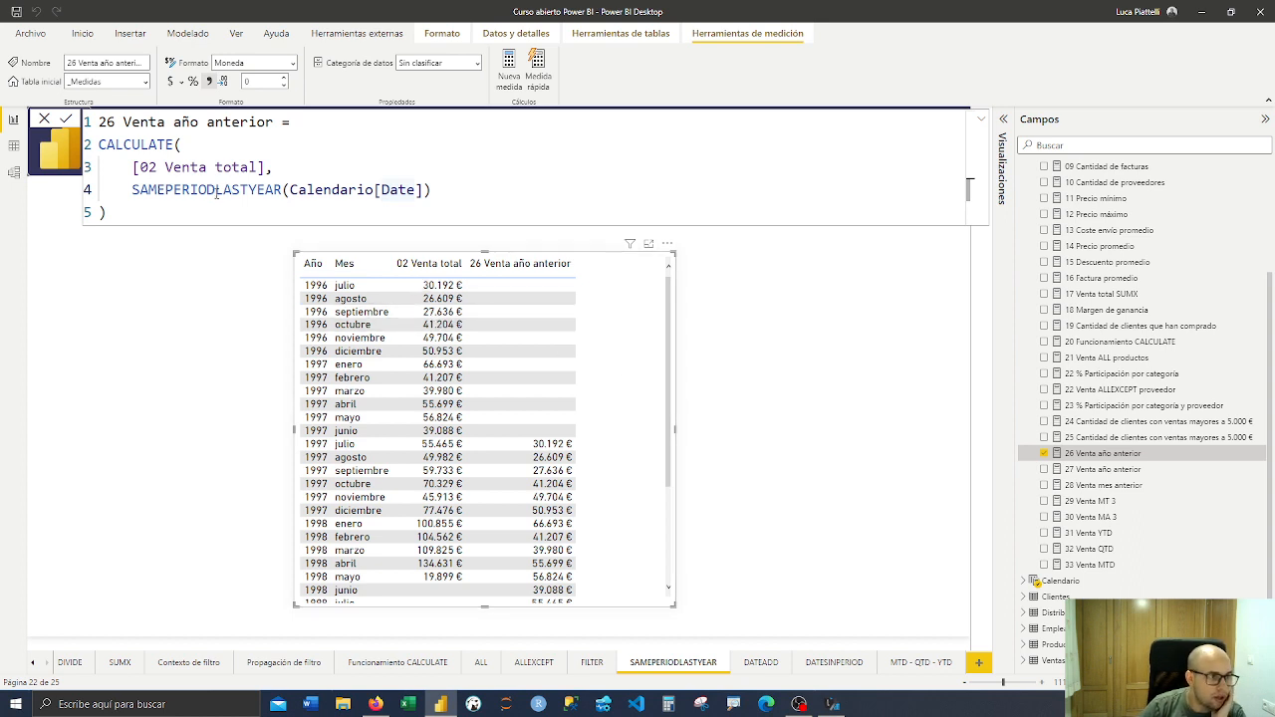
pyautogui.moveTo(216, 190); pyautogui.dragTo(282, 189)
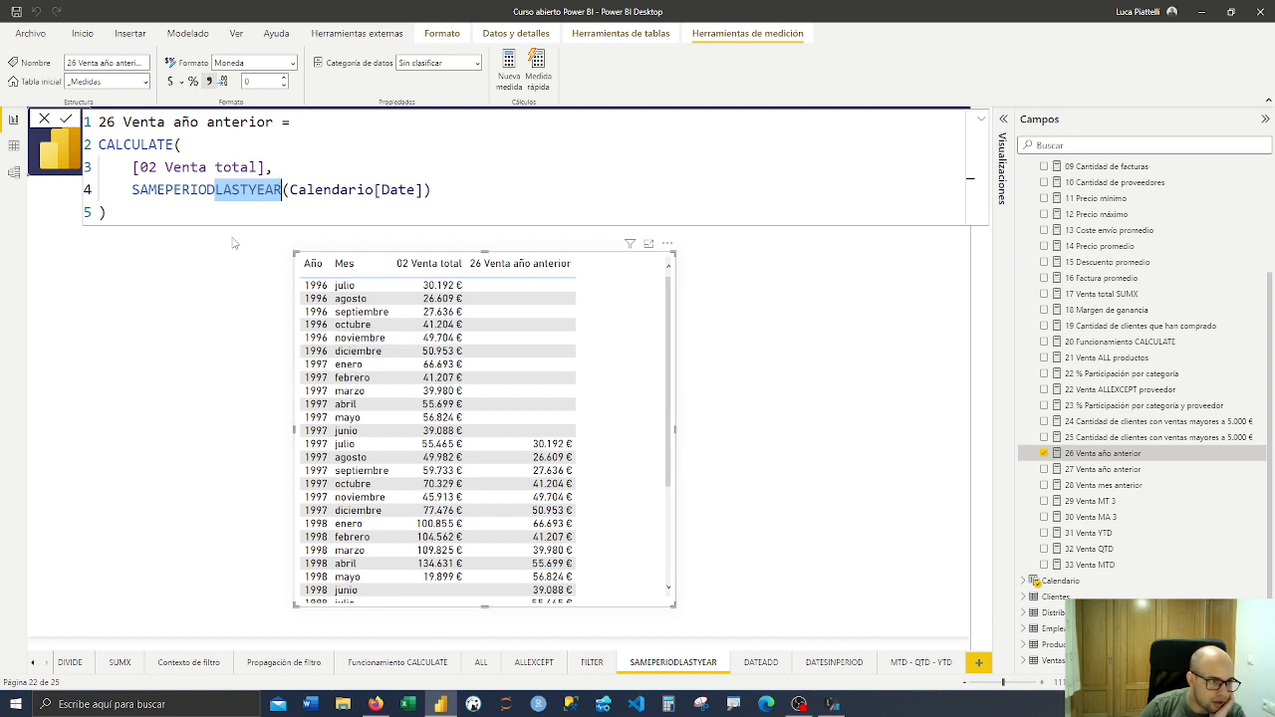
pyautogui.moveTo(216, 189); pyautogui.dragTo(129, 189)
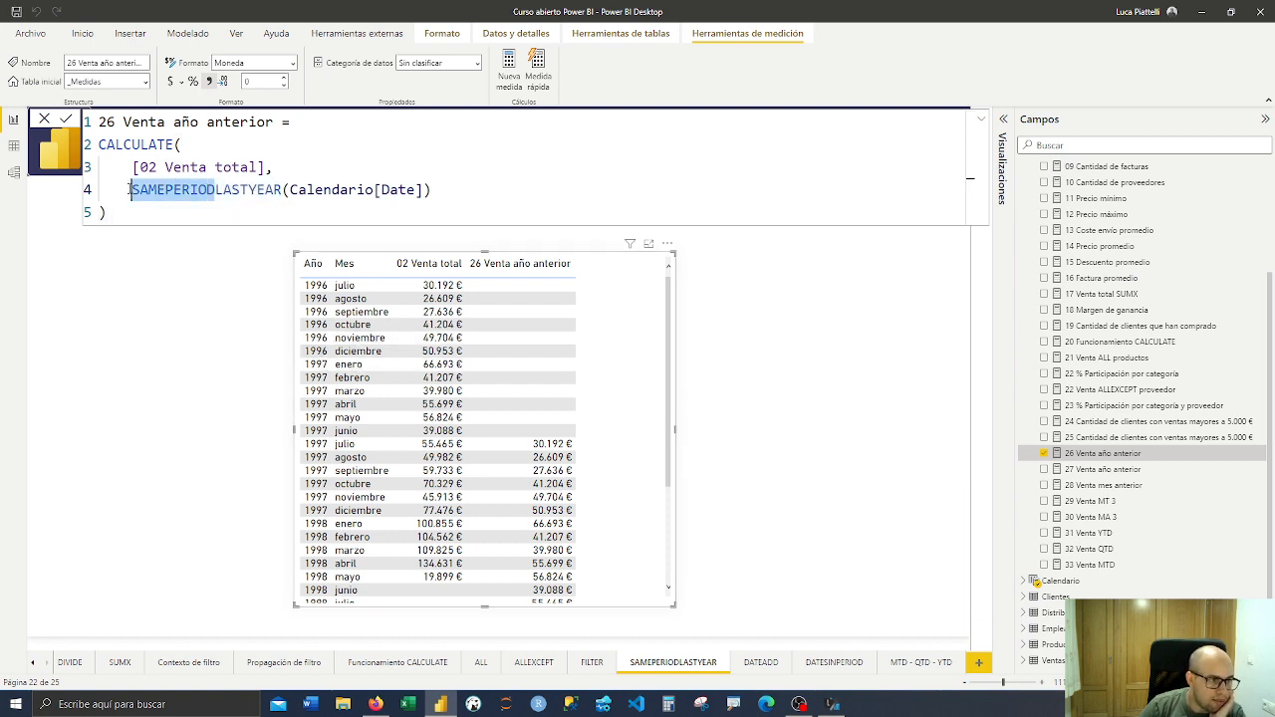
# Select the diciembre 1997 and diciembre 1996 rows in the sales table and mark both with red boxes and arrows
pyautogui.click(324, 519)
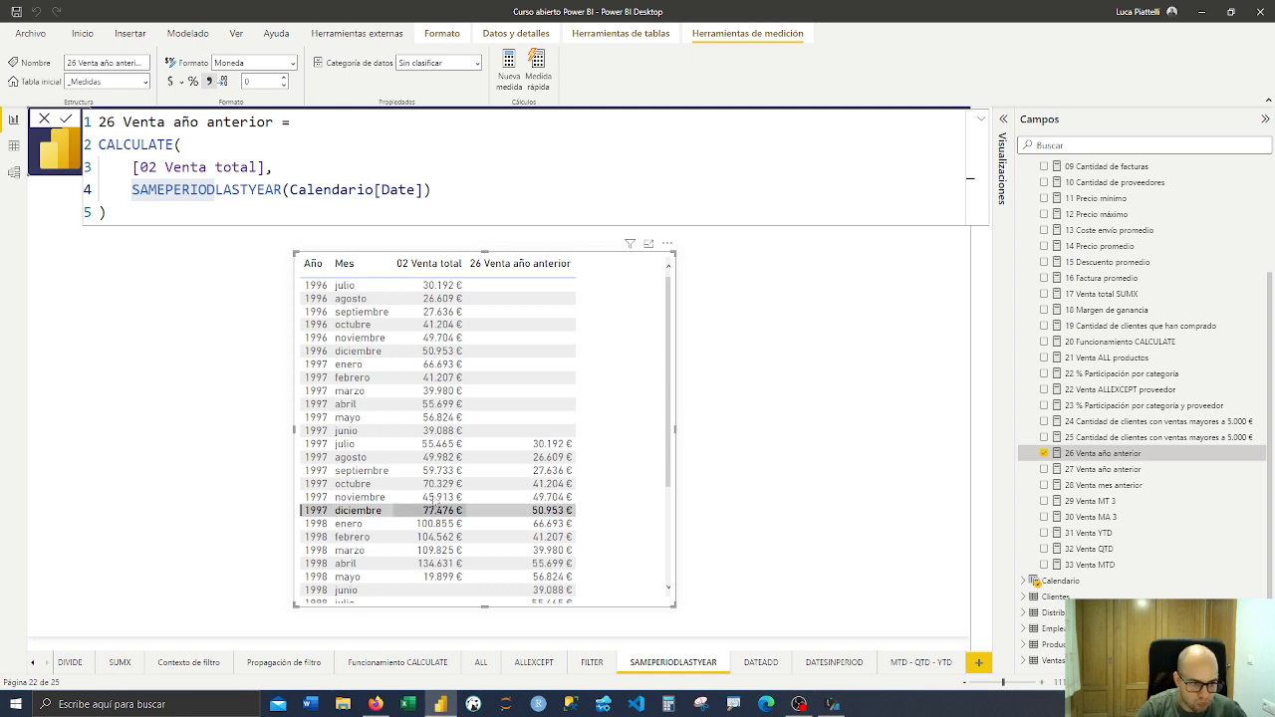
pyautogui.click(317, 352)
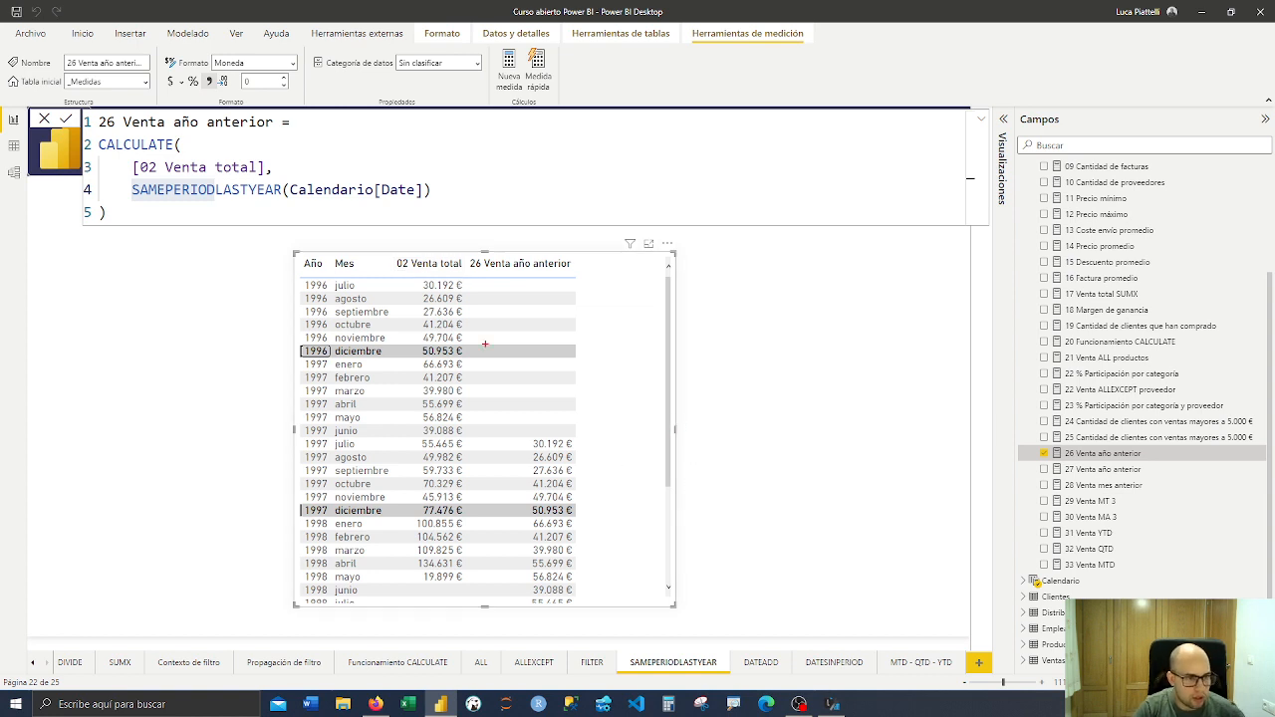
pyautogui.moveTo(295, 345); pyautogui.dragTo(476, 357)
pyautogui.moveTo(297, 504)
pyautogui.mouseDown()
pyautogui.moveTo(598, 518)
pyautogui.moveTo(578, 516)
pyautogui.moveTo(615, 503)
pyautogui.mouseUp()
pyautogui.moveTo(480, 350); pyautogui.dragTo(488, 351)
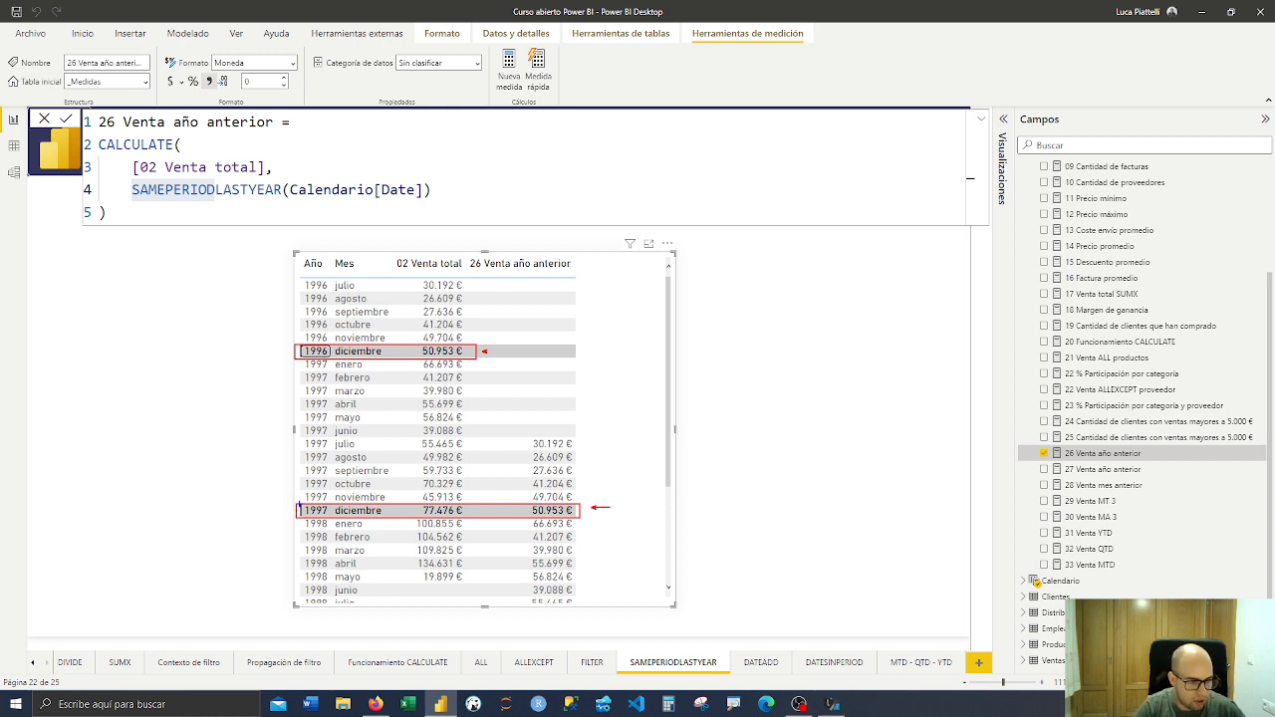
# Box diciembre 1997 in blue, draw blue arrows linking it with the diciembre 1996 total, and clear the annotations
pyautogui.moveTo(298, 506); pyautogui.dragTo(390, 516)
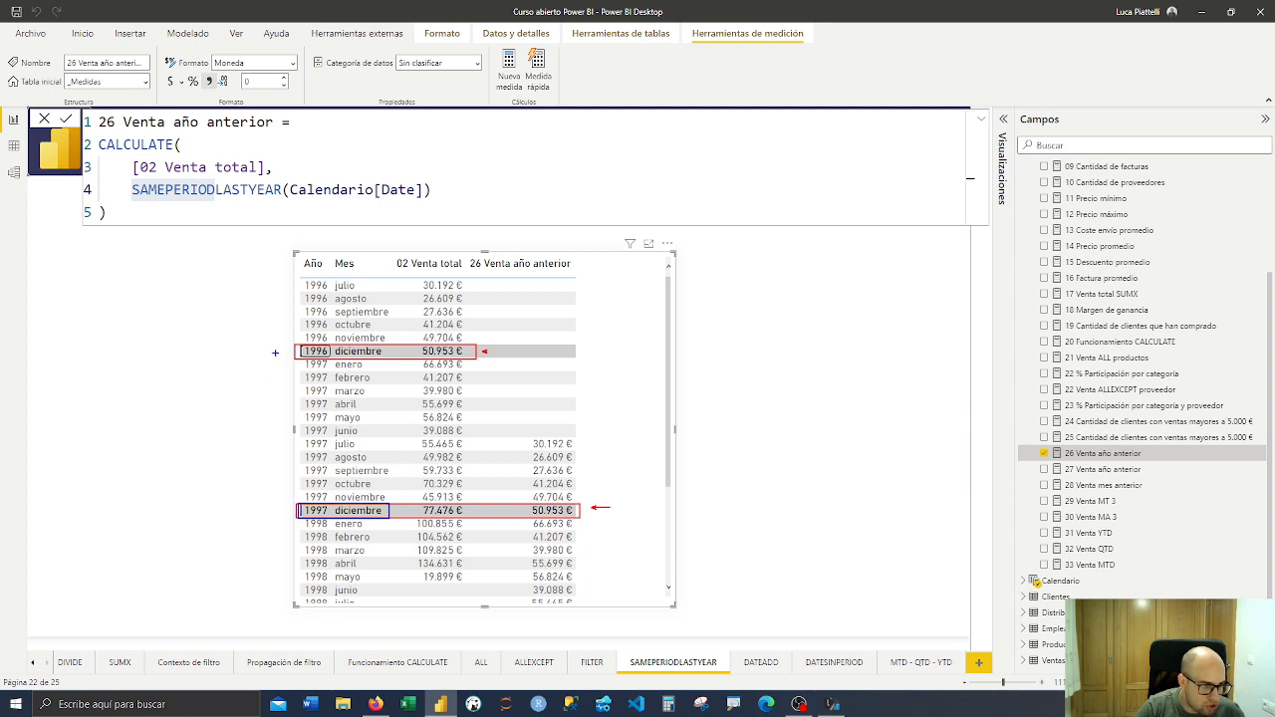
pyautogui.moveTo(282, 356); pyautogui.dragTo(282, 514)
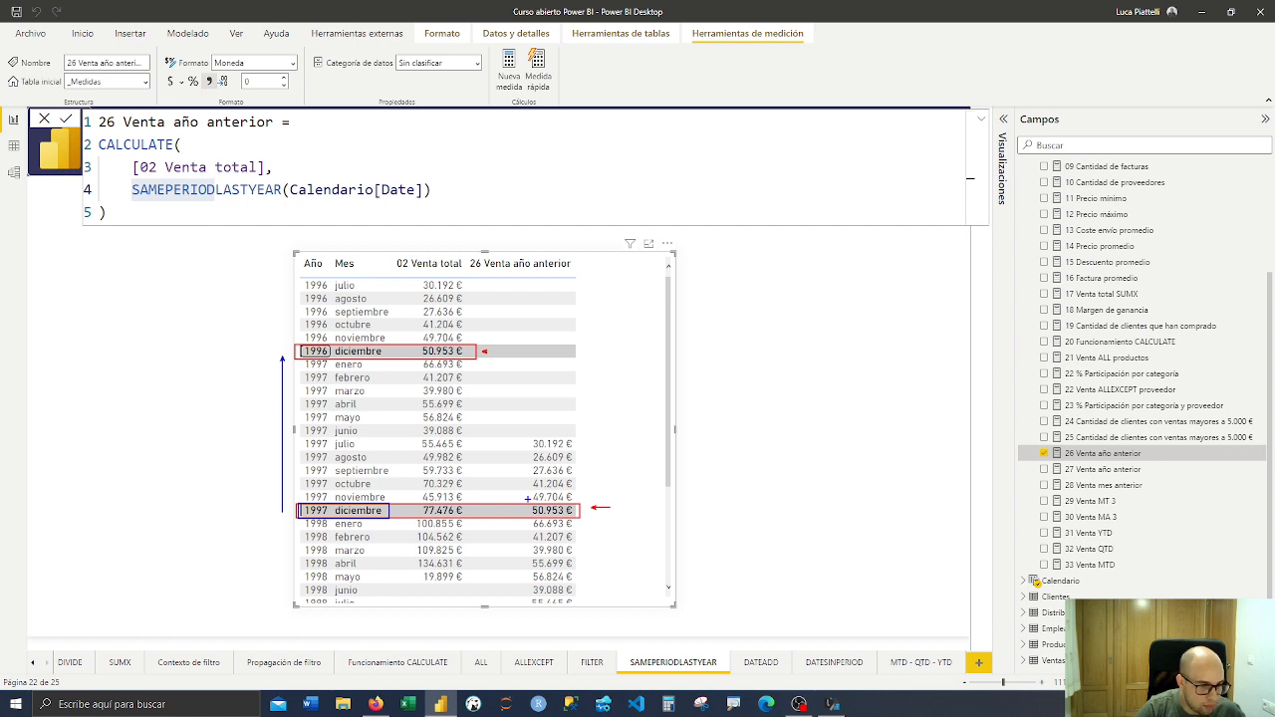
pyautogui.moveTo(528, 498)
pyautogui.mouseDown()
pyautogui.moveTo(506, 417)
pyautogui.moveTo(471, 359)
pyautogui.mouseUp()
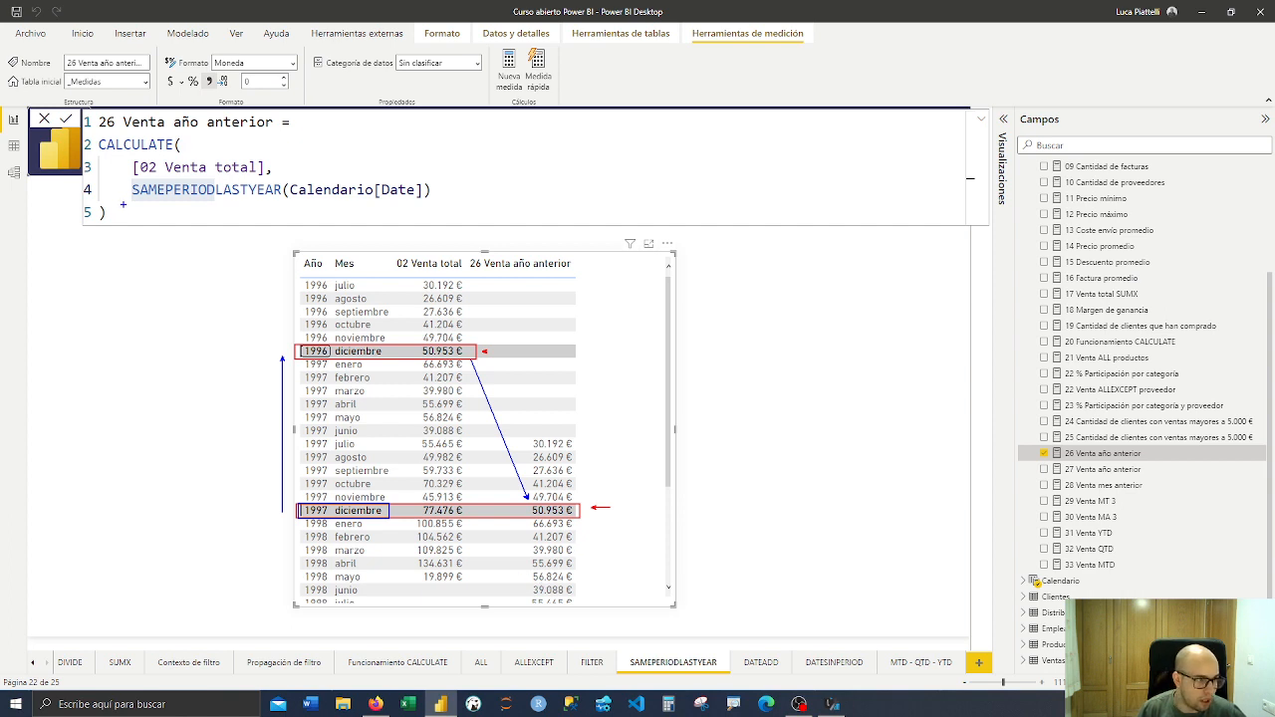
pyautogui.press('Escape')
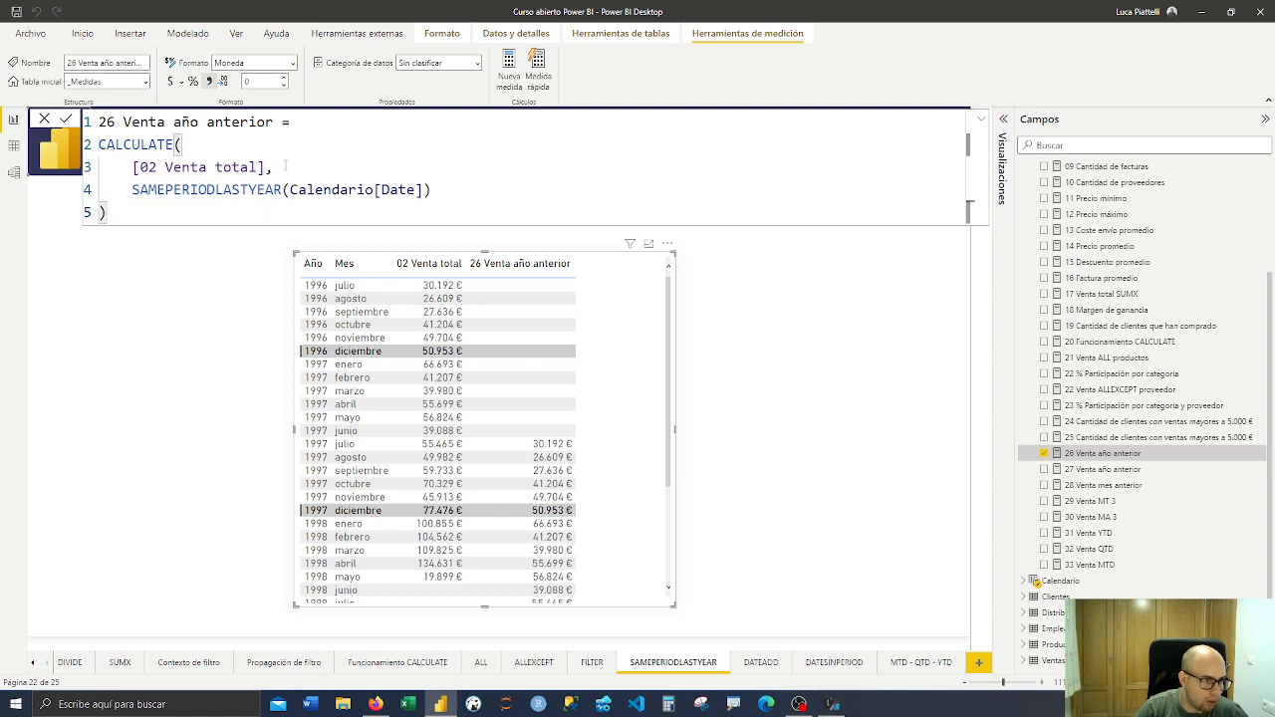
# Highlight the [02 Venta total] expression and the SAMEPERIODLASTYEAR filter argument inside the CALCULATE formula
pyautogui.moveTo(273, 167); pyautogui.dragTo(133, 168)
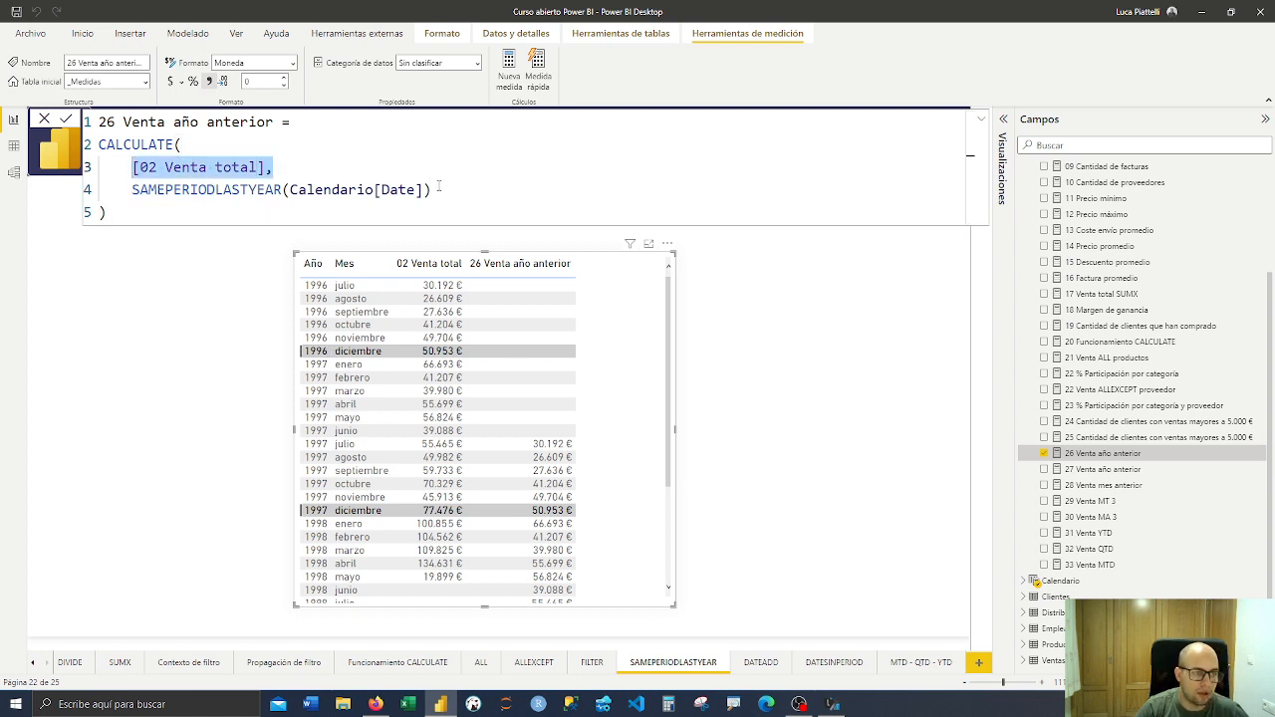
pyautogui.moveTo(440, 190); pyautogui.dragTo(129, 190)
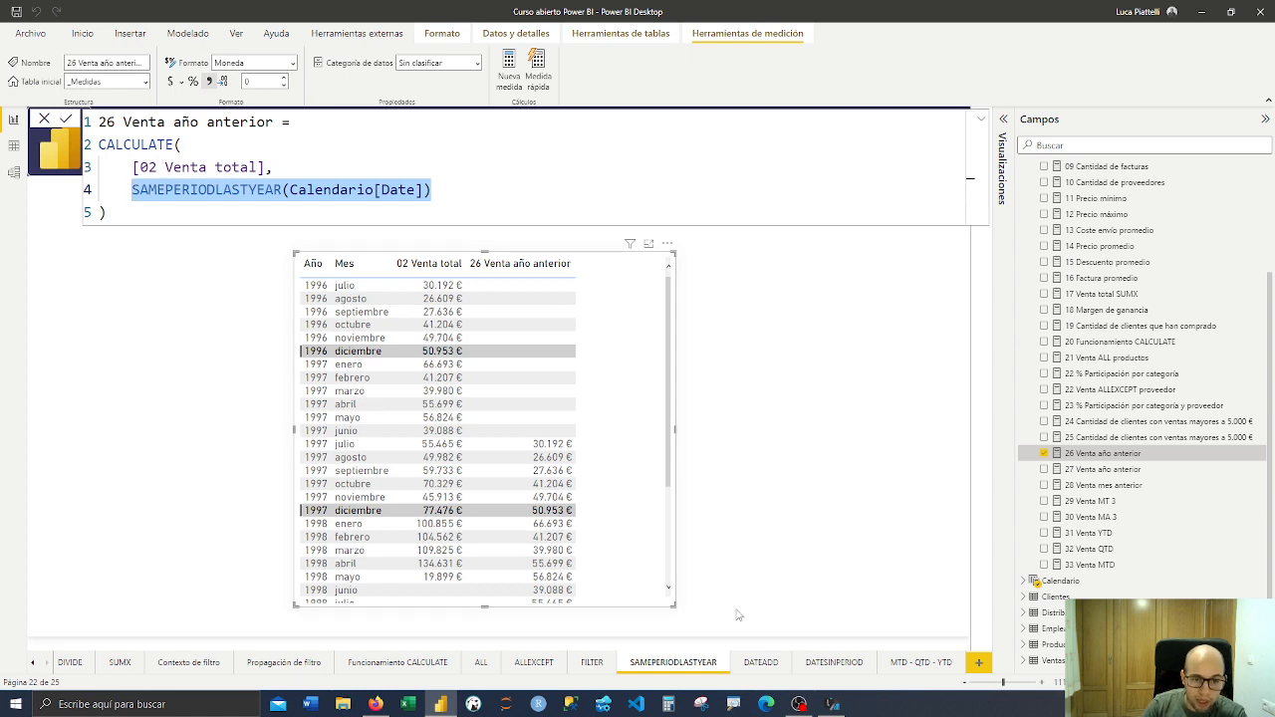
# Go to the DATEADD report page, display the formula of 27 Venta año anterior and highlight its Calendario[Date] argument
pyautogui.click(761, 662)
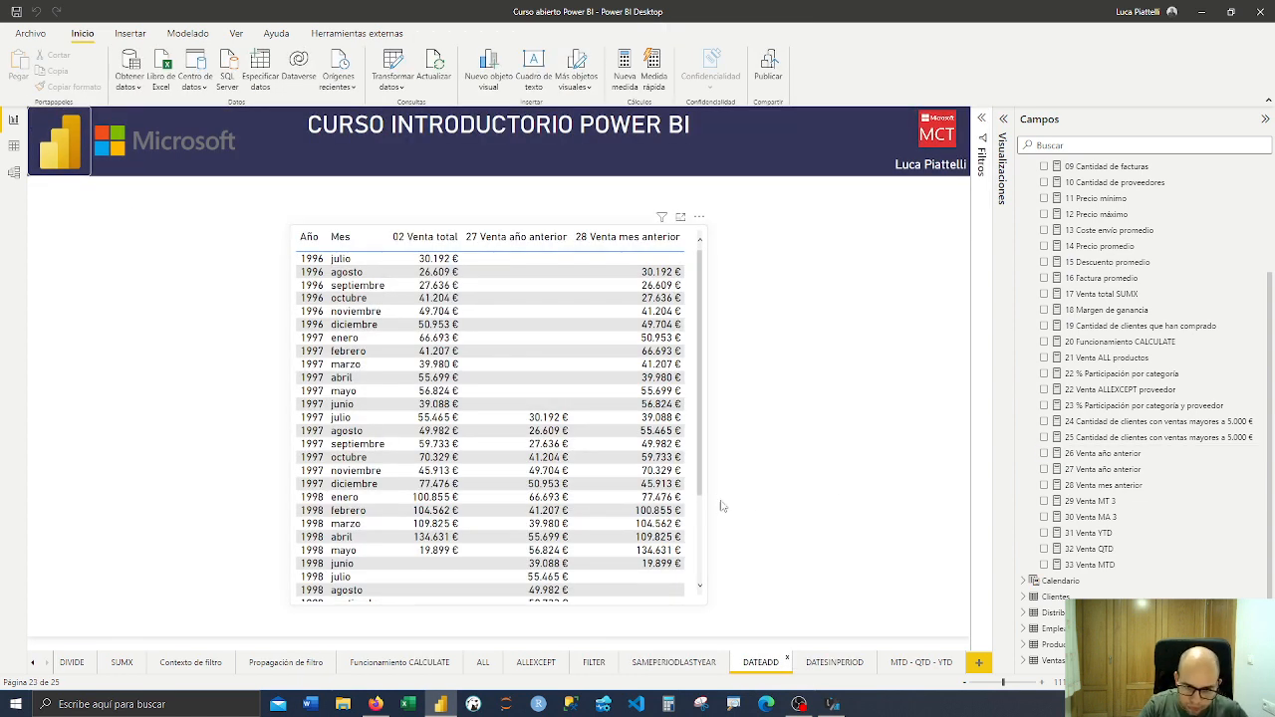
pyautogui.click(1106, 502)
pyautogui.click(1103, 453)
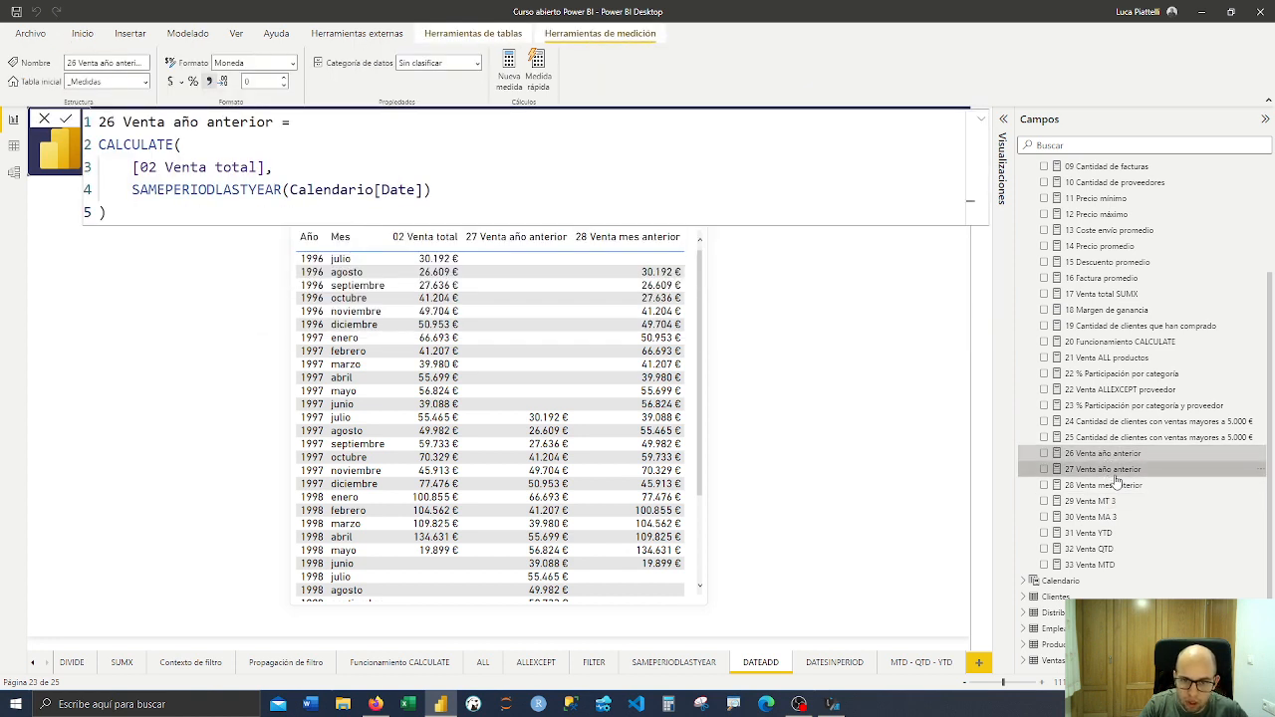
pyautogui.click(1103, 469)
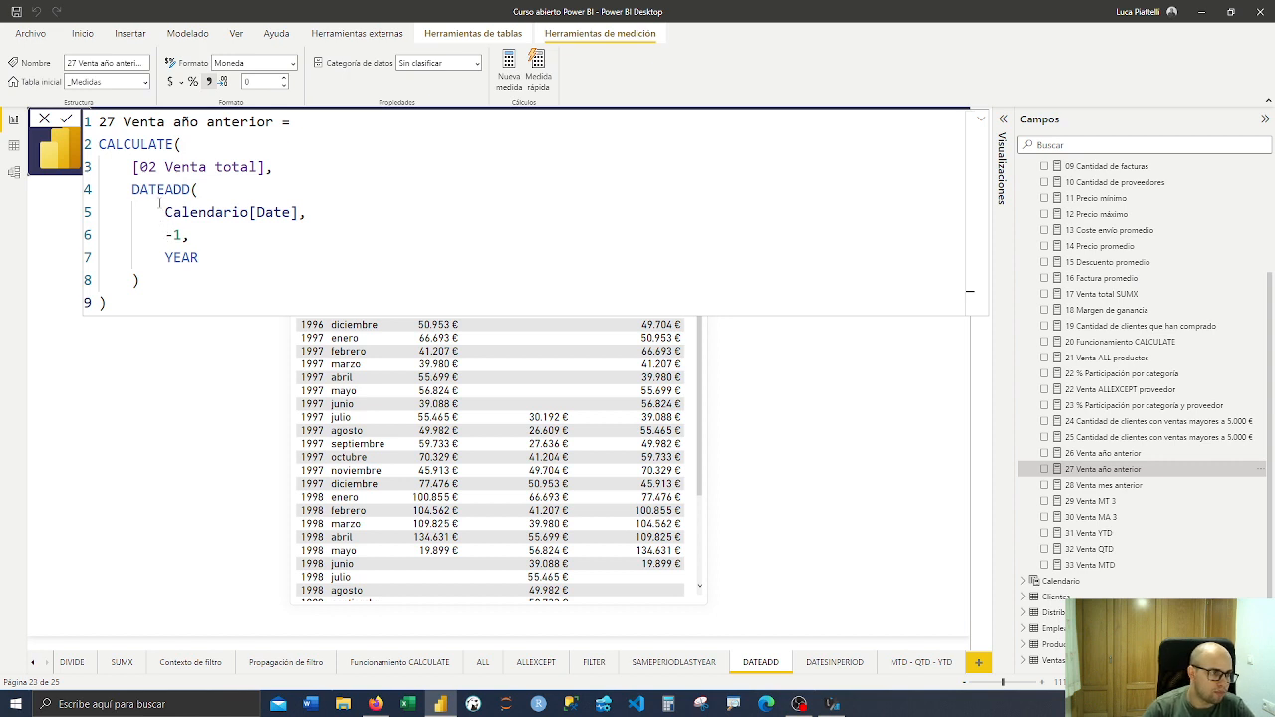
pyautogui.moveTo(163, 212); pyautogui.dragTo(307, 212)
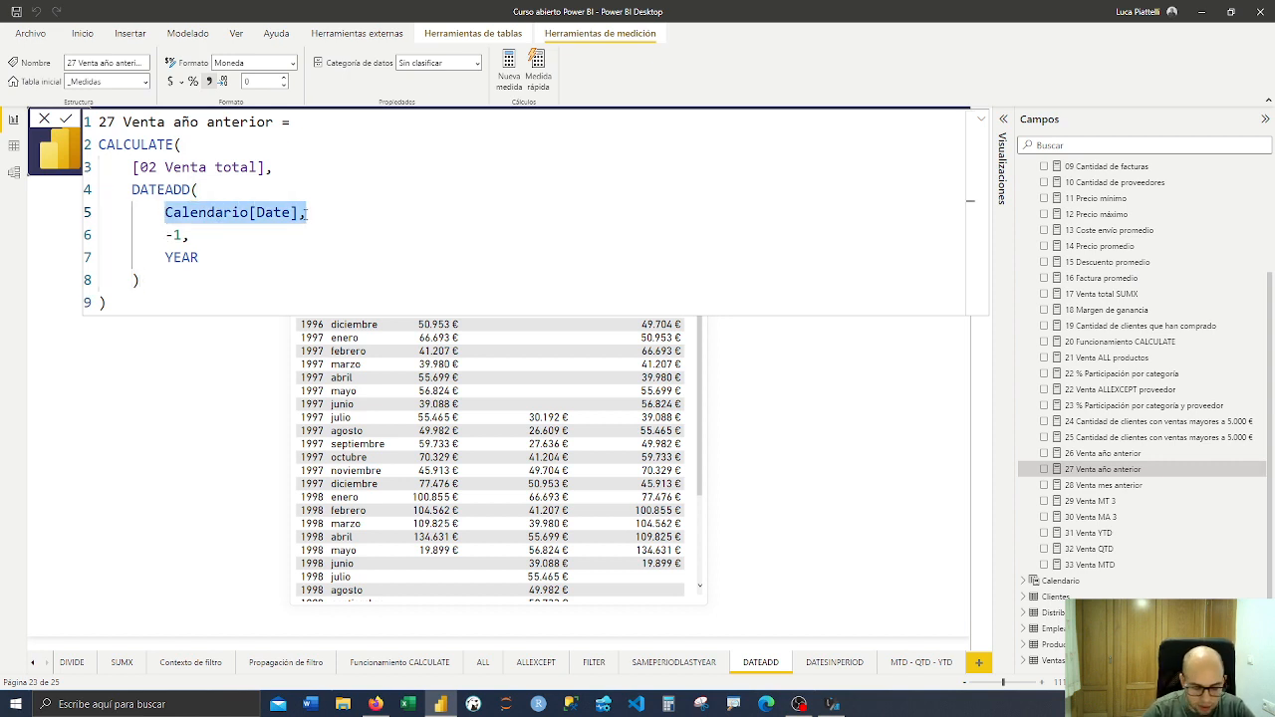
# Highlight the Calendario[Date] argument and the -1 interval count inside the DATEADD function of 27 Venta año anterior
pyautogui.moveTo(163, 213); pyautogui.dragTo(323, 212)
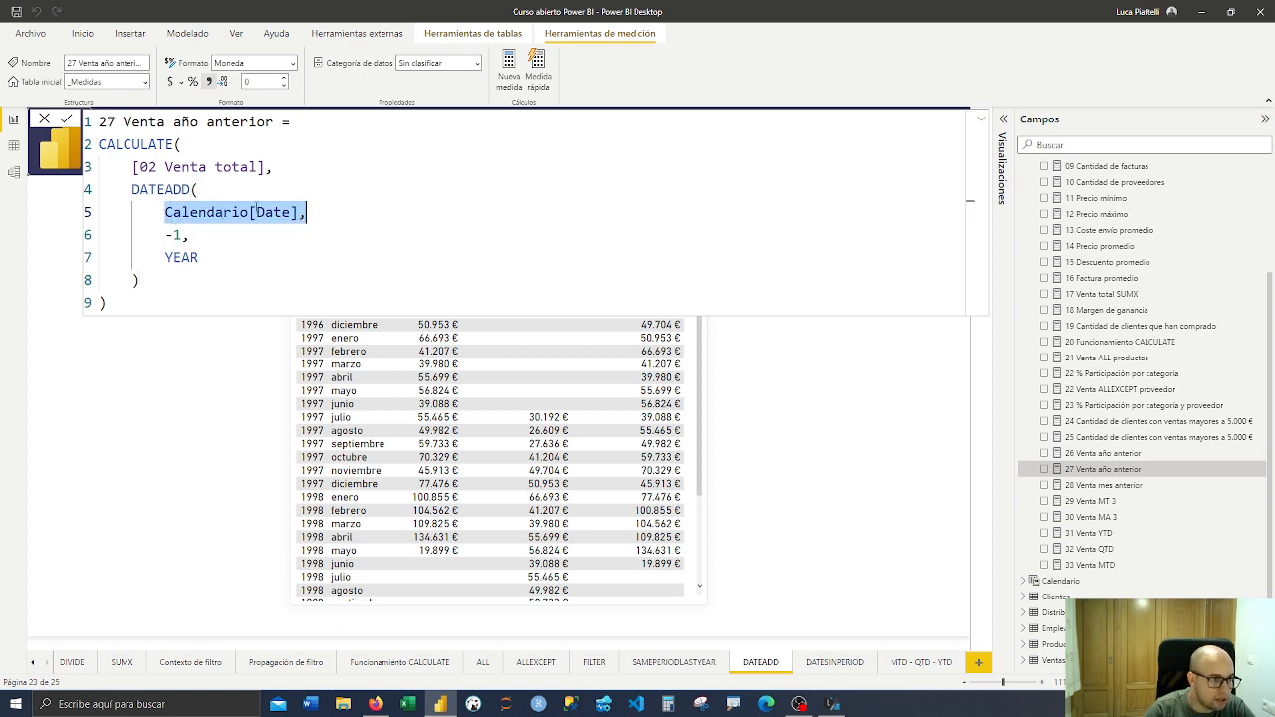
pyautogui.moveTo(200, 235); pyautogui.dragTo(165, 235)
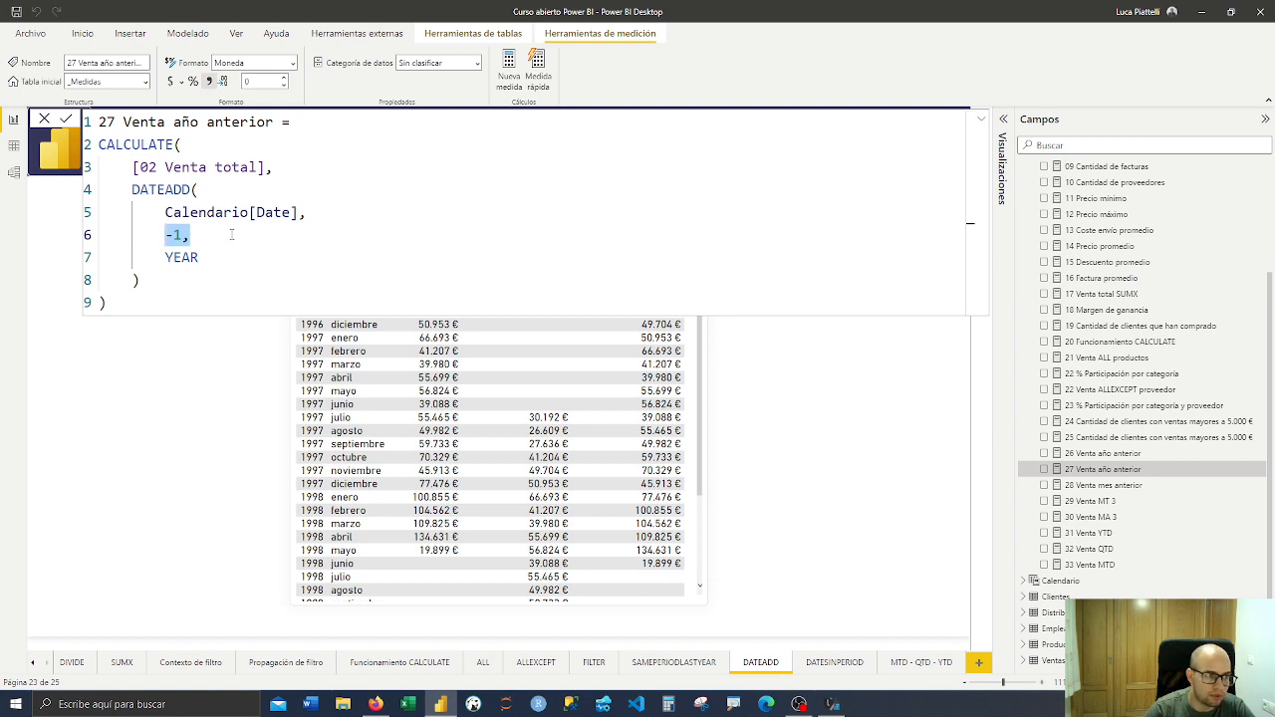
pyautogui.click(190, 235)
pyautogui.moveTo(189, 235); pyautogui.dragTo(166, 235)
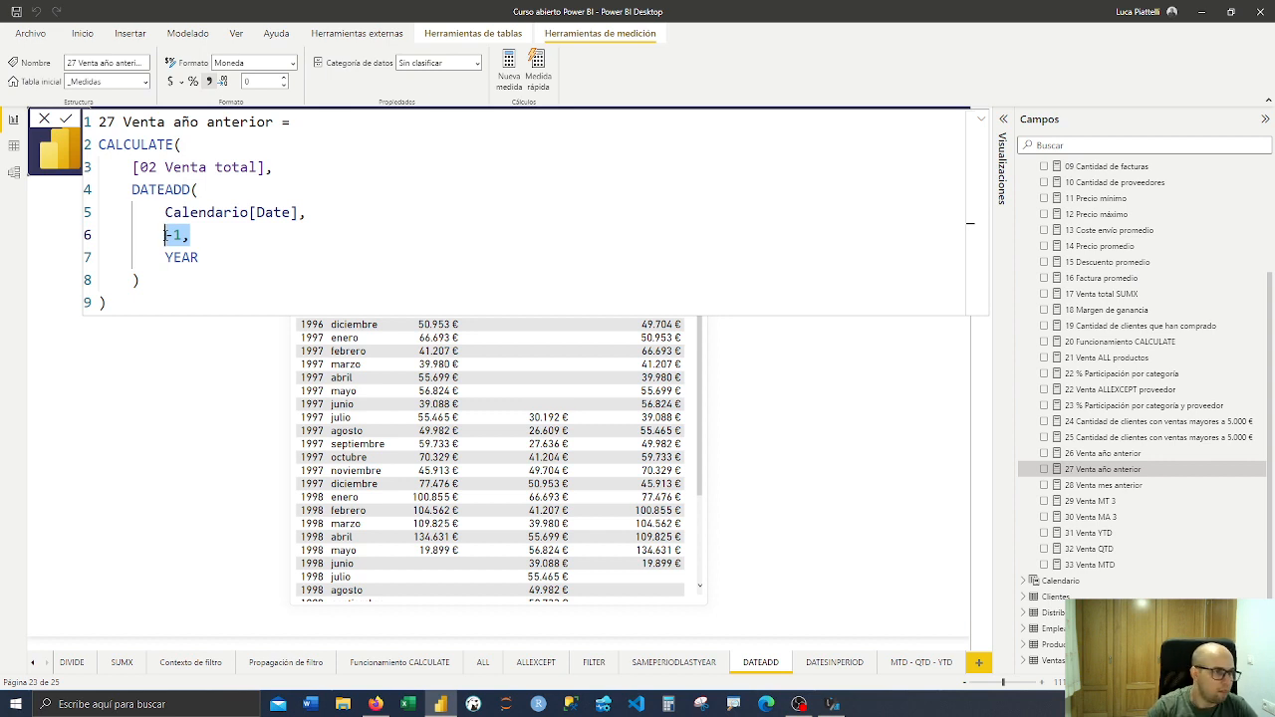
pyautogui.click(196, 235)
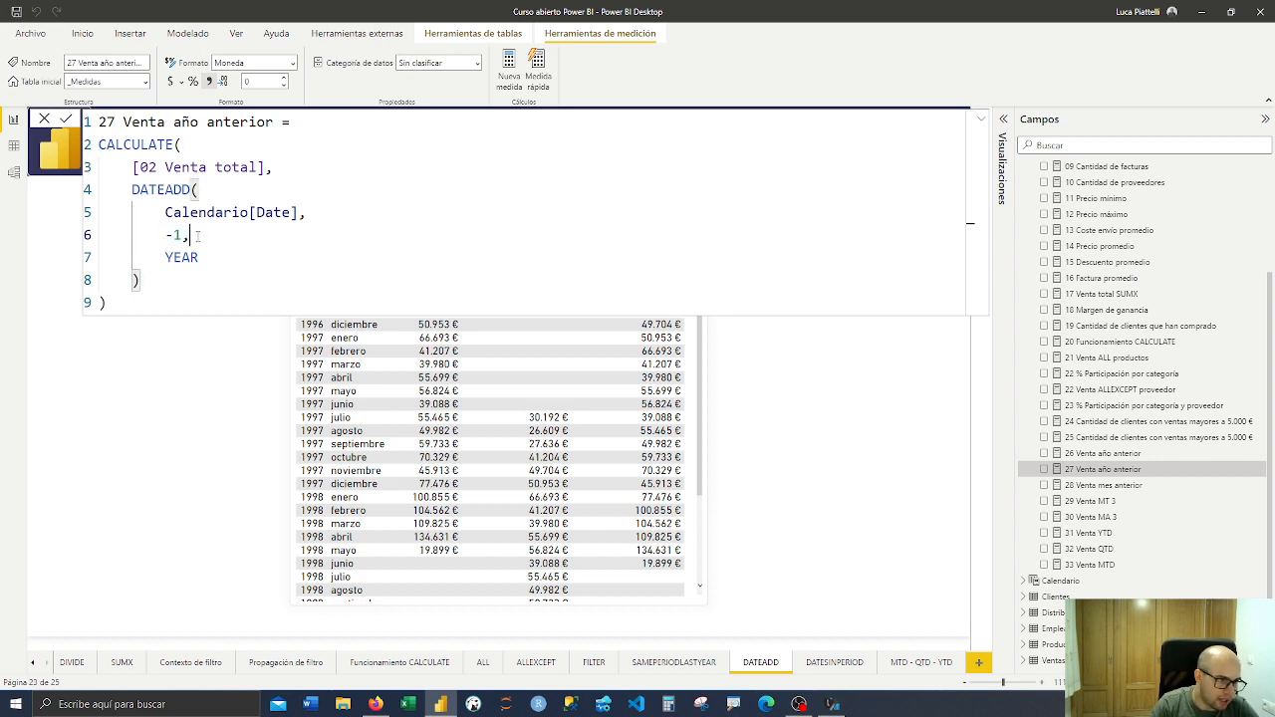
pyautogui.moveTo(162, 235); pyautogui.dragTo(157, 235)
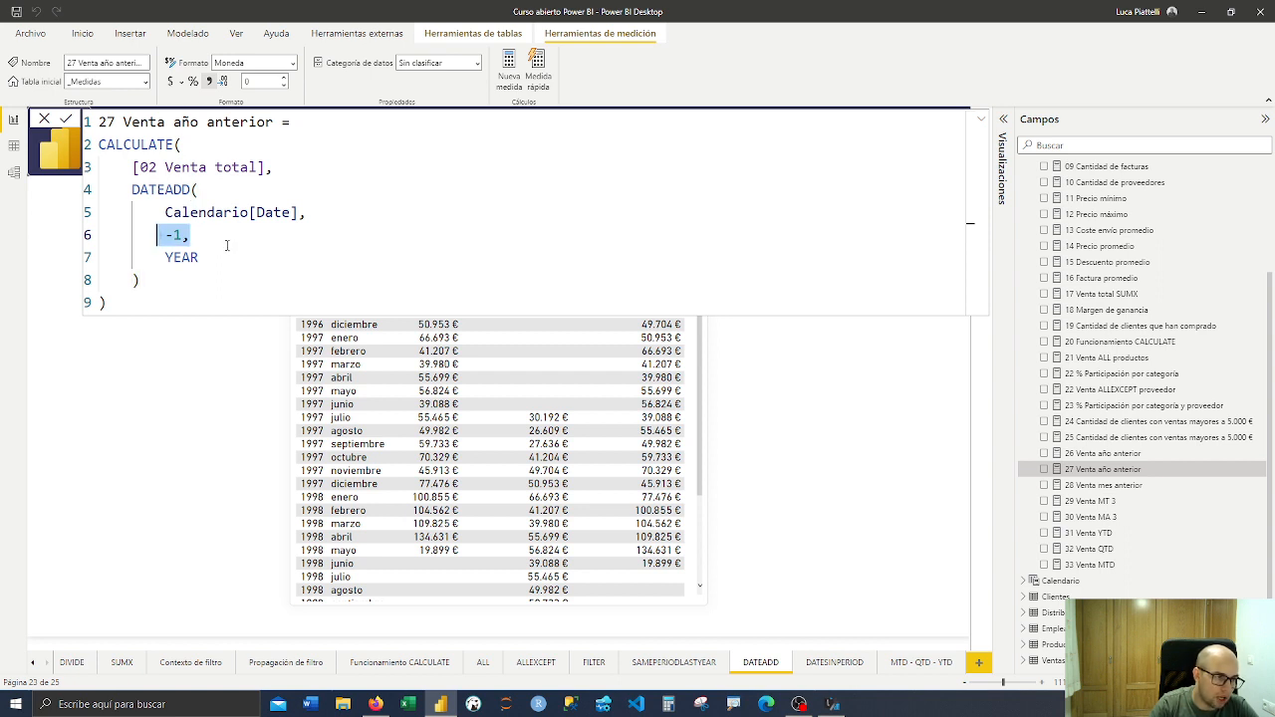
pyautogui.click(166, 235)
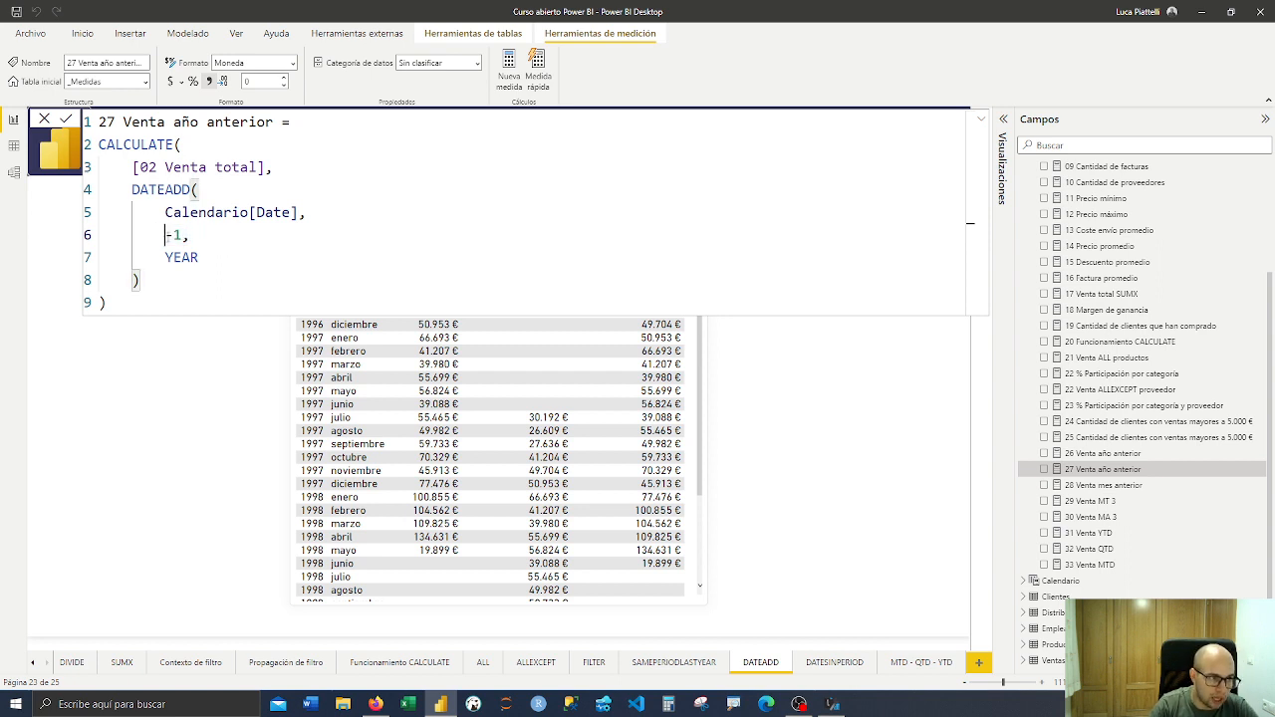
# Clear the YEAR interval argument in DATEADD, try the initials of other intervals such as DAY, and re-enter YEAR
pyautogui.moveTo(199, 257); pyautogui.dragTo(165, 257)
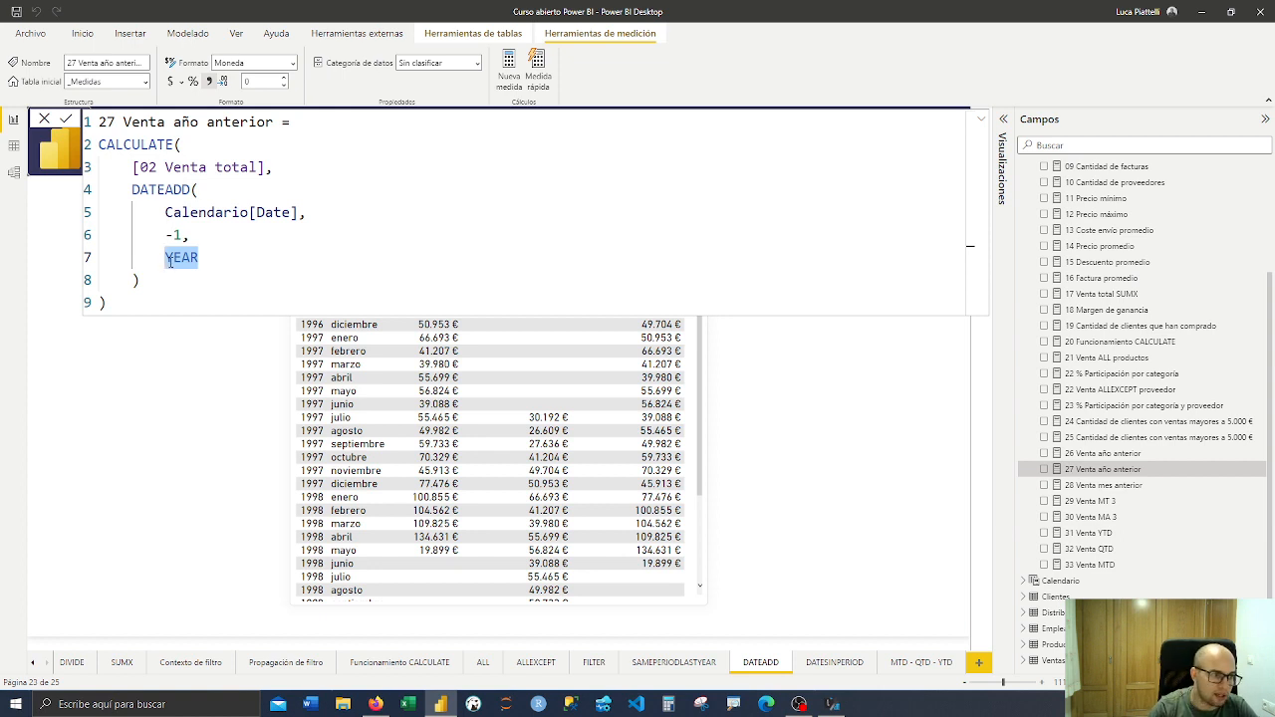
pyautogui.press('Delete')
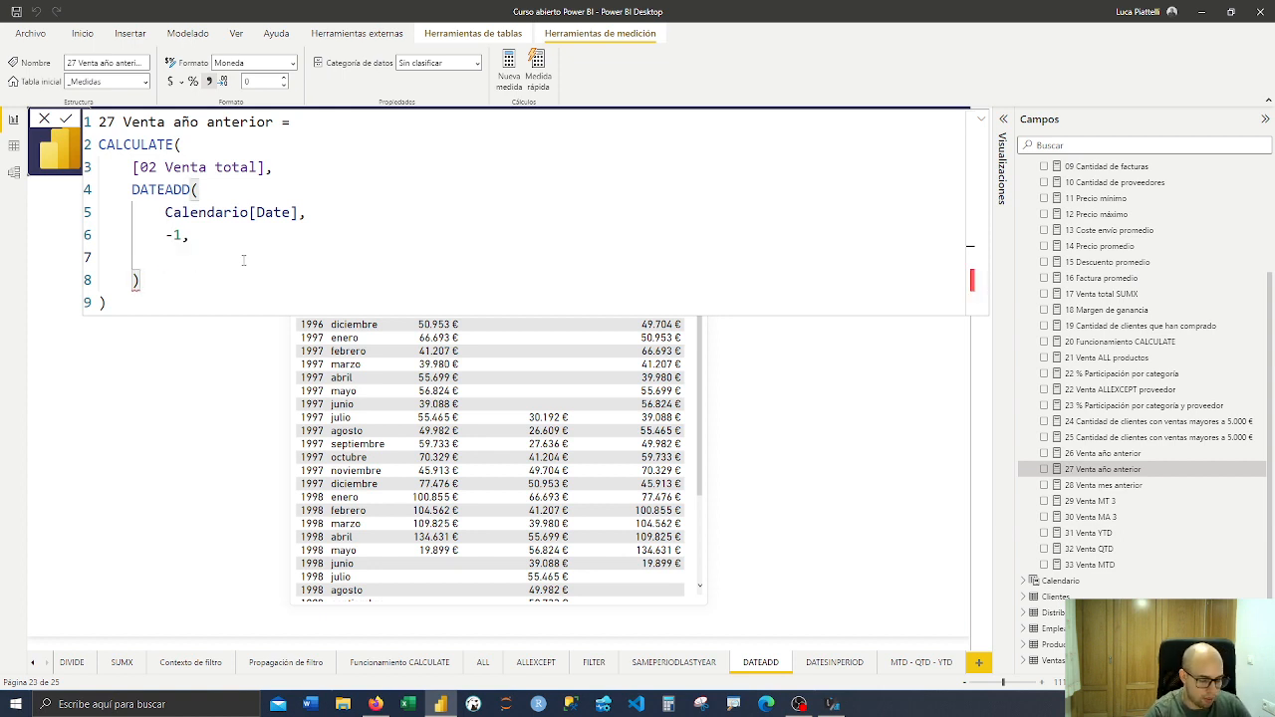
pyautogui.write('y')
pyautogui.press('BackSpace')
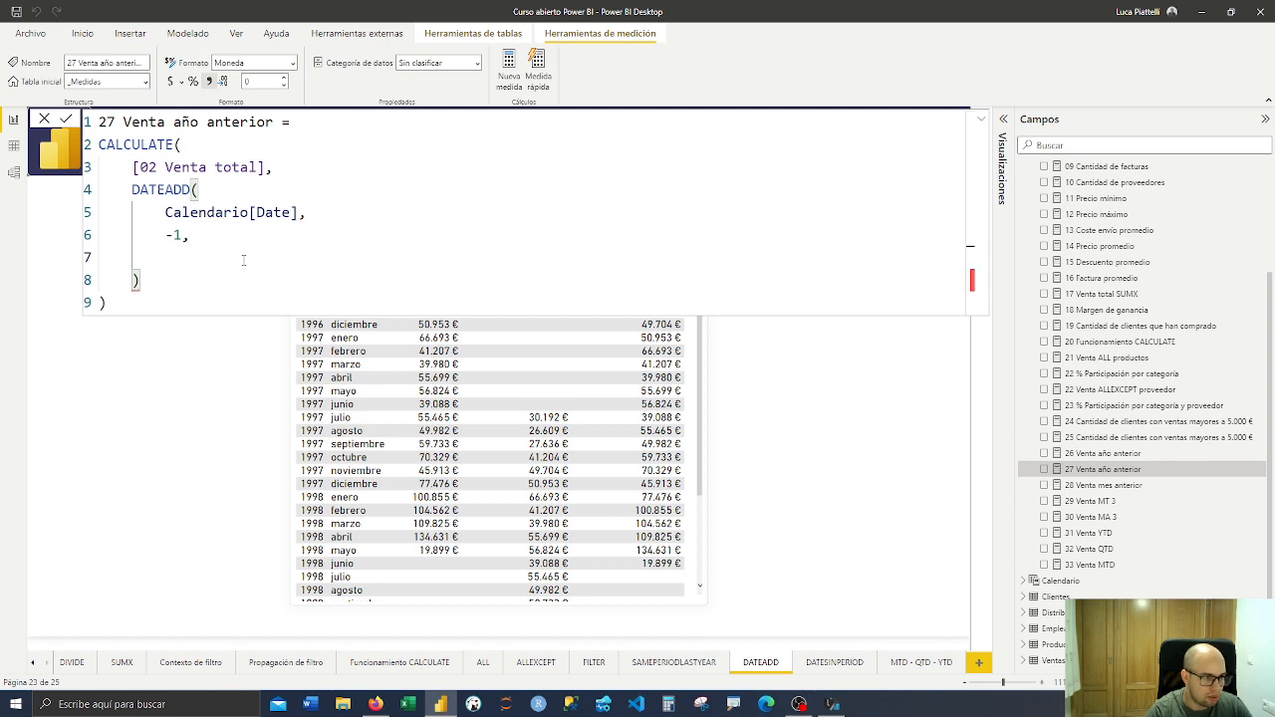
pyautogui.write('m')
pyautogui.press('BackSpace')
pyautogui.write('t')
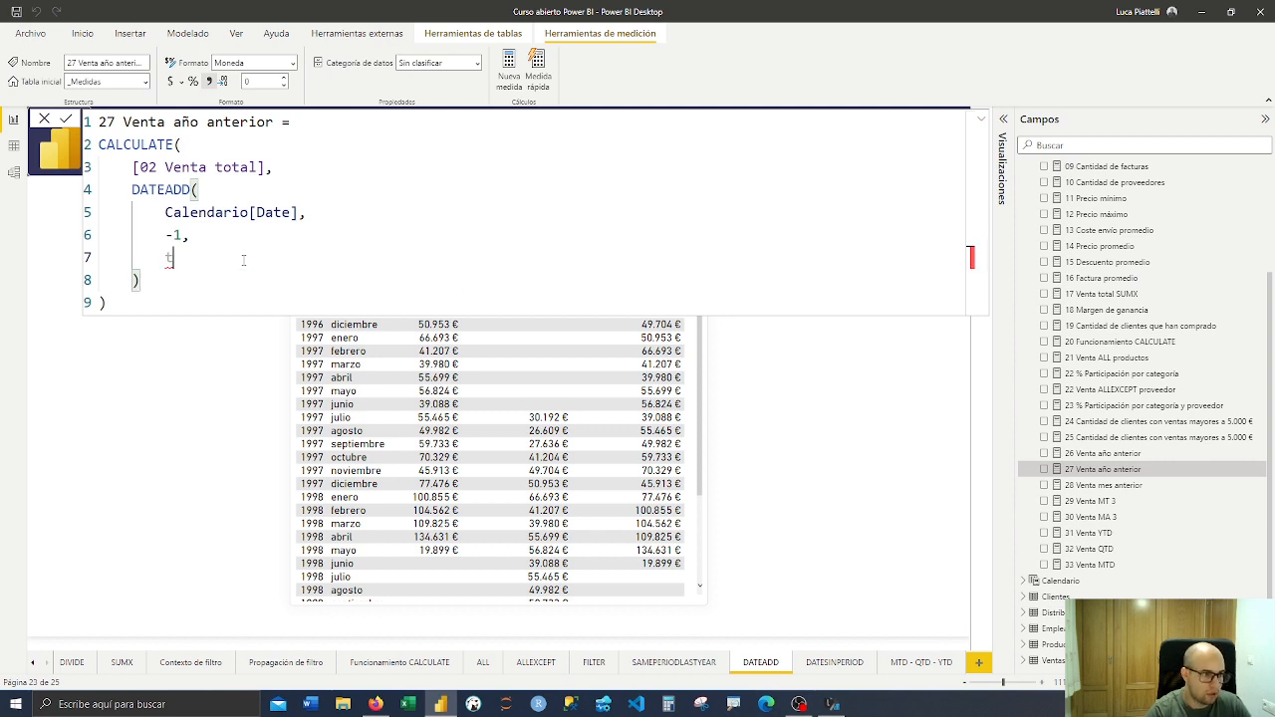
pyautogui.press('BackSpace')
pyautogui.write('q')
pyautogui.press('BackSpace')
pyautogui.write('d')
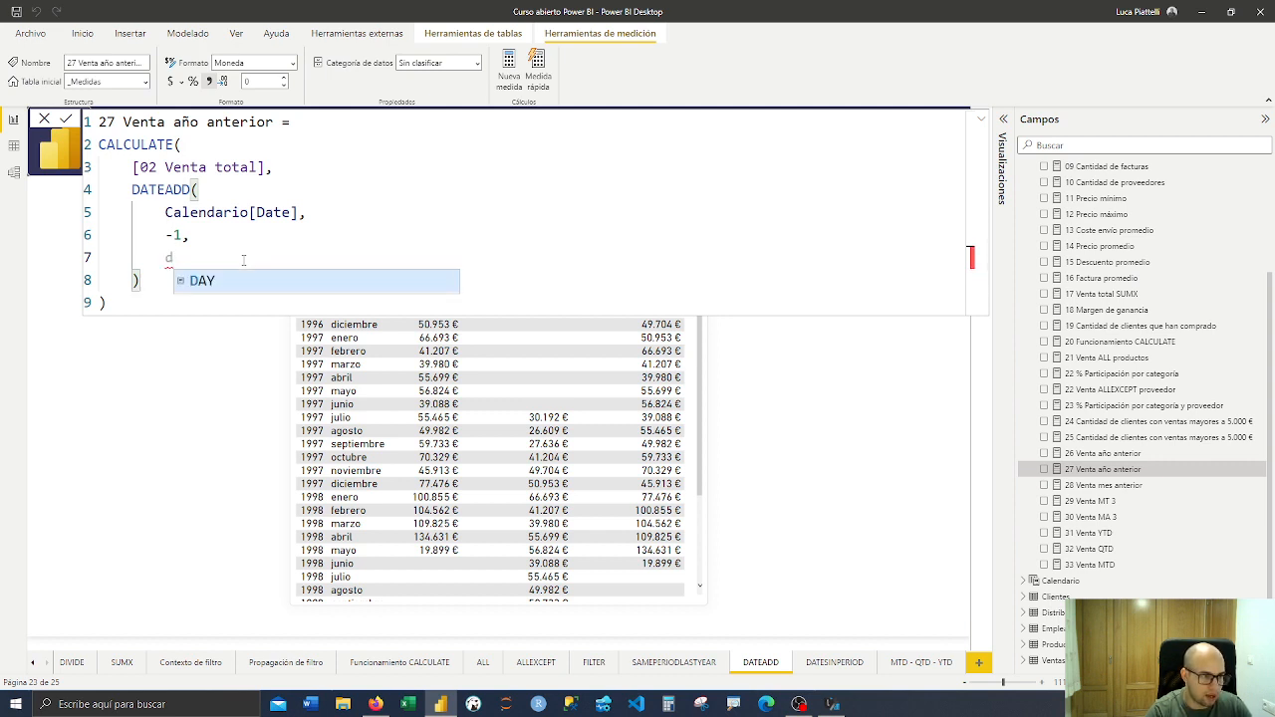
pyautogui.press('BackSpace')
pyautogui.write('YEAR')
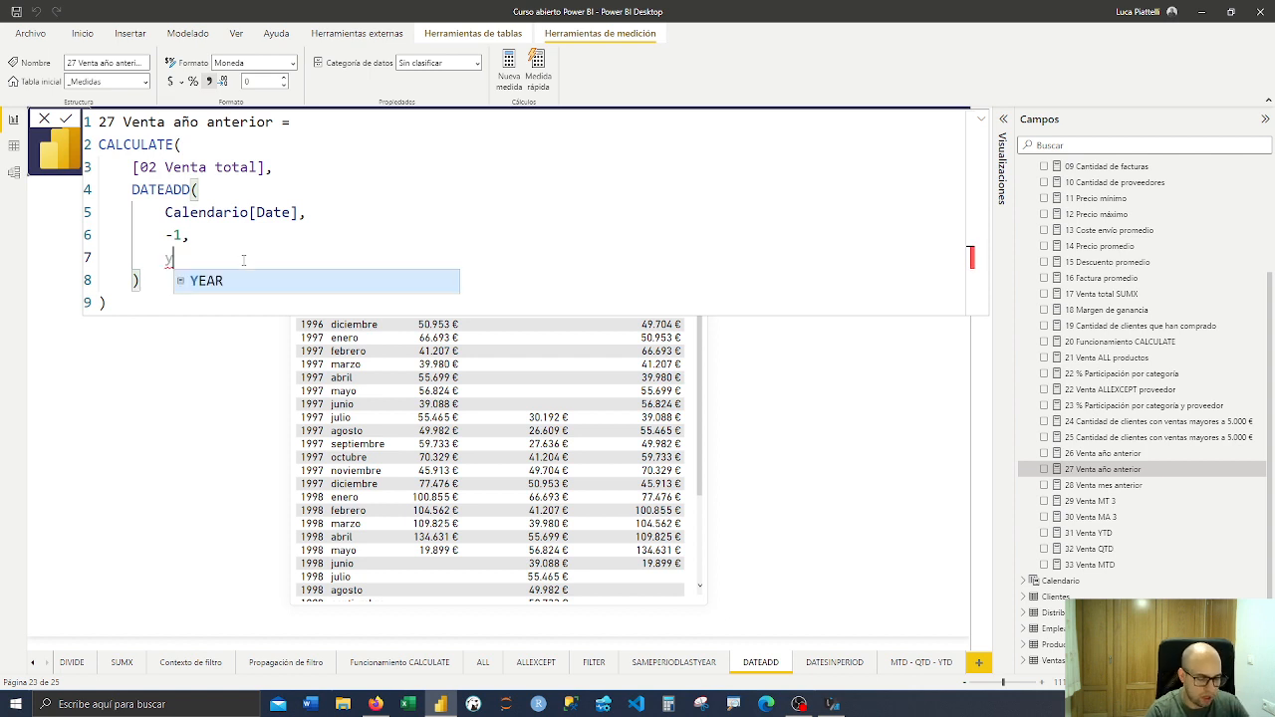
pyautogui.click(175, 271)
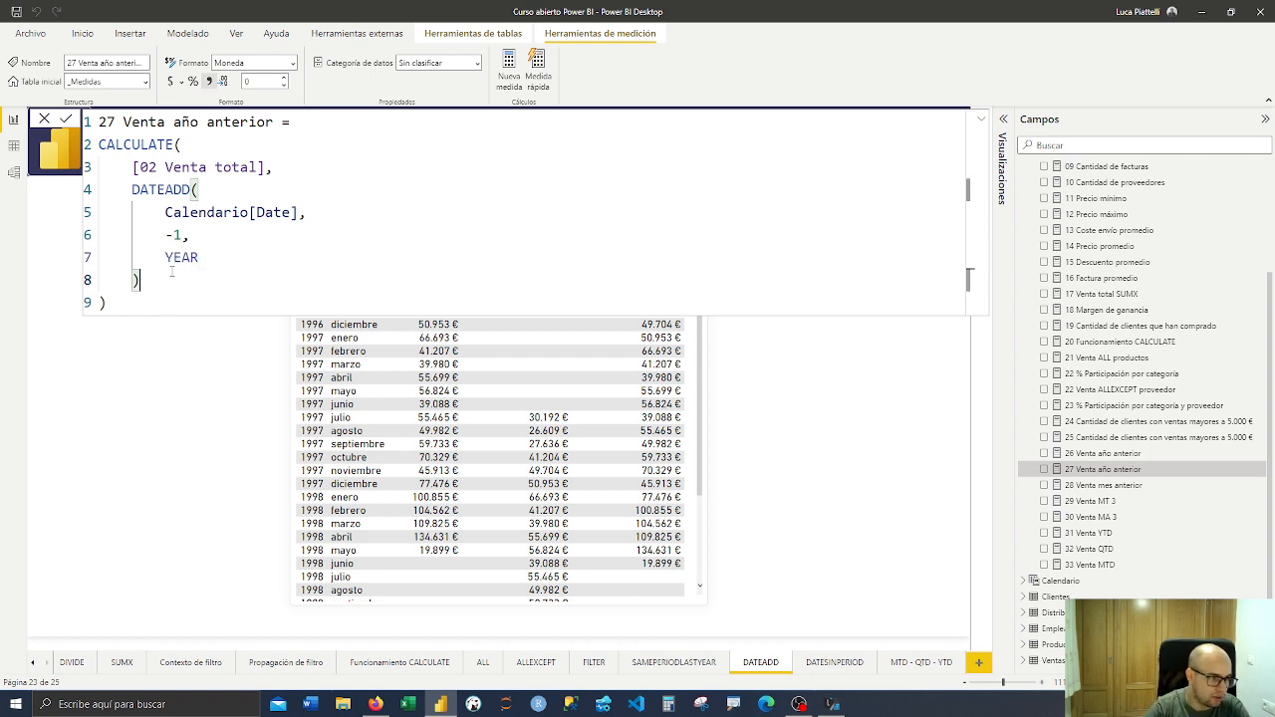
# Highlight the whole DATEADD block in the formula and collapse the formula display to uncover the sales table
pyautogui.moveTo(137, 189); pyautogui.dragTo(196, 283)
pyautogui.click(194, 303)
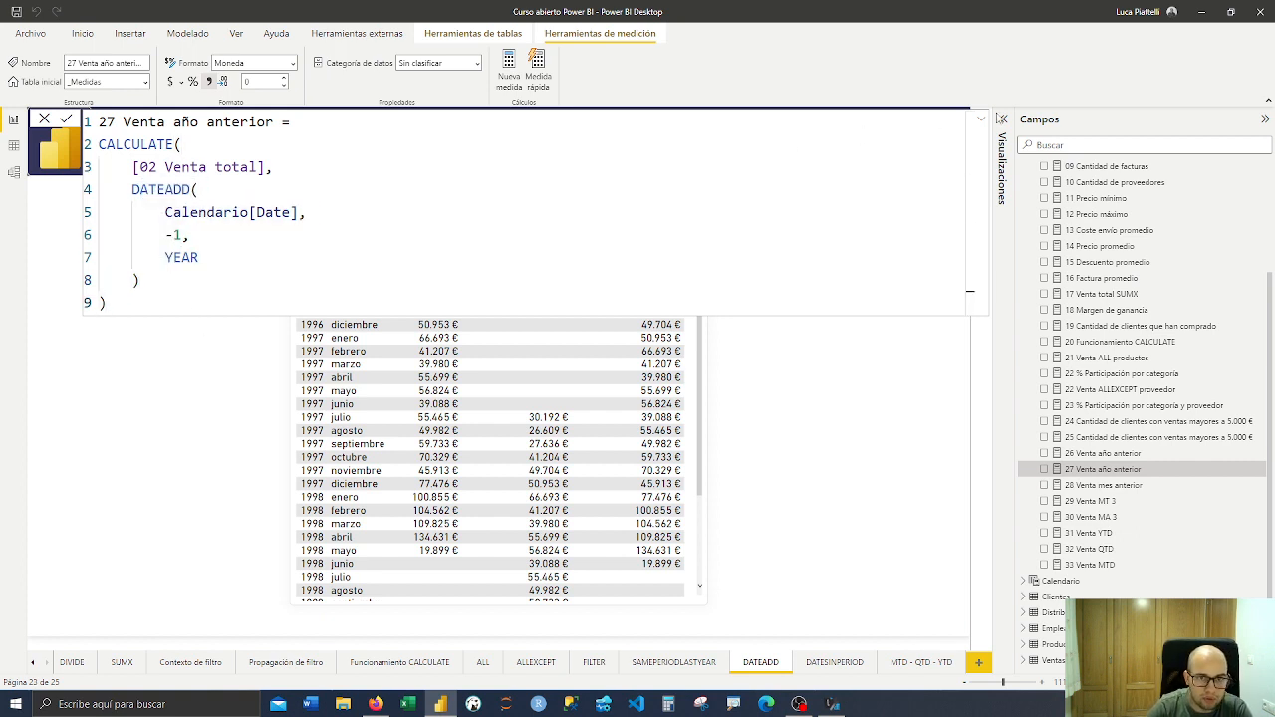
pyautogui.click(980, 119)
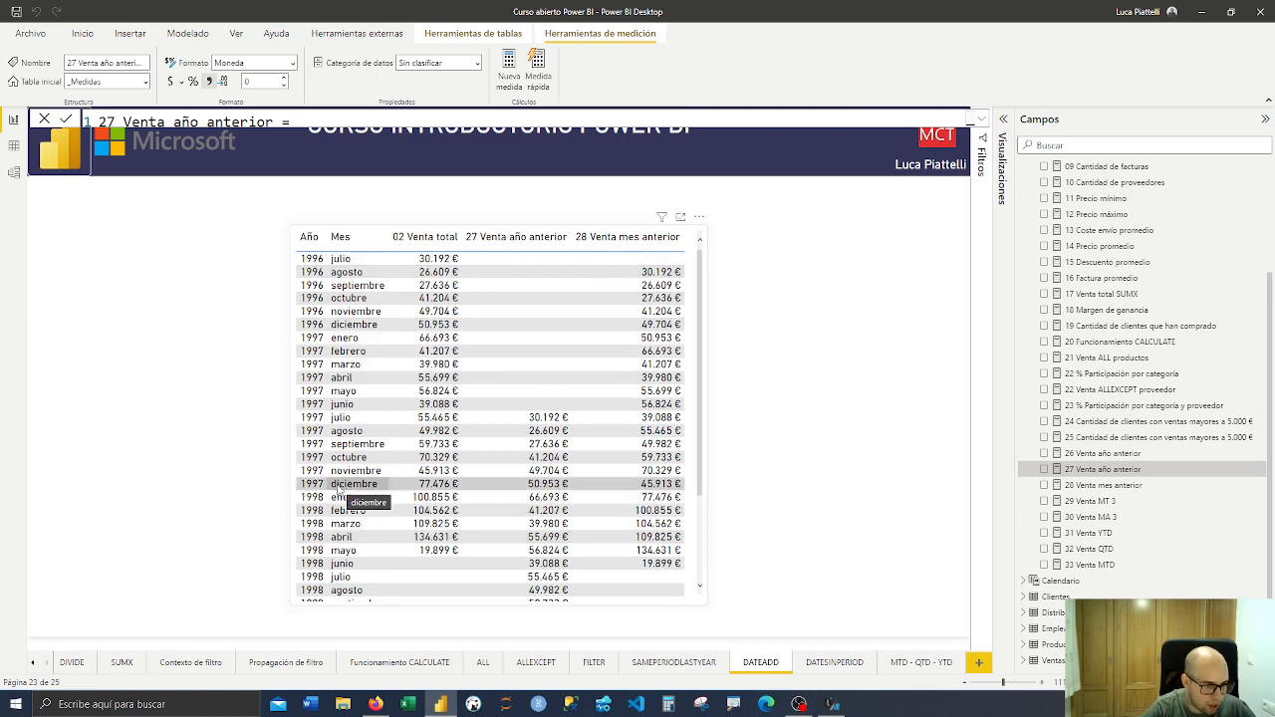
# Select the diciembre 1997 and diciembre 1996 rows, box the 1996 row in blue, mark the 1997 row, and clear the annotations
pyautogui.click(314, 486)
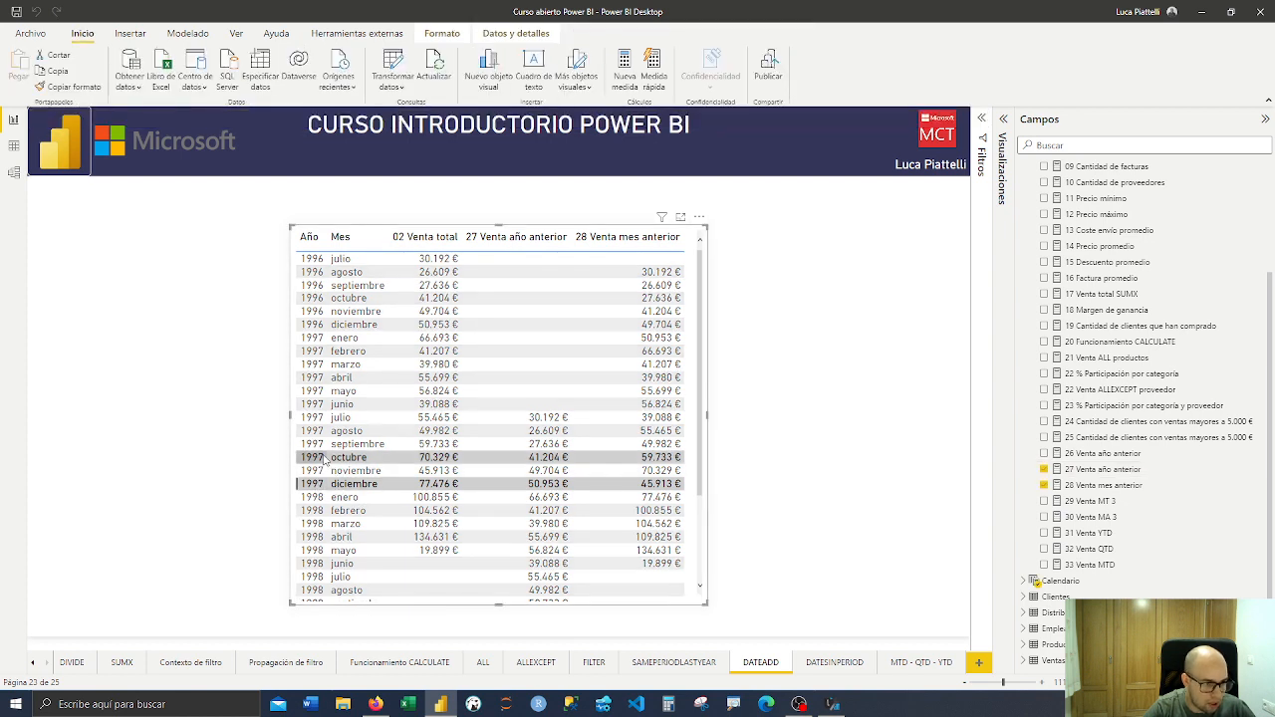
pyautogui.click(312, 325)
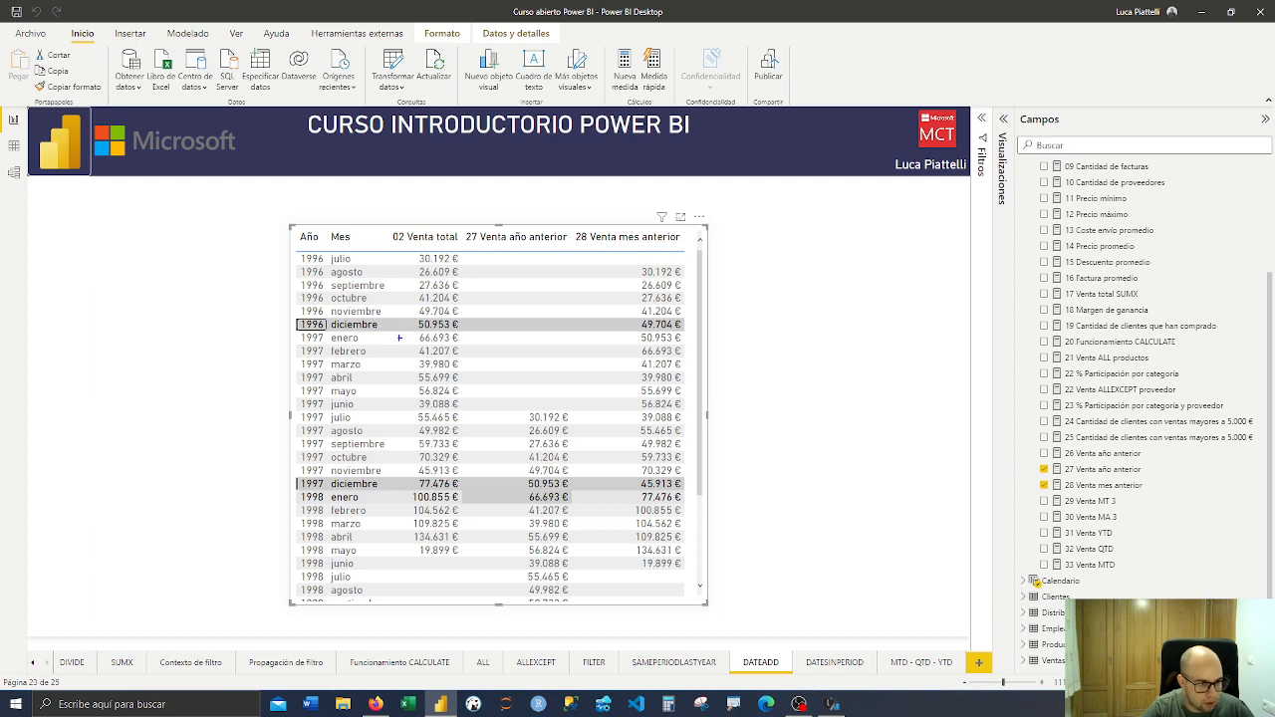
pyautogui.moveTo(291, 319); pyautogui.dragTo(474, 334)
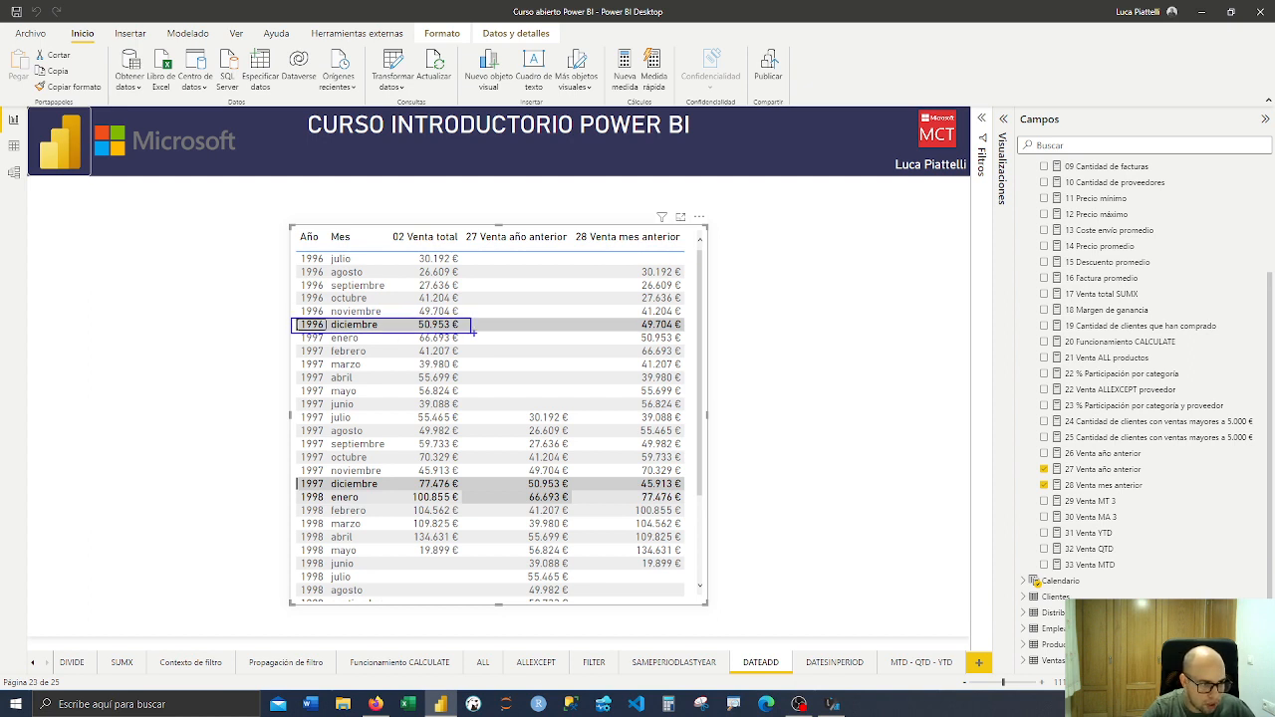
pyautogui.moveTo(295, 483); pyautogui.dragTo(576, 488)
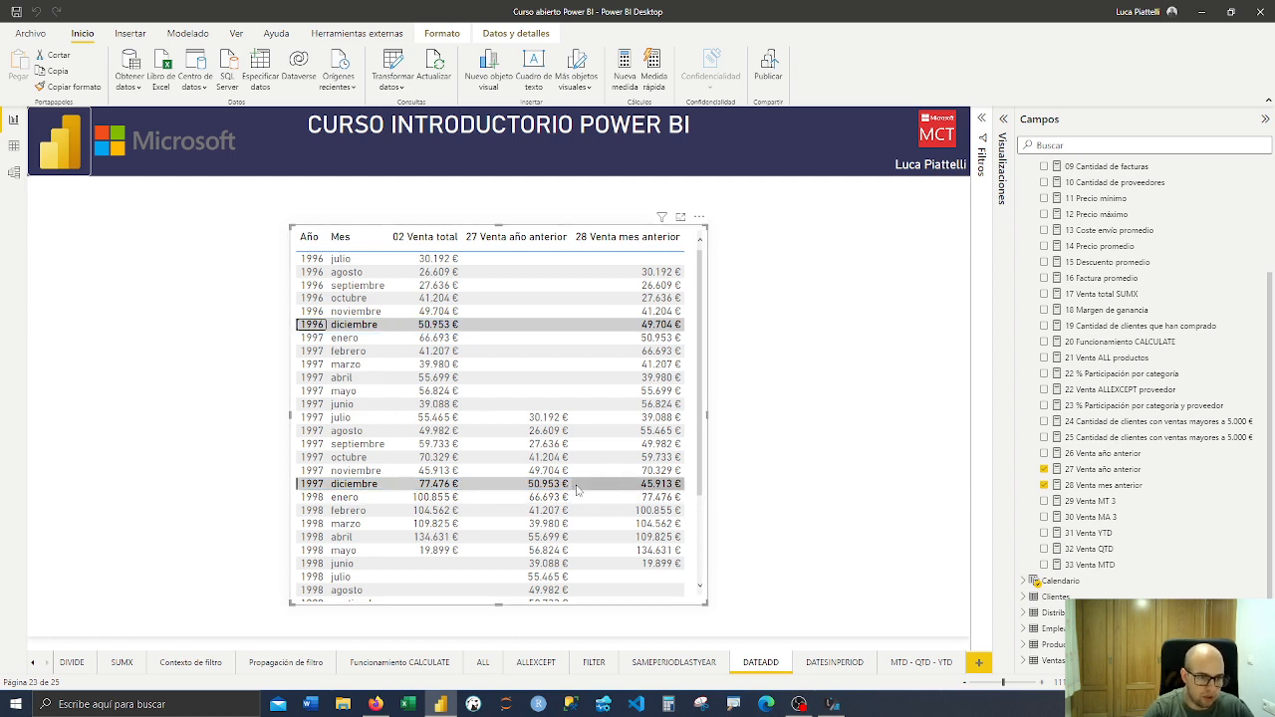
pyautogui.click(763, 474)
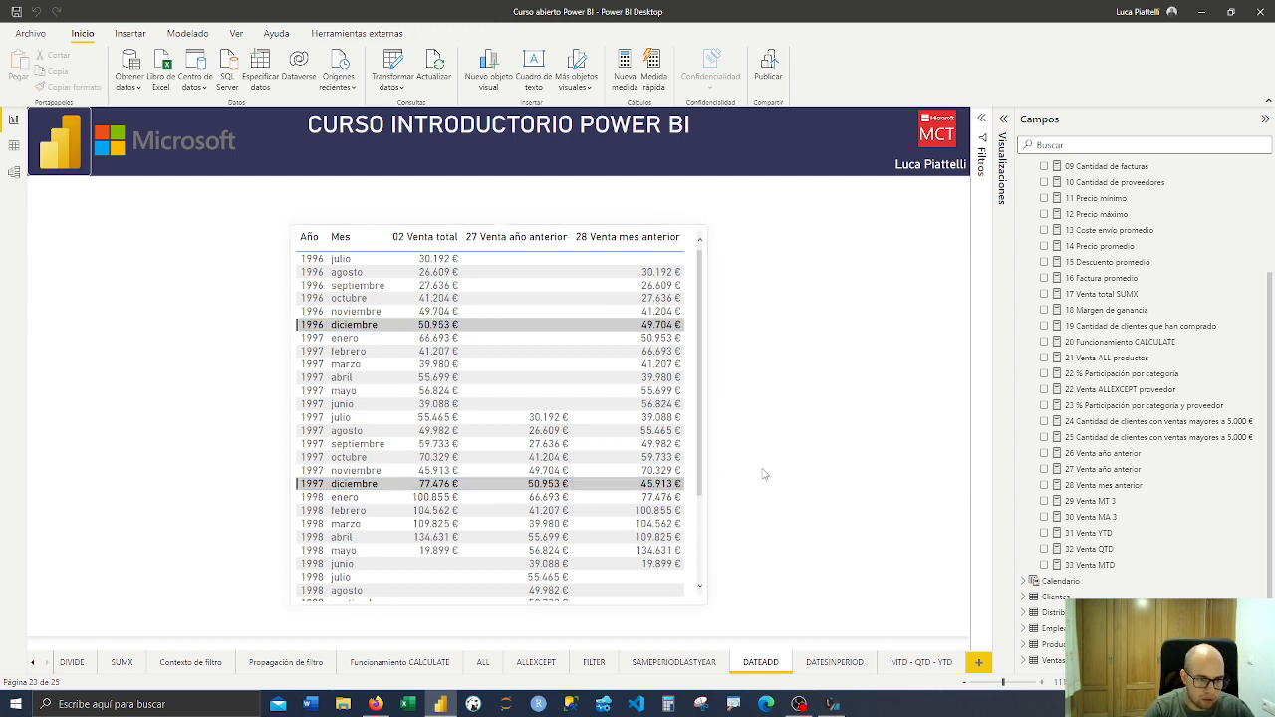
# Display the full formula of 28 Venta mes anterior and highlight its -1 and MONTH arguments
pyautogui.click(1091, 492)
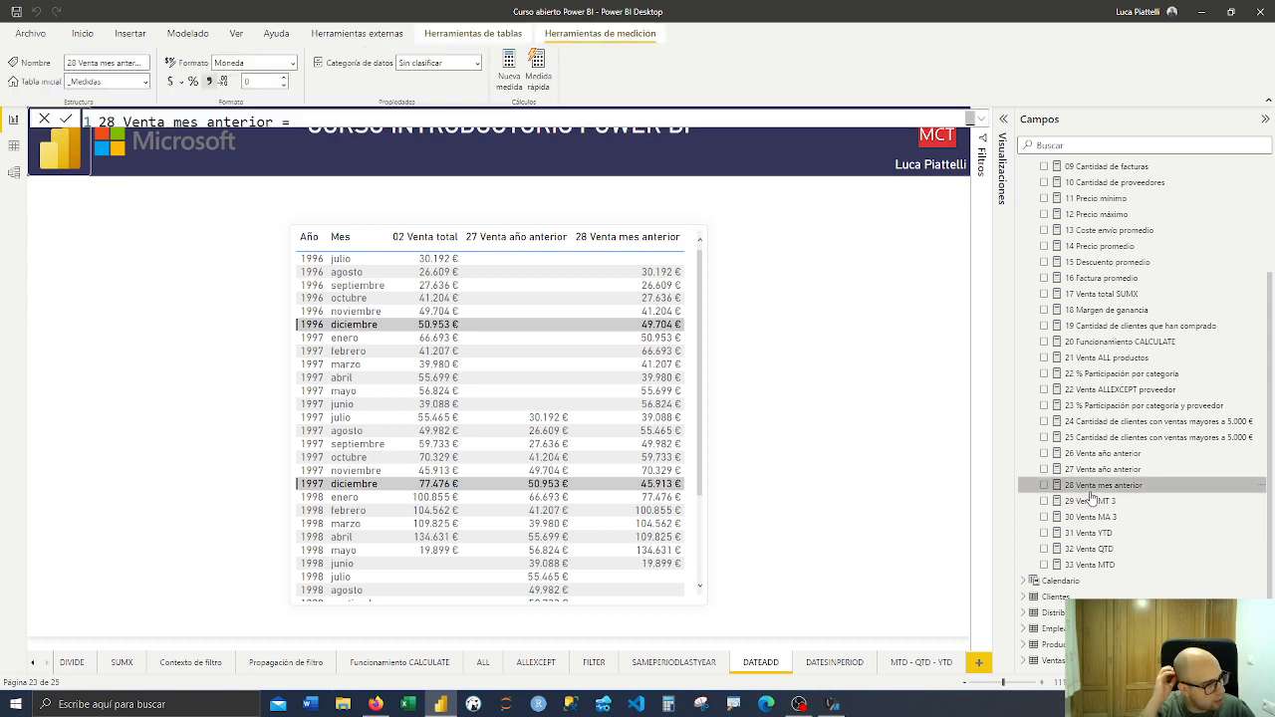
pyautogui.click(981, 120)
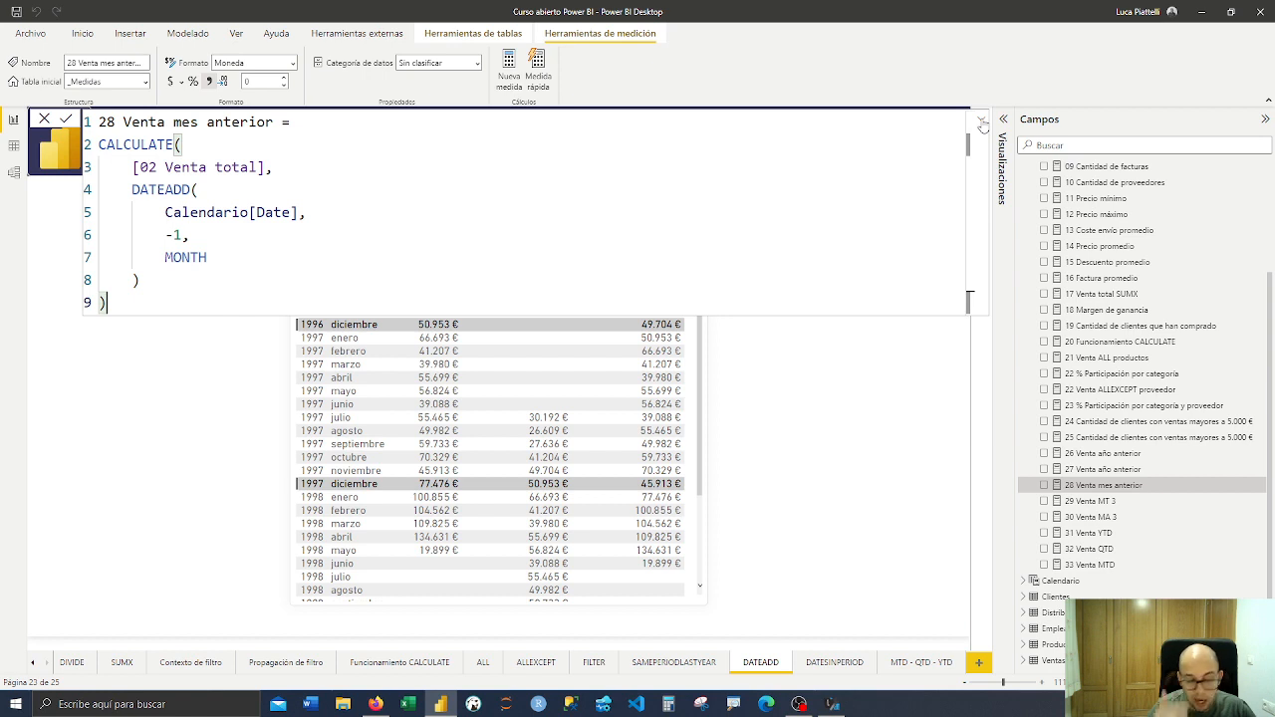
pyautogui.doubleClick(179, 235)
pyautogui.doubleClick(185, 257)
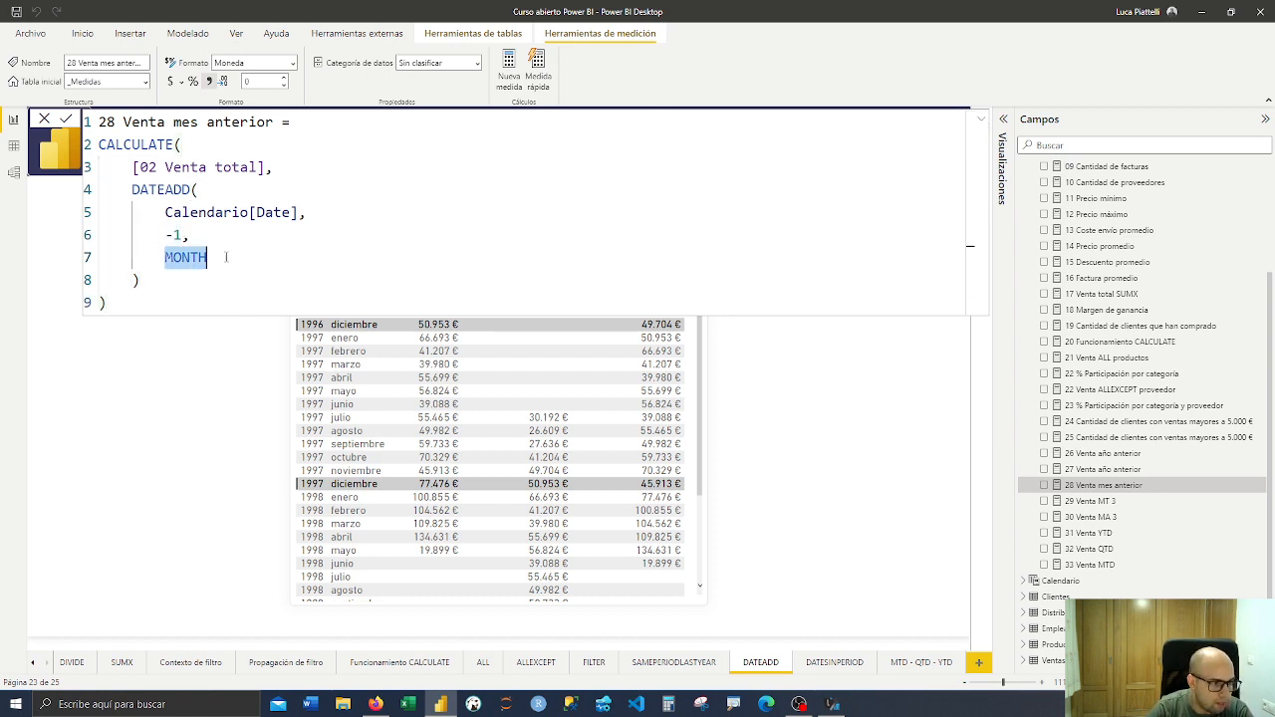
pyautogui.click(904, 441)
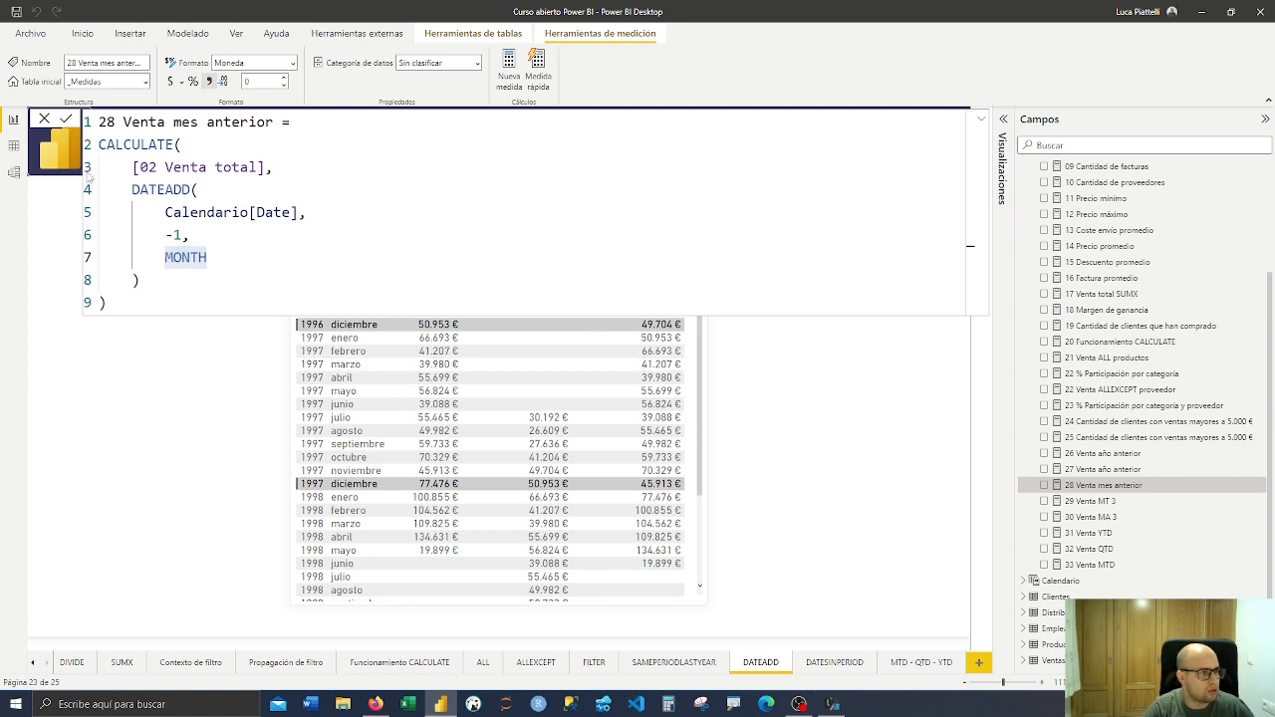
# Select the diciembre and noviembre 1997 rows, box diciembre's row and prior-month value and noviembre's total, and clear the annotations
pyautogui.click(313, 484)
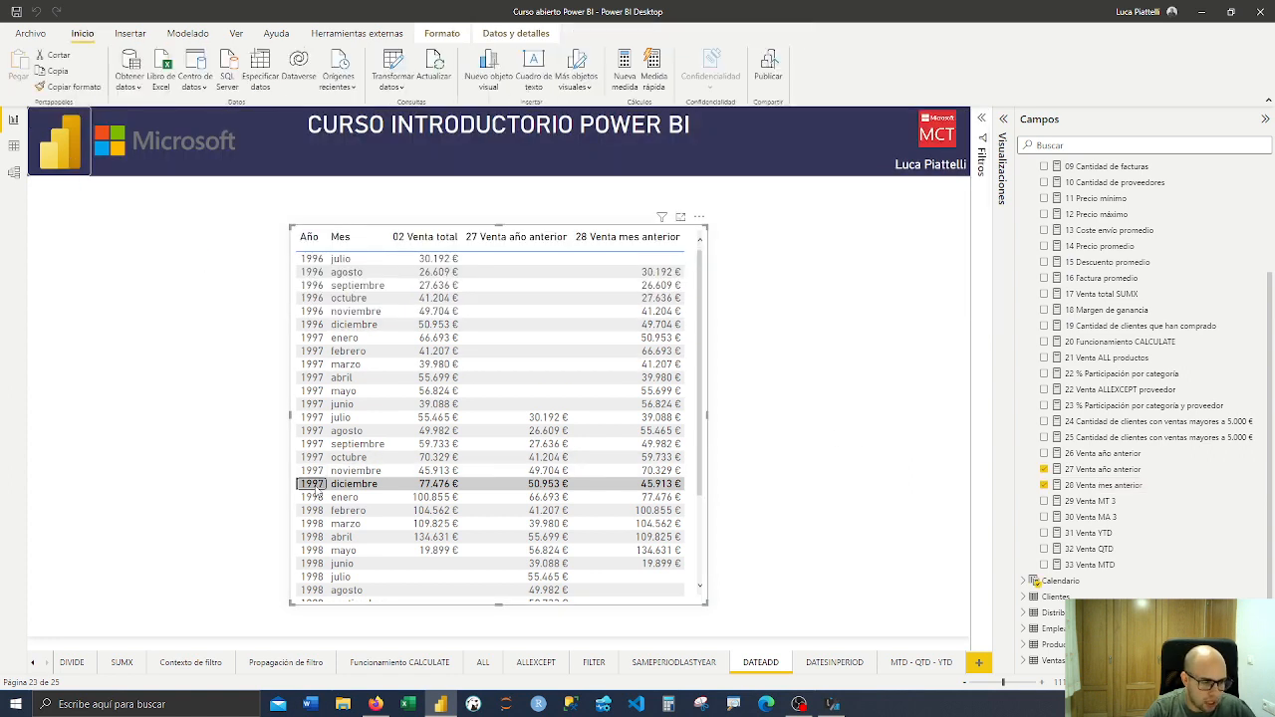
pyautogui.keyDown('ctrl'); pyautogui.click(312, 470); pyautogui.keyUp('ctrl')
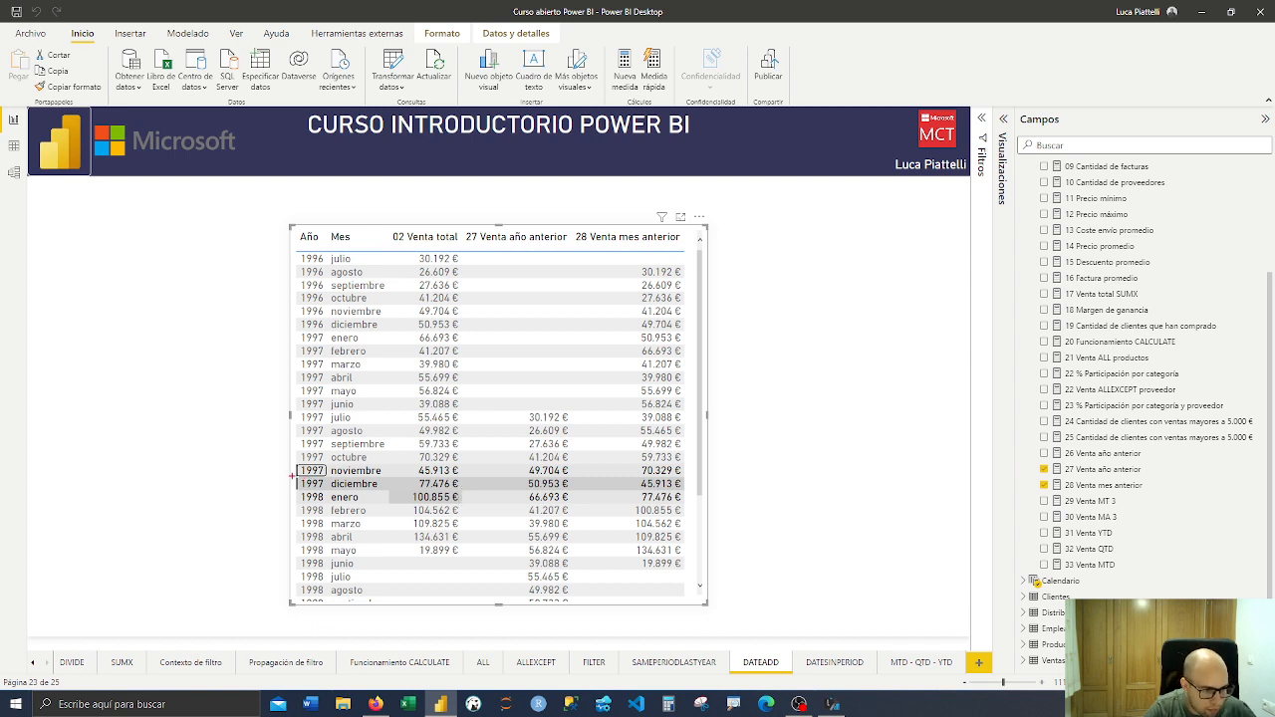
pyautogui.moveTo(292, 478); pyautogui.dragTo(689, 491)
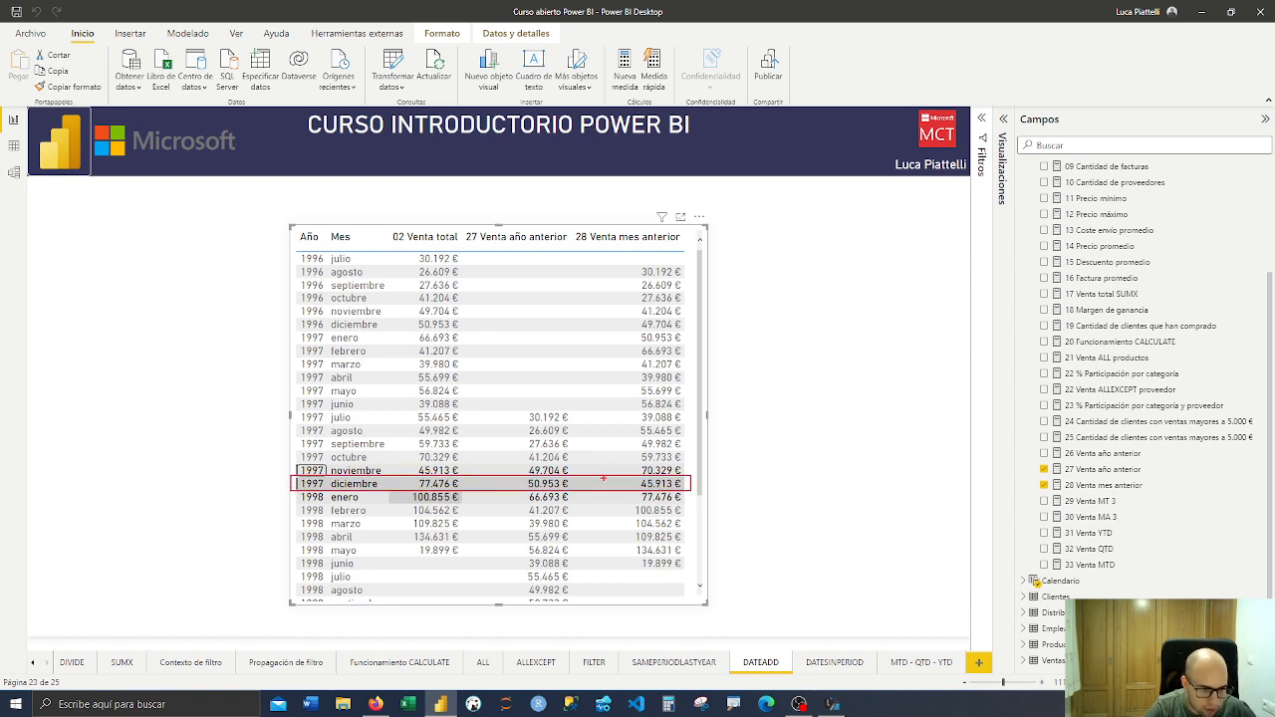
pyautogui.moveTo(401, 465); pyautogui.dragTo(467, 477)
pyautogui.moveTo(633, 477); pyautogui.dragTo(689, 491)
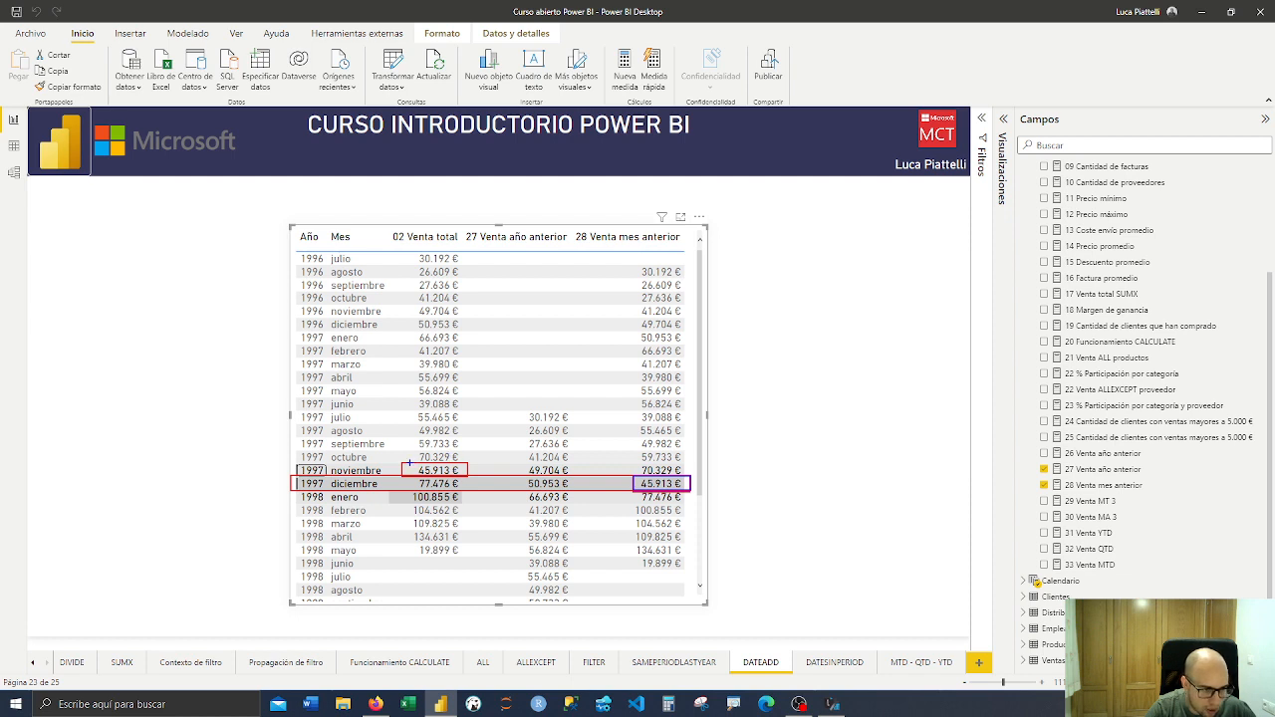
pyautogui.moveTo(402, 463); pyautogui.dragTo(468, 476)
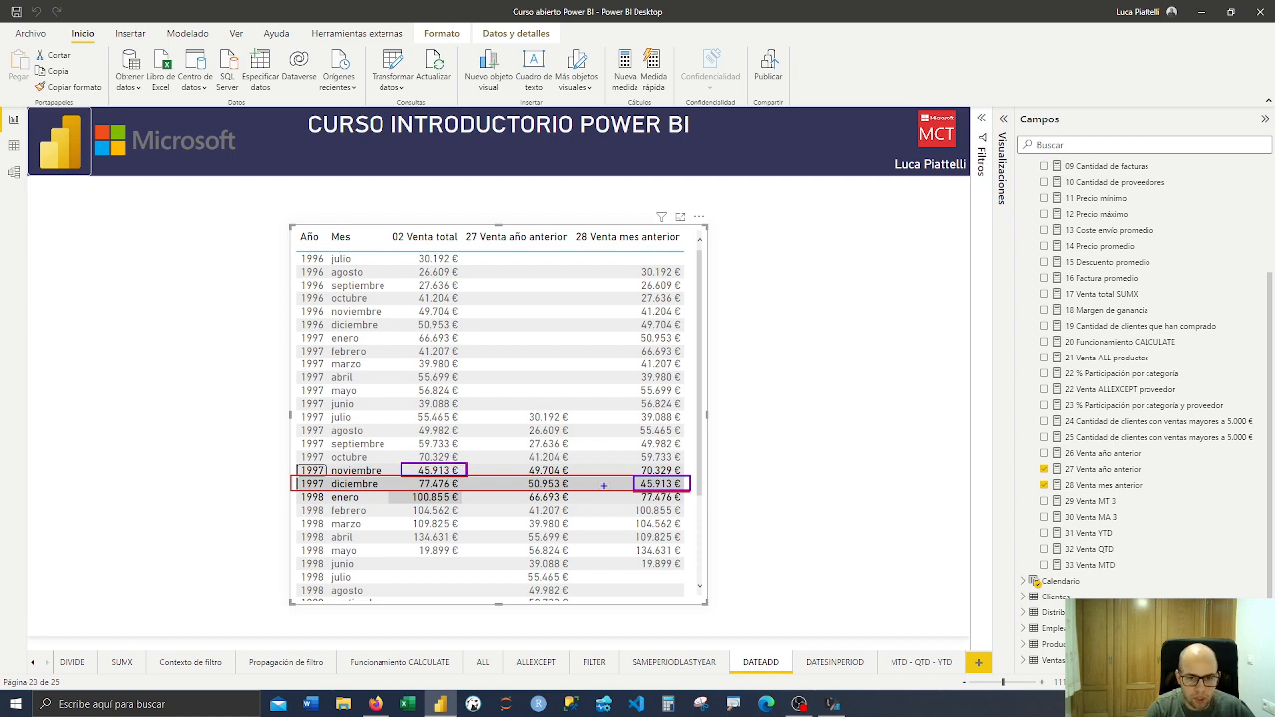
pyautogui.press('Escape')
# Set the DATEADD interval count in 28 Venta mes anterior to -3, apply the formula and return to the sales table
pyautogui.click(1103, 485)
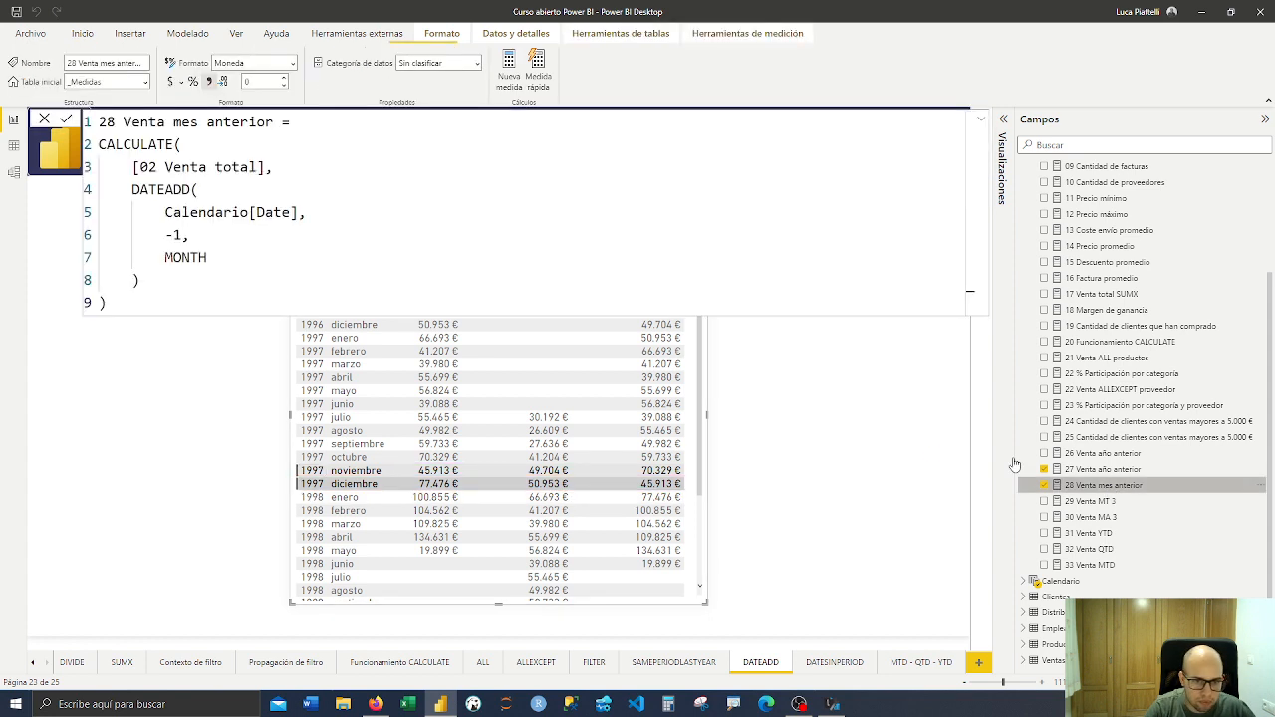
pyautogui.click(184, 235)
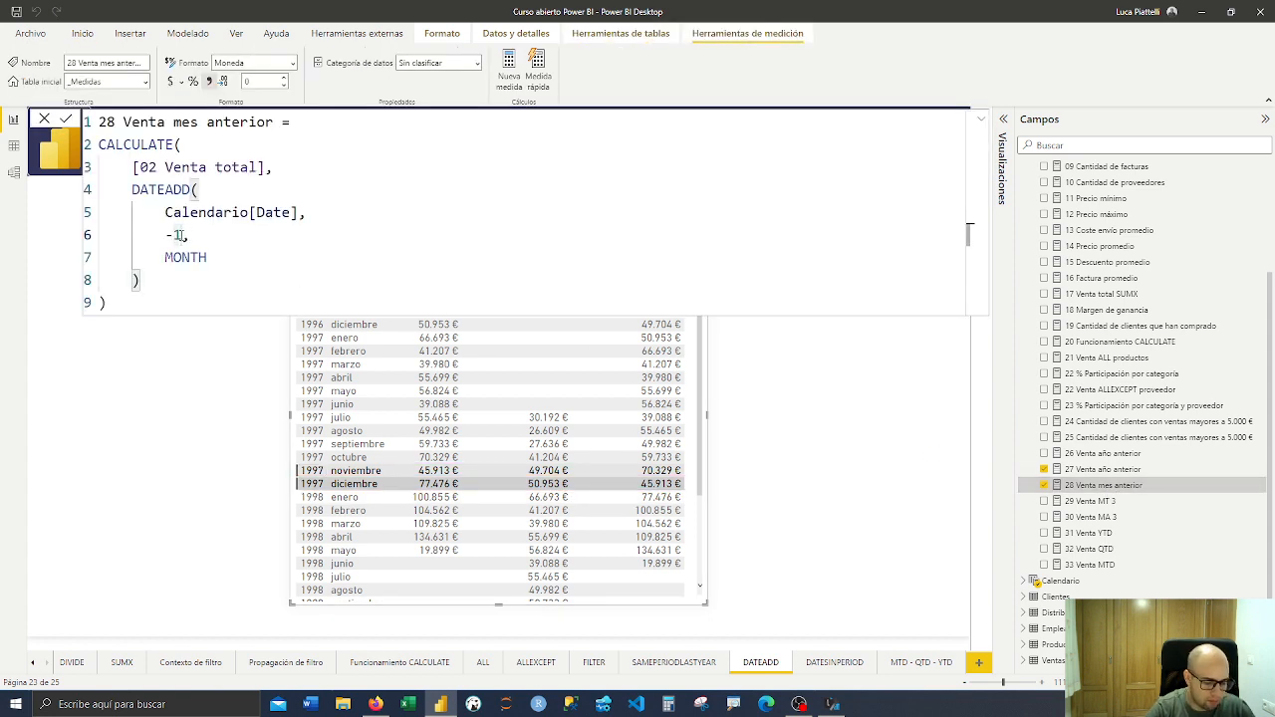
pyautogui.press('BackSpace')
pyautogui.write('3')
pyautogui.click(160, 303)
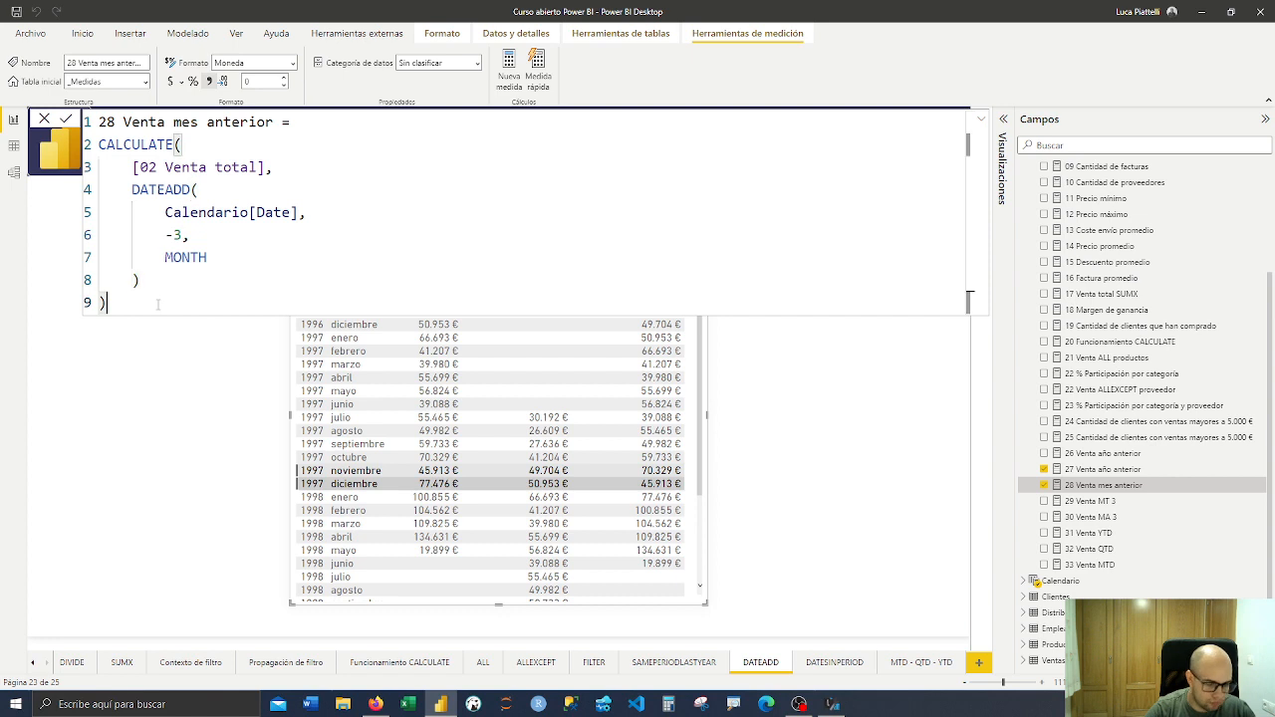
pyautogui.press('Return')
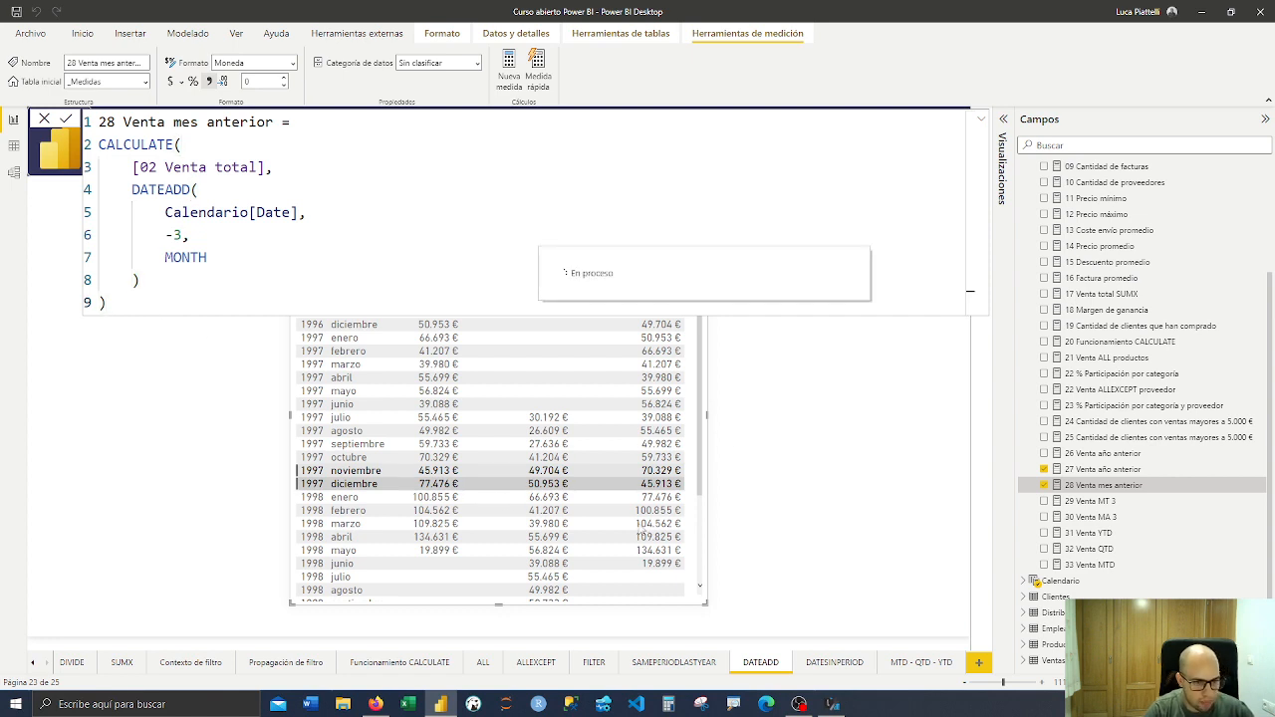
pyautogui.click(755, 484)
pyautogui.click(692, 489)
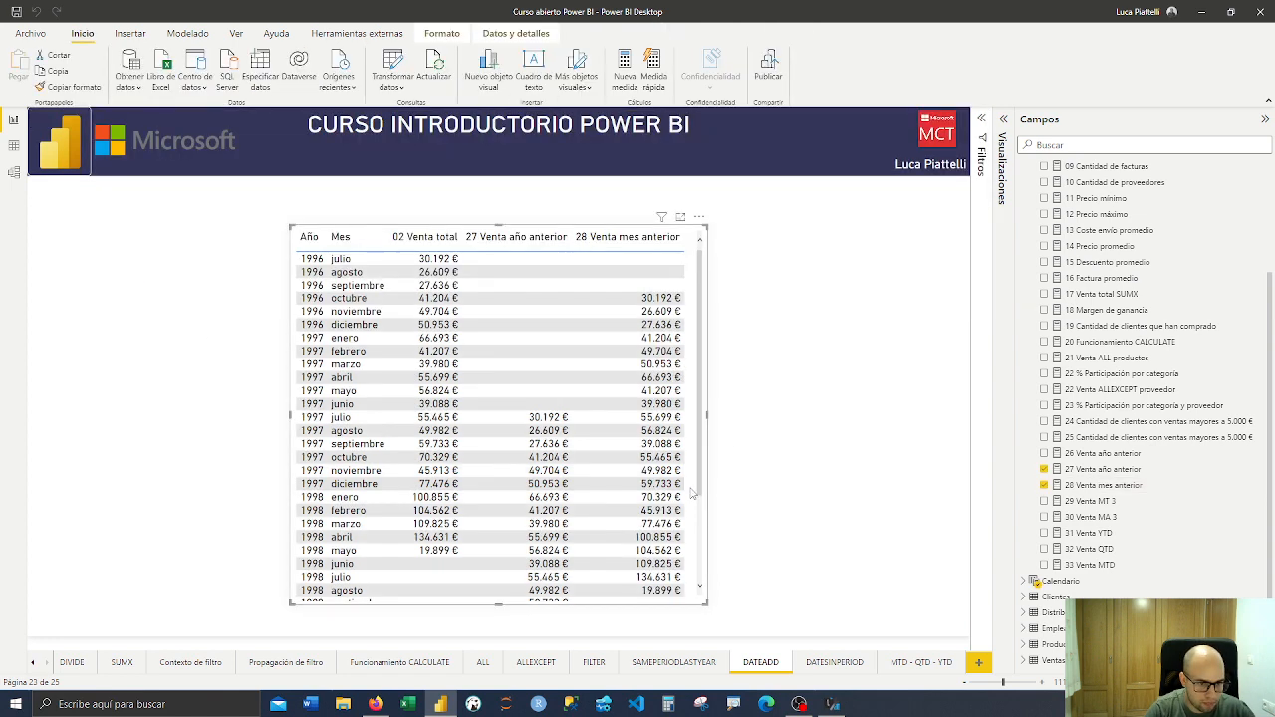
# Select the diciembre and septiembre 1997 rows, box their labels, septiembre's total and diciembre's prior-month value, and clear the annotations
pyautogui.click(317, 484)
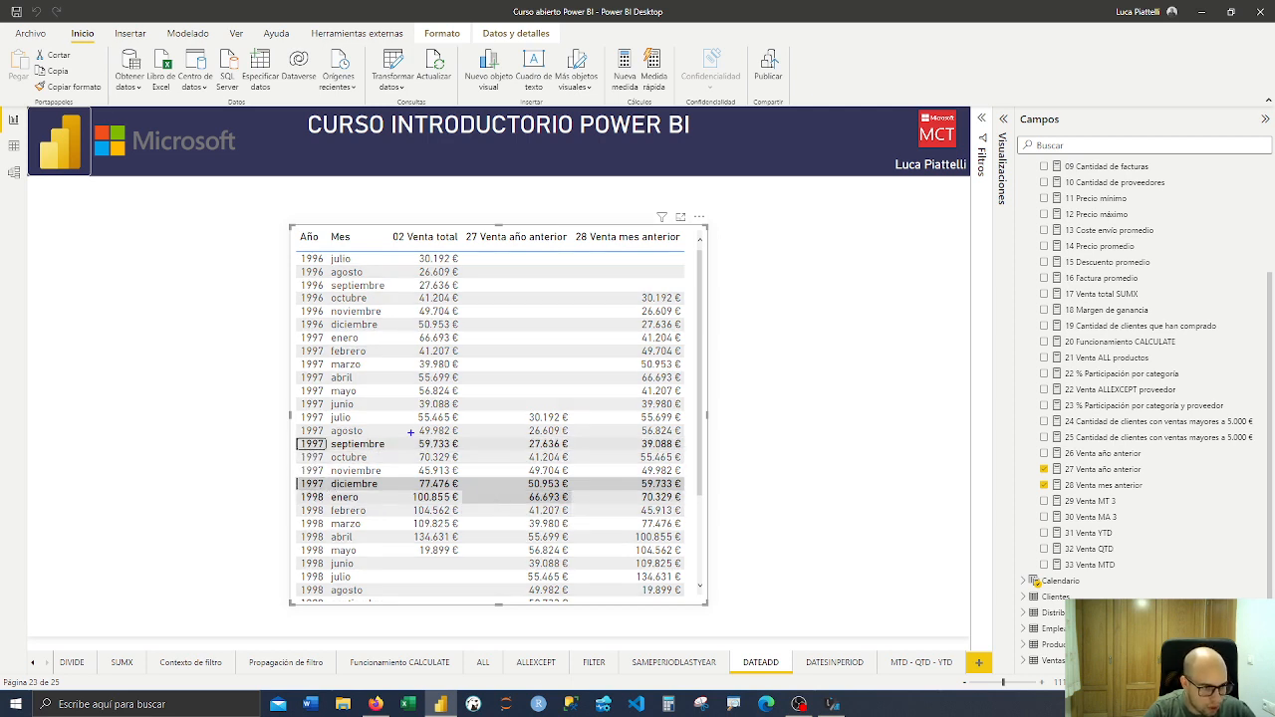
pyautogui.moveTo(410, 432); pyautogui.dragTo(466, 450)
pyautogui.moveTo(631, 477); pyautogui.dragTo(688, 489)
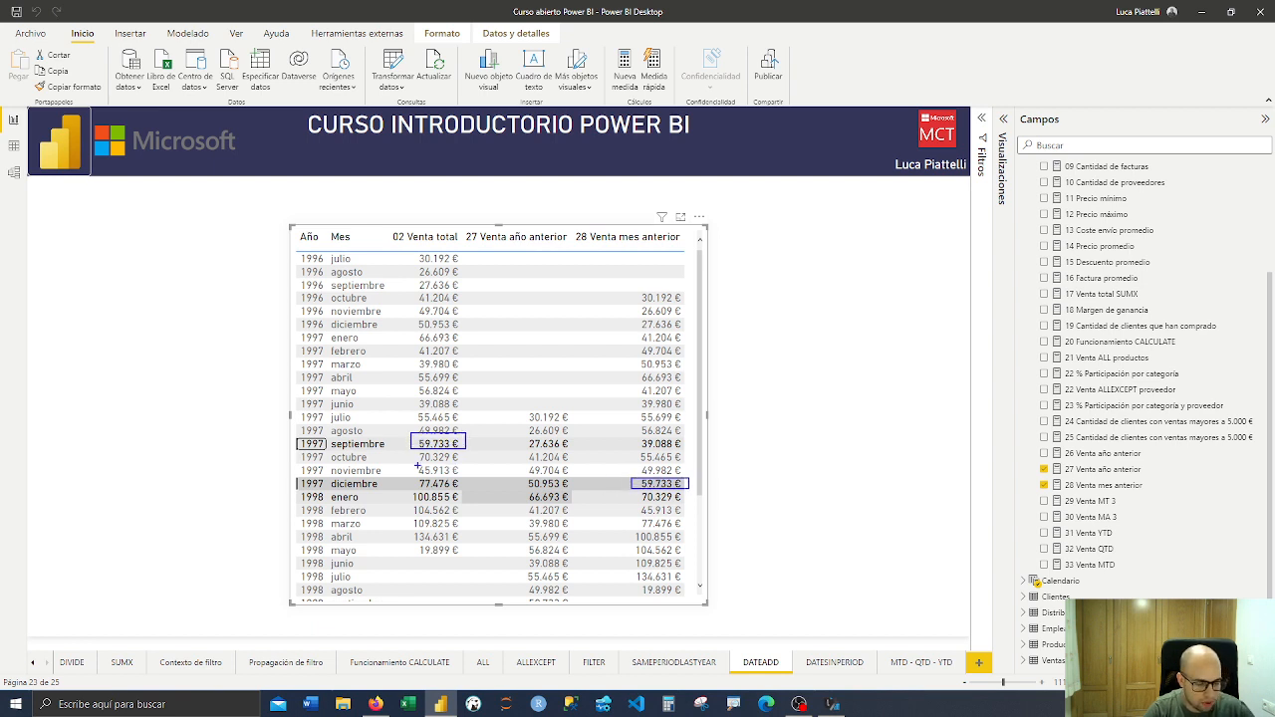
pyautogui.moveTo(288, 430); pyautogui.dragTo(392, 452)
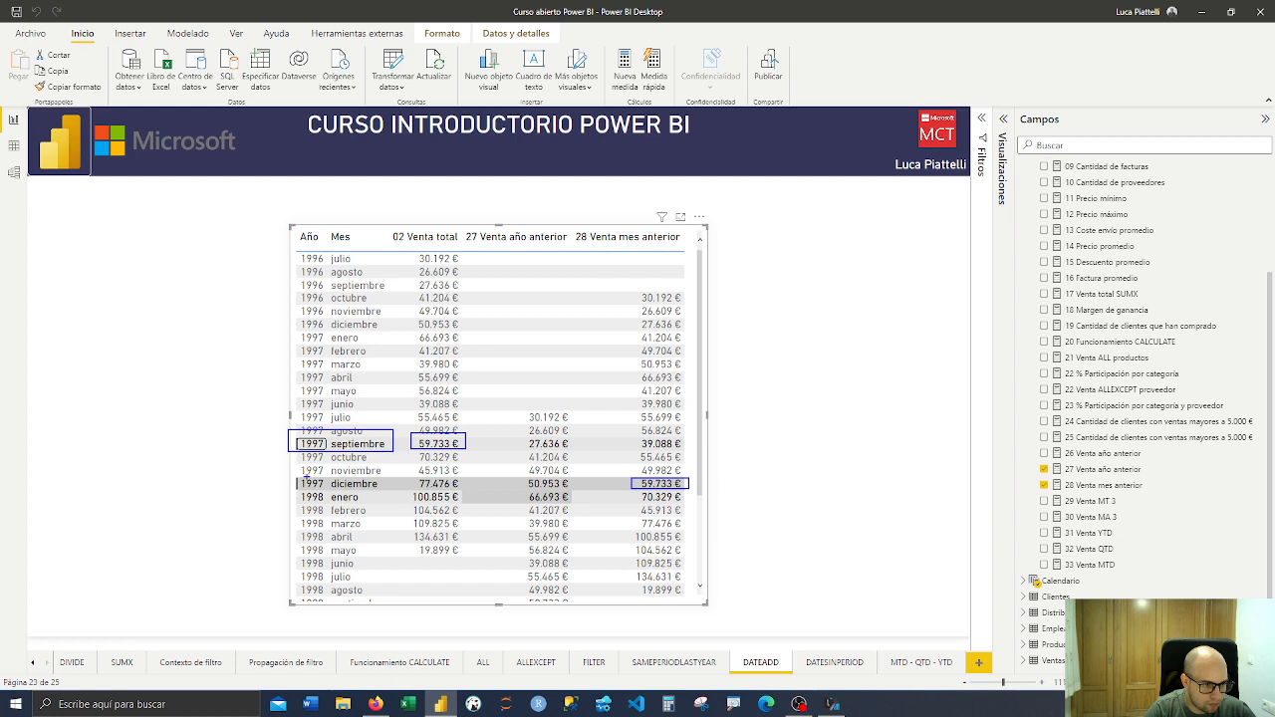
pyautogui.moveTo(296, 477); pyautogui.dragTo(381, 490)
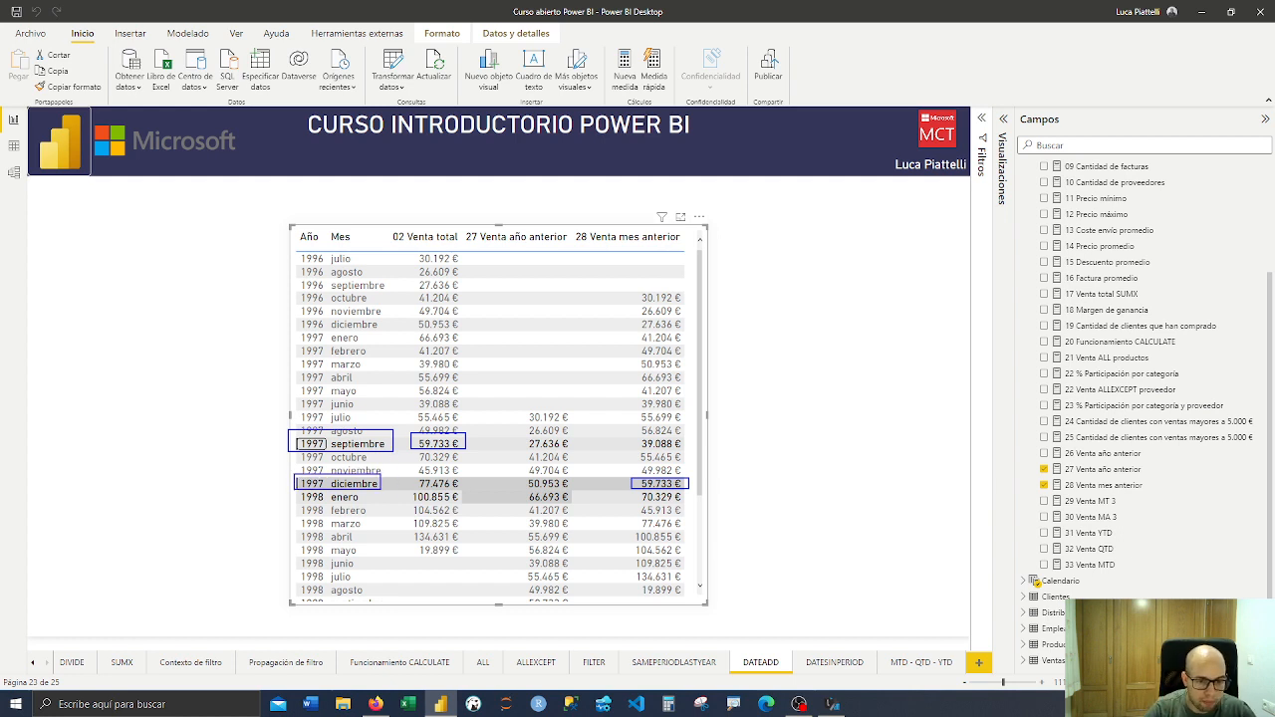
pyautogui.press('Escape')
# Set the DATEADD interval count in 28 Venta mes anterior to -1, apply the formula and return to the sales table
pyautogui.click(1104, 486)
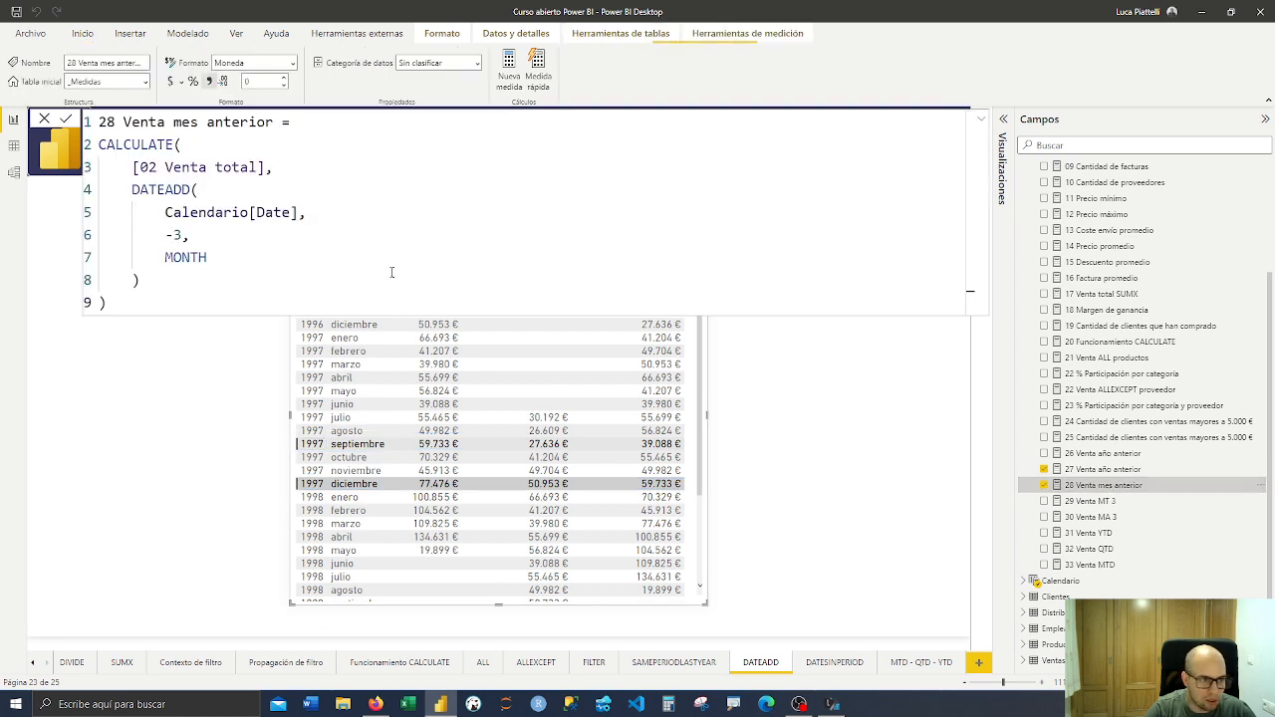
pyautogui.click(182, 236)
pyautogui.press('BackSpace')
pyautogui.write('1')
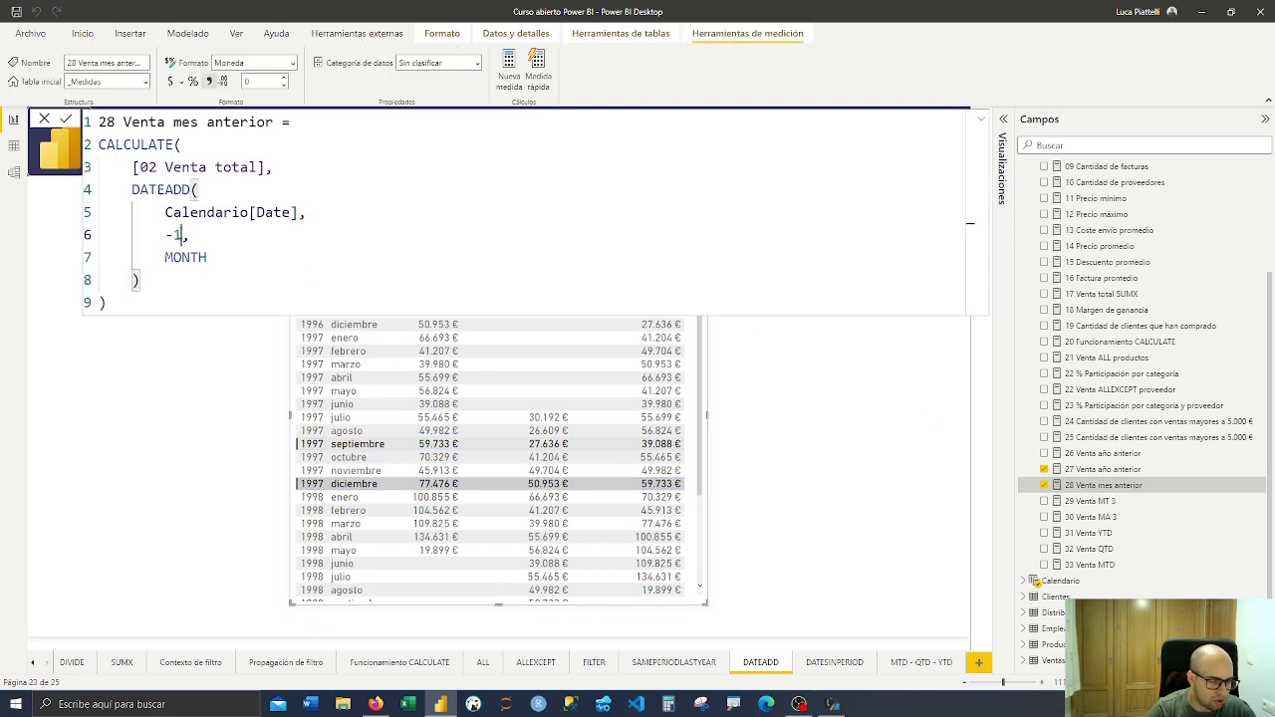
pyautogui.press('Return')
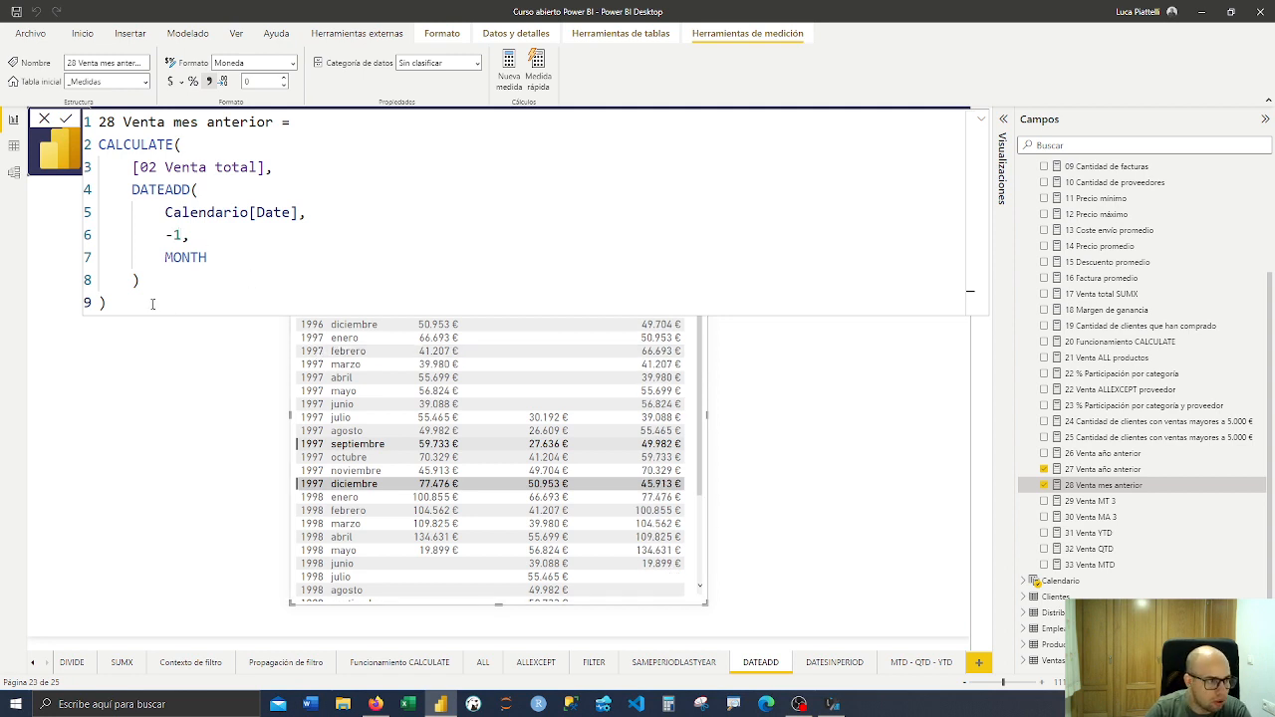
pyautogui.click(103, 302)
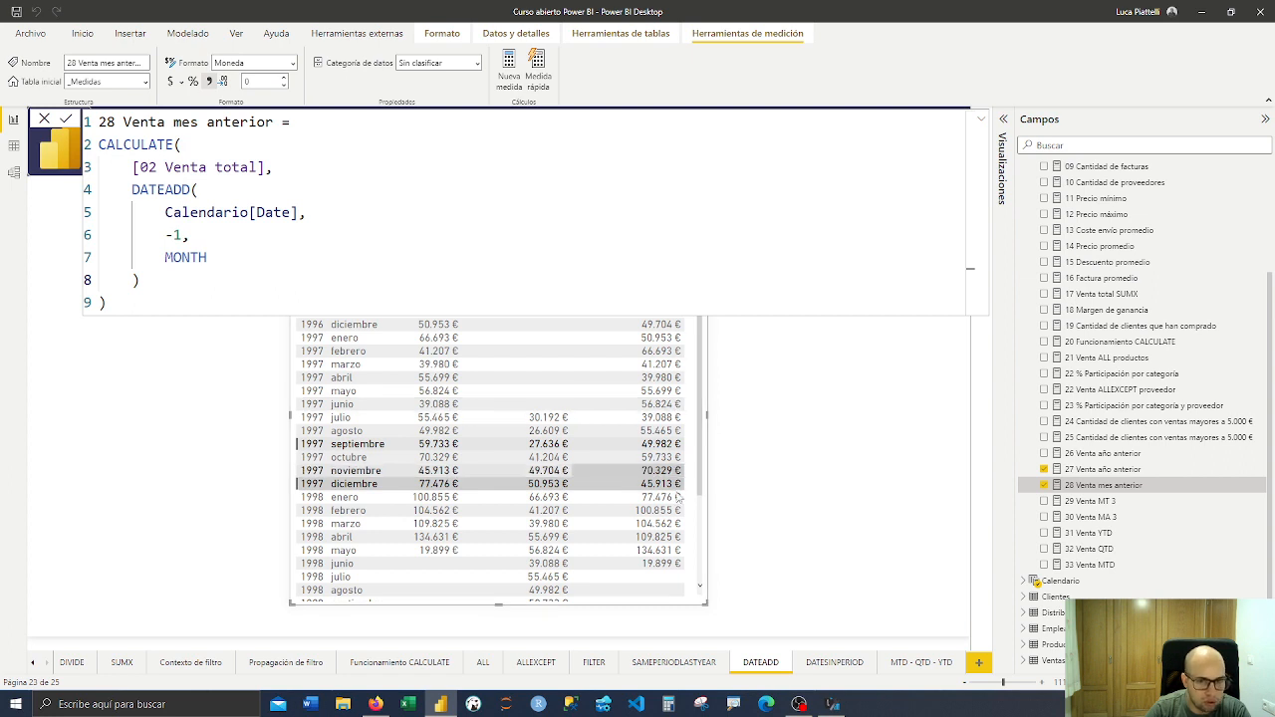
pyautogui.click(729, 518)
pyautogui.click(692, 500)
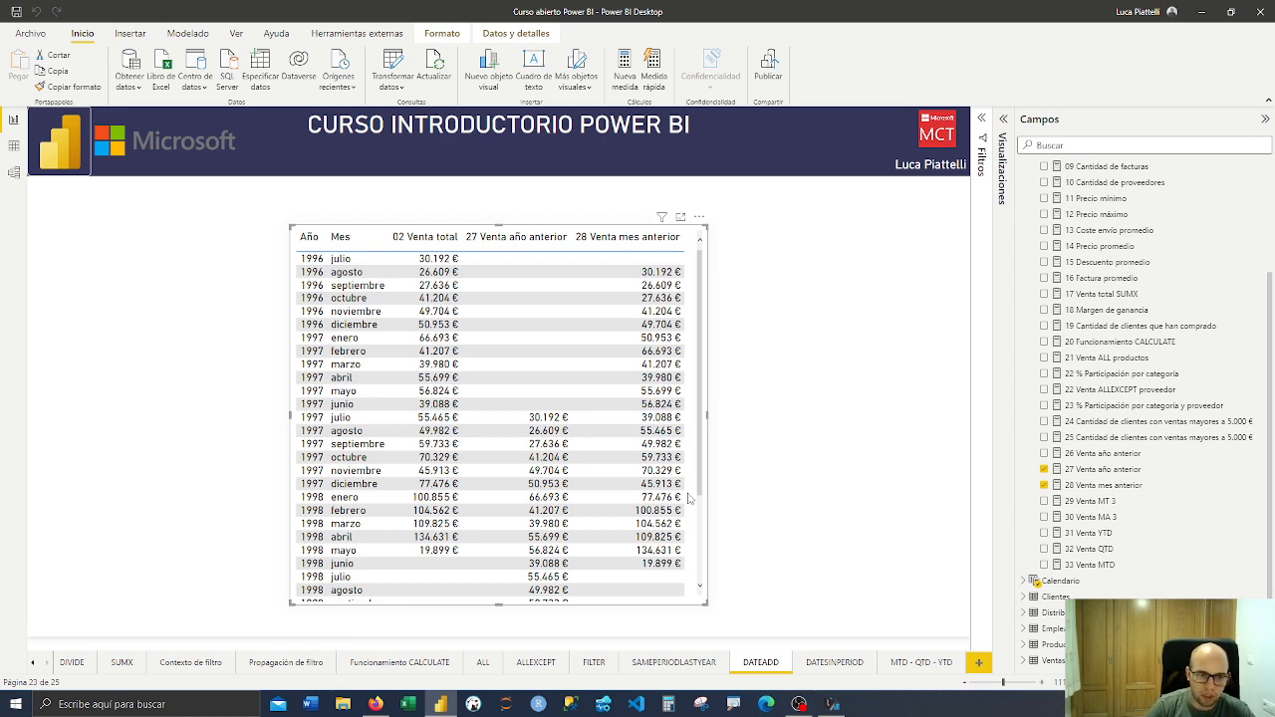
# Go to the DATESINPERIOD report page and display the formula of 29 Venta MT 3 with its sales table selected
pyautogui.click(832, 663)
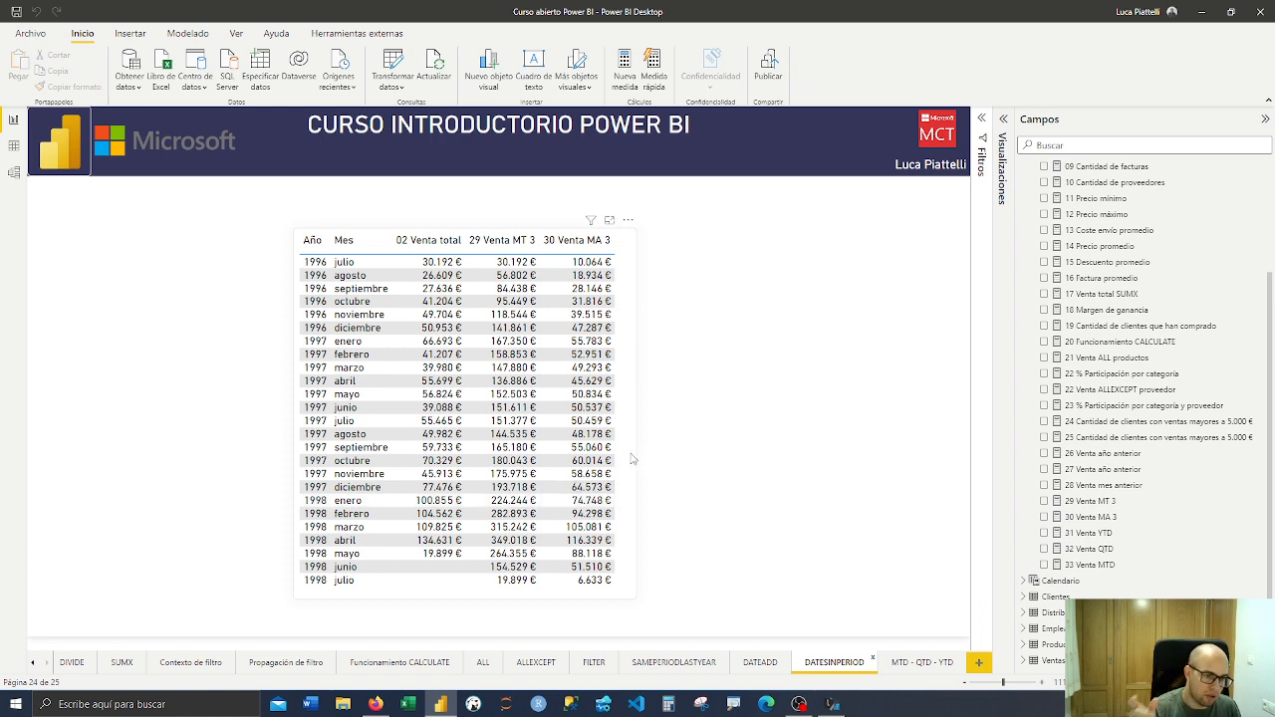
pyautogui.click(631, 460)
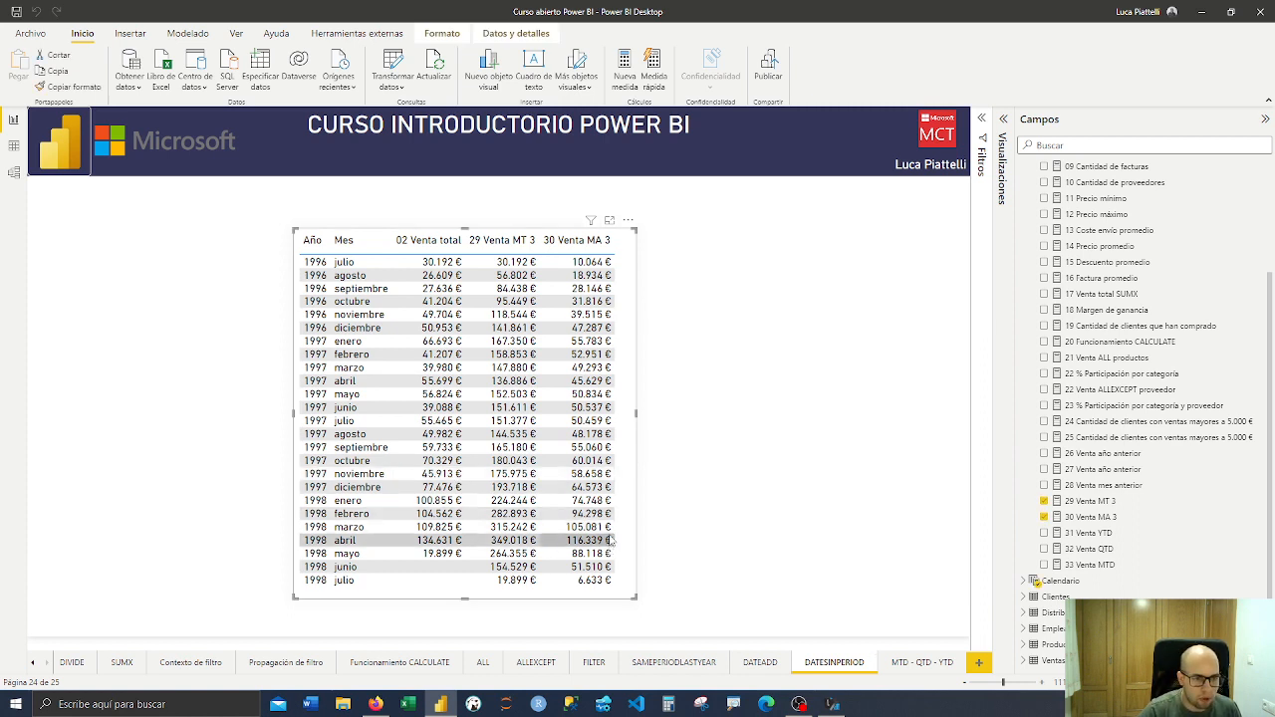
pyautogui.click(1092, 501)
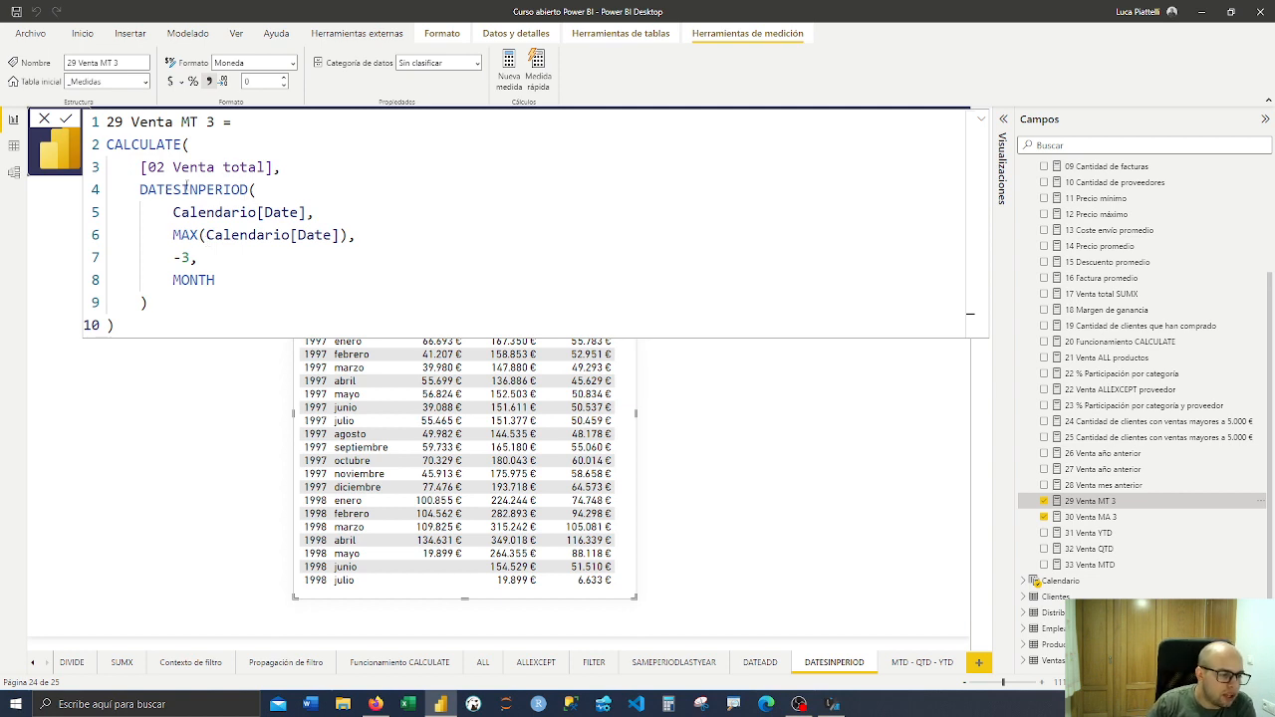
# Highlight DATESINPERIOD and its Calendario[Date], MAX(Calendario[Date]), -3 and MONTH arguments one after another
pyautogui.moveTo(137, 187); pyautogui.dragTo(267, 187)
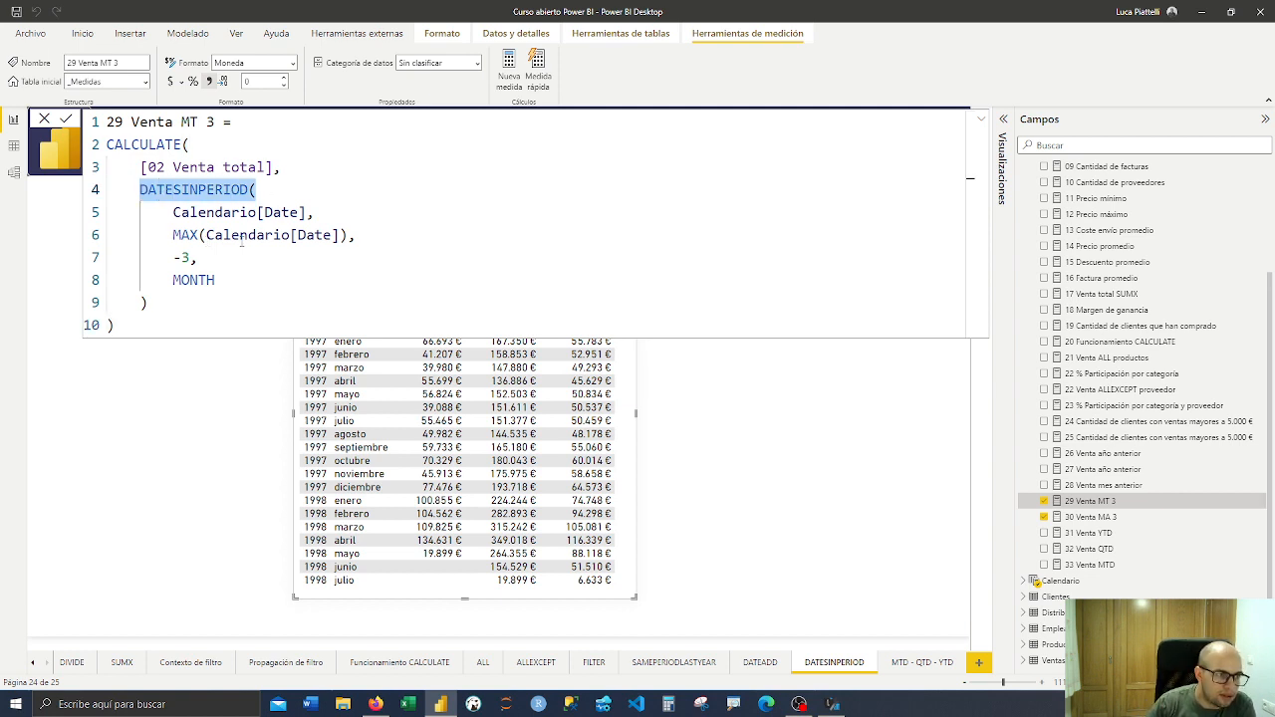
pyautogui.moveTo(172, 213); pyautogui.dragTo(315, 213)
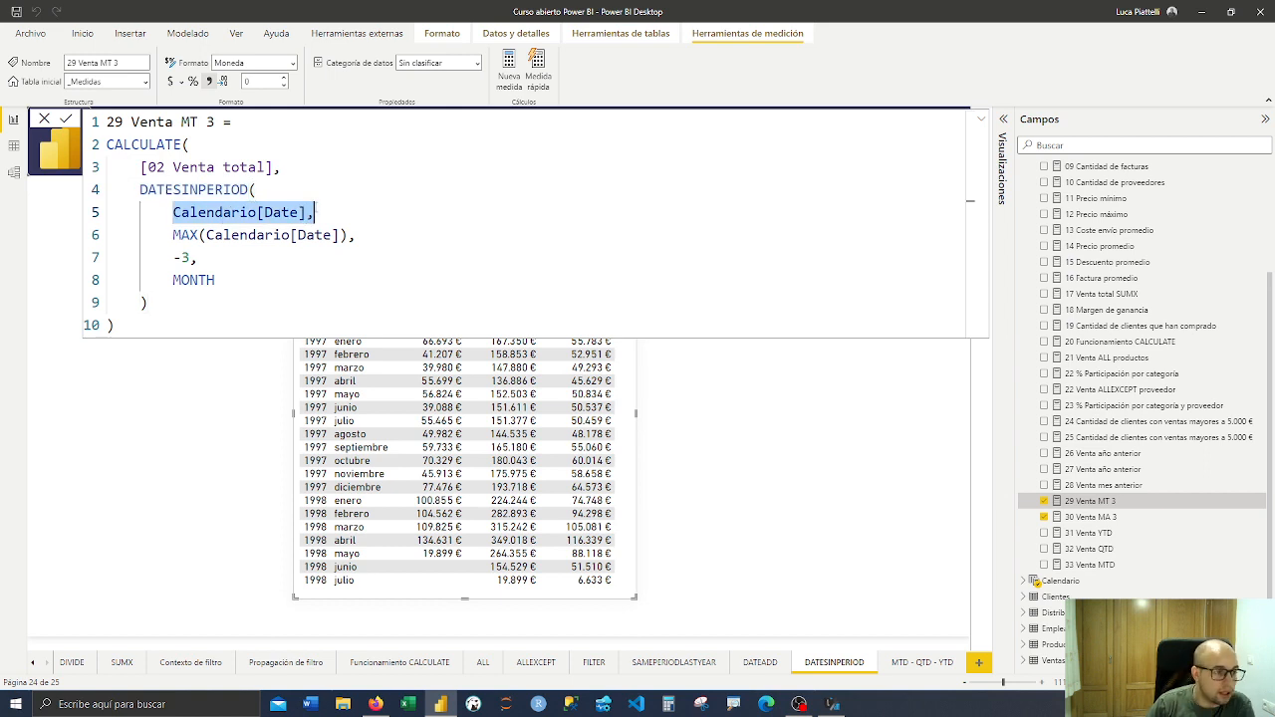
pyautogui.moveTo(172, 235); pyautogui.dragTo(380, 235)
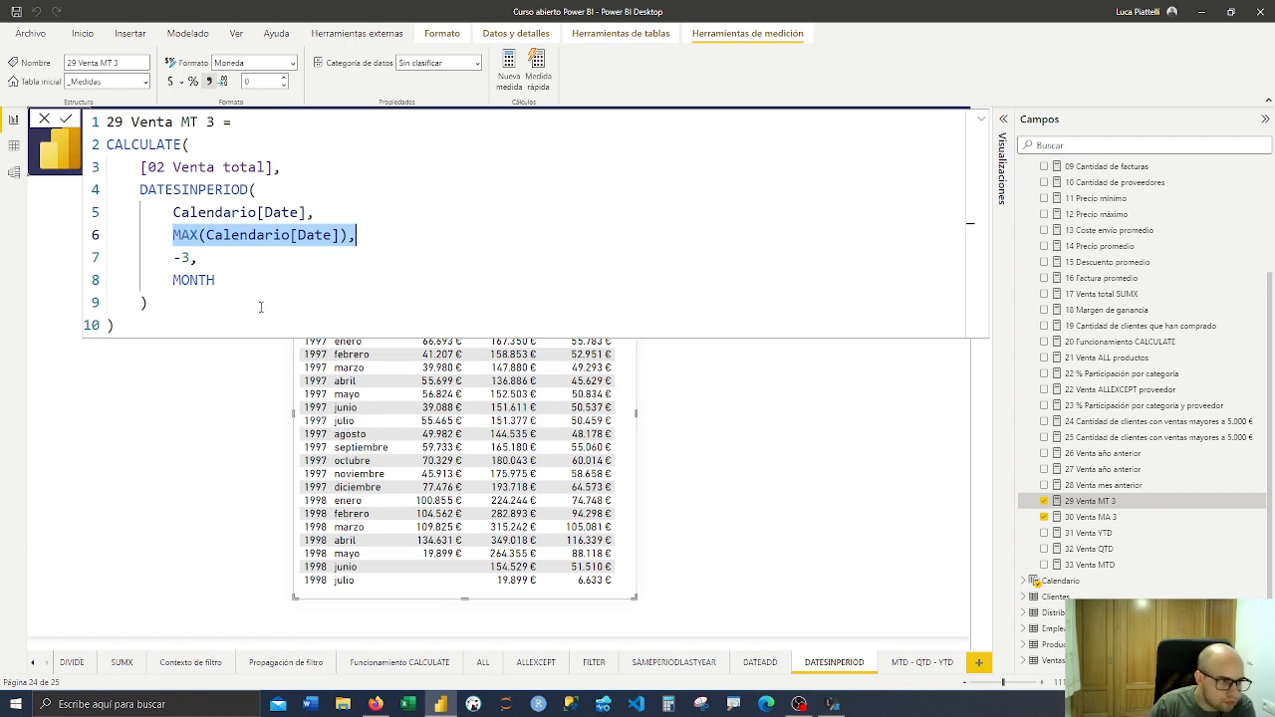
pyautogui.doubleClick(178, 258)
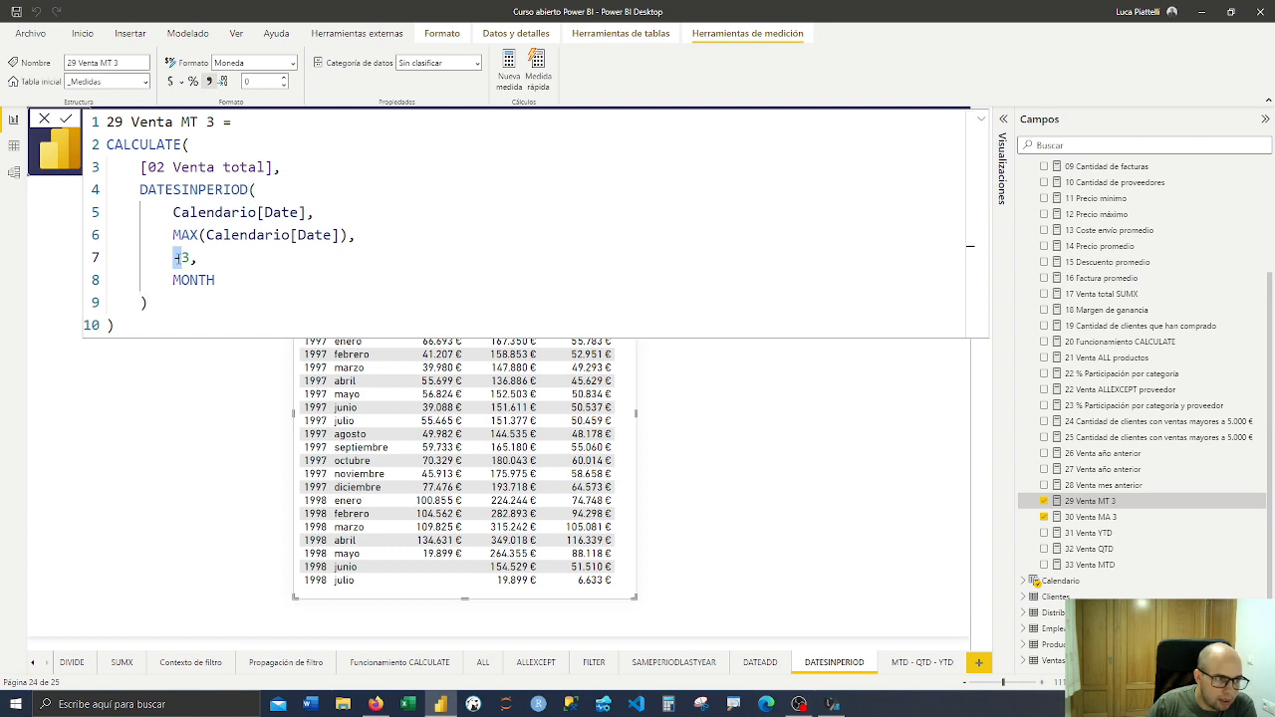
pyautogui.moveTo(177, 258); pyautogui.dragTo(238, 258)
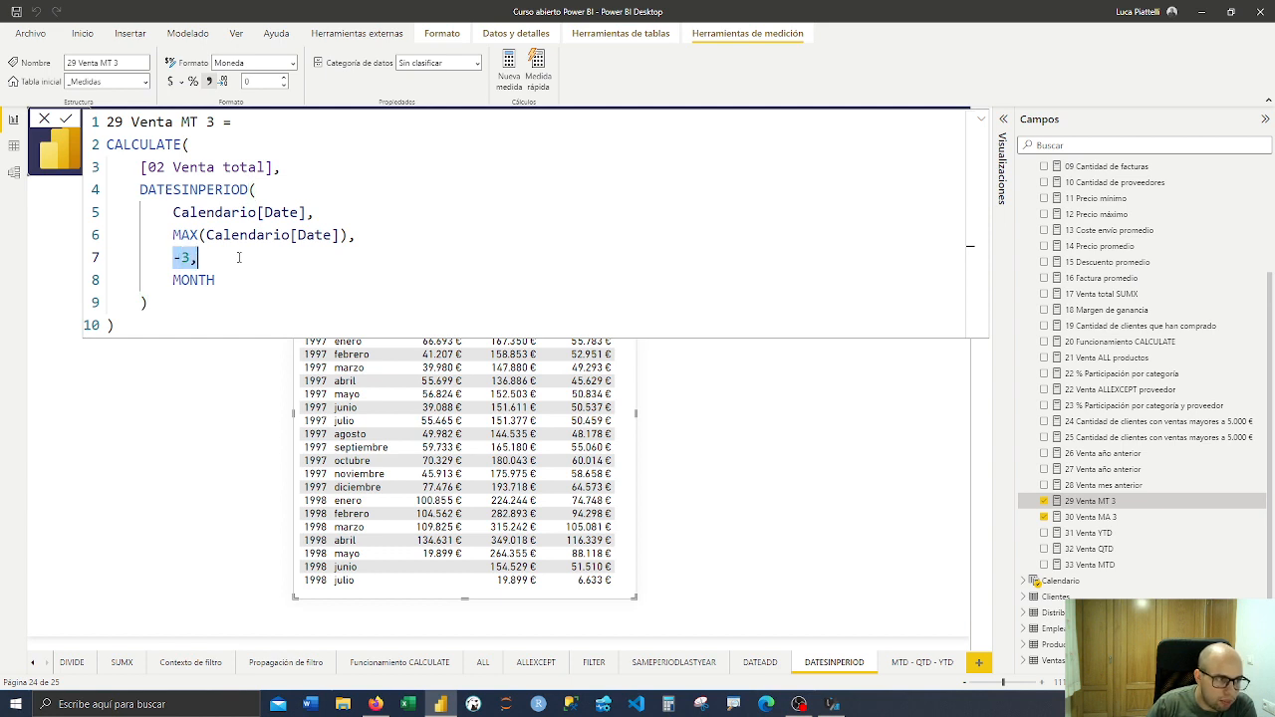
pyautogui.doubleClick(177, 280)
pyautogui.click(259, 304)
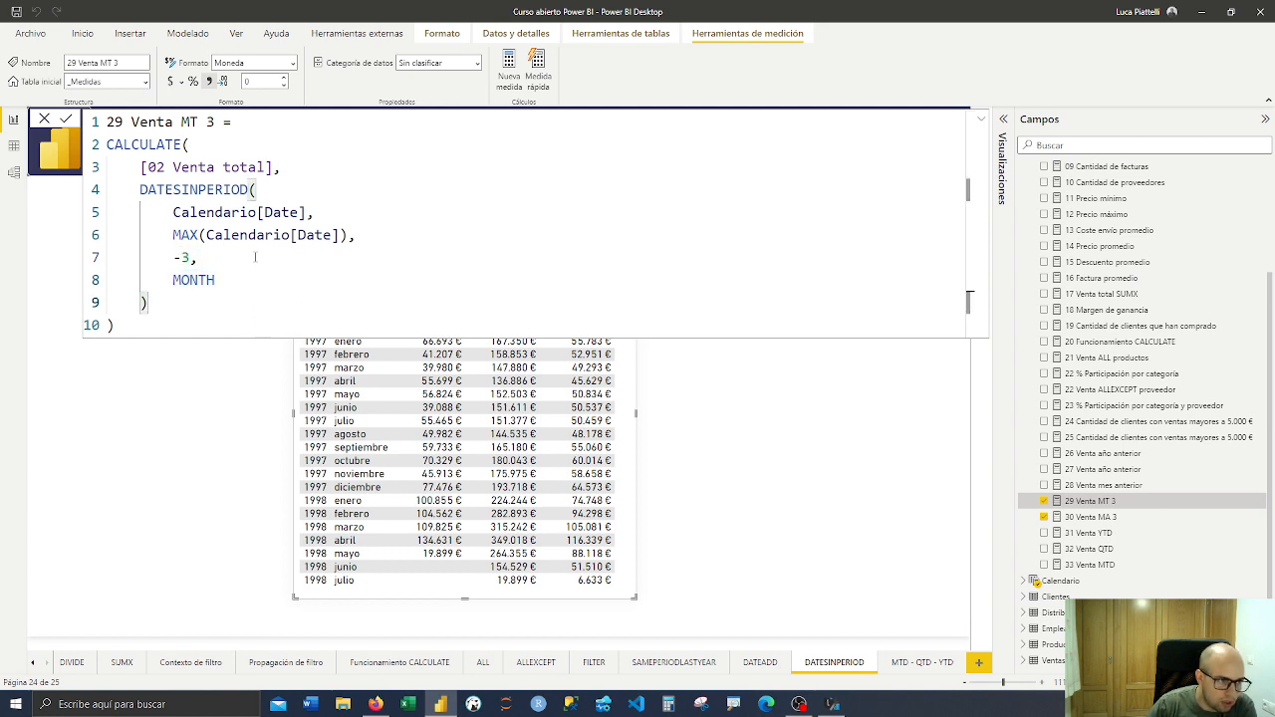
# Highlight the MAX(Calendario[Date]) start date and the MONTH interval again, and close the formula without changes
pyautogui.moveTo(173, 235); pyautogui.dragTo(370, 236)
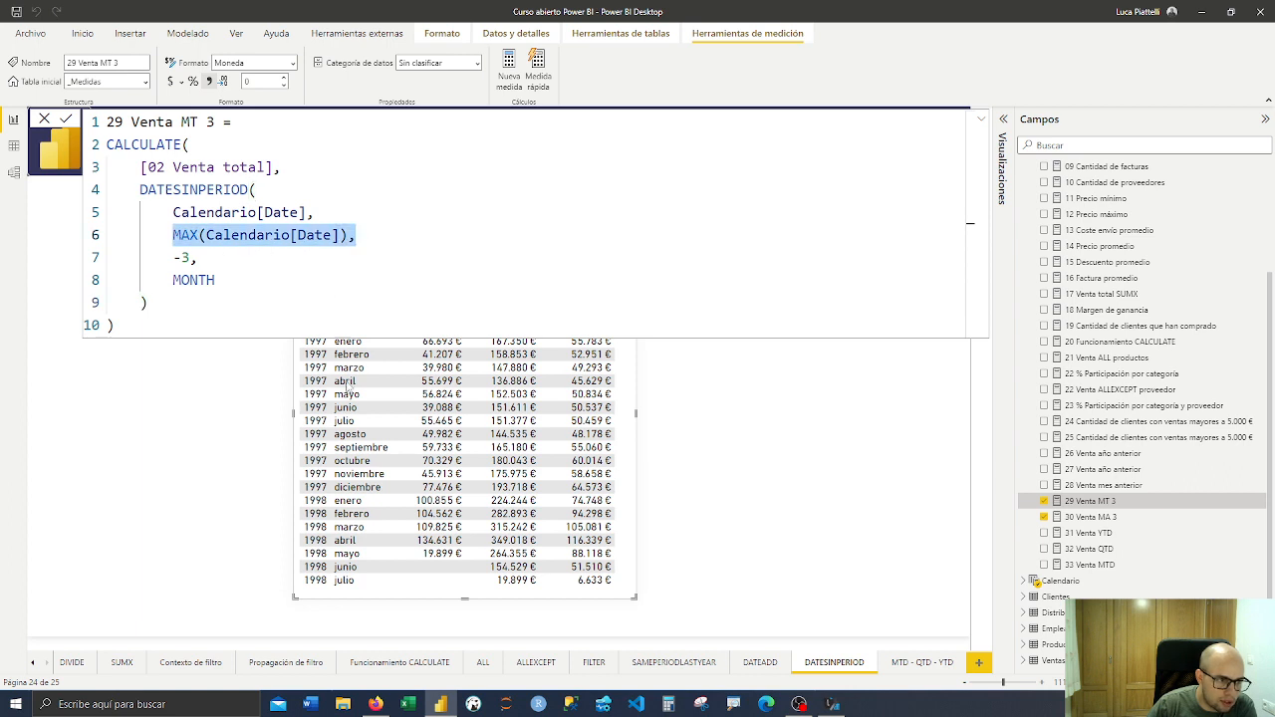
pyautogui.click(174, 258)
pyautogui.moveTo(164, 280); pyautogui.dragTo(215, 280)
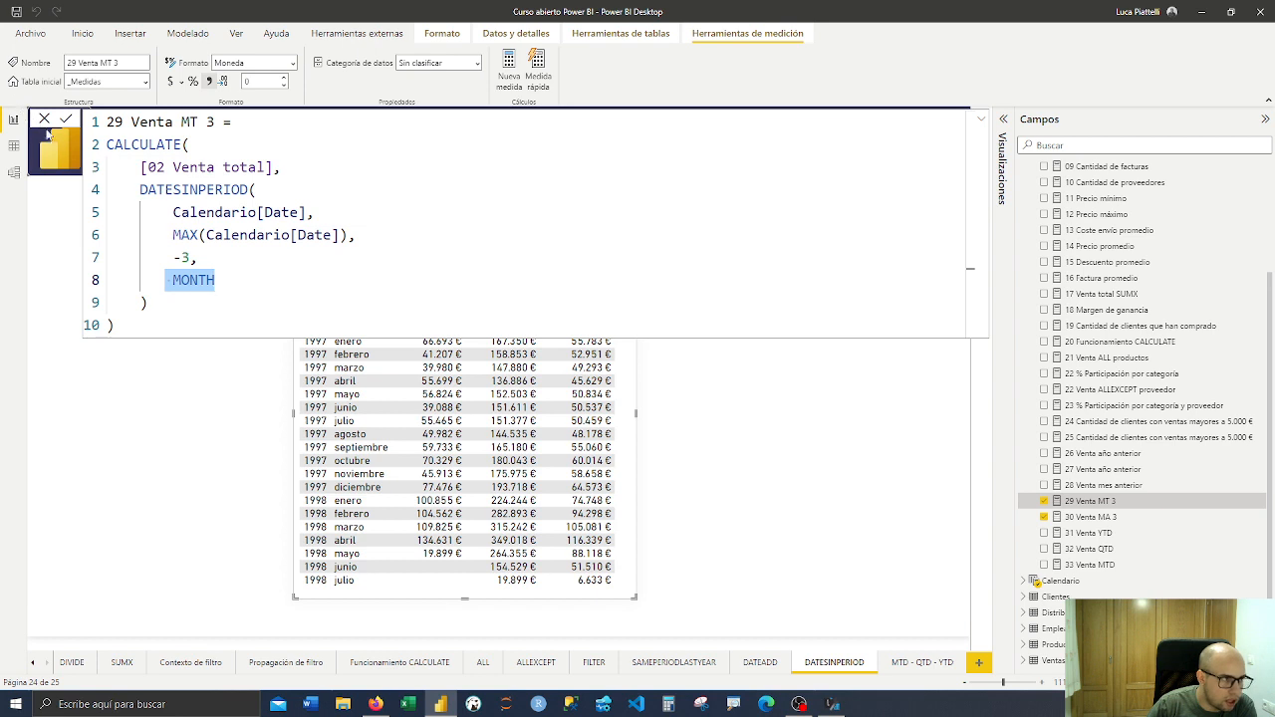
pyautogui.click(44, 119)
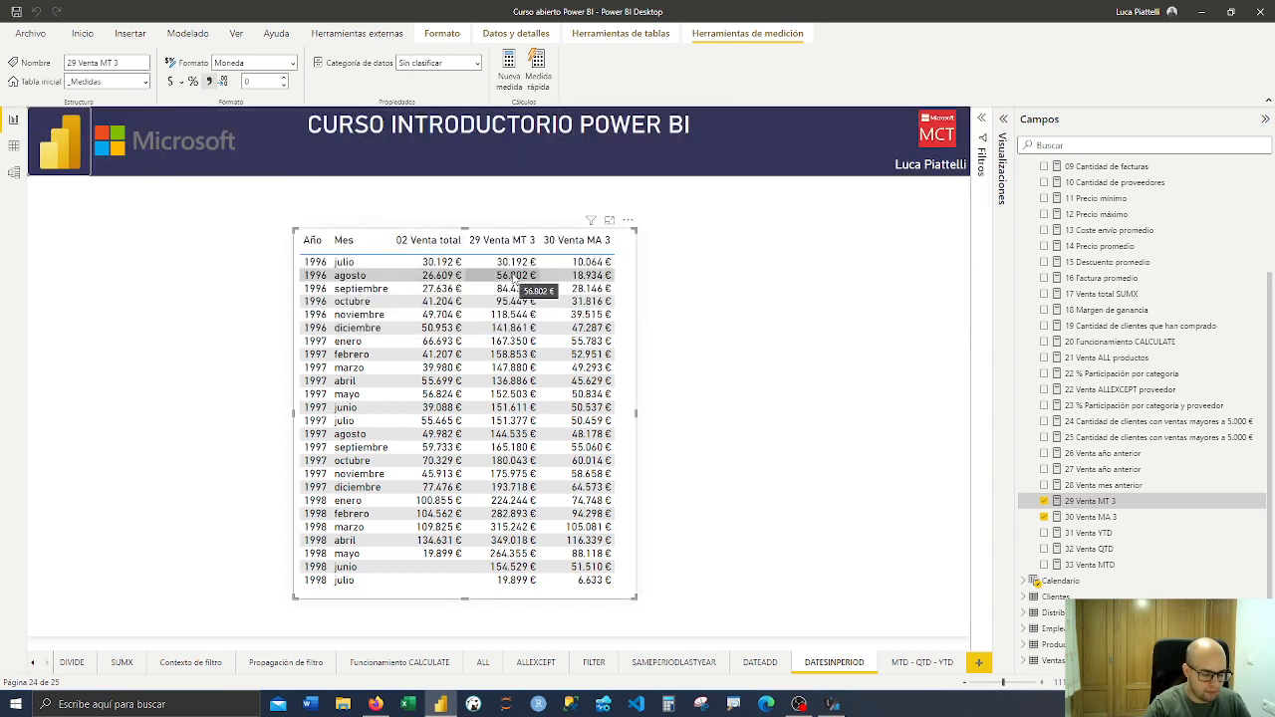
# Select the julio, agosto and septiembre 1996 rows cumulatively to compare their totals with 29 Venta MT 3, and clear the selection
pyautogui.click(313, 263)
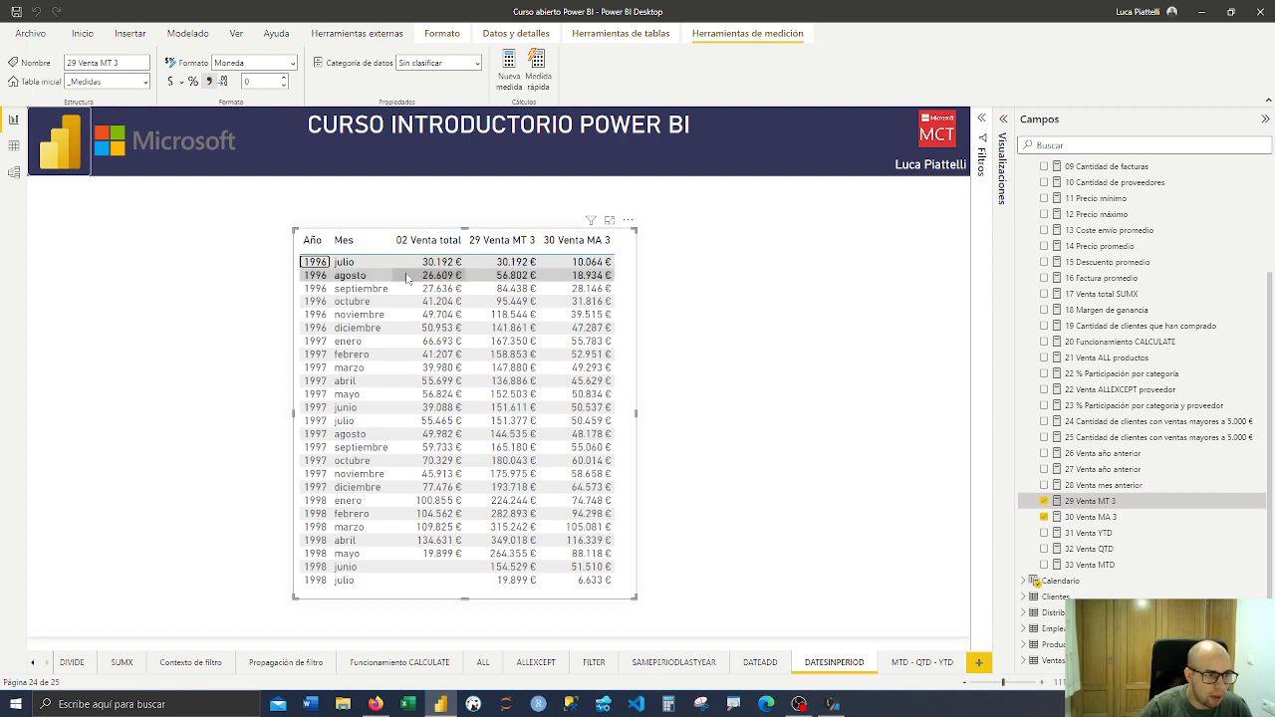
pyautogui.keyDown('ctrl'); pyautogui.click(445, 275); pyautogui.keyUp('ctrl')
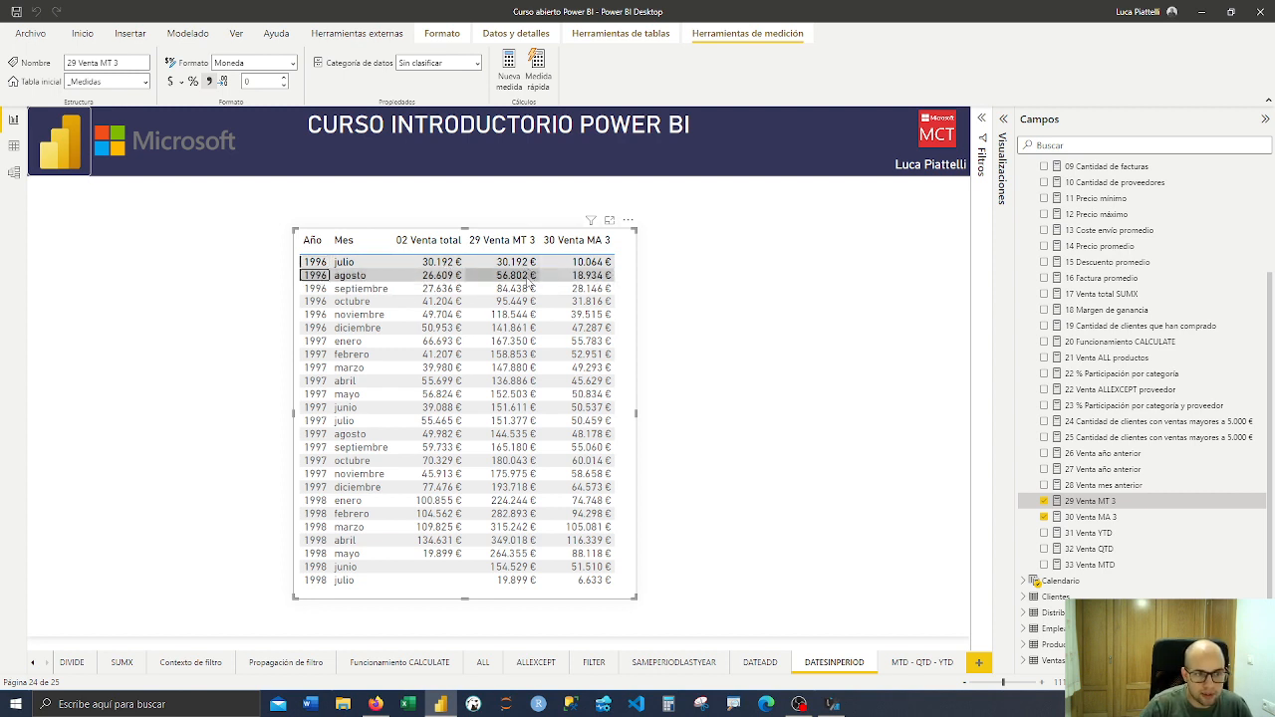
pyautogui.keyDown('ctrl'); pyautogui.click(316, 288); pyautogui.keyUp('ctrl')
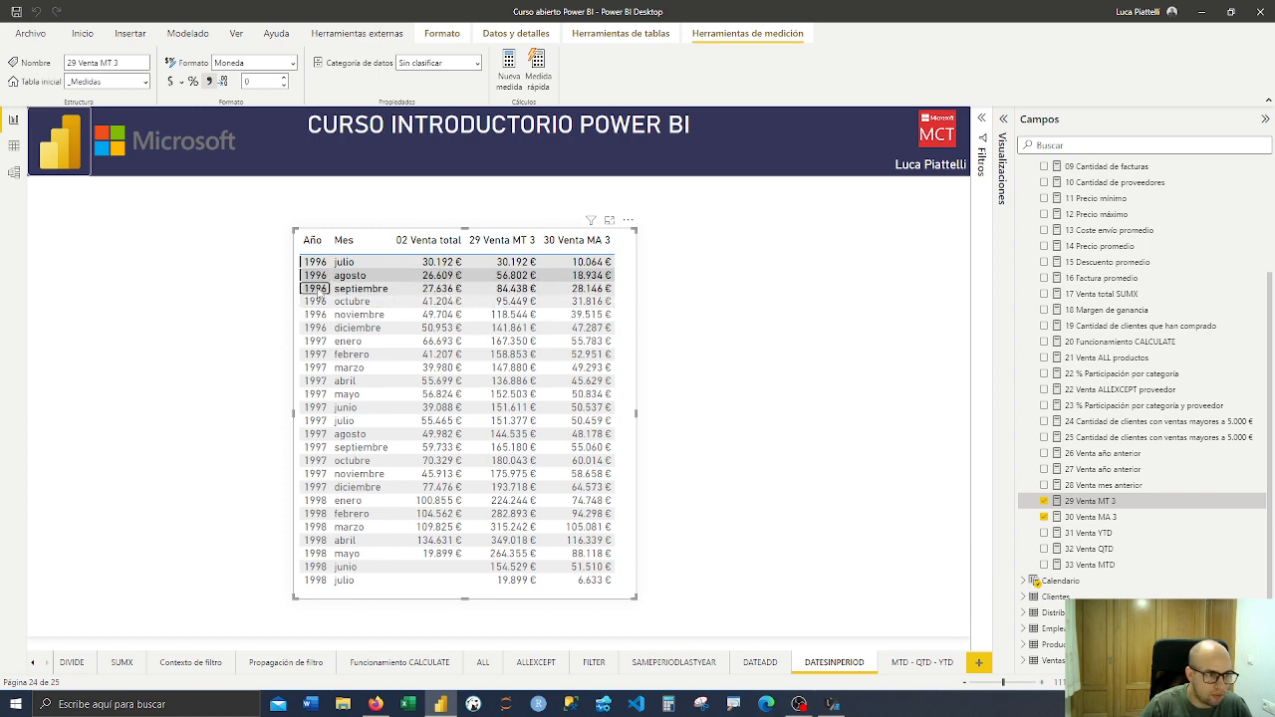
pyautogui.click(317, 288)
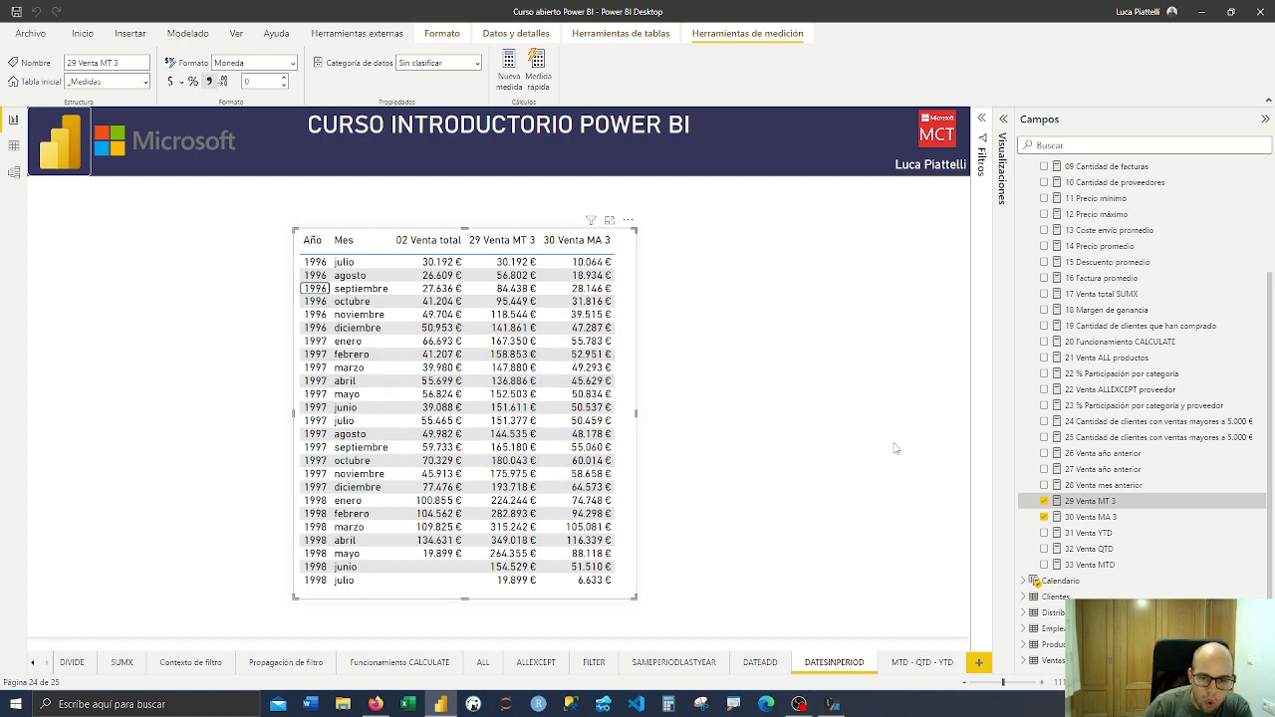
# Display the formula of 30 Venta MA 3, highlight DIVIDE, [29 Venta MT 3] and the divisor 3, and close it
pyautogui.click(1096, 518)
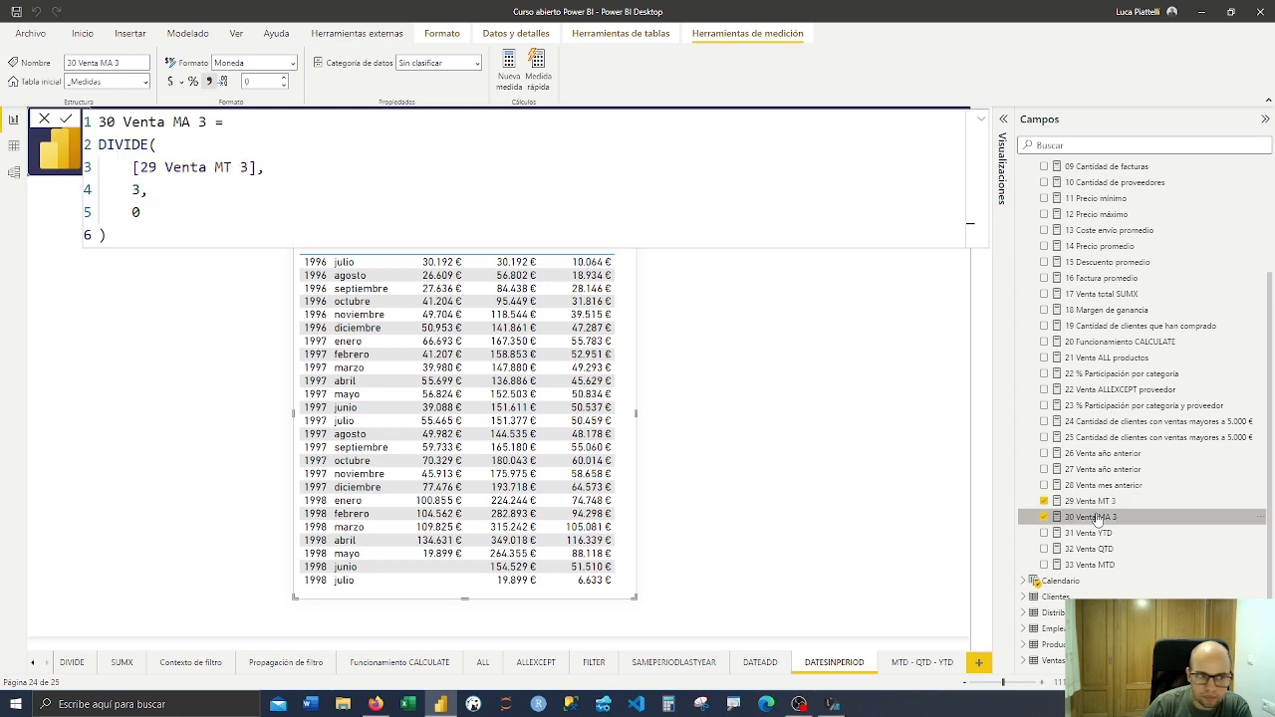
pyautogui.click(99, 144)
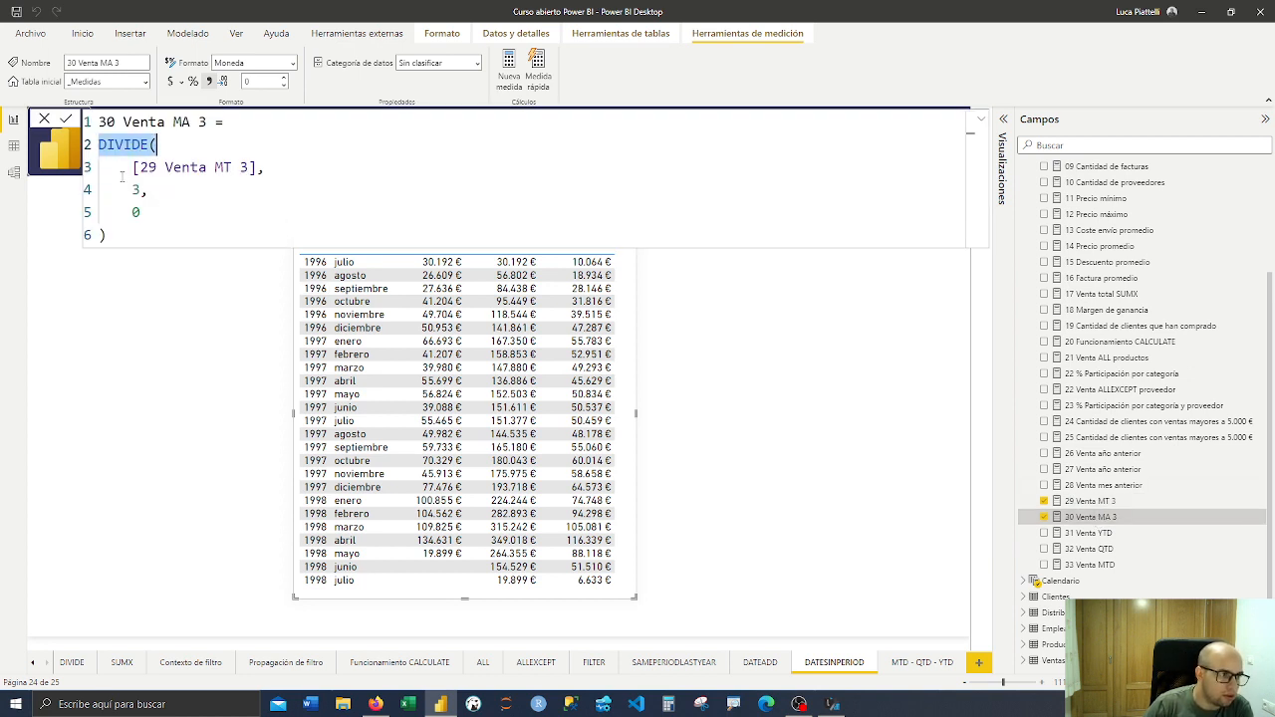
pyautogui.moveTo(133, 168); pyautogui.dragTo(299, 161)
pyautogui.moveTo(124, 189); pyautogui.dragTo(155, 191)
pyautogui.click(43, 118)
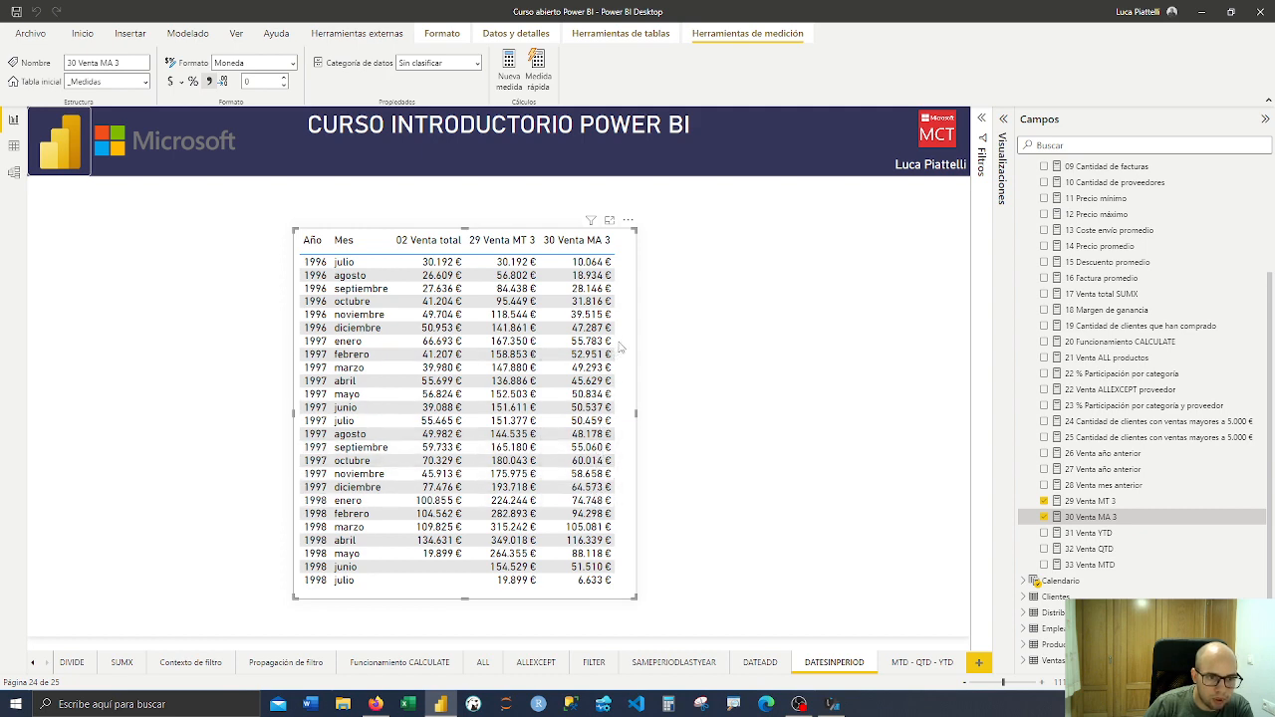
# Turn on conditional background colour (Color de fondo) in the table's cell elements for the 30 Venta MA 3 series
pyautogui.click(1006, 130)
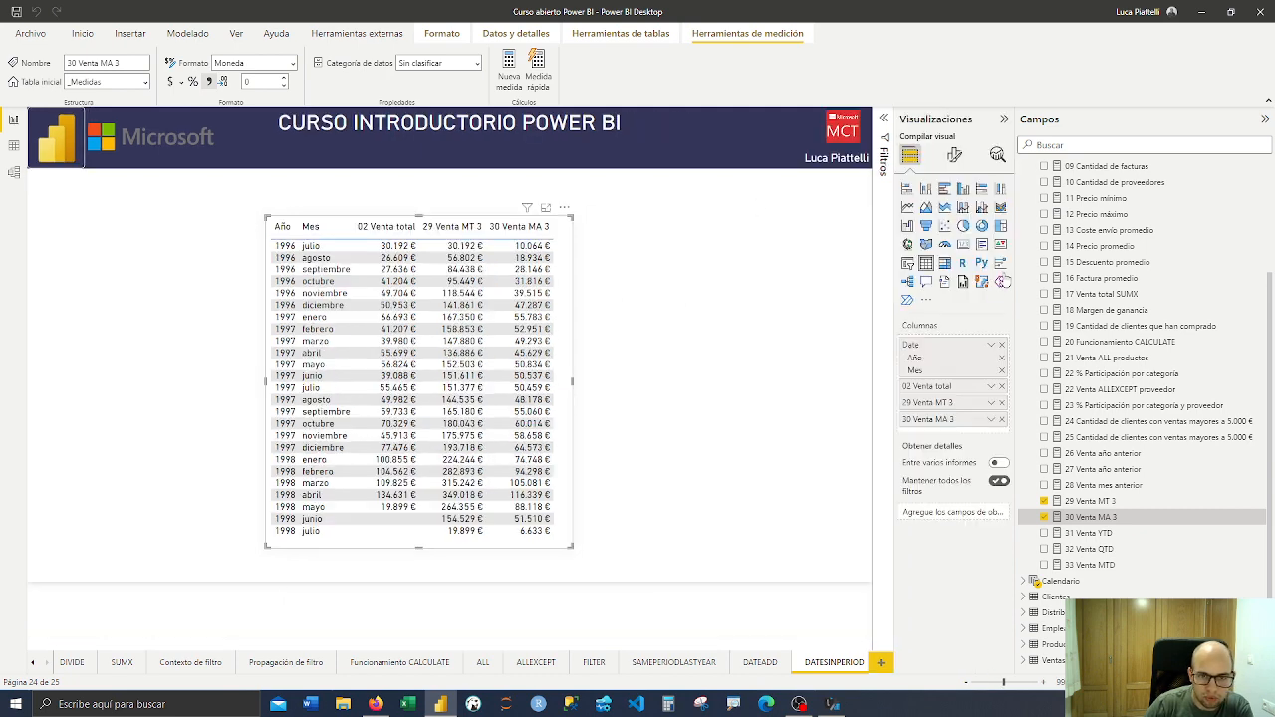
pyautogui.click(955, 155)
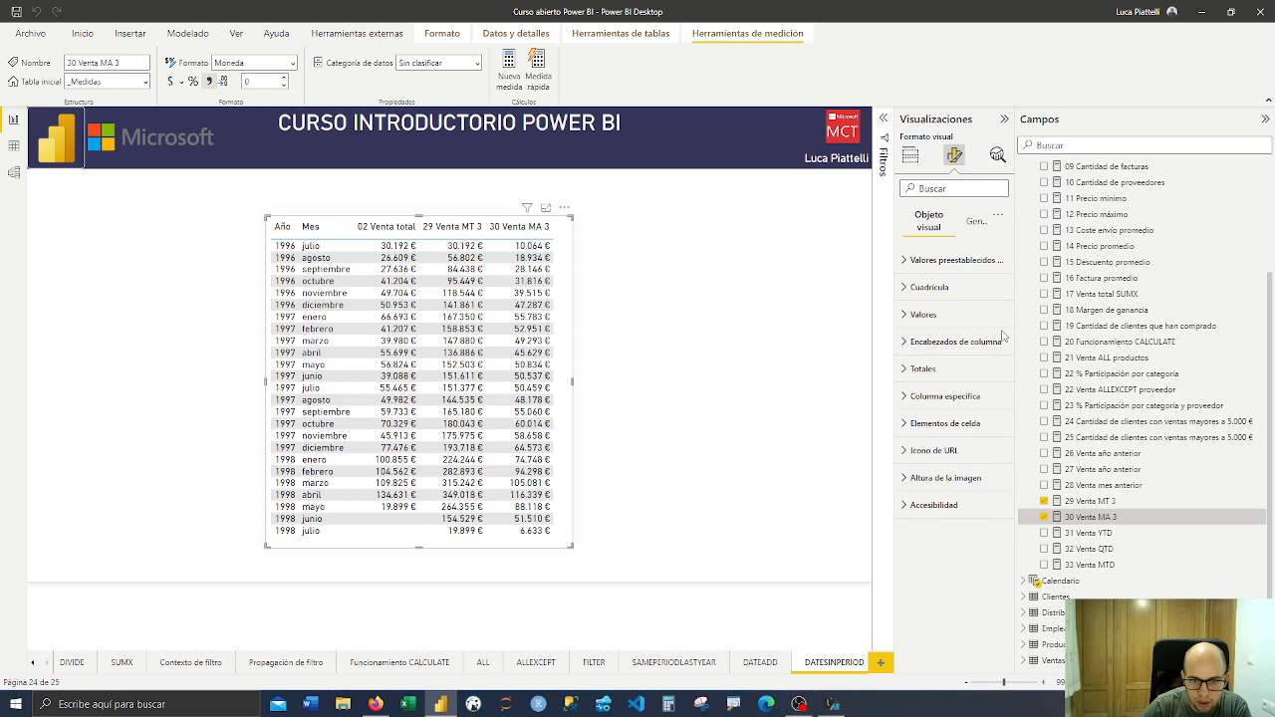
pyautogui.click(969, 424)
pyautogui.click(967, 483)
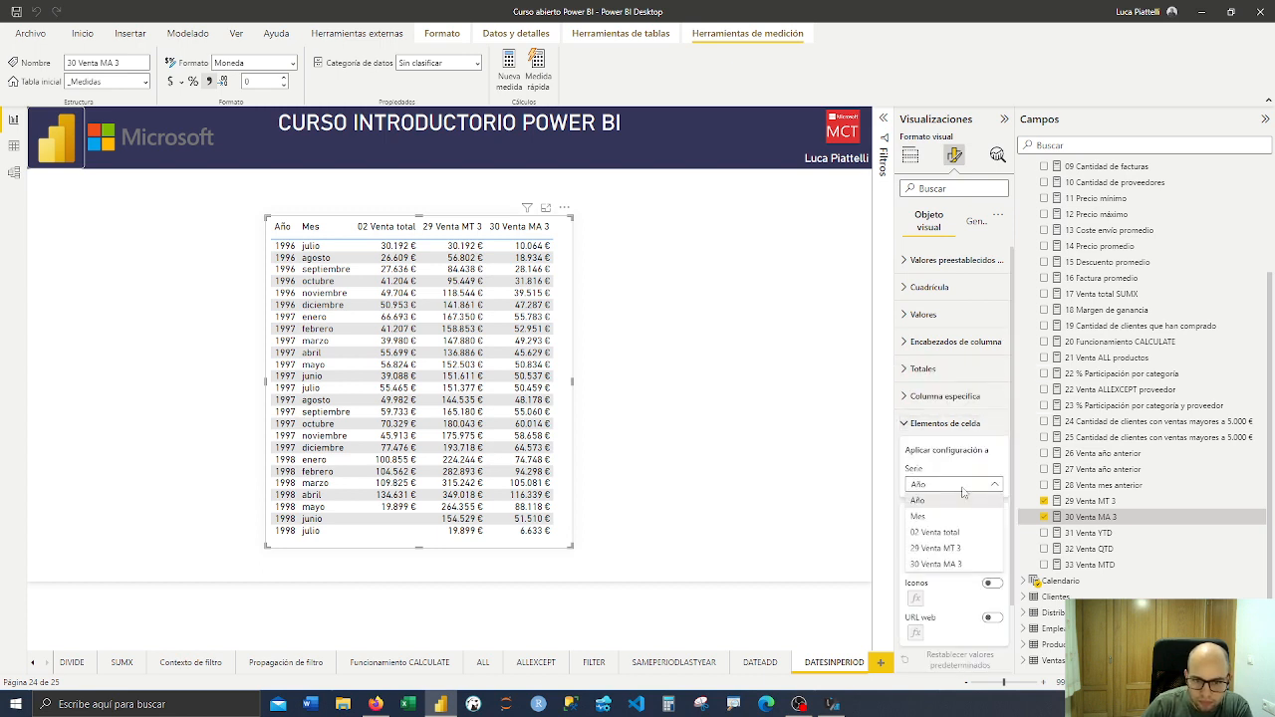
pyautogui.click(977, 554)
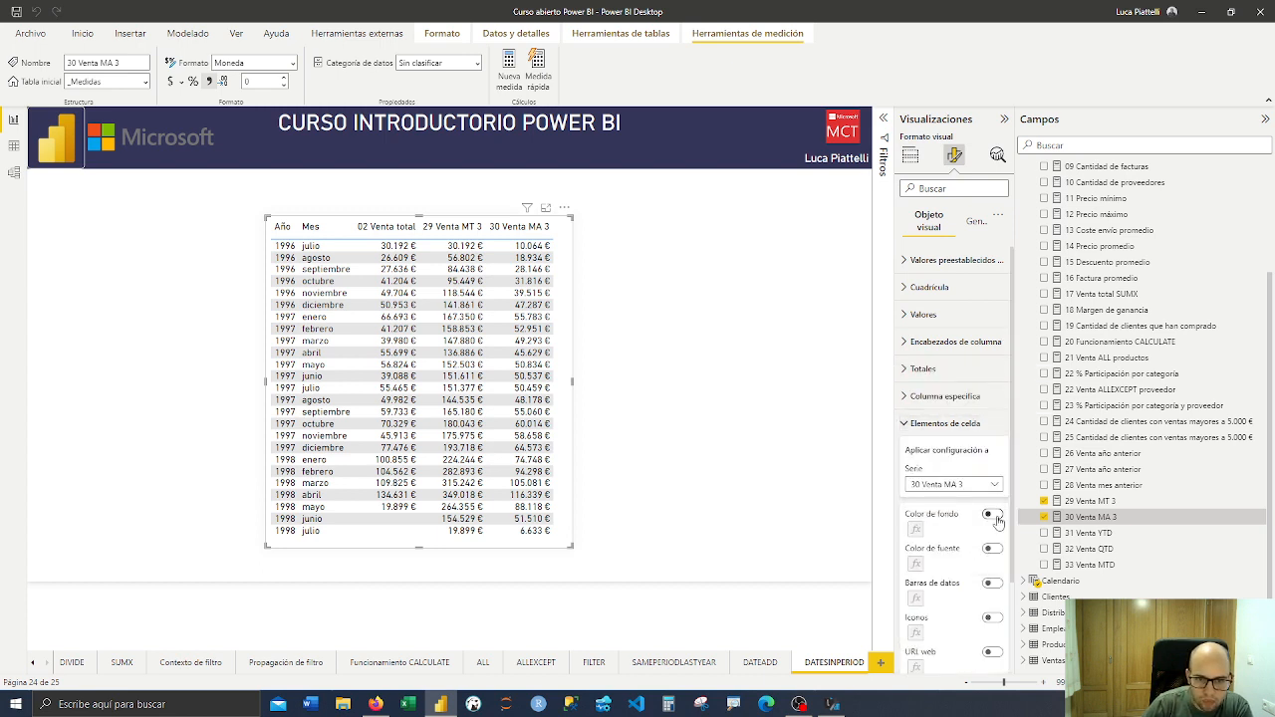
pyautogui.click(992, 515)
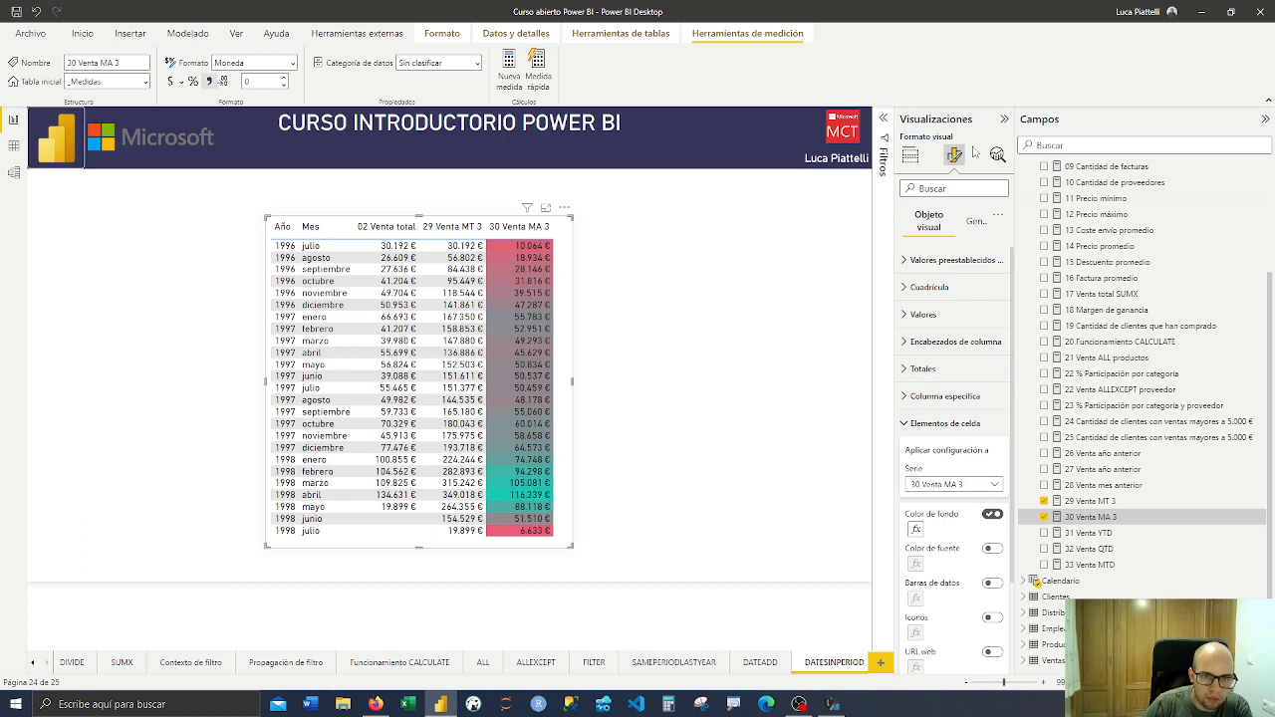
# Set the 30 Venta MA 3 background gradient from pale yellow for the lowest value to turquoise for the highest
pyautogui.click(916, 529)
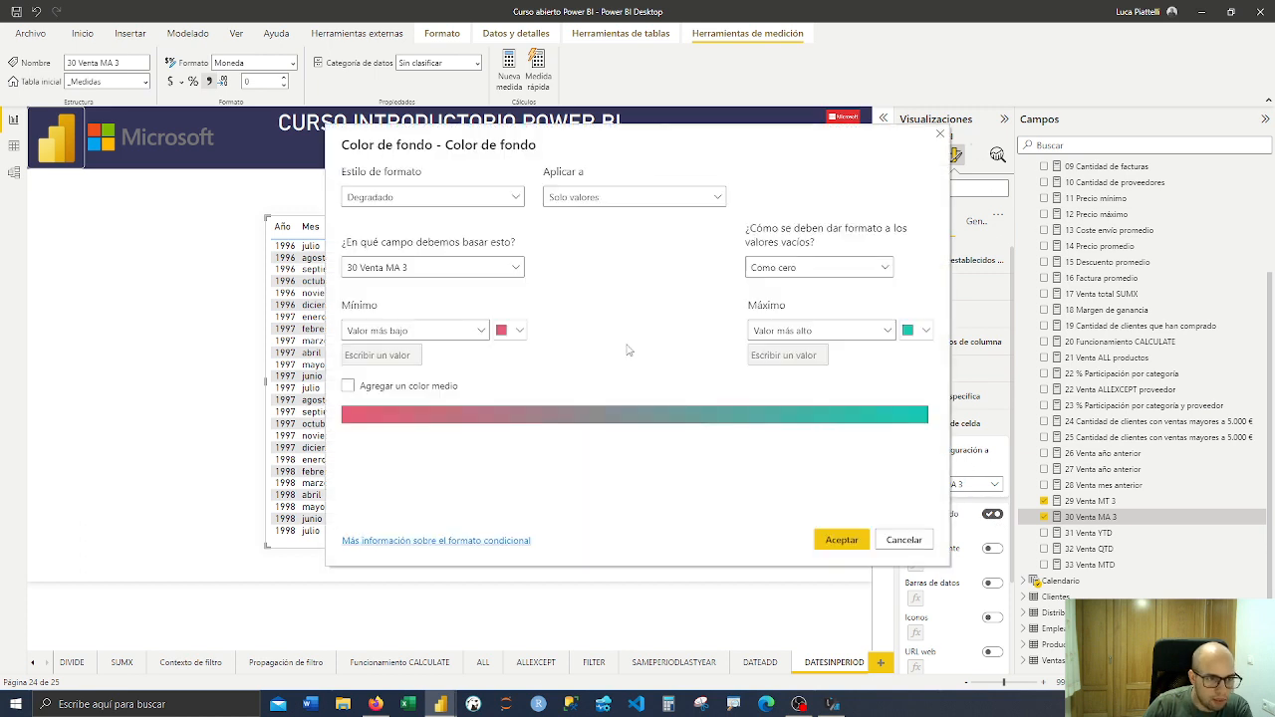
pyautogui.click(914, 332)
pyautogui.click(805, 413)
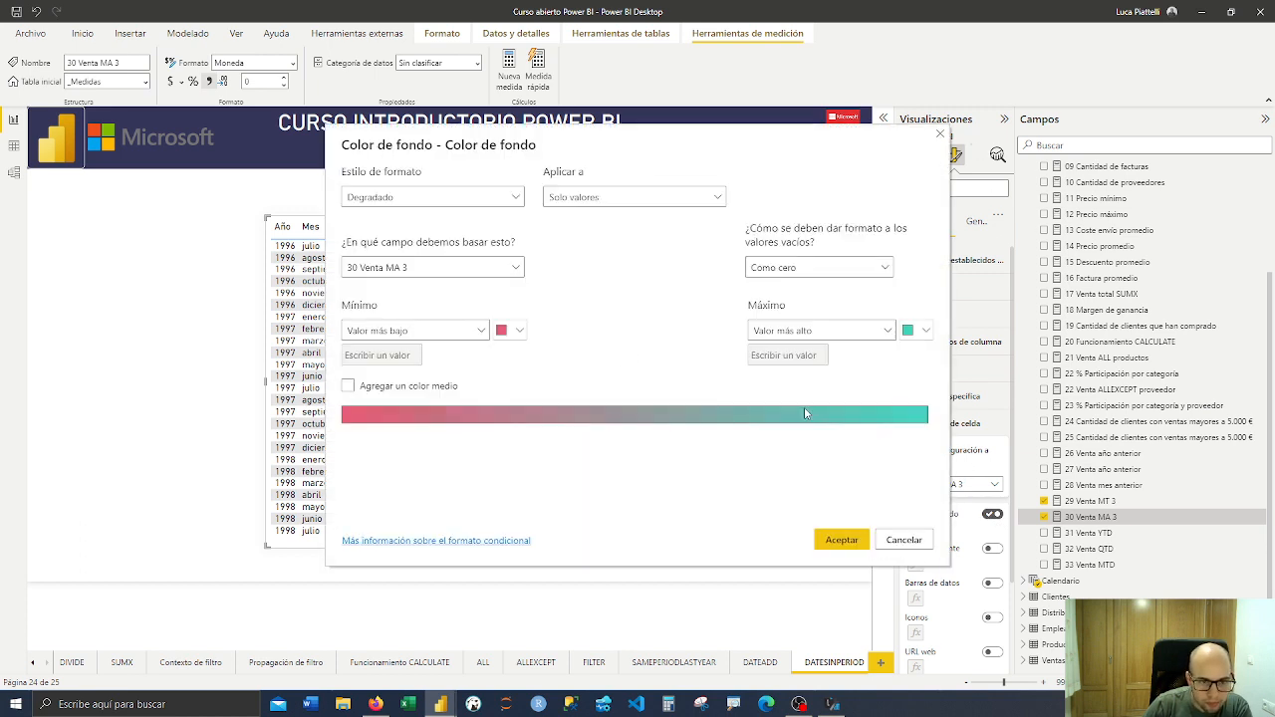
pyautogui.click(506, 333)
pyautogui.click(565, 371)
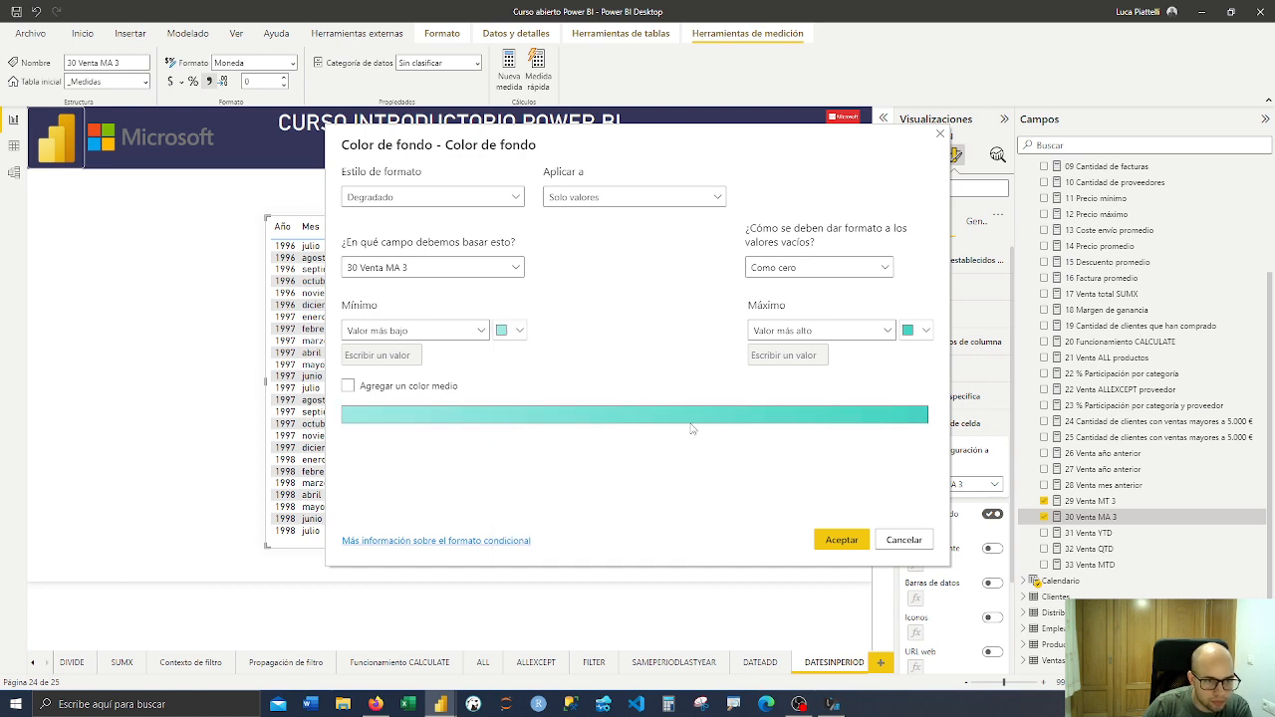
pyautogui.click(518, 333)
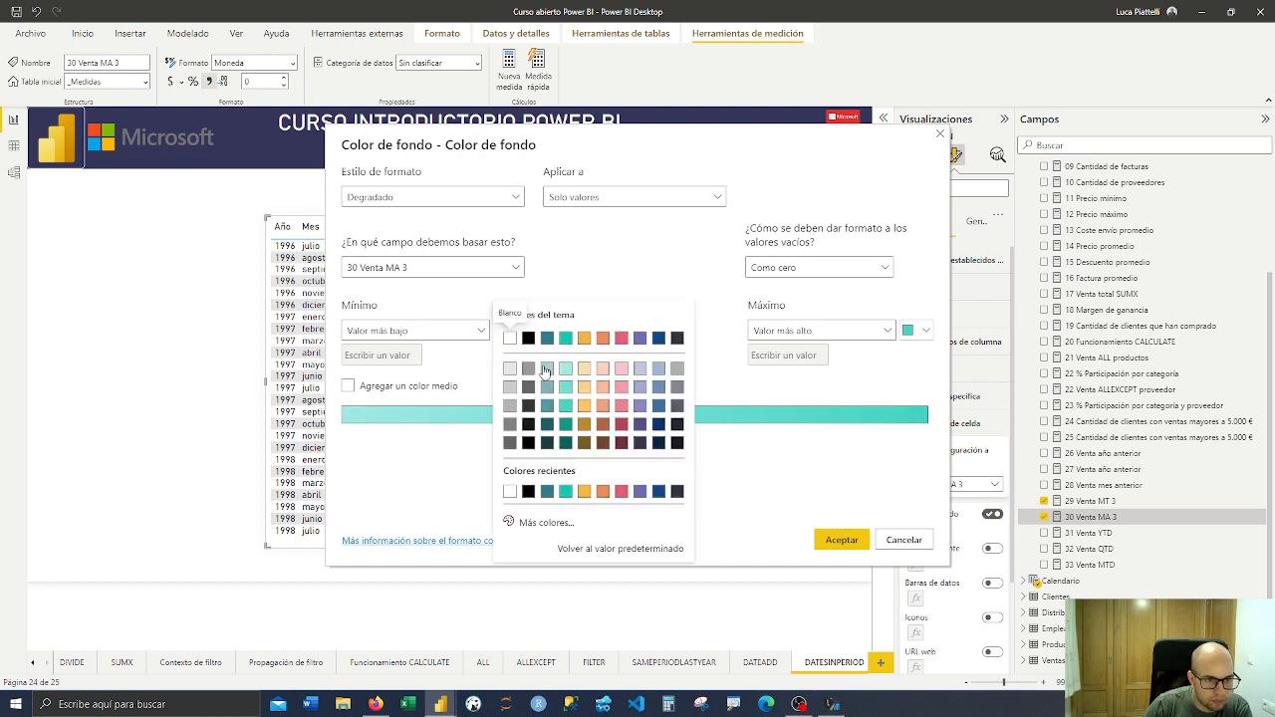
pyautogui.click(578, 372)
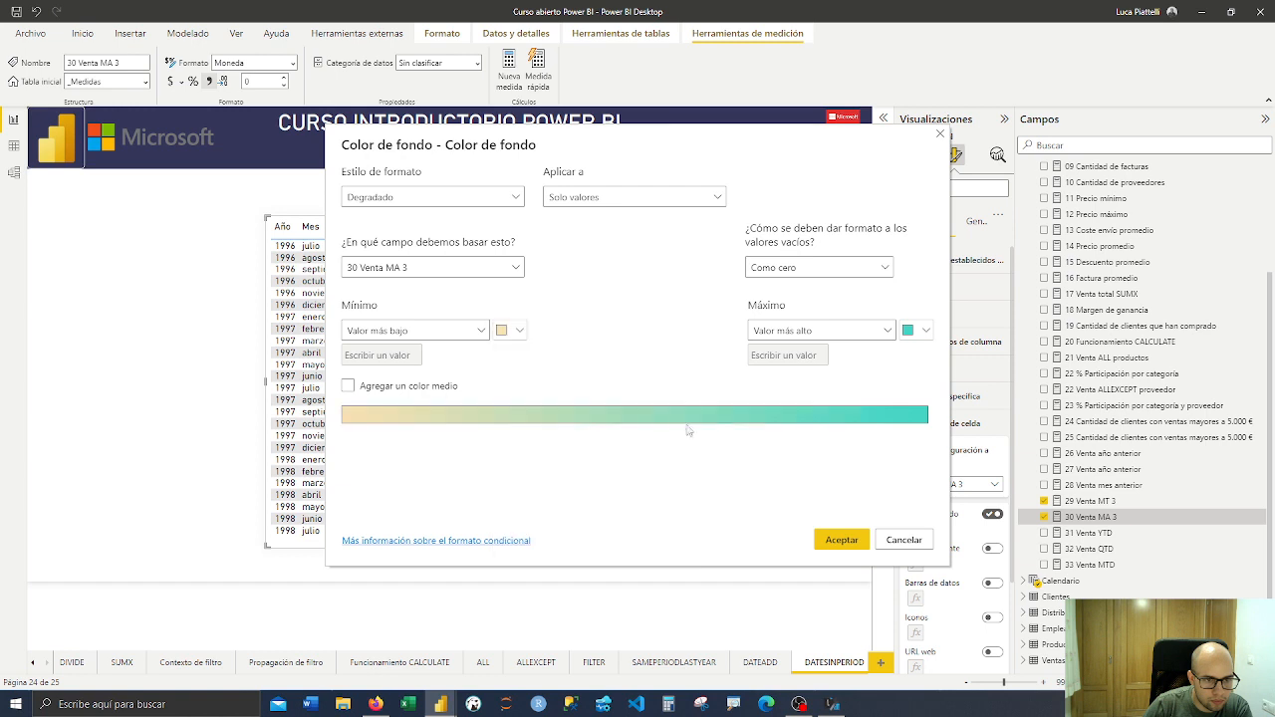
pyautogui.click(842, 539)
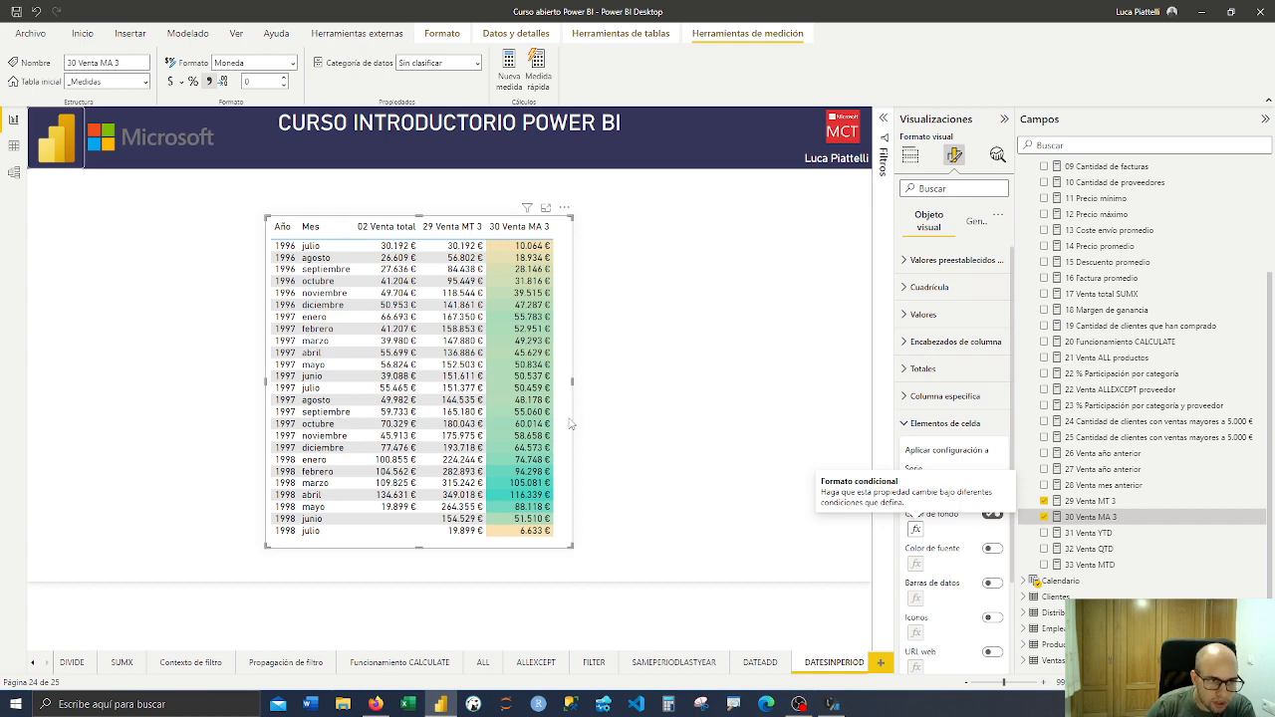
# Move the table to the page's left side, paste a copy beside it, and convert the copy to a line chart
pyautogui.moveTo(568, 422); pyautogui.dragTo(355, 419)
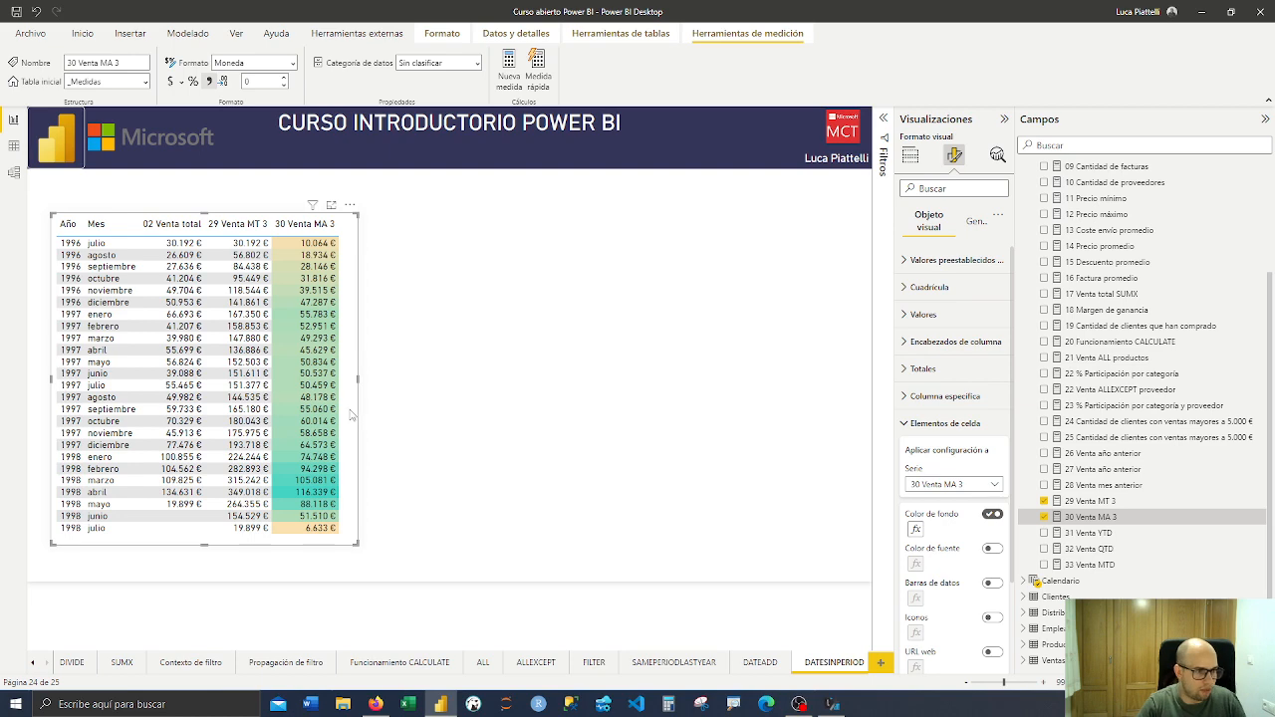
pyautogui.click(555, 405)
pyautogui.hotkey('ctrl', 'v')
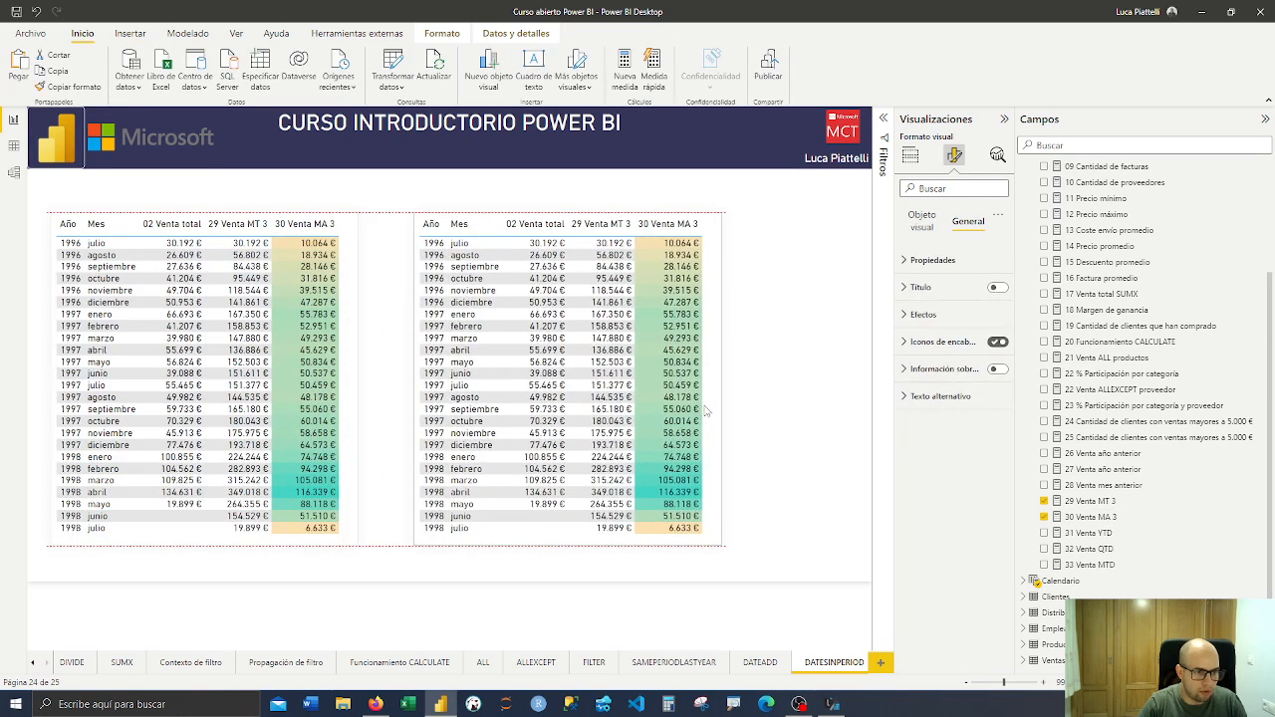
pyautogui.click(909, 156)
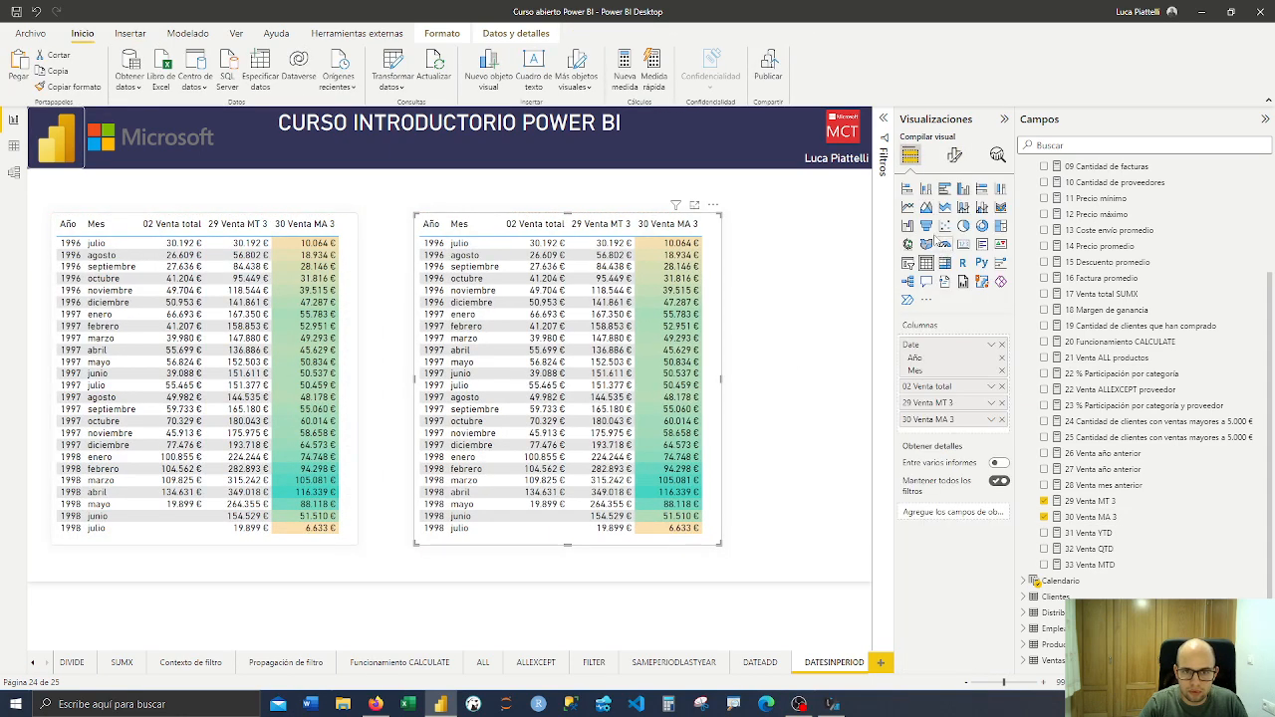
pyautogui.click(907, 207)
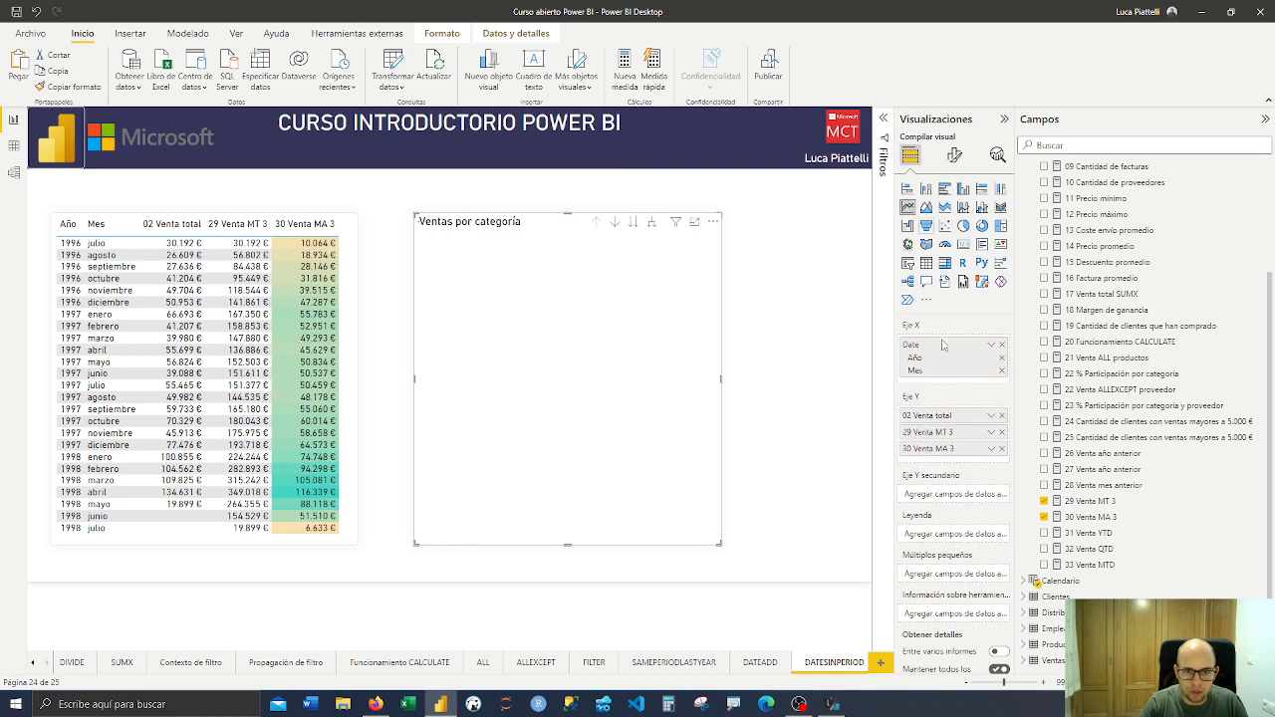
# Remove 02 Venta total from the line chart and replace its X axis hierarchy with the plain Date field from Calendario
pyautogui.click(1000, 416)
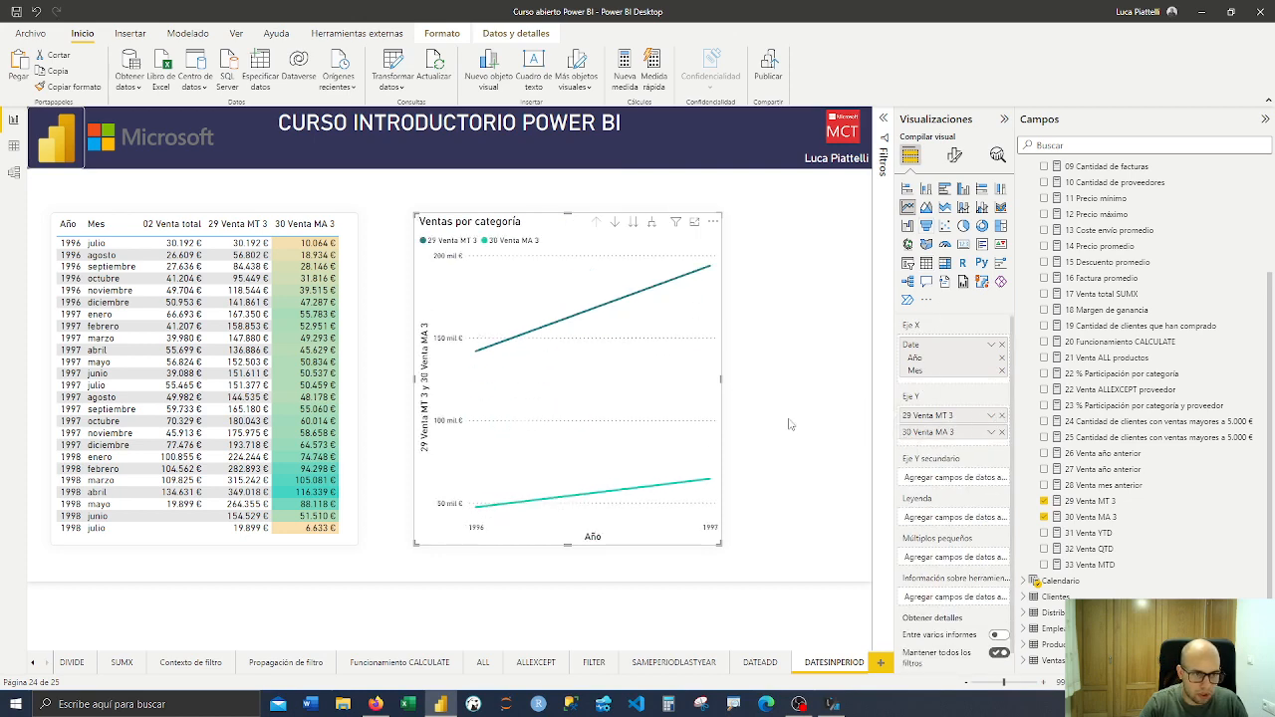
pyautogui.click(1002, 346)
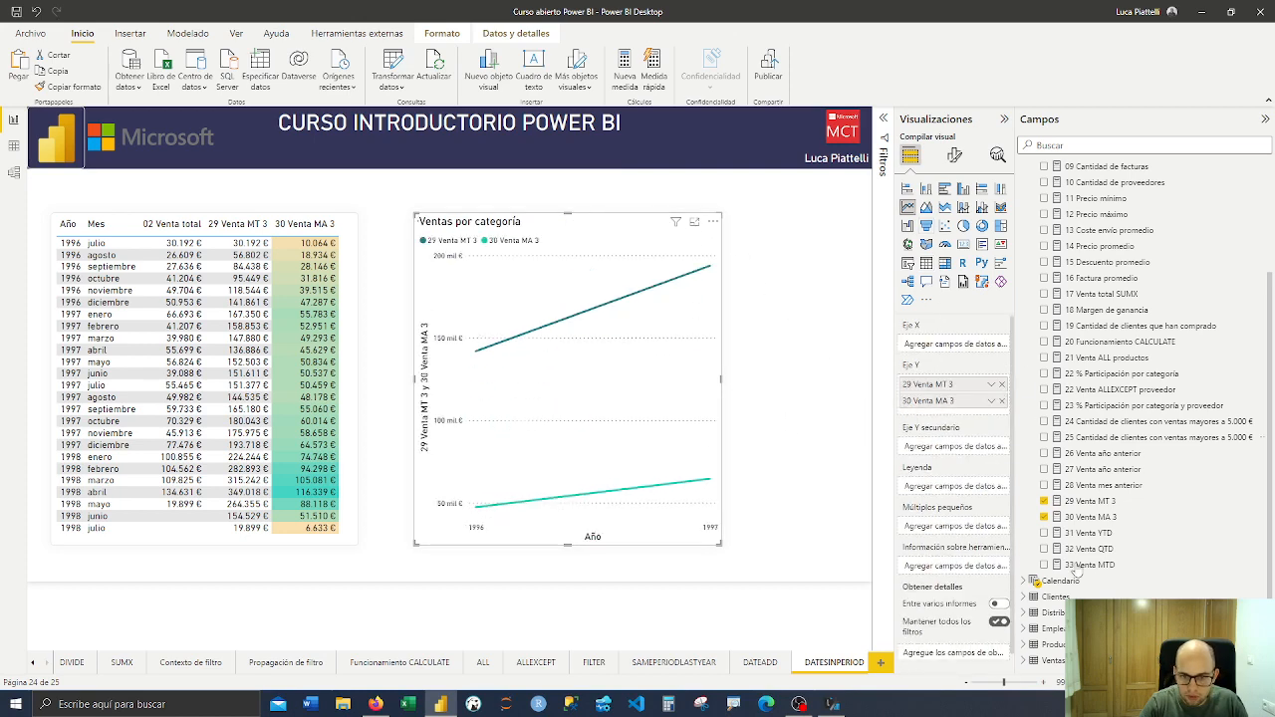
pyautogui.click(1028, 582)
pyautogui.scroll(-3, 1056, 535)
pyautogui.scroll(-1, 1056, 535)
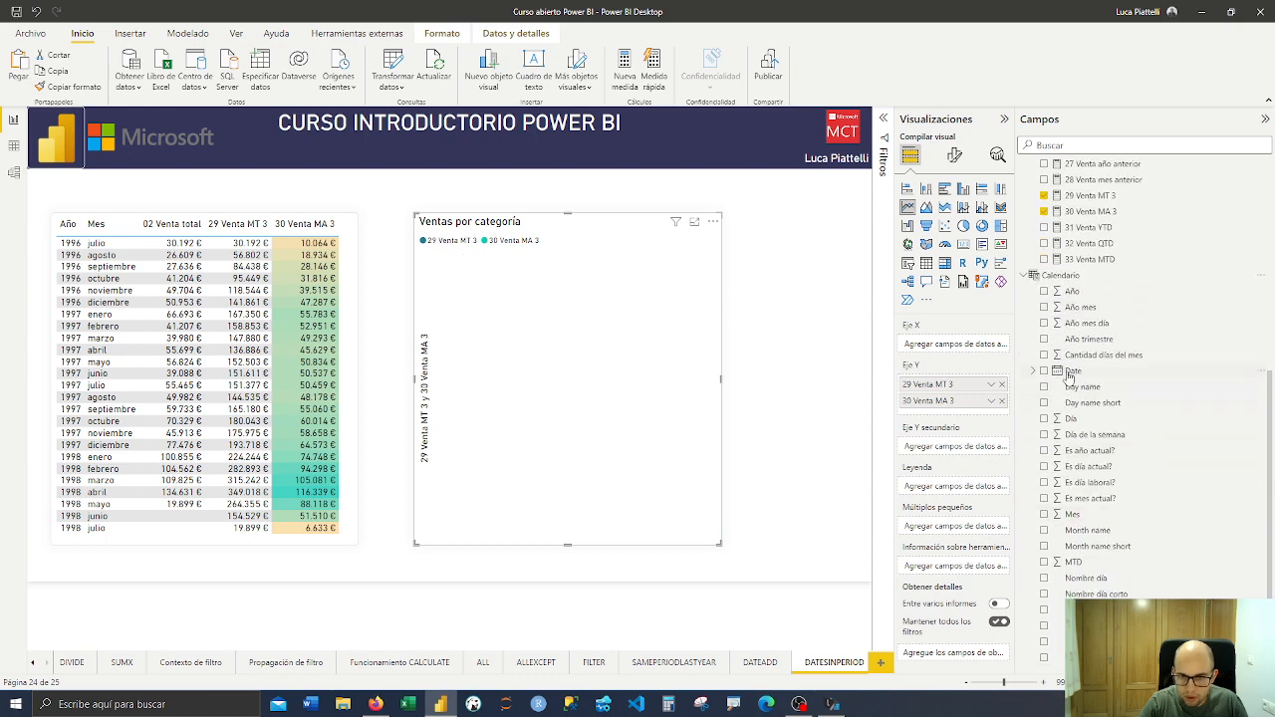
pyautogui.moveTo(1073, 370); pyautogui.dragTo(955, 347)
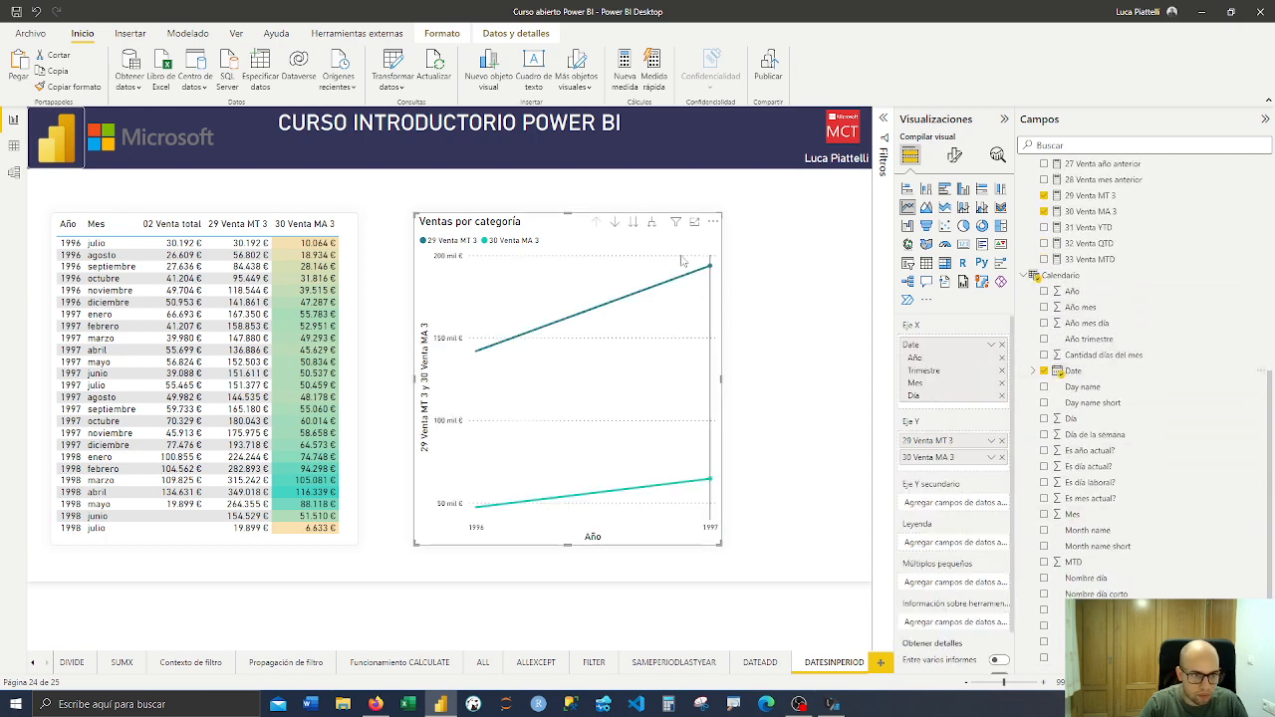
pyautogui.click(993, 347)
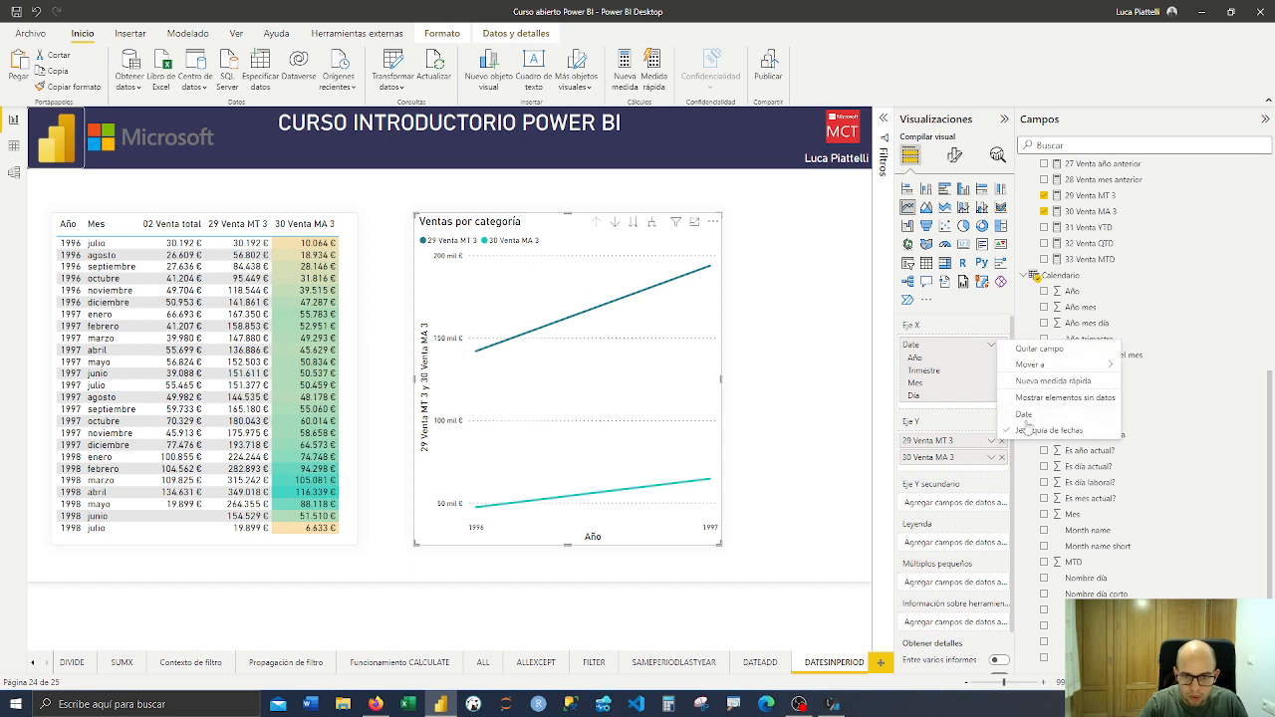
pyautogui.click(1029, 415)
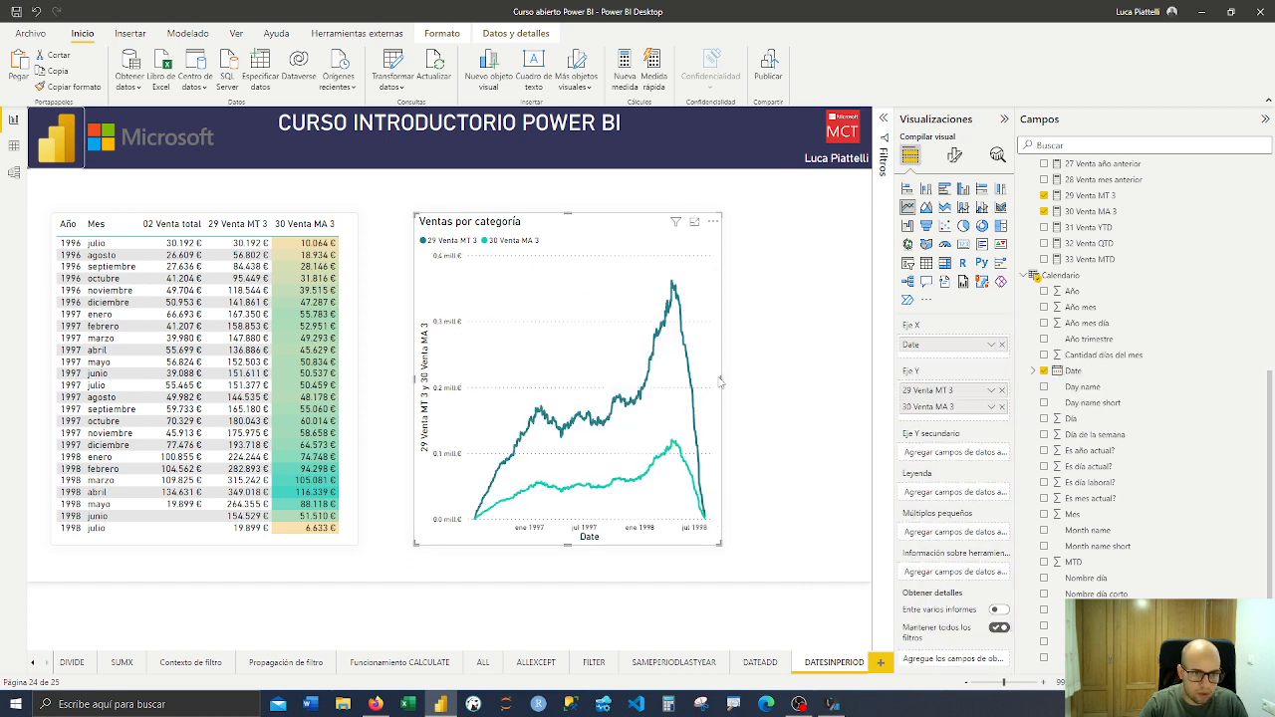
# Replace 29 Venta MT 3 with 02 Venta total on the chart's Y axis and widen the chart to the page's right edge
pyautogui.click(738, 384)
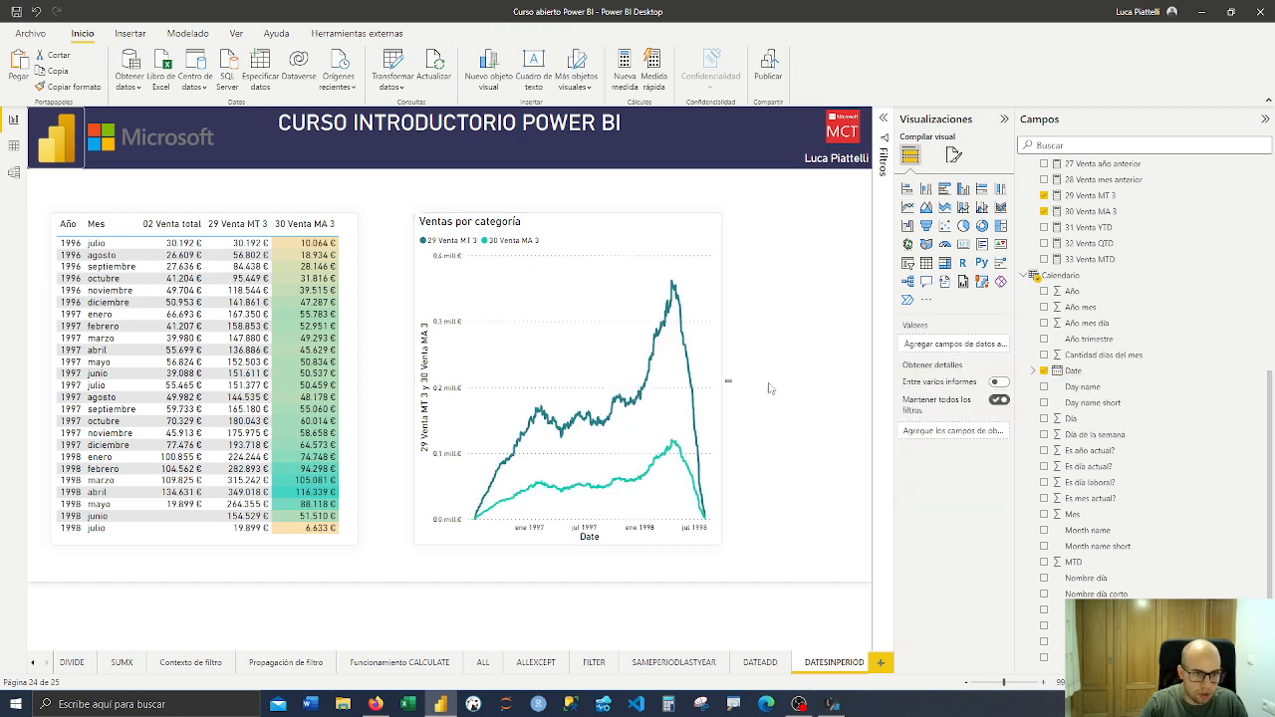
pyautogui.click(716, 387)
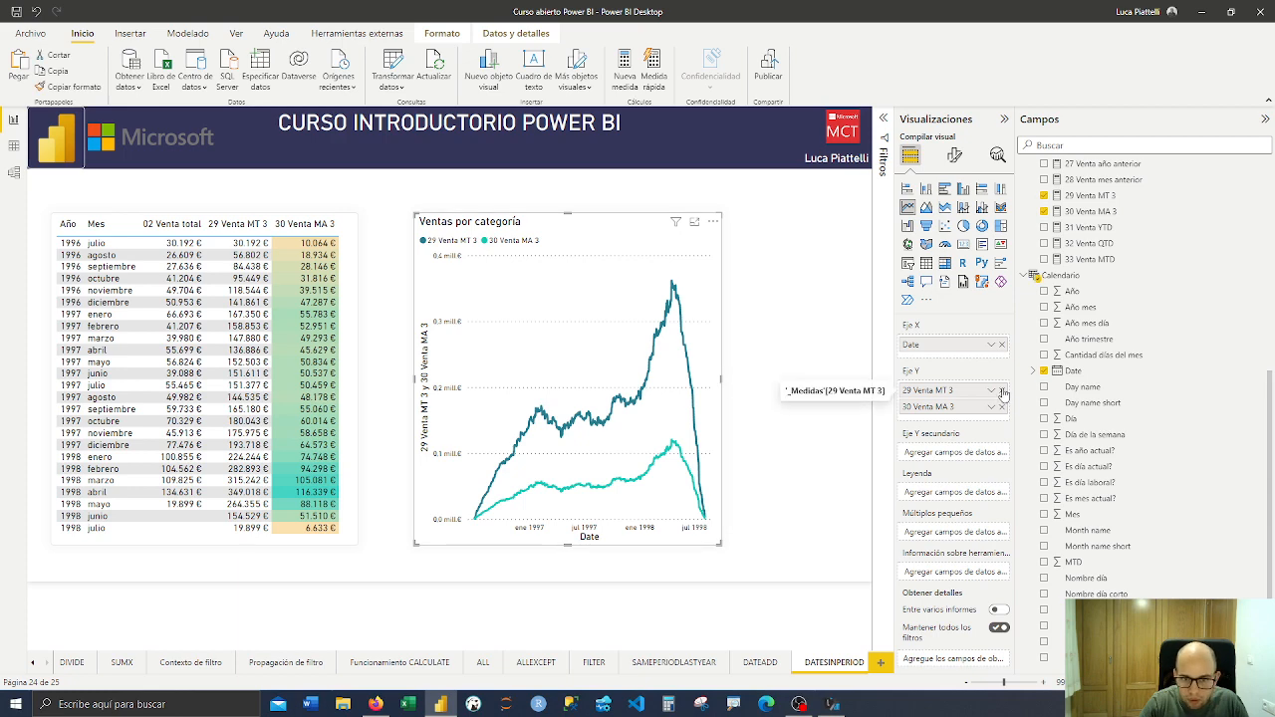
pyautogui.scroll(5, 1116, 329)
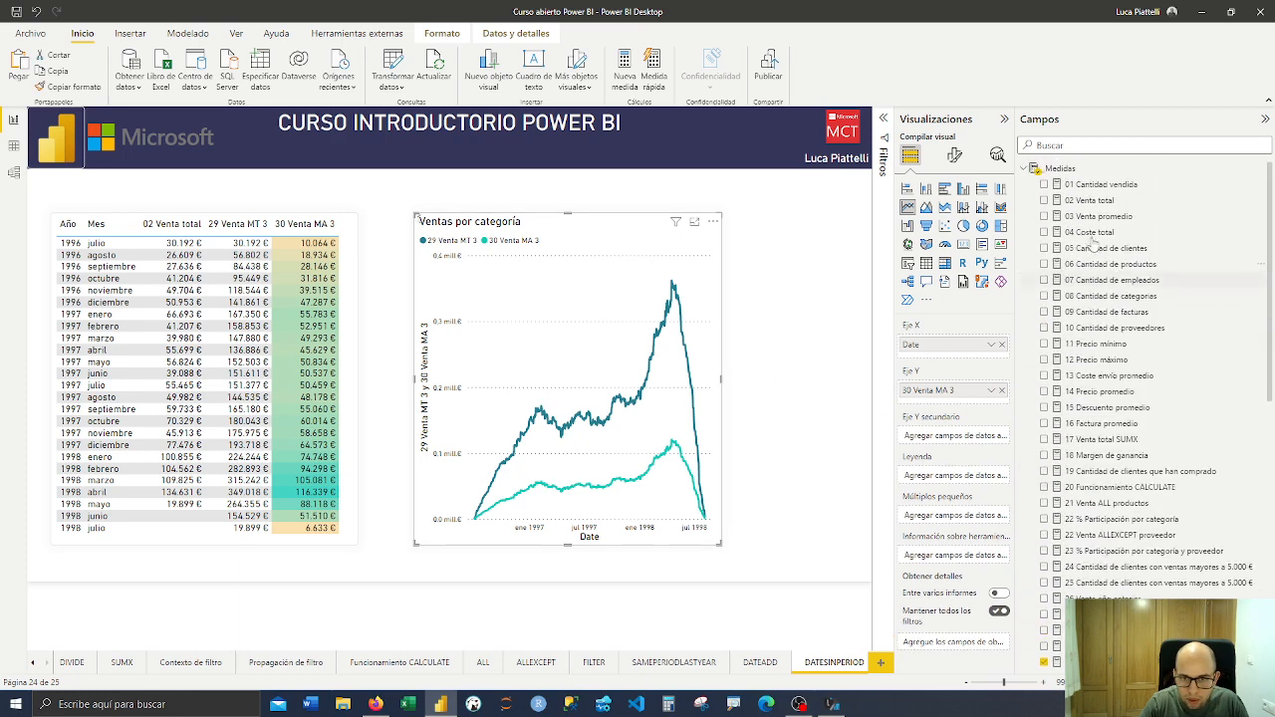
pyautogui.click(1045, 200)
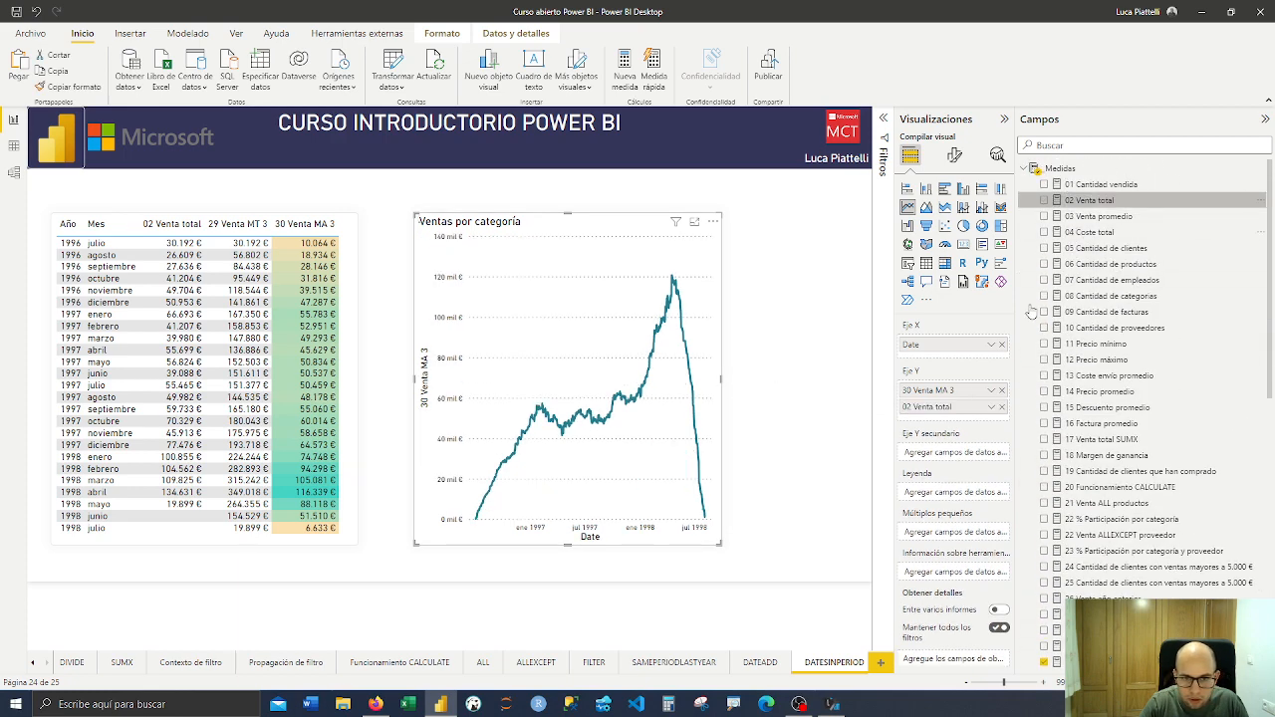
pyautogui.moveTo(725, 379); pyautogui.dragTo(804, 384)
pyautogui.click(720, 381)
pyautogui.moveTo(721, 381); pyautogui.dragTo(966, 384)
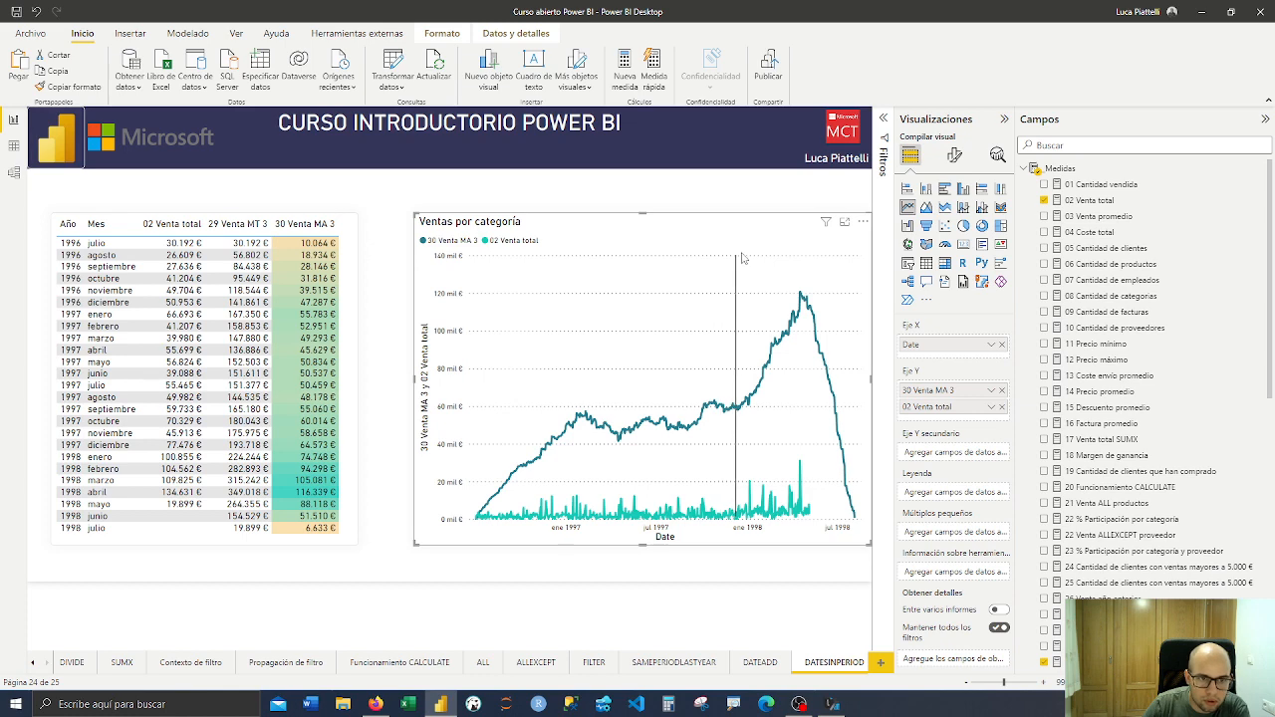
# Delete the line chart and move the table back to the centre of the page
pyautogui.press('Delete')
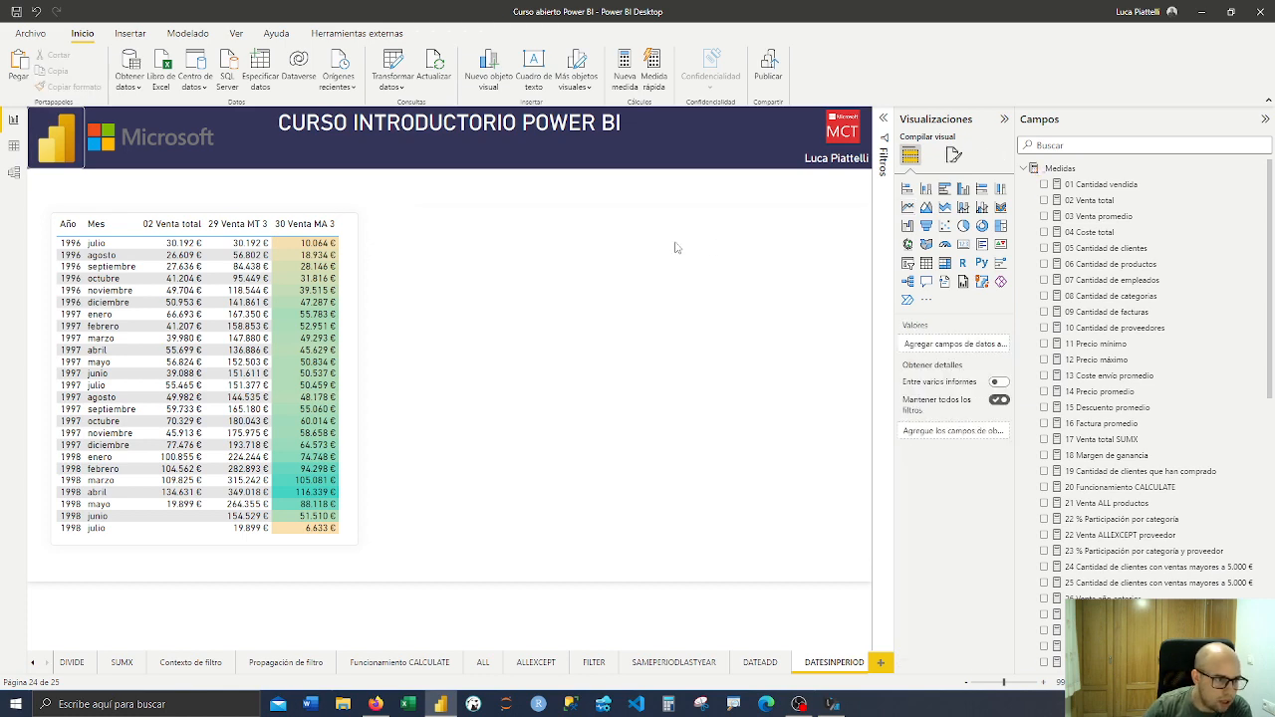
pyautogui.moveTo(344, 330); pyautogui.dragTo(588, 323)
pyautogui.click(820, 622)
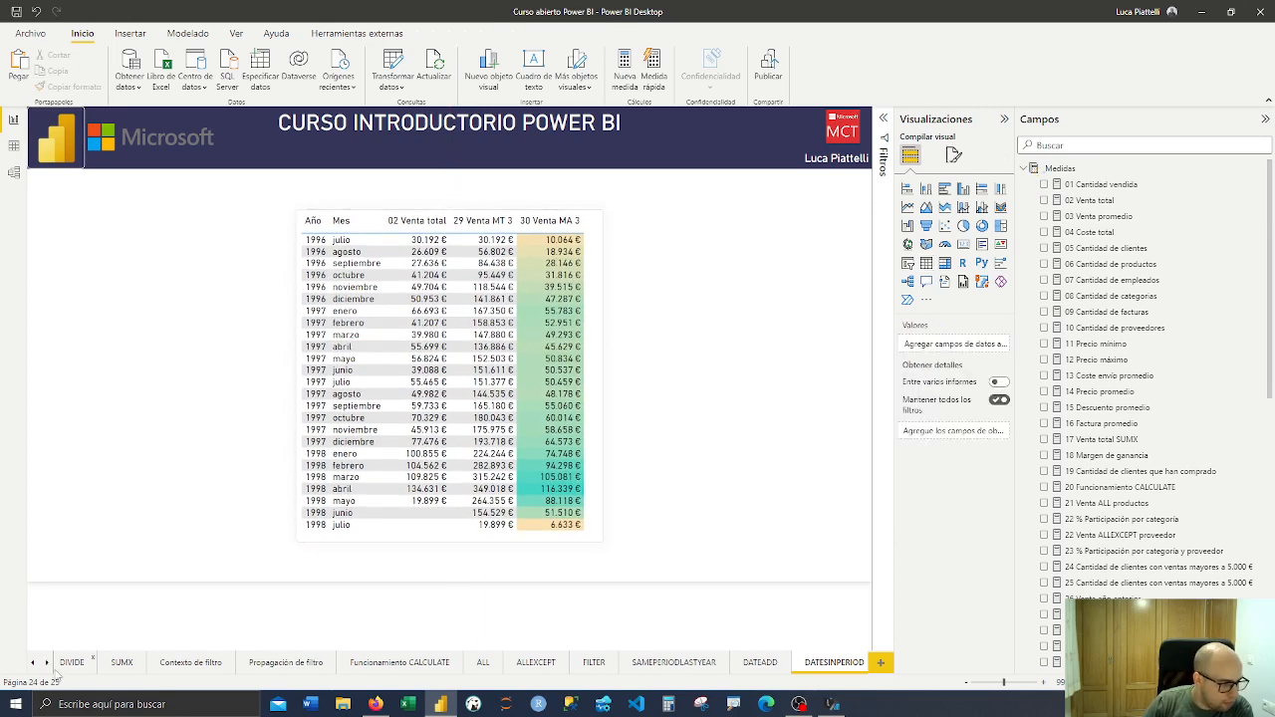
# Open the MTD - QTD - YTD page and select its sales table
pyautogui.click(47, 664)
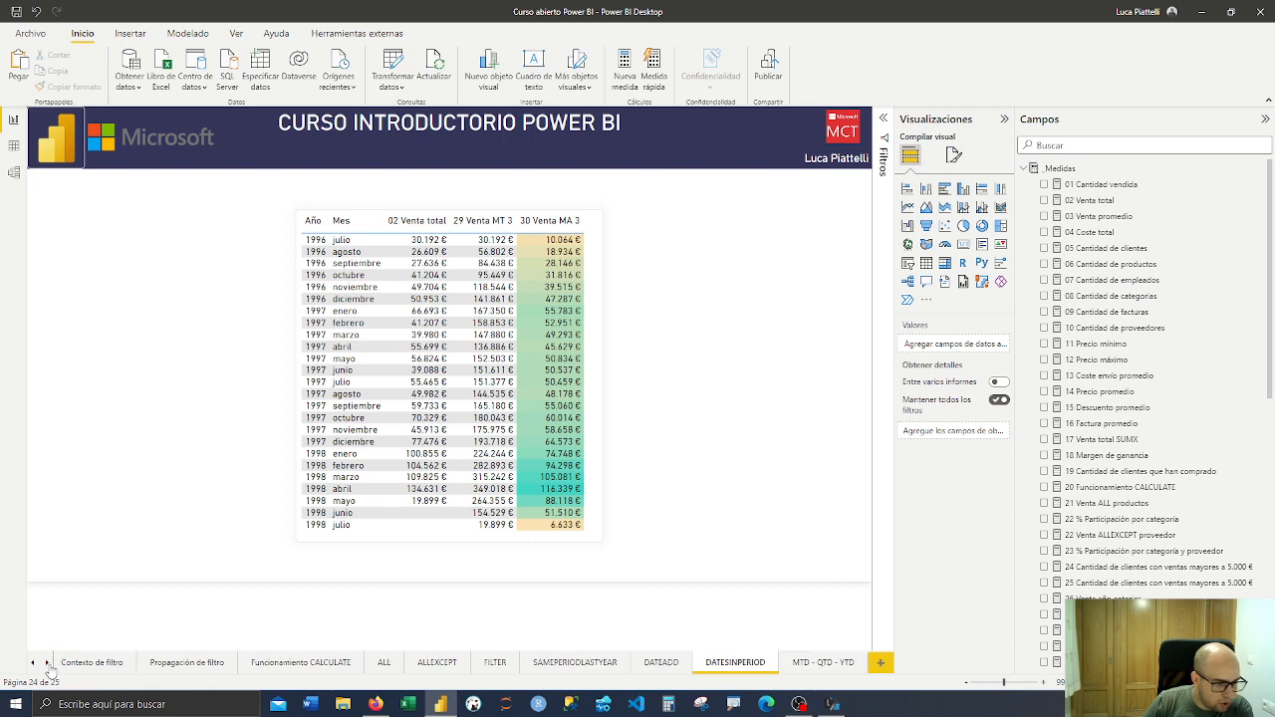
pyautogui.click(818, 662)
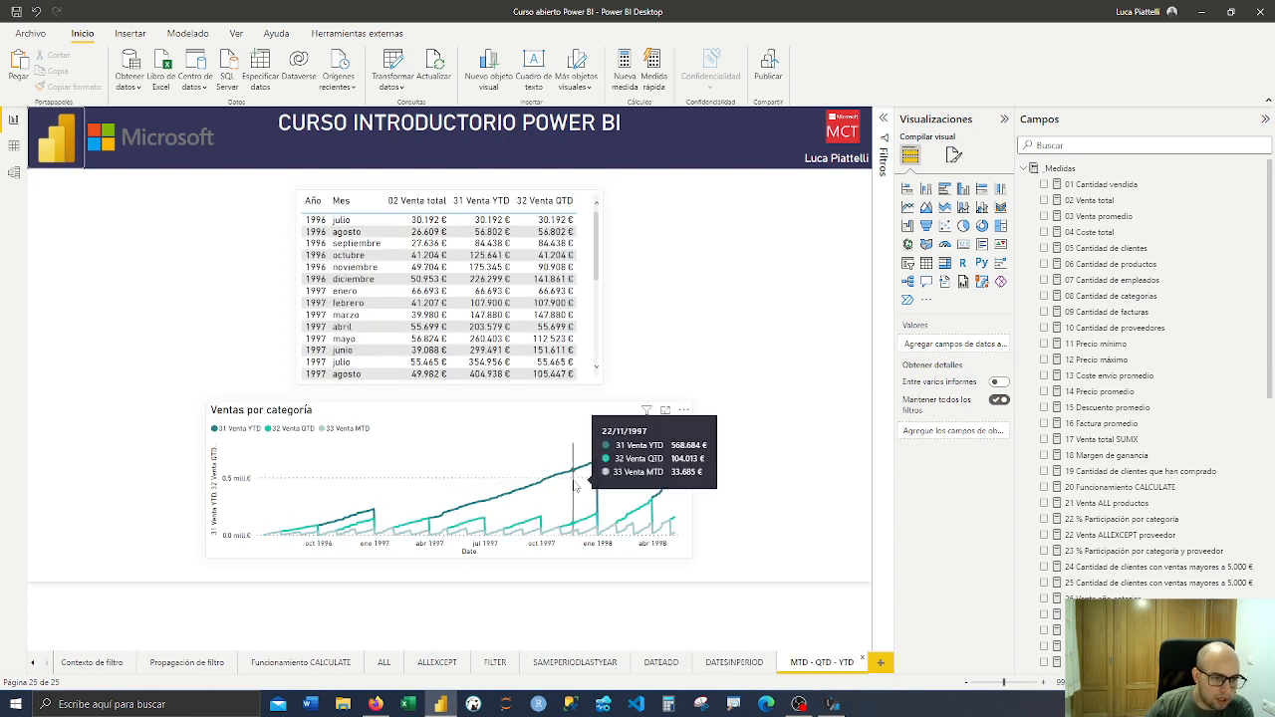
pyautogui.click(583, 374)
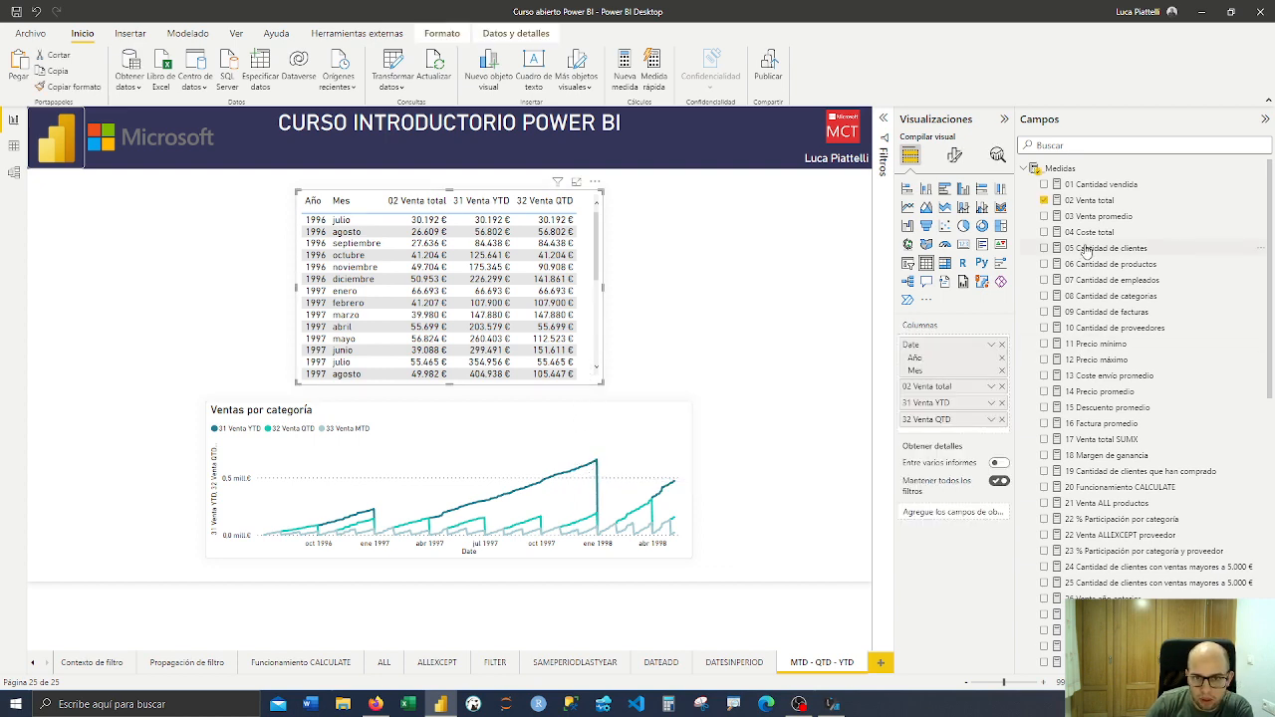
# Display the formula of 31 Venta YTD and highlight [02 Venta total] and the Calendario[Date] argument of DATESYTD
pyautogui.scroll(-5, 1079, 367)
pyautogui.scroll(-1, 1079, 367)
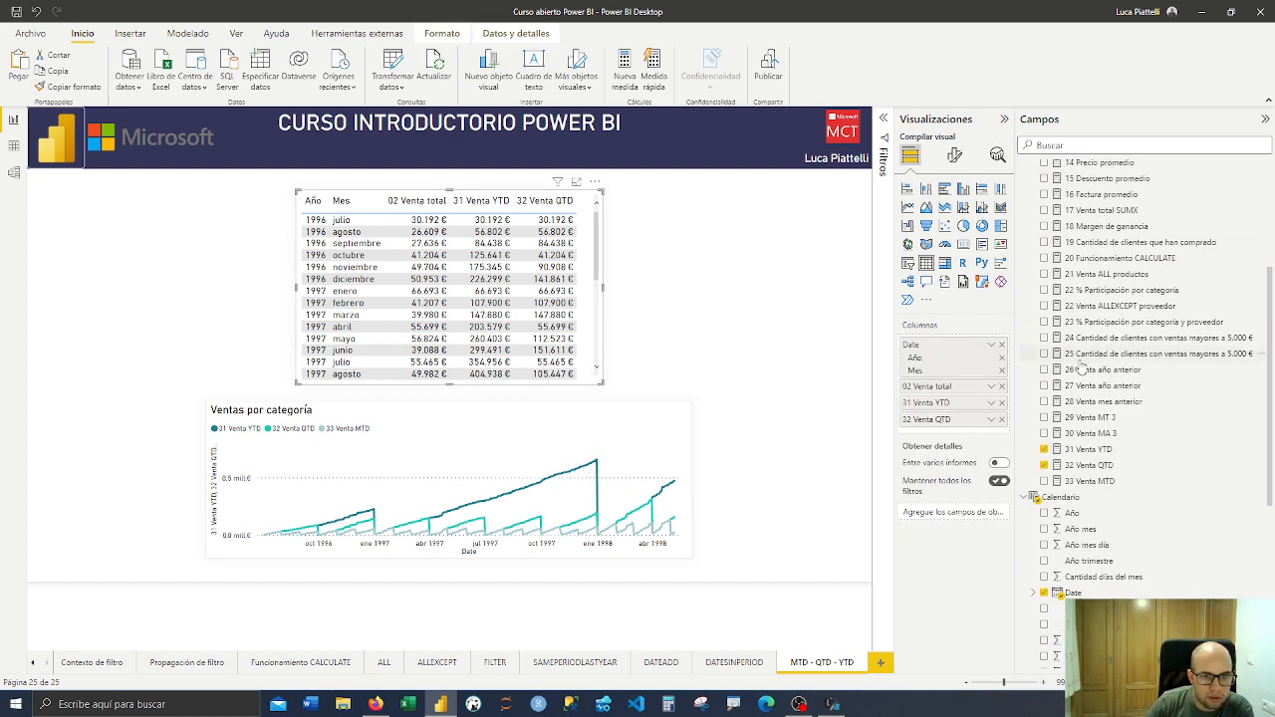
pyautogui.scroll(-1, 1084, 379)
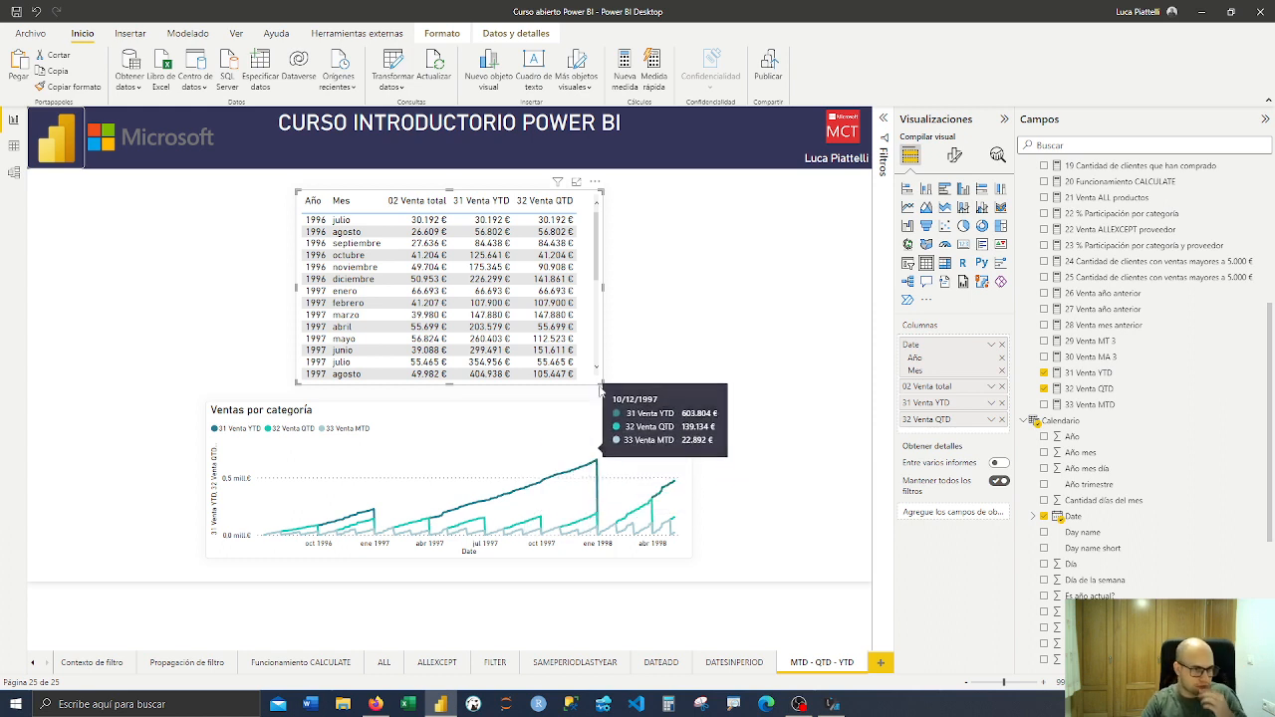
pyautogui.click(1127, 378)
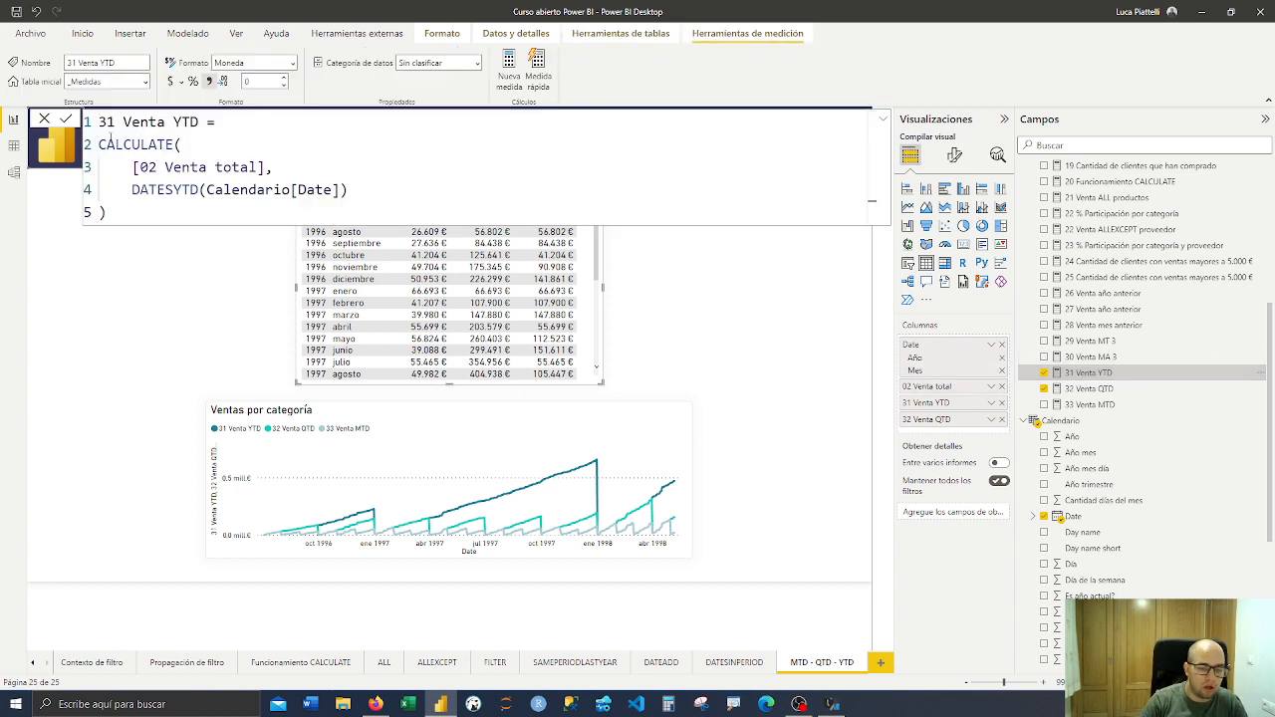
pyautogui.moveTo(100, 145); pyautogui.dragTo(302, 175)
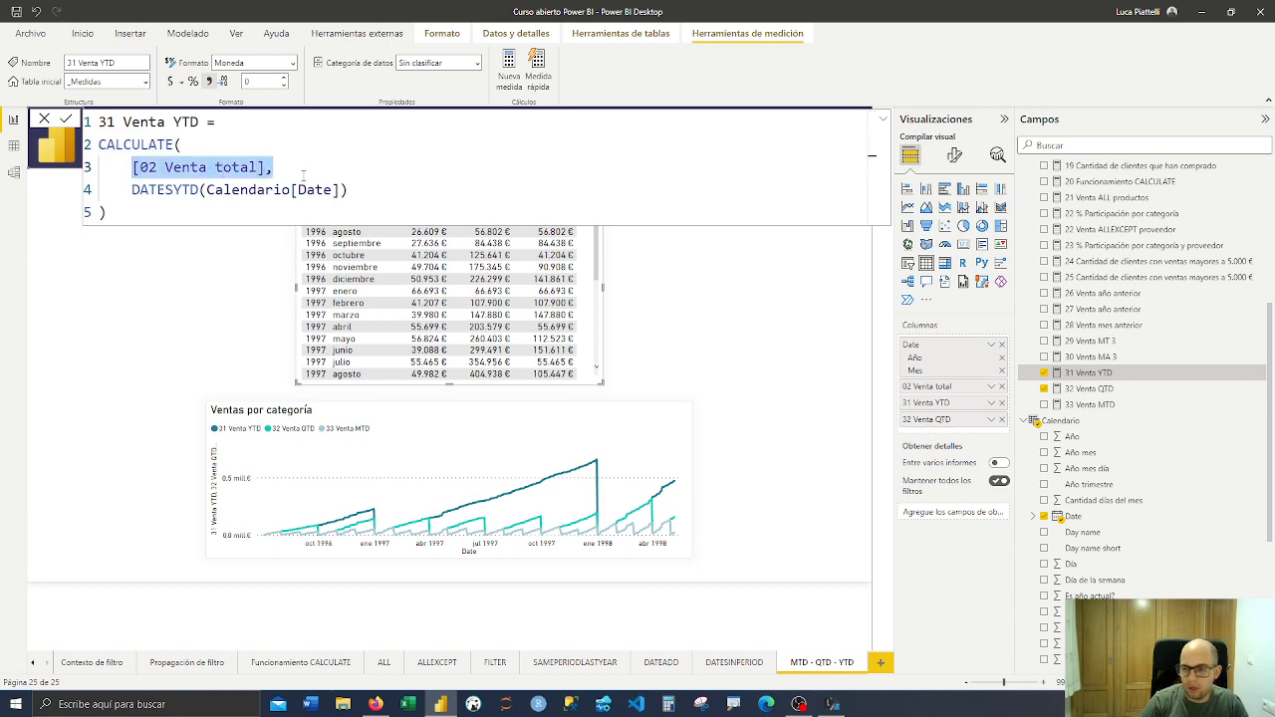
pyautogui.moveTo(132, 189); pyautogui.dragTo(340, 190)
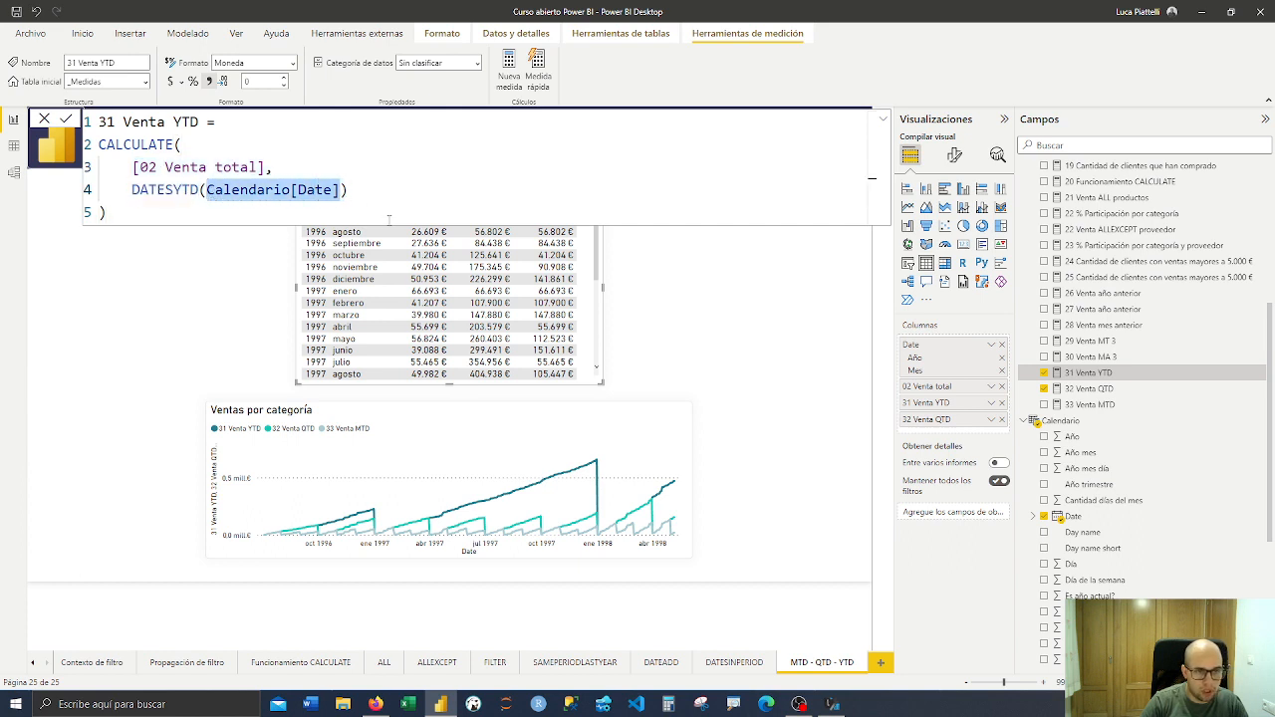
# Display the formulas of 32 Venta QTD and 33 Venta MTD, highlight DATESQTD and the DATESMTD date argument, and close the formula
pyautogui.click(1089, 390)
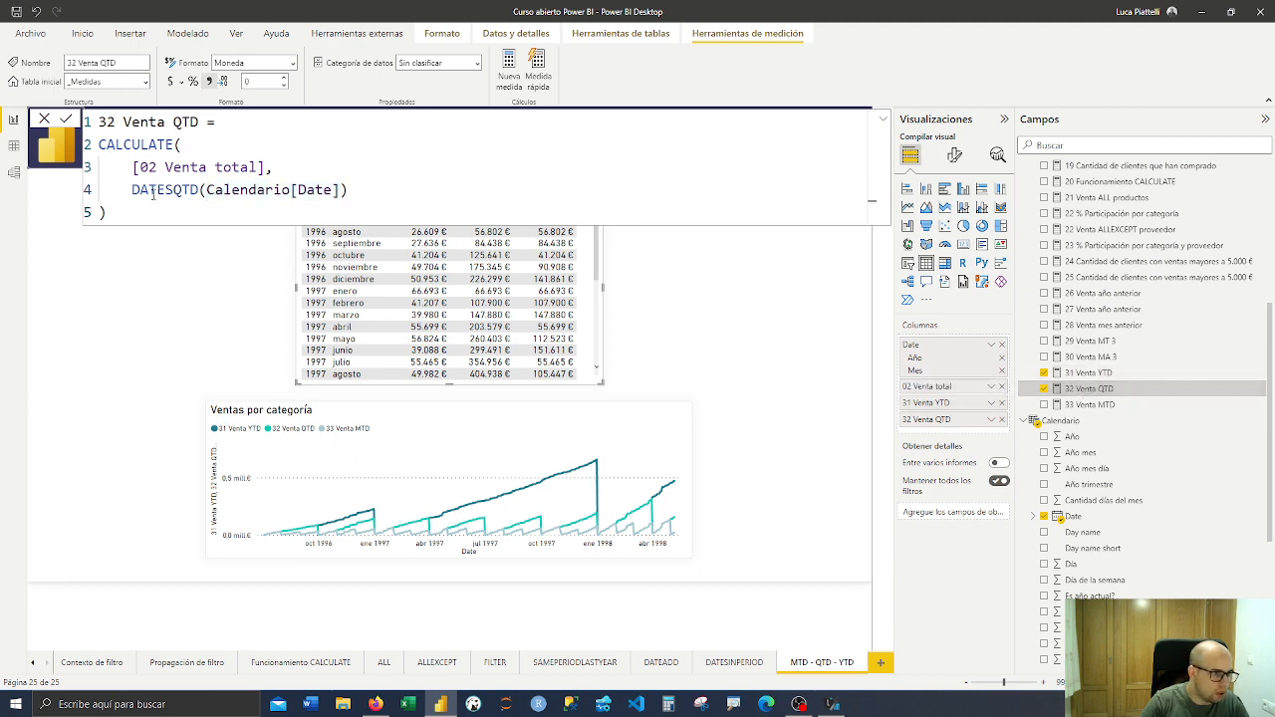
pyautogui.moveTo(132, 190); pyautogui.dragTo(281, 168)
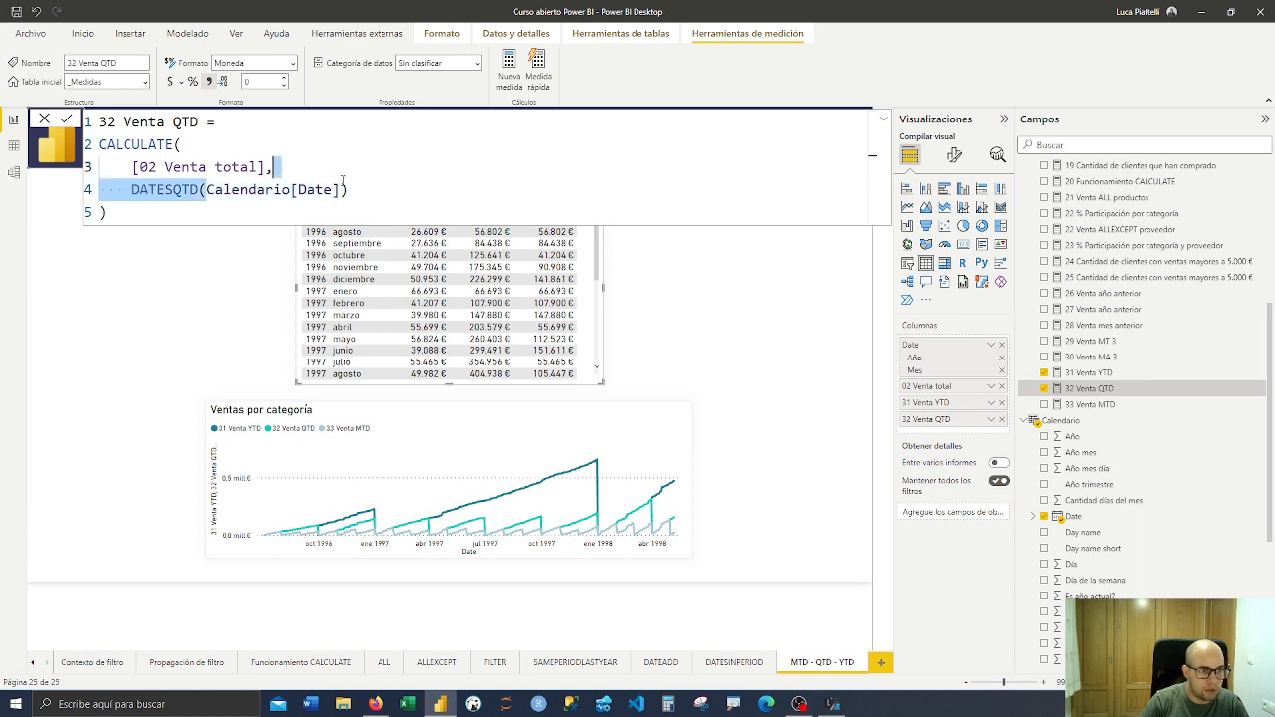
pyautogui.click(1090, 404)
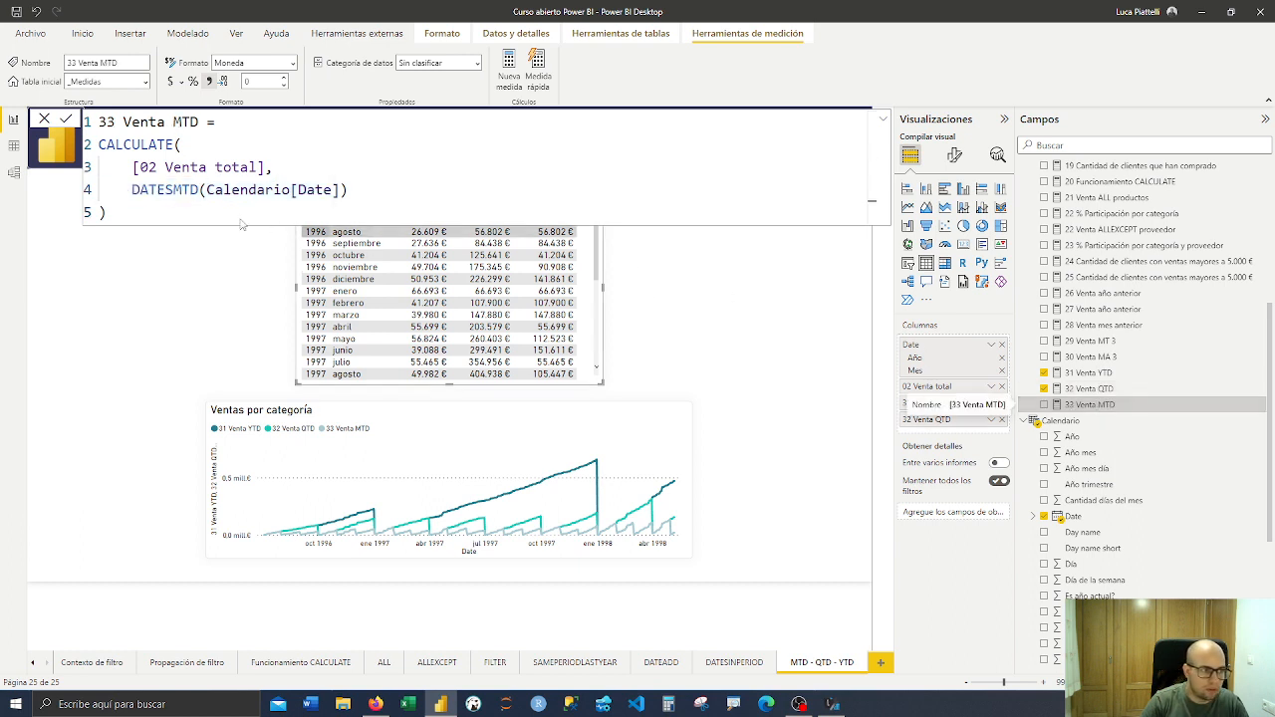
pyautogui.moveTo(130, 189); pyautogui.dragTo(347, 189)
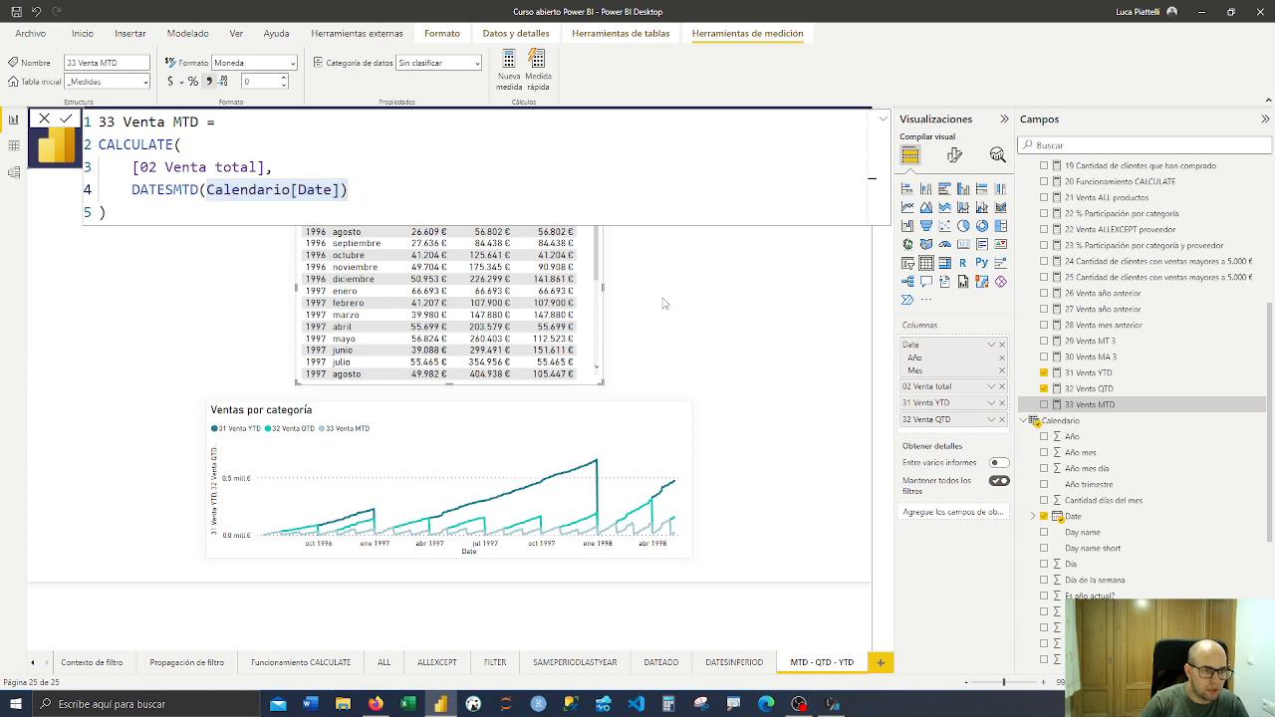
pyautogui.click(881, 120)
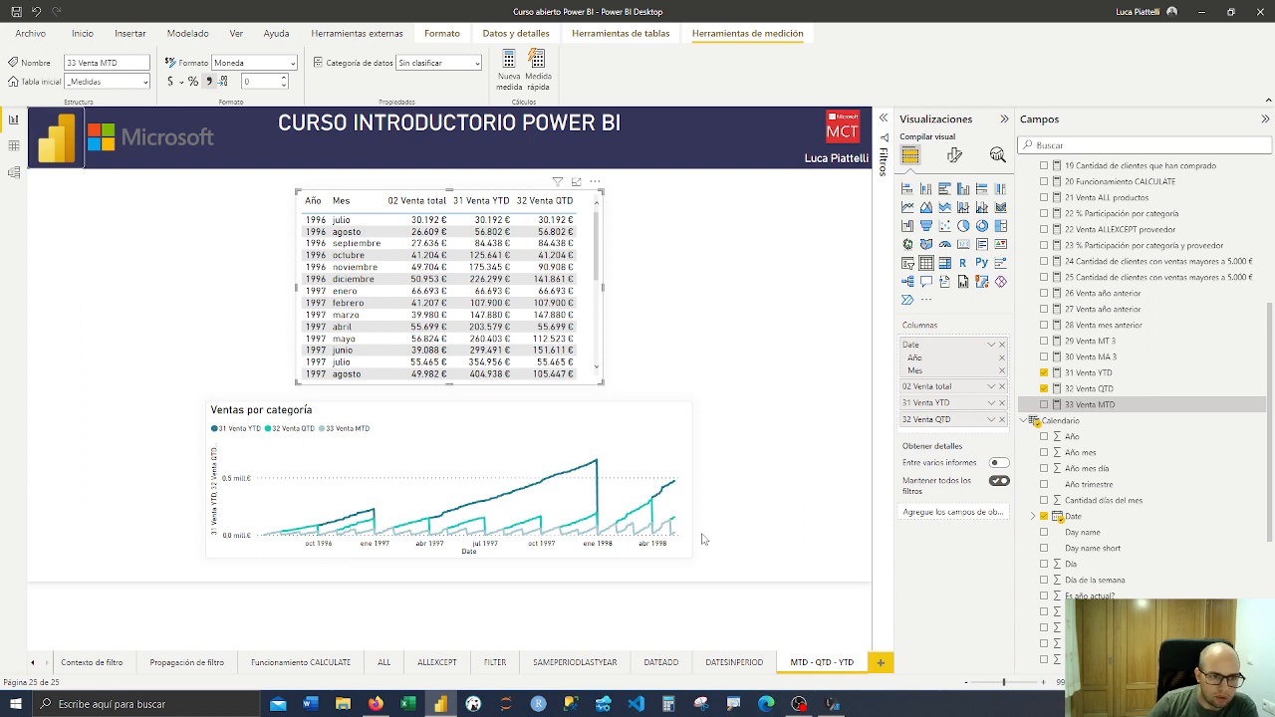
# Clear the table selection and collapse the Visualizaciones and Campos panes to enlarge the report page
pyautogui.click(771, 506)
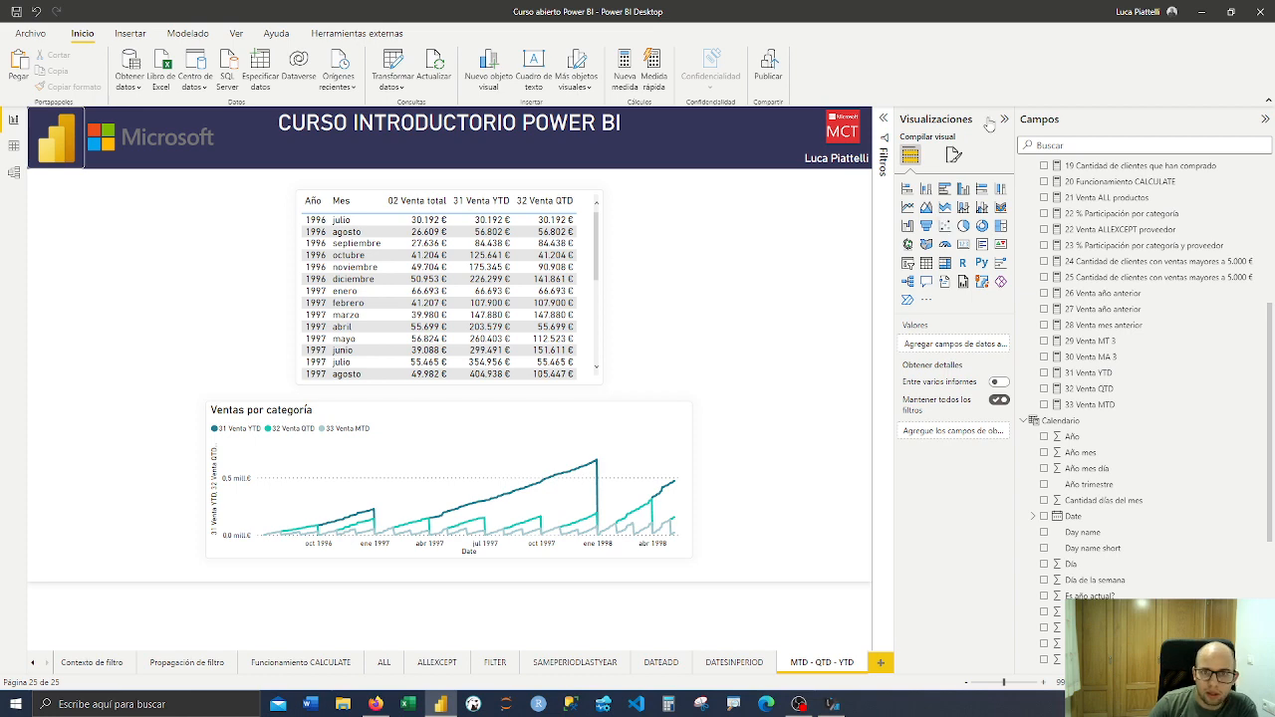
pyautogui.click(1004, 119)
pyautogui.click(1265, 118)
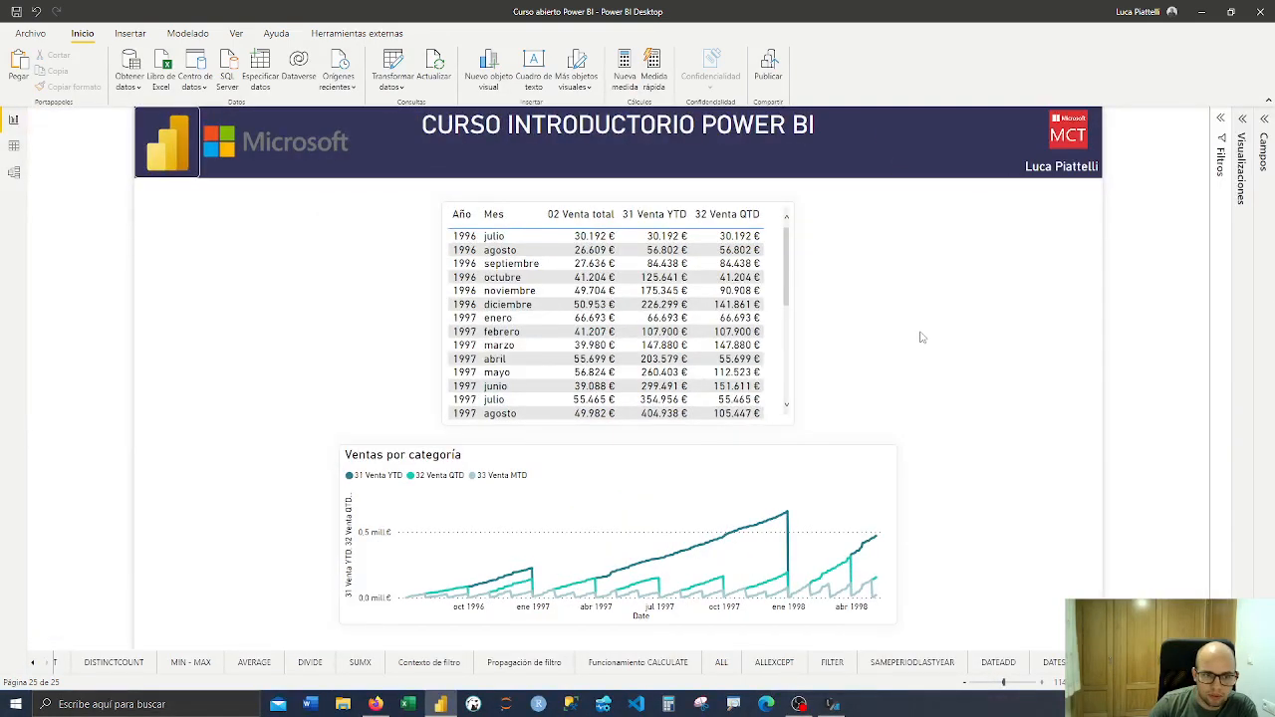